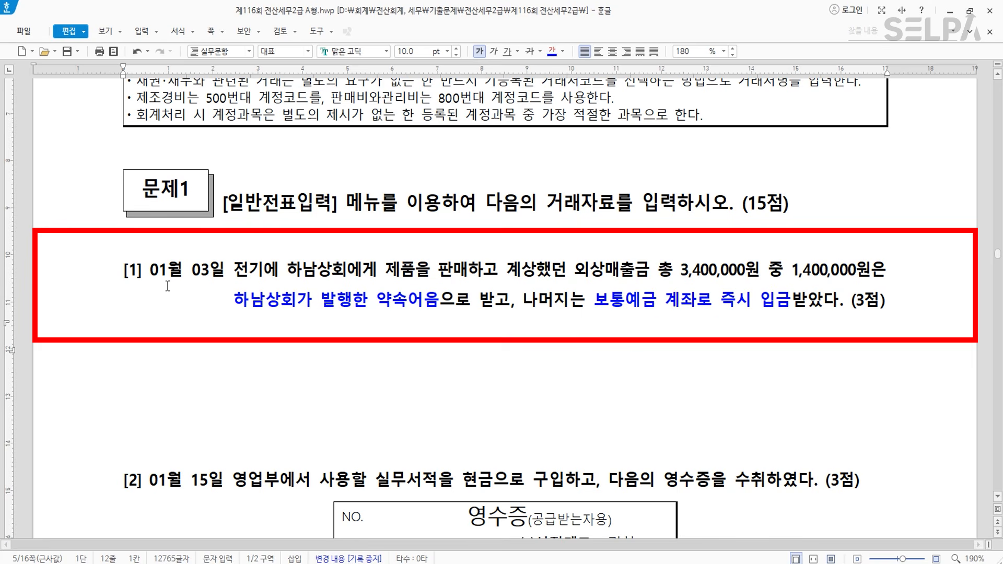
- Colour 01월 03일 yellow on the exam sheet, then open KcLep's 일반전표입력 via the 'ㅇㅂ' menu search
left_click_drag(150, 270, 226, 272)
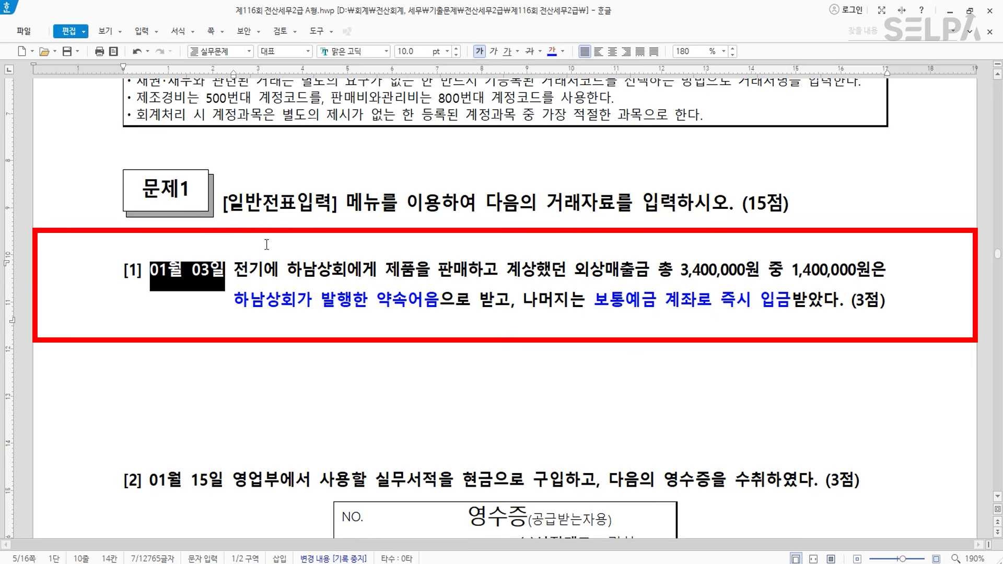
left_click(552, 51)
key("alt+Tab")
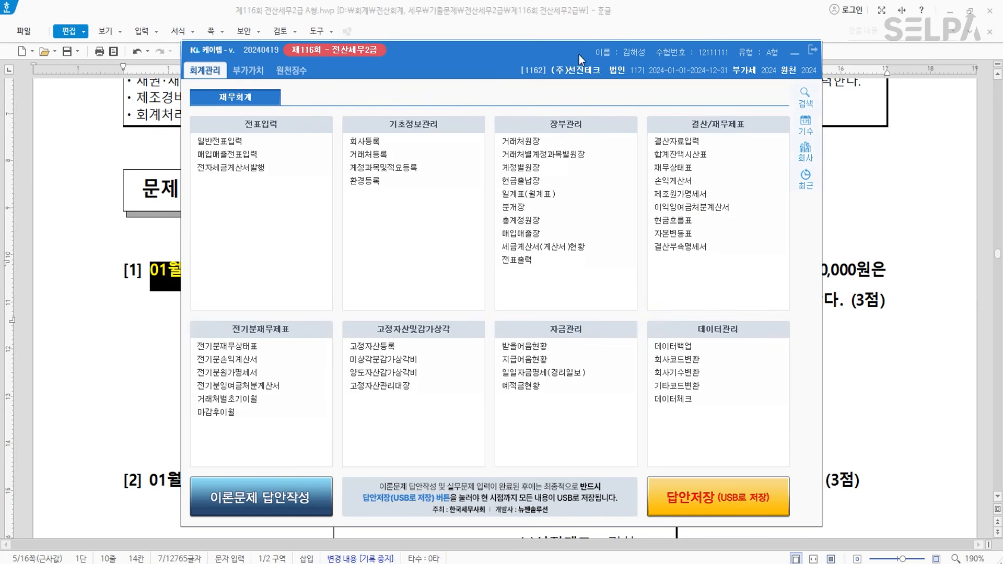
left_click_drag(538, 332, 527, 549)
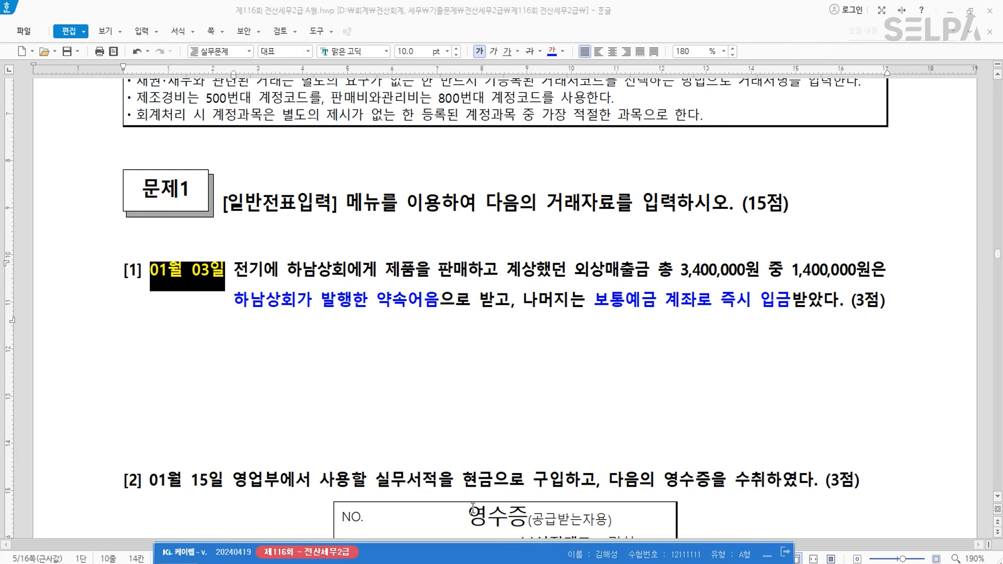
type("ㅇㅂ")
key("Return")
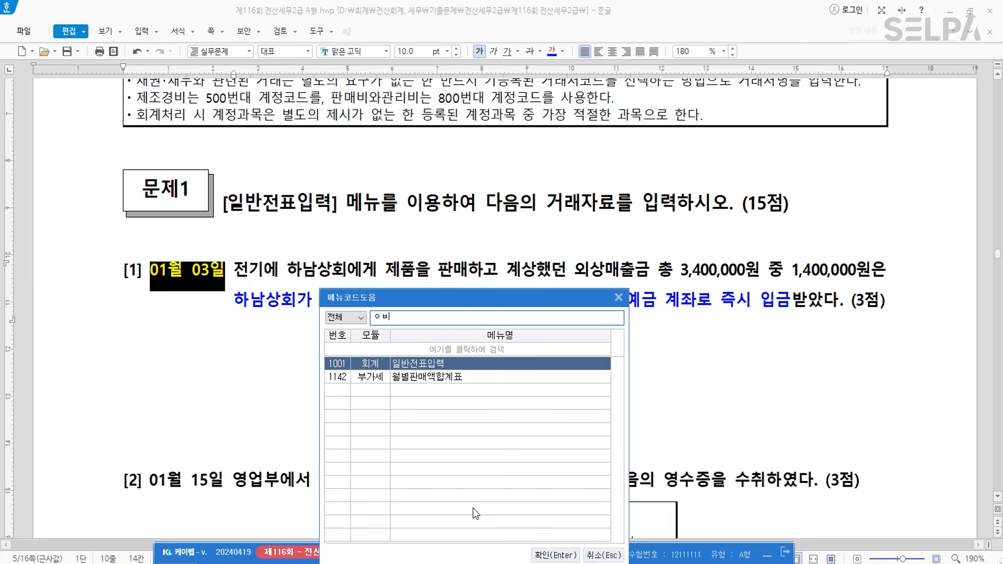
key("Return")
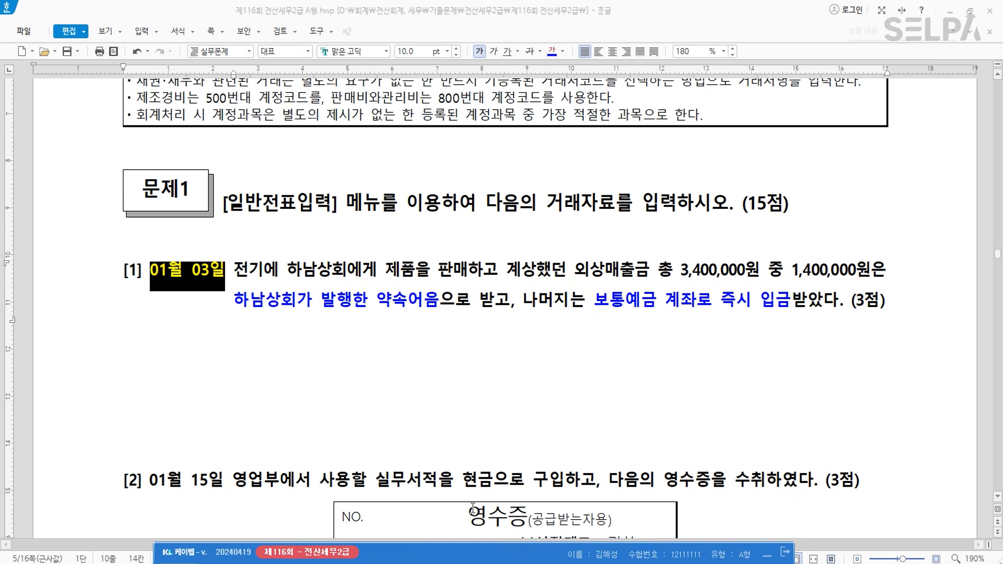
- Start the January 3 voucher: credit 0108 외상매출금 for 하남상회, 3,400,000
type("013")
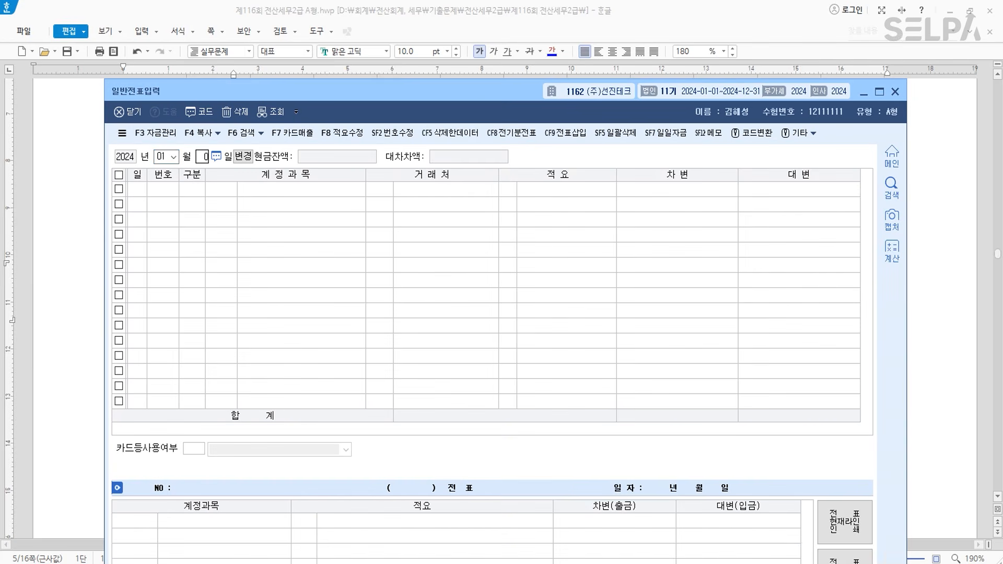
key("Return")
type("4")
key("Return")
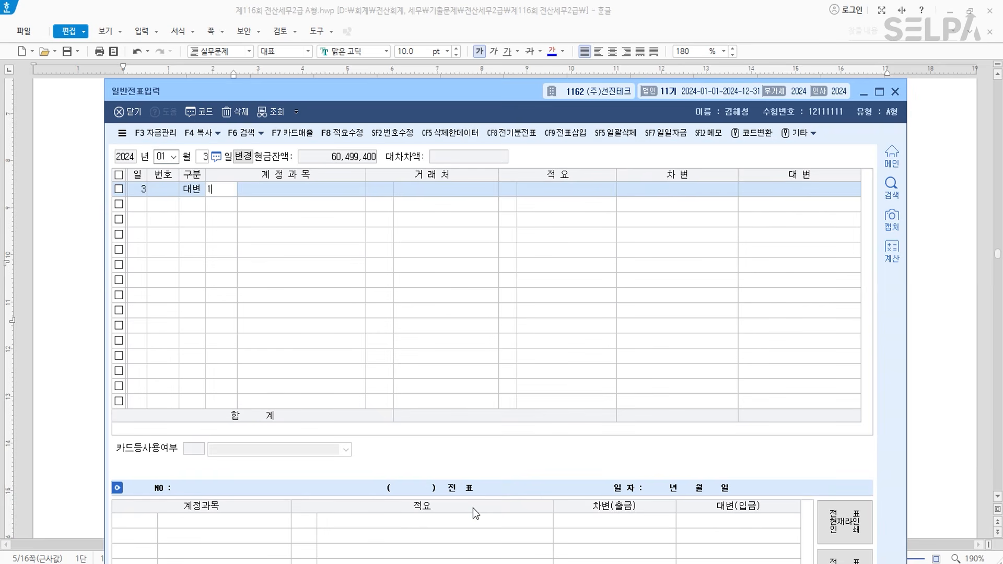
type("108")
key("Return")
type("해람")
key("Return")
key("Return")
key("Return")
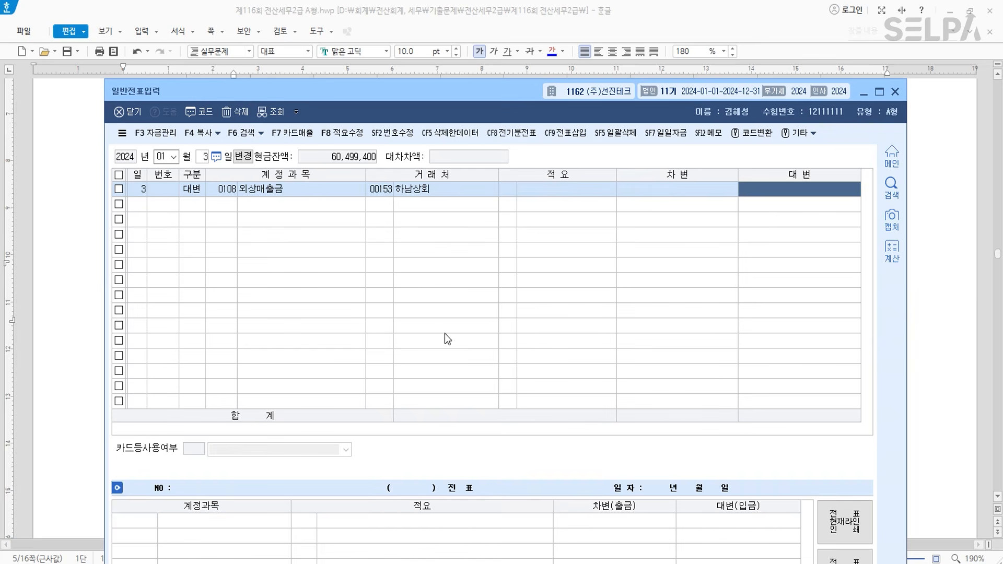
left_click_drag(520, 79, 520, 224)
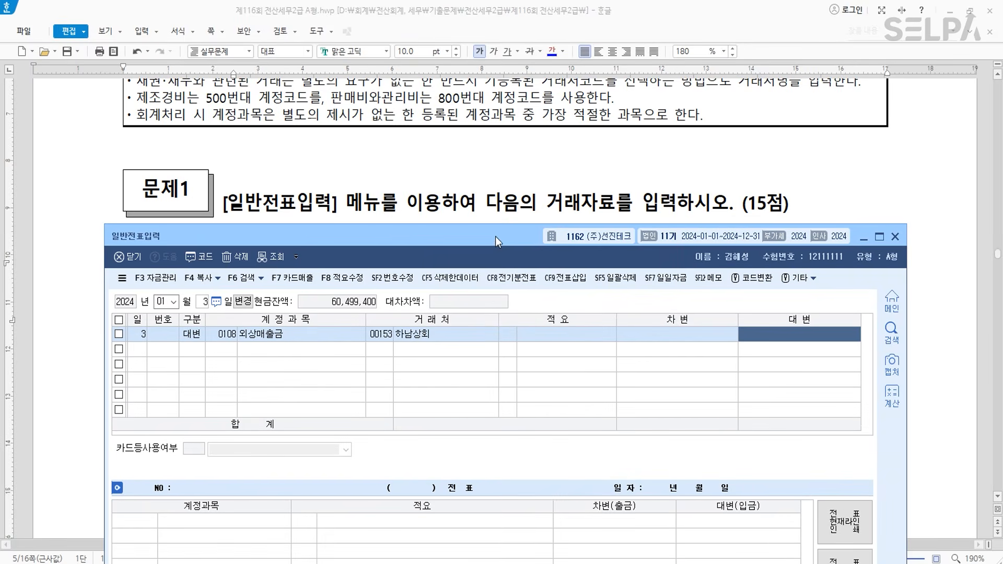
scroll(521, 181, "down", 5)
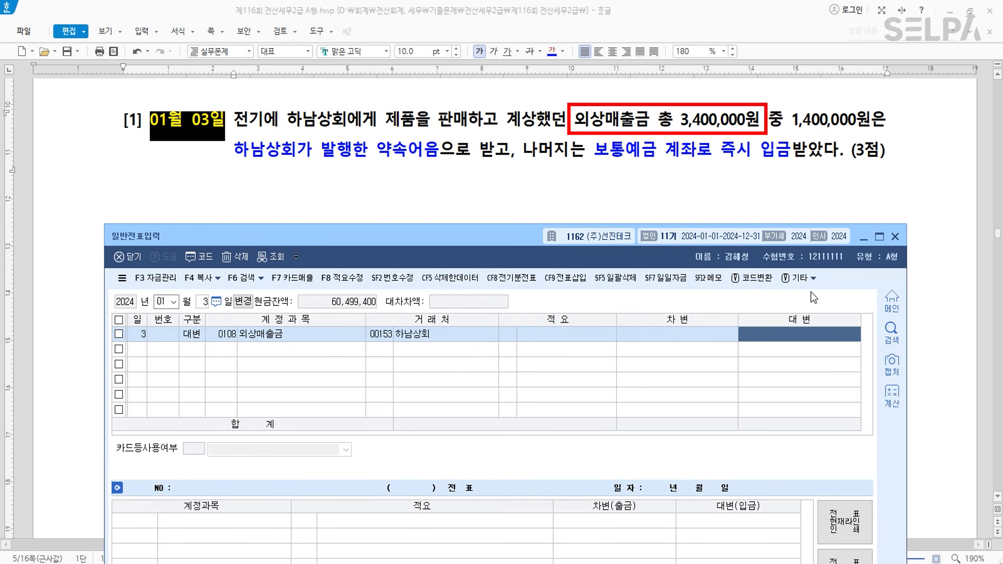
type("3400000")
key("Return")
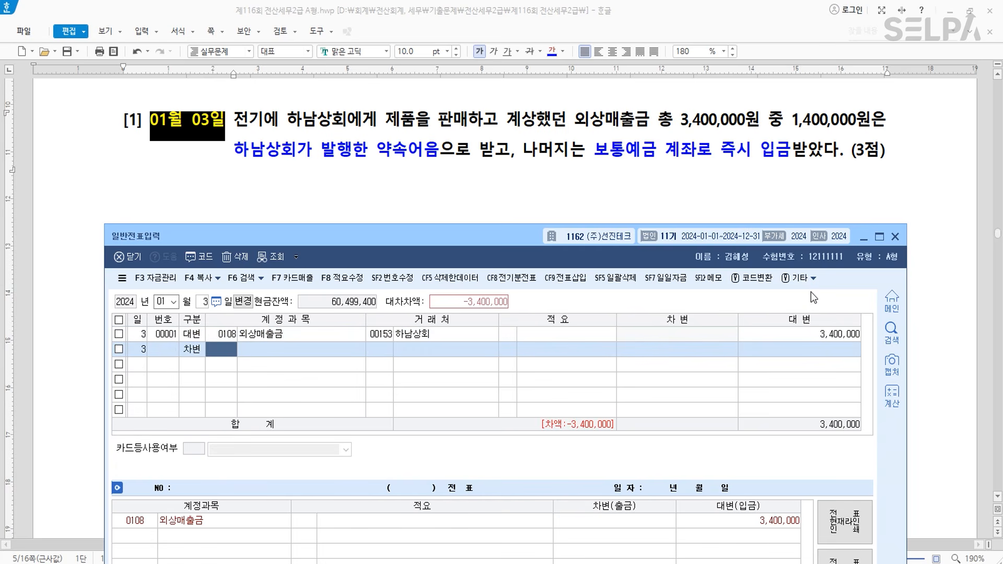
- Debit 0110 받을어음 for 하남상회 1,400,000 and 0103 보통예금 for the 2,000,000 balance
type("110")
key("Return")
type("하남")
key("Return")
key("Return")
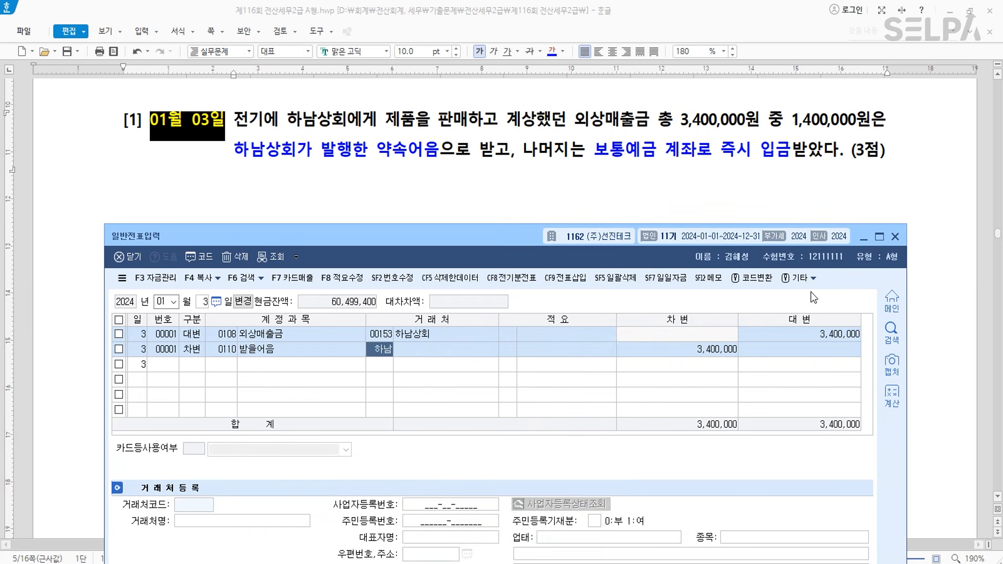
key("Return")
type("1,4")
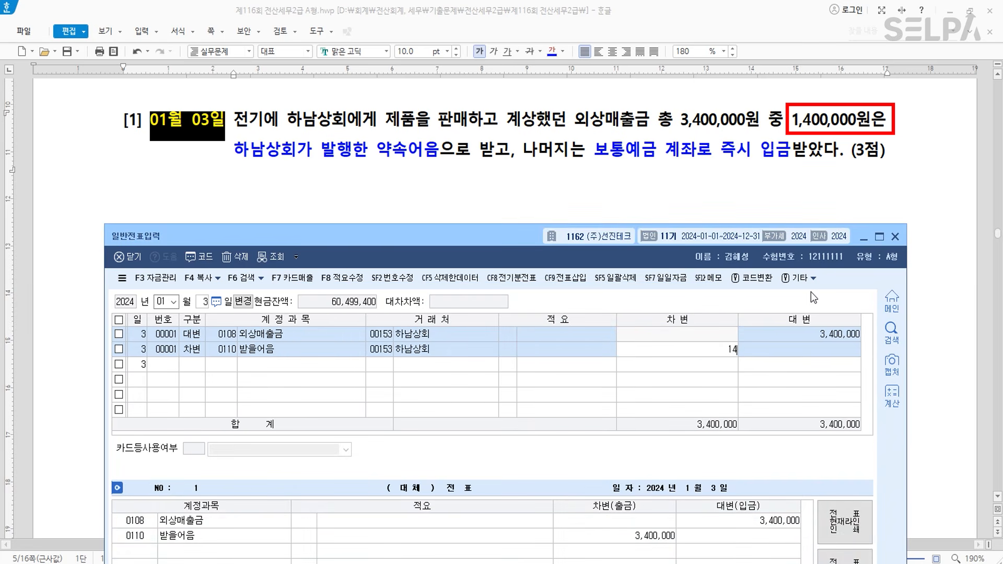
type("00,000")
key("Return")
type("3")
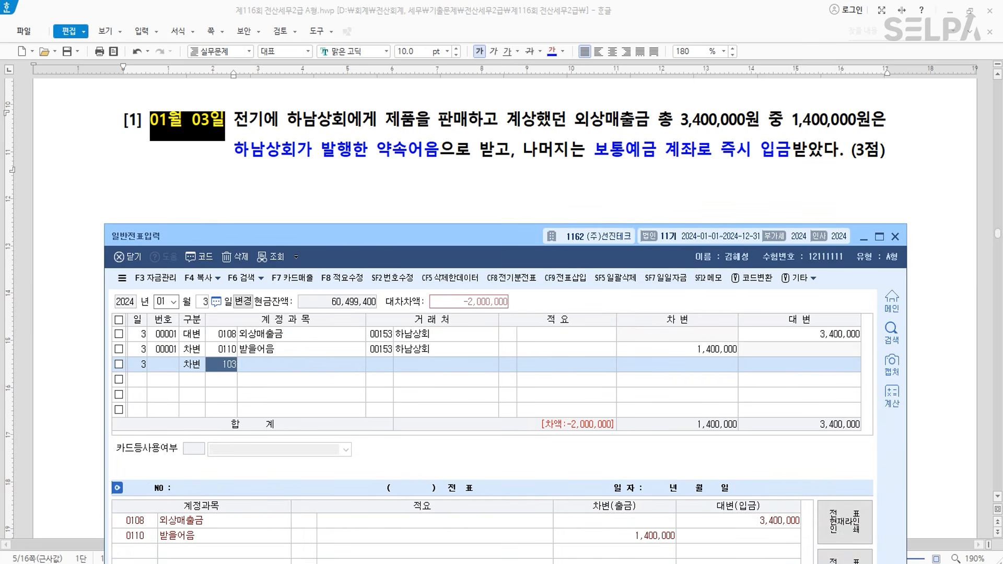
type("103")
key("Return")
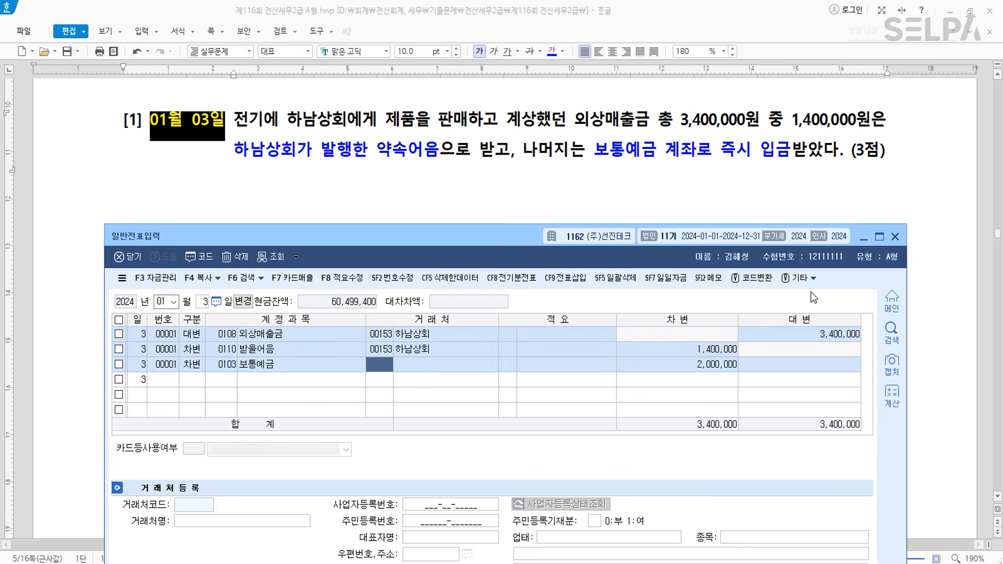
left_click(543, 179)
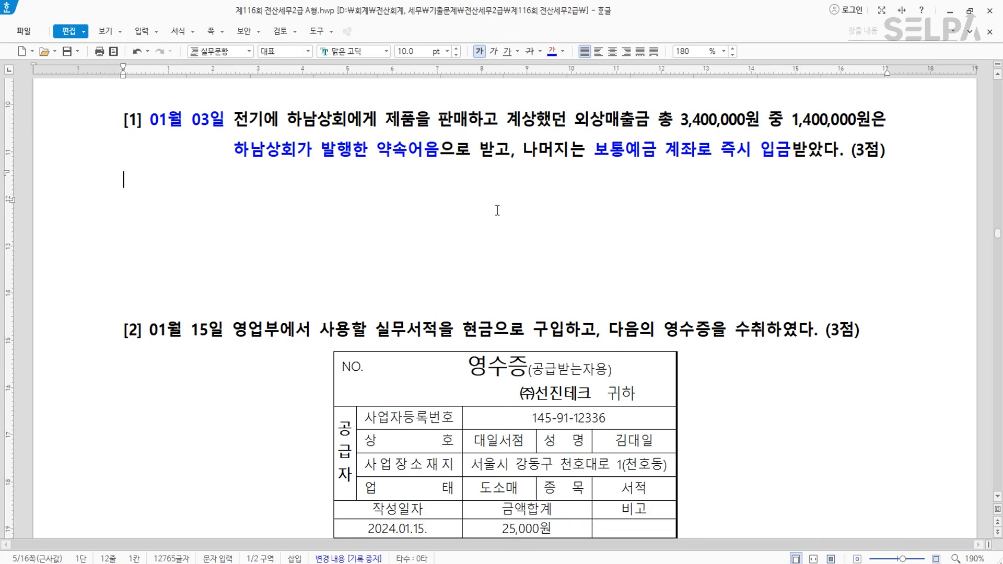
- Apply font colour to 01월 15일 and 실무서적 in question [2]
scroll(508, 203, "down", 3)
left_click_drag(150, 180, 223, 179)
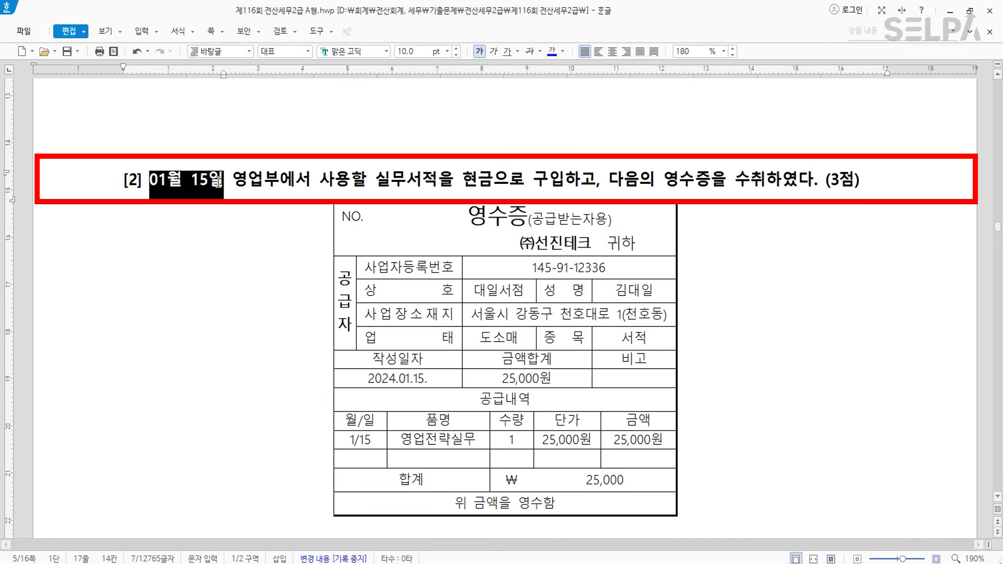
left_click(554, 58)
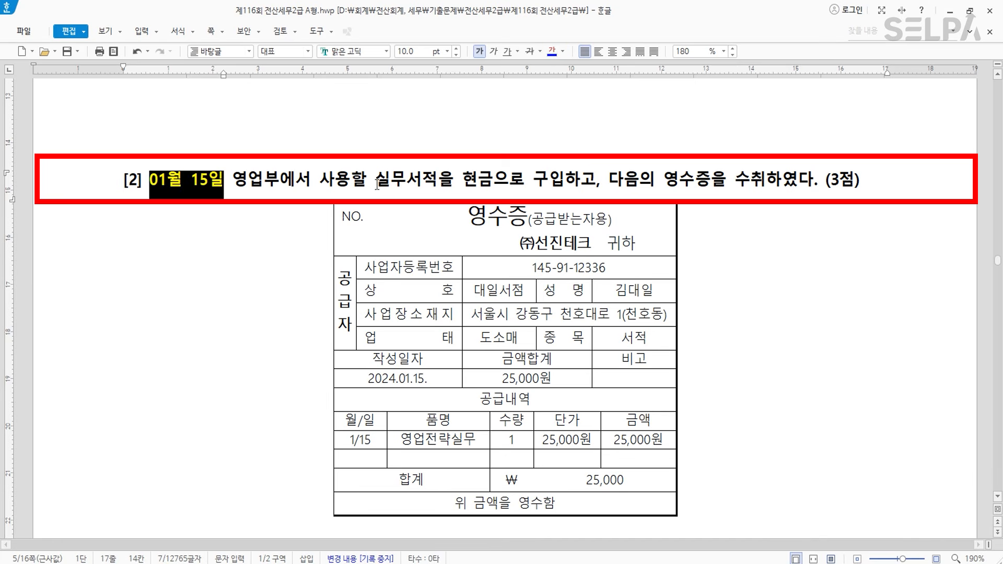
left_click_drag(375, 180, 438, 180)
left_click(554, 58)
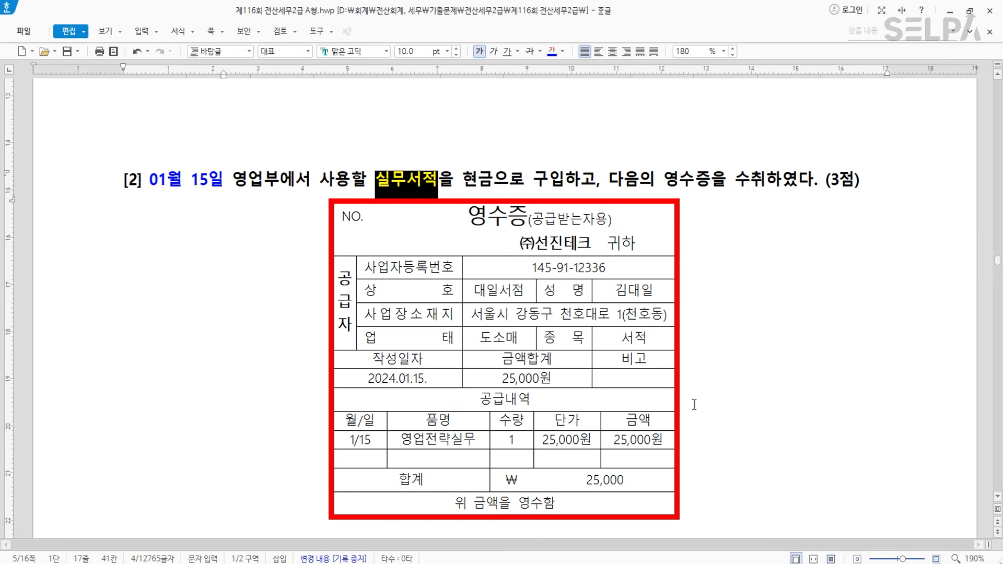
- Make the receipt total 25,000 blue and bold
left_click_drag(583, 479, 625, 477)
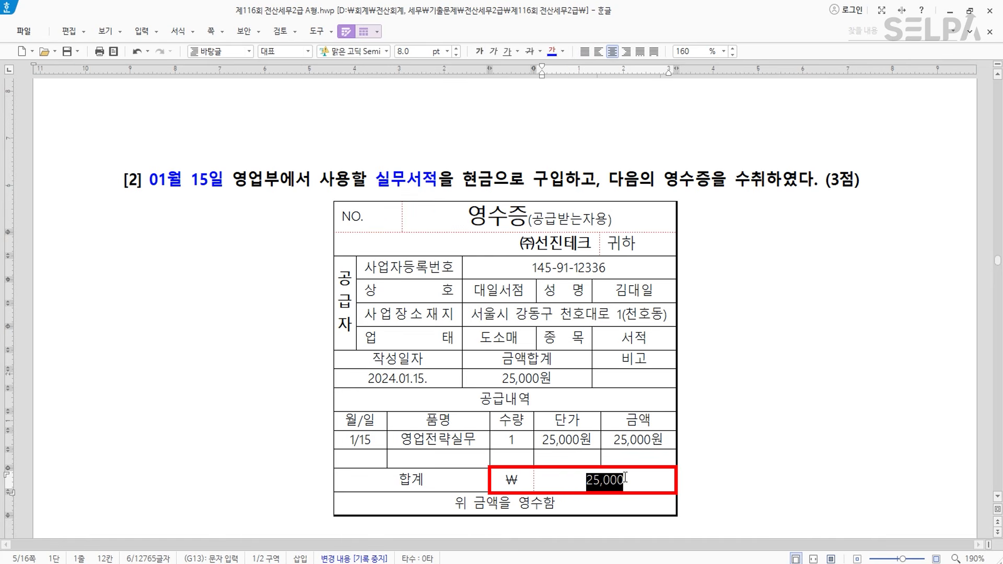
left_click(551, 56)
left_click(483, 54)
left_click(755, 310)
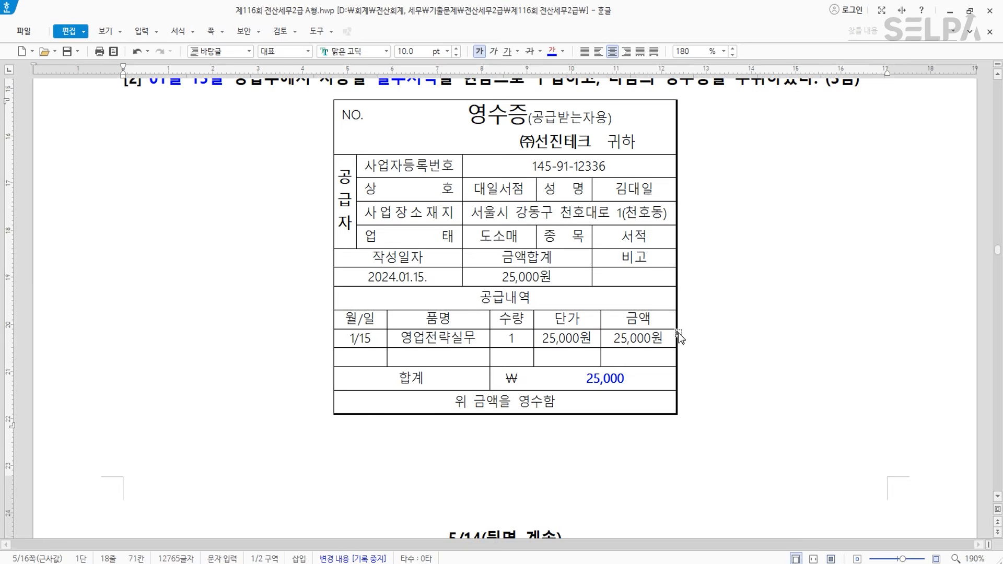
- Start a January 15 voucher crediting 0101 현금 25,000
key("alt+Tab")
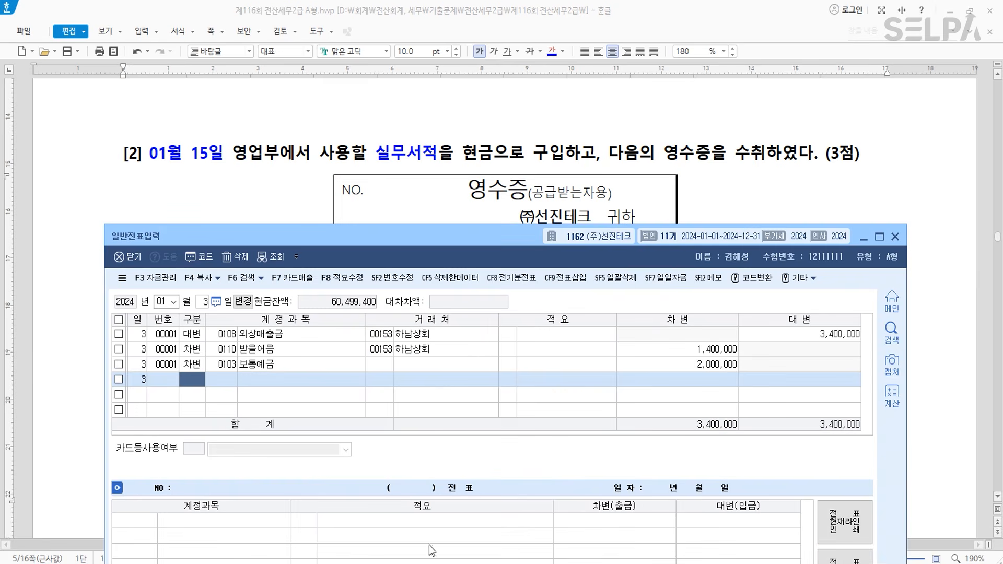
type("15")
key("Return")
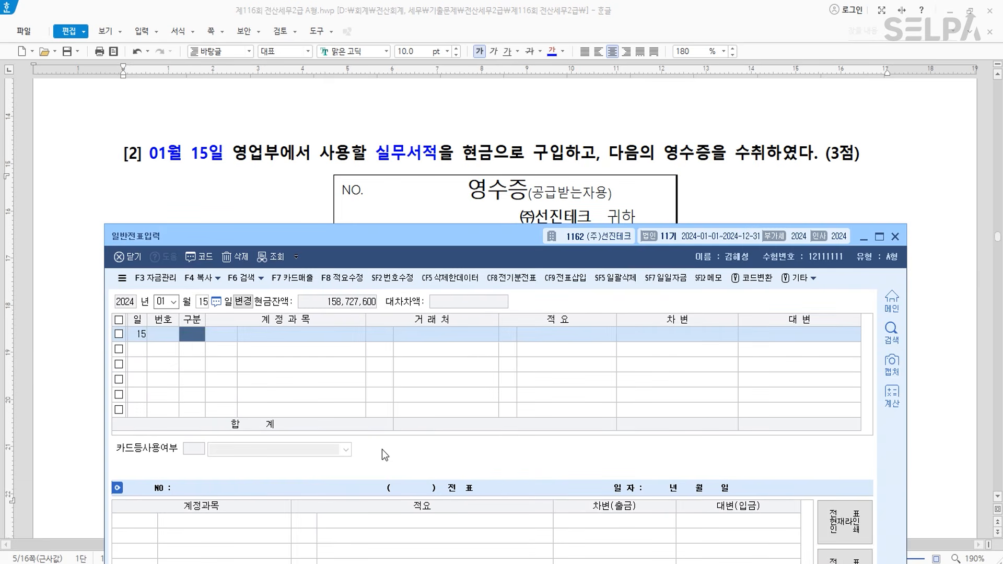
type("4101")
key("Return")
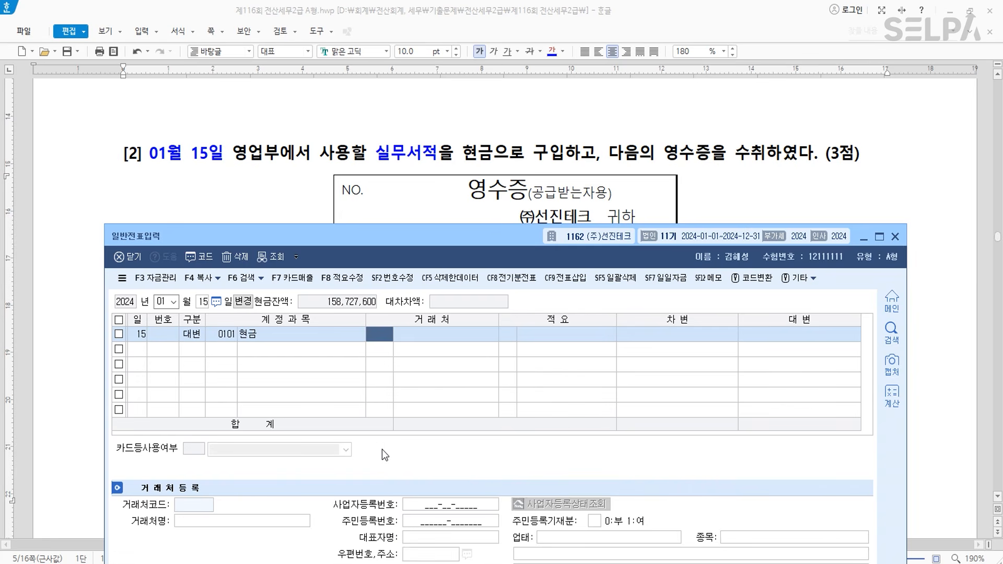
key("Return")
key("Return")
type("250000")
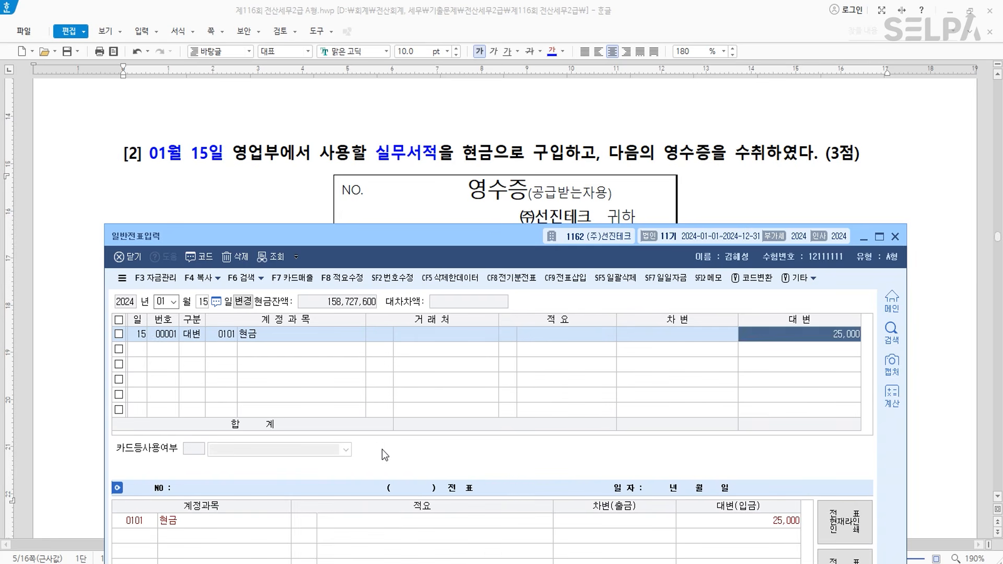
key("Return")
- Debit 0826 도서인쇄비 25,000, found by searching '도서'
type("3")
key("Return")
type("도서")
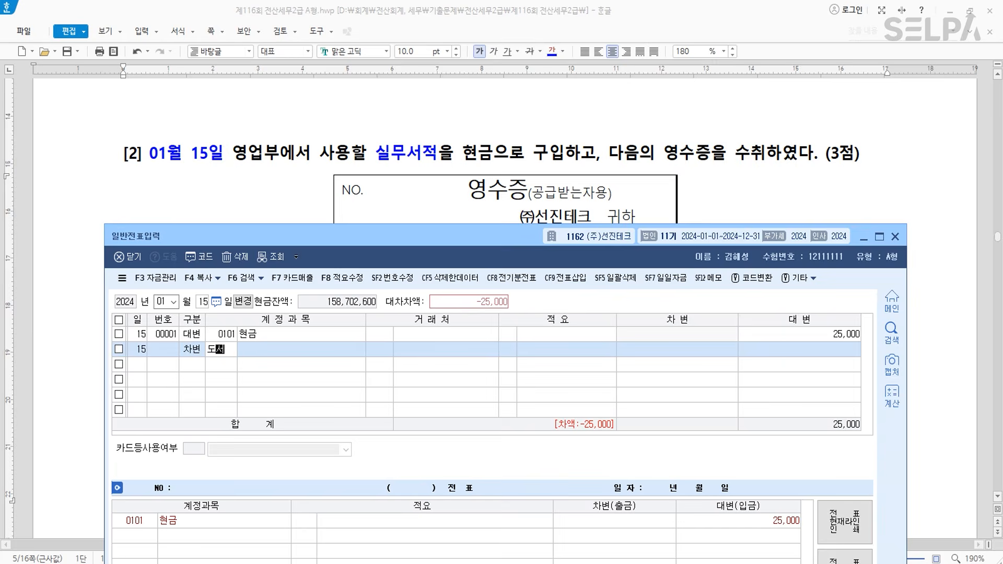
key("Return")
key("Down")
key("Down")
key("Down")
key("Down")
key("Down")
key("Return")
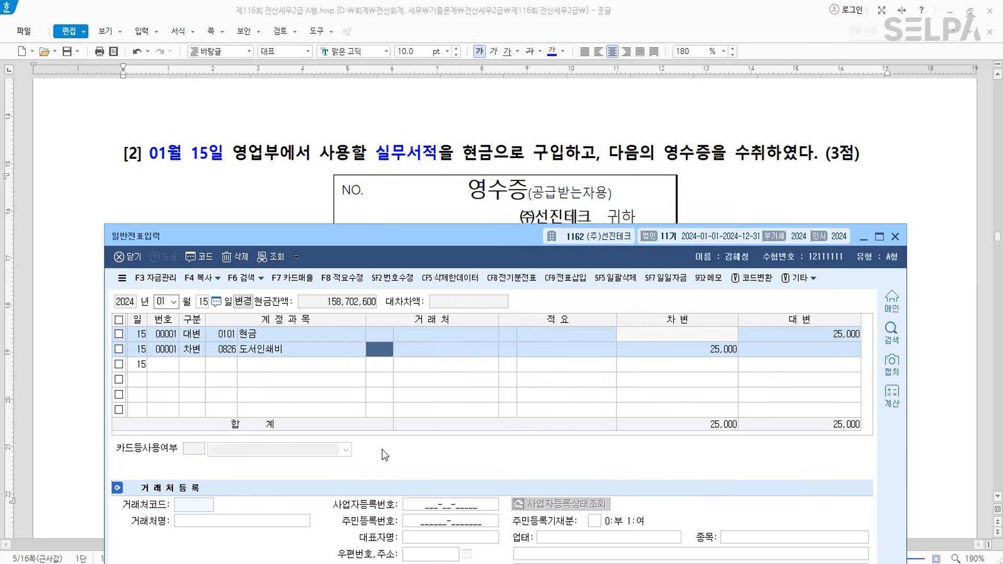
key("Return")
key("Down")
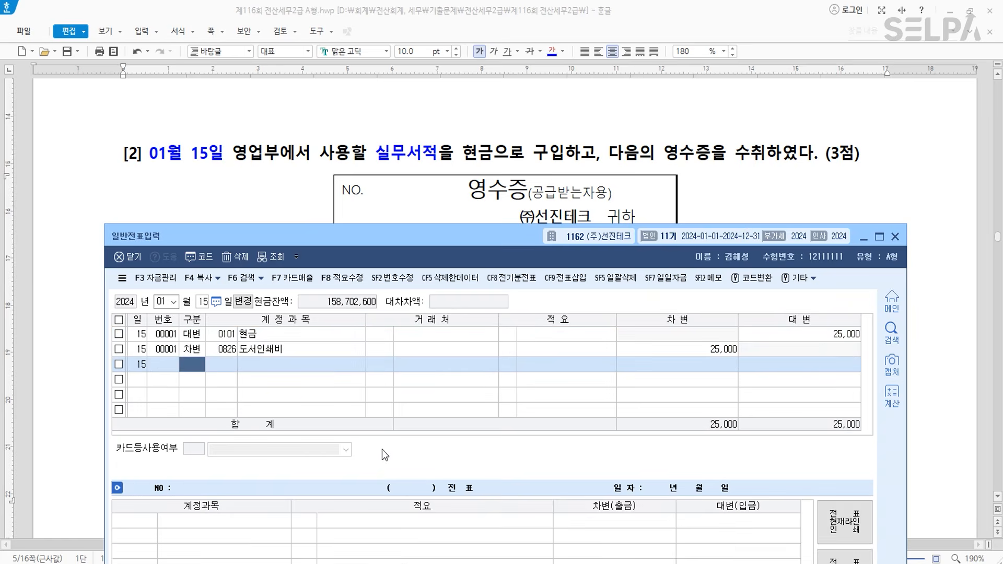
- Colour the date 08월 20일 in question [3] blue
left_click(280, 191)
scroll(280, 192, "down", 10)
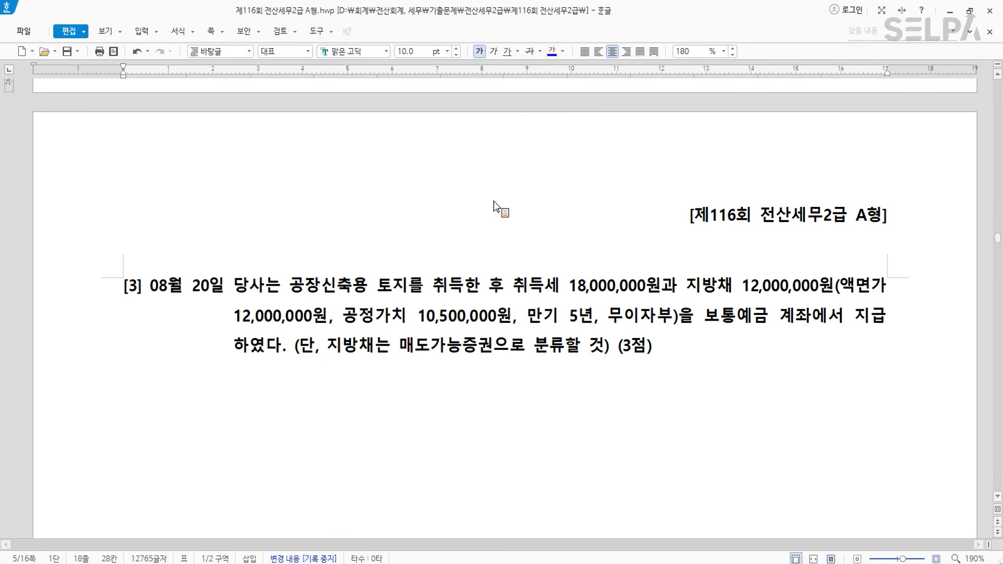
scroll(432, 266, "down", 3)
left_click_drag(151, 137, 225, 138)
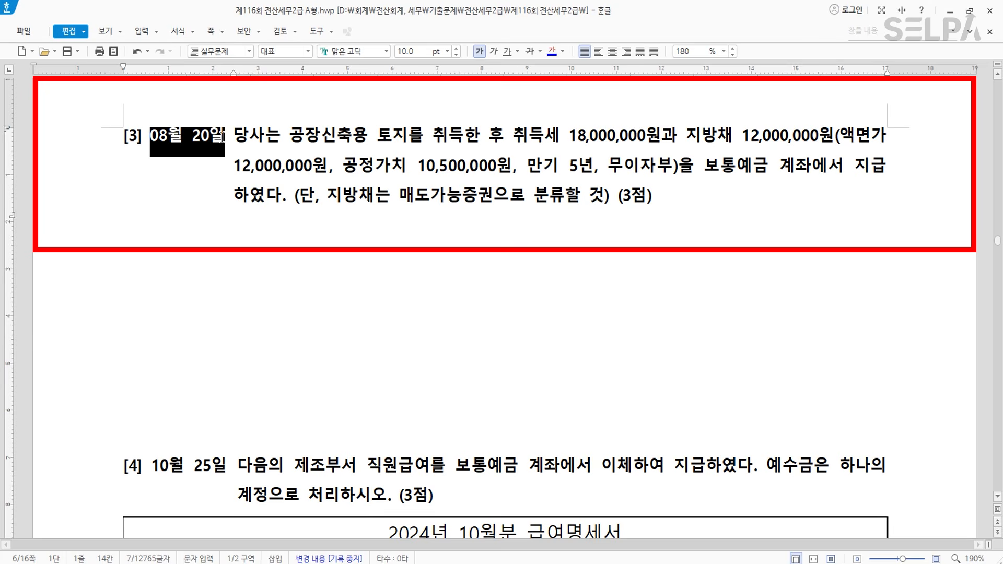
left_click(551, 50)
left_click(430, 237)
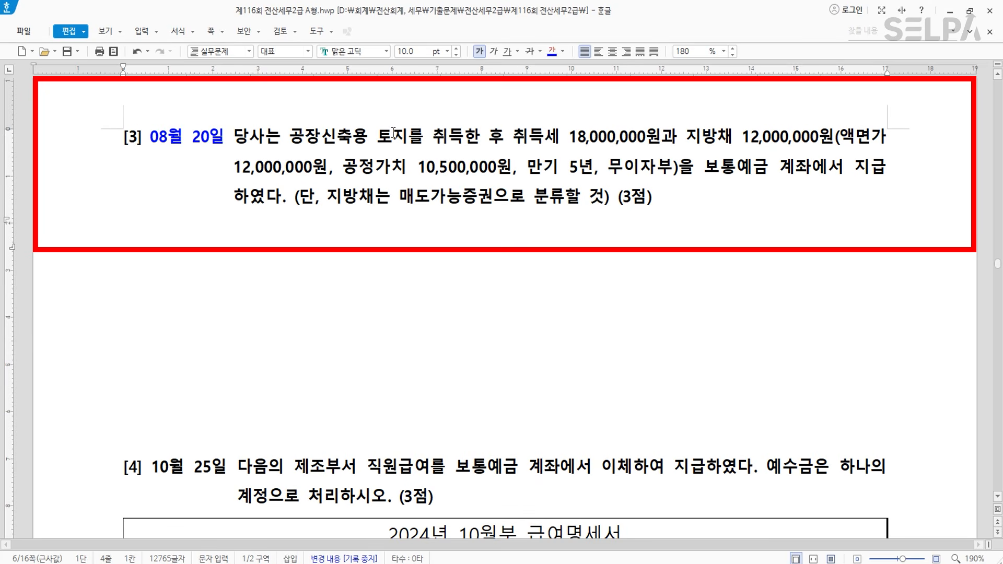
- Make 취득세 18,000,000원 and 보통예금 계좌에서 지급 blue
left_click(575, 138)
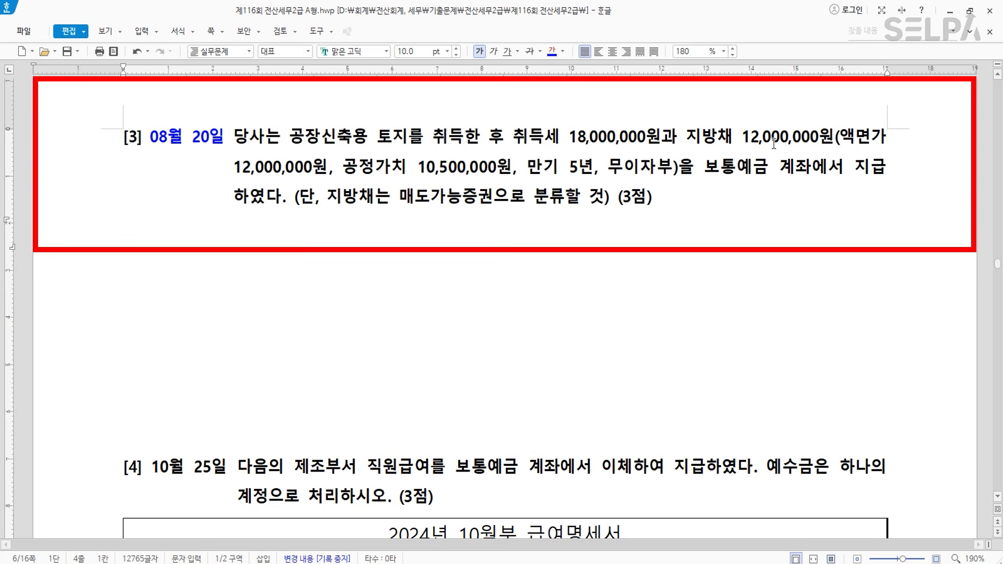
key("ctrl")
left_click_drag(519, 143, 660, 142)
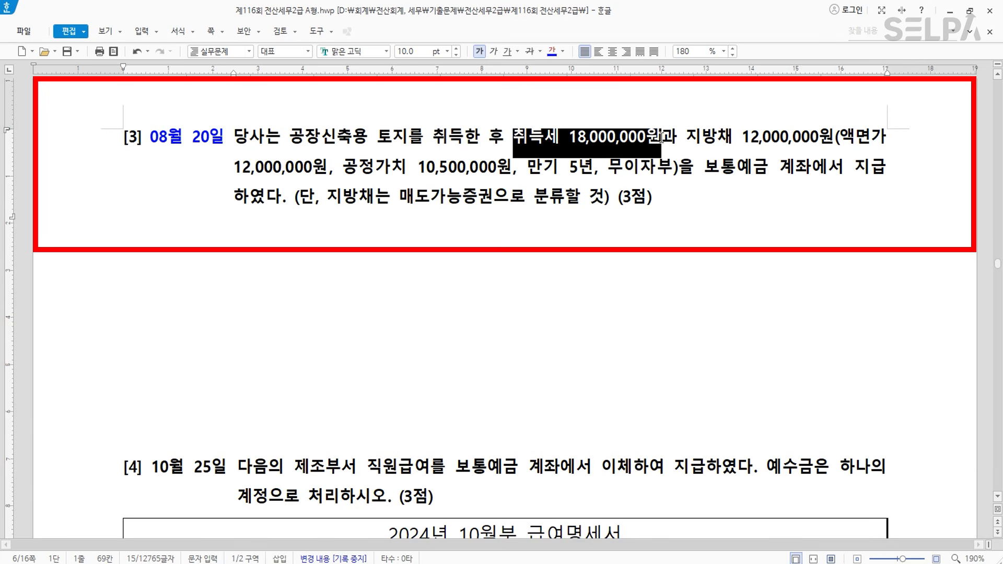
left_click(550, 51)
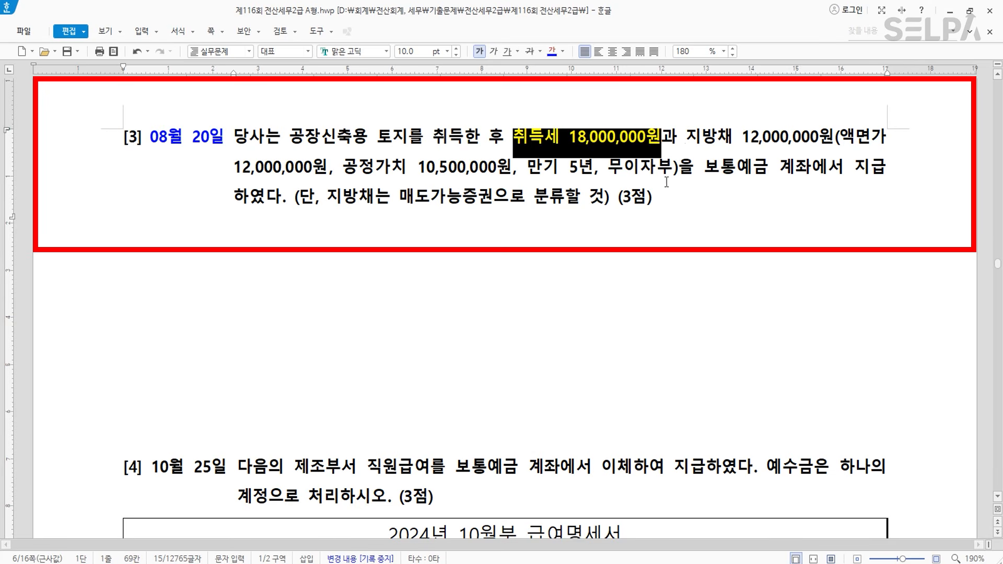
left_click_drag(702, 168, 881, 166)
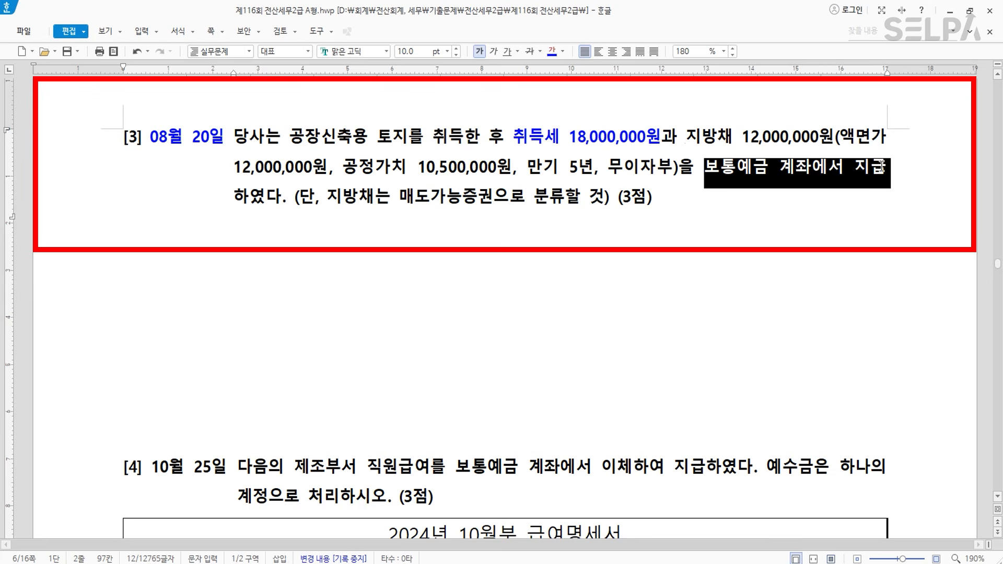
left_click(551, 53)
left_click(775, 210)
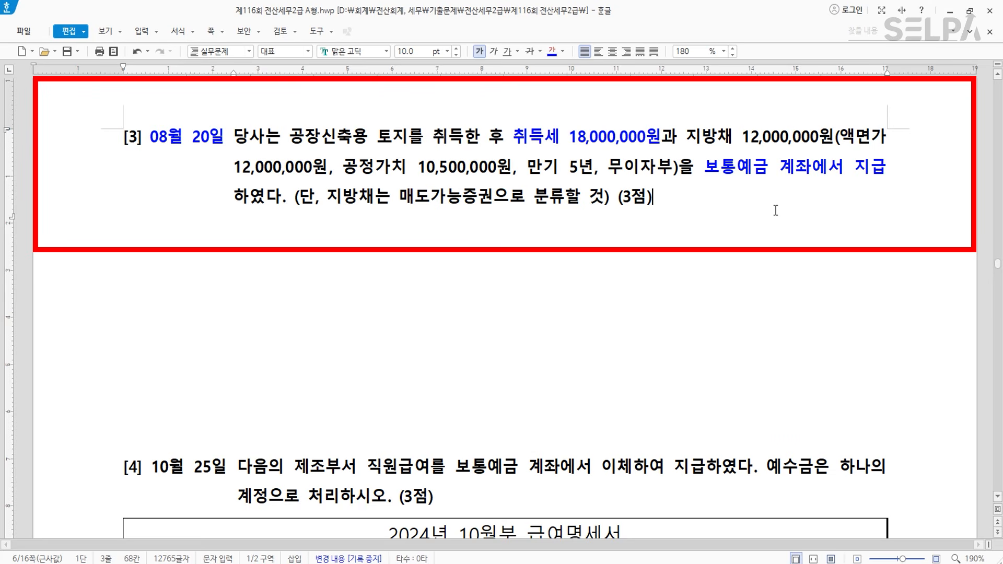
- Make 지방채 12,000,000원 and 공정가치 10,500,000원 red
left_click_drag(685, 137, 834, 138)
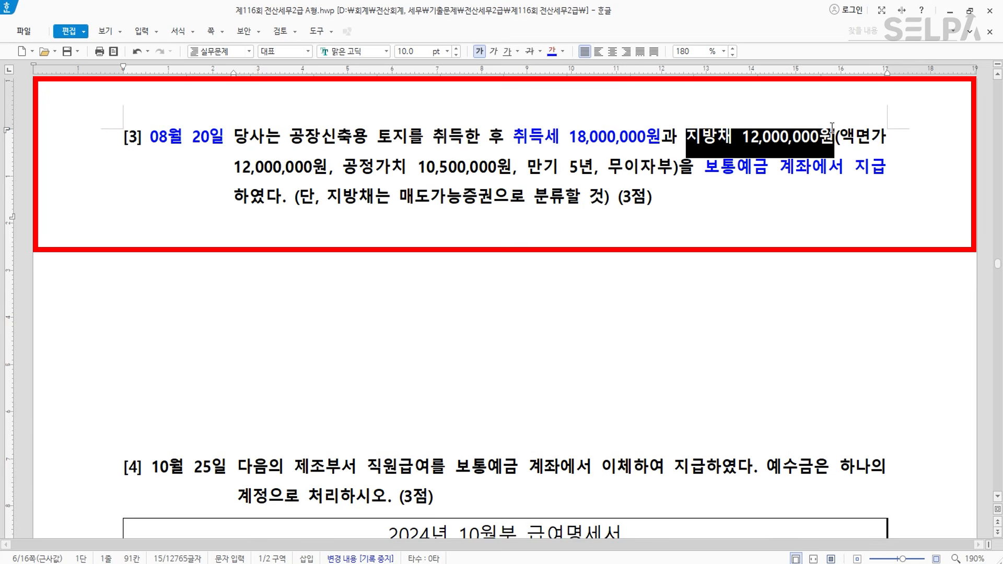
left_click(563, 51)
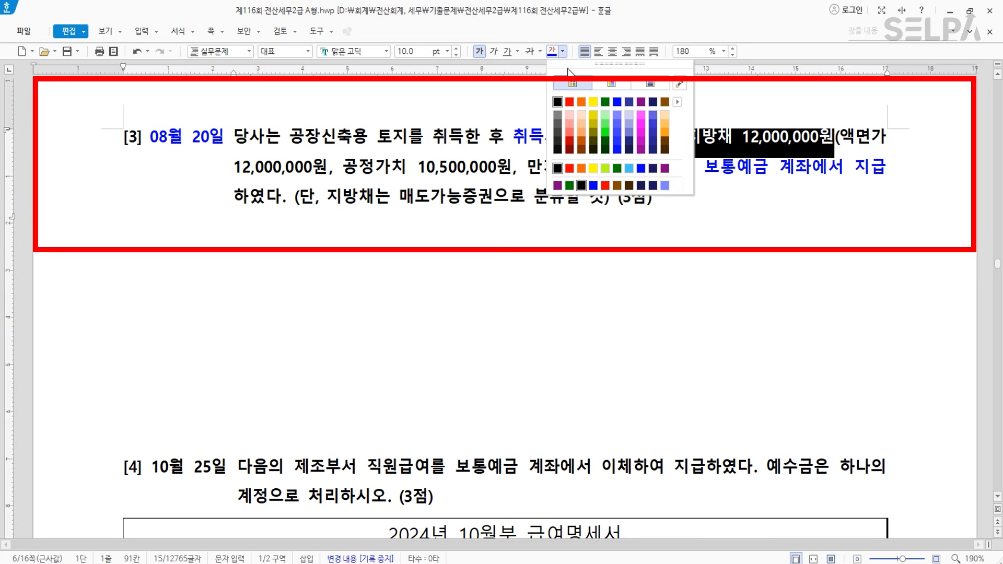
left_click(575, 108)
left_click_drag(343, 167, 512, 169)
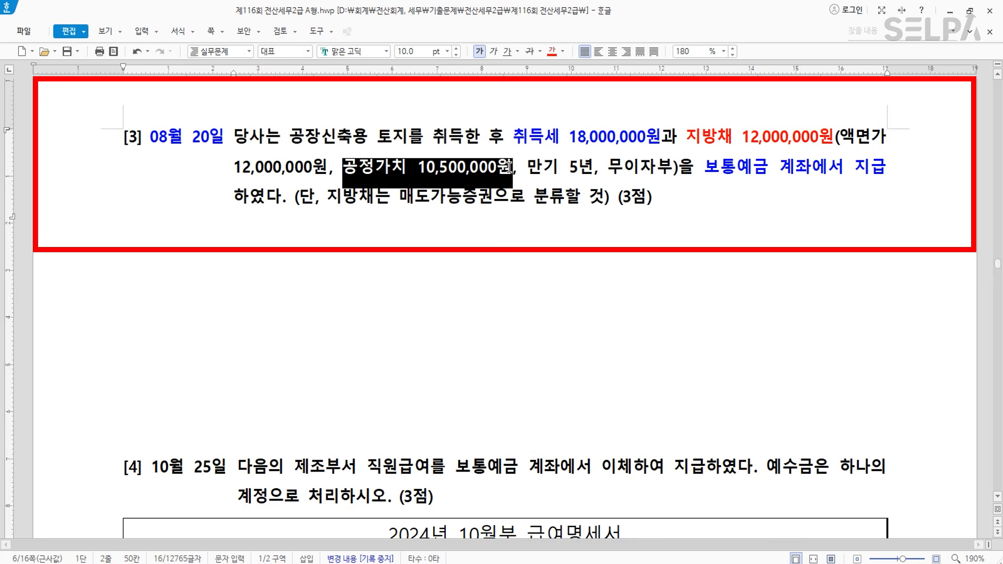
left_click(552, 50)
left_click(284, 168)
key("ctrl")
key("ctrl")
key("ctrl")
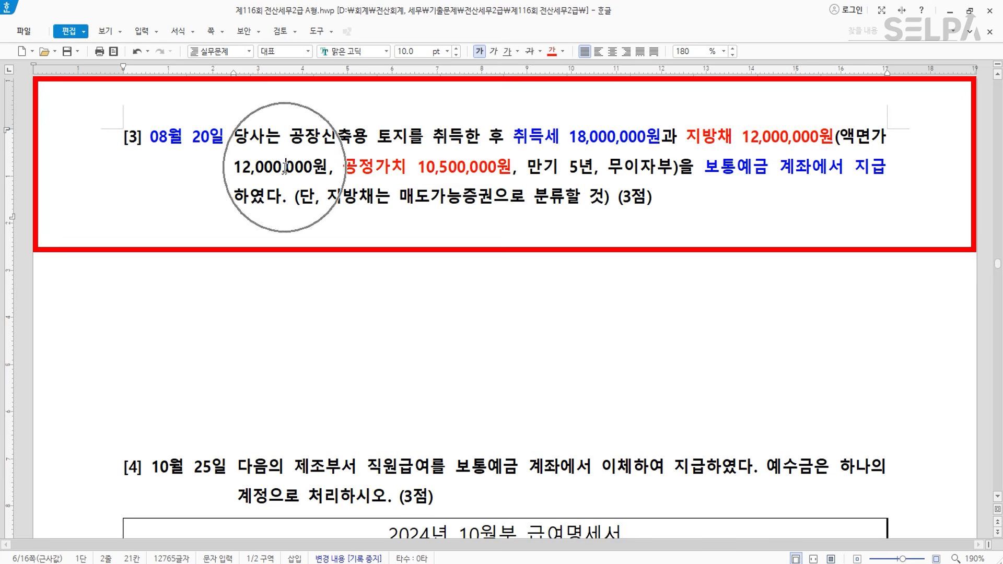
left_click(277, 283)
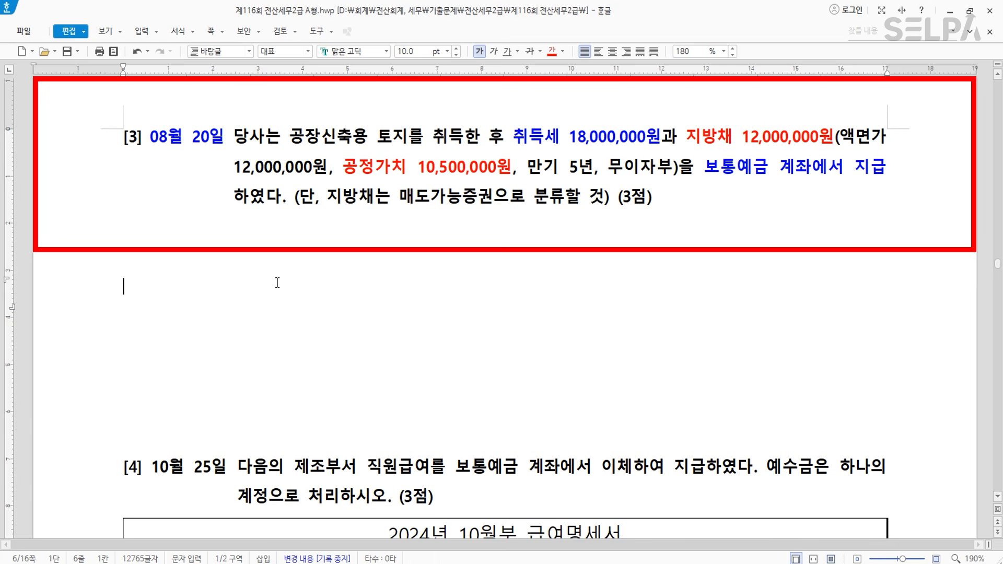
- Type the note '강제매입국공채 >>> 차액만큼 >> 취득원가에 포함' and make 매도가능증권 red
type("강제매")
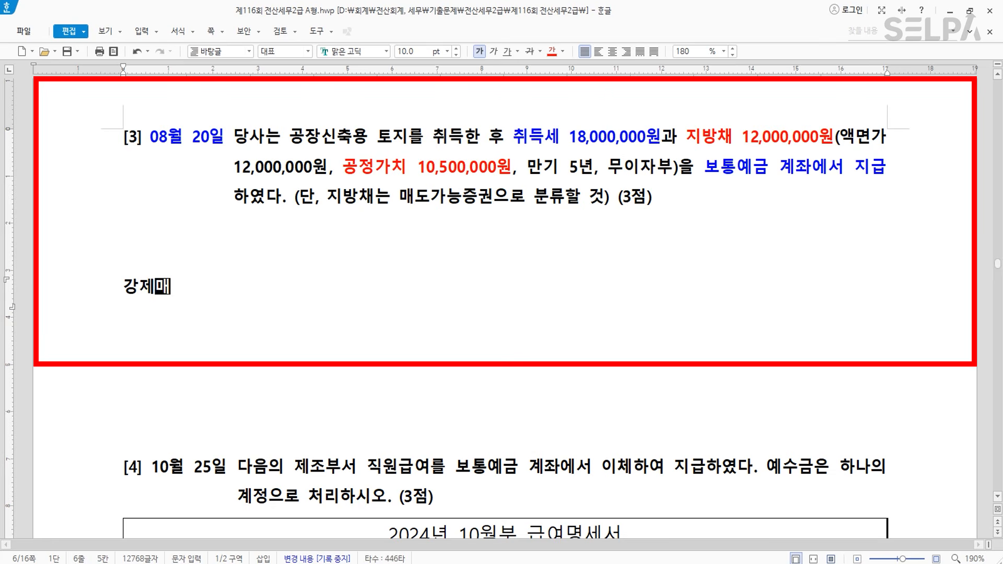
type("입ㄱ국공ㅊ")
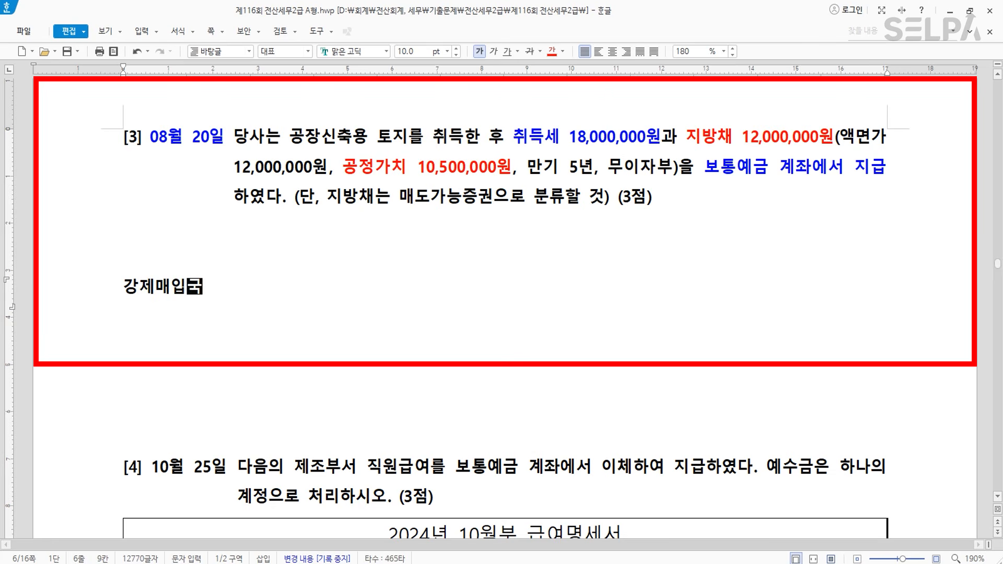
type("ㅐ   >>> ")
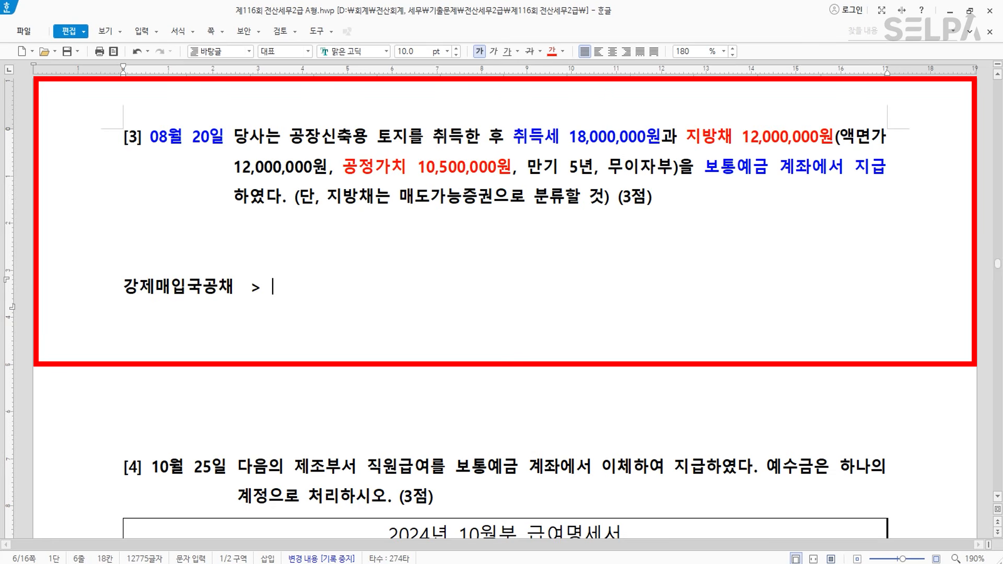
type("차액만큼")
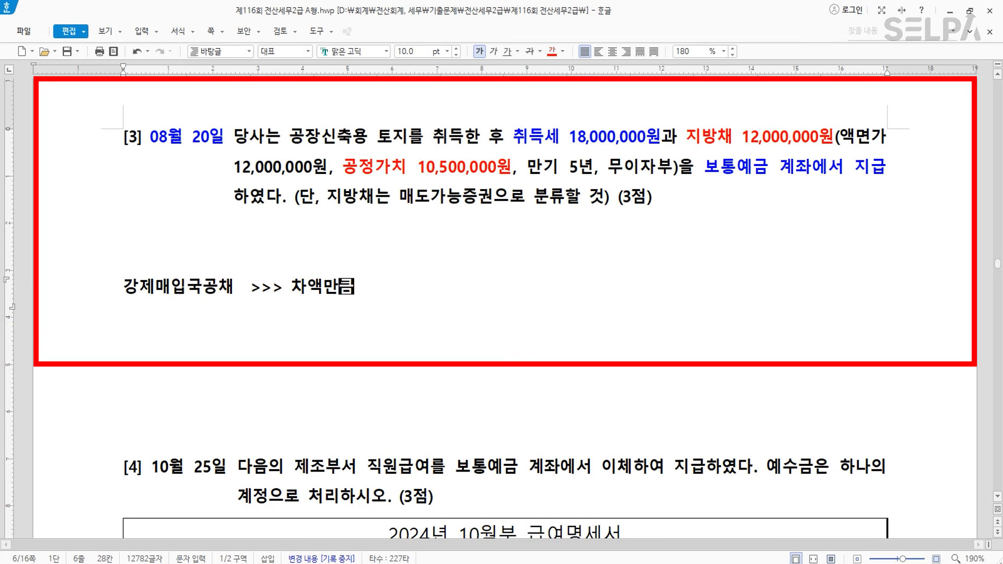
type("   >> 취득원가에 포함")
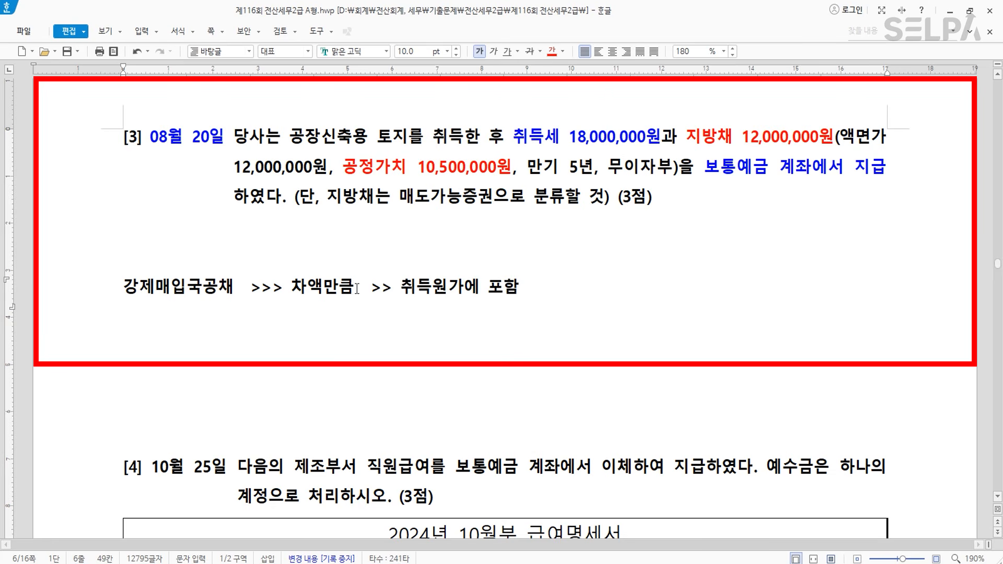
left_click(351, 203)
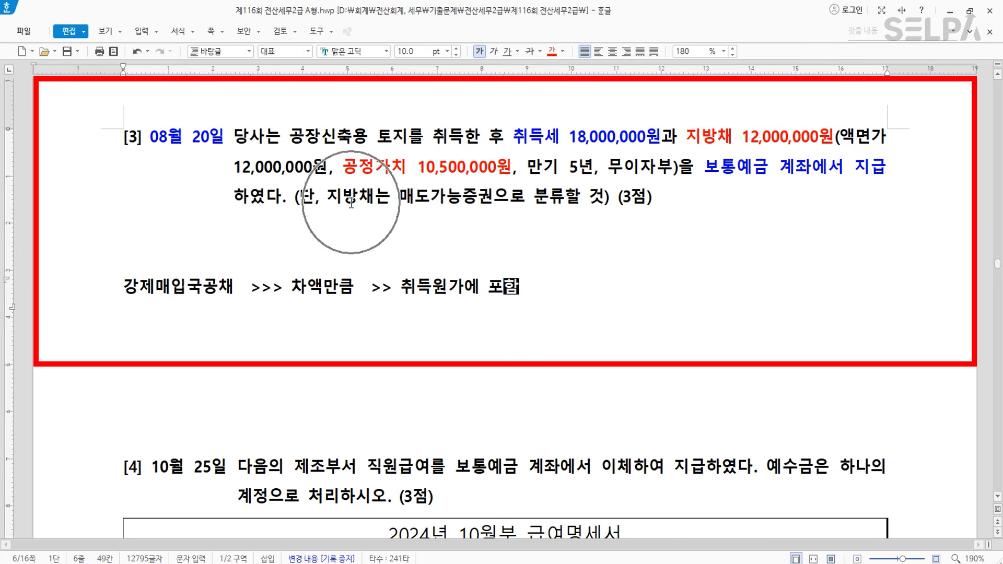
left_click(470, 200)
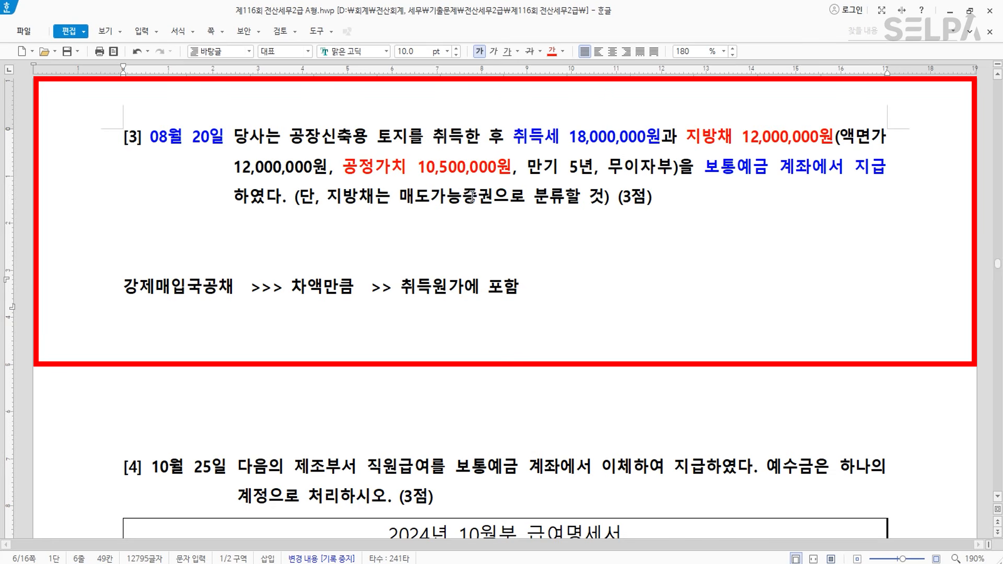
left_click_drag(399, 198, 493, 198)
left_click(552, 51)
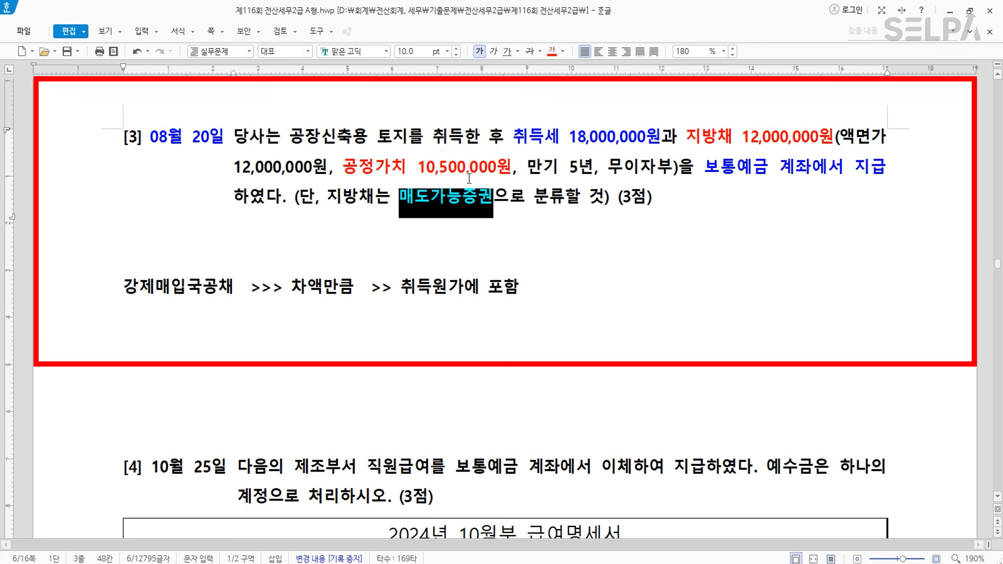
- Append (1,500,000) to the note and delete the blank lines above it
left_click(538, 285)
type("(1,500,000)")
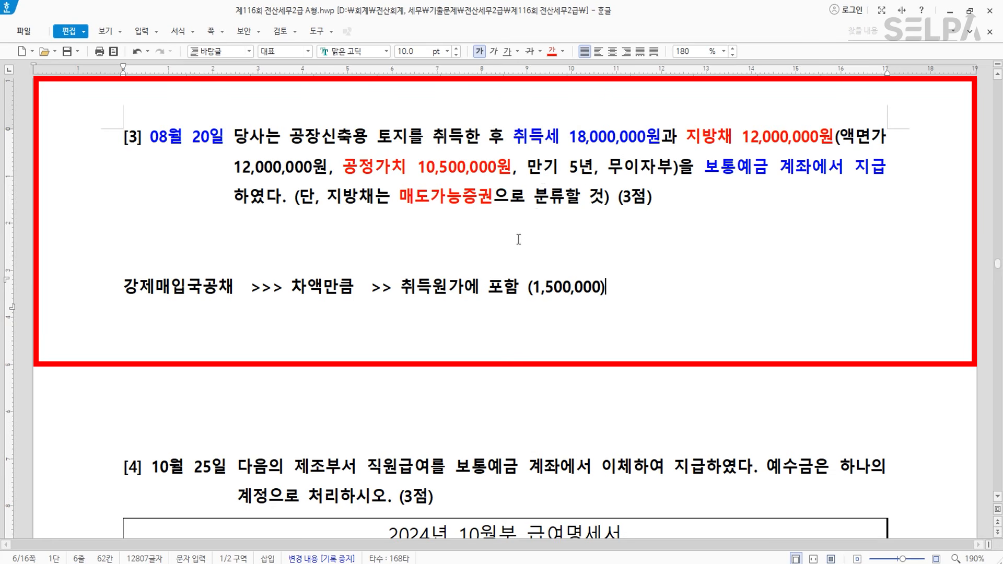
left_click(269, 242)
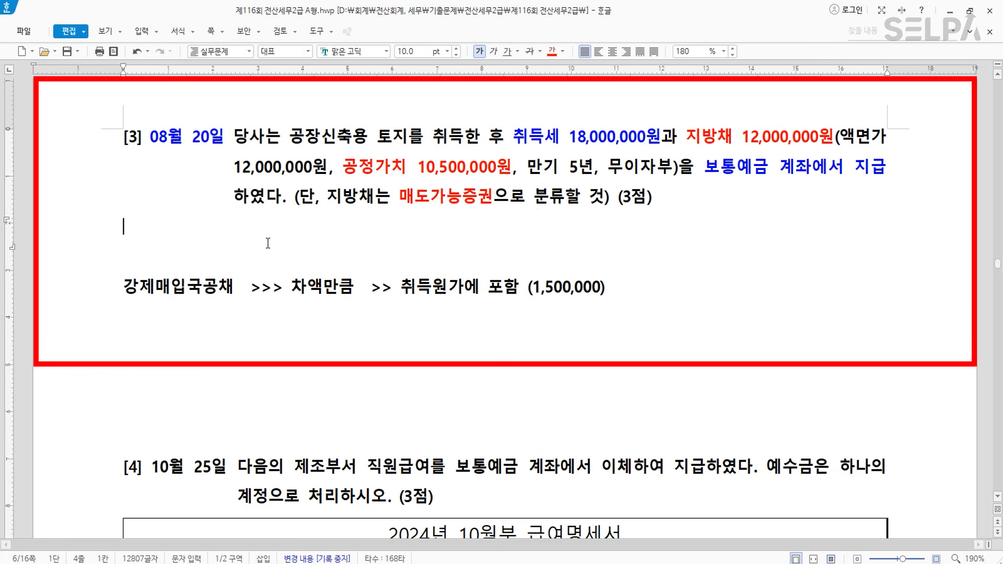
key("Delete")
key("Delete")
scroll(520, 301, "down", 2)
scroll(520, 303, "up", 2)
key("alt+Tab")
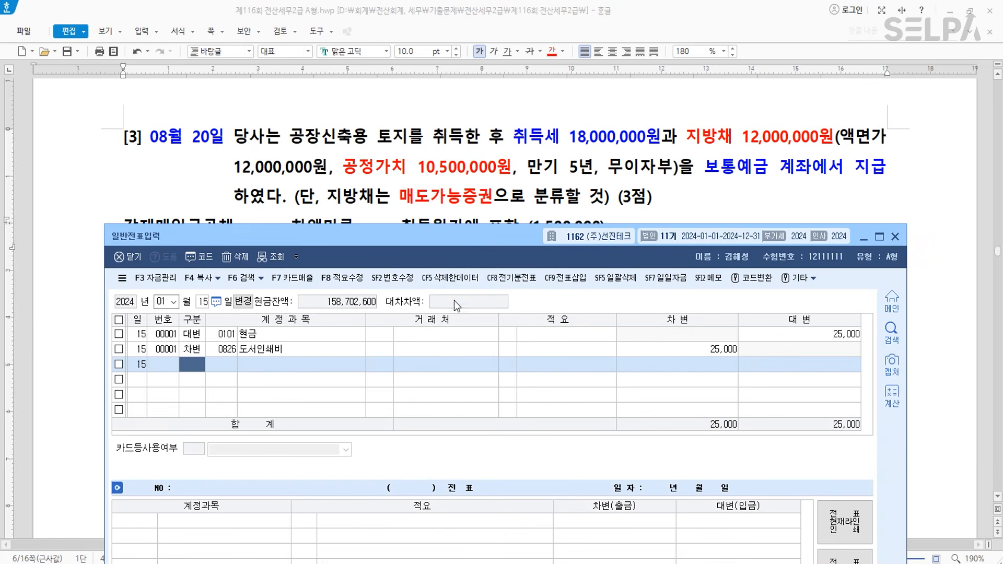
- Start the August 20 voucher crediting 0103 보통예금 30,000,000
left_click_drag(463, 234, 459, 259)
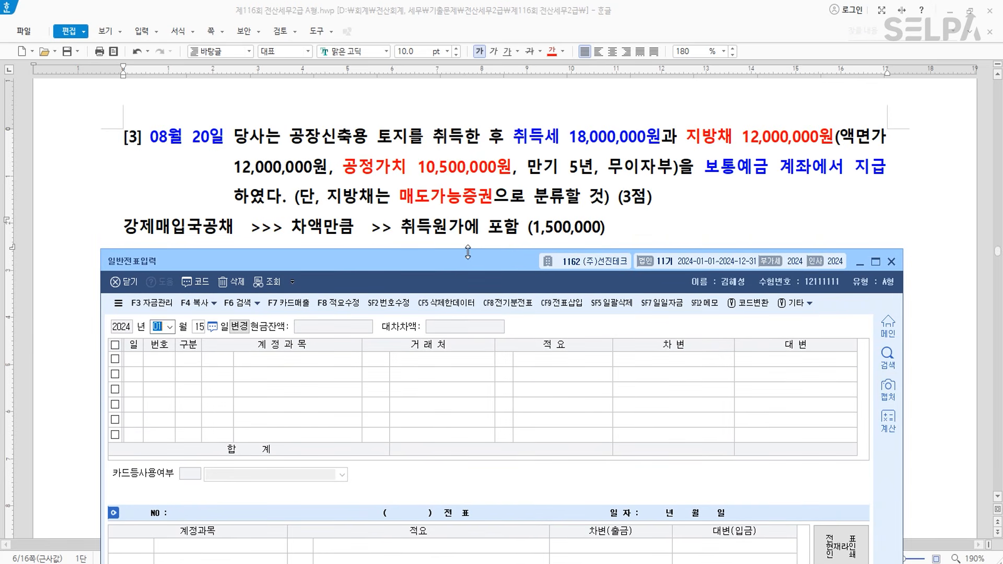
type("08")
key("Return")
type("20")
key("Return")
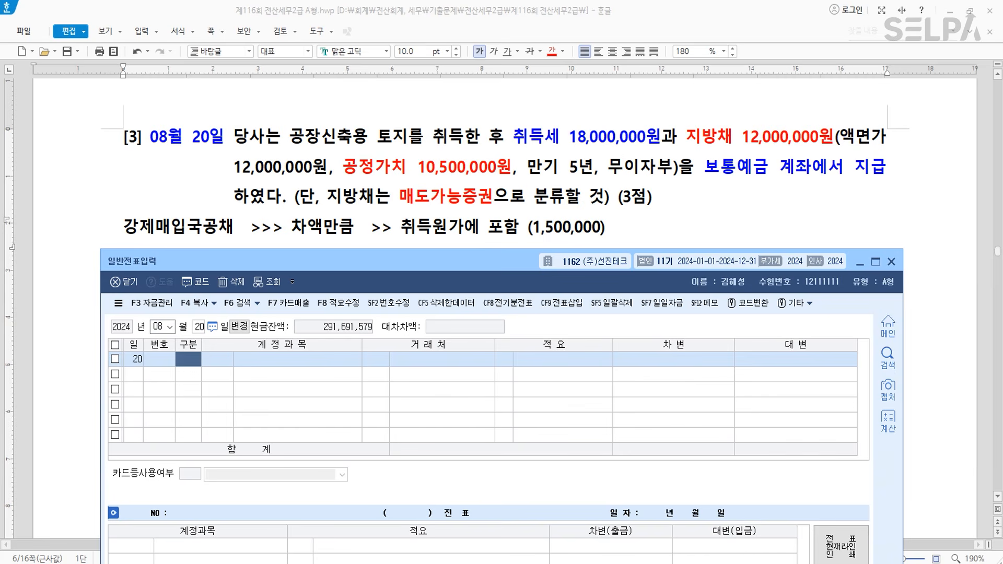
type("4")
key("Return")
type("103")
key("Return")
key("Return")
key("Return")
type("30++")
key("Return")
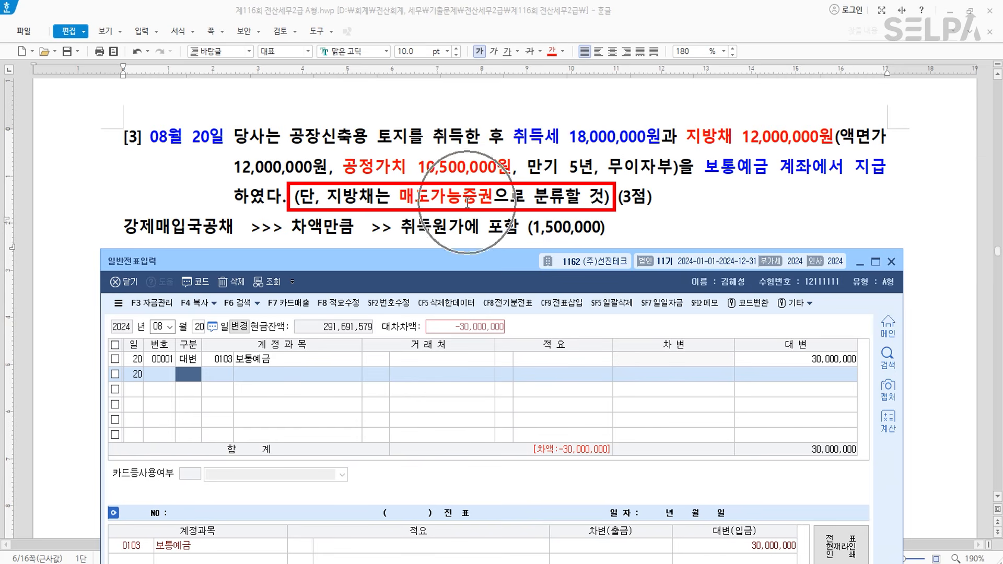
- Debit 0178 매도가능증권 10,500,000 and 0201 토지 for the 19,500,000 balance
type("3")
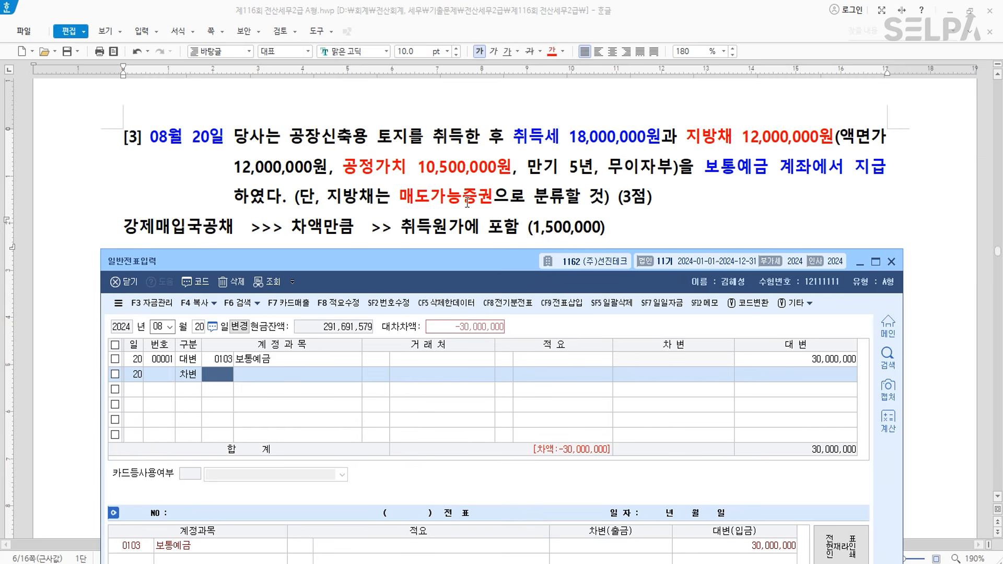
type("매도")
key("Return")
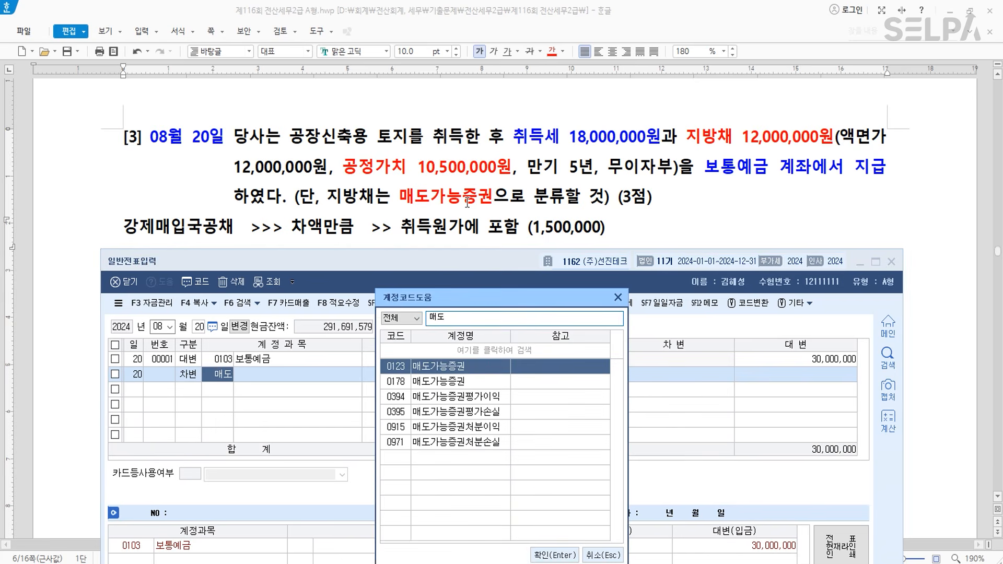
key("Down")
key("Return")
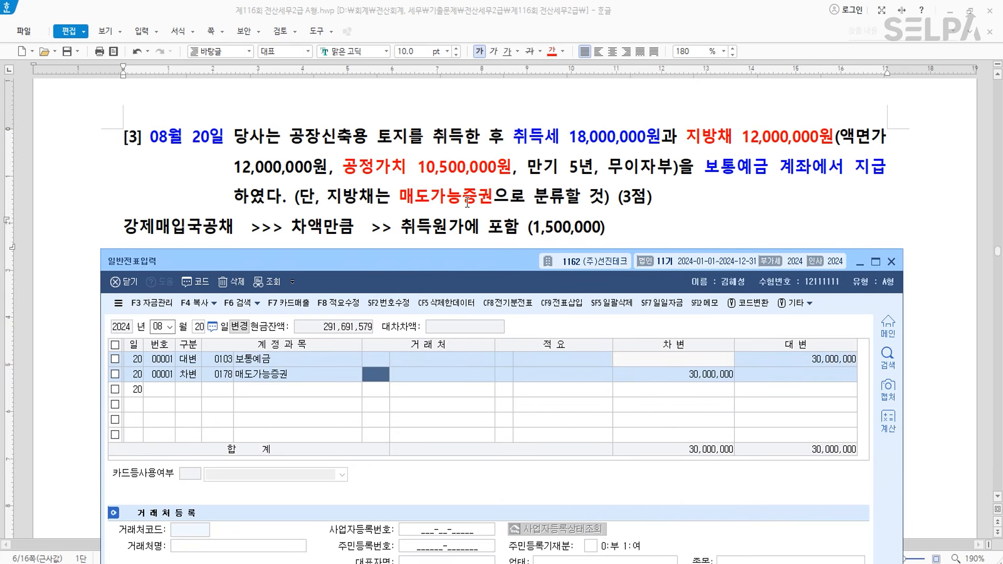
key("Return")
key("Return")
key("Return")
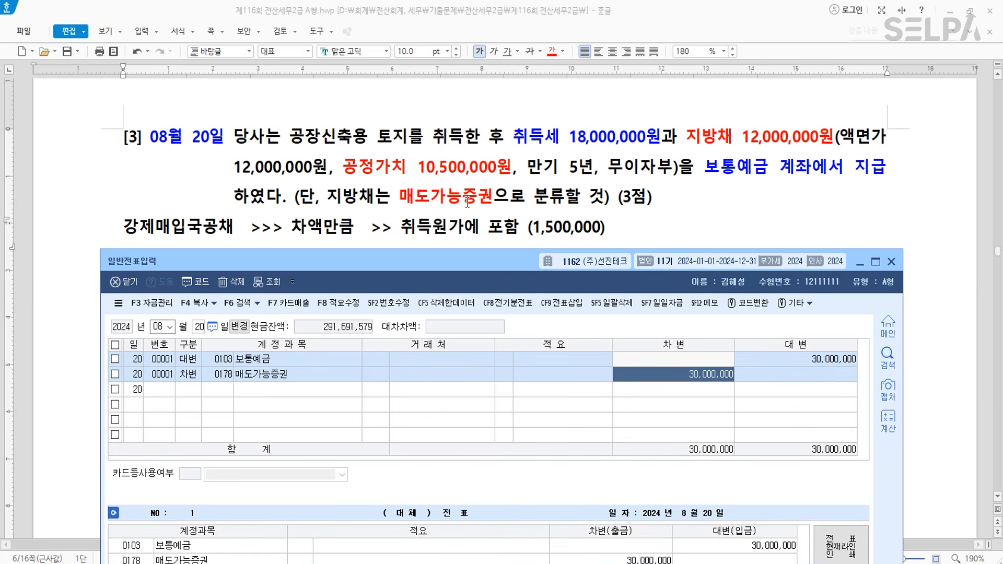
type("10,500,000")
key("Return")
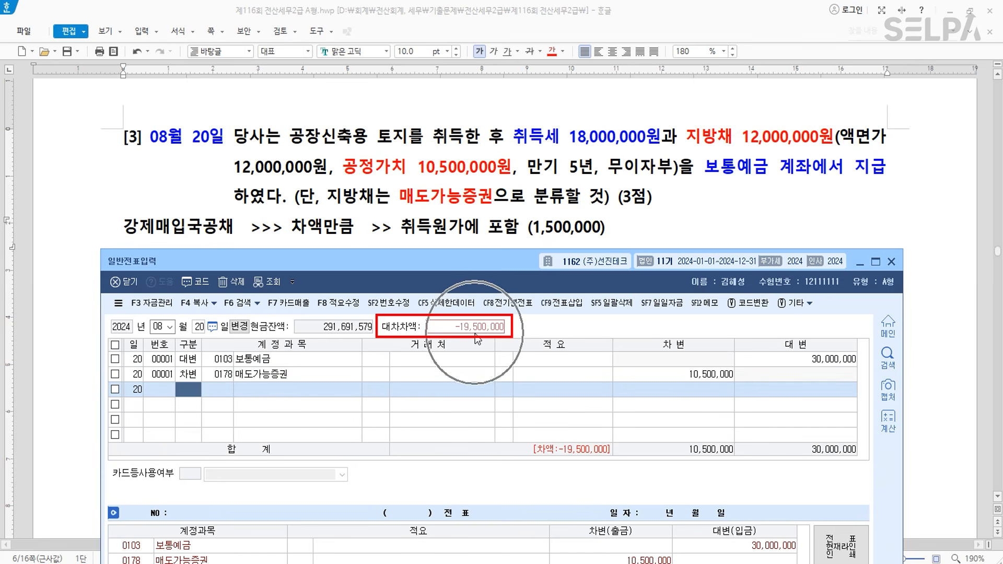
type("3")
key("Return")
type("201")
key("Return")
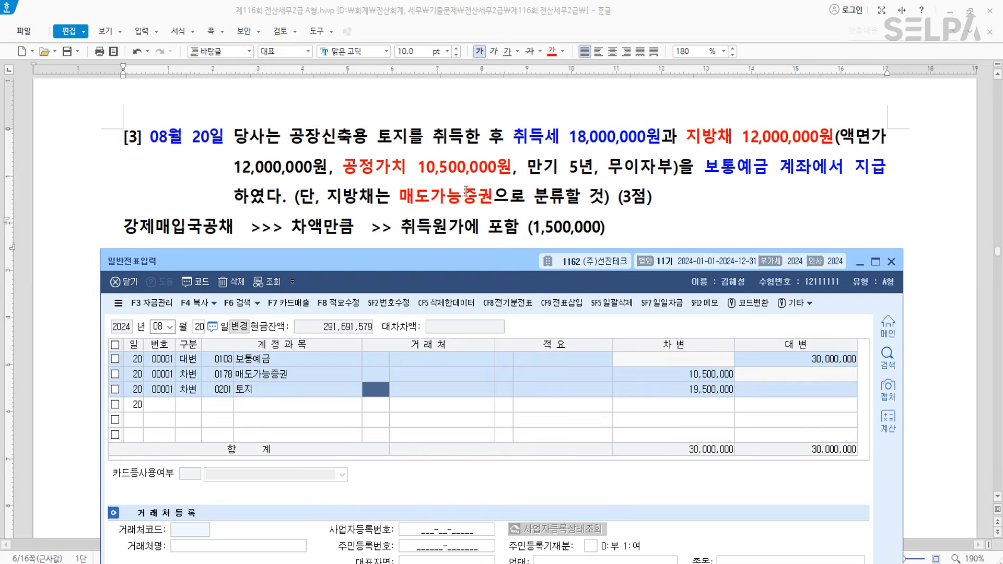
- Colour the note text '취득원가에 포함 (1,500,000)' under question [3] dark green
left_click(440, 173)
left_click(290, 173)
left_click(416, 173)
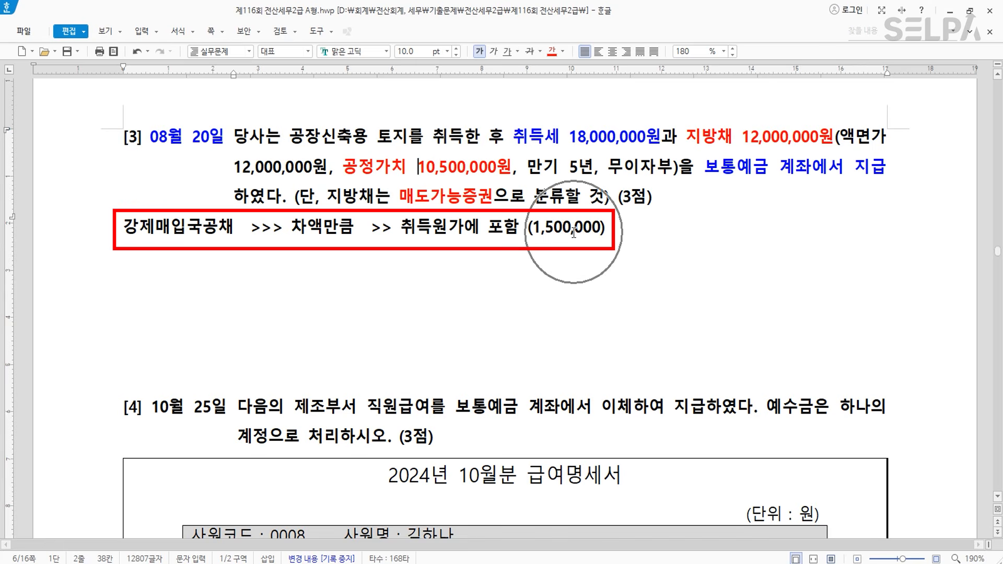
left_click_drag(399, 226, 606, 228)
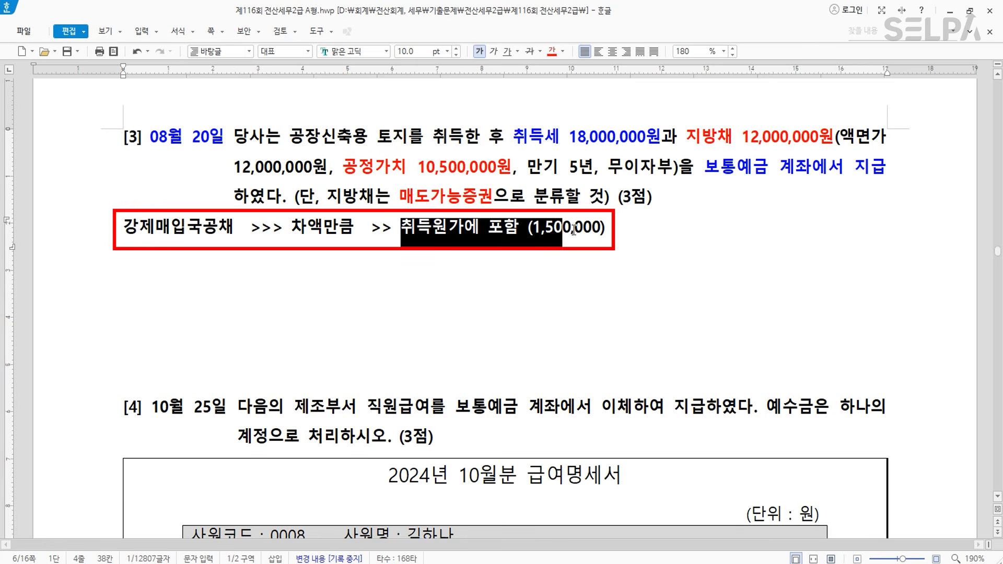
left_click(563, 52)
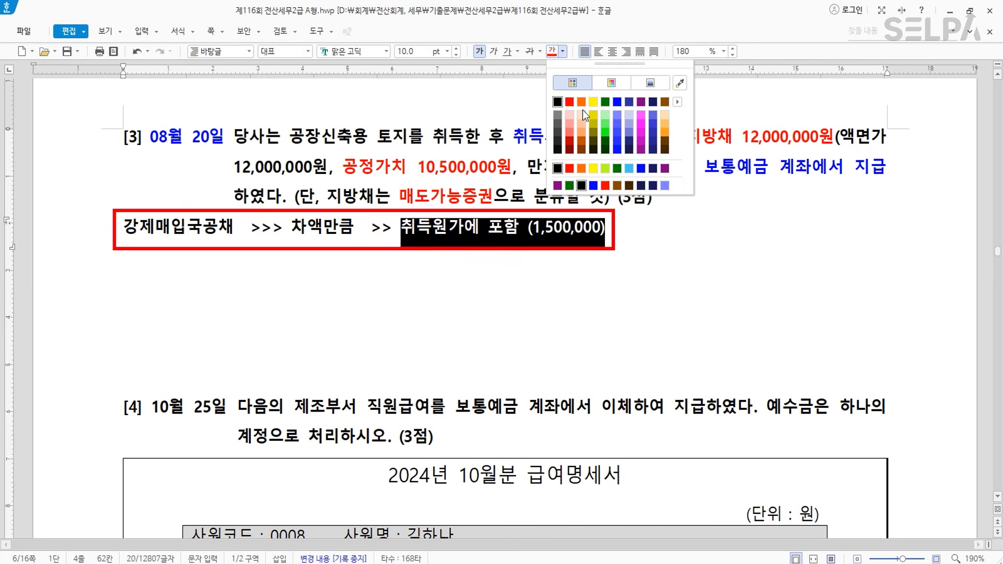
left_click(609, 102)
left_click(486, 264)
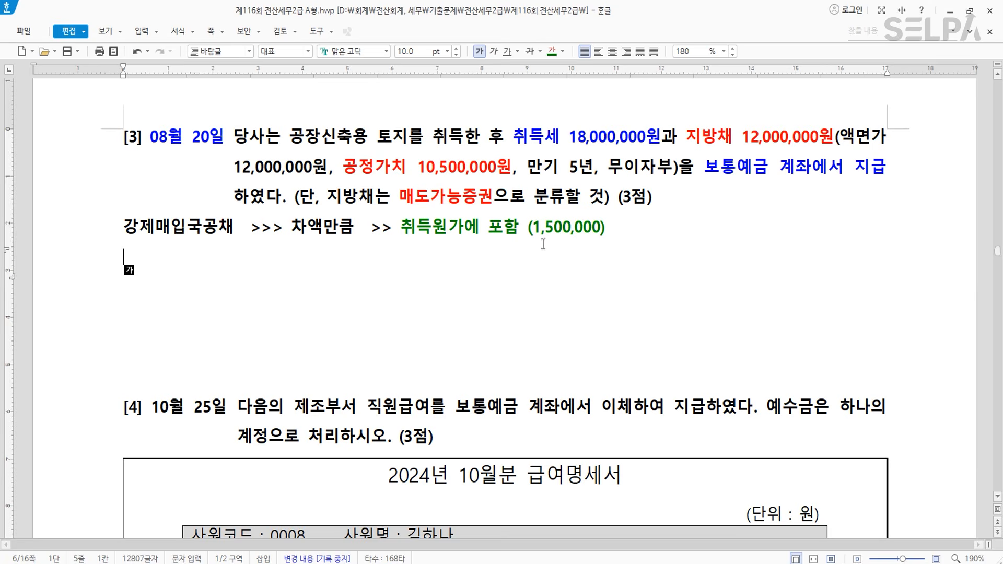
scroll(548, 242, "down", 6)
- Make 10월 25일 green and the 기본급 3,500,000 row text red
left_click_drag(154, 110, 226, 111)
left_click(548, 54)
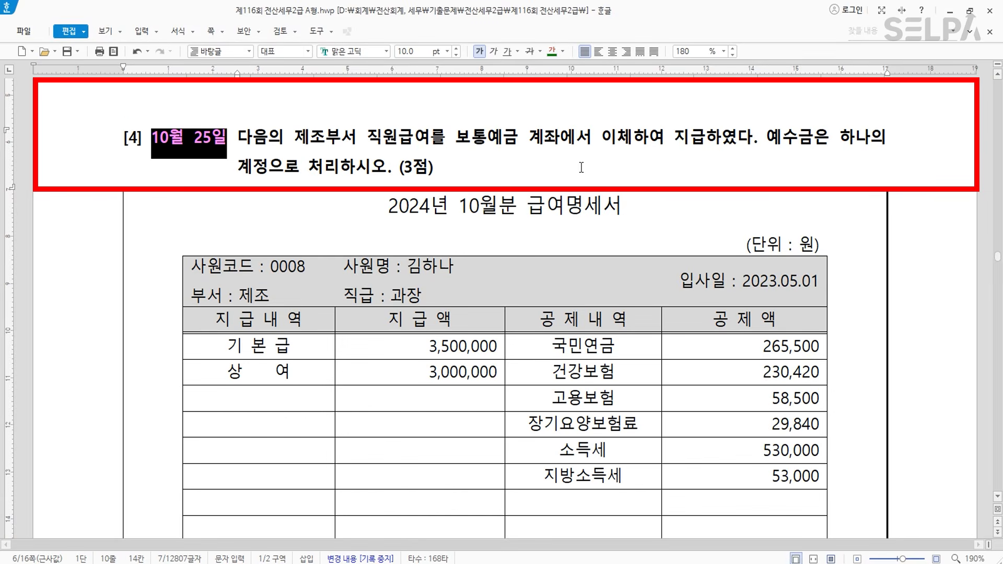
left_click(457, 142)
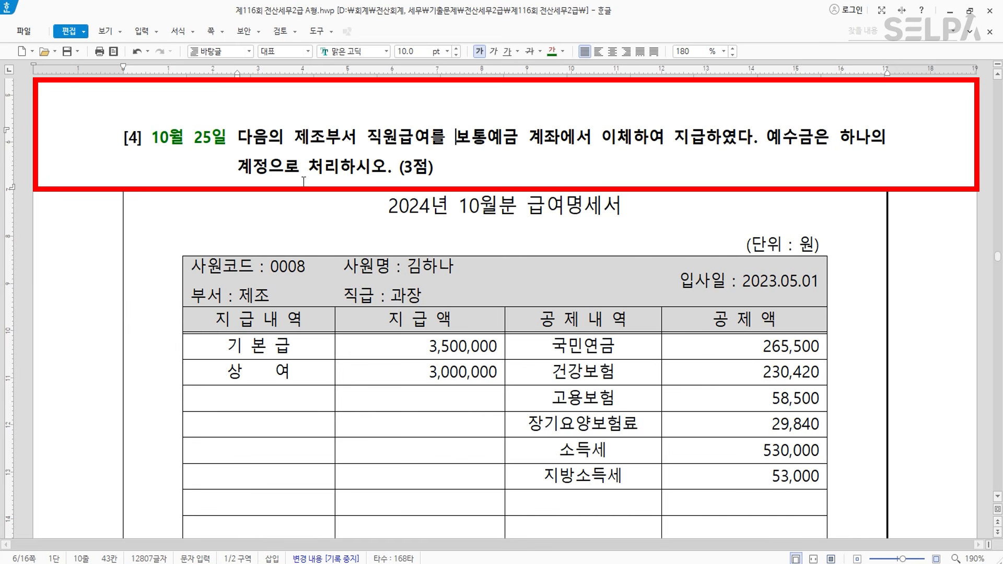
left_click_drag(227, 350, 462, 343)
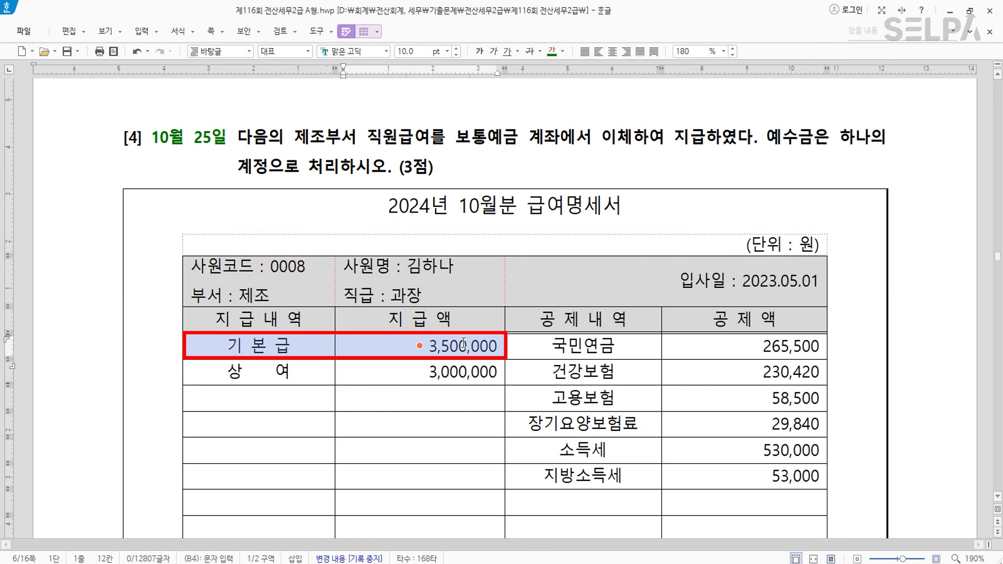
left_click(563, 51)
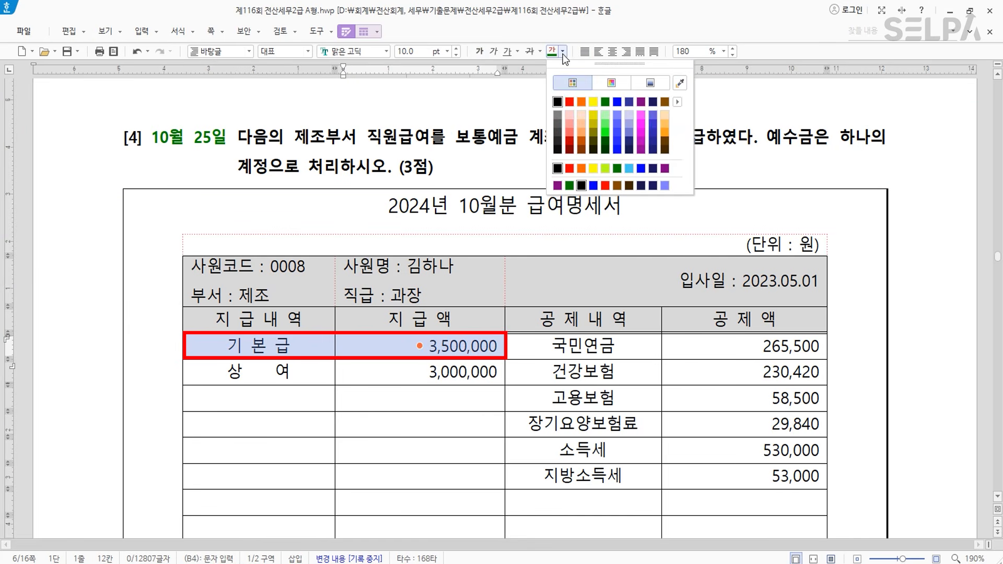
left_click(570, 102)
- Colour the 상여 3,000,000 row text blue
left_click_drag(249, 376, 429, 370)
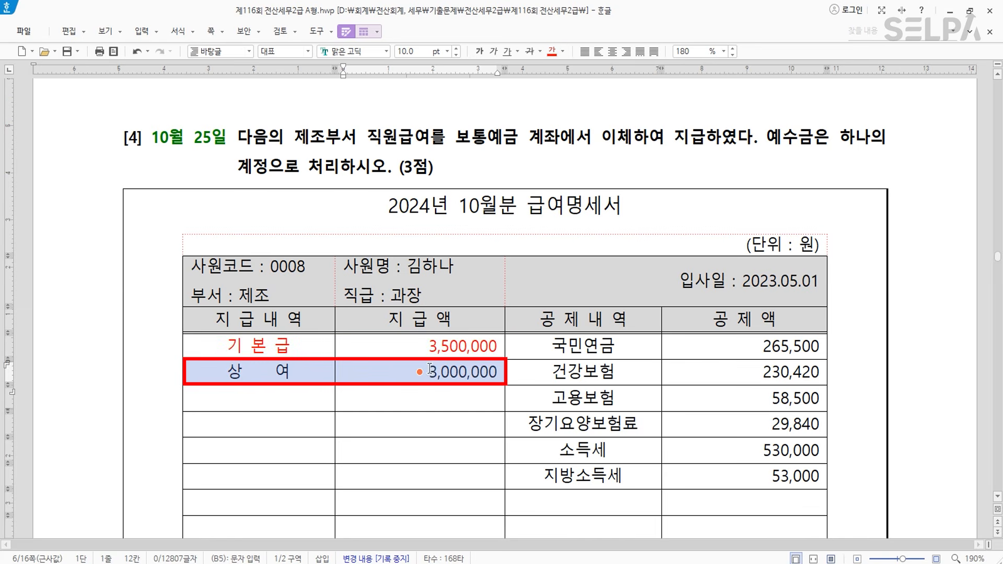
left_click(564, 54)
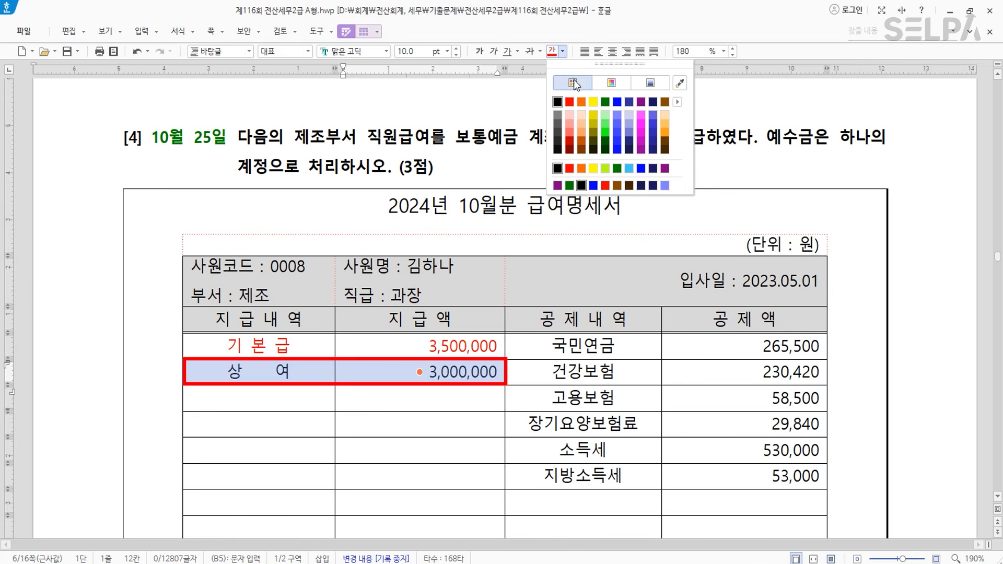
left_click(620, 101)
triple_click(302, 378)
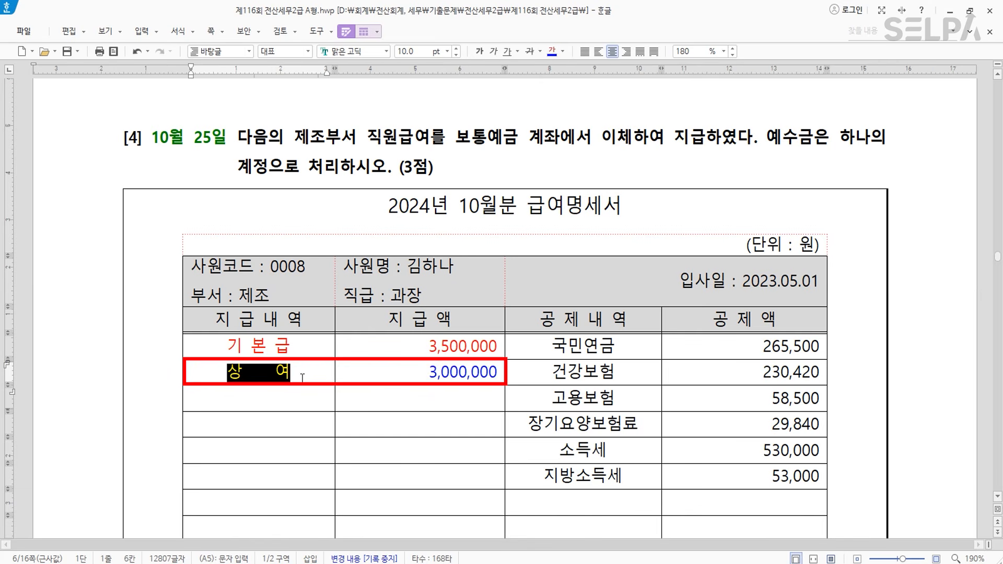
left_click(302, 378)
left_click(312, 349)
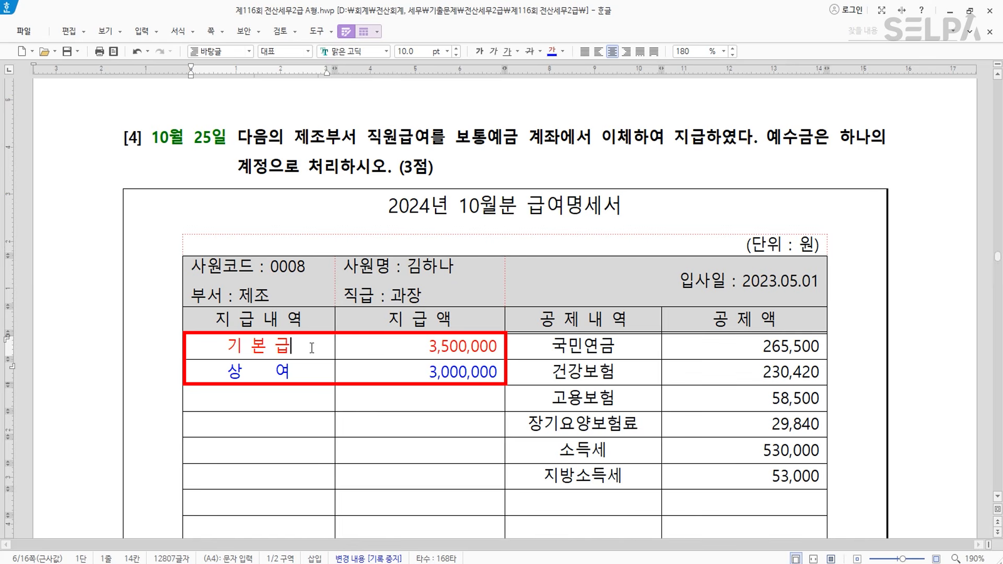
- Colour 제조부 blue and add '> 임금' after 기본급 and '> 상여금' after 상여
left_click_drag(294, 137, 341, 134)
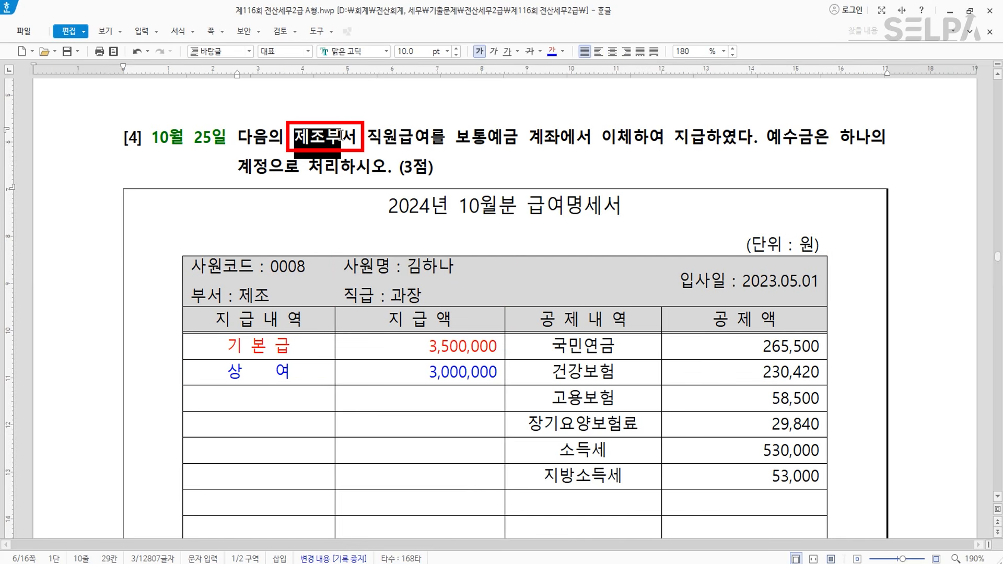
left_click(552, 51)
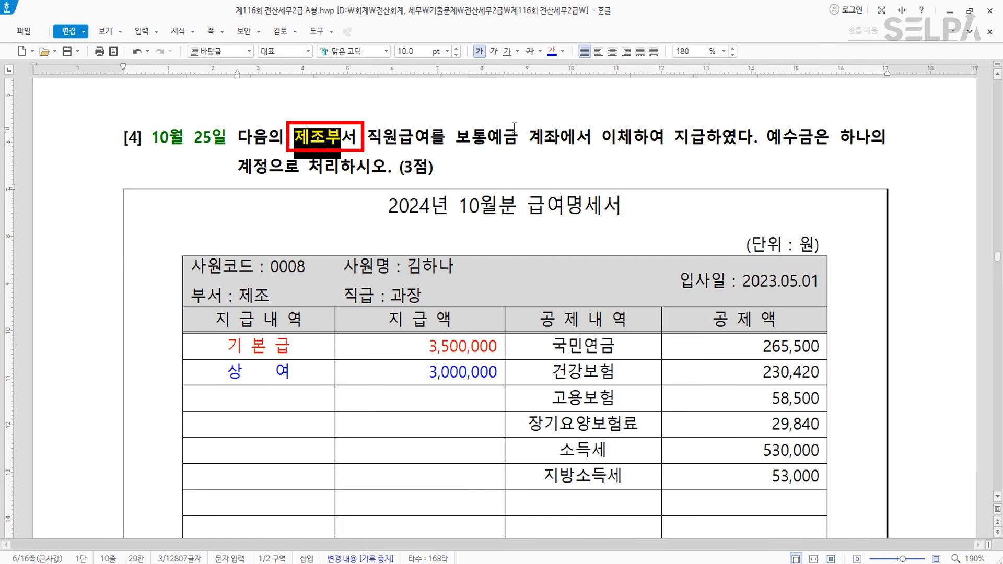
left_click(306, 346)
type(">")
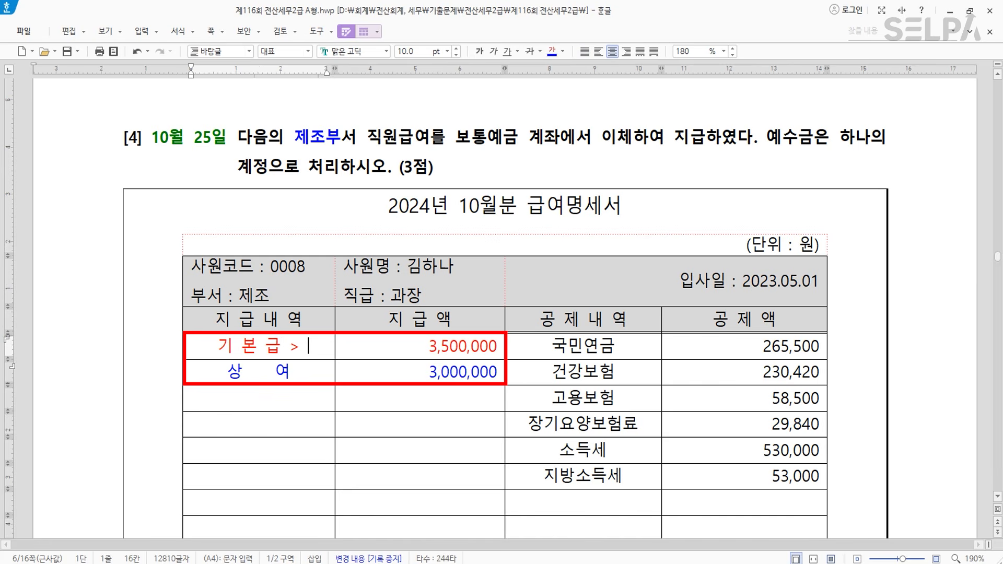
type(" 임금")
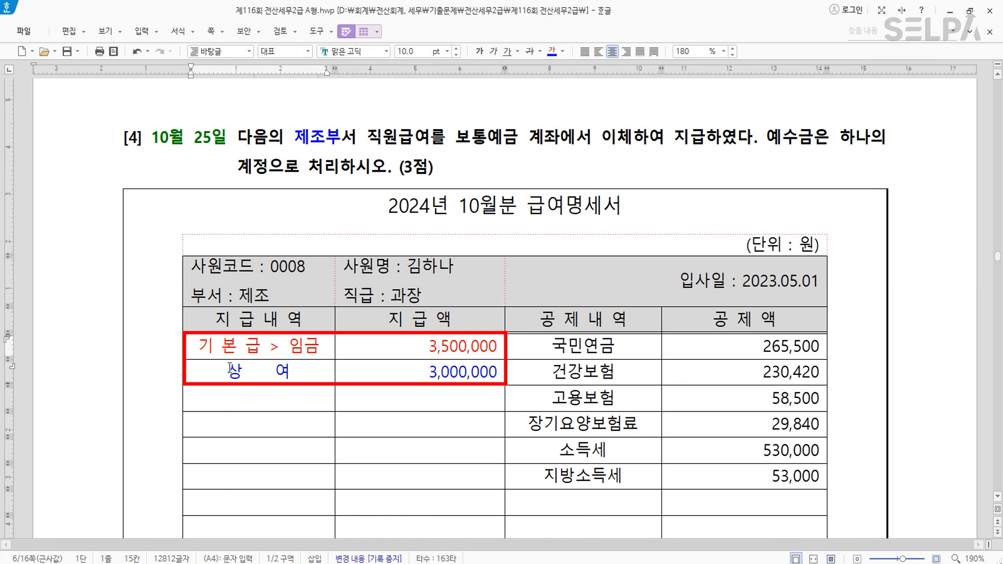
left_click(311, 366)
type("> ")
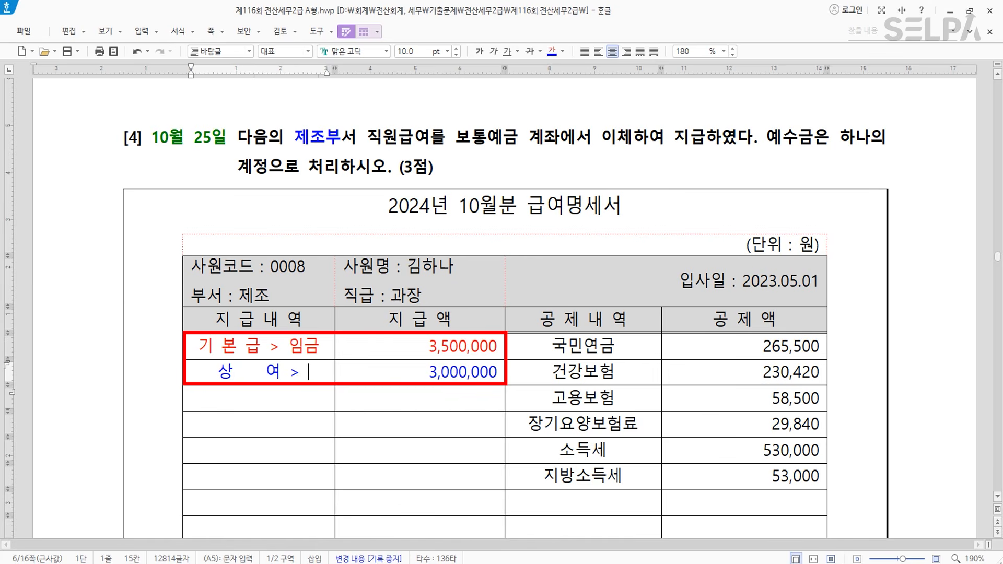
type("상여금")
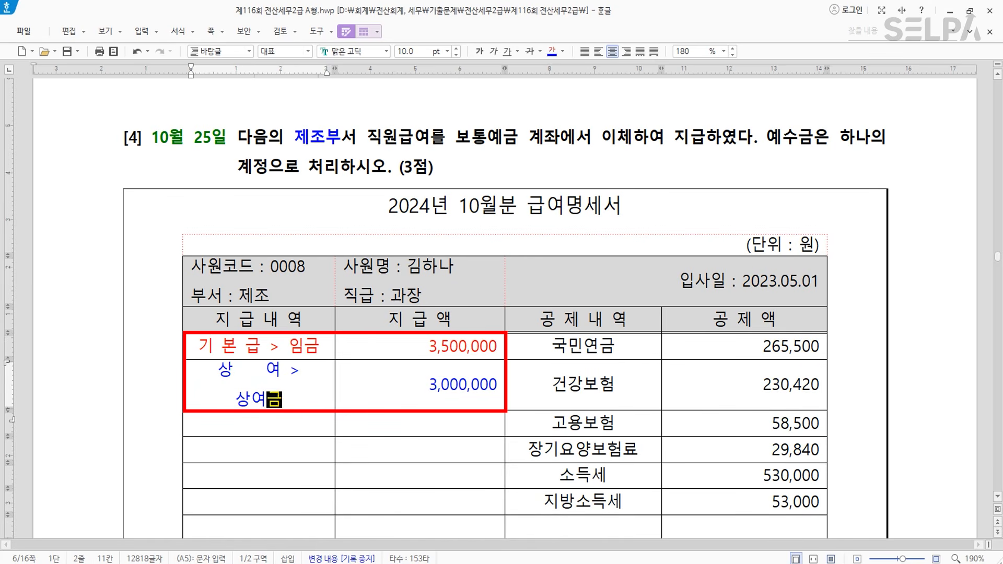
- Make the 공제액계 and 차인지급액 total cells bold
scroll(730, 440, "down", 3)
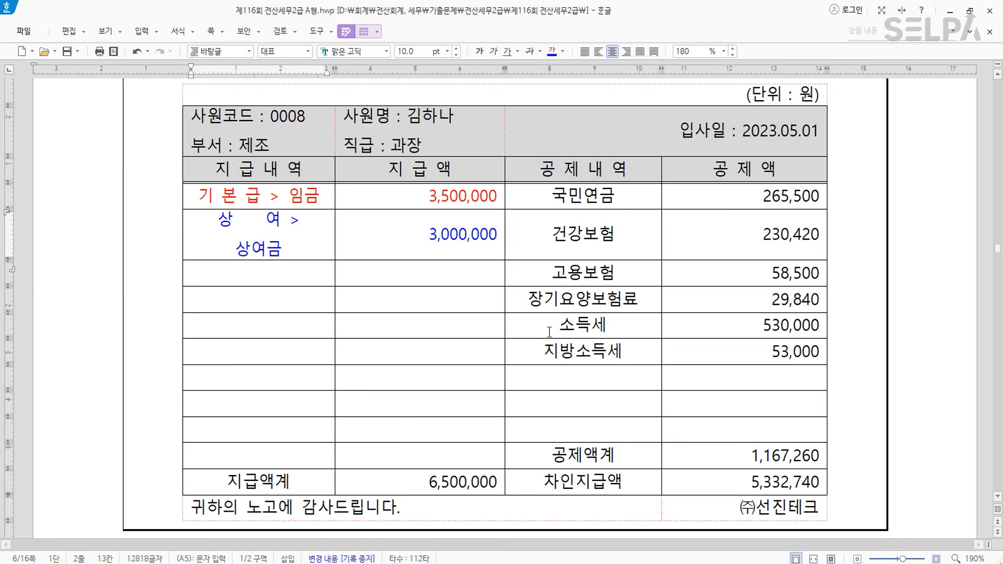
left_click_drag(632, 455, 757, 480)
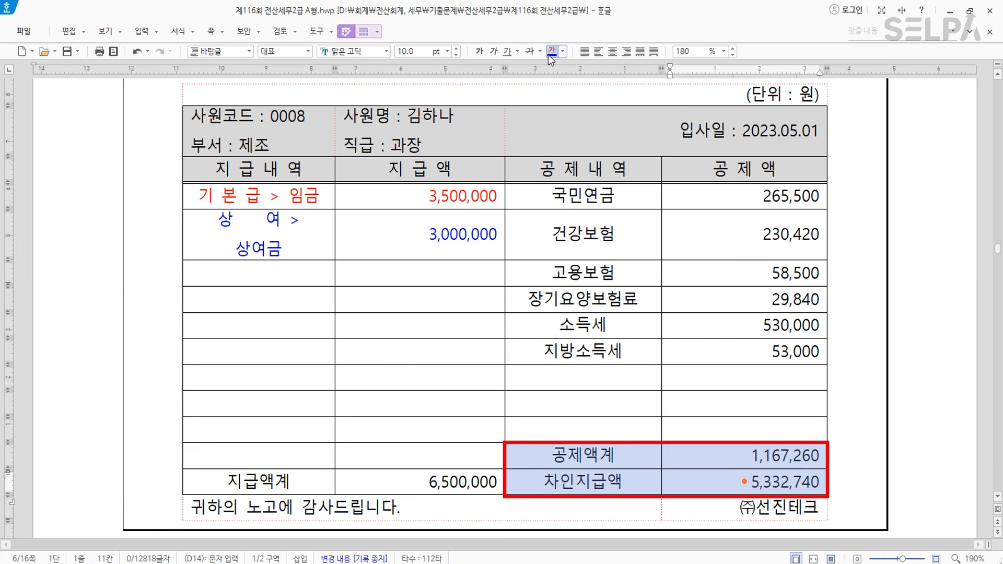
left_click(479, 50)
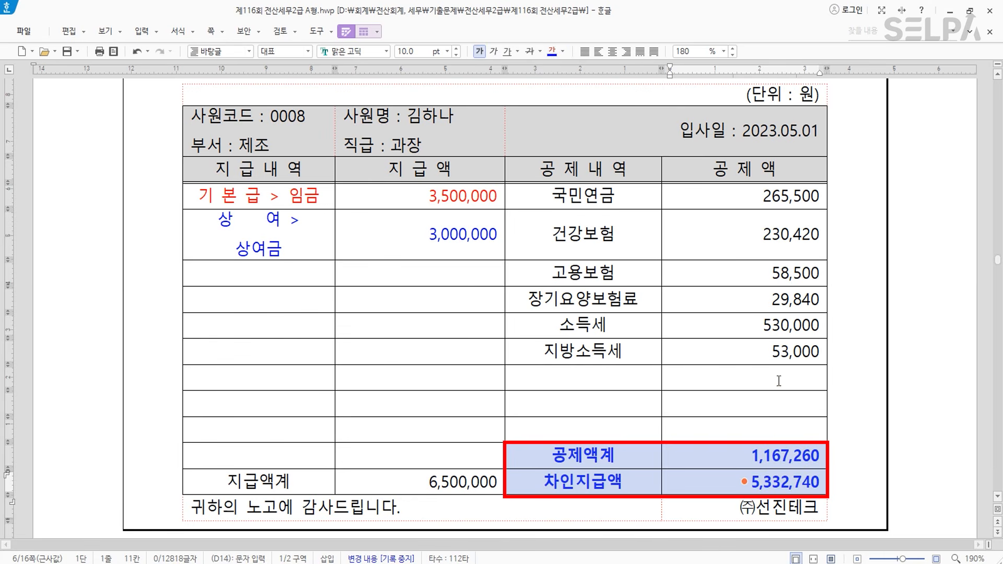
left_click(716, 403)
left_click(633, 457)
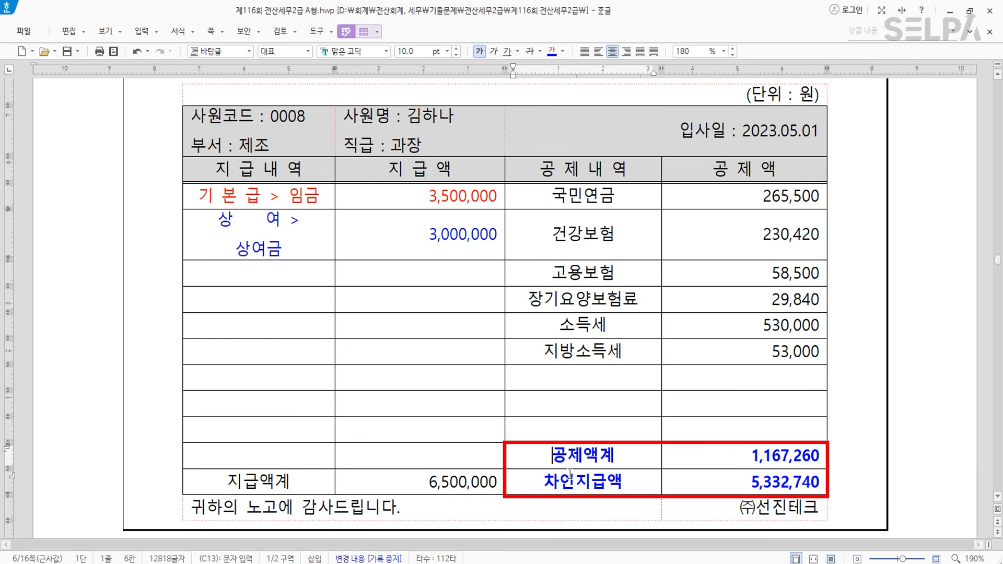
scroll(497, 353, "up", 4)
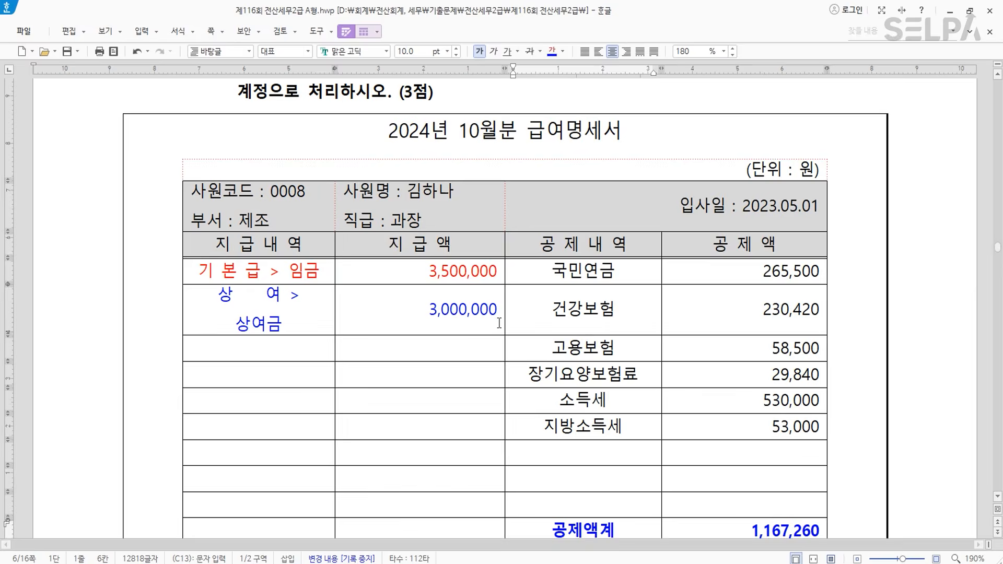
scroll(500, 328, "down", 3)
- Start the October 25 voucher with debits 임금 3,500,000 and 상여금 3,000,000
key("alt+Tab")
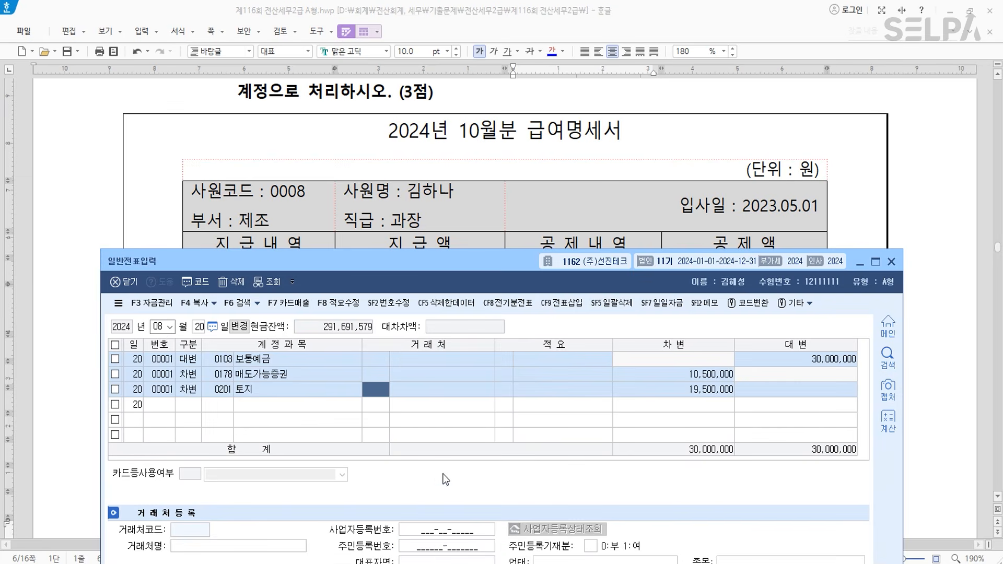
left_click(163, 329)
type("102")
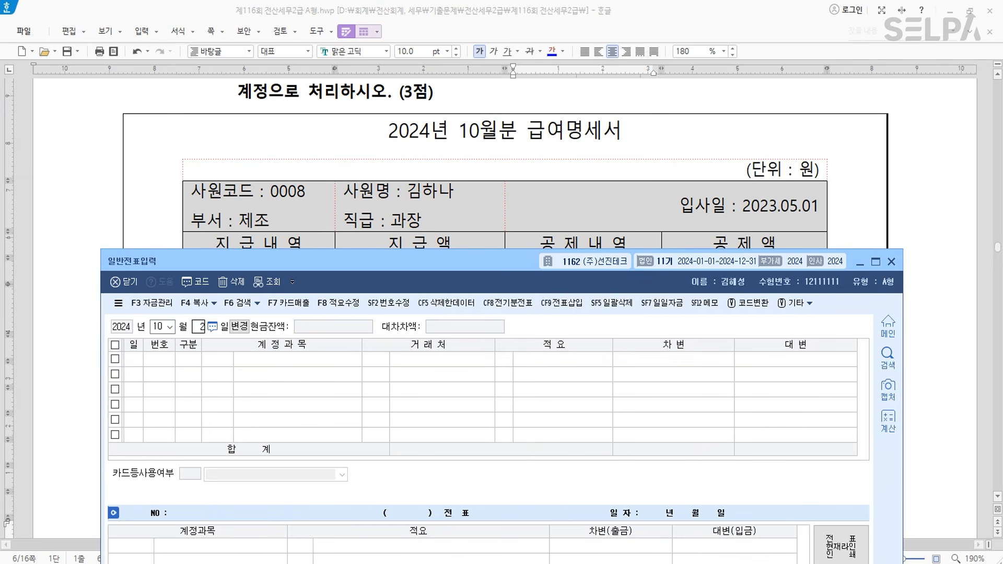
type("5")
key("Return")
key("3")
key("Return")
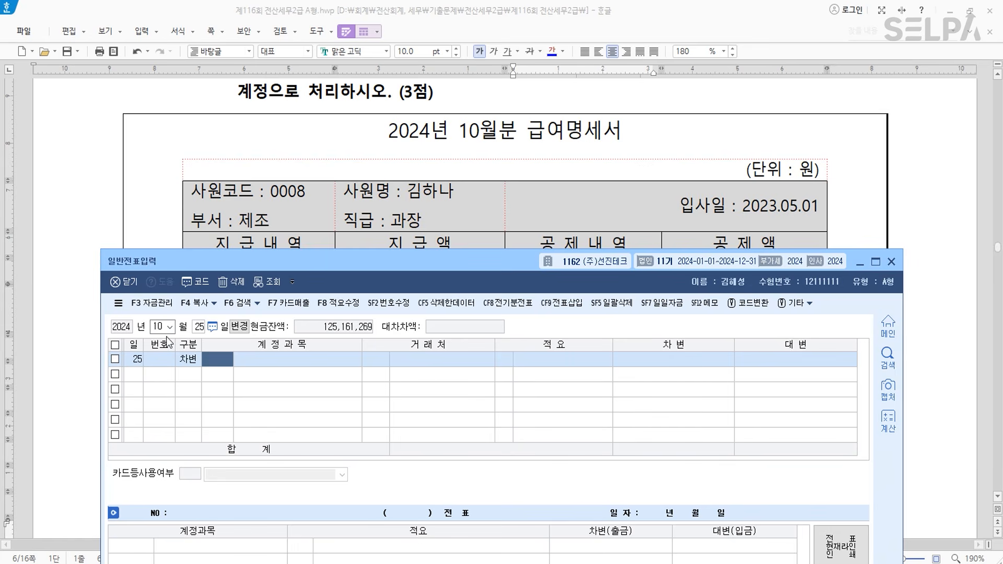
scroll(480, 216, "down", 3)
type("임금")
key("Return")
key("Return")
key("Return")
key("Return")
type("3,500,000")
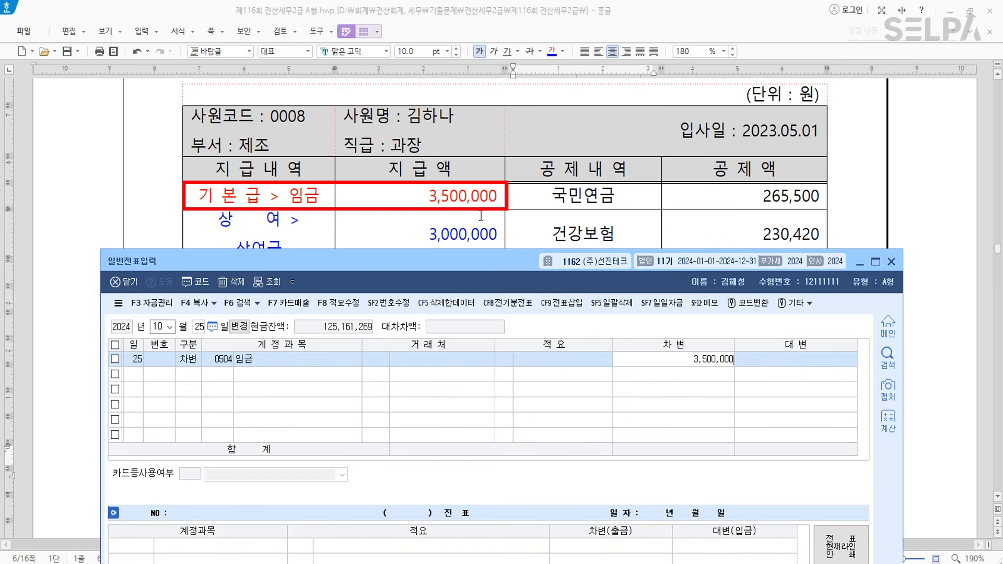
key("Return")
type("3상여금")
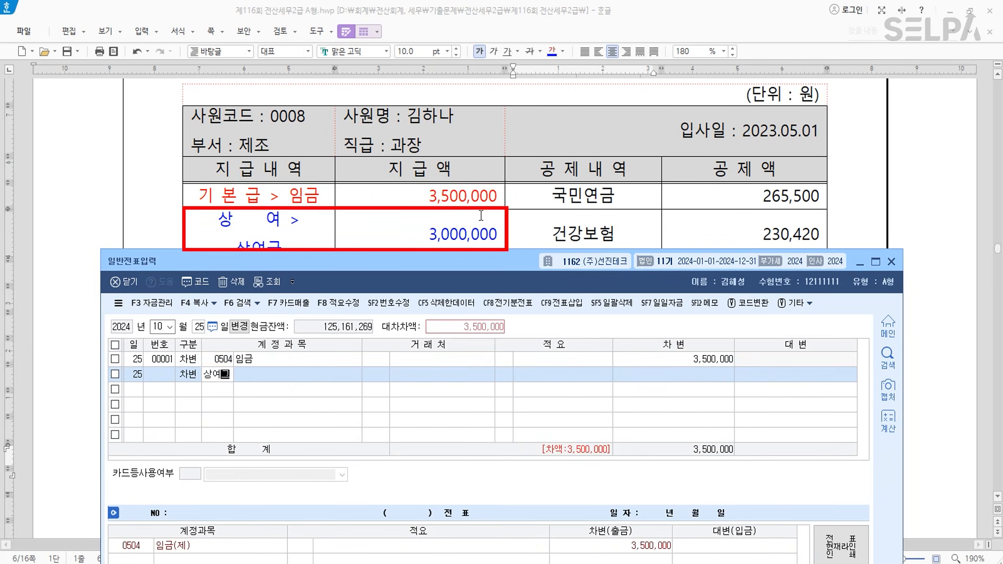
key("Return")
key("Return")
key("Return")
key("Return")
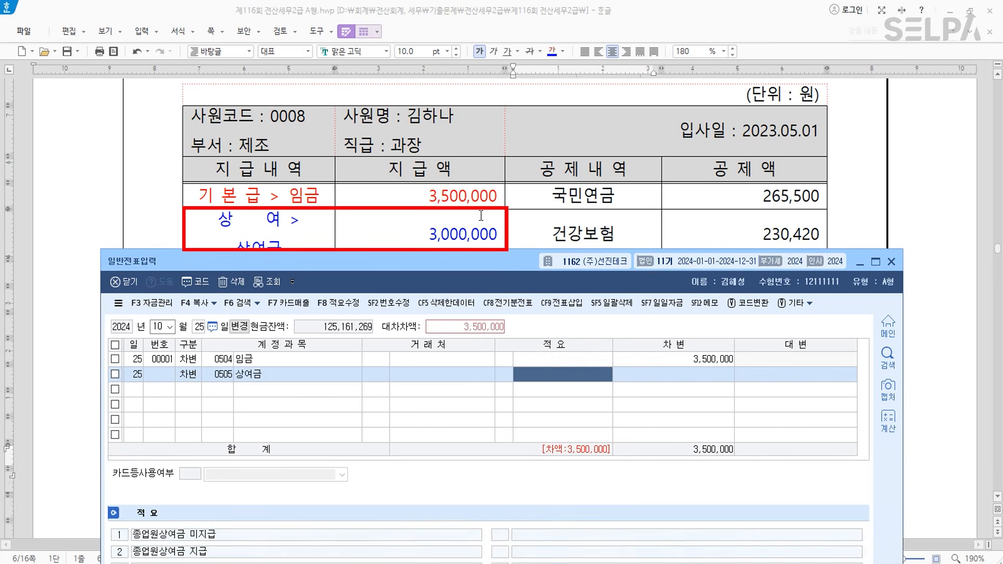
type("3,000,000")
key("Return")
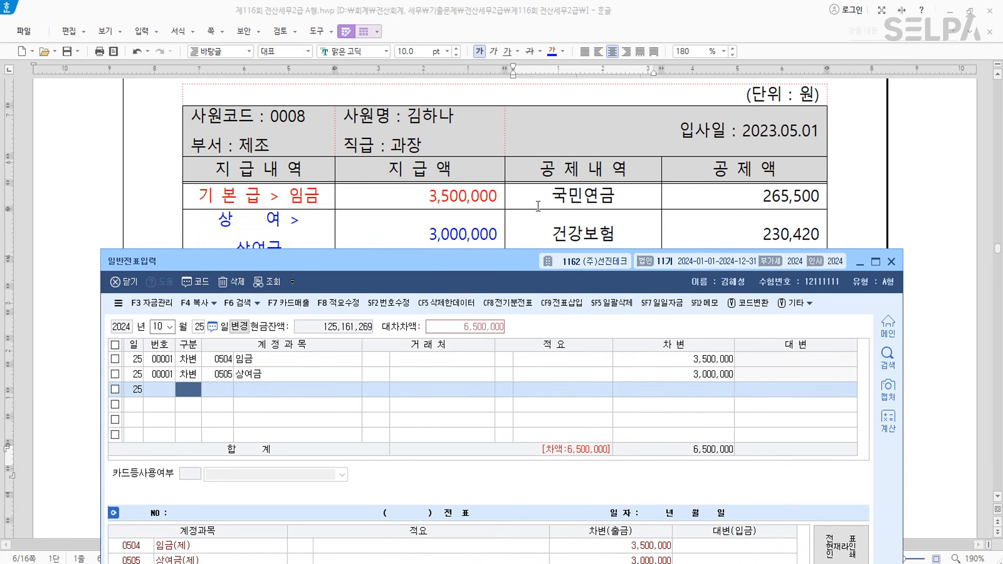
- Credit 0254 예수금 1,167,260 and 0103 보통예금 5,332,740 to balance at 6,500,000
scroll(535, 204, "down", 5)
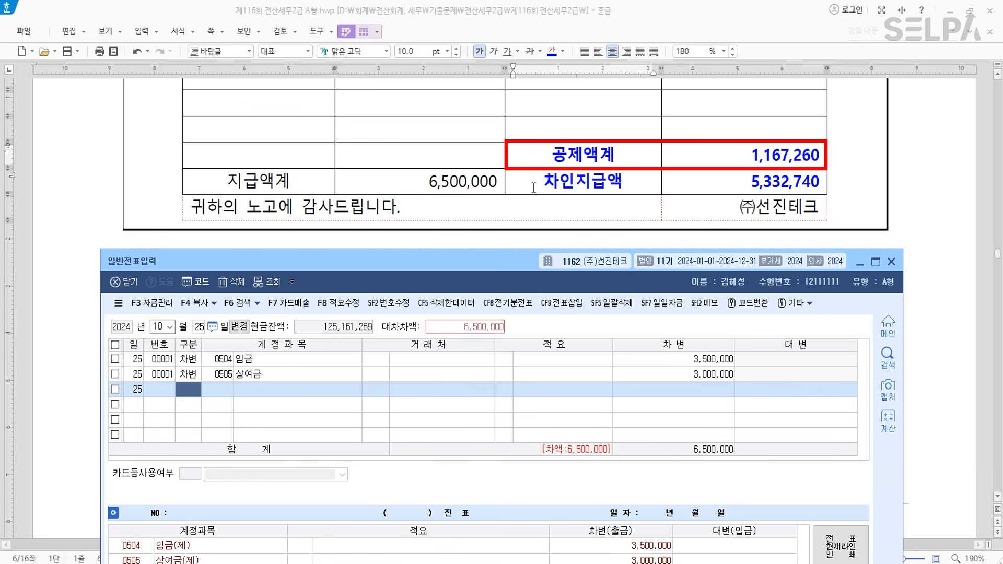
type("4")
key("Return")
type("254")
key("Return")
key("Return")
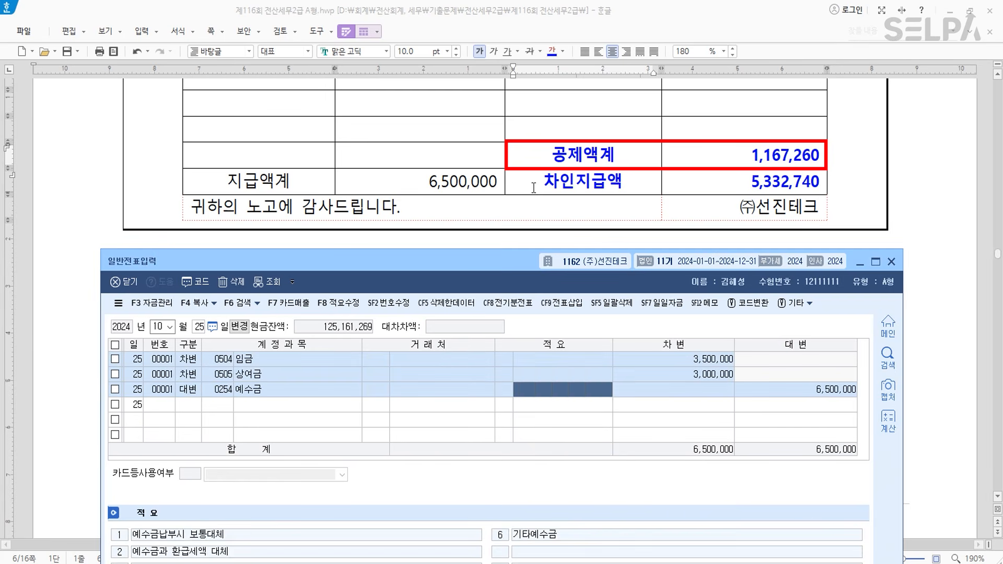
key("Return")
key("Return")
key("Up")
key("Return")
key("Return")
key("Return")
key("Return")
key("Return")
key("Return")
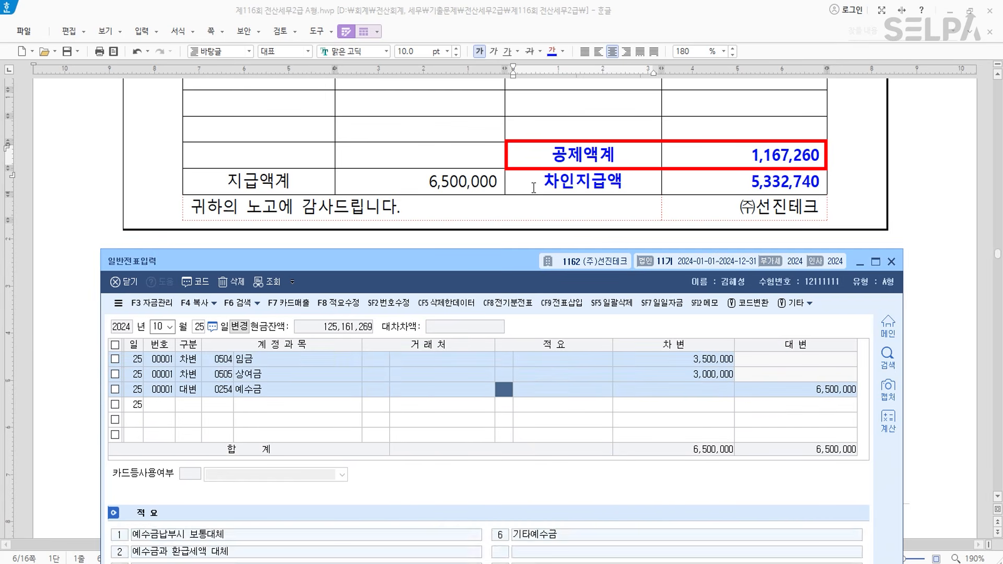
type("1,167,260")
key("Return")
type("4")
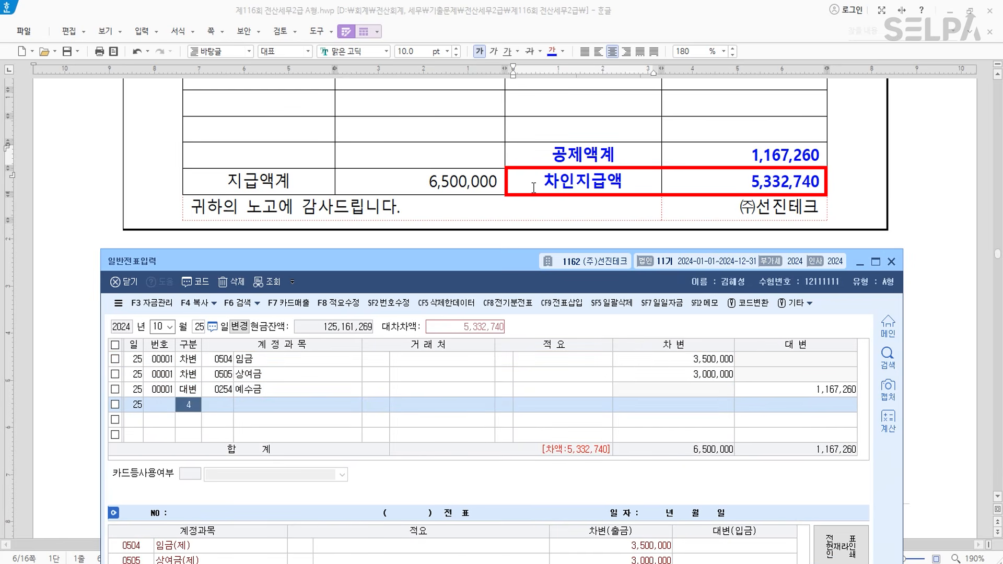
type("103")
key("Return")
scroll(632, 174, "up", 4)
scroll(633, 174, "up", 5)
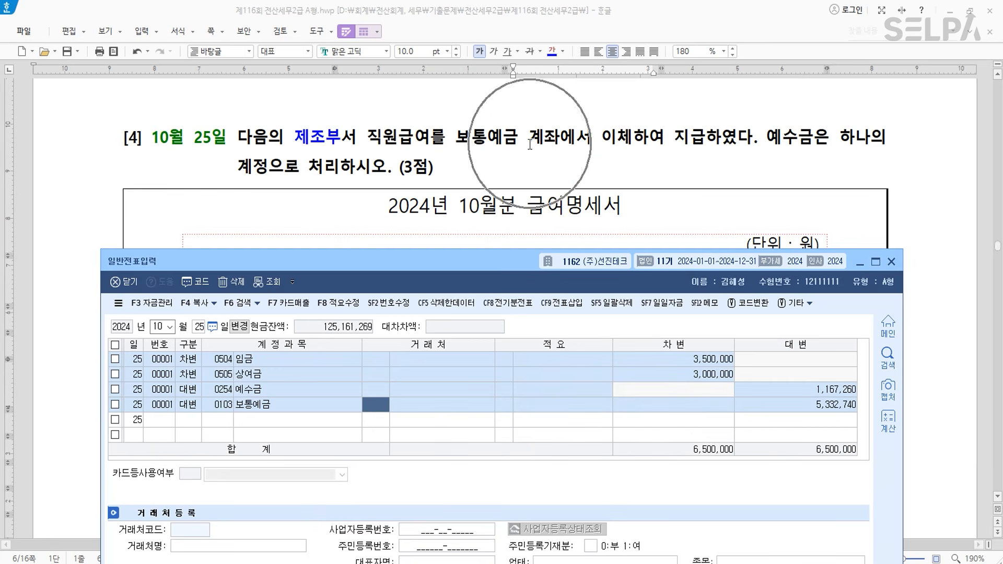
scroll(824, 168, "down", 10)
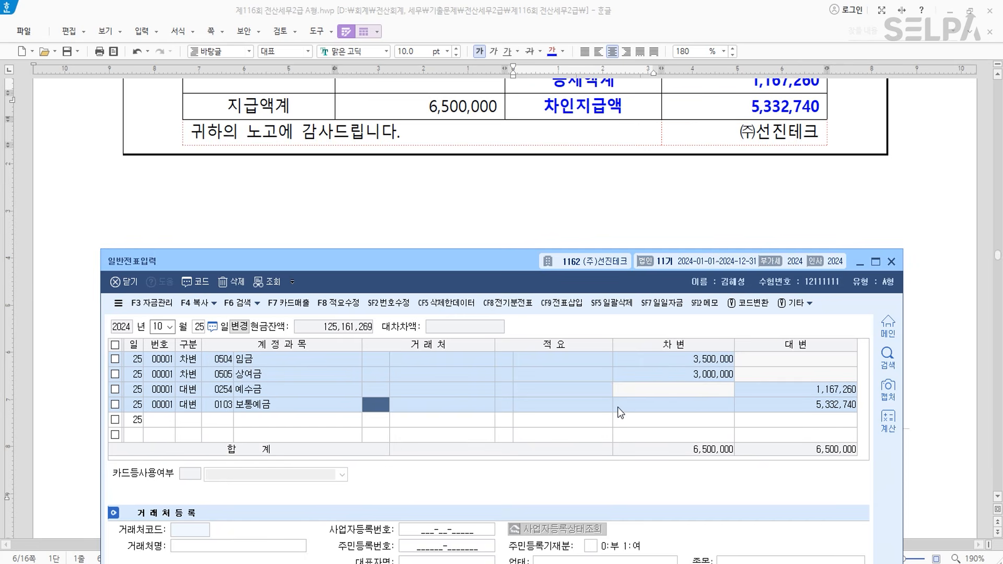
- Bold the account names 상여금 and 임금 in the payslip table
left_click(440, 189)
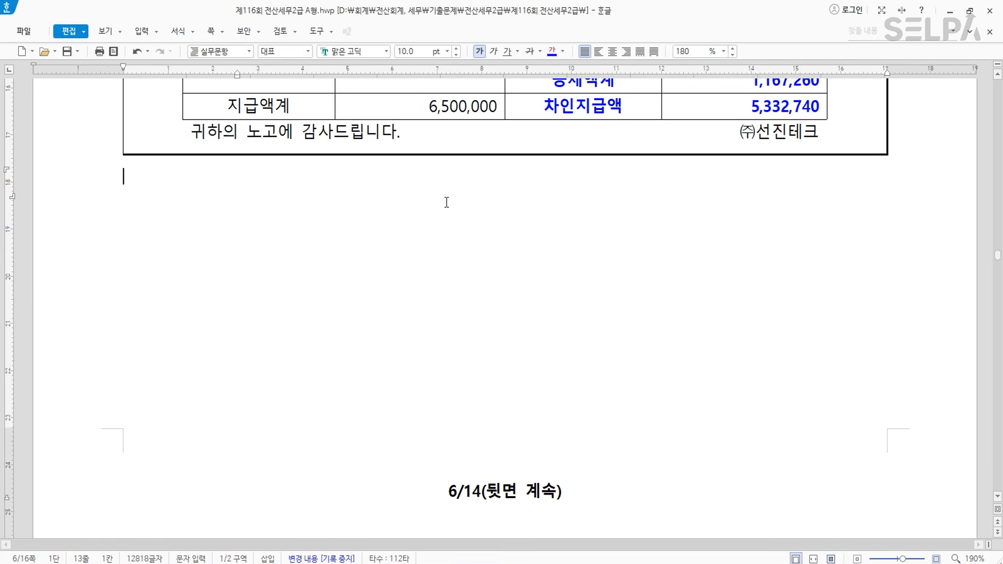
scroll(447, 189, "up", 6)
scroll(451, 188, "up", 3)
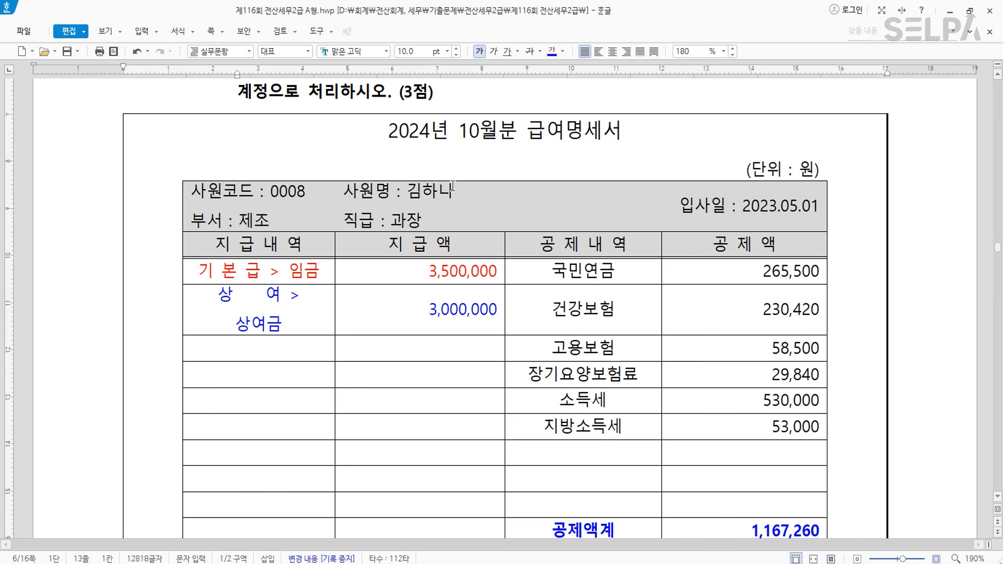
left_click_drag(237, 323, 283, 324)
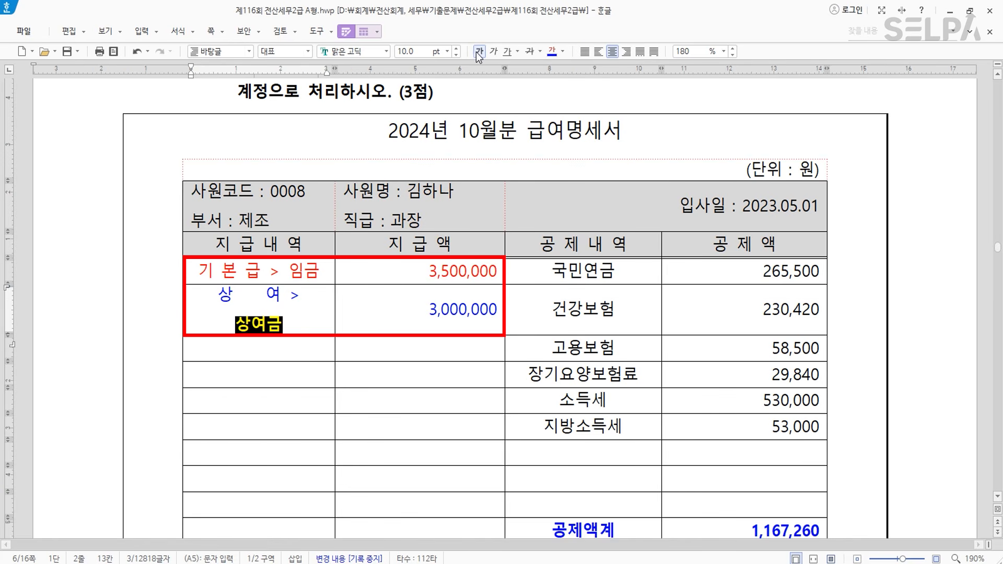
left_click_drag(290, 270, 320, 267)
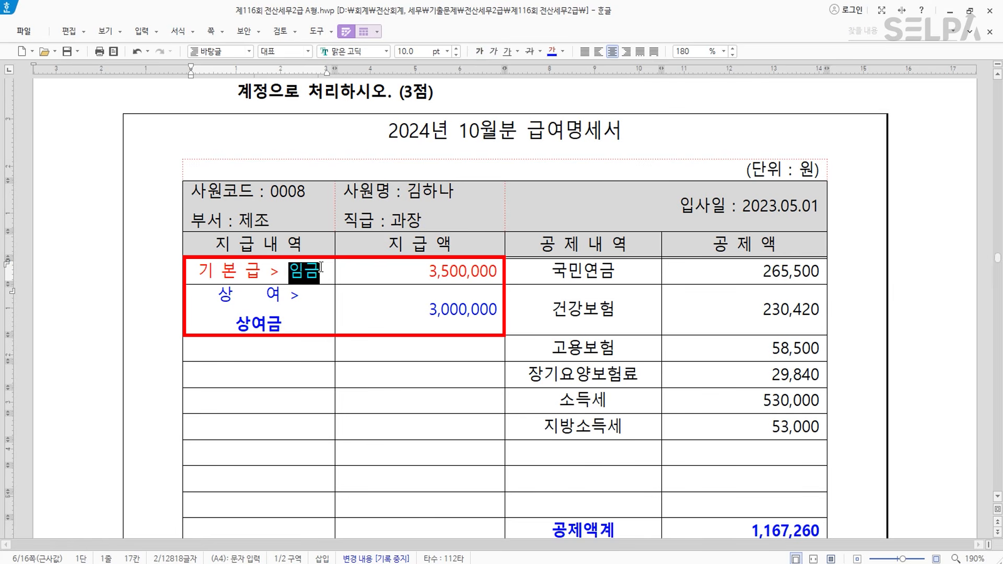
left_click(481, 52)
left_click(313, 318)
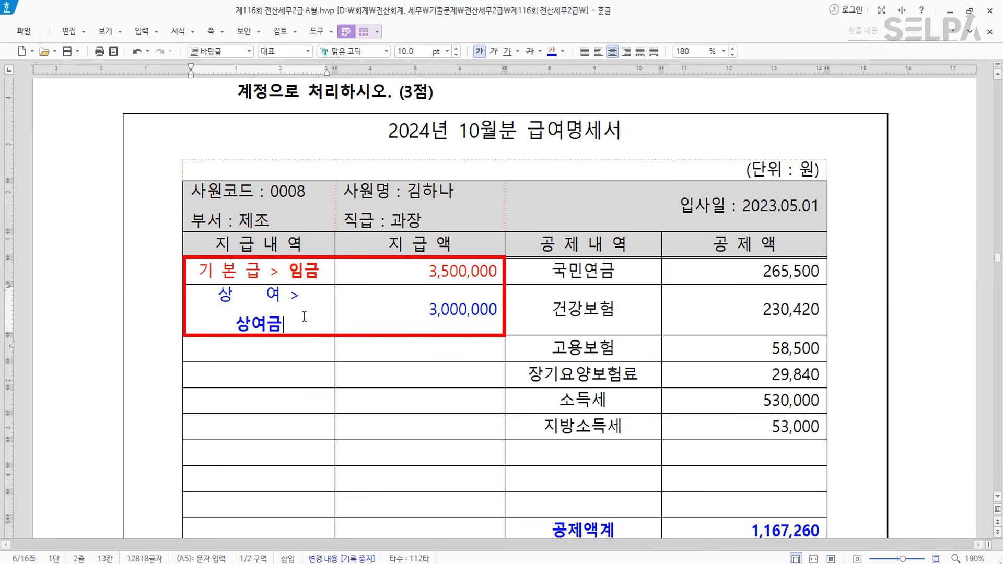
left_click(281, 328)
- Colour 12월 01일 and 미지급금으로 회계처리 blue, and the card-payment 미지급금 red
scroll(526, 252, "down", 5)
scroll(526, 252, "down", 10)
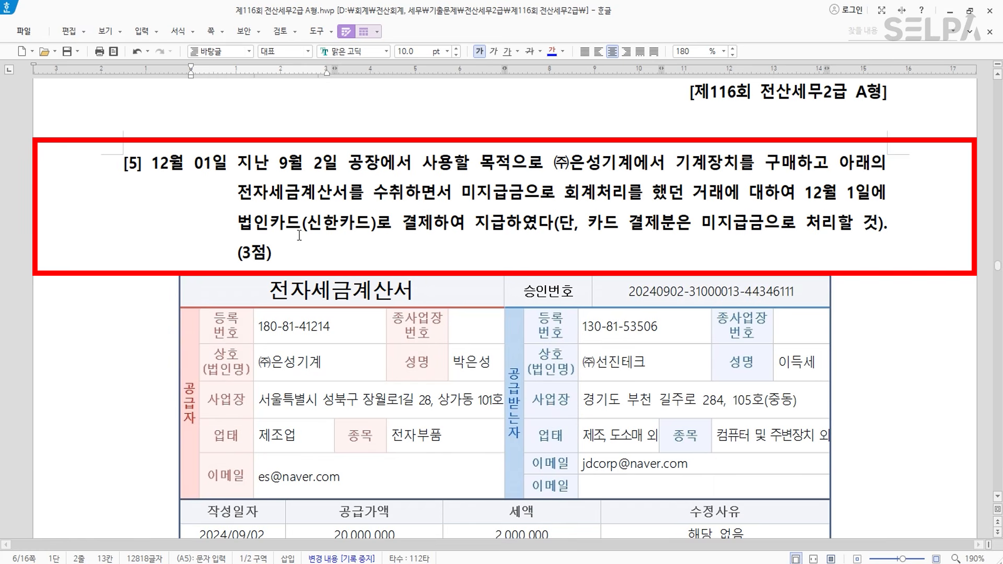
left_click_drag(229, 160, 152, 163)
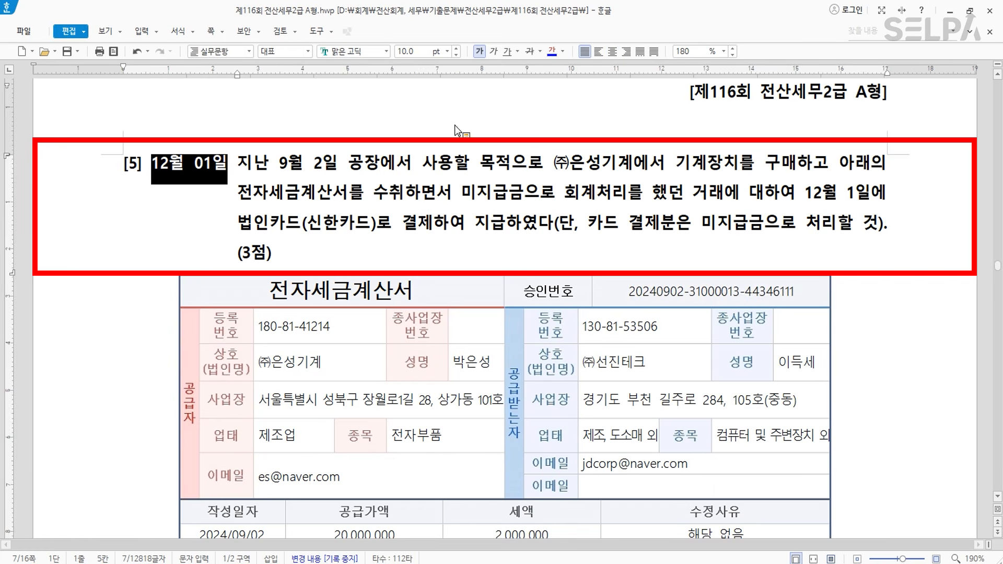
left_click(551, 51)
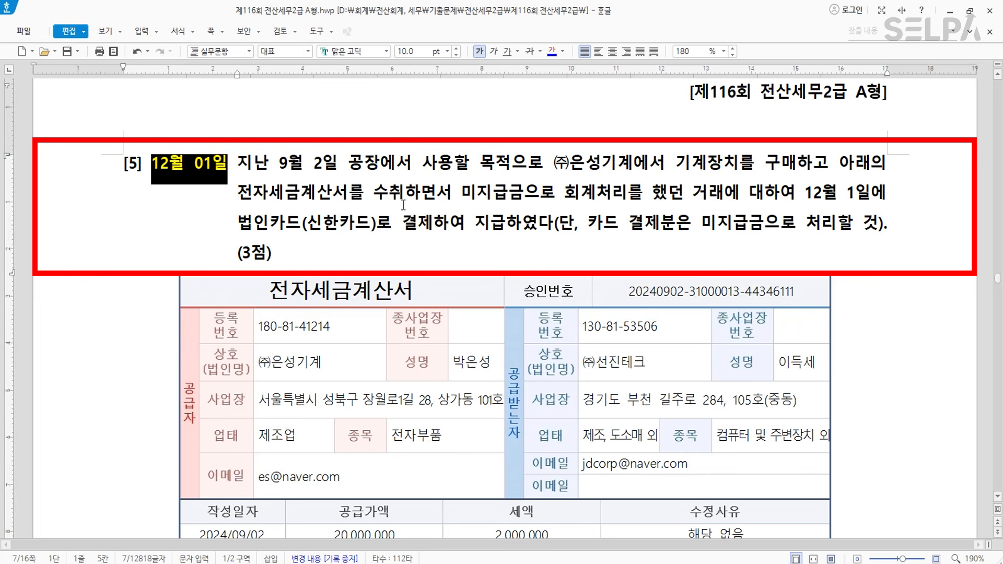
left_click_drag(461, 194, 627, 195)
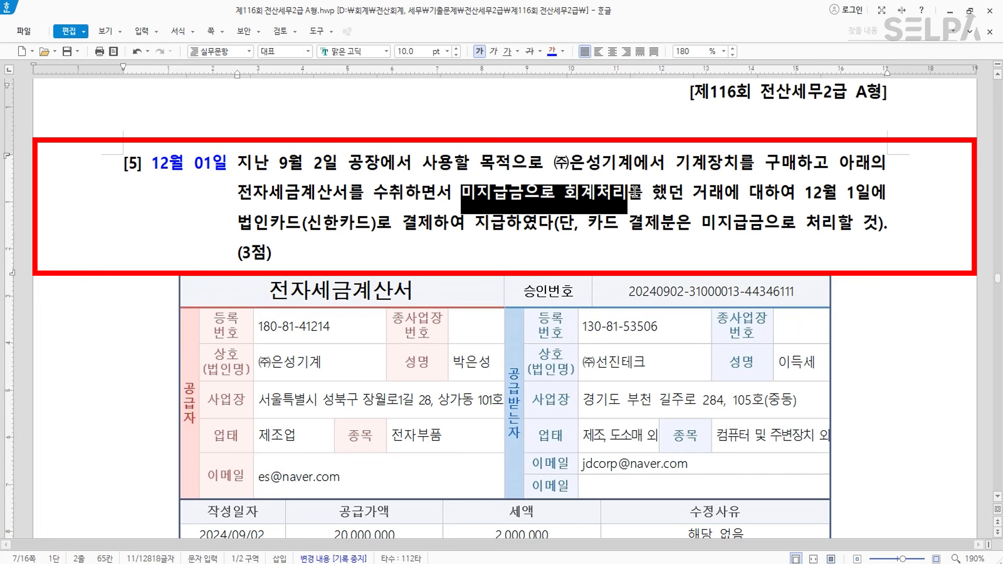
left_click(553, 51)
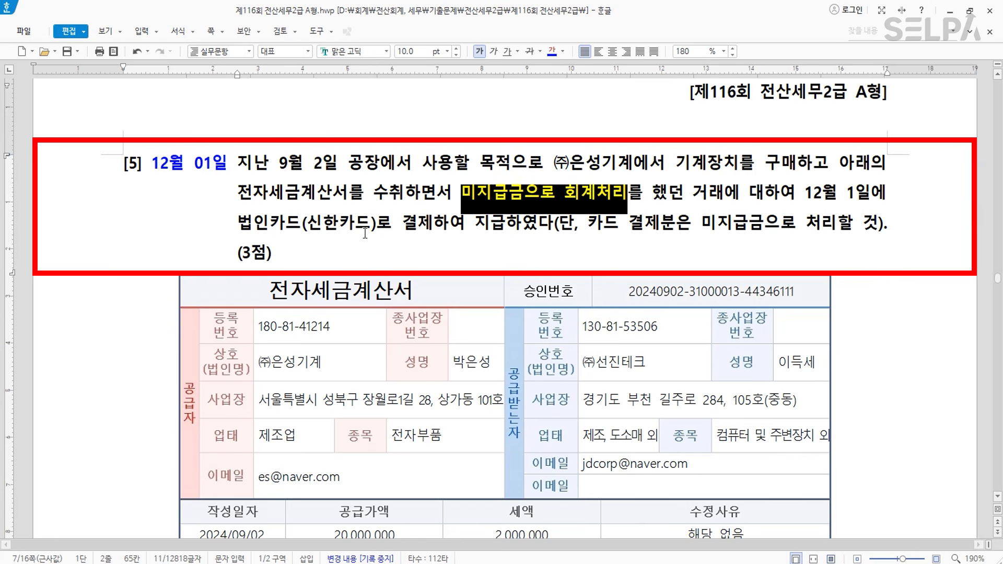
left_click(530, 197)
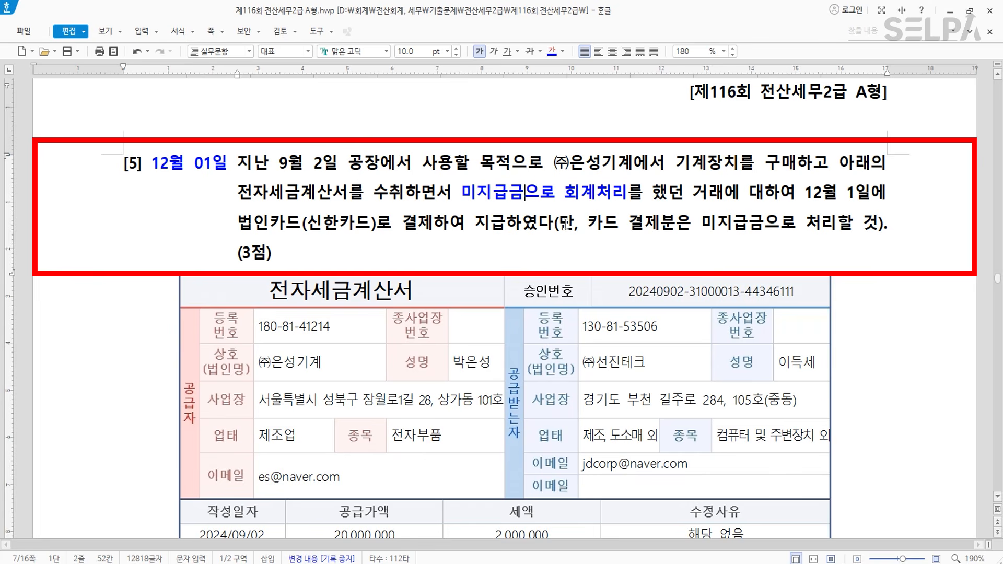
left_click_drag(700, 224, 760, 223)
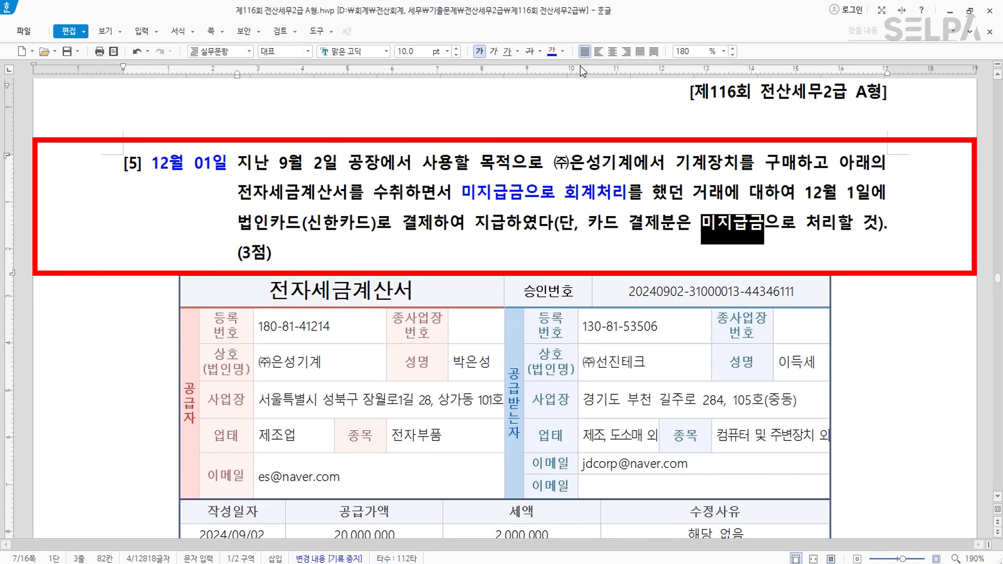
left_click(562, 51)
left_click(572, 105)
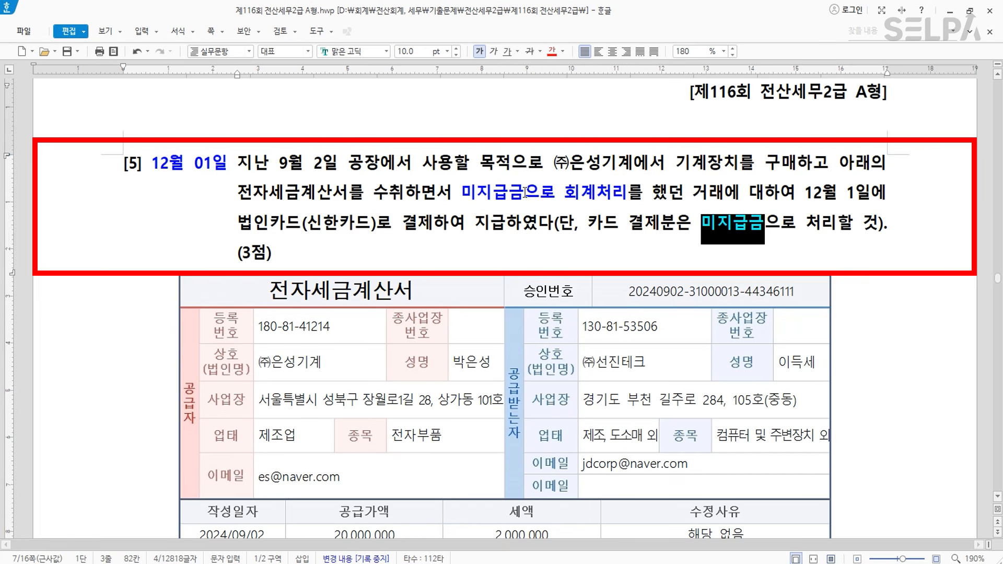
left_click(761, 224)
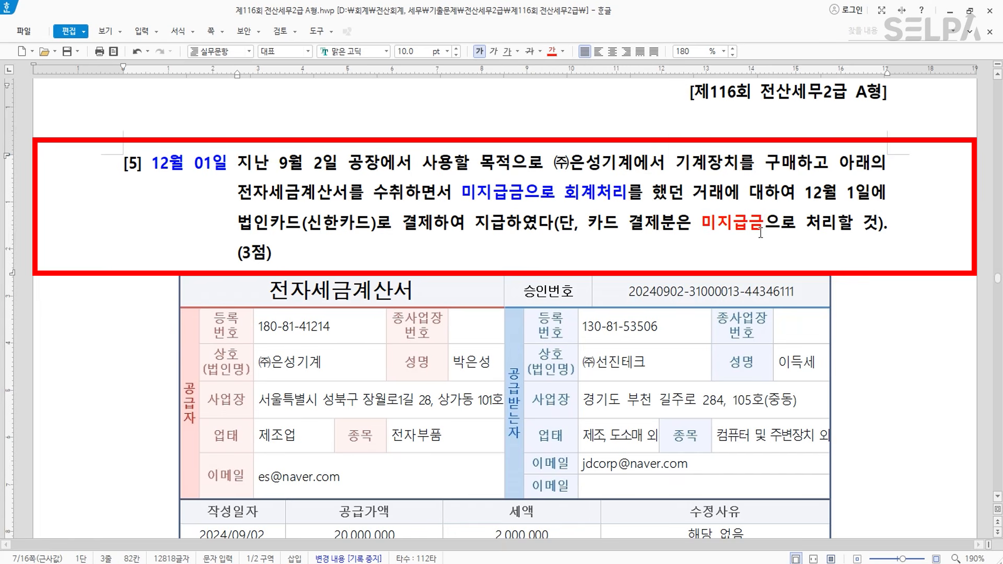
- Add '> 은성기계' after the blue 미지급금 and '> 신한카드' after the red one
left_click(524, 192)
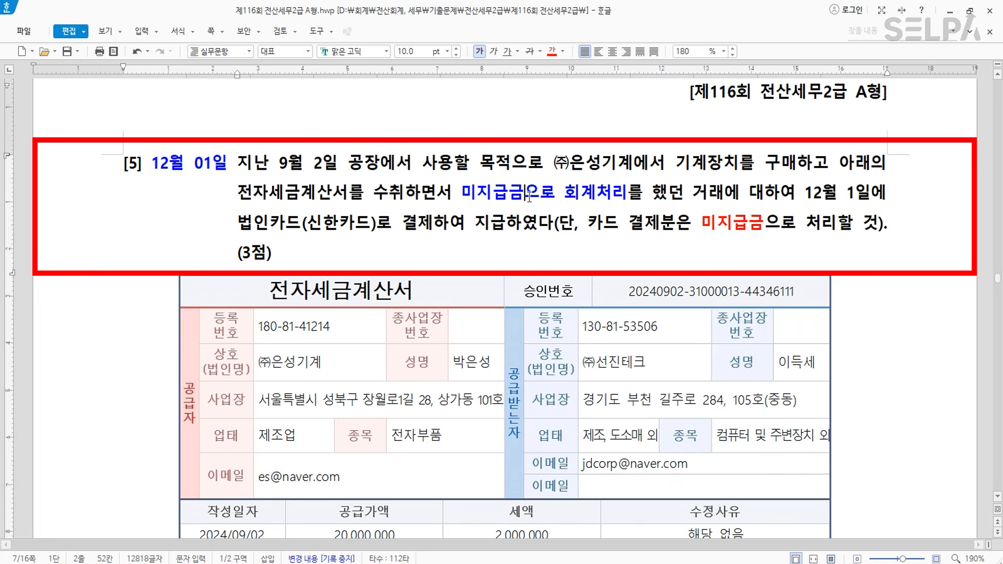
type("> ")
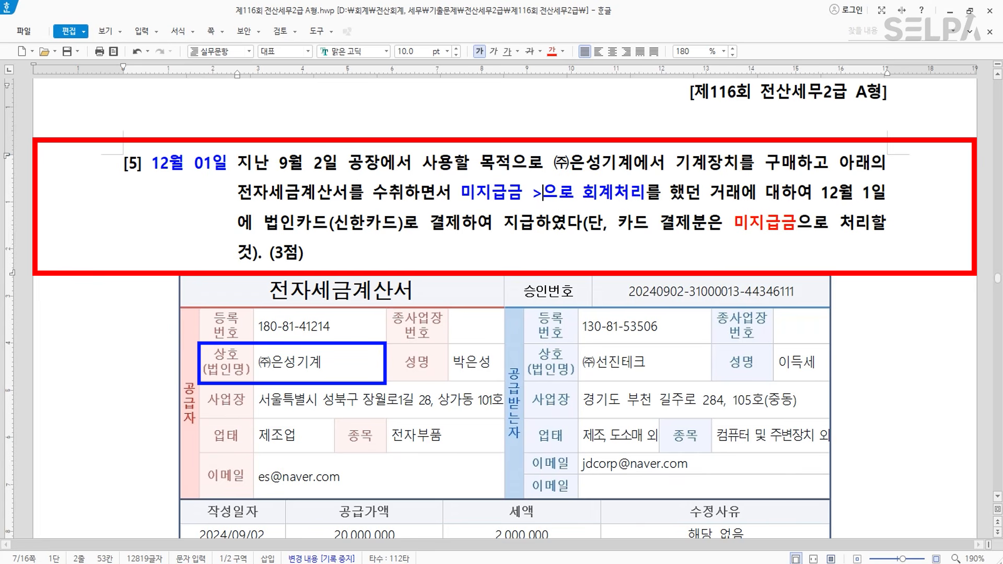
type("은성기계")
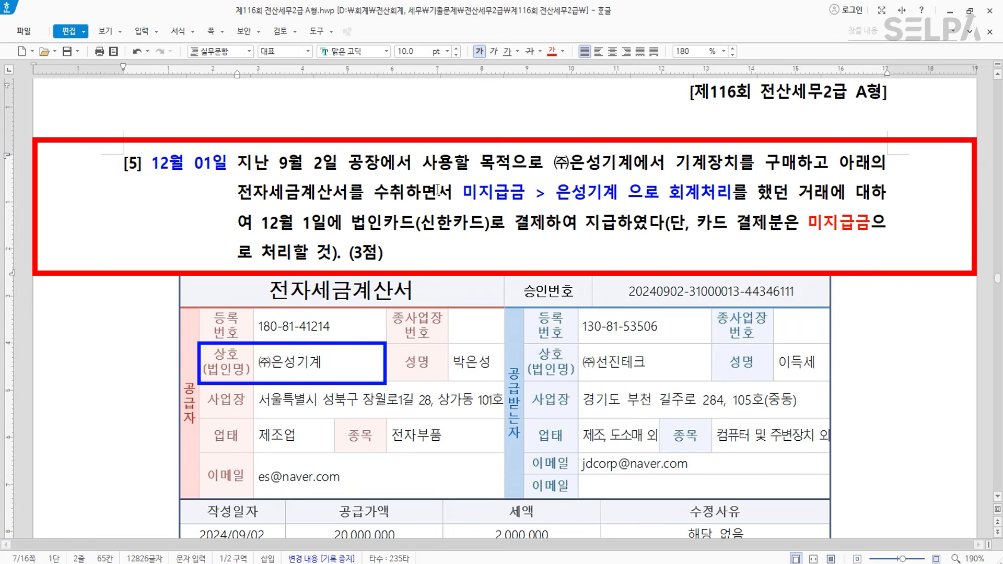
left_click(874, 228)
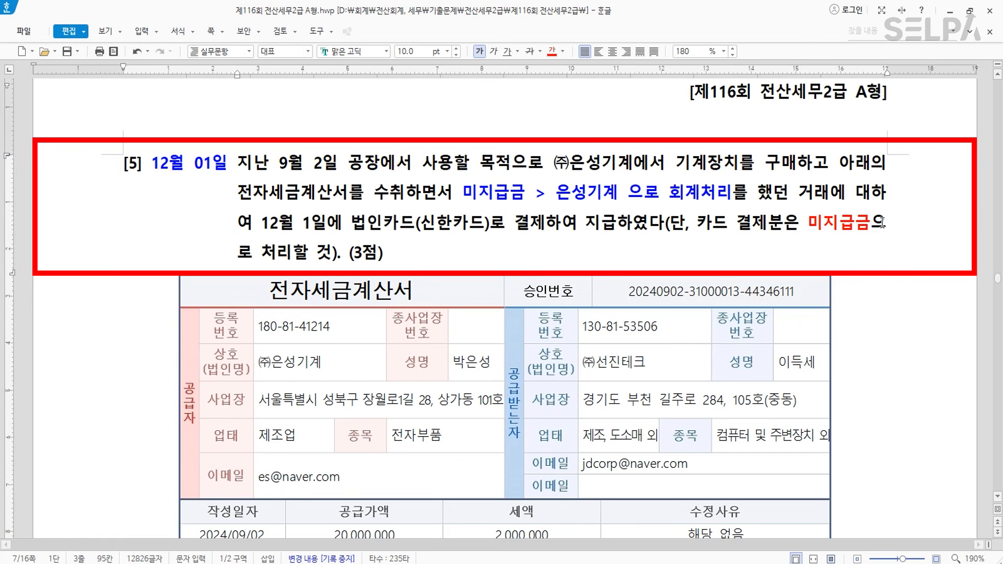
type("> ")
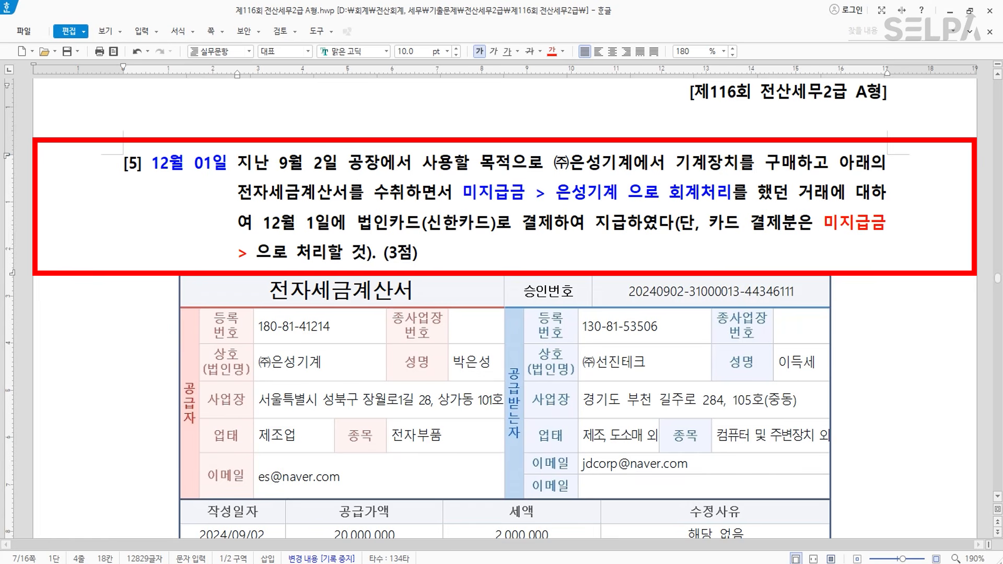
type("신한카드")
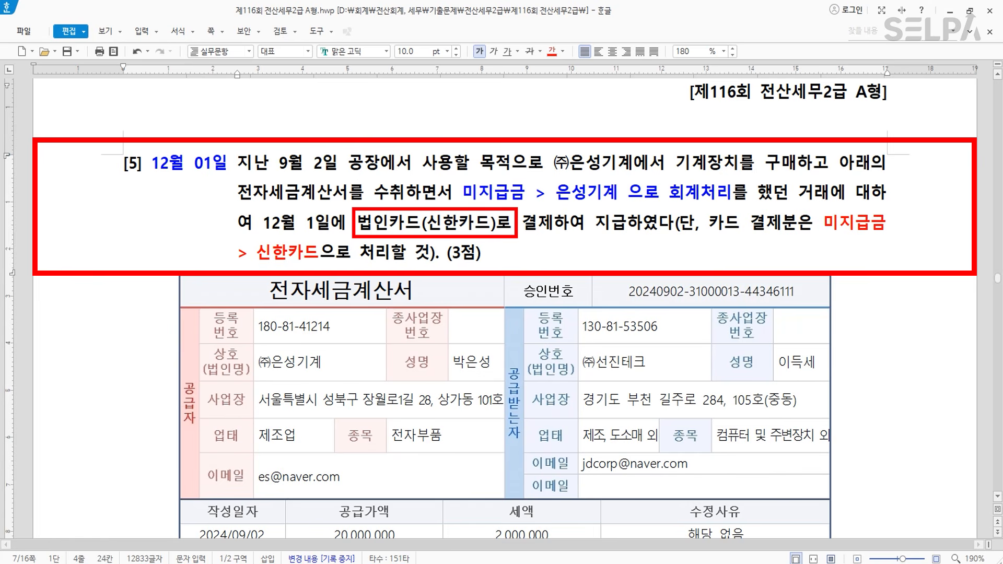
scroll(695, 332, "down", 2)
scroll(695, 332, "up", 2)
scroll(695, 333, "down", 10)
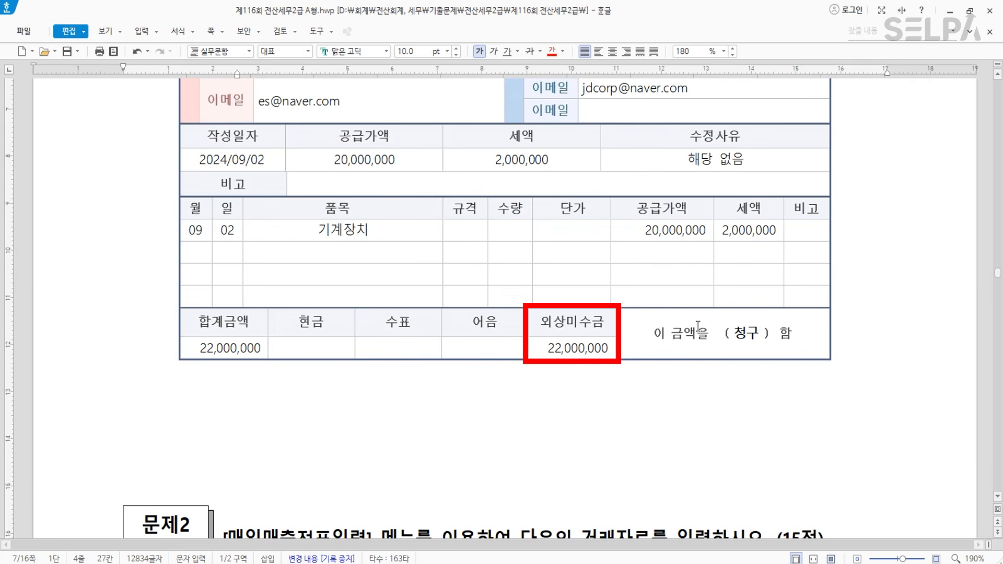
left_click_drag(543, 347, 609, 347)
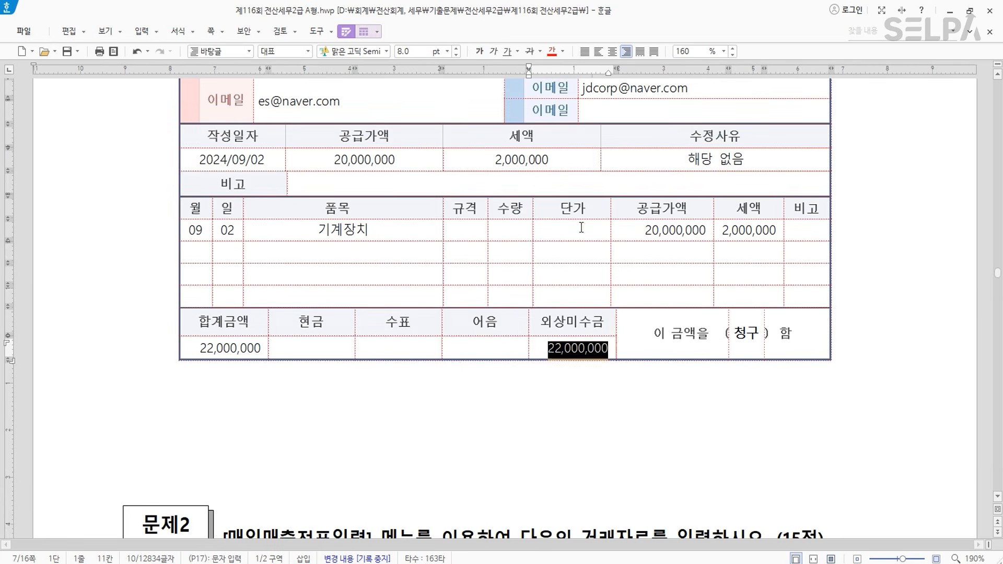
scroll(578, 227, "up", 10)
key("ctrl")
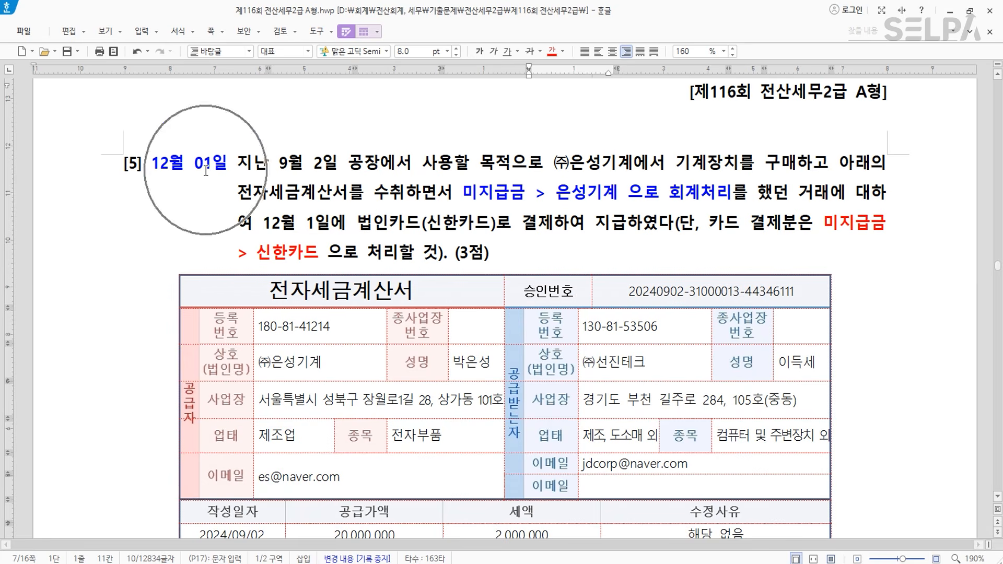
- Enter the December 1 debit of 22,000,000 to 0253 미지급금 for (주)은성기계
left_click(424, 563)
key("Escape")
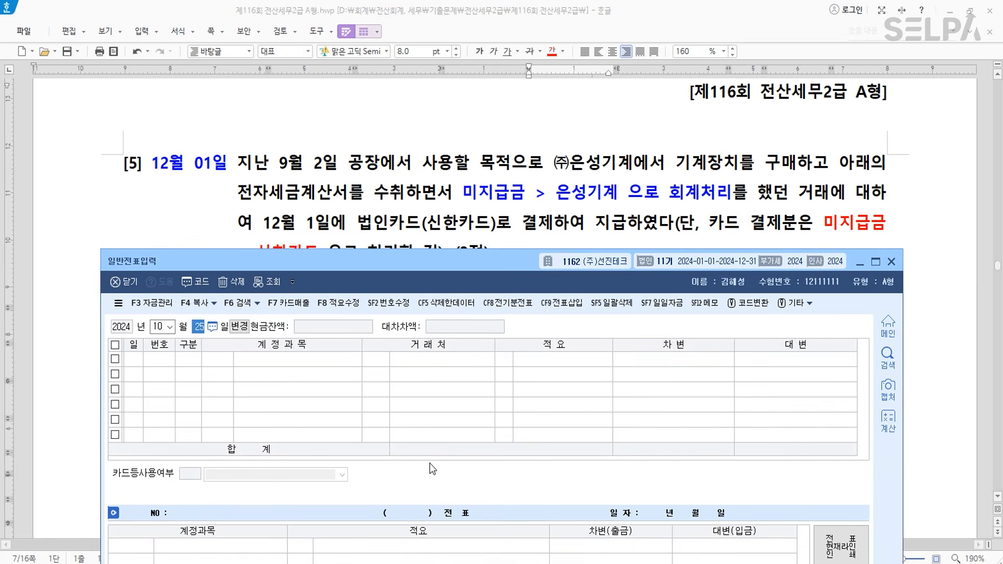
key("Escape")
type("121")
key("Return")
type("3253")
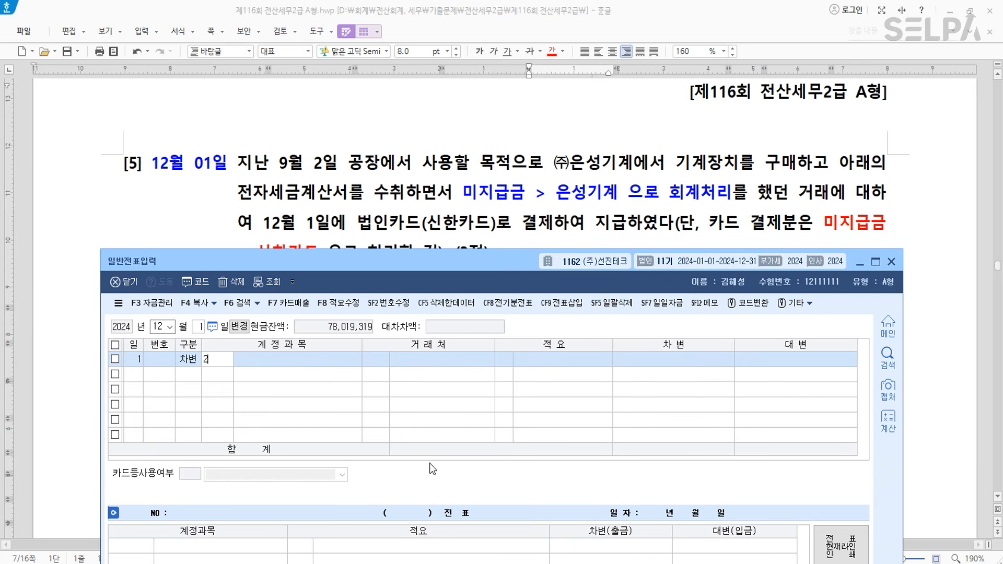
key("Return")
type("은성")
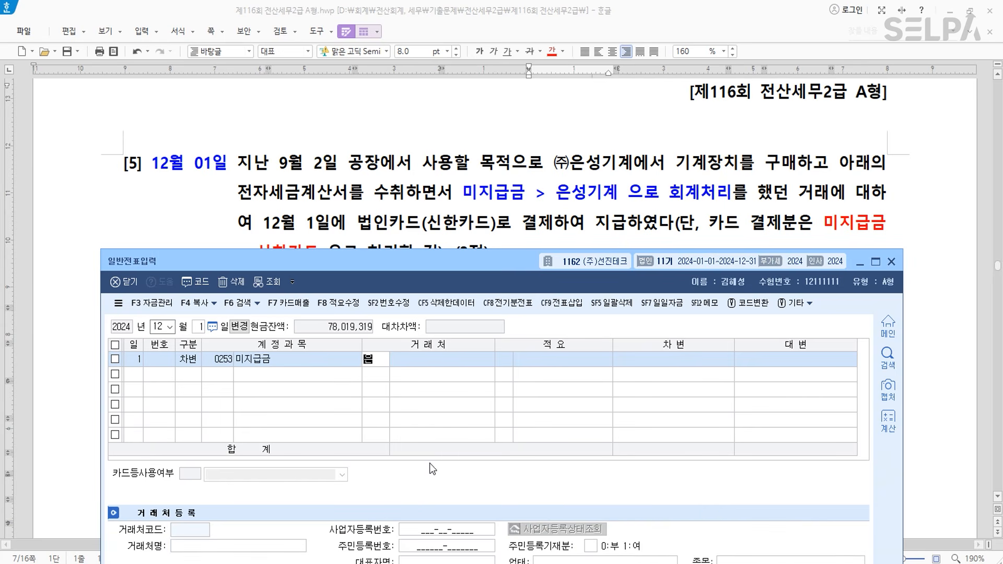
key("Return")
key("Return")
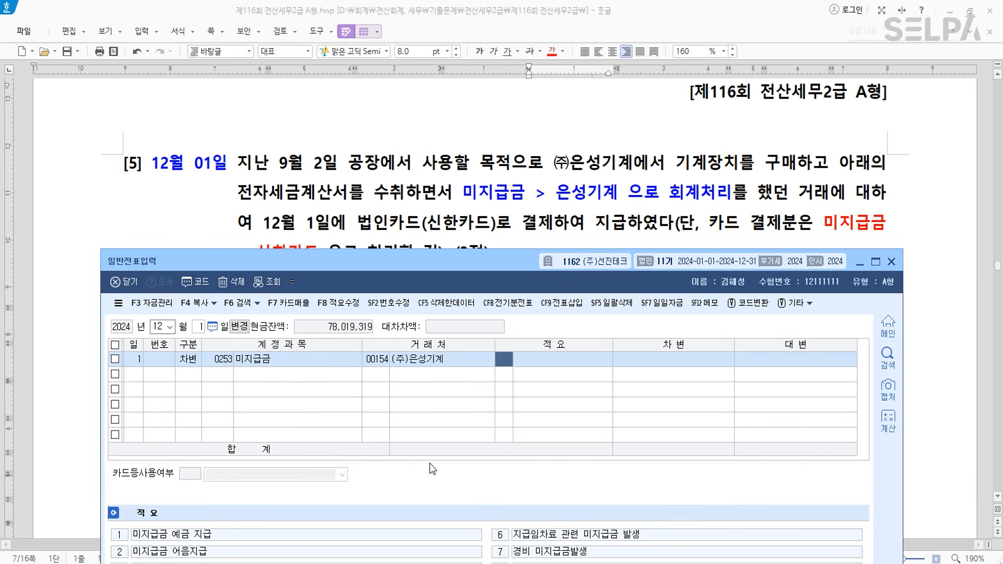
key("Return")
type("22000000")
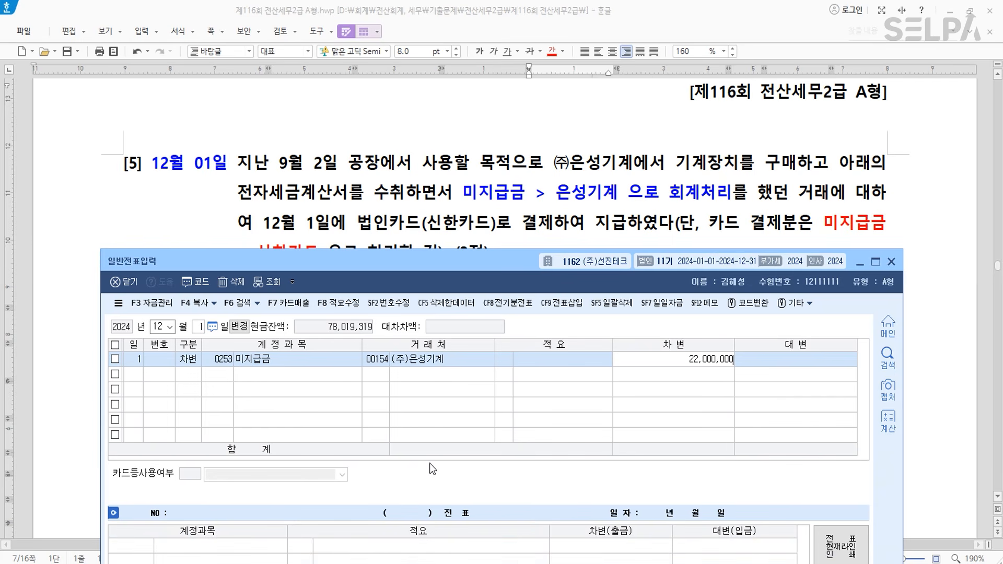
key("Return")
- Credit 0253 미지급금 22,000,000 to vendor 99601 신한카드, balancing the voucher
type("4")
key("Return")
type("253")
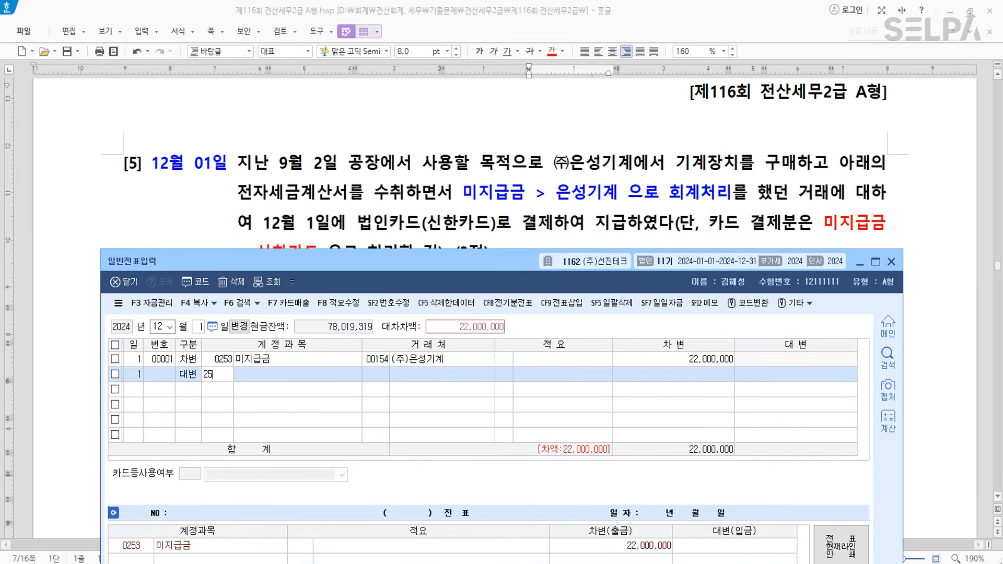
key("Return")
type("신한")
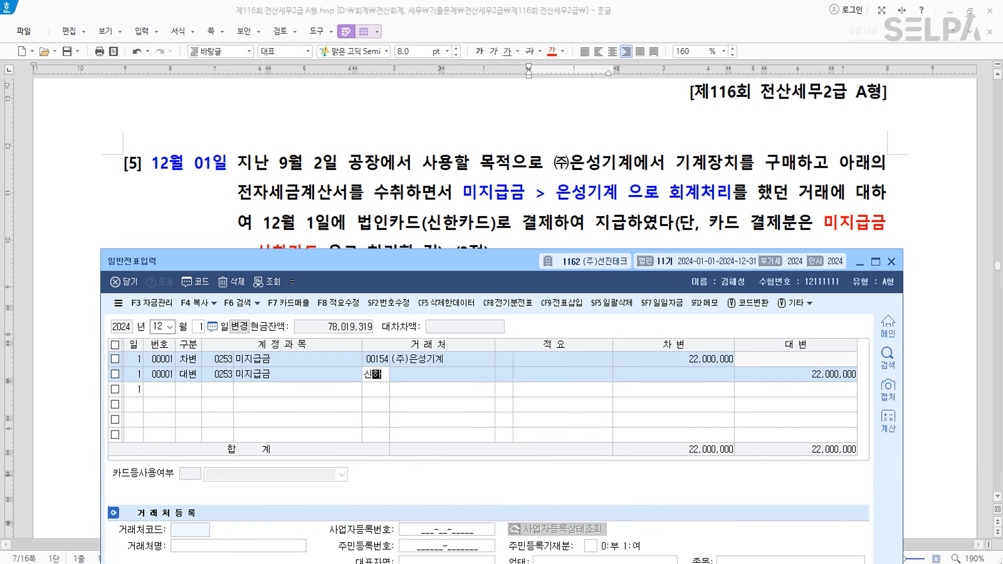
key("Return")
key("Down")
key("Return")
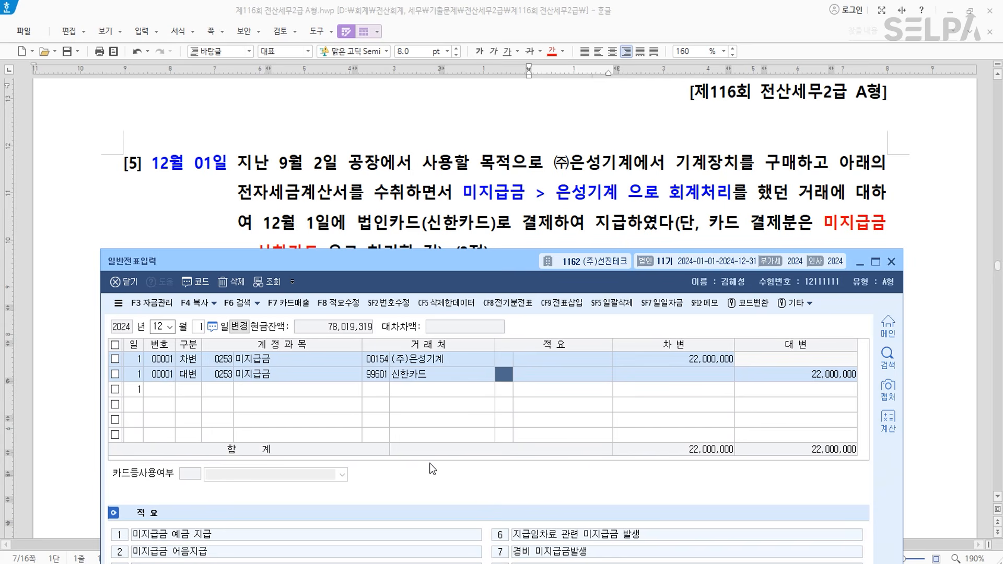
key("Return")
key("Return")
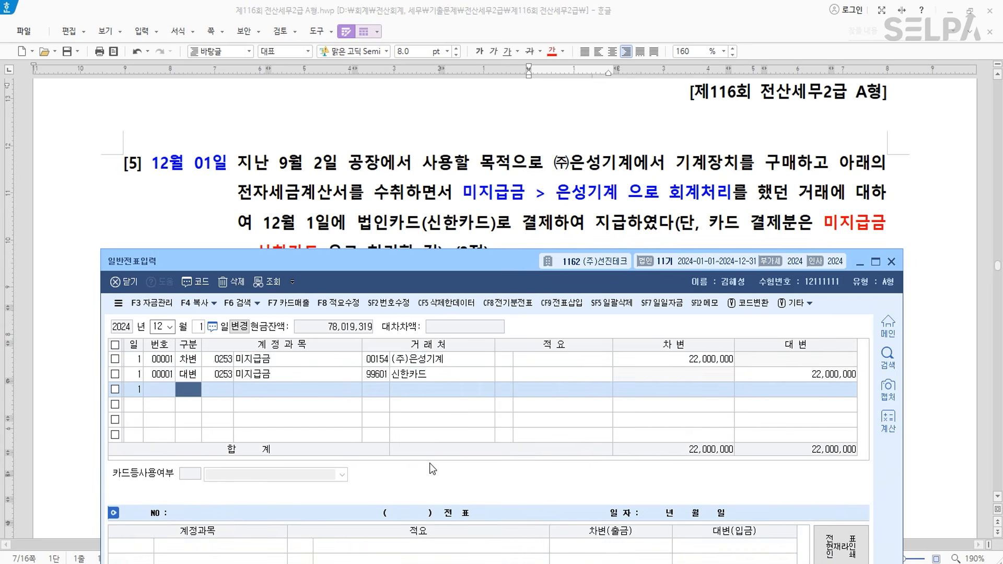
- Colour question [1]'s date 01월 02일, 매각 and the 1,000,000원 sale amount red
left_click(470, 211)
scroll(477, 274, "down", 5)
scroll(477, 273, "down", 5)
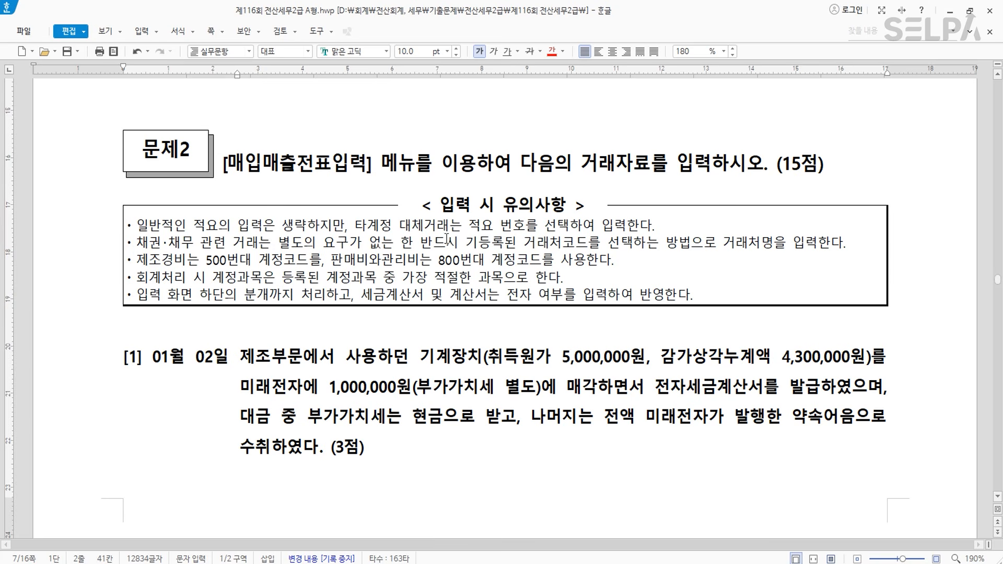
scroll(456, 359, "down", 1)
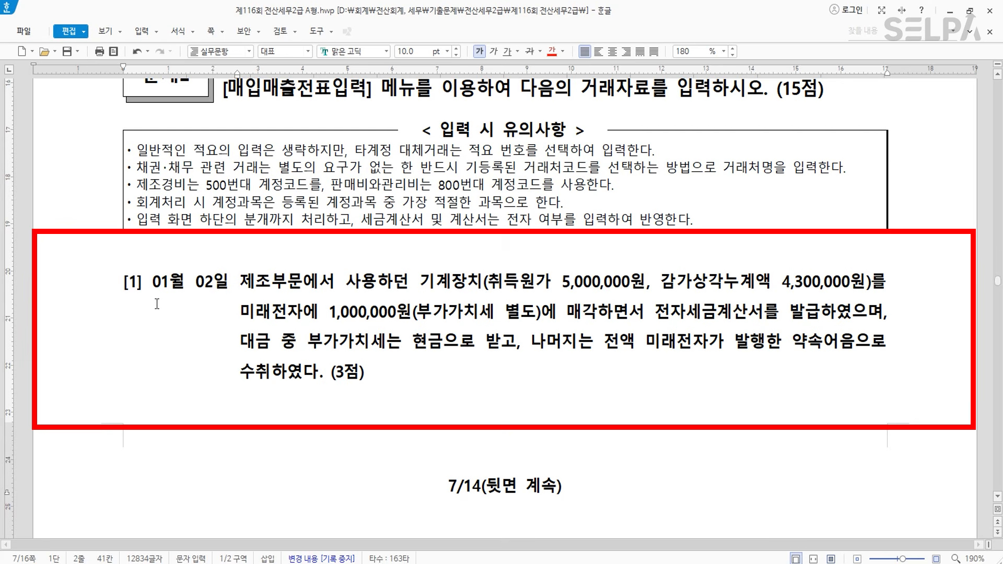
left_click_drag(153, 286, 227, 288)
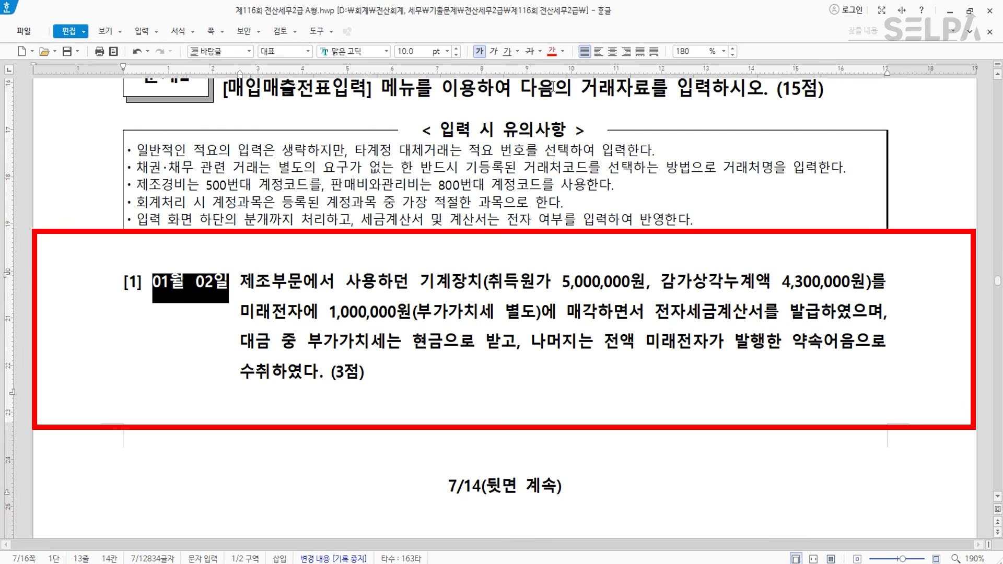
left_click(549, 52)
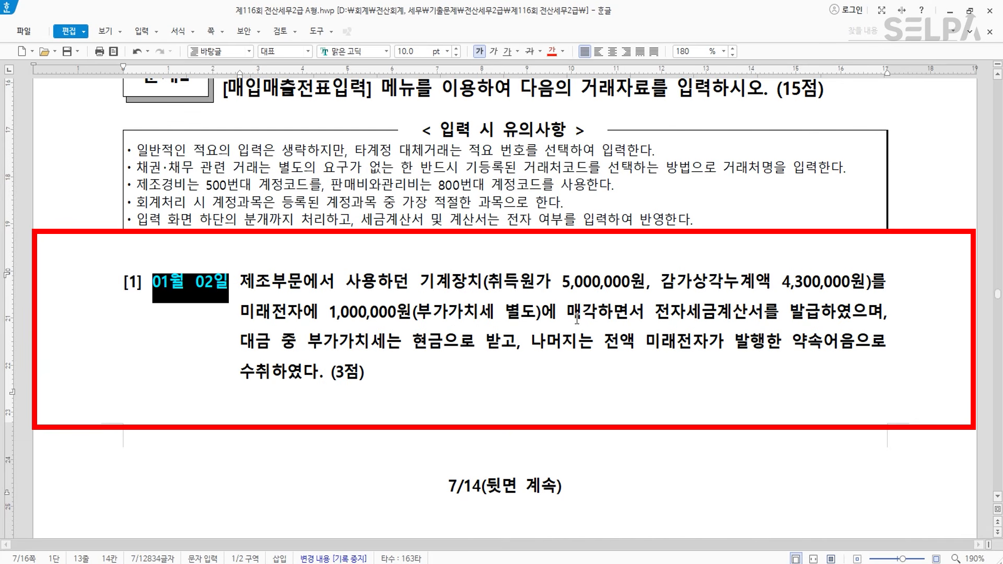
left_click_drag(568, 313, 597, 314)
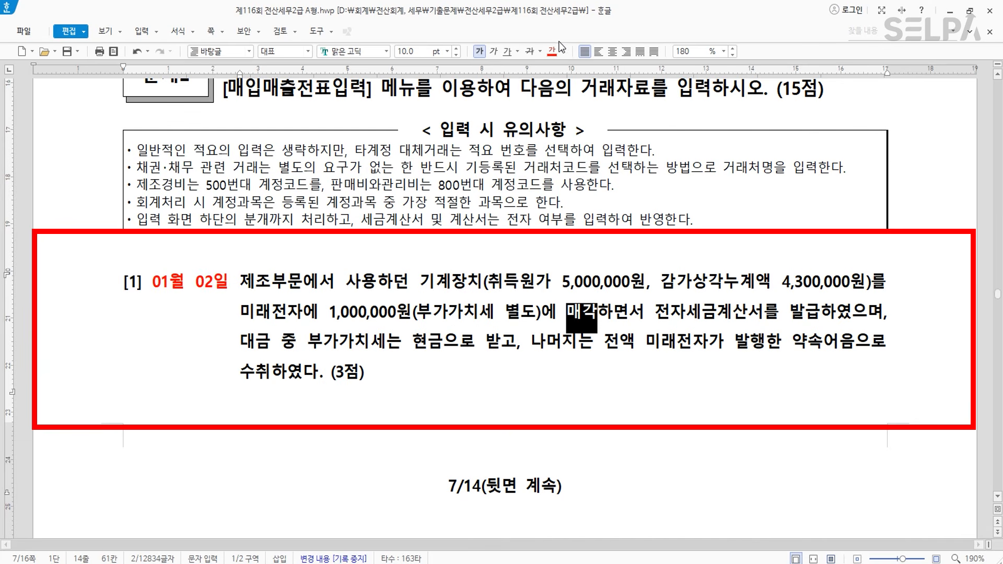
left_click(553, 52)
key("ctrl")
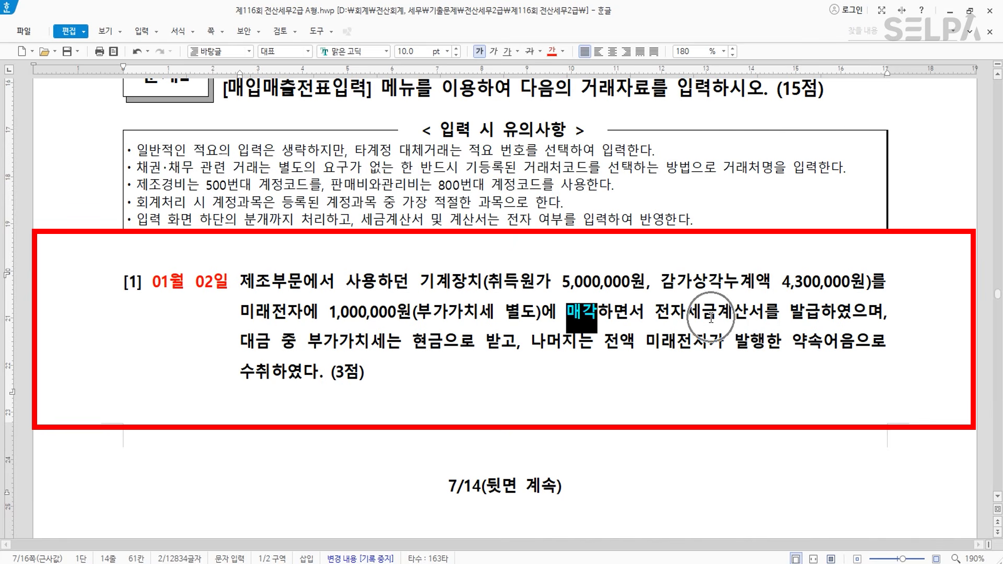
double_click(327, 316)
left_click_drag(327, 314, 541, 314)
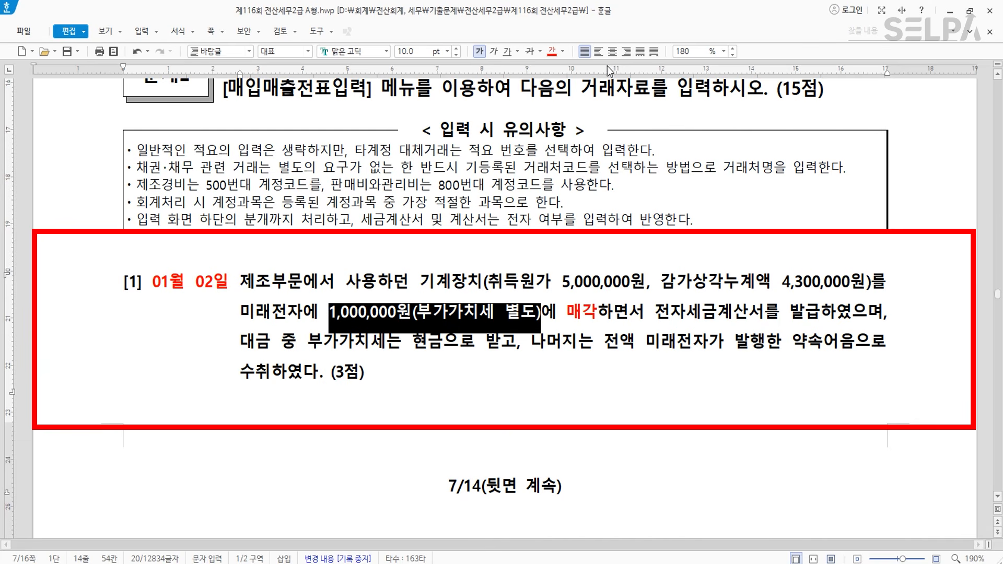
left_click(553, 51)
left_click(632, 345)
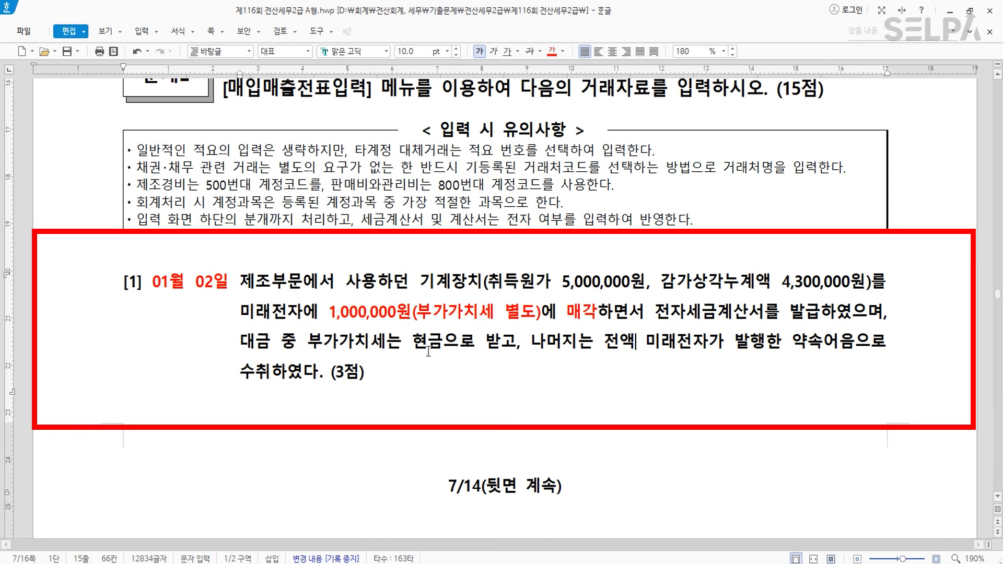
- Colour 부가가치세는 현금으로 받고, 미래전자가 발행한 약속어음 and 약속어음으로 수취 blue
left_click_drag(309, 342, 517, 342)
left_click(564, 52)
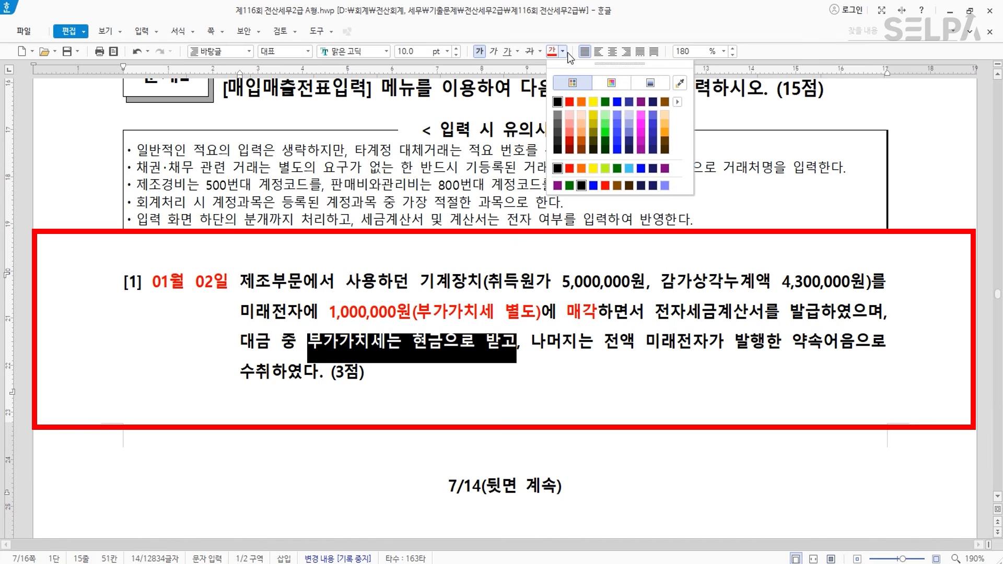
left_click(617, 102)
left_click_drag(859, 350, 653, 354)
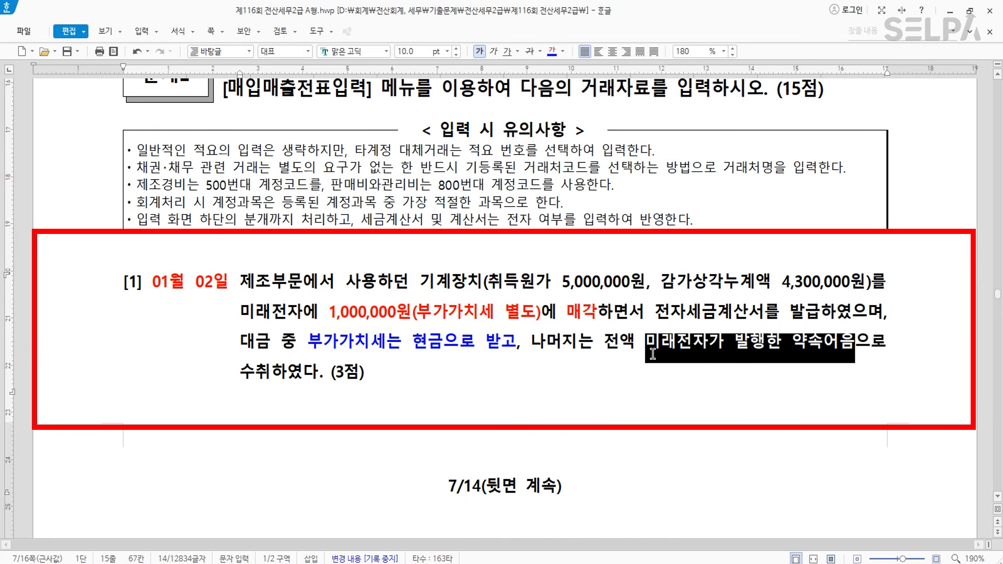
left_click(552, 51)
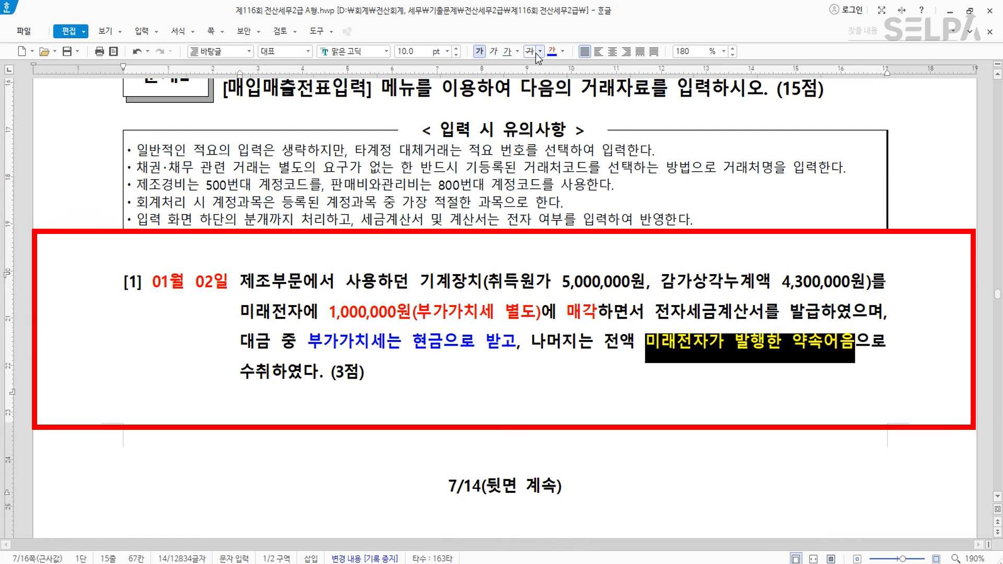
left_click(857, 346)
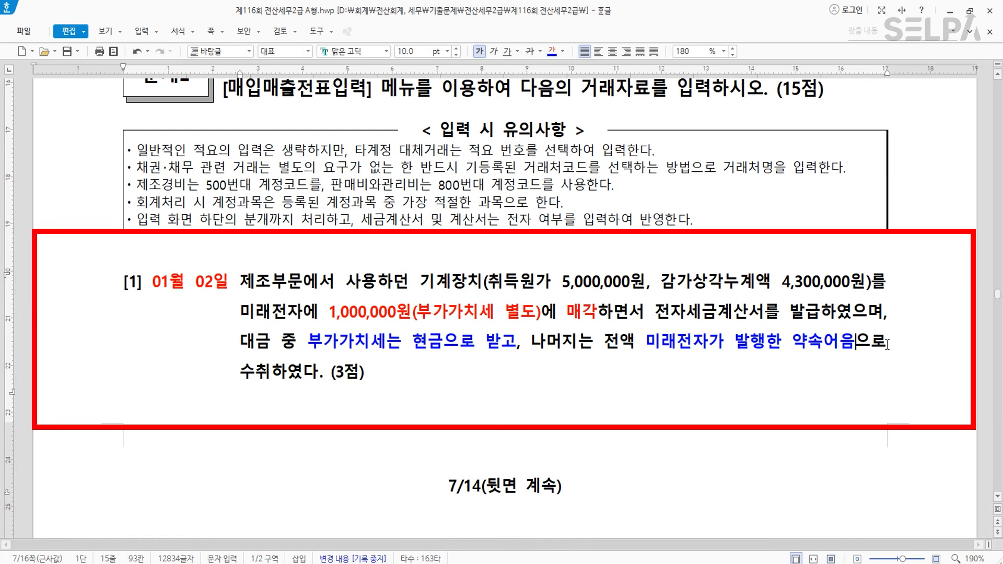
left_click_drag(646, 343, 272, 378)
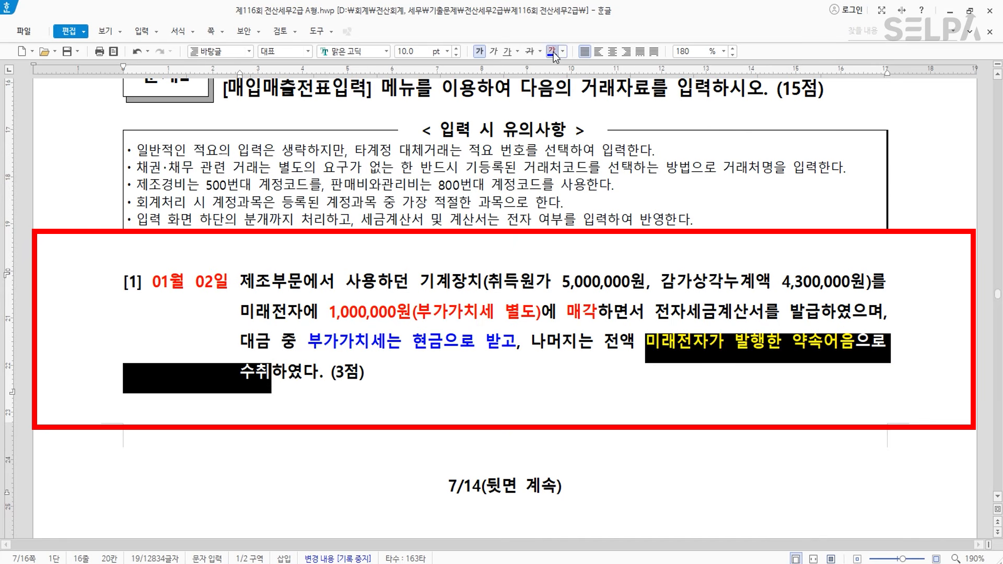
left_click(553, 52)
- Add the note '>> 미수금' right after 수취
left_click(273, 372)
type(">> 미수금")
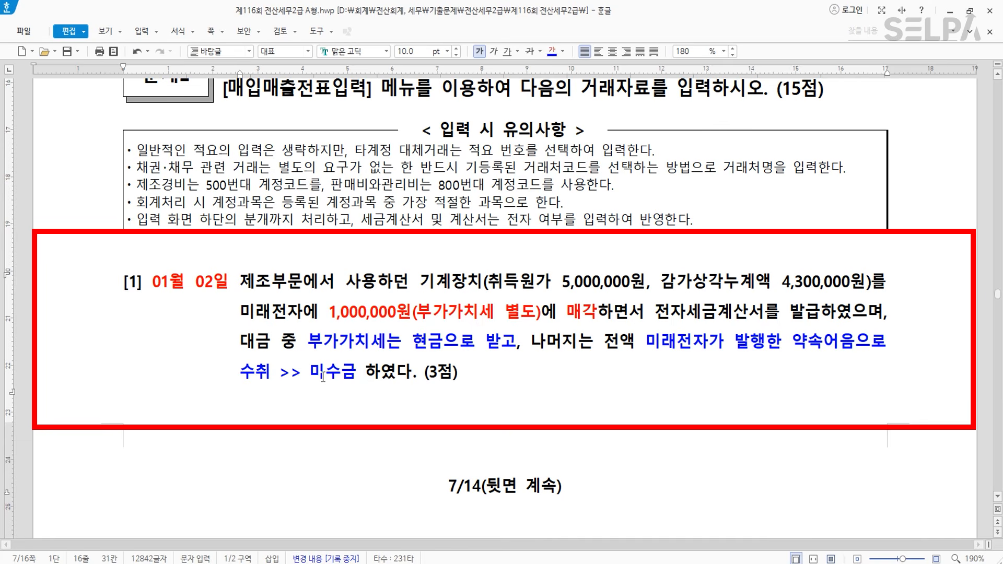
scroll(530, 399, "down", 2)
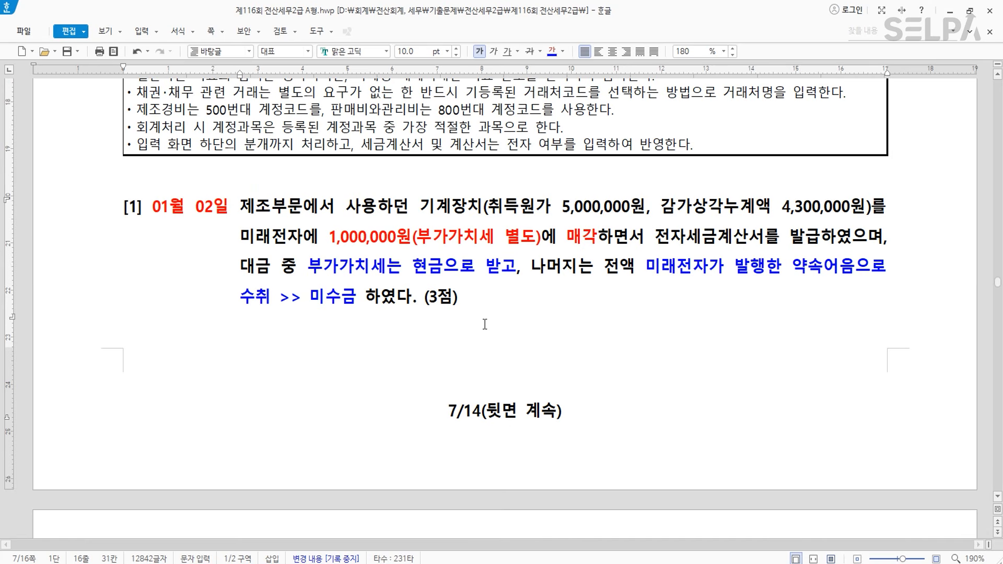
scroll(486, 313, "down", 2)
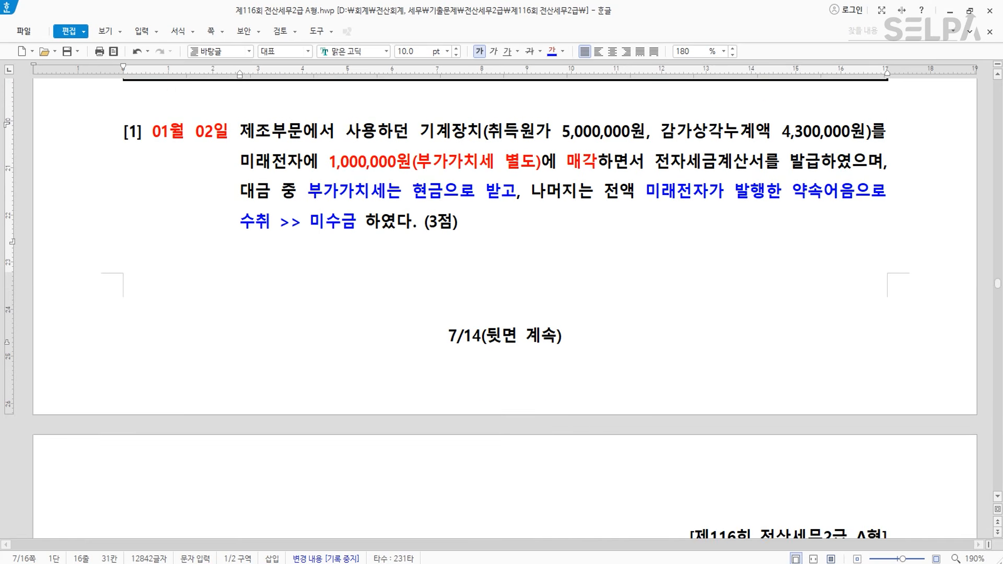
- Open KcLep's 매입매출전표입력 screen via the ㅁㅇ menu search
left_click(280, 563)
key("ctrl+Return")
type("ㅁㅇ")
key("Return")
key("Return")
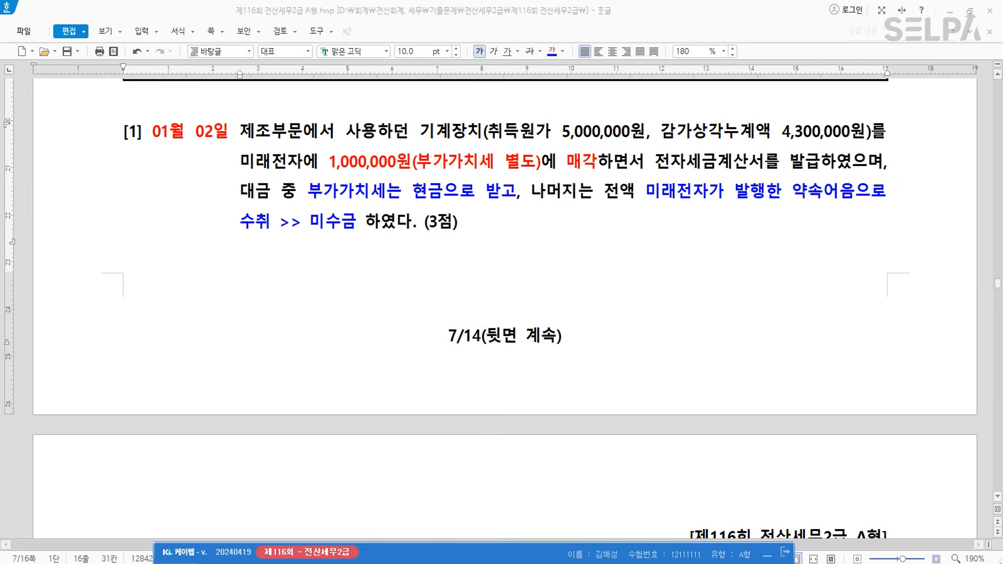
left_click_drag(508, 99, 506, 256)
- Start a January 2 type 11 (과세) sale of 기계장치 with 1,000,000 supply value
type("1")
key("Return")
type("2")
key("Return")
type("11")
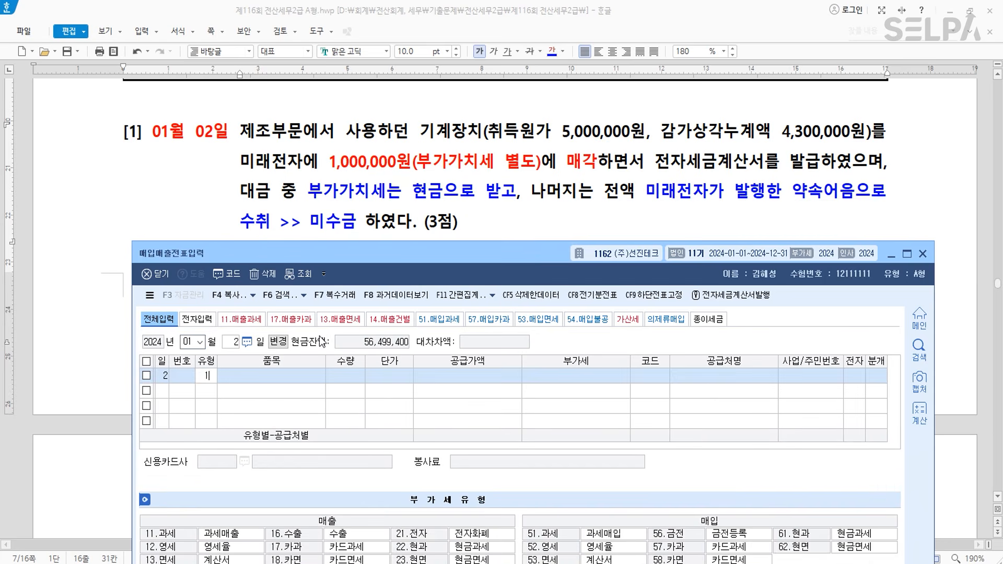
key("Return")
type("기계장치")
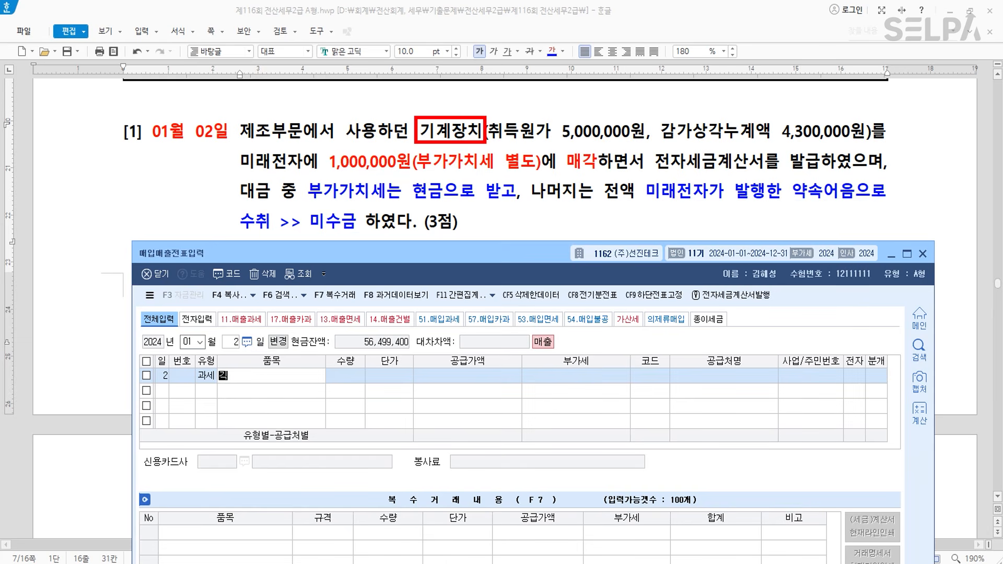
key("Return")
key("Return")
key("Return")
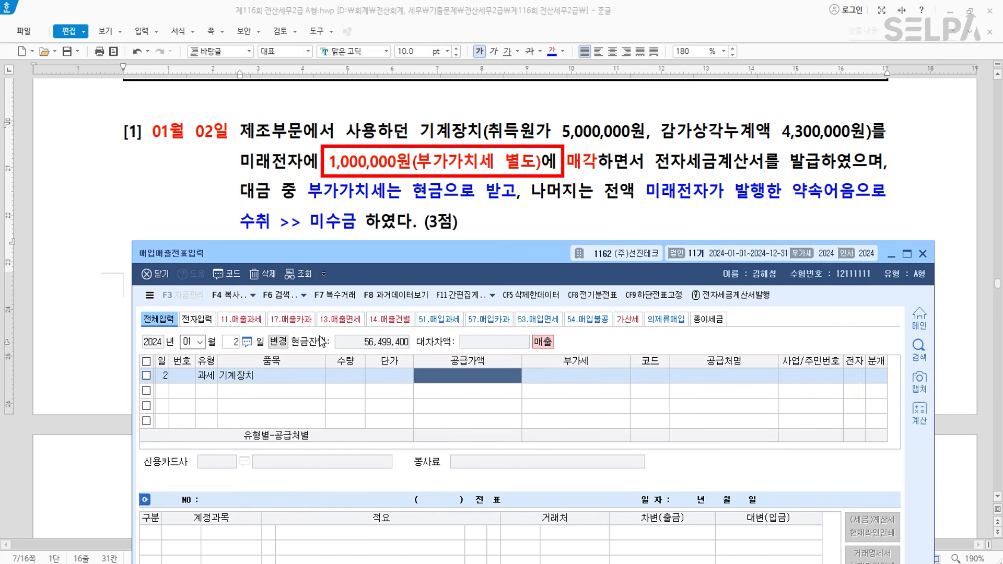
type("1000000")
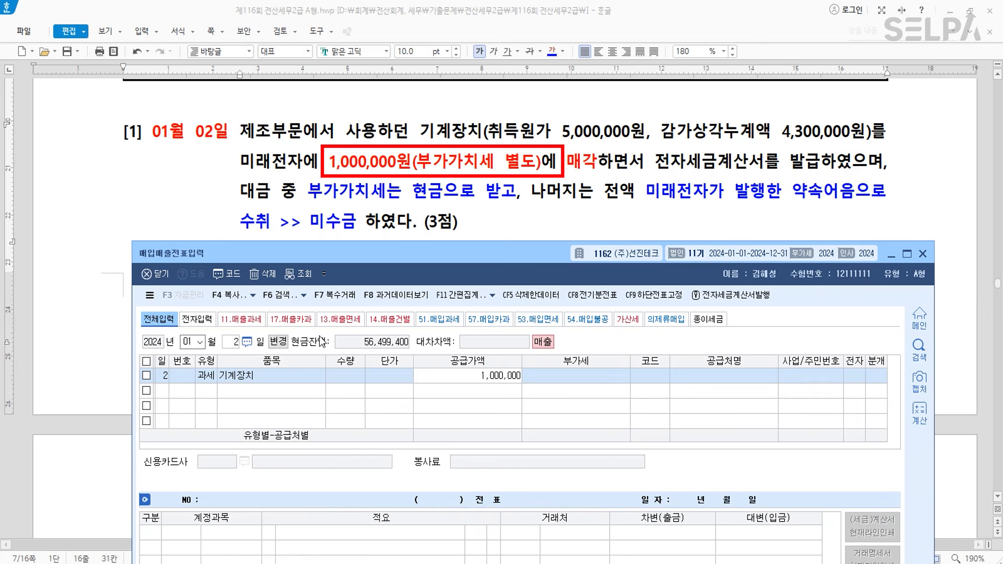
key("Return")
- Set customer 미래전자, mark the invoice electronic, and choose the 혼합 (3) journal
key("Return")
type("미래")
key("Return")
key("Return")
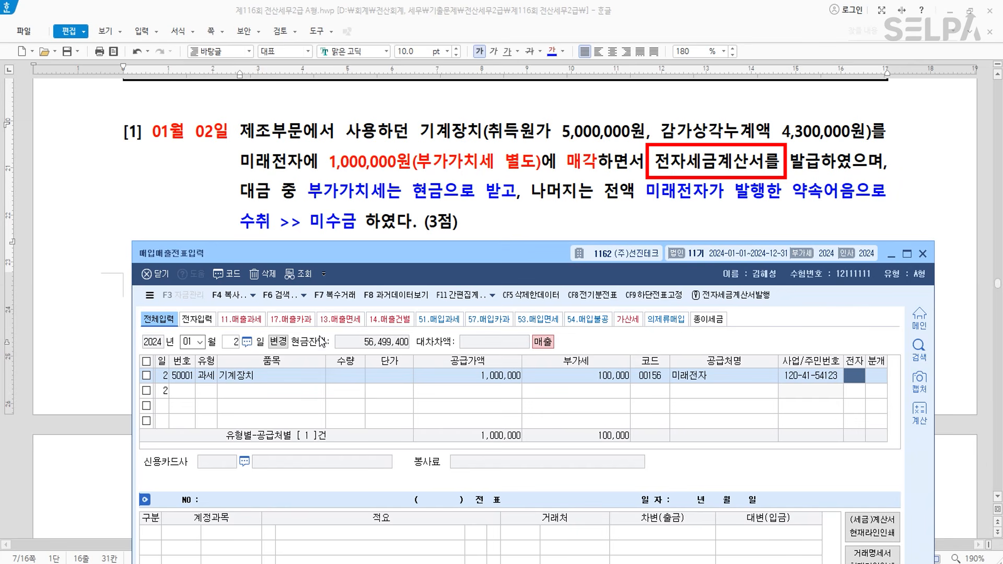
key("Return")
type("3")
key("Return")
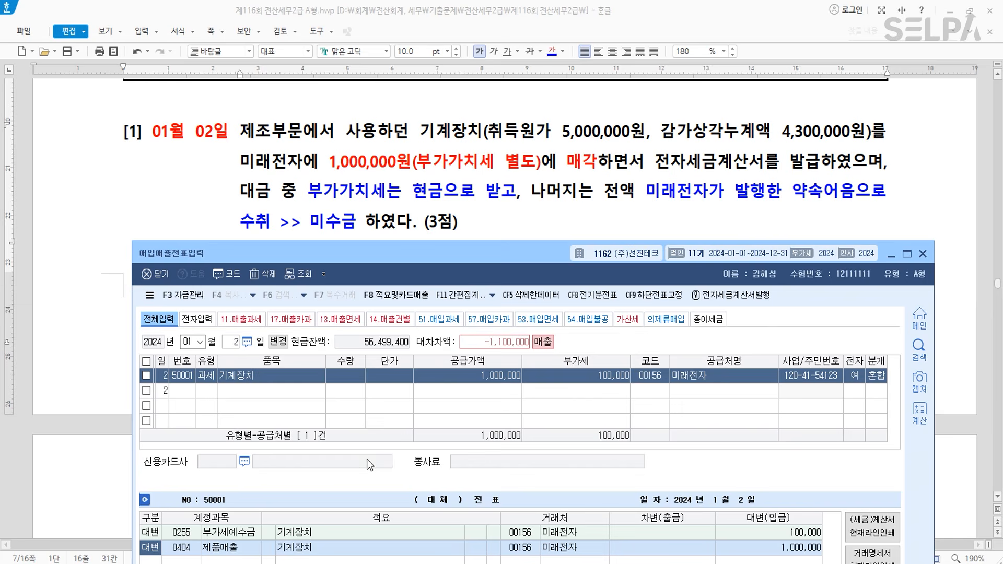
- Credit 0206 기계장치 5,000,000 and debit 0207 감가상각누계액 4,300,000
key("Return")
type("206")
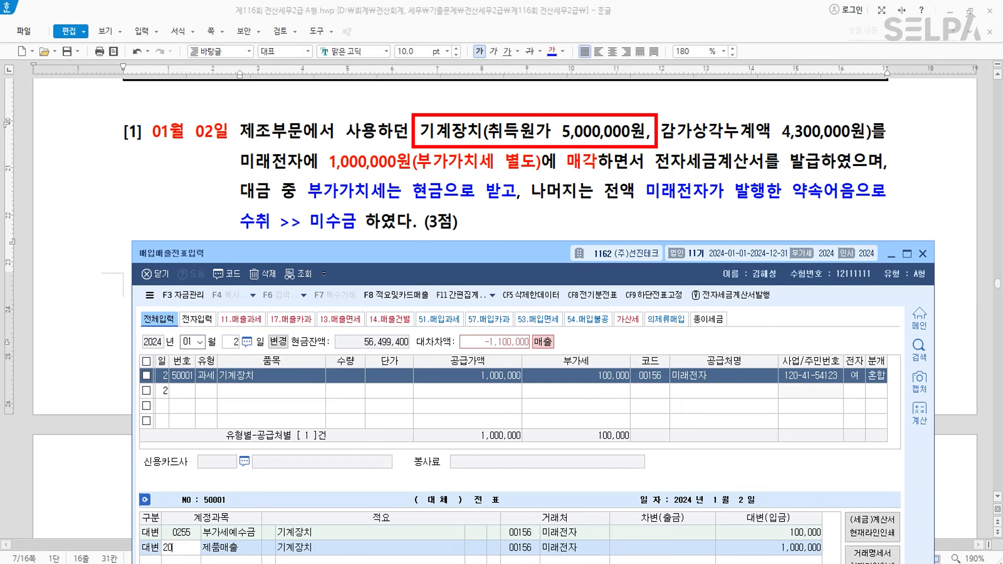
key("Return")
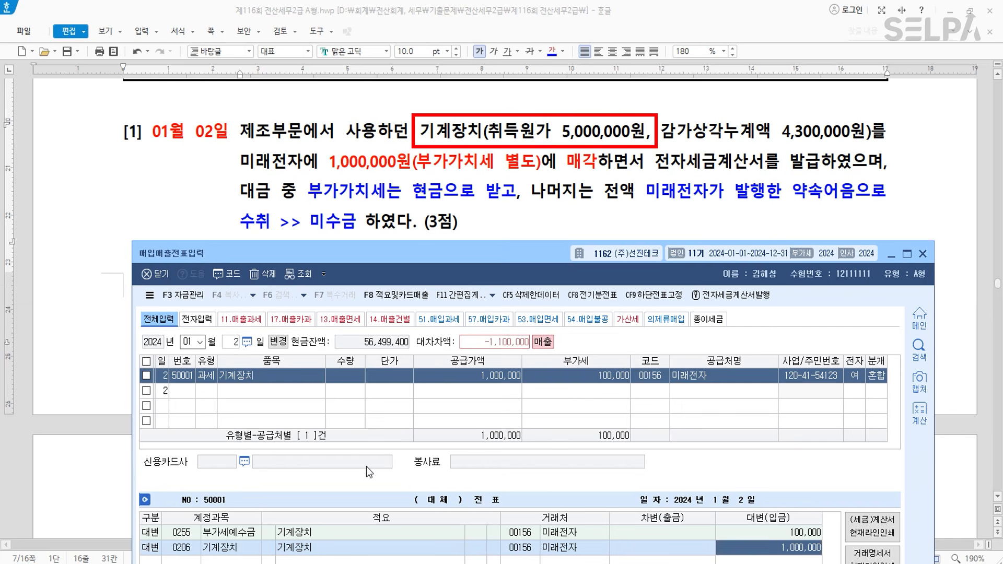
type("5000000")
key("Return")
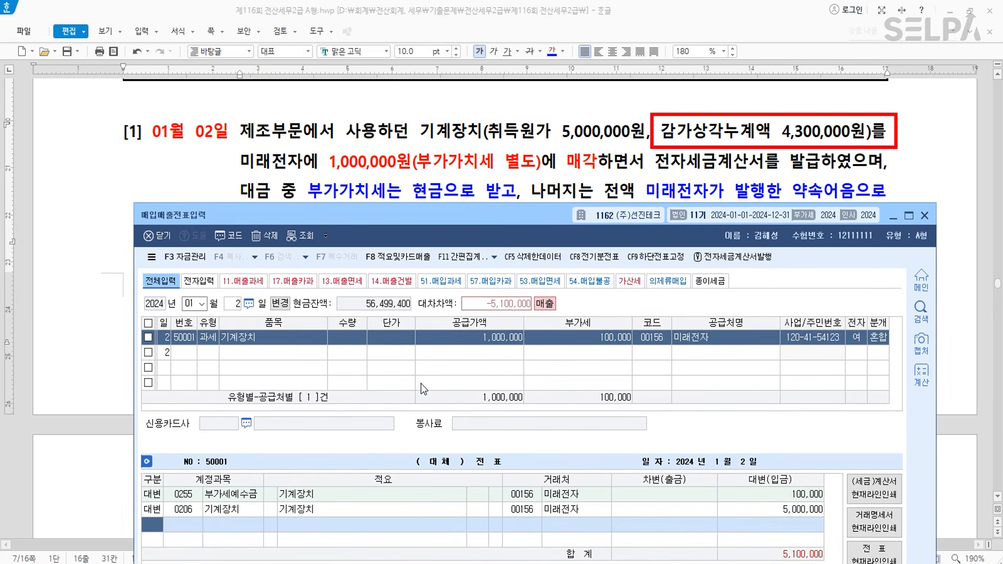
type("3")
key("Return")
type("207")
key("Return")
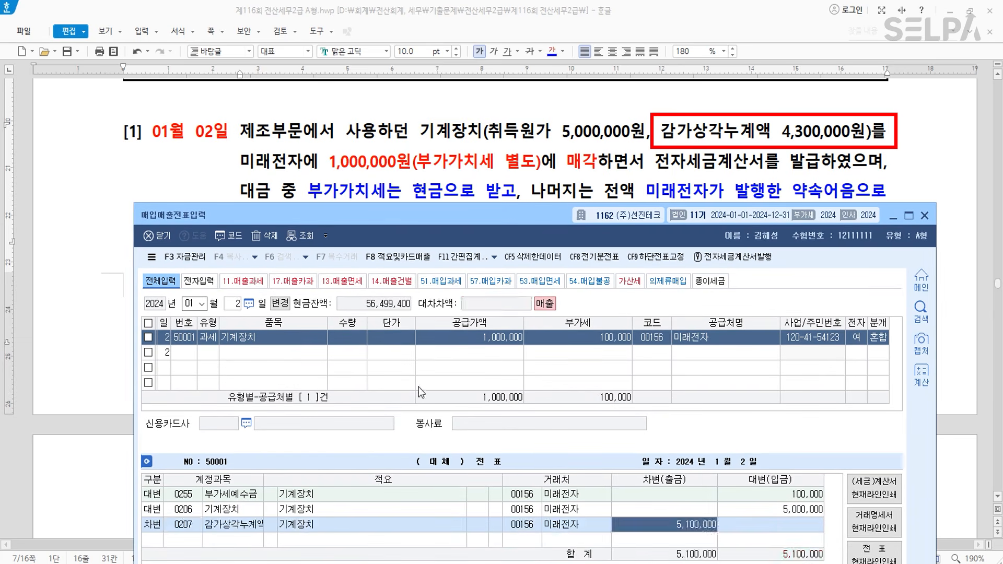
type("4300000")
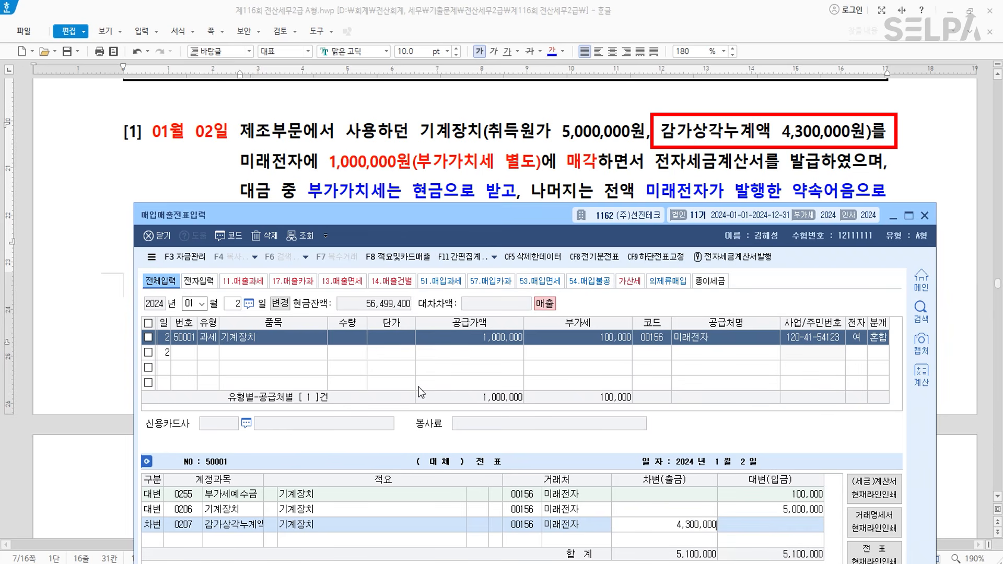
key("Return")
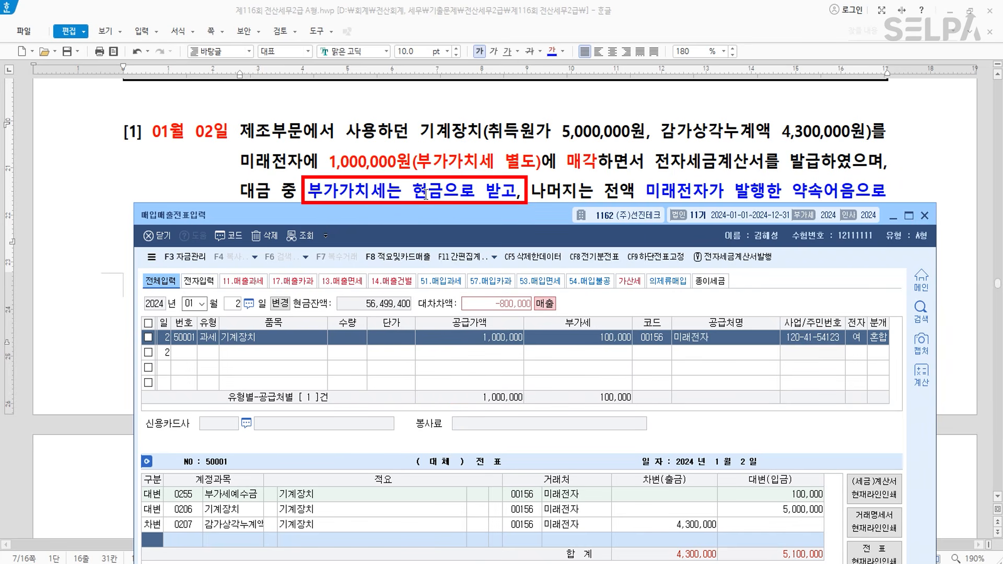
- Add debit lines for 0101 현금 100,000 and 0120 미수금 1,000,000
type("310")
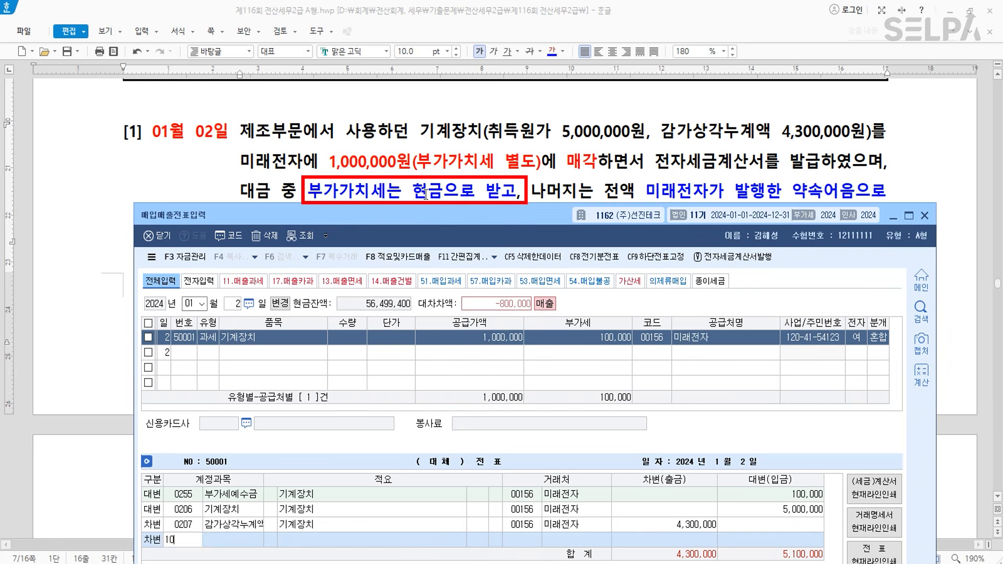
type("1")
key("Return")
type("100000")
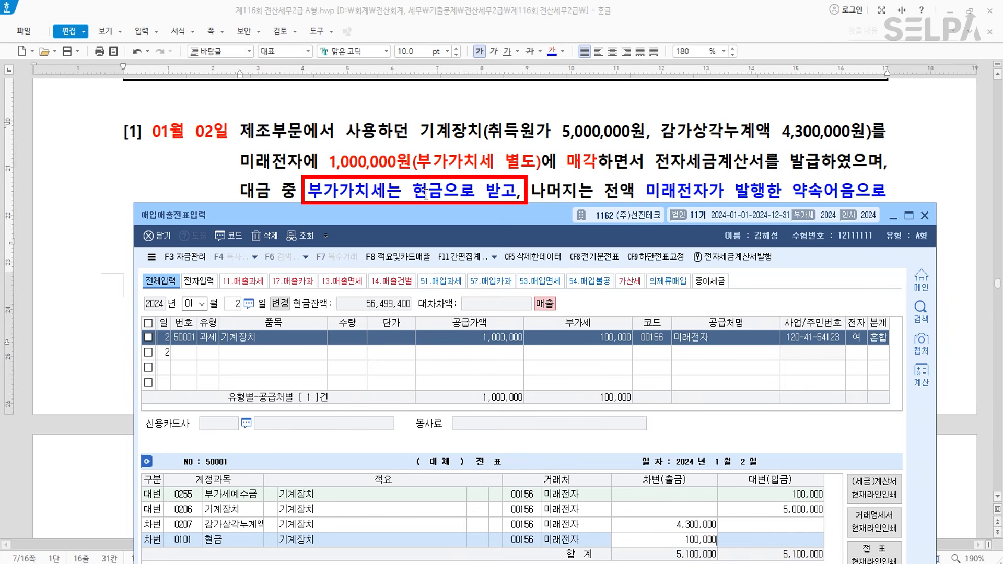
key("Return")
type("3")
key("Return")
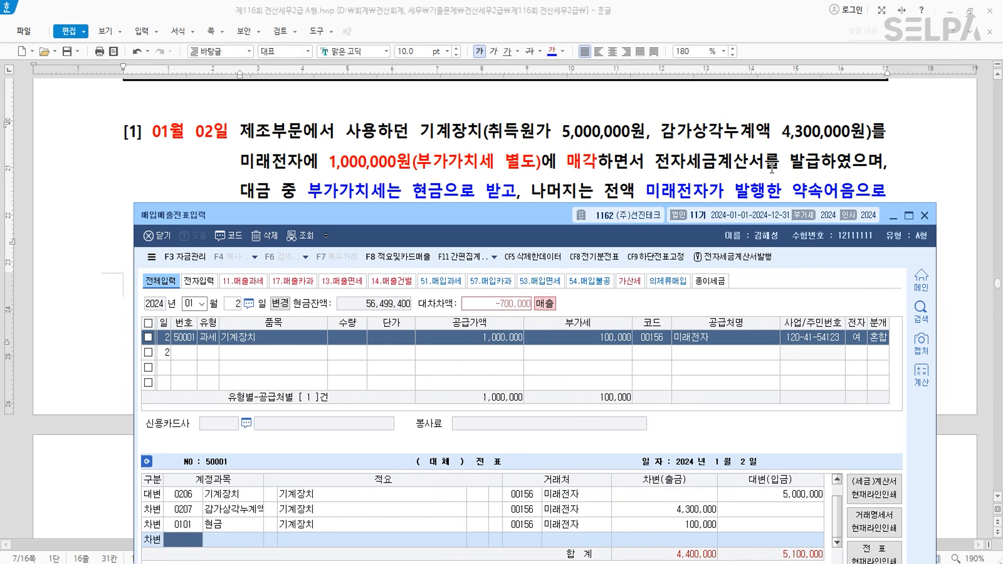
key("ctrl")
type("120")
key("Return")
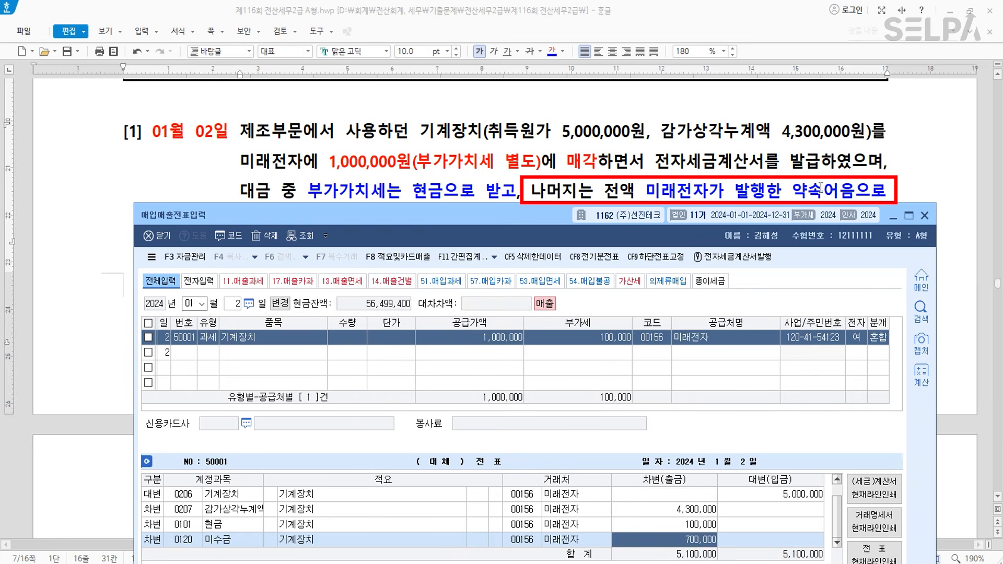
type("1000000")
key("Return")
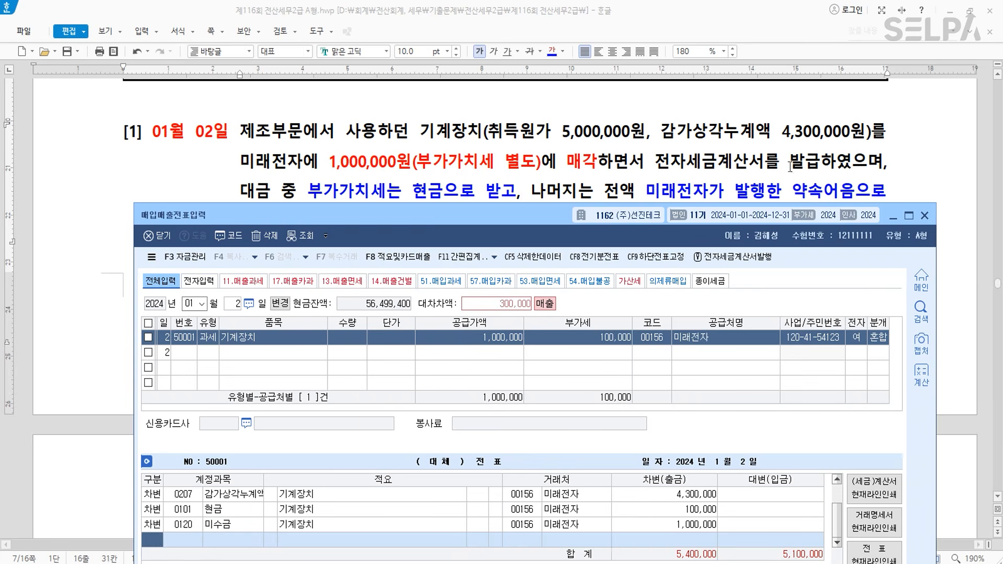
- Credit 0914 유형자산처분이익 300,000, found by searching 유형, to balance the voucher
key("ctrl")
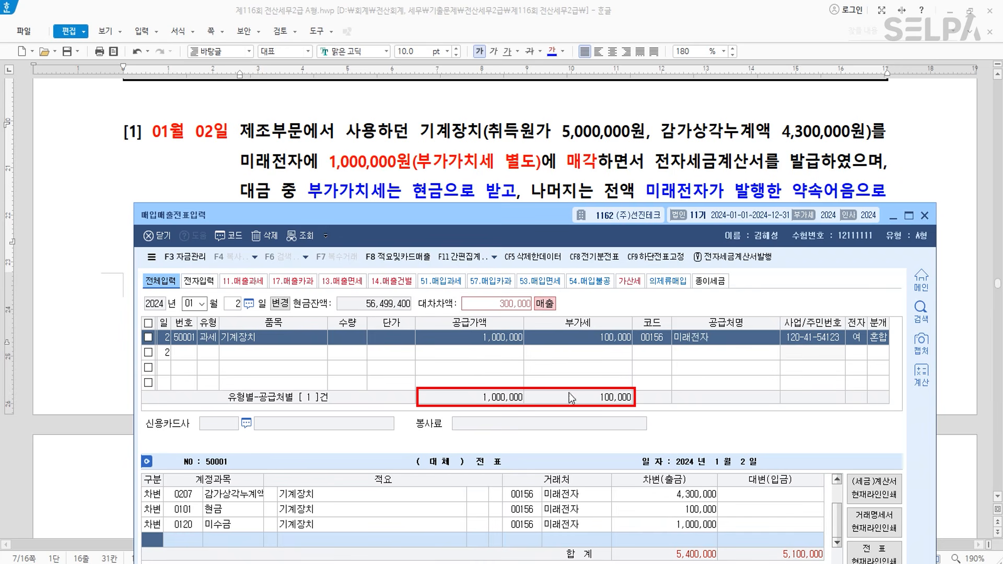
key("ctrl")
key("ctrl")
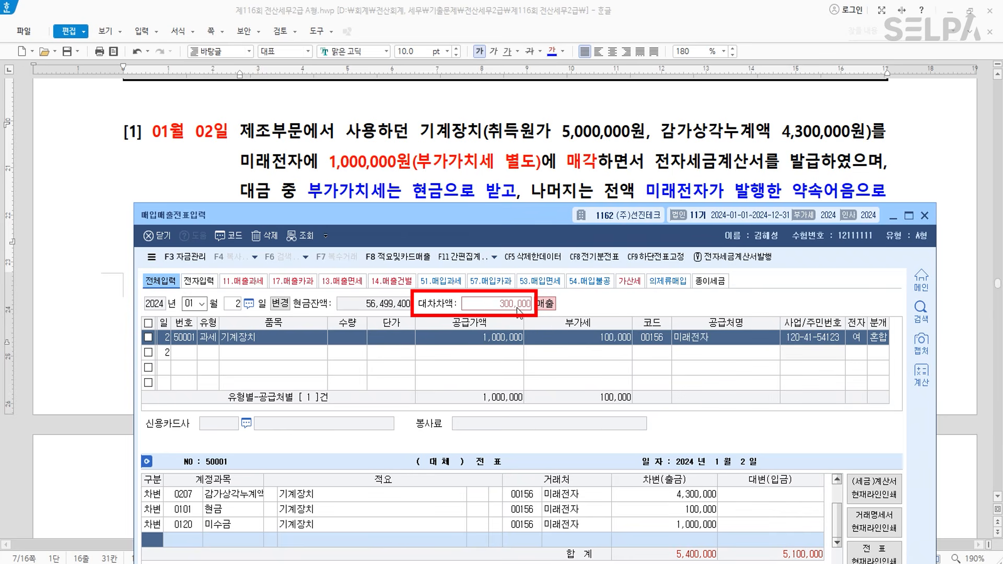
type("4")
type("유형")
key("Return")
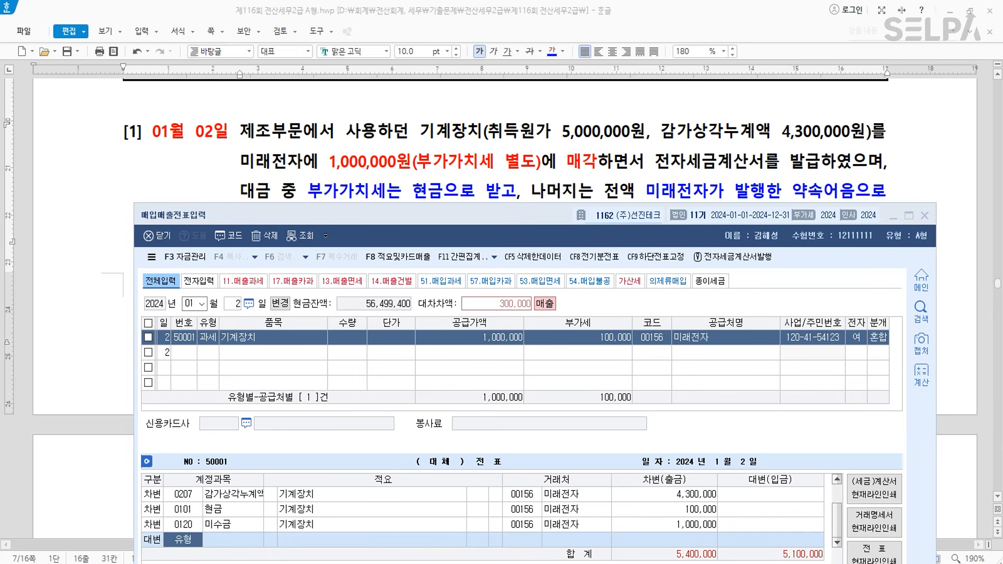
key("Return")
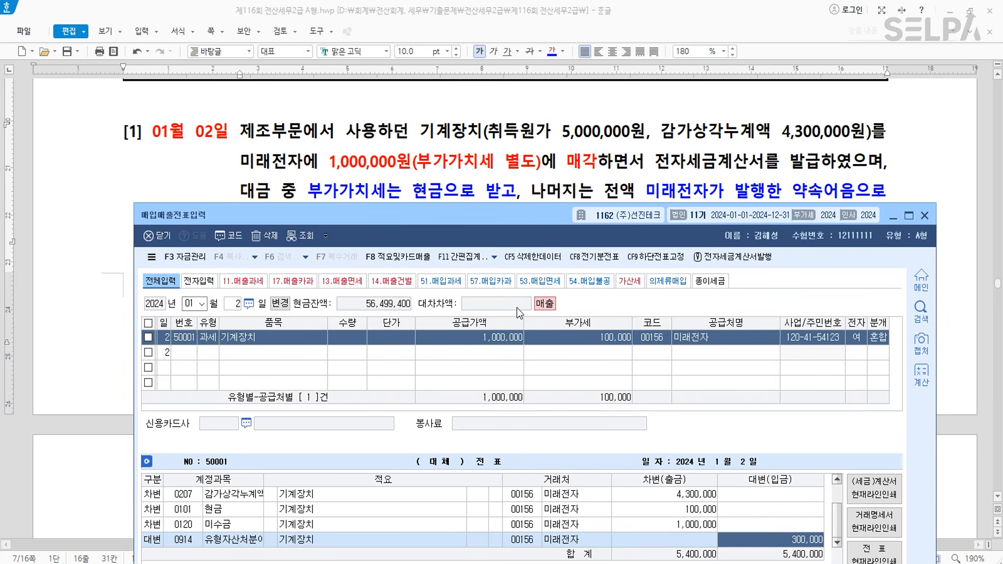
key("Return")
- Colour 기계장치 and 미수금 dark green in question [1]
left_click_drag(506, 218, 531, 348)
left_click_drag(423, 133, 482, 133)
left_click(562, 51)
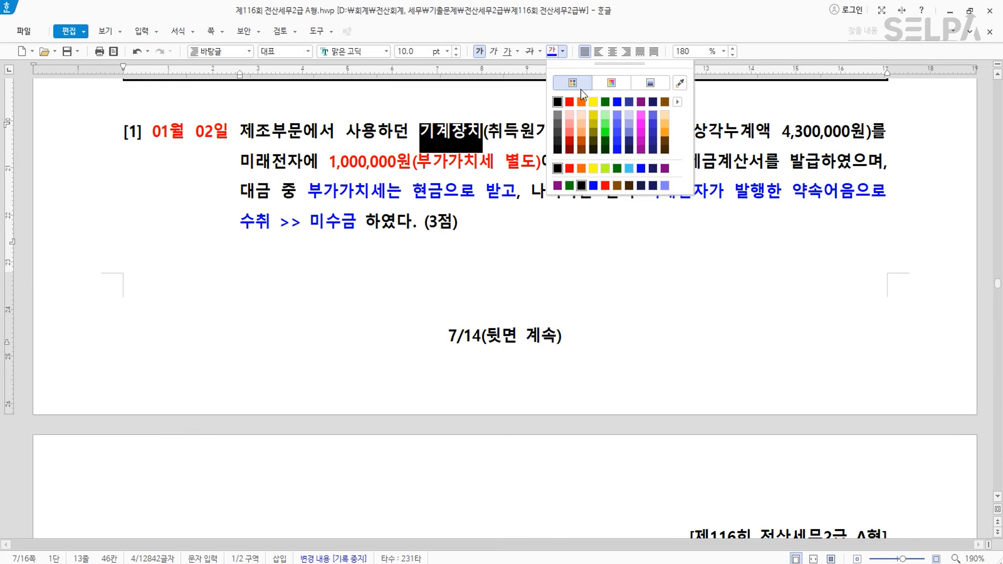
left_click(605, 101)
left_click(484, 262)
left_click_drag(310, 228, 357, 225)
left_click(551, 52)
left_click(473, 263)
- Colour 02월 12일 and 거래처에 접대를 목적으로 제공 green in question [2]
scroll(470, 272, "down", 6)
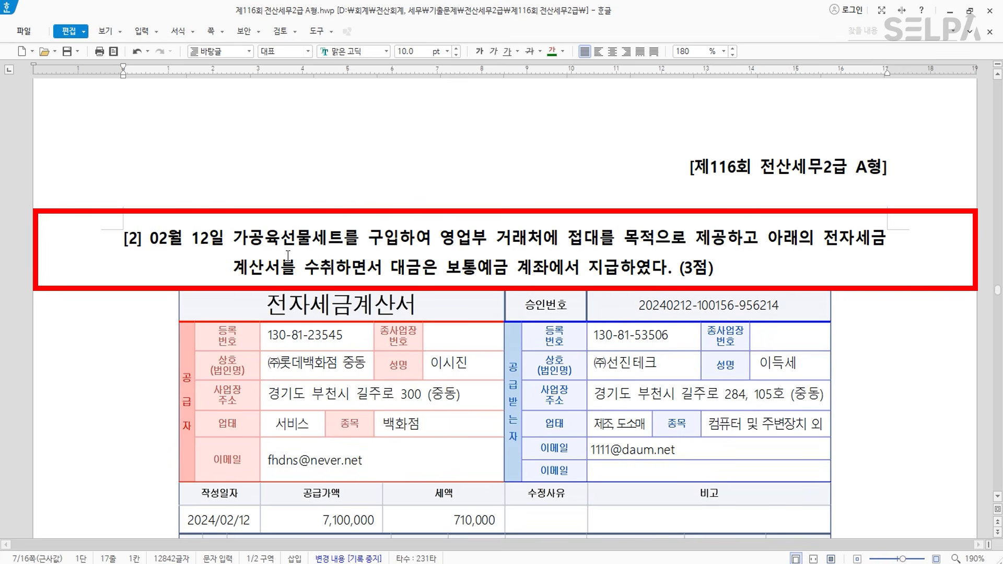
scroll(209, 252, "down", 1)
left_click_drag(150, 168, 224, 168)
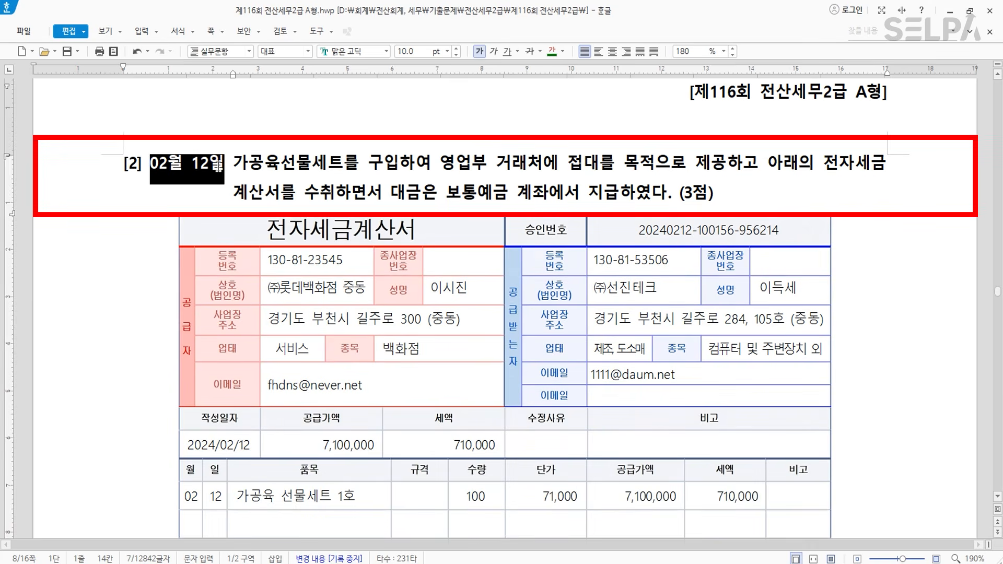
left_click(549, 54)
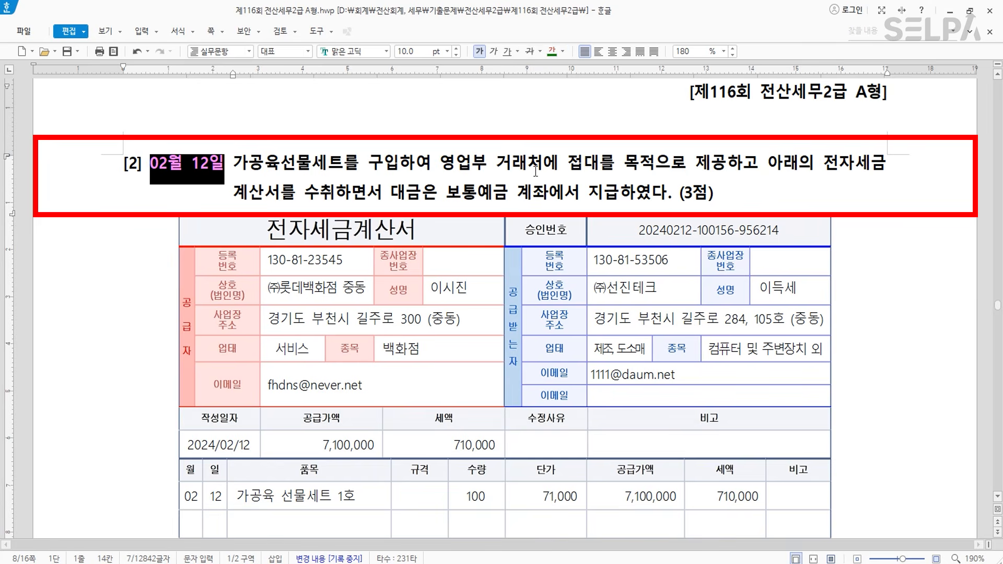
left_click_drag(495, 163, 726, 157)
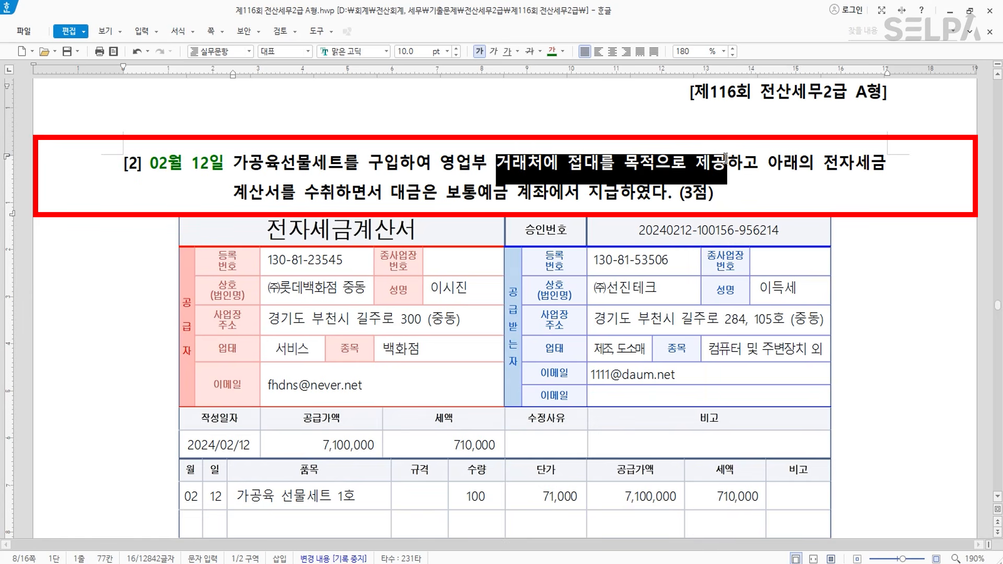
left_click(552, 54)
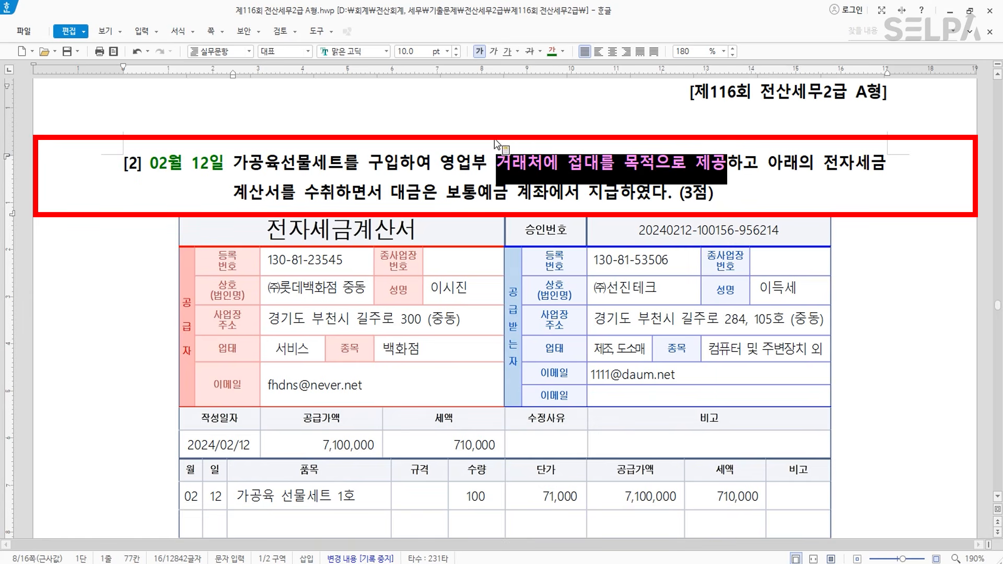
left_click(268, 235)
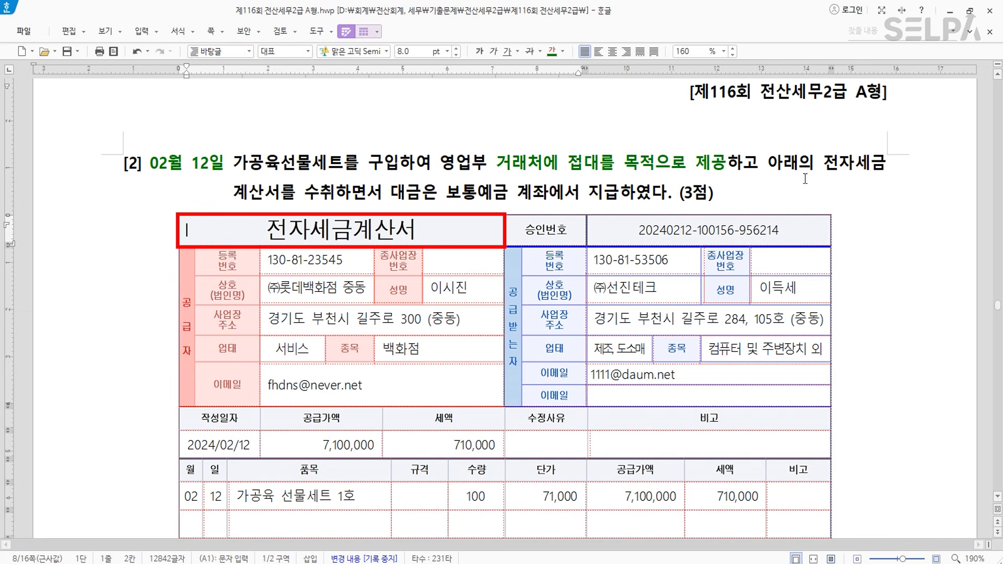
- Colour the tax-invoice receipt phrase in question [2] red
left_click_drag(837, 166, 334, 198)
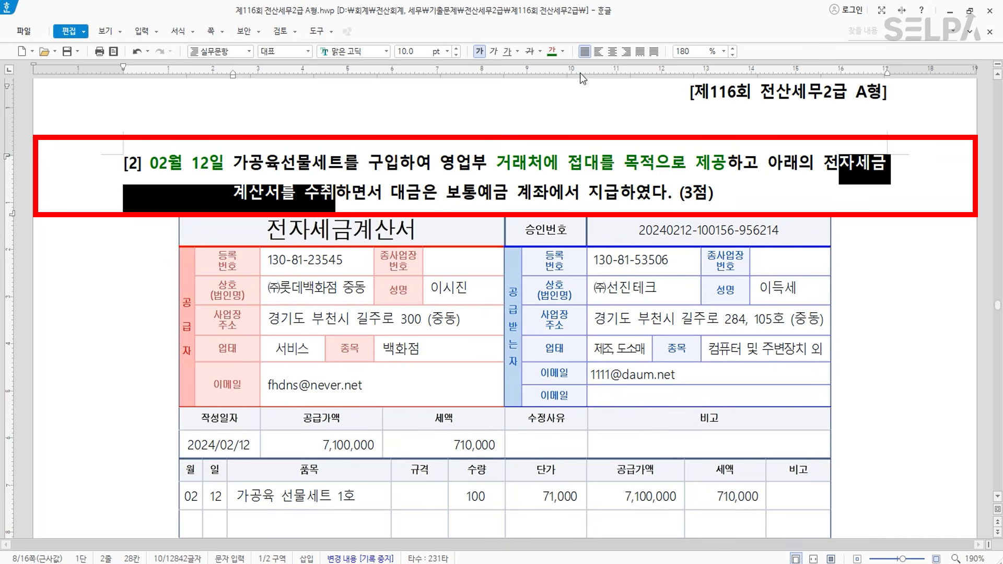
left_click(563, 51)
left_click(570, 100)
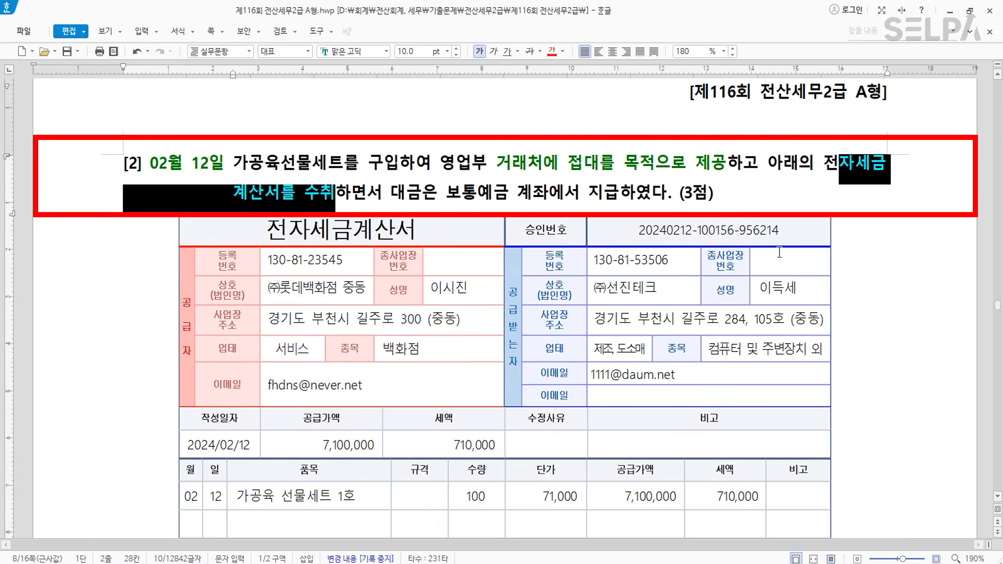
left_click(847, 236)
scroll(847, 237, "down", 3)
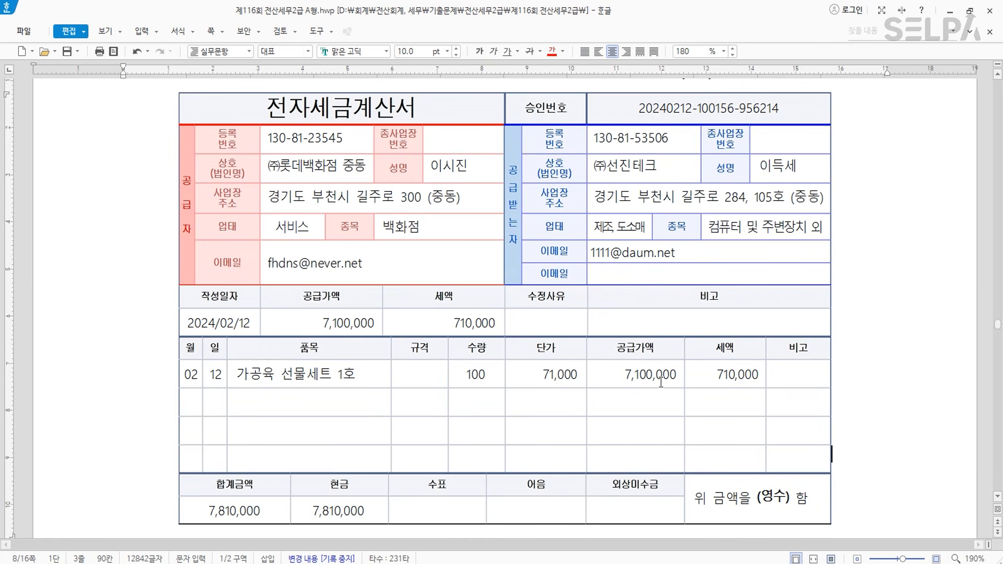
scroll(660, 382, "up", 3)
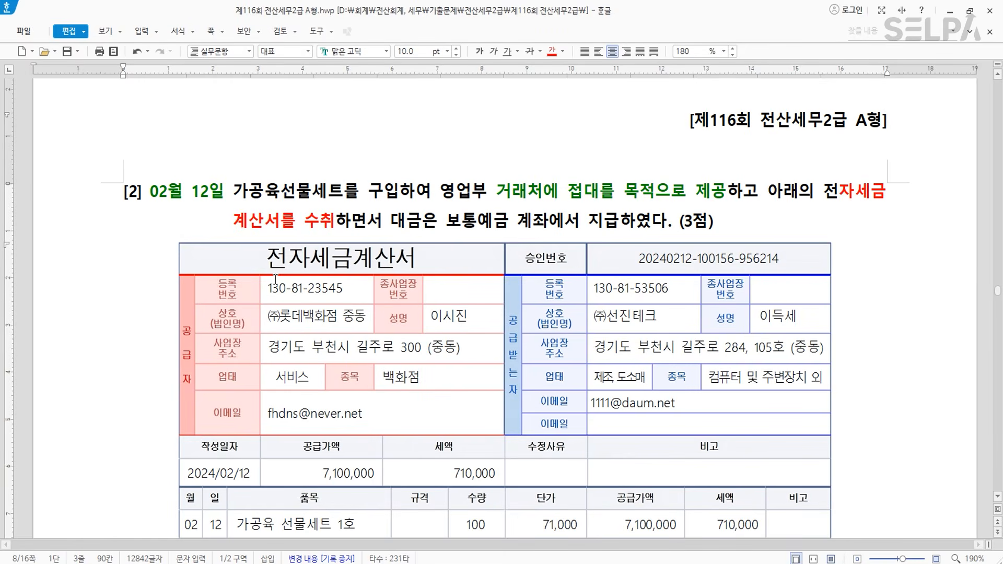
- Start a February 12 불공 (type 54) purchase row for 선물 with 7,100,000 supply value
key("alt+Tab")
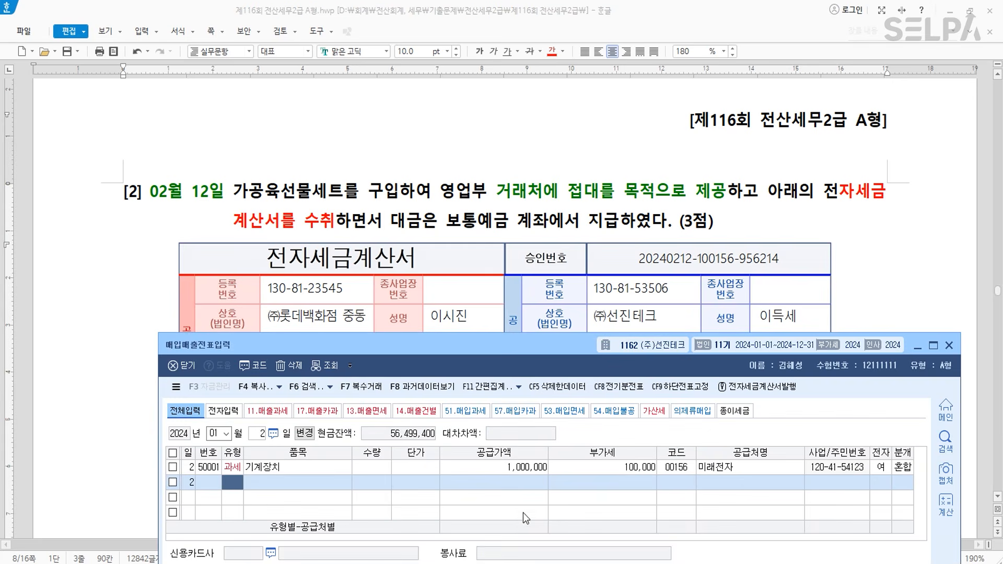
key("Escape")
key("Escape")
type("021")
key("Return")
type("12")
type("54")
key("Return")
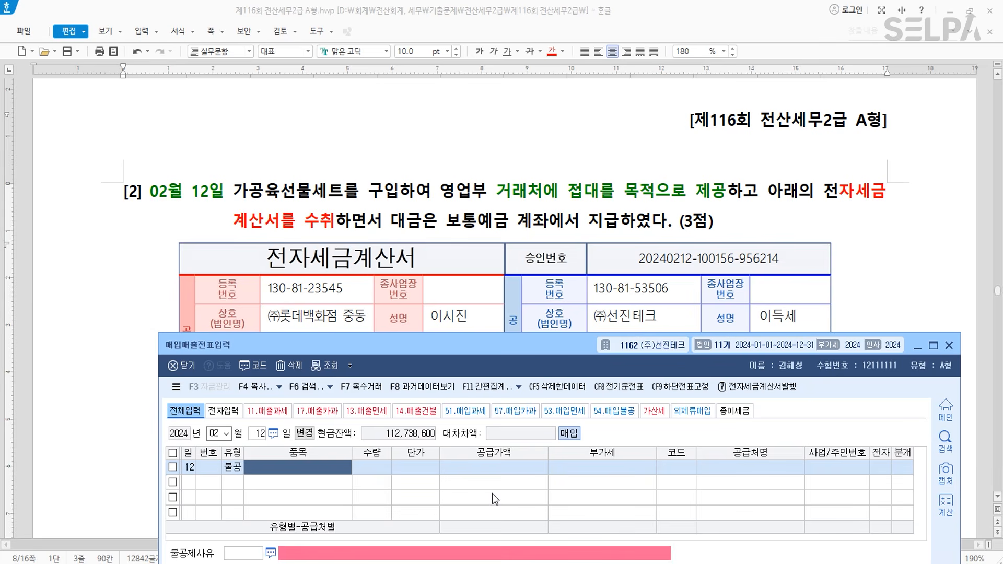
type("선물")
key("Return")
key("Return")
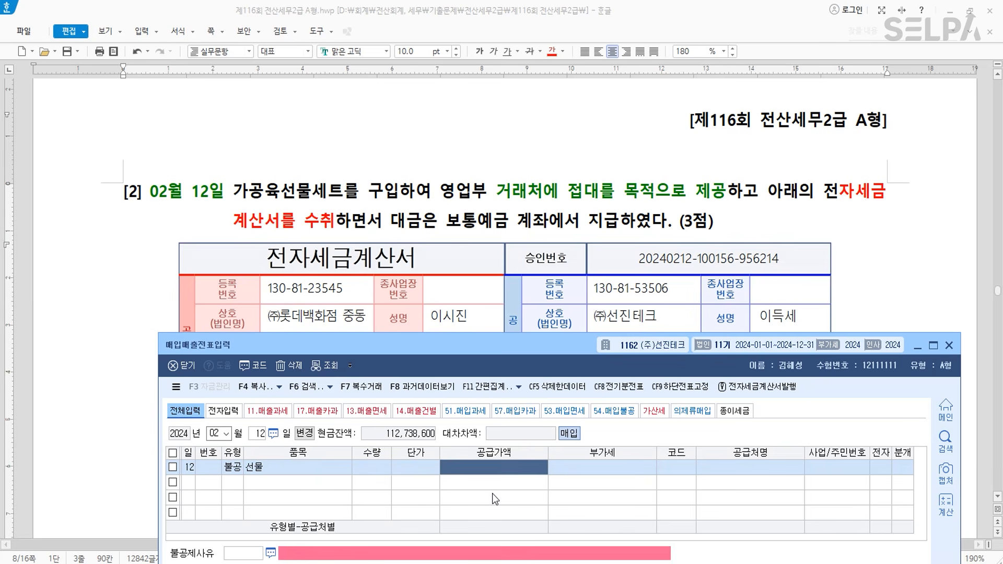
scroll(561, 259, "down", 5)
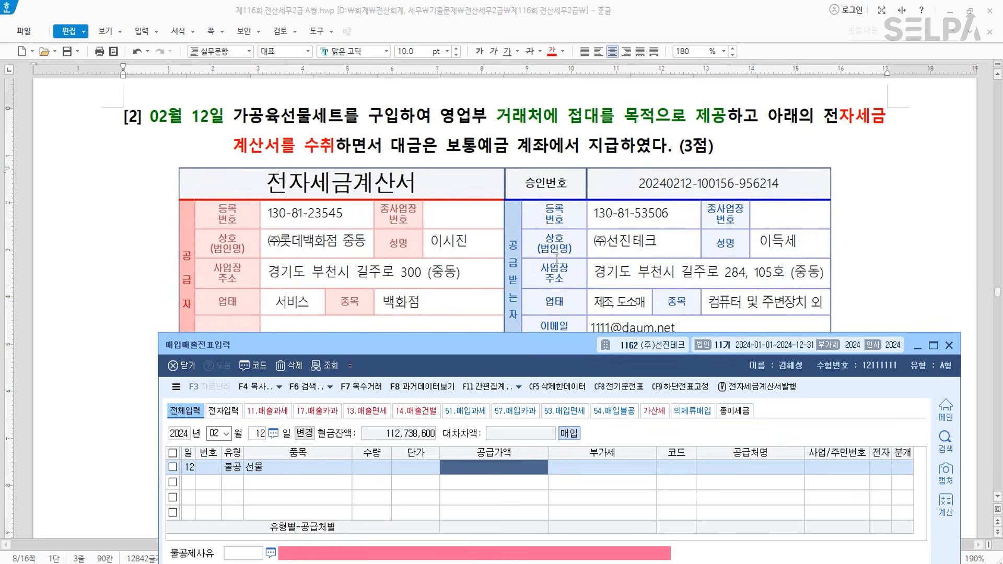
type("7100000")
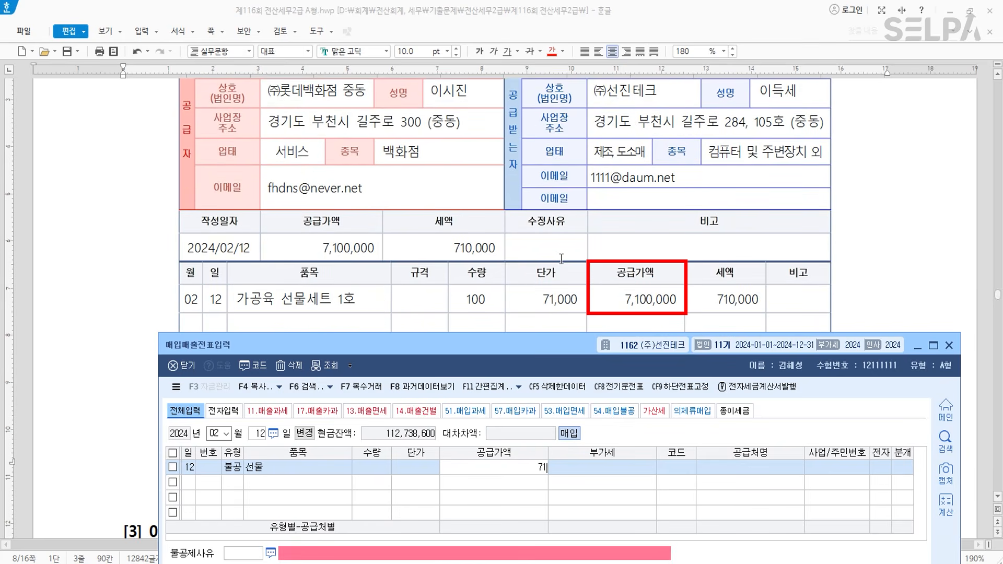
key("Return")
key("Return")
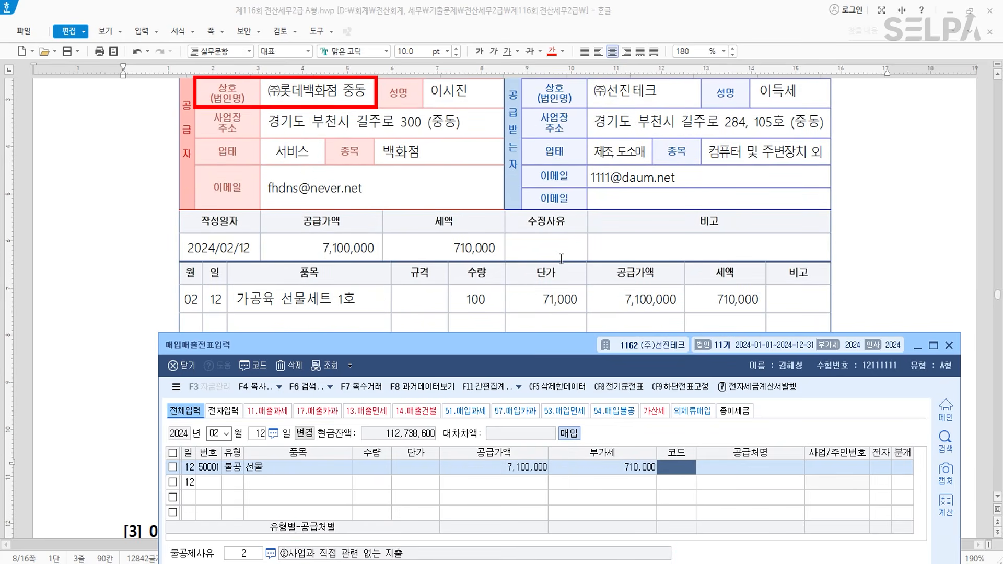
- Set supplier (주)롯데백화점 중동, electronic invoice, and non-deductible reason 4
type("롯데")
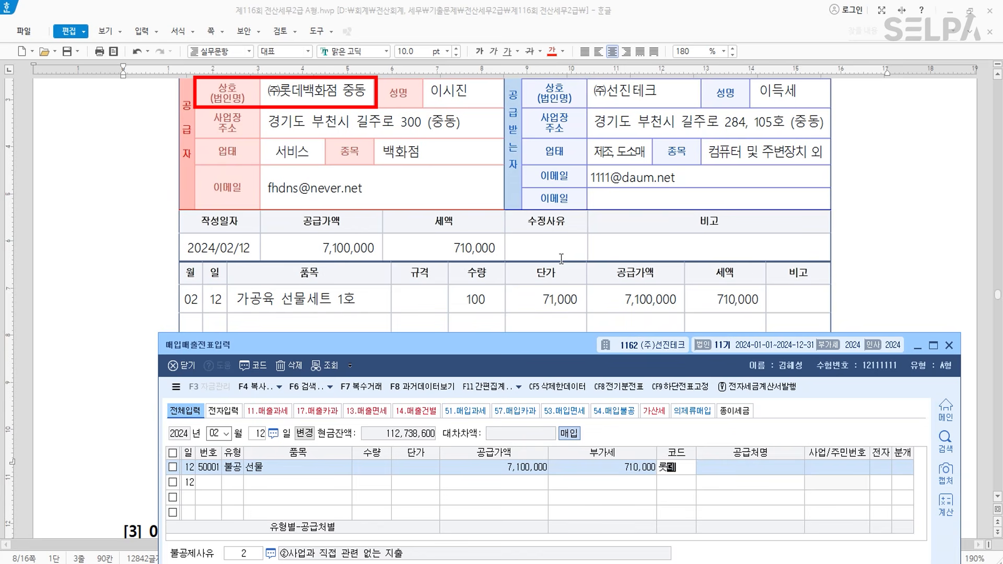
key("Return")
key("Return")
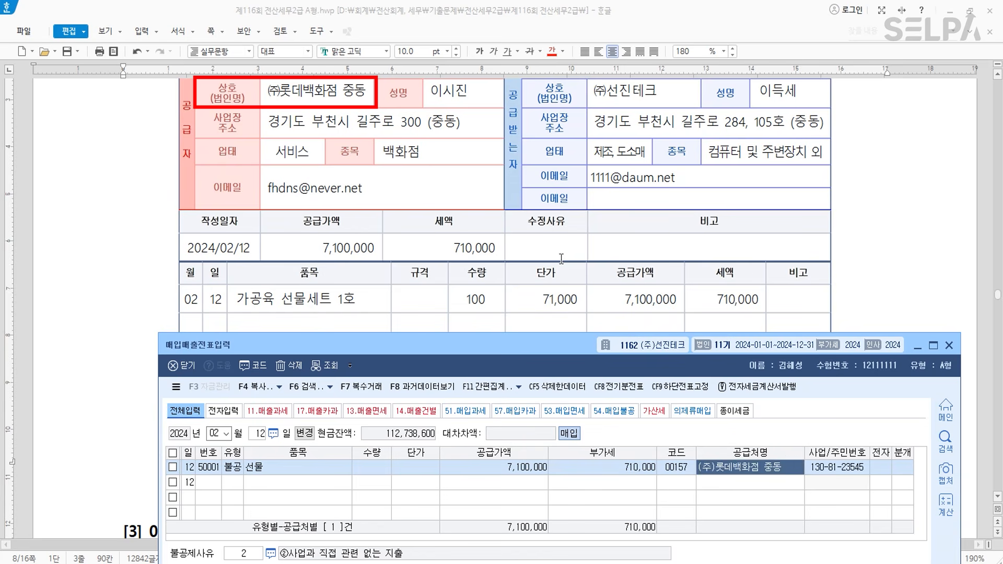
key("Return")
key("1")
key("Return")
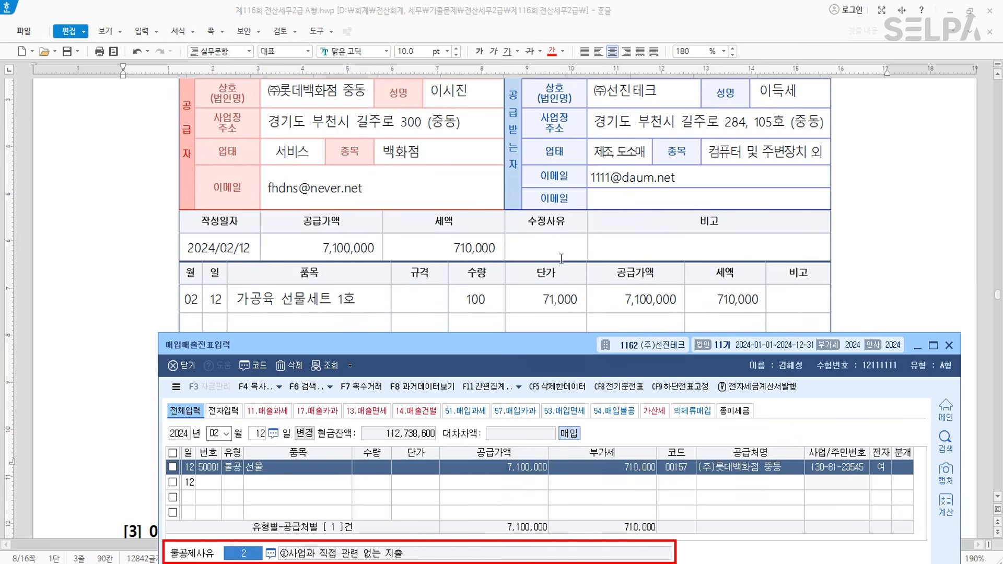
type("4")
key("Return")
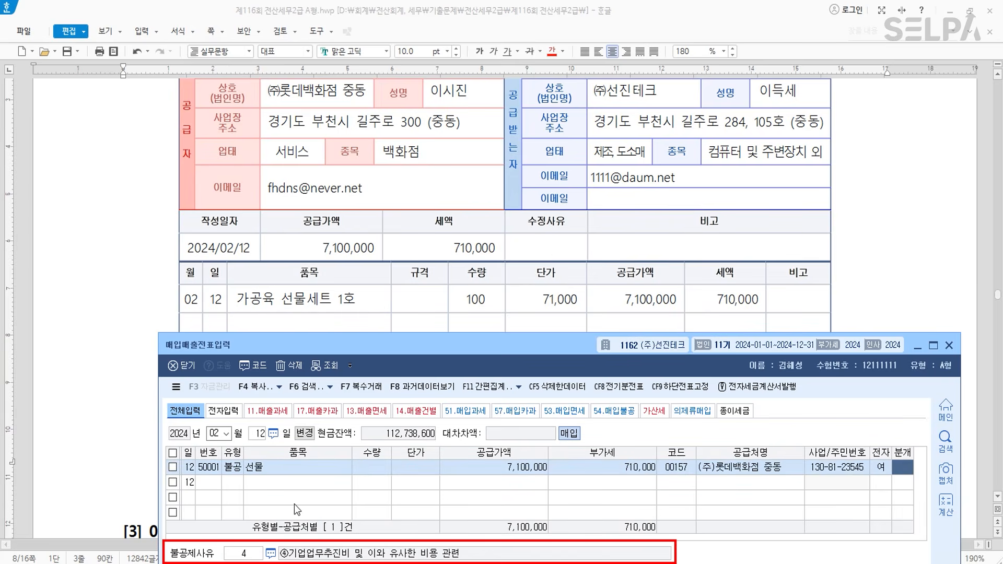
left_click(256, 558)
left_click(904, 464)
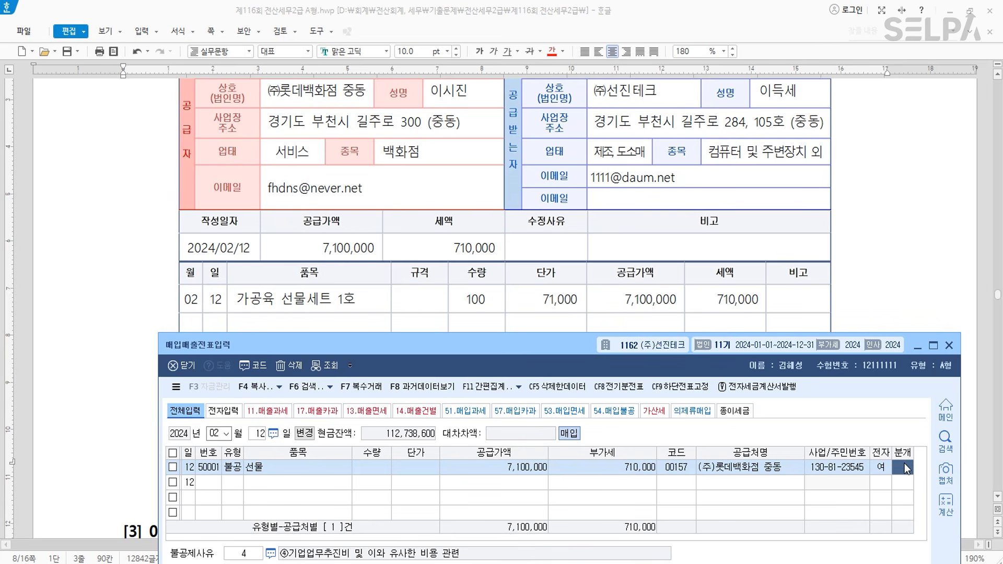
- Choose 혼합, then debit 0813 기업업무추진비 and credit 0103 보통예금, each 7,810,000
type("3")
scroll(616, 224, "down", 3)
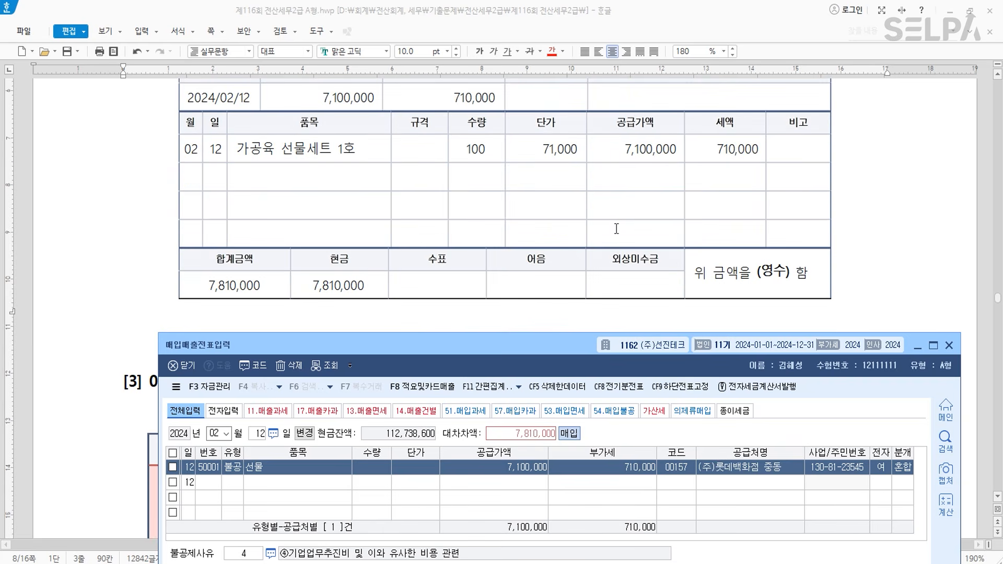
scroll(366, 281, "up", 6)
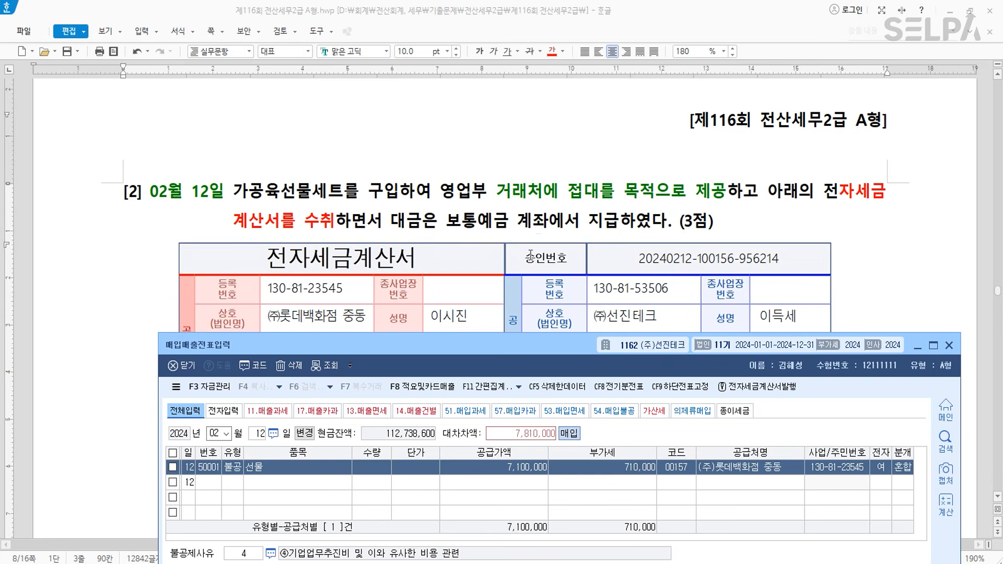
scroll(530, 290, "down", 1)
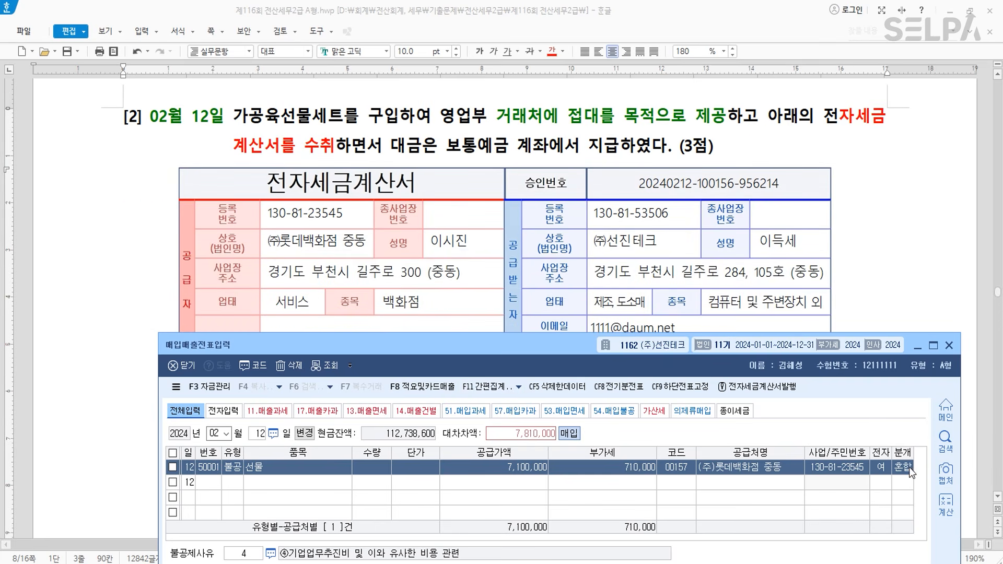
left_click_drag(541, 343, 540, 159)
left_click(212, 439)
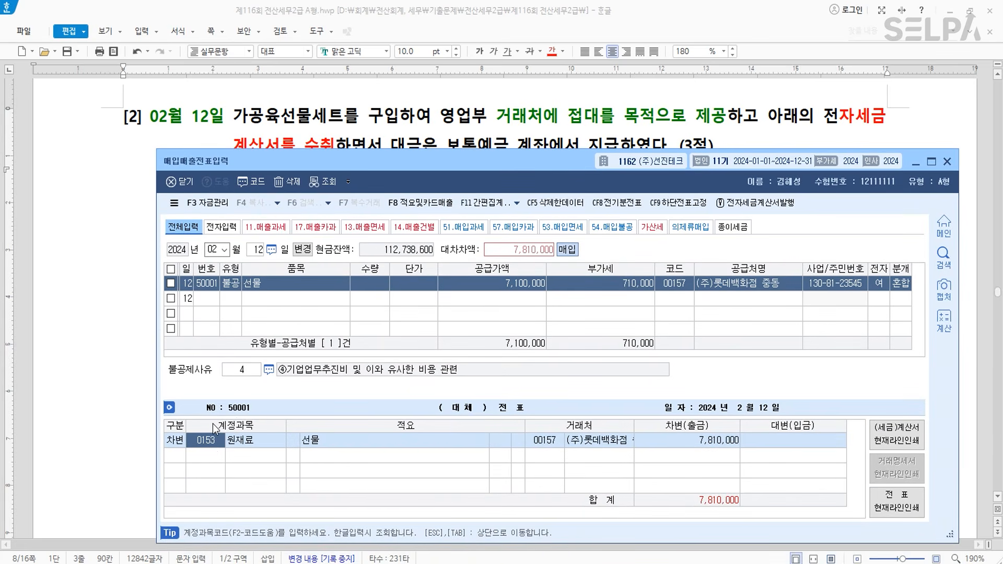
type("813")
key("Return")
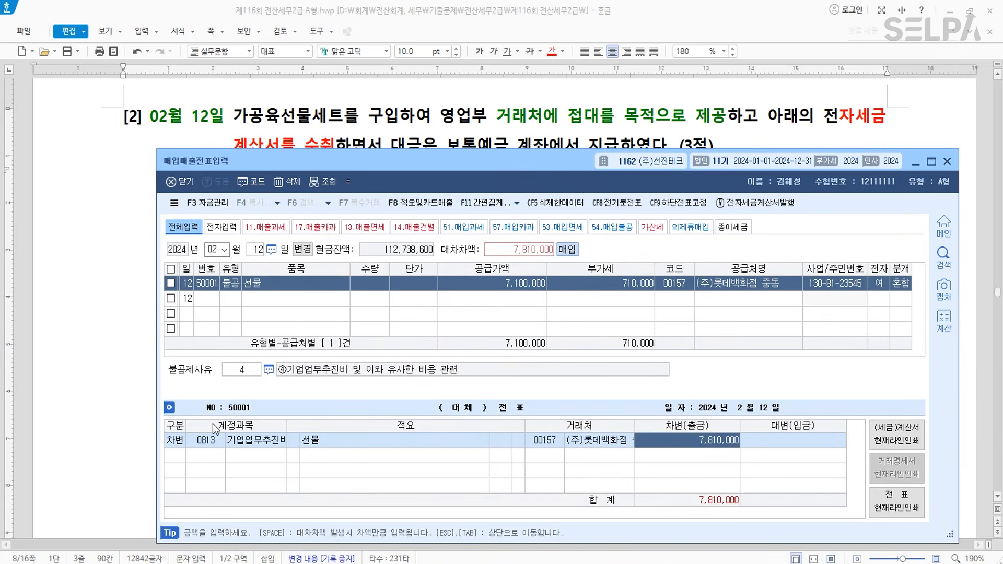
key("Return")
type("4103")
key("Return")
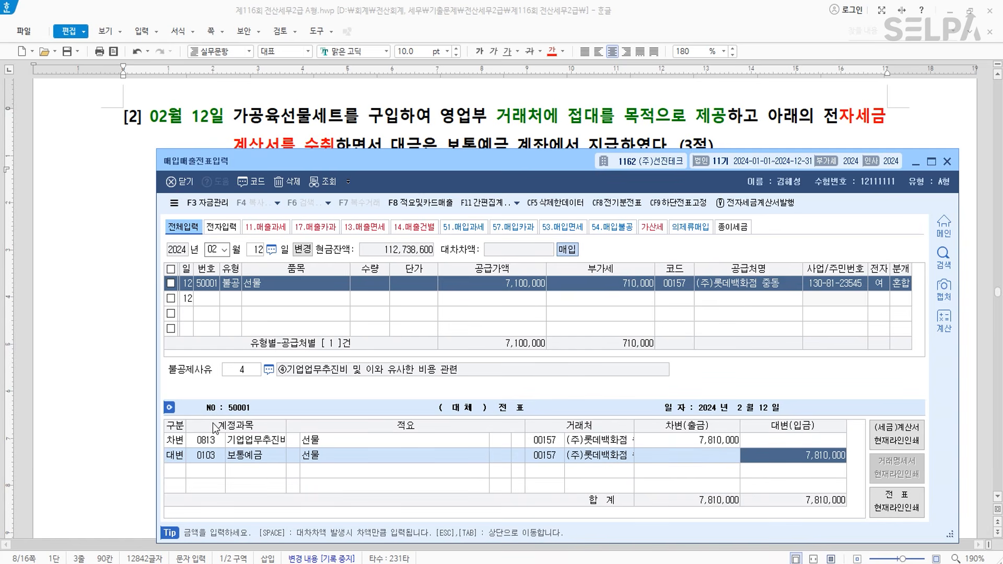
key("Return")
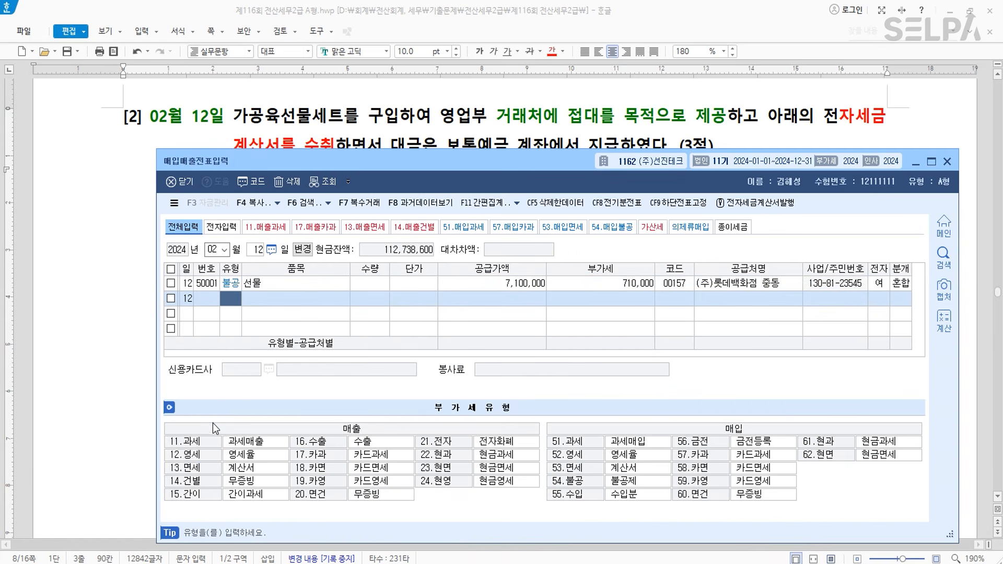
- Colour 보통예금 계좌에서 지급 red in question [2] and check the 7,810,000 amount
left_click_drag(500, 166, 485, 350)
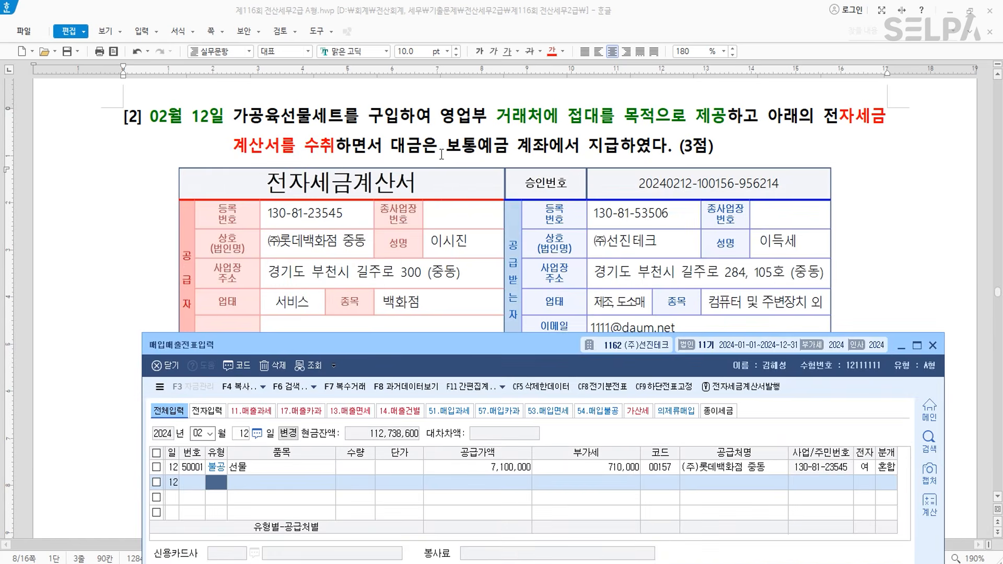
left_click(444, 152)
left_click_drag(444, 152, 626, 146)
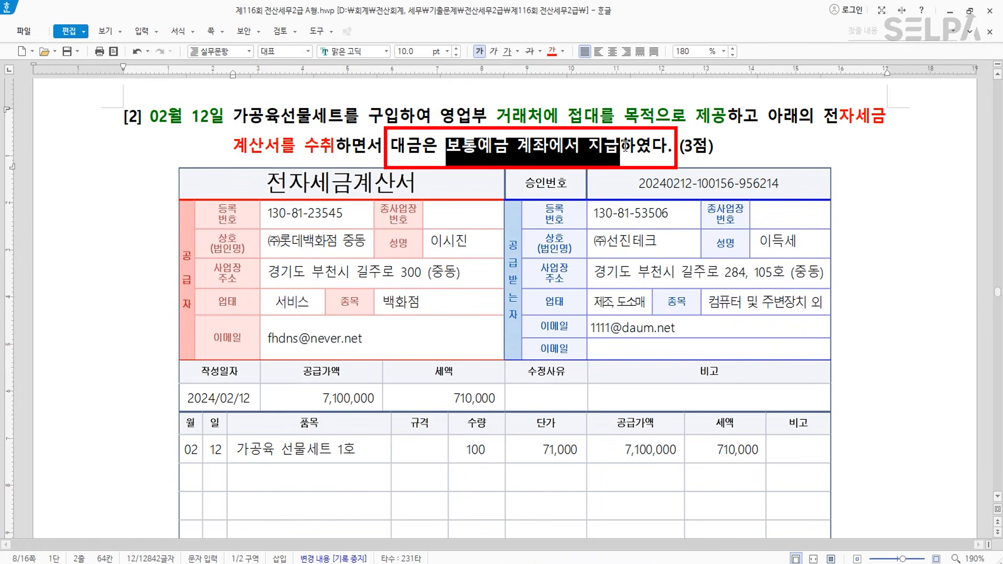
left_click(551, 51)
scroll(301, 469, "down", 5)
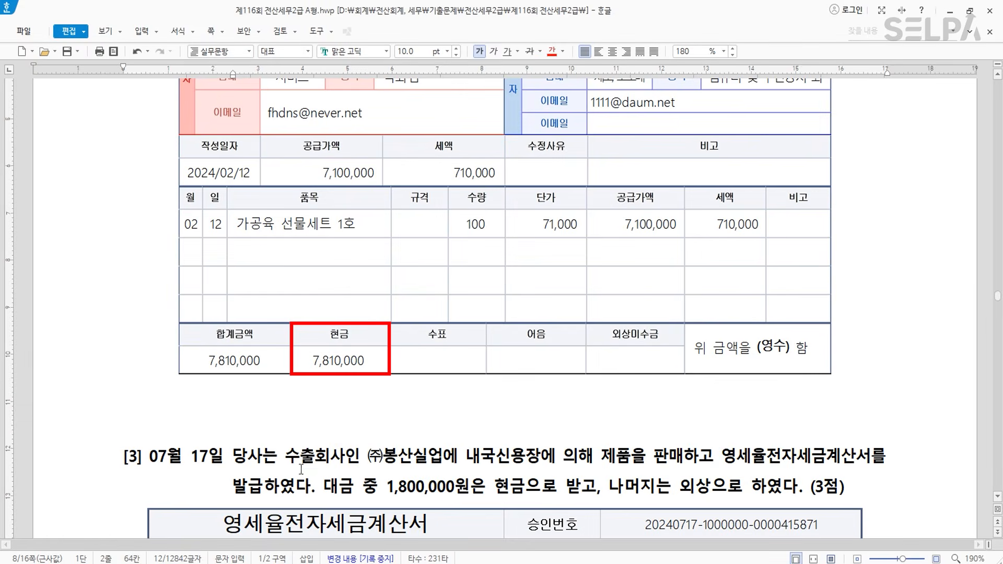
left_click(347, 336)
left_click(338, 360)
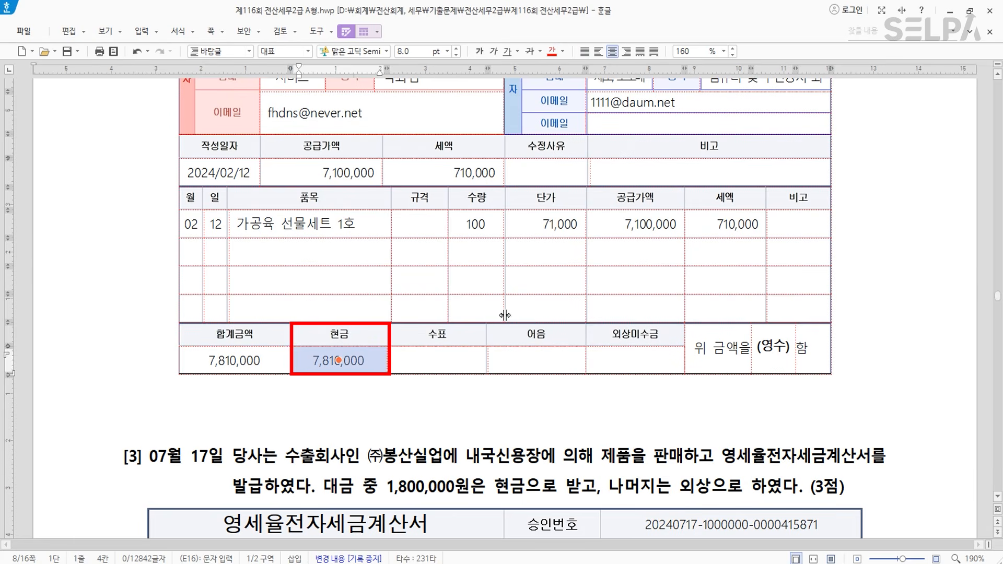
scroll(505, 315, "up", 8)
key("ctrl")
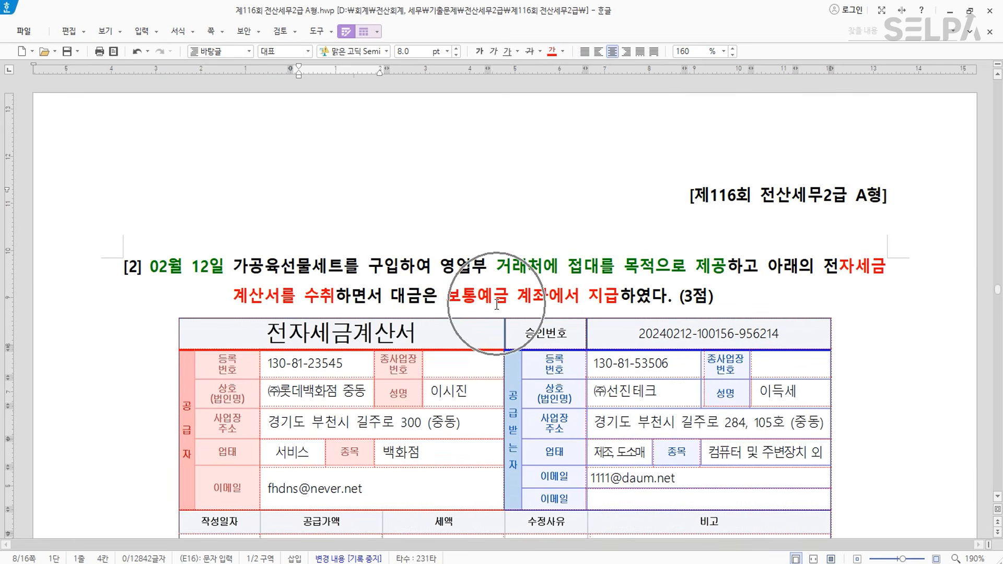
key("ctrl")
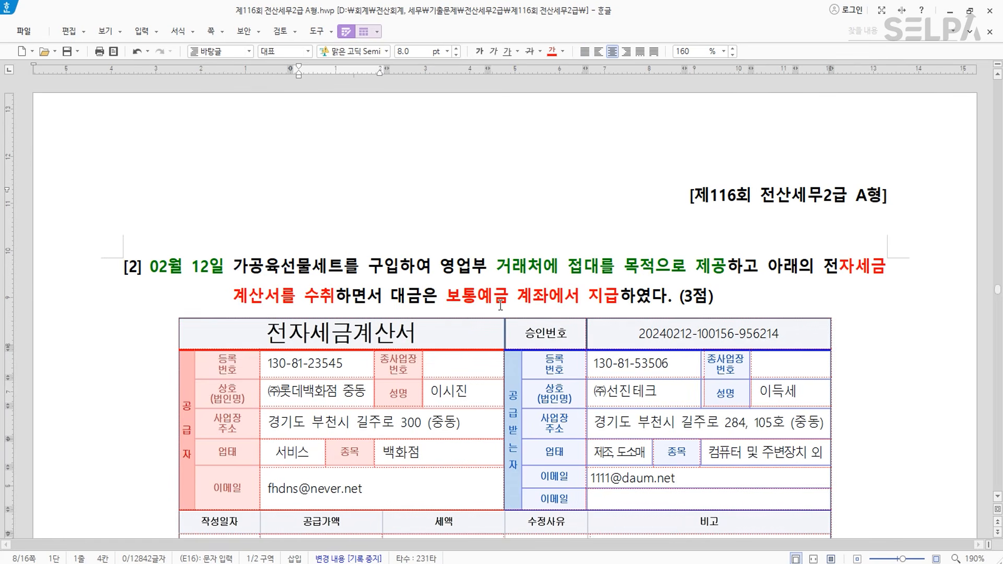
scroll(500, 305, "down", 12)
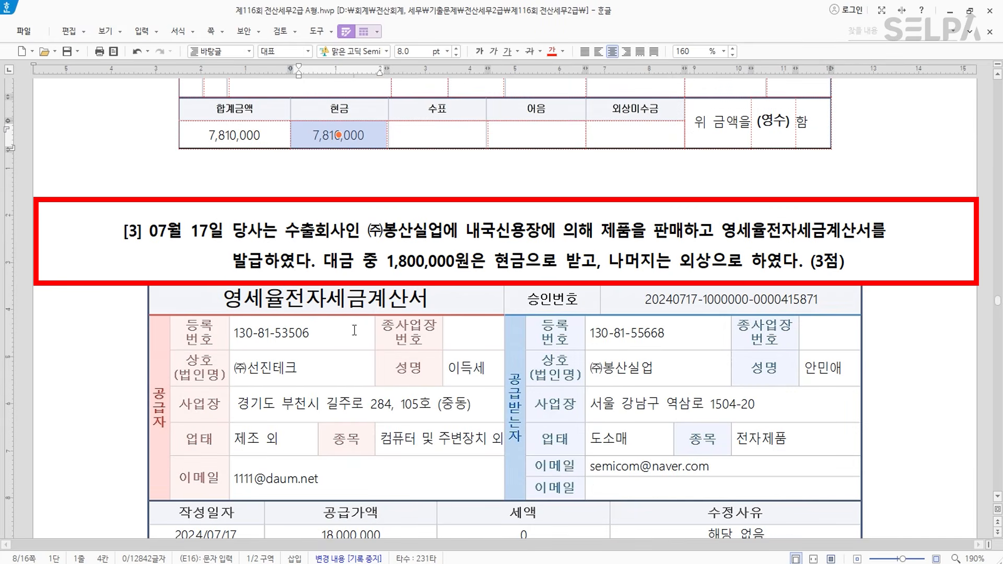
- Colour 07월 17일 and 영세율전자세금계산서 red in question [3]
left_click_drag(148, 230, 220, 226)
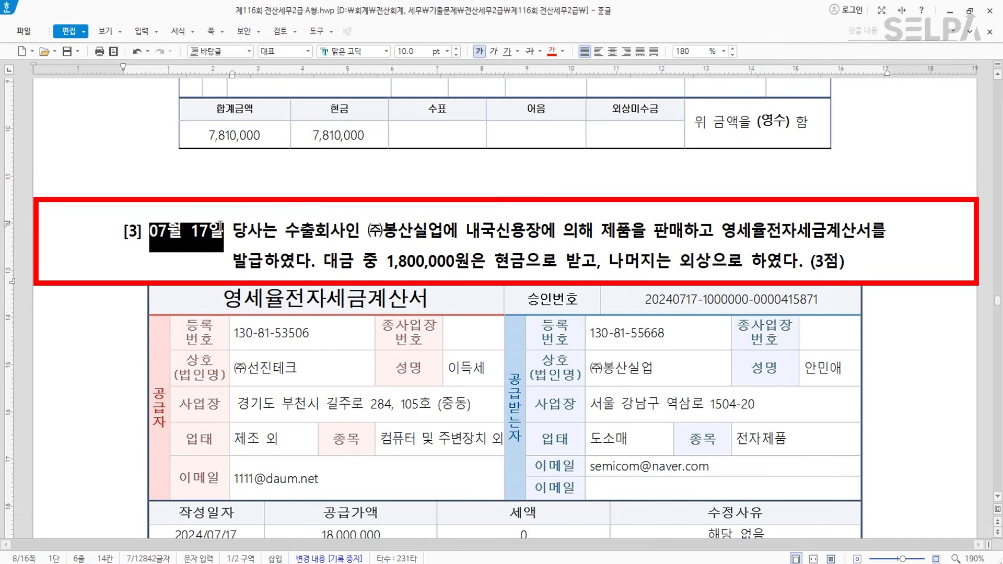
left_click(552, 51)
left_click(489, 241)
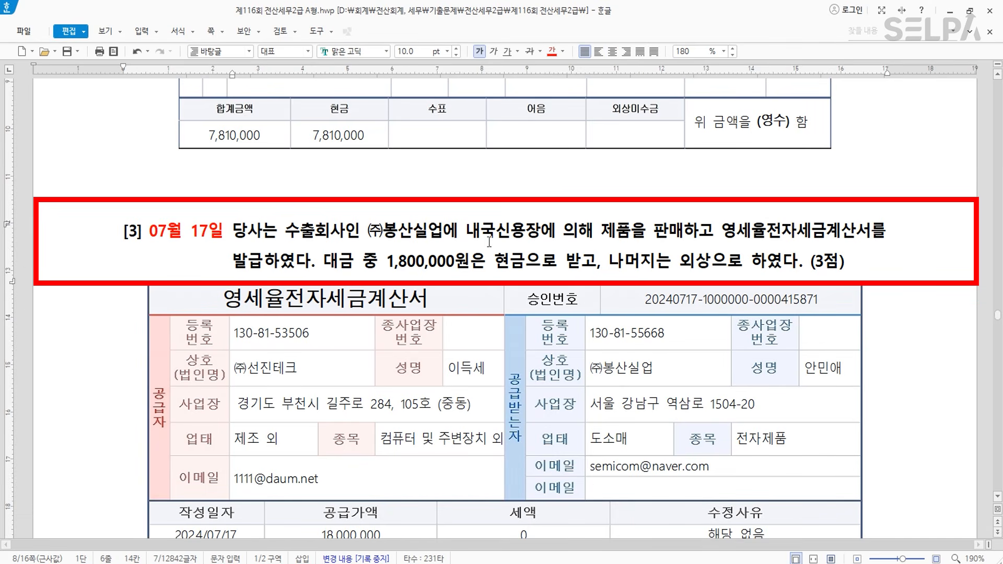
left_click_drag(722, 231, 870, 229)
left_click(552, 52)
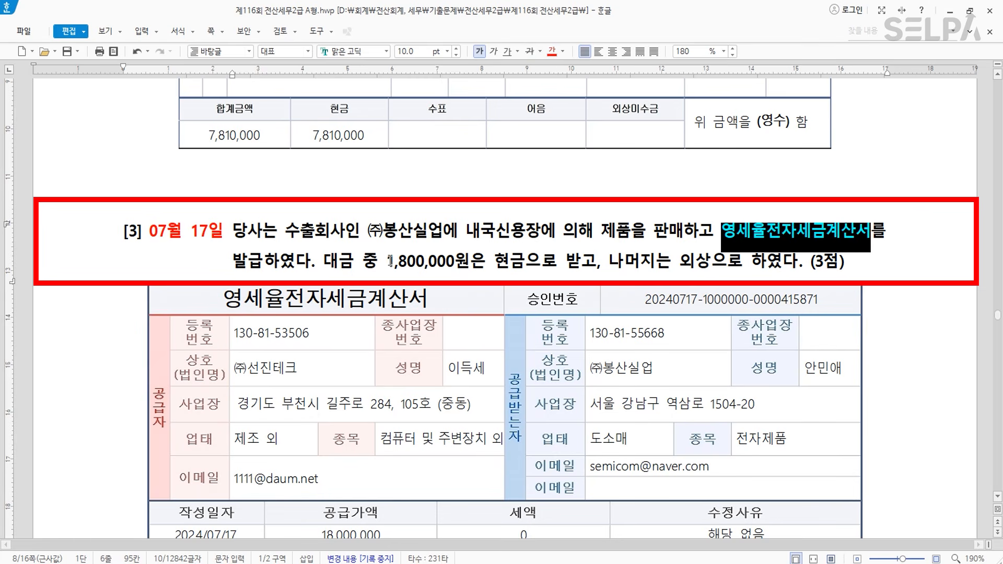
key("ctrl")
scroll(627, 274, "down", 3)
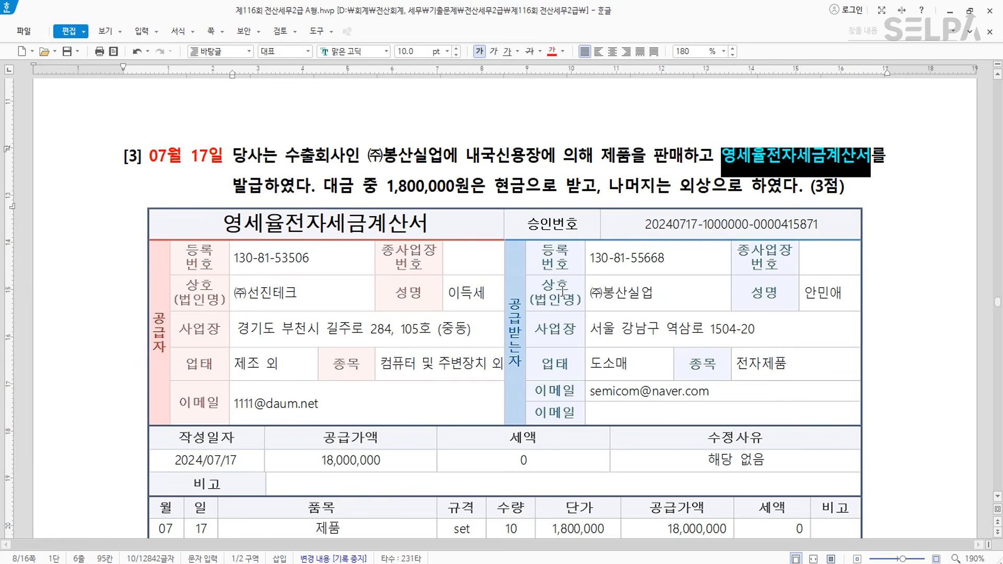
scroll(562, 290, "down", 3)
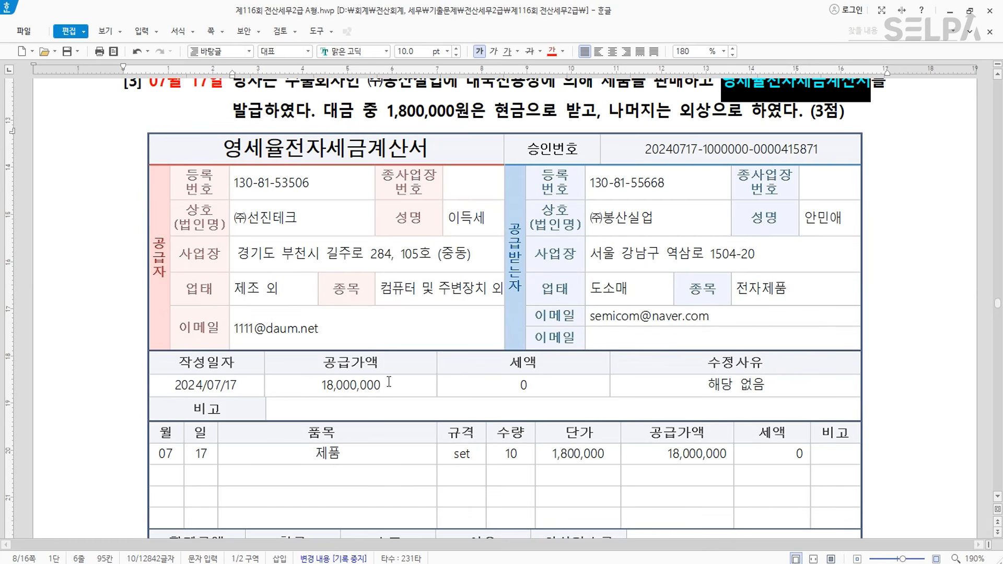
scroll(389, 382, "up", 3)
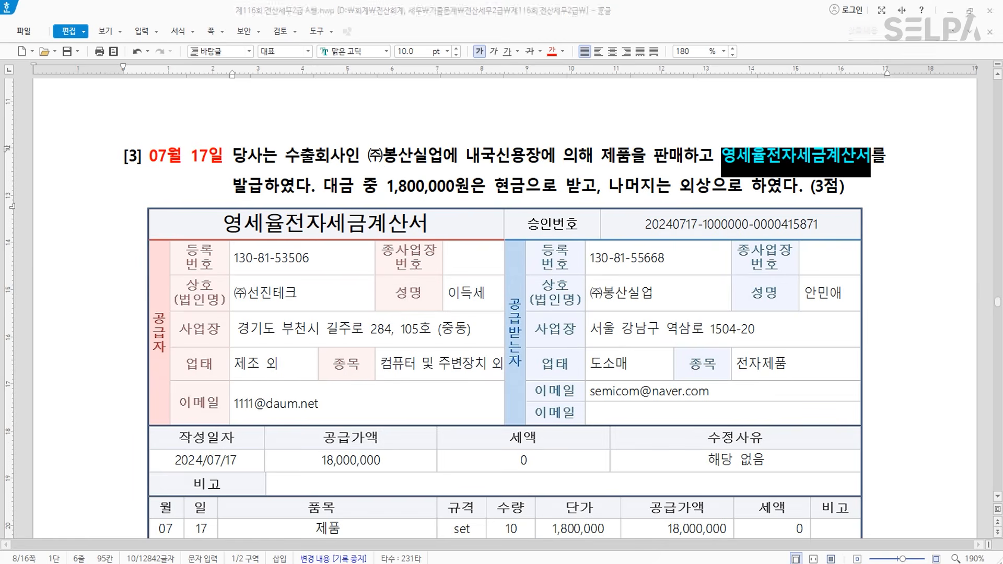
key("Escape")
key("Escape")
- Start a July 17 type 12 영세 sale row for 제품 at 18,000,000
type("7")
key("Return")
type("17")
key("Return")
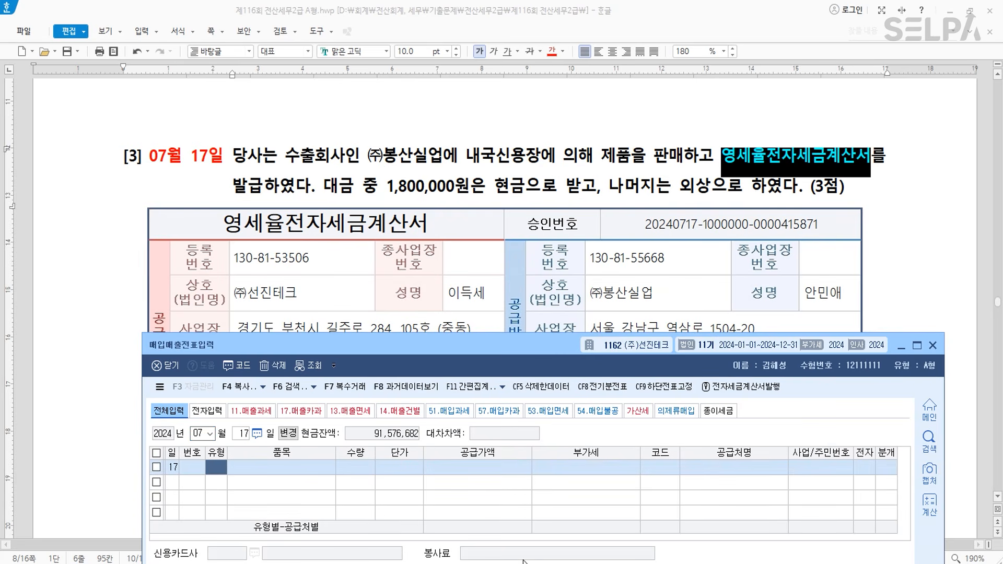
type("12")
key("Return")
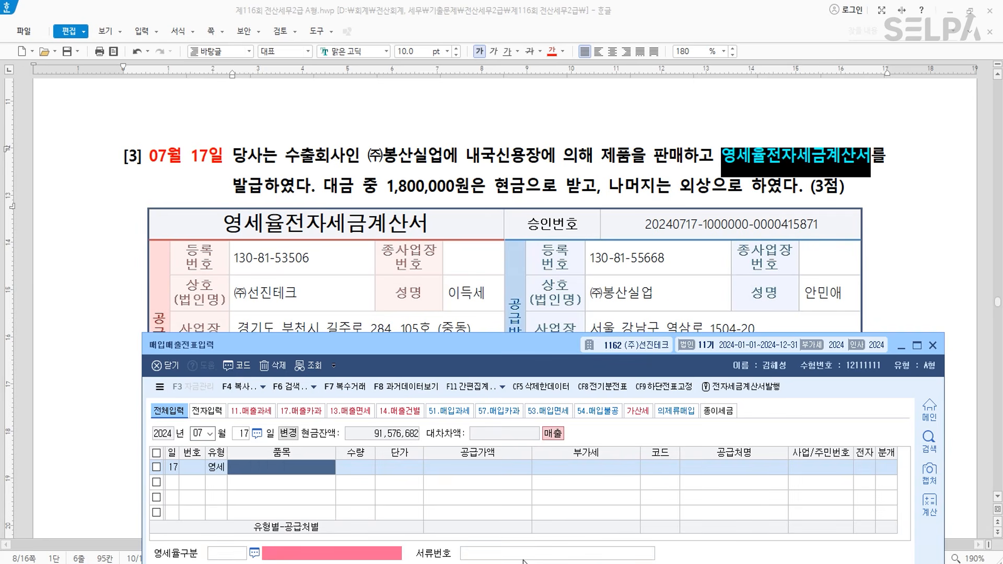
type("제품")
key("Return")
key("Return")
key("Return")
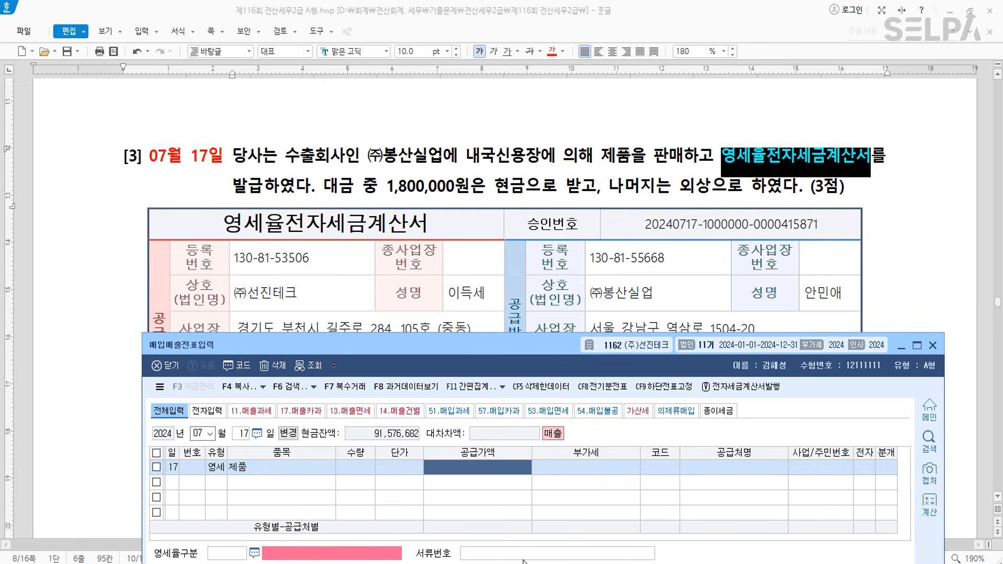
type("18000000")
key("Return")
key("Return")
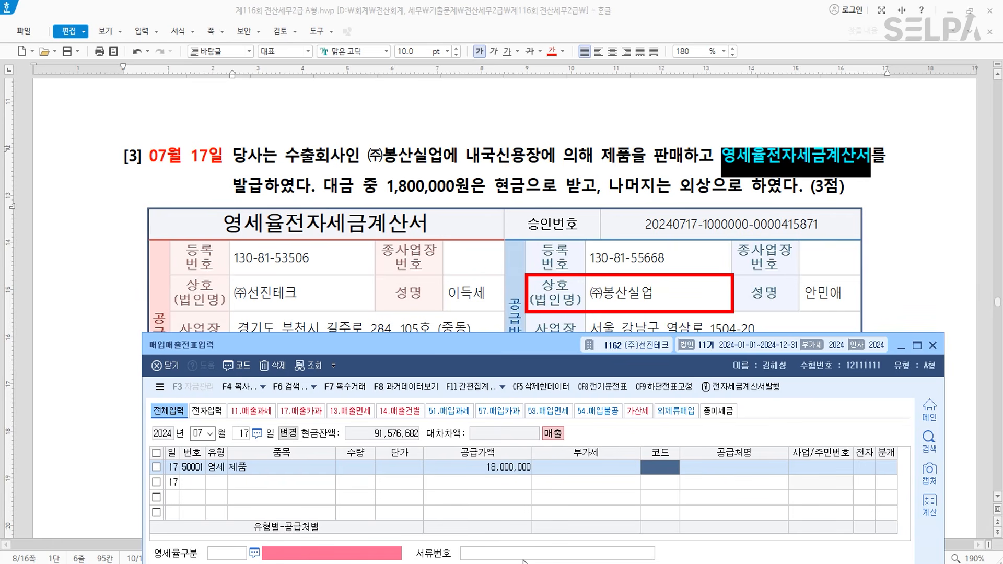
- Set customer (주)봉산실업, zero-rate category 3, and 혼합 journal type
type("봉산")
key("Return")
key("Return")
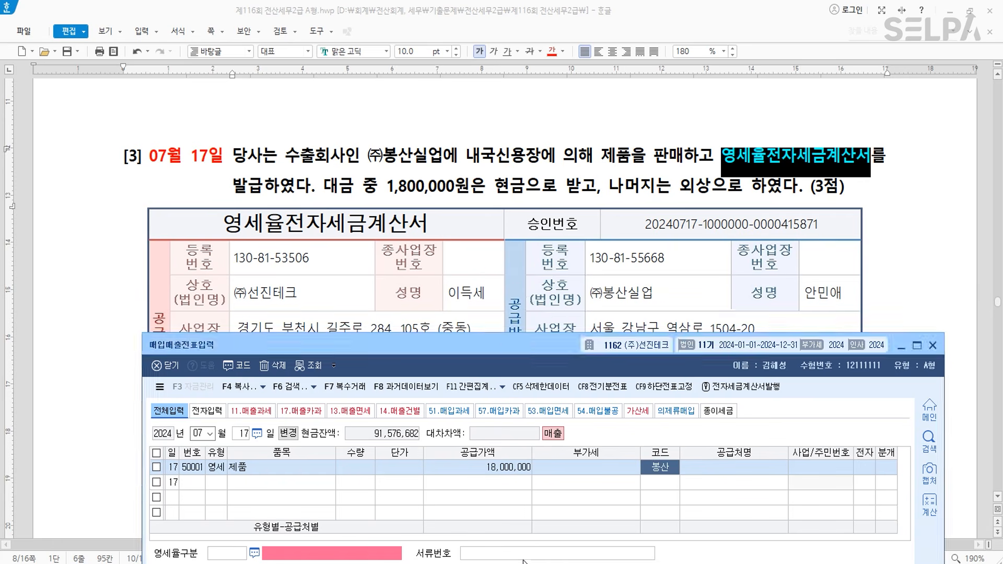
key("Return")
type("1")
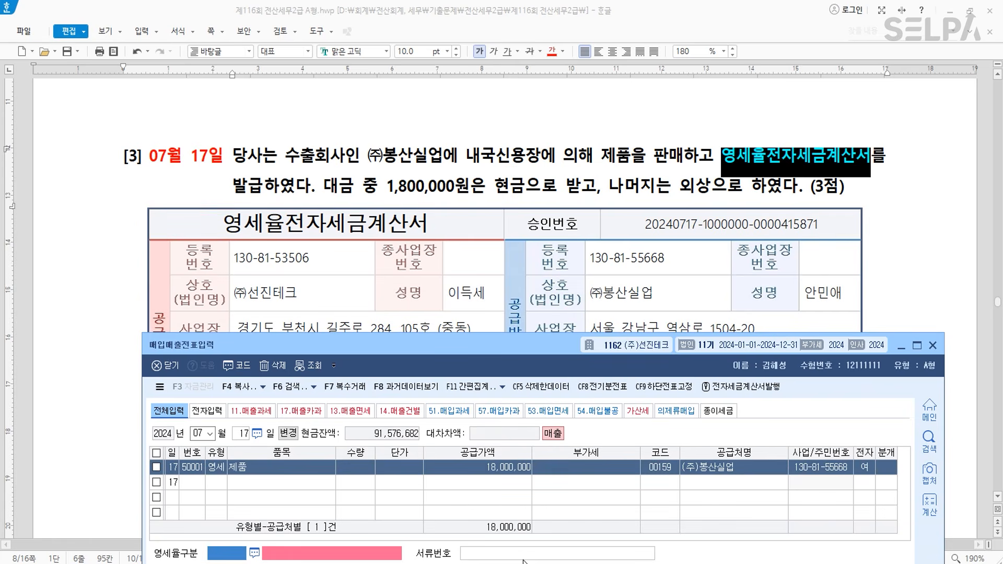
type("3")
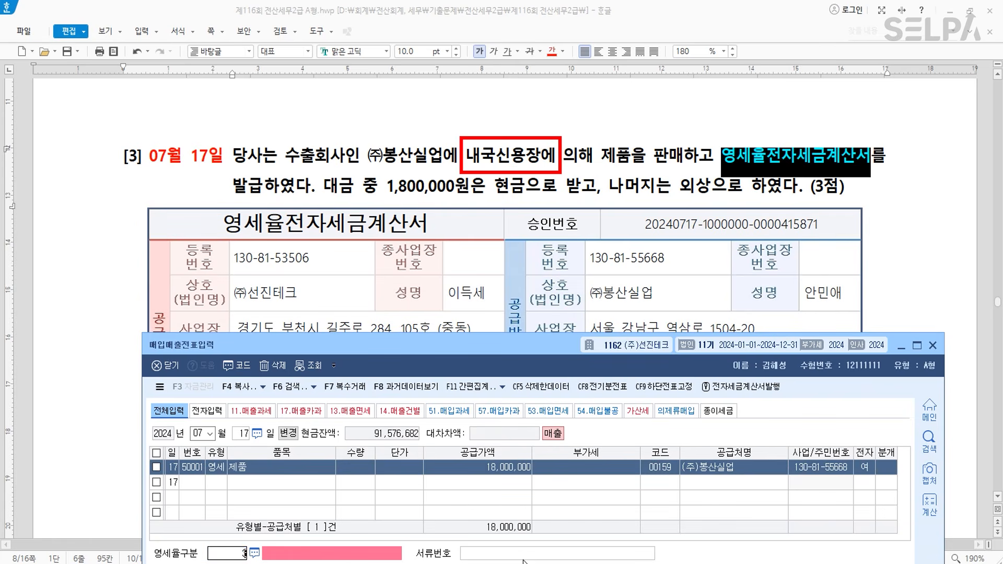
key("Return")
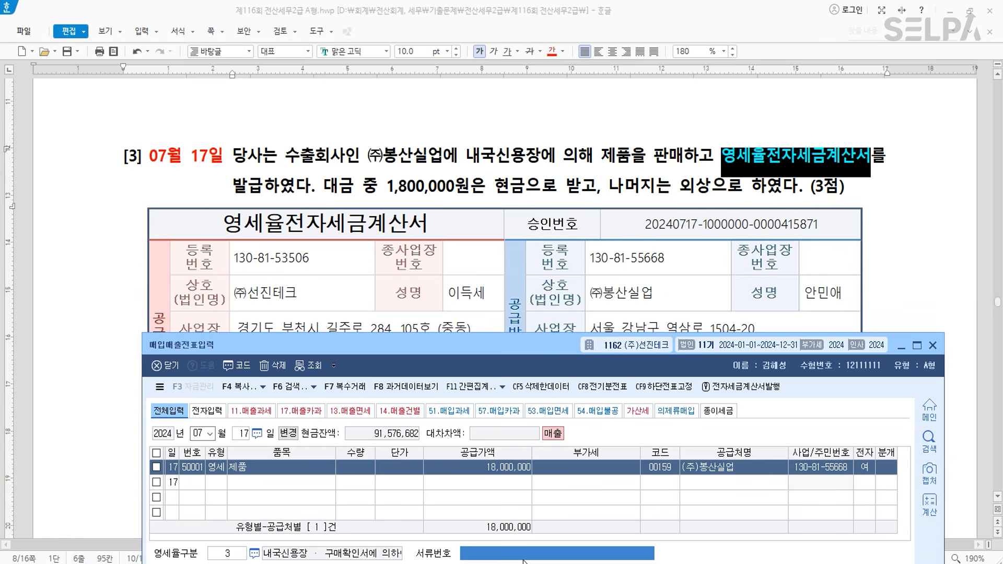
key("Return")
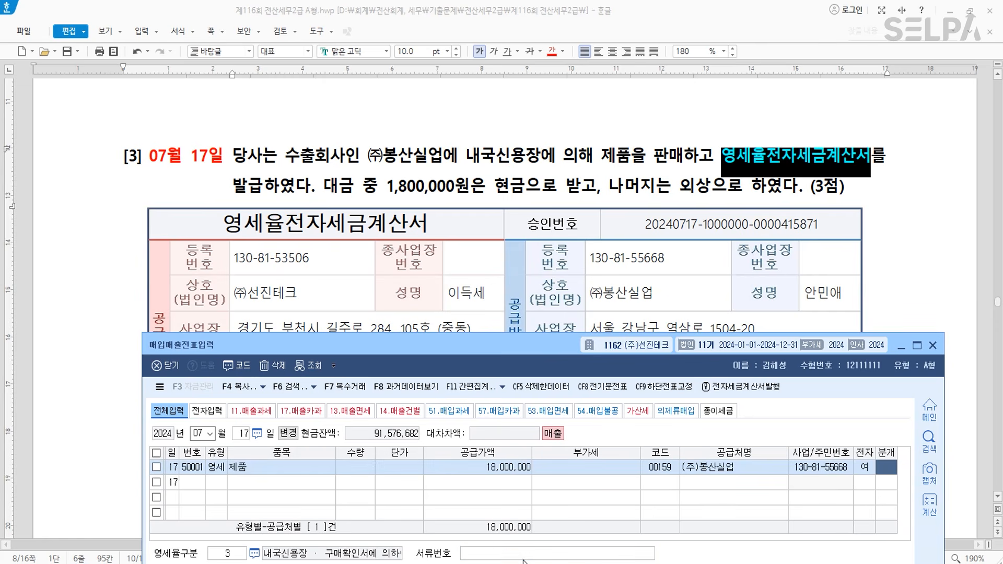
key("3")
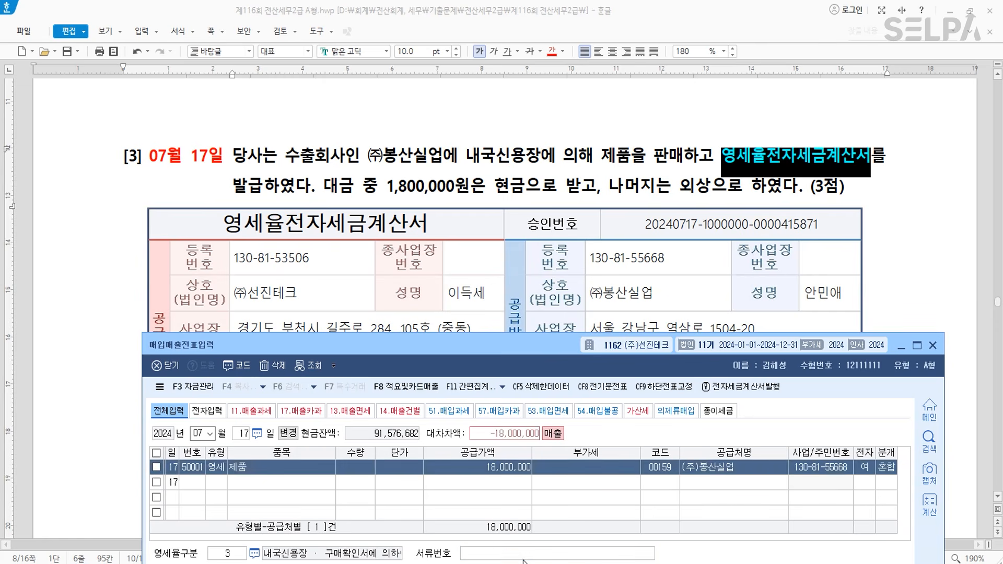
- Debit 0101 현금 1,800,000 and 0108 외상매출금 16,200,000 against the 제품매출 credit
left_click_drag(505, 350, 501, 226)
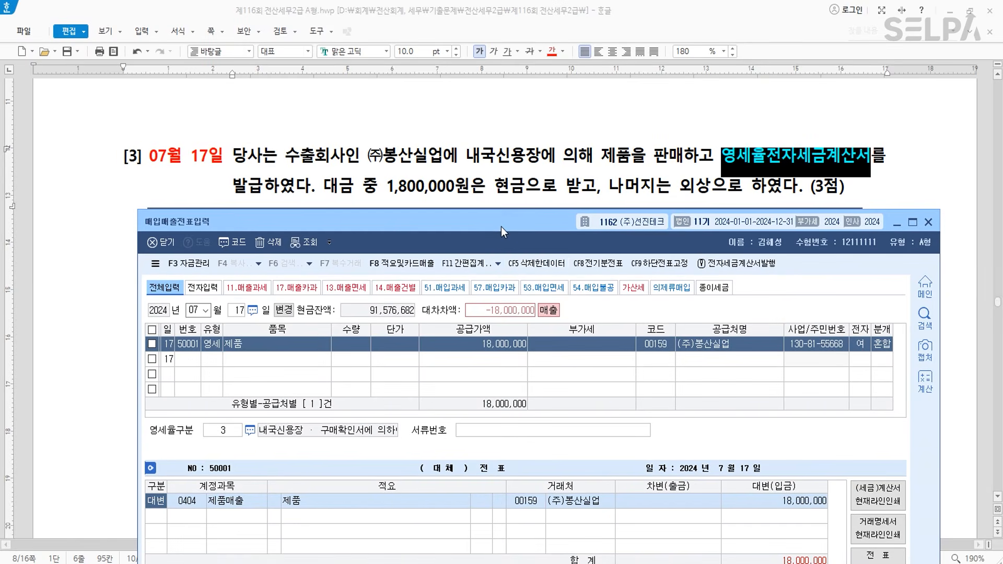
key("Down")
type("3")
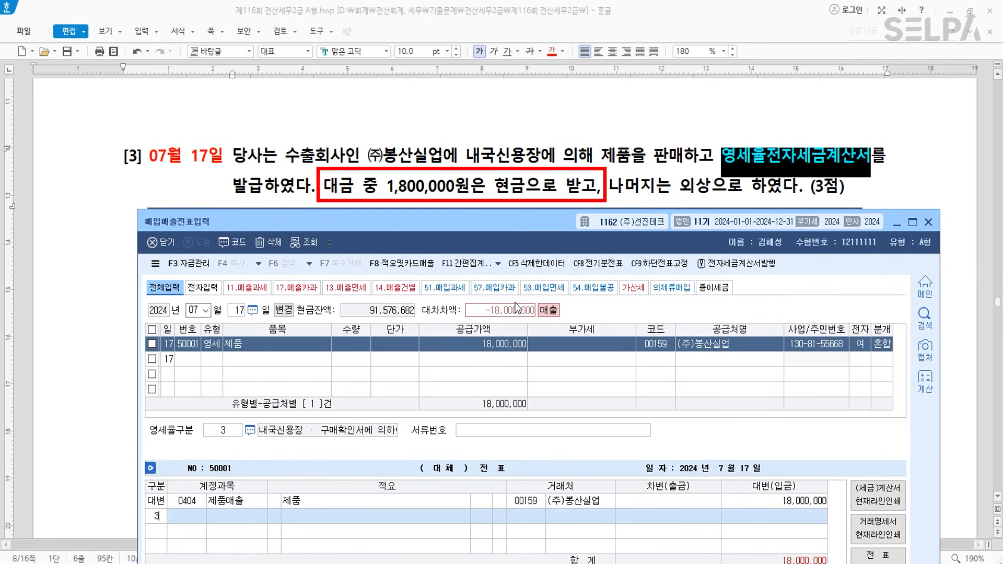
key("Return")
type("101")
key("Return")
type("1800000")
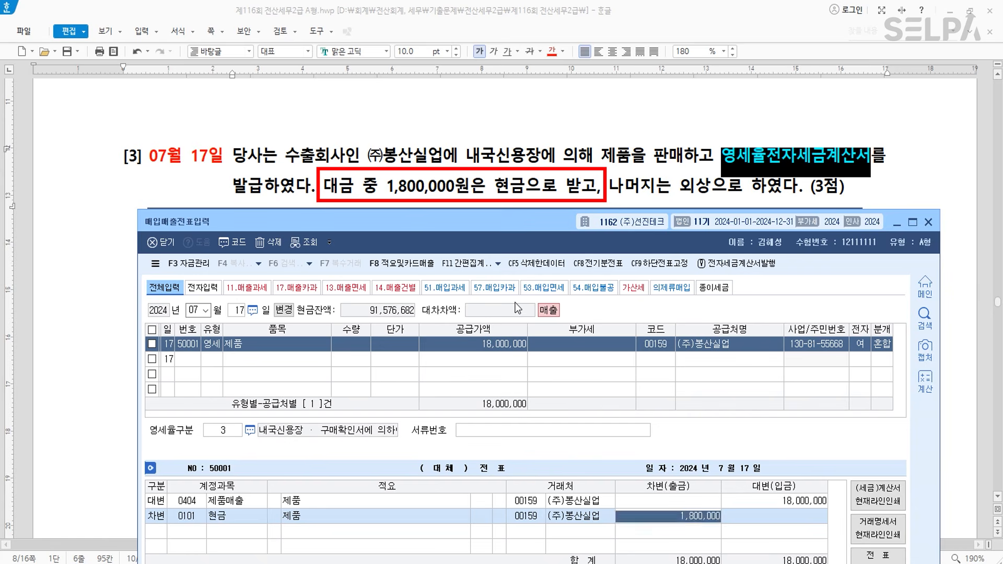
key("Return")
type("108")
key("Return")
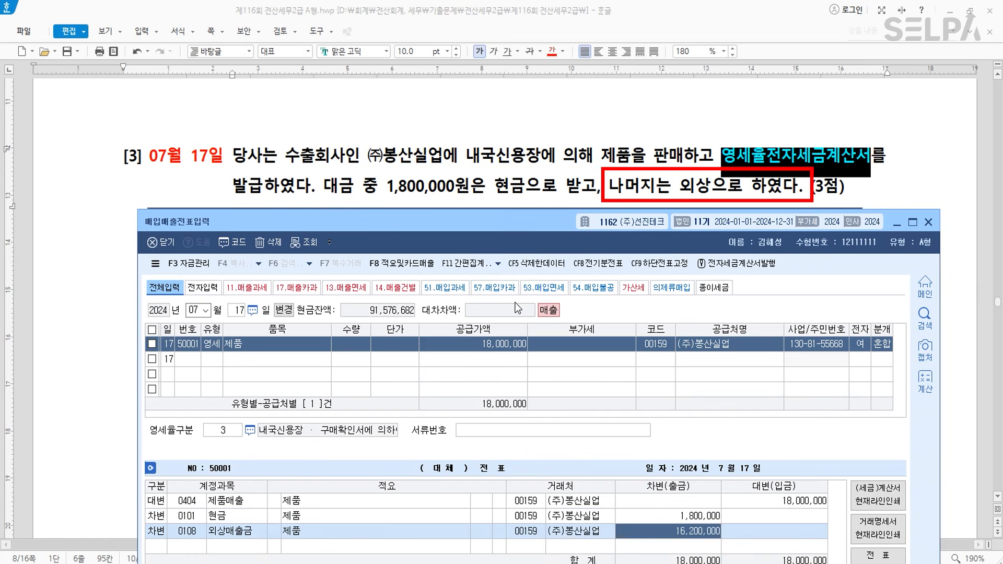
key("Return")
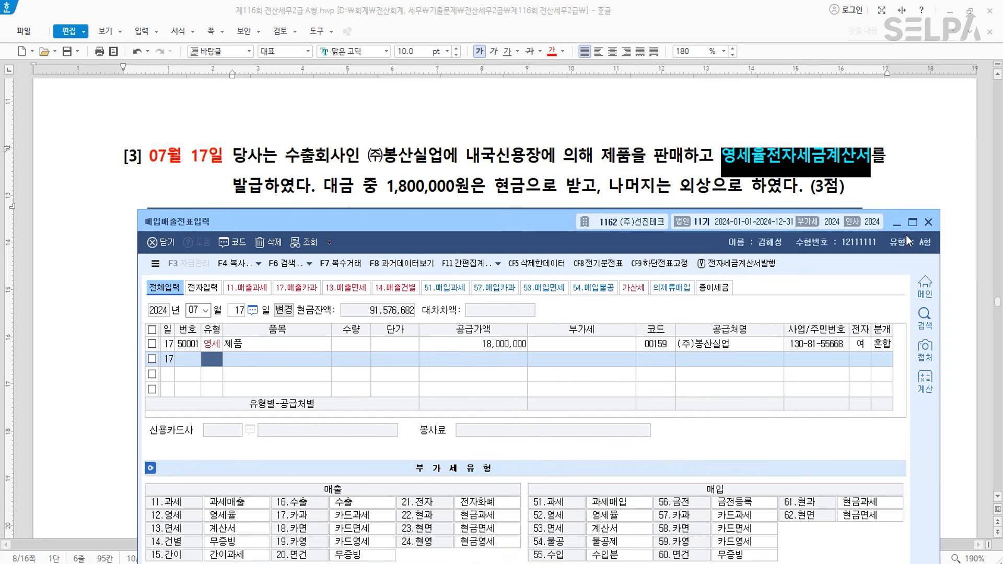
scroll(459, 162, "down", 10)
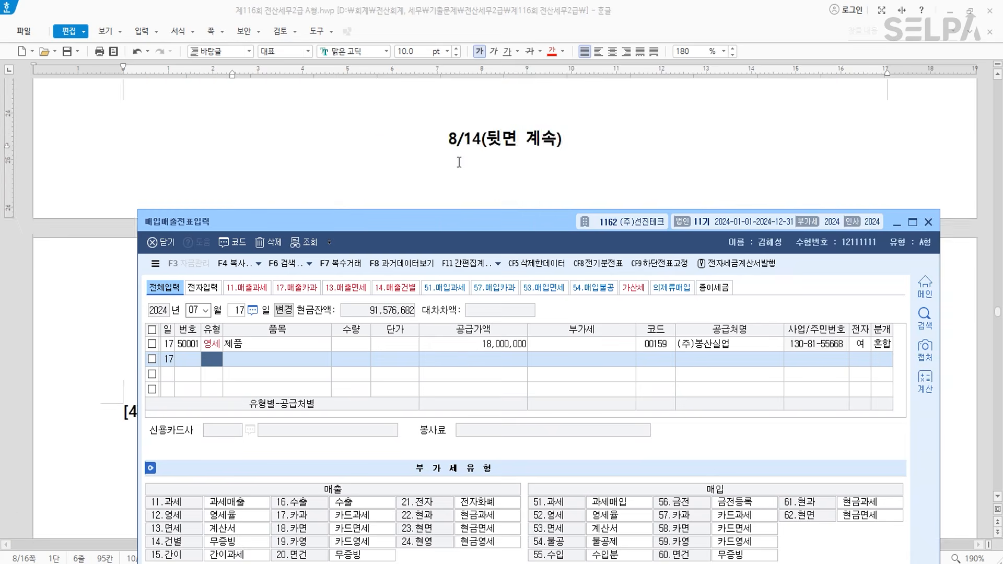
- Bring the exam document forward and select the date in question [4]
scroll(459, 162, "down", 3)
left_click(460, 165)
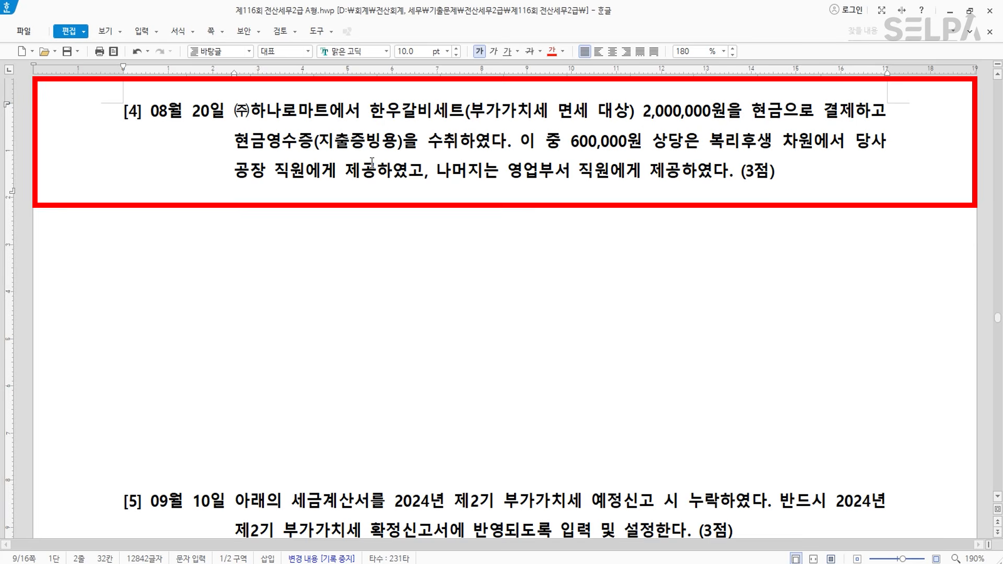
double_click(160, 112)
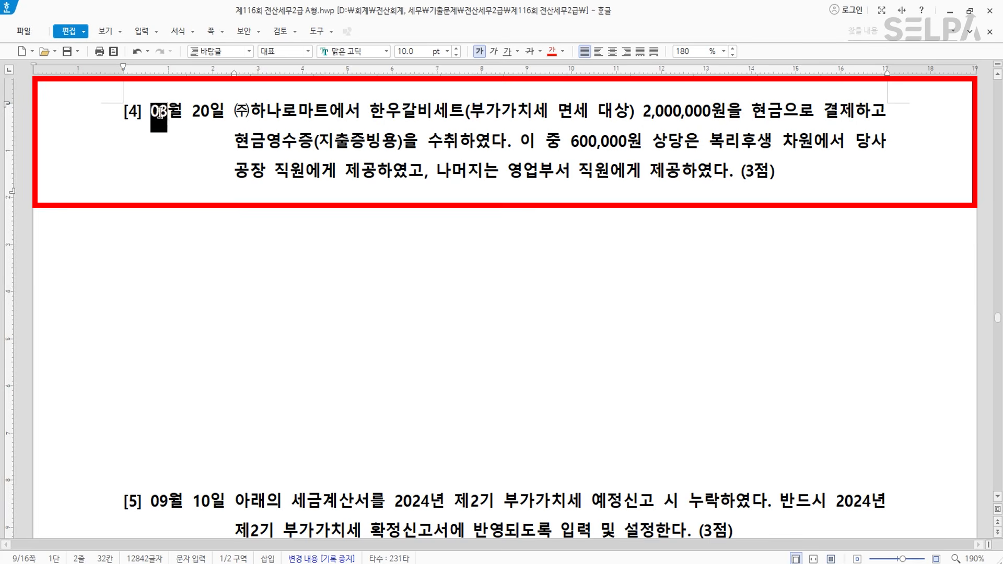
left_click_drag(160, 112, 224, 112)
scroll(461, 157, "up", 1)
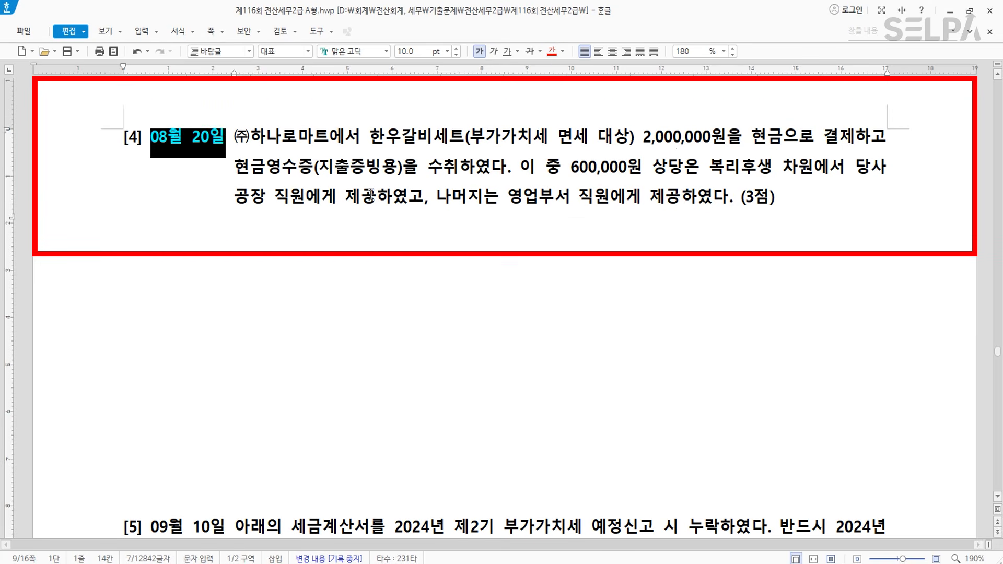
- Colour the cash receipt phrase and the 부가가치세 면세 note red
left_click_drag(234, 167, 472, 166)
left_click(551, 52)
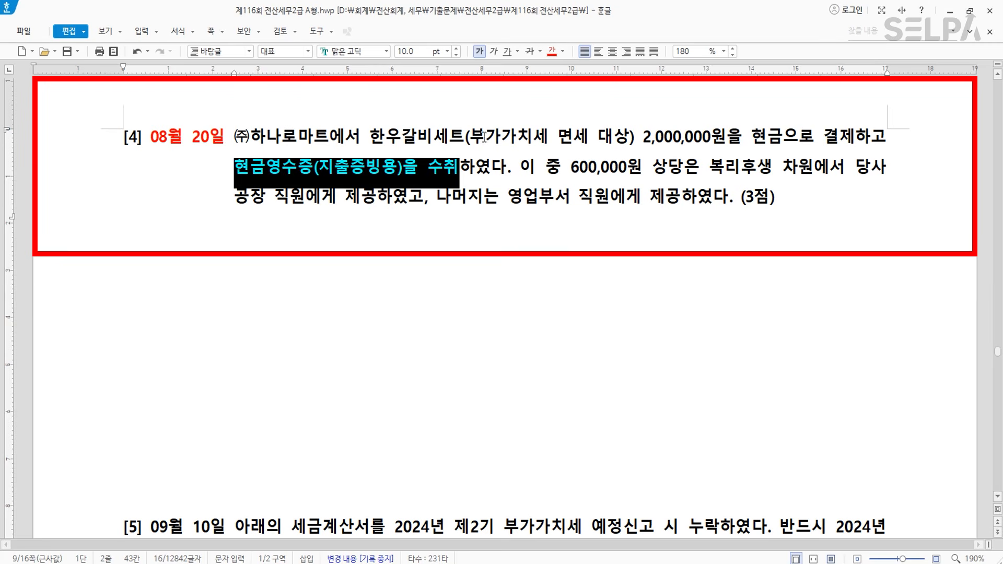
left_click_drag(470, 137, 587, 136)
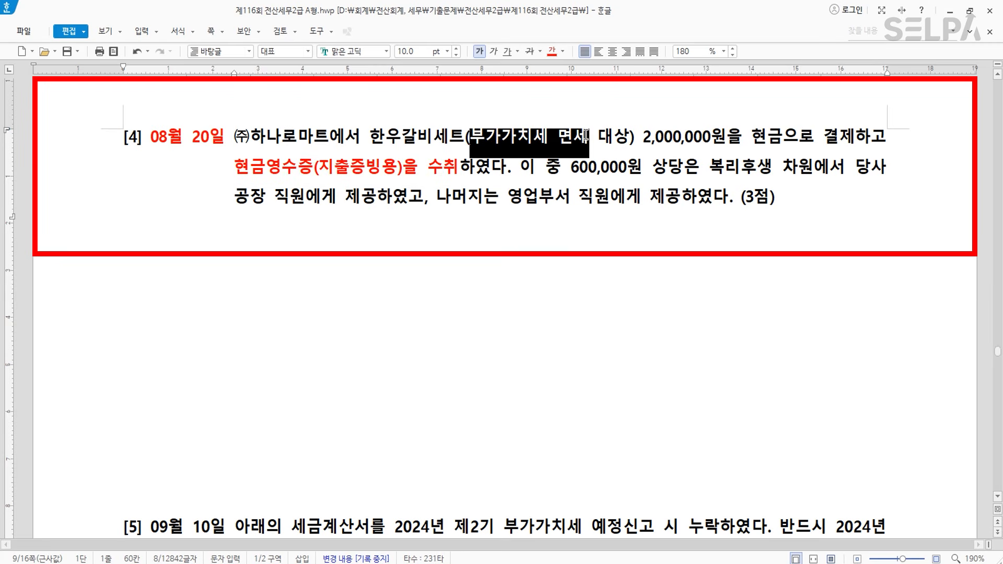
left_click(552, 51)
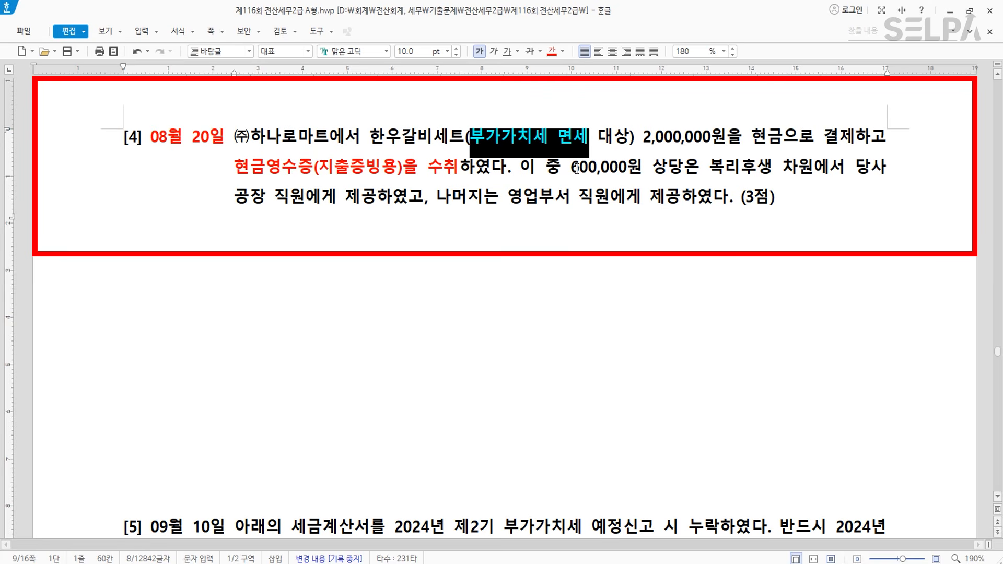
- Colour the 600,000원 factory-staff welfare phrase and the sales-department staff phrase red
left_click_drag(571, 171, 371, 205)
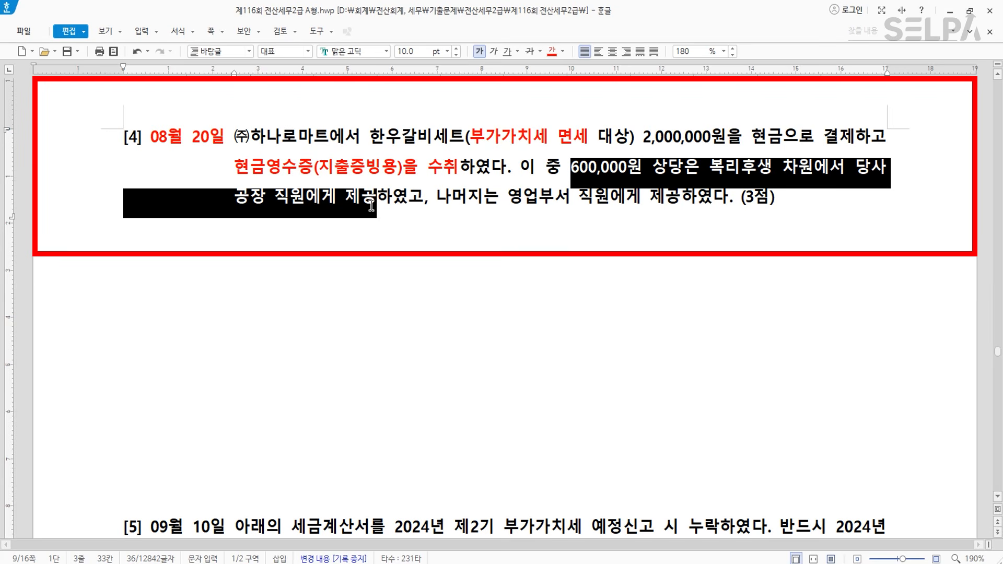
left_click(551, 51)
left_click_drag(511, 197, 680, 197)
left_click(551, 51)
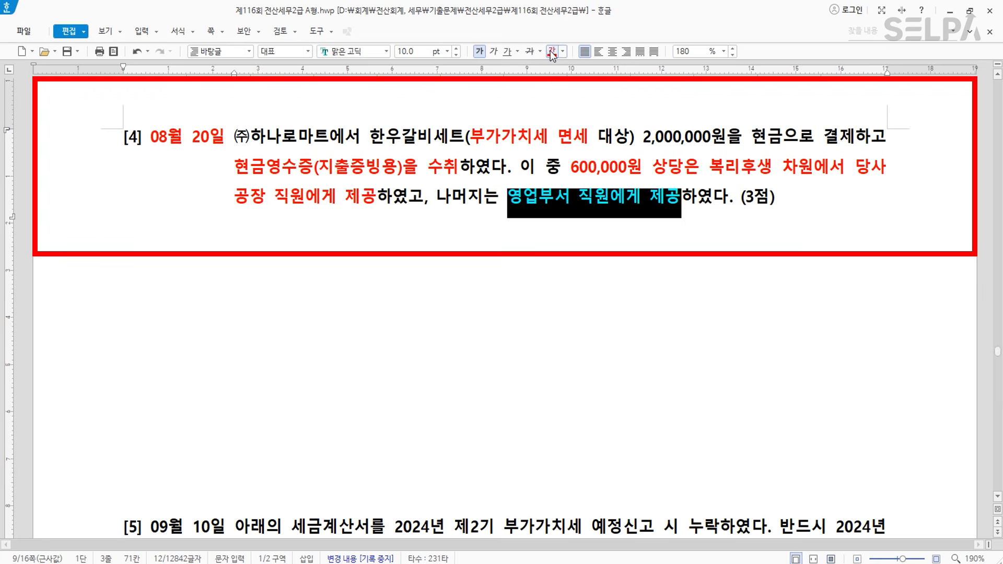
left_click(552, 264)
- Enter an August 20 type 62 현면 purchase of 갈비, 2,000,000, from (주)하나로마트
key("alt+Tab")
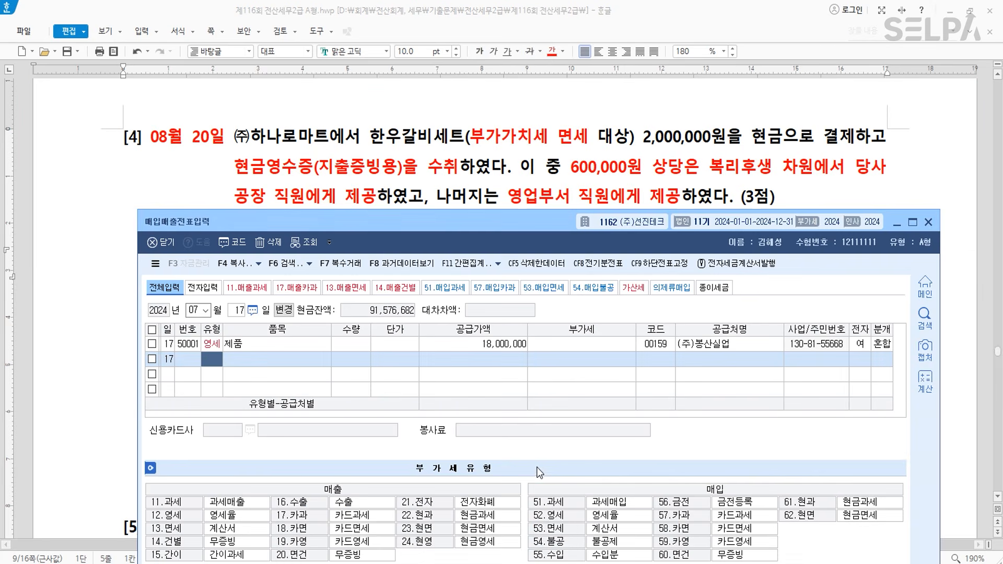
key("Escape")
key("Escape")
type("8")
key("Return")
type("20")
key("Return")
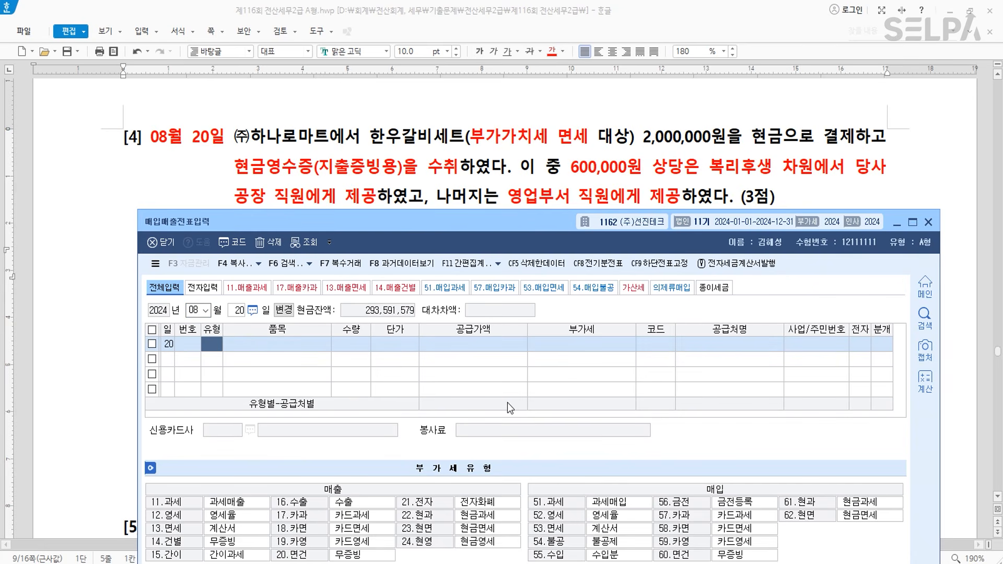
type("62")
key("Return")
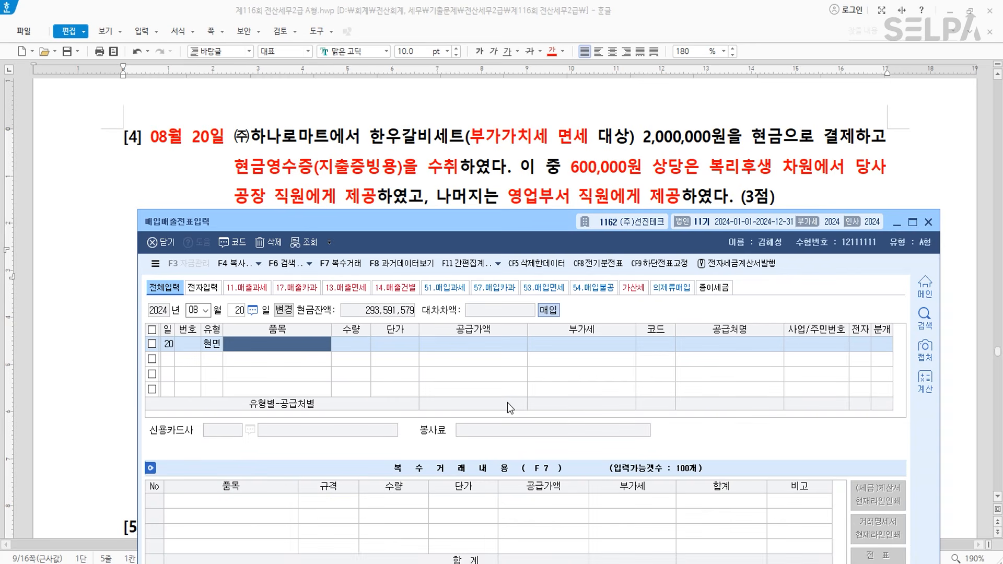
type("갈비")
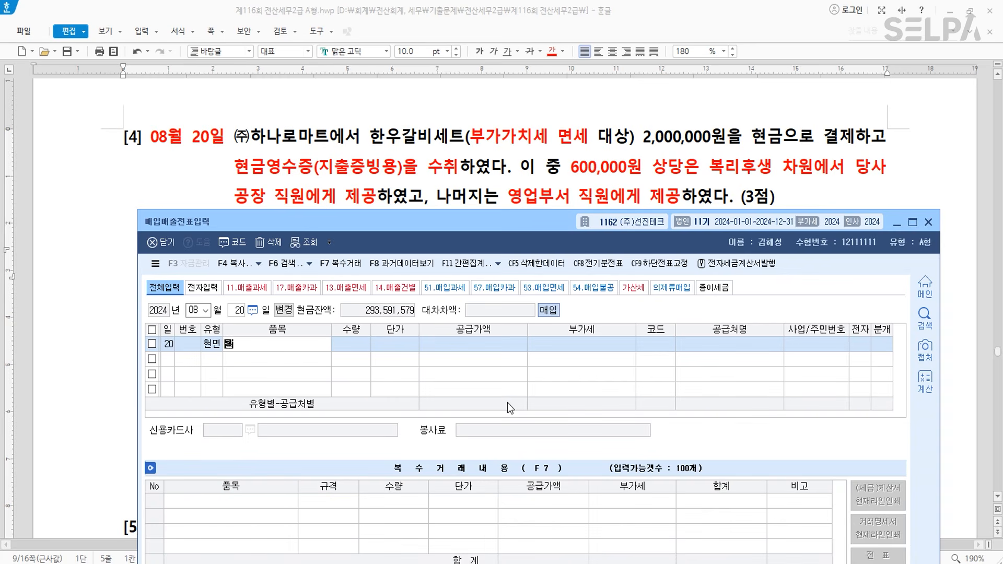
key("Return")
key("Return")
key("Return")
type("2000000")
key("Return")
type("하나")
key("Return")
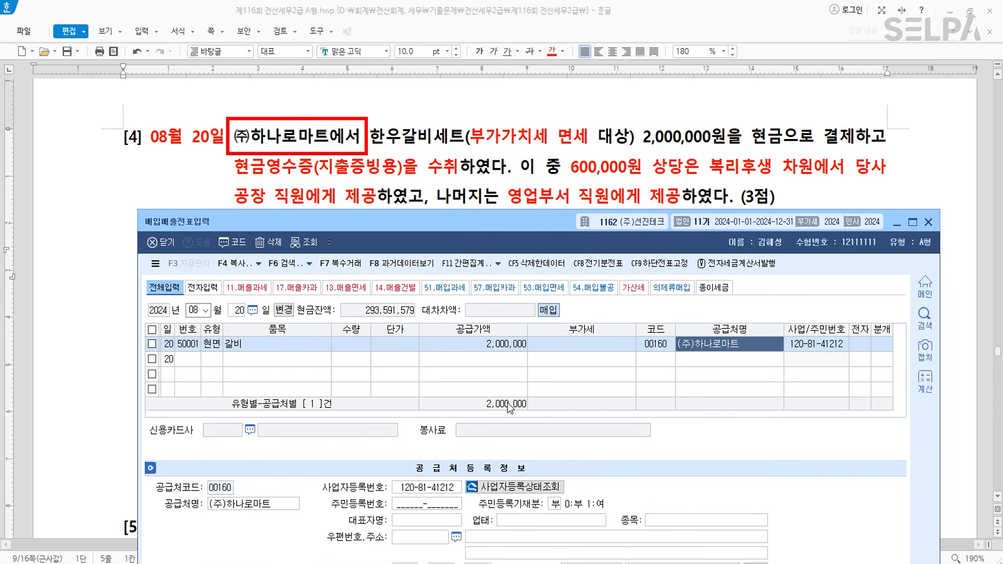
- Journalise it as mixed: debit 0511 600,000 and 0811 1,400,000, credit 0101 현금 2,000,000
type("3")
key("Return")
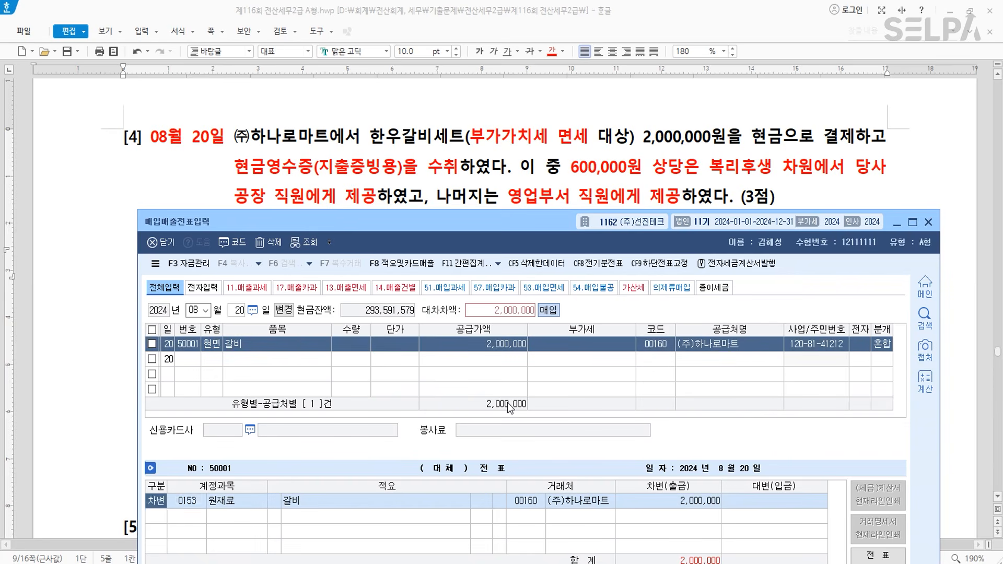
type("0511")
key("Return")
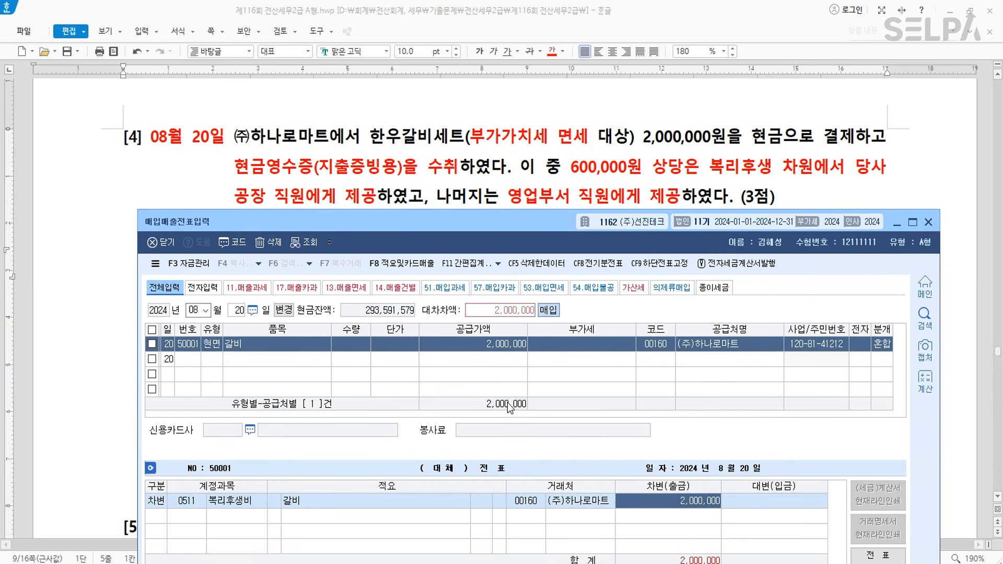
type("600000")
key("Return")
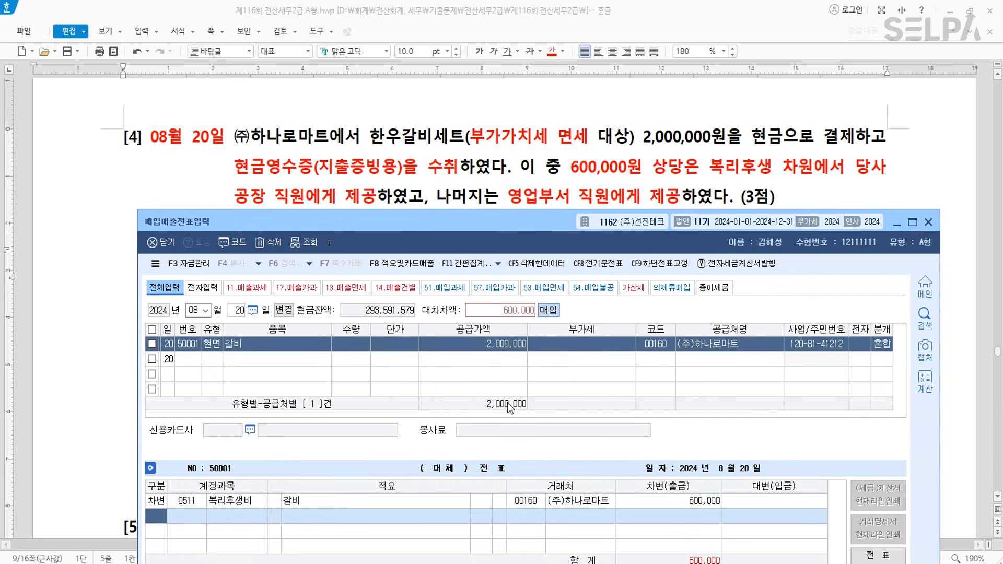
type("3")
key("Return")
type("0811")
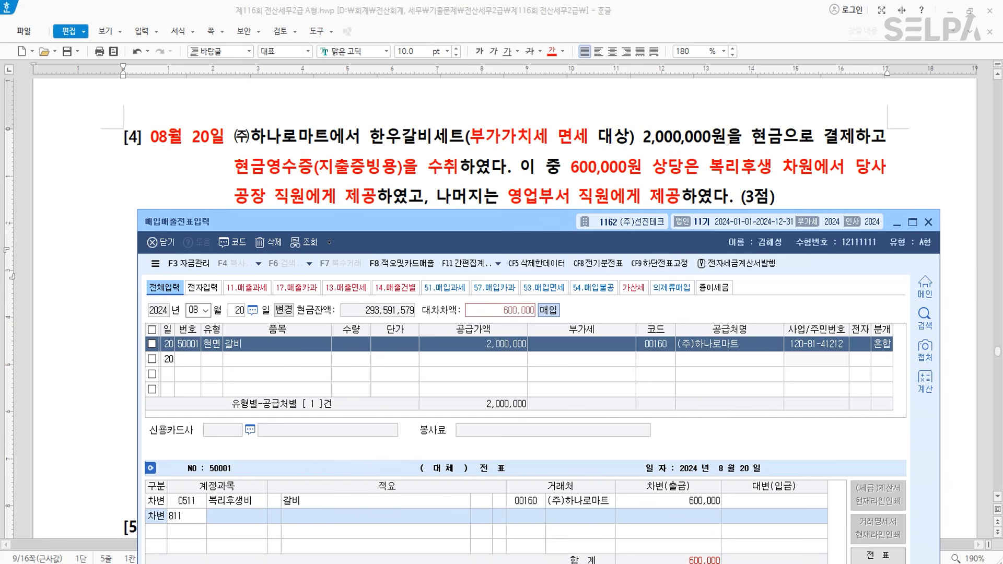
key("Return")
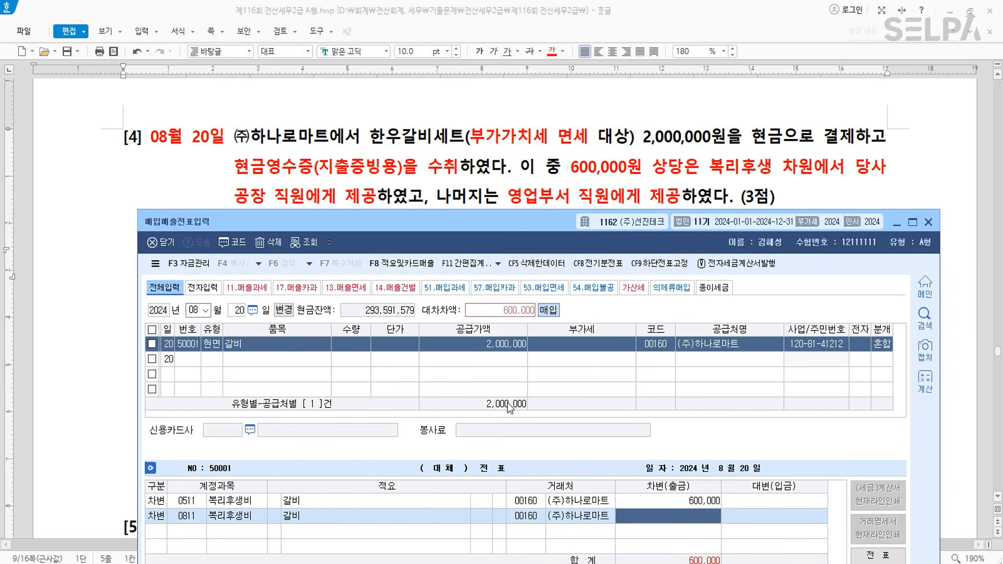
type("1400000")
key("Return")
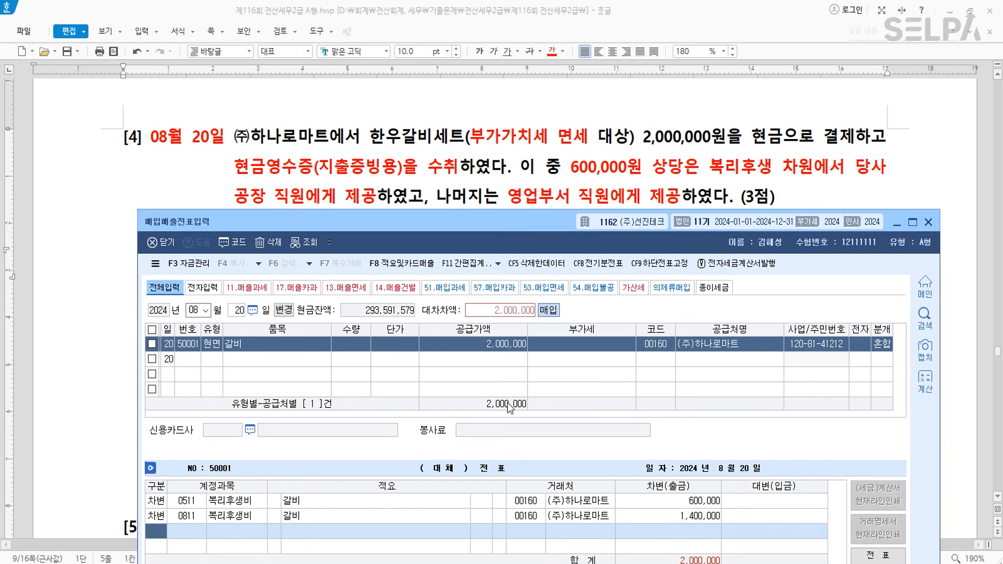
type("4")
key("Return")
type("0101")
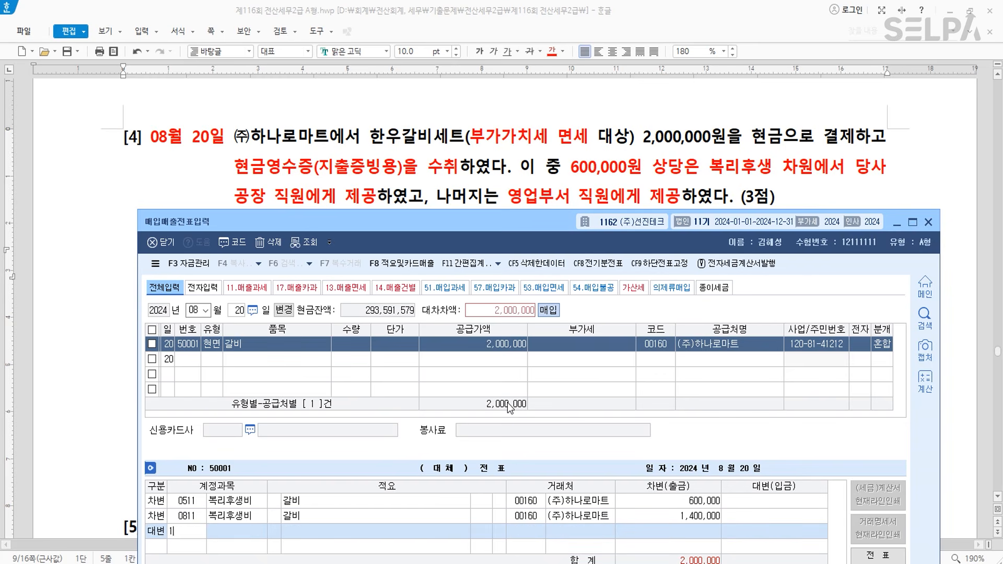
key("Return")
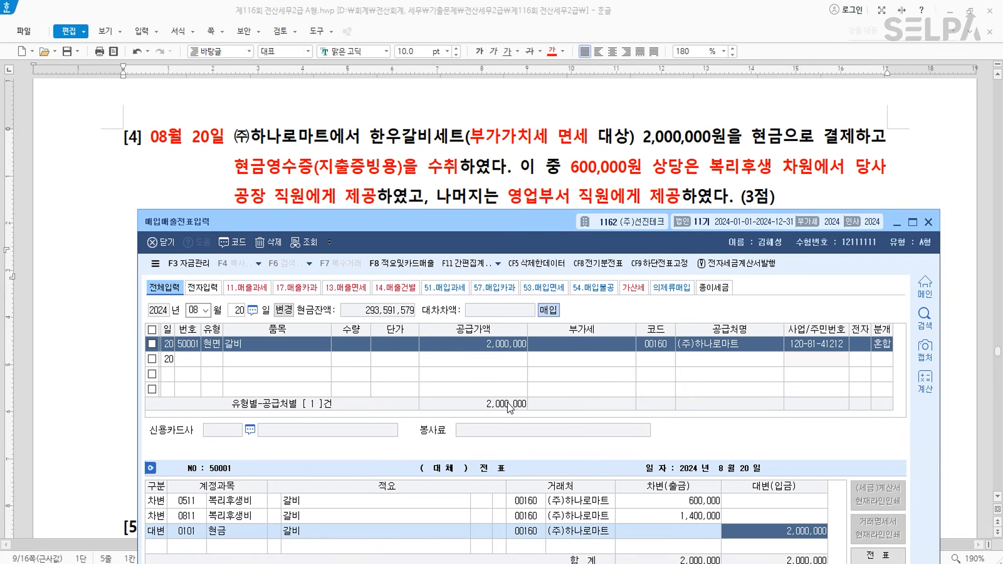
- Finish the August 20 entry, then colour question [5]'s '예정신고 시 누락하였다' phrase red
key("Return")
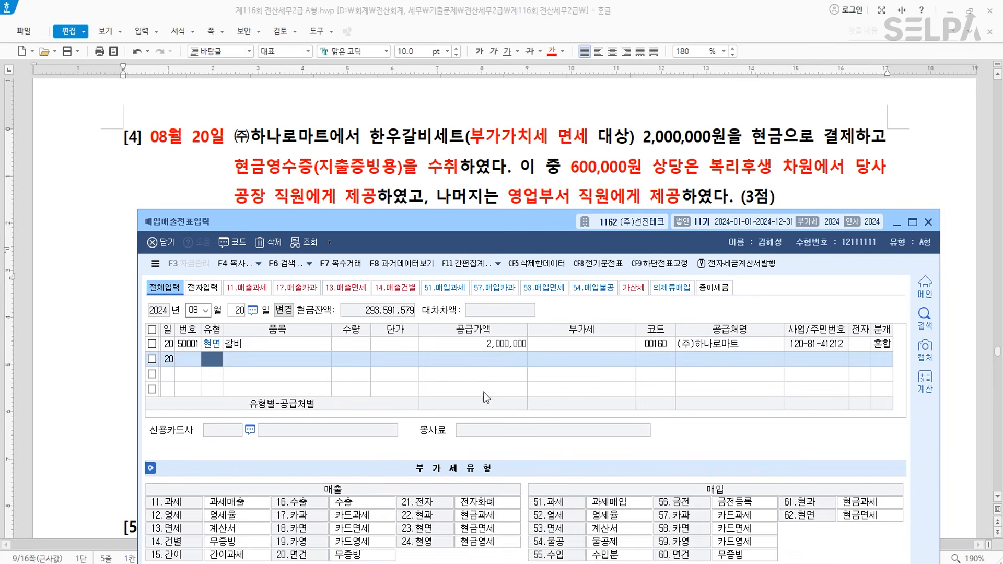
scroll(459, 194, "down", 10)
scroll(459, 157, "up", 3)
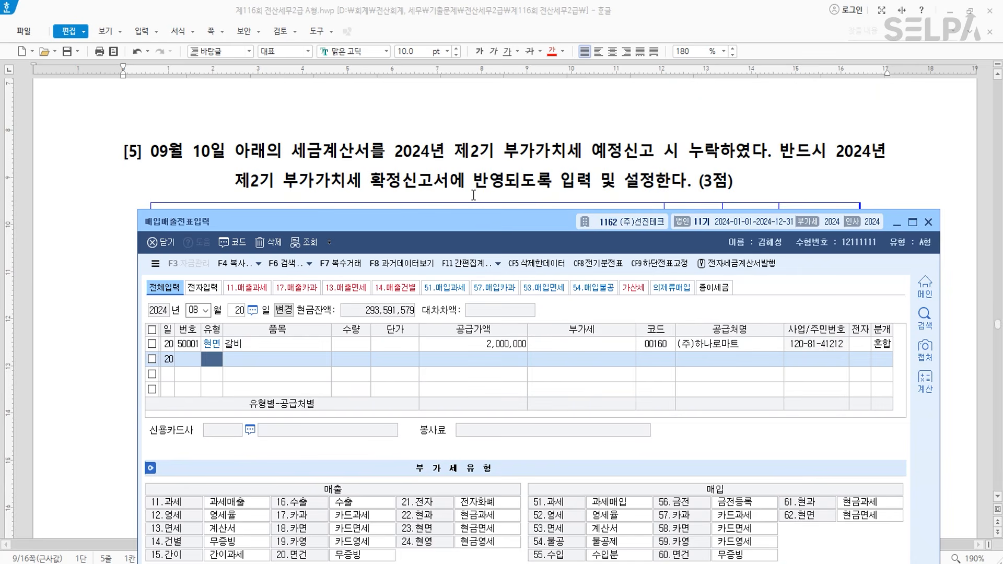
left_click_drag(456, 220, 441, 303)
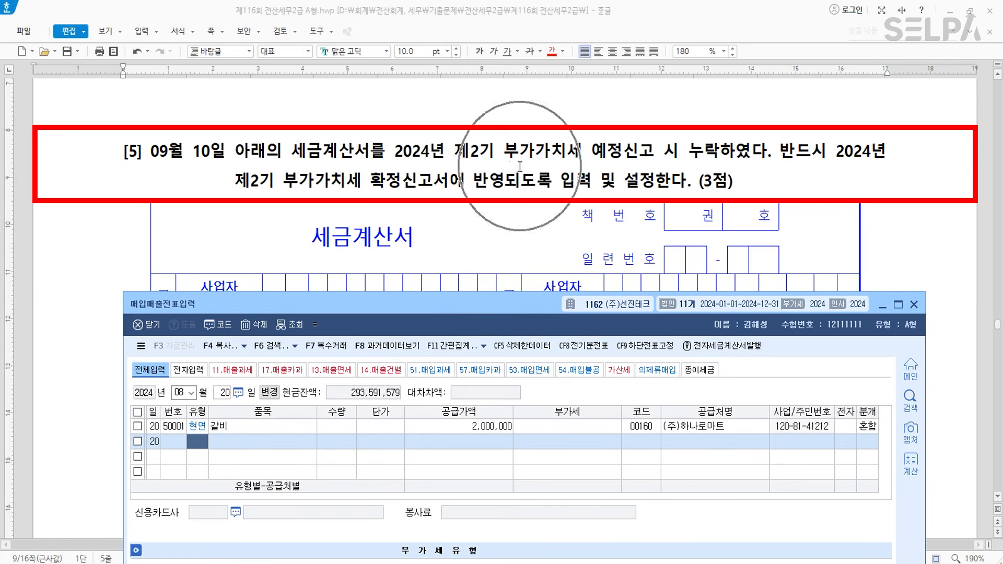
left_click_drag(766, 154, 395, 156)
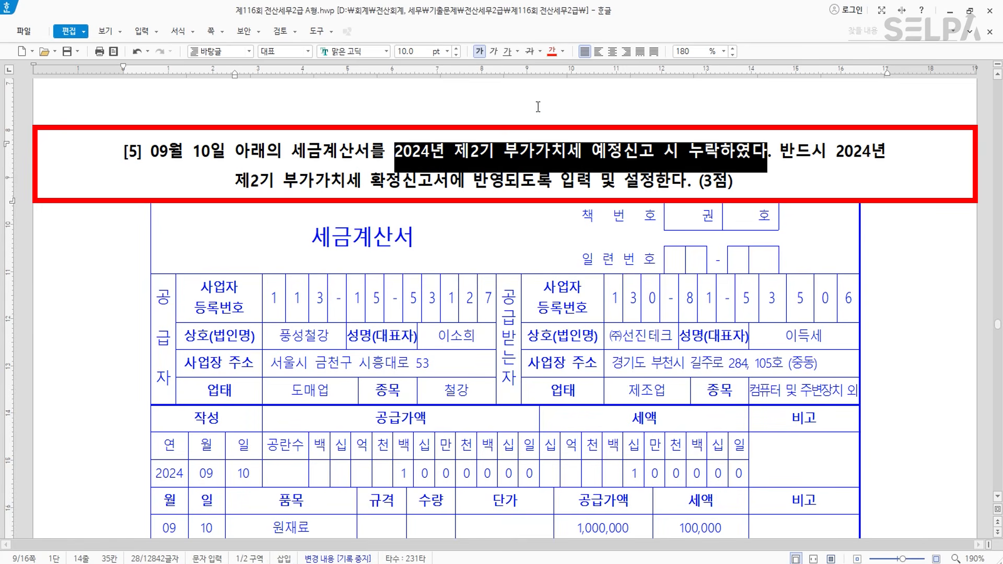
left_click(552, 51)
left_click(592, 167)
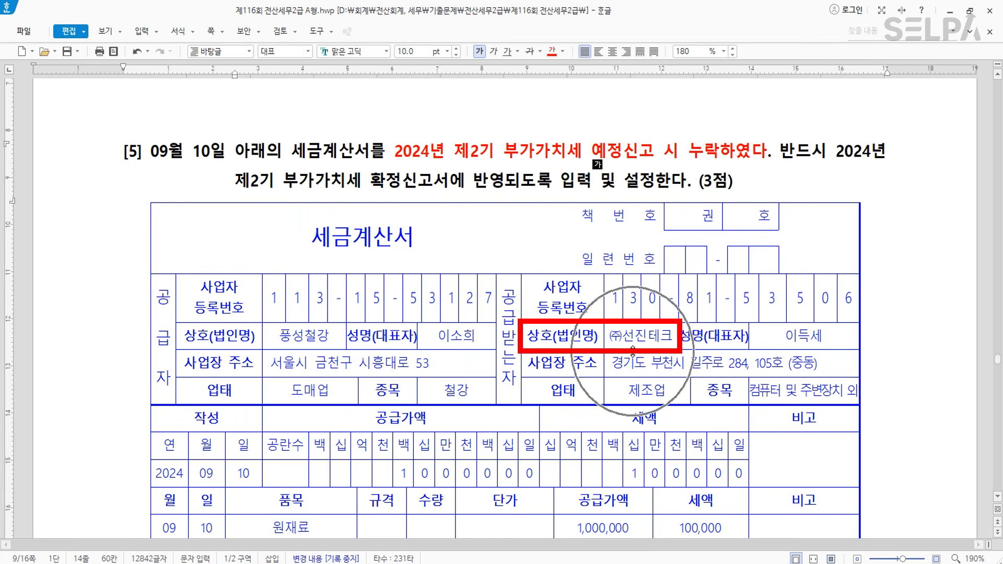
- Scroll through question [5]'s September 10 원재료 invoice: 1,000,000 plus 100,000 VAT
scroll(632, 353, "down", 3)
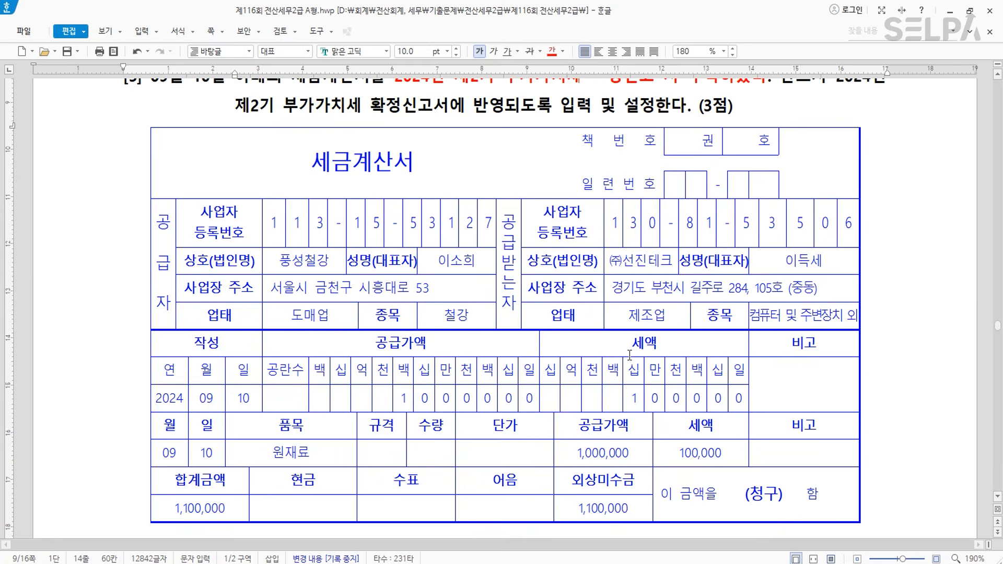
scroll(629, 355, "down", 6)
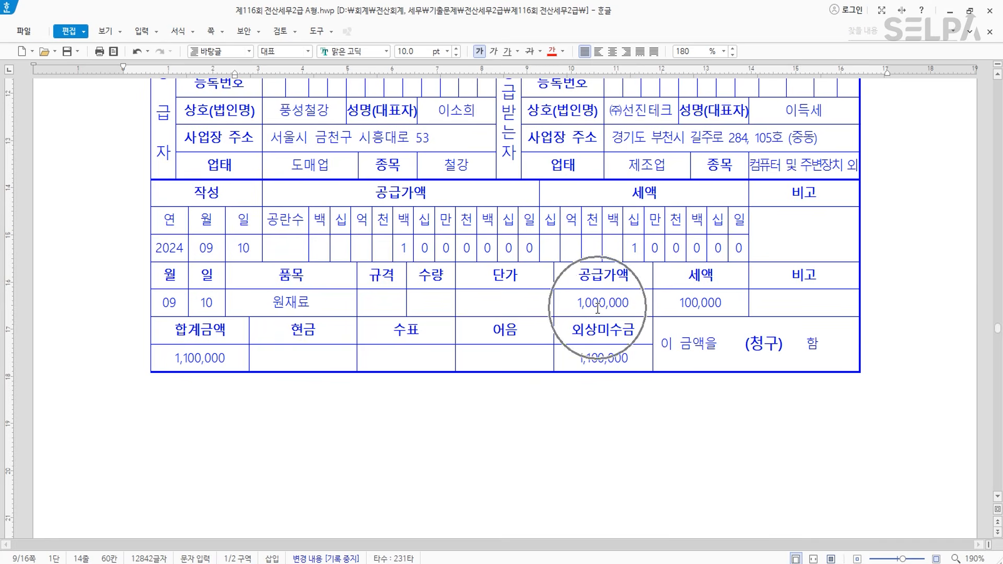
scroll(597, 308, "up", 9)
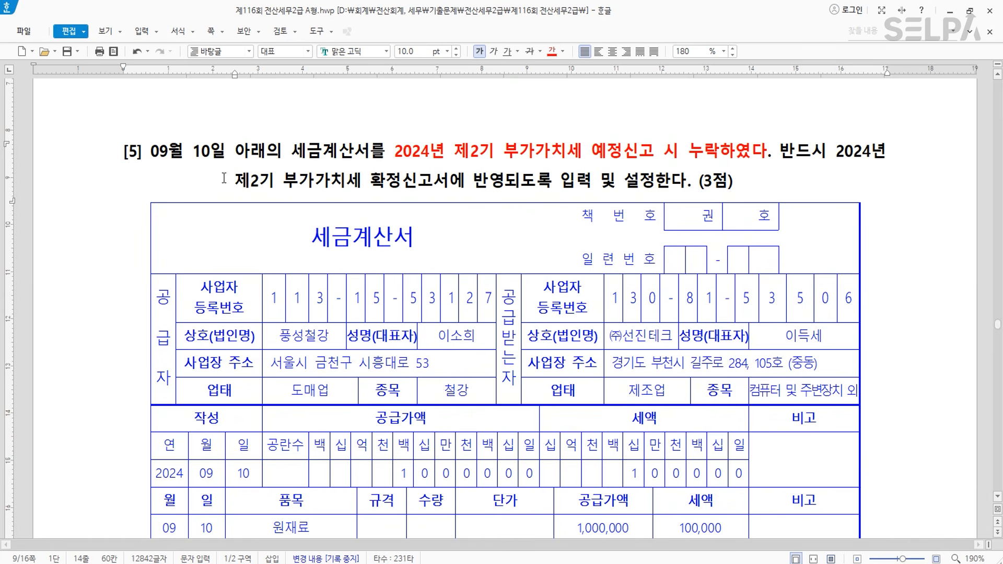
scroll(488, 255, "down", 5)
scroll(532, 268, "up", 5)
- Start a September 10 type 51 taxable purchase of 원재료 with a 1,000,000 supply value
key("alt+Tab")
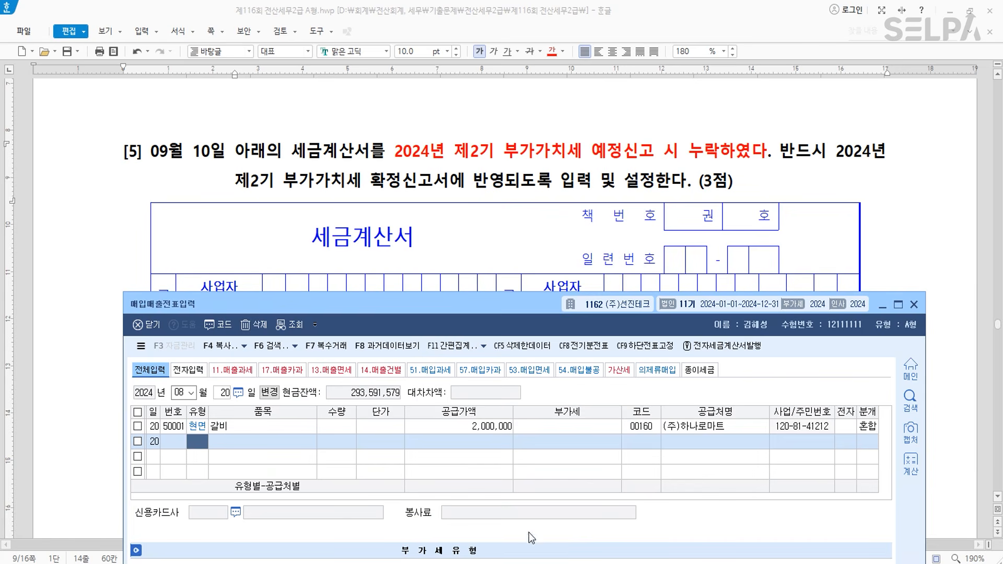
key("Escape")
key("Escape")
type("9")
key("Return")
type("10")
key("Return")
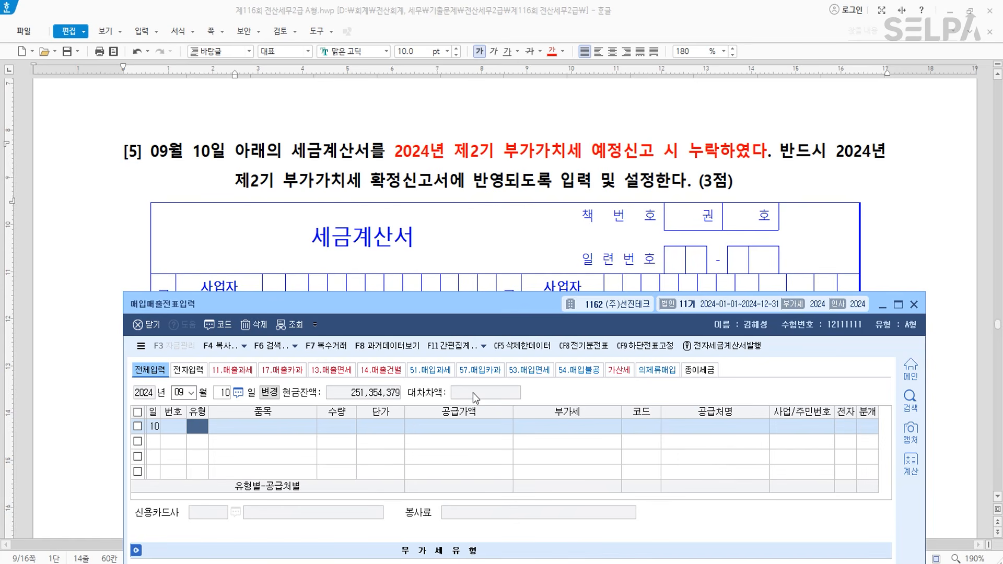
type("51")
key("Return")
type("원재료")
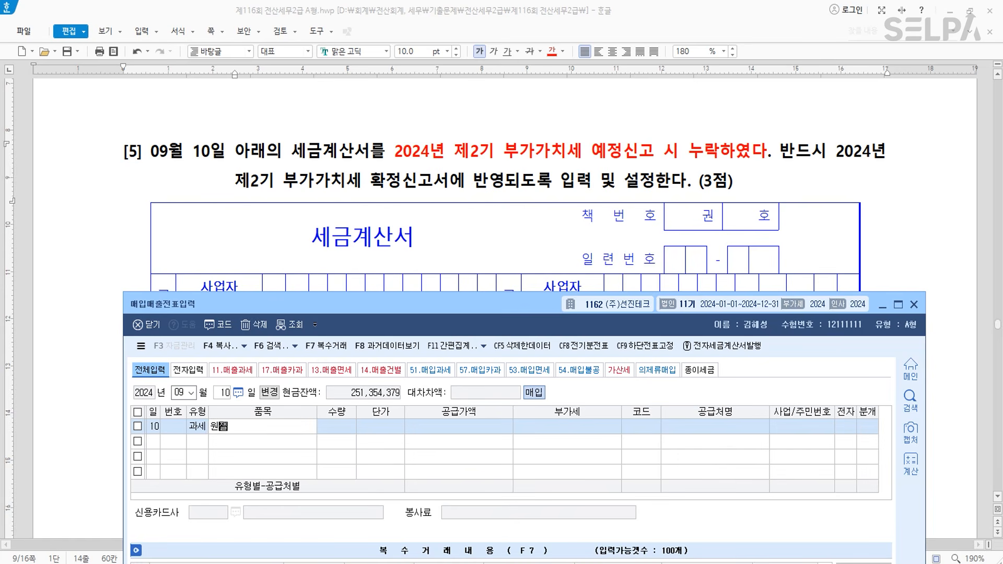
key("Return")
key("Return")
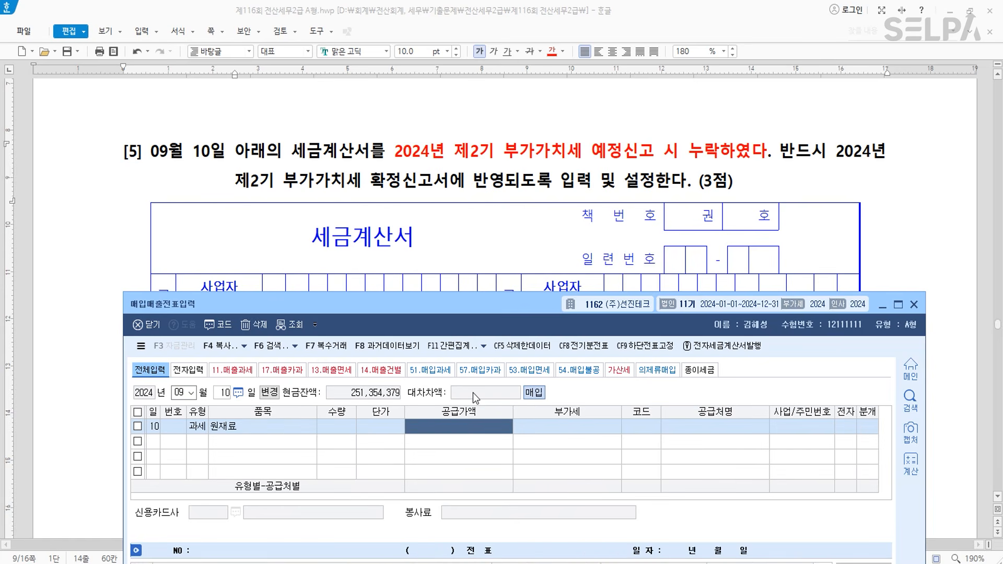
scroll(594, 209, "down", 5)
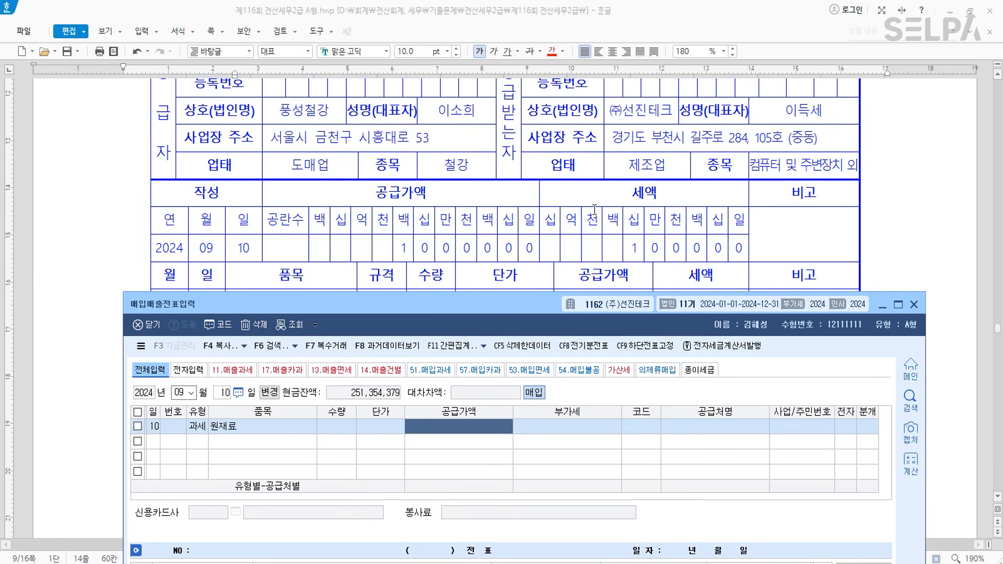
scroll(595, 209, "down", 2)
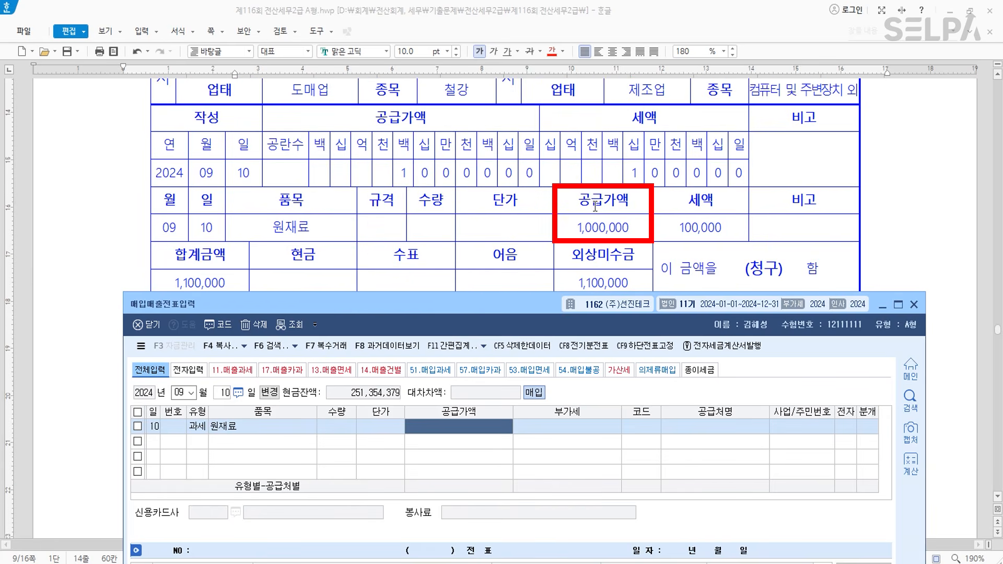
type("1000000")
key("Return")
key("Return")
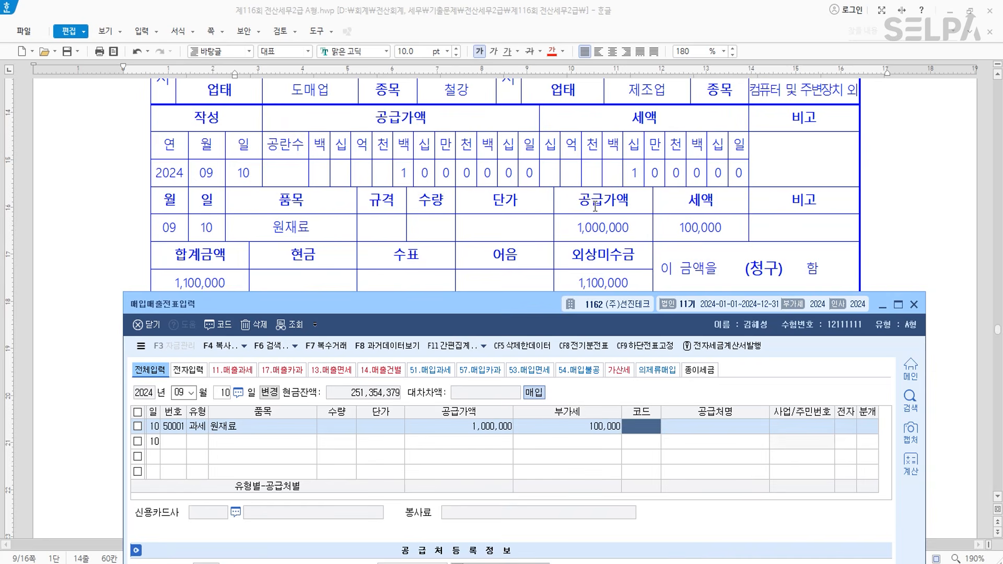
- Set 풍성철강 as supplier and journalise the purchase on credit (외상)
scroll(551, 120, "up", 4)
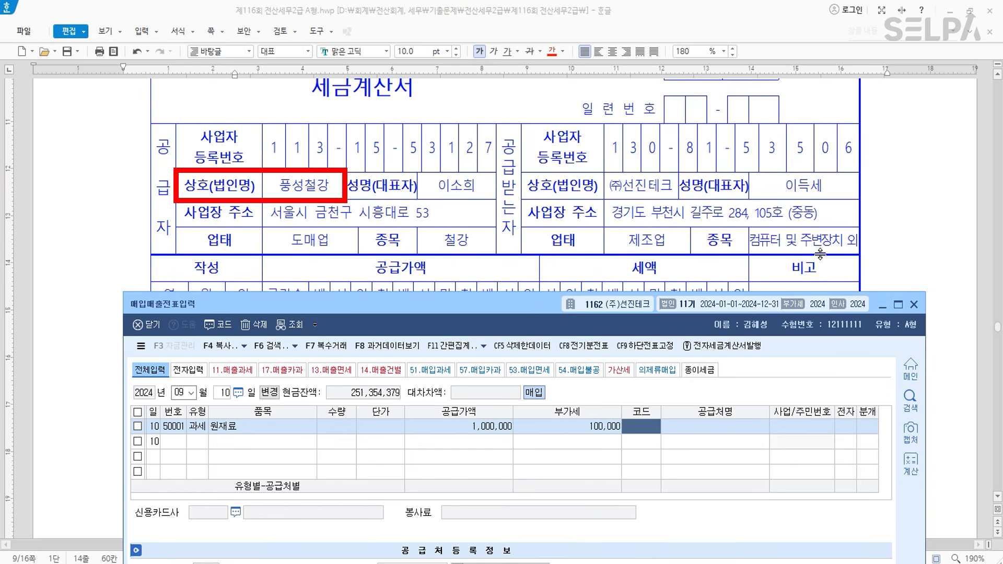
type("풍성")
key("Return")
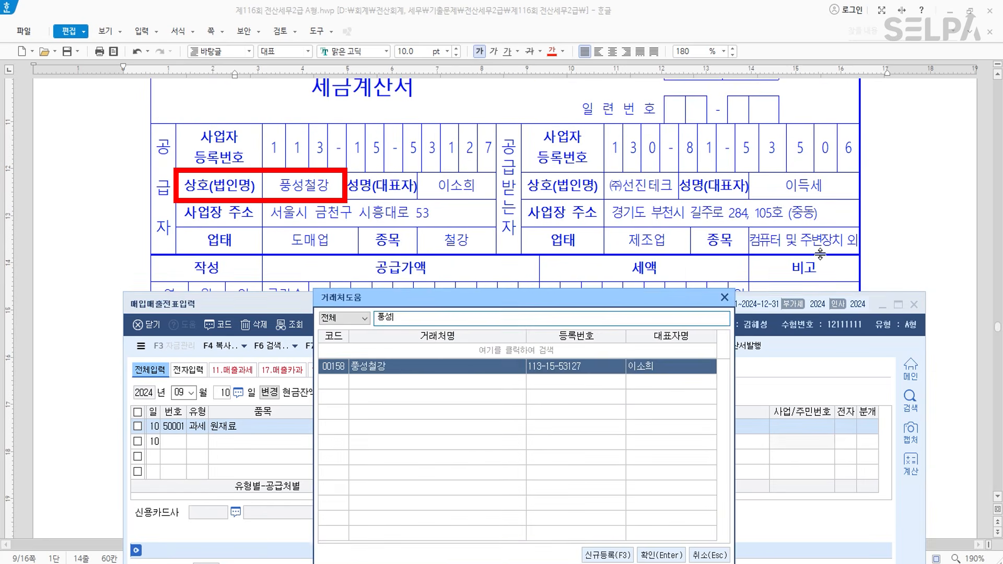
key("Return")
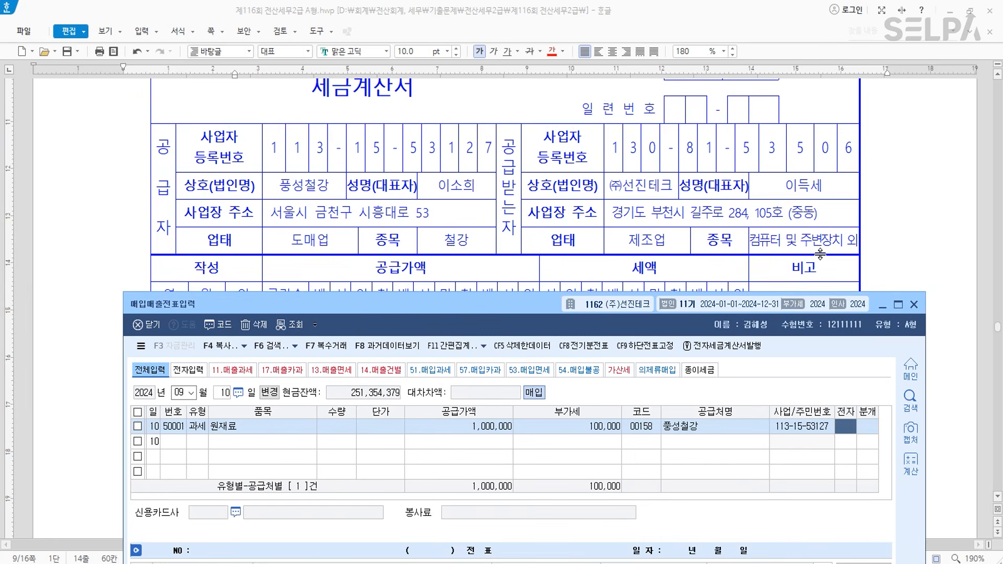
key("Return")
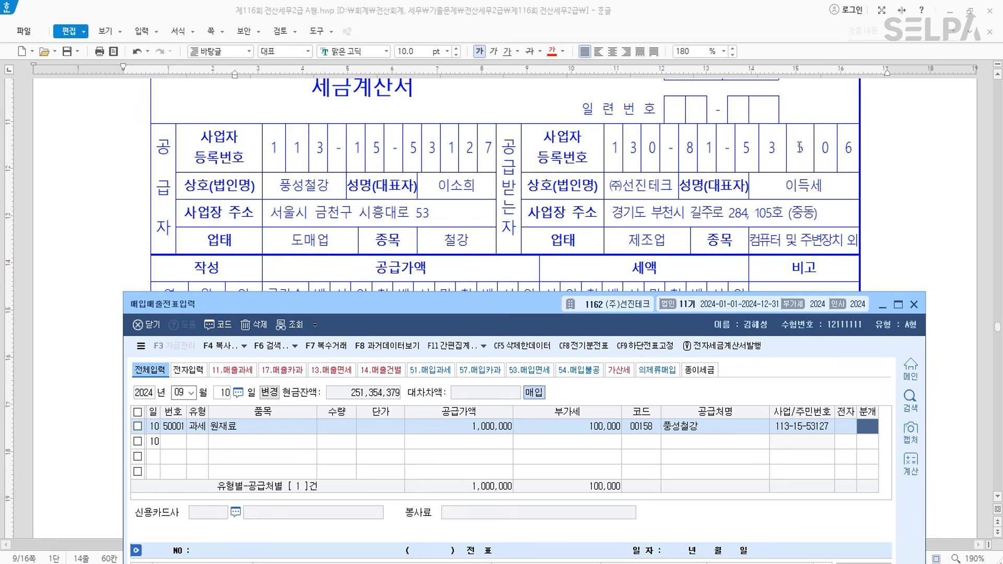
scroll(819, 254, "down", 5)
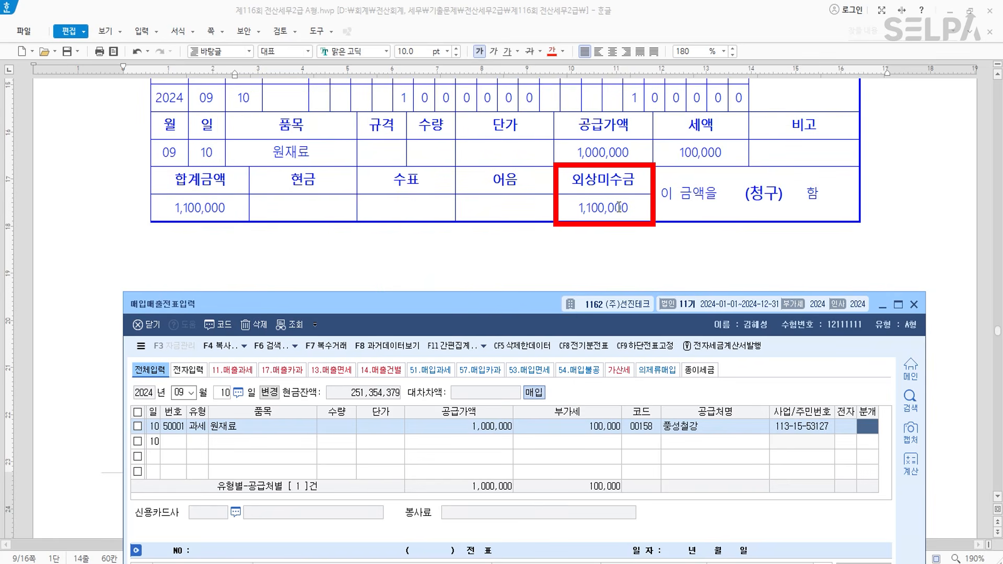
key("2")
key("Return")
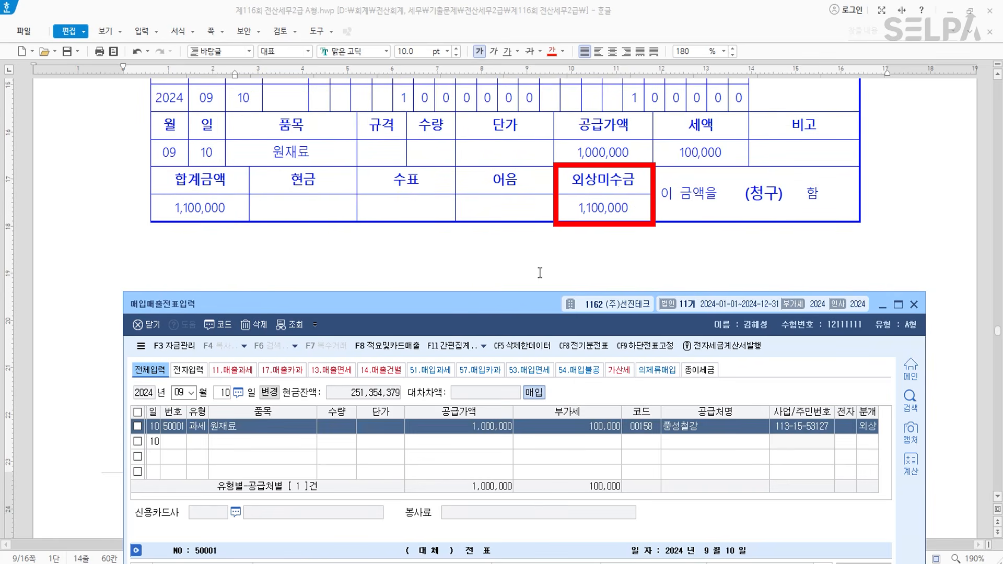
left_click_drag(526, 304, 526, 102)
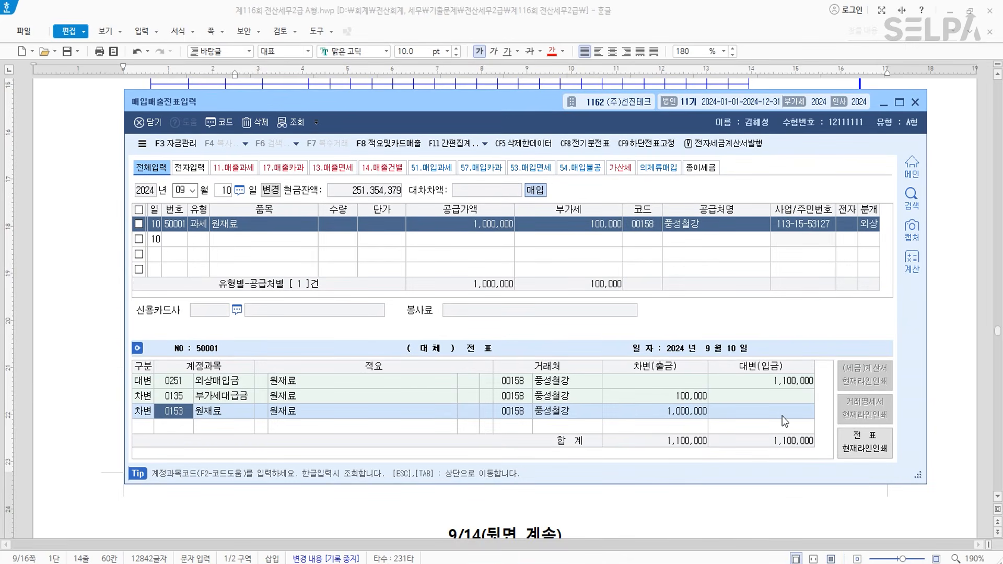
key("Return")
key("Return")
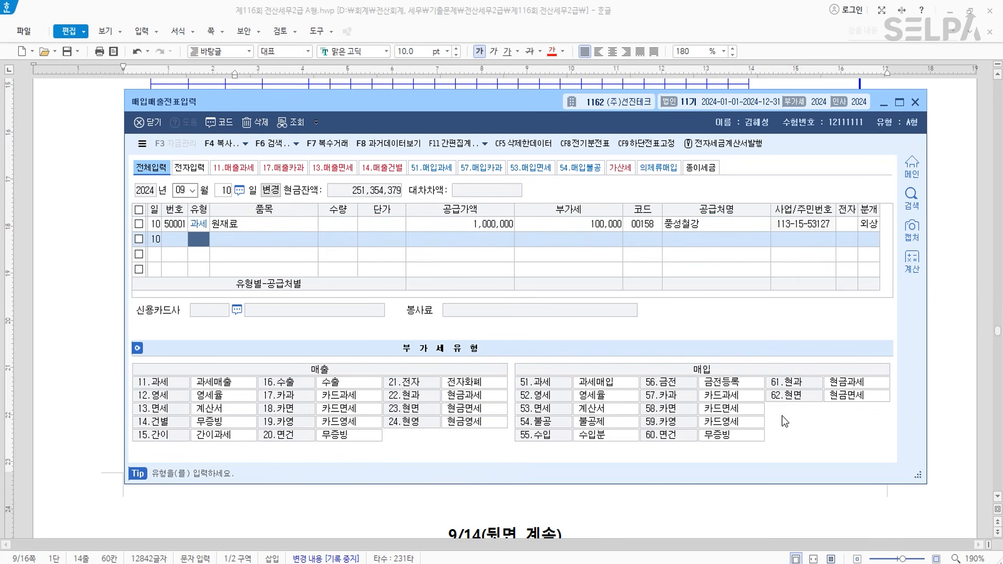
key("Up")
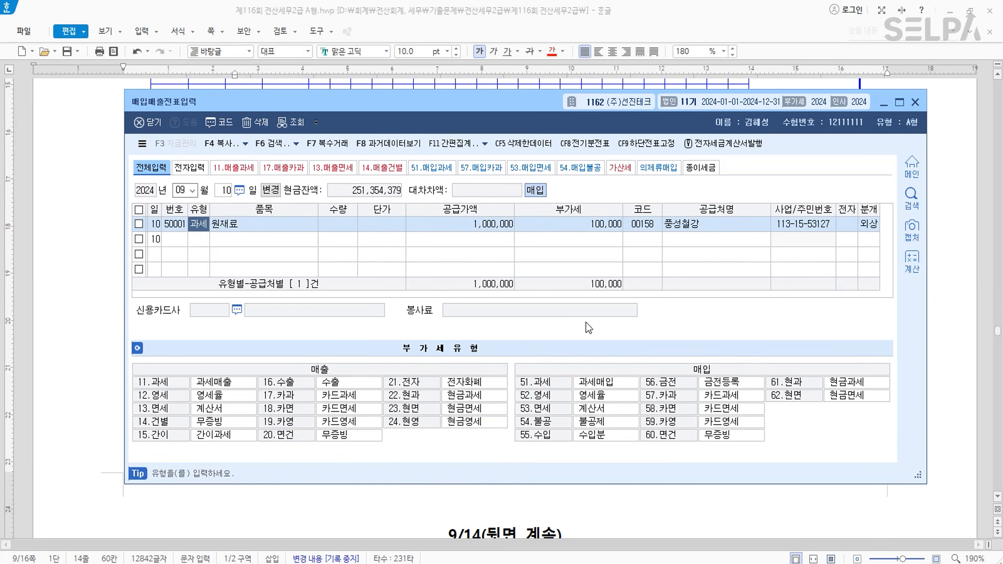
key("Return")
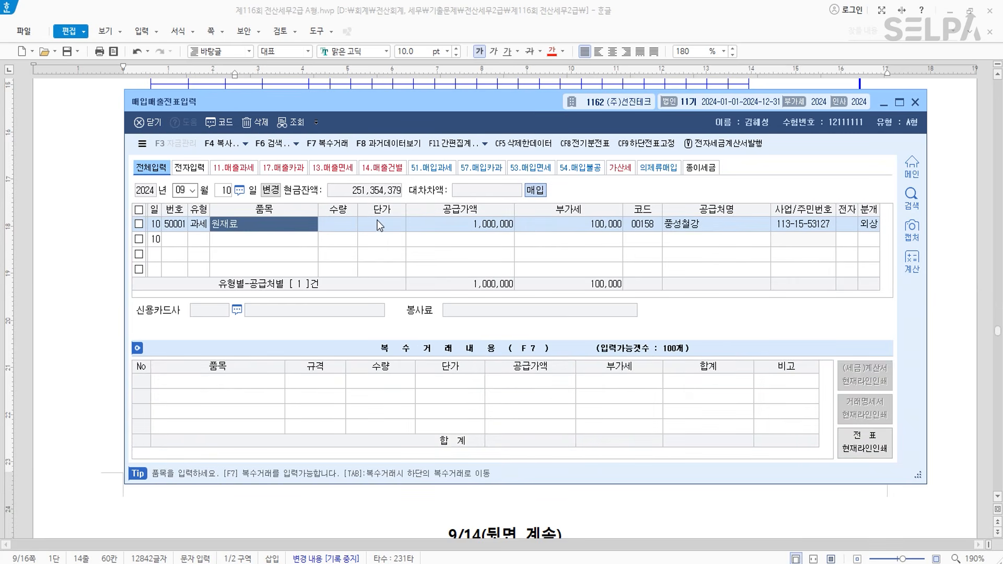
left_click(484, 143)
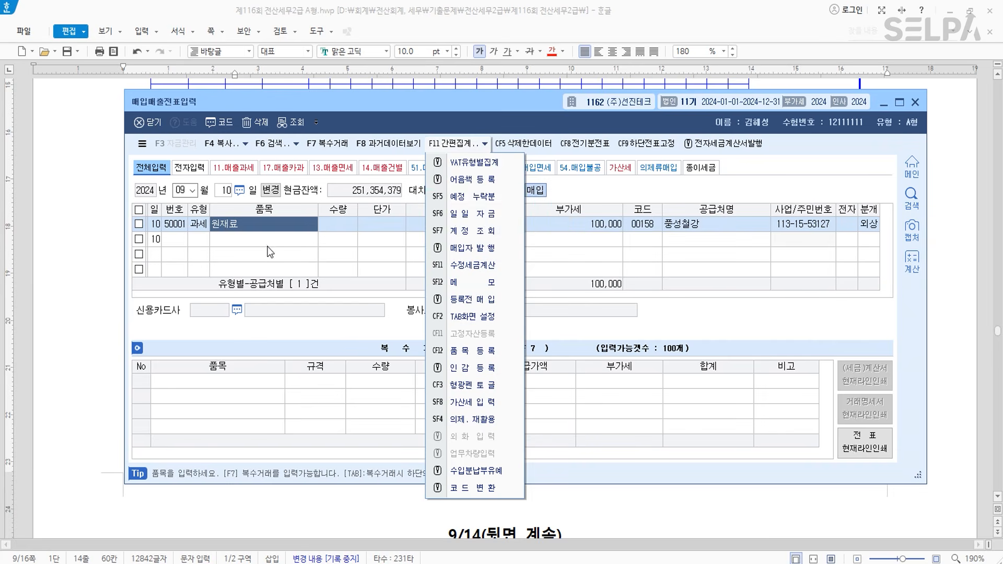
left_click(247, 242)
left_click(262, 222)
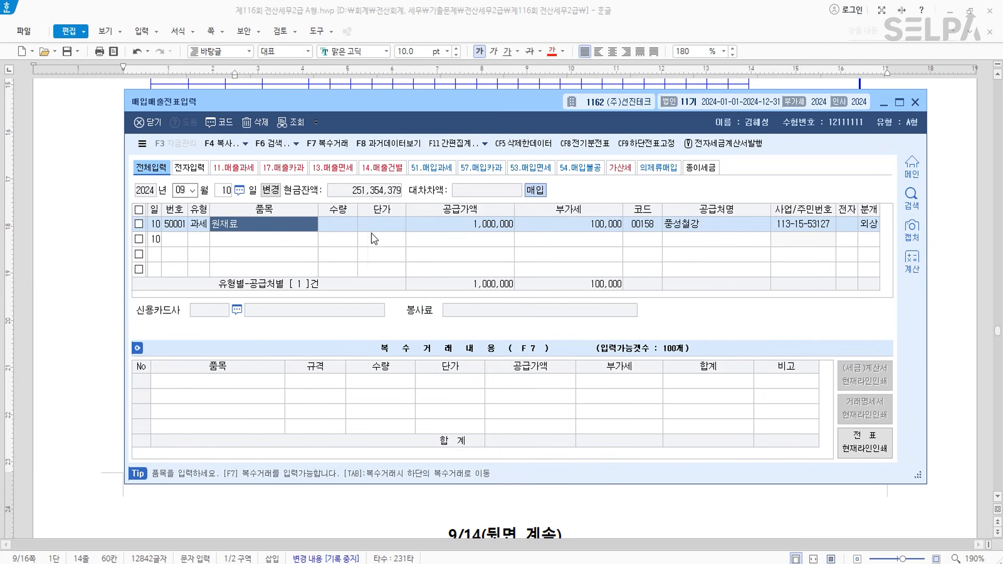
key("Return")
key("Return")
key("Return")
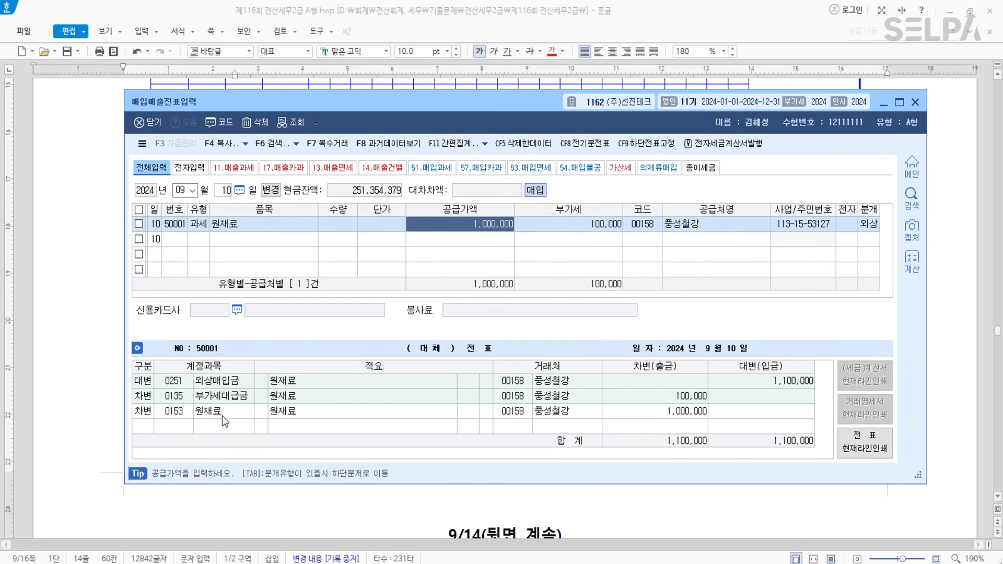
left_click(223, 413)
left_click(485, 143)
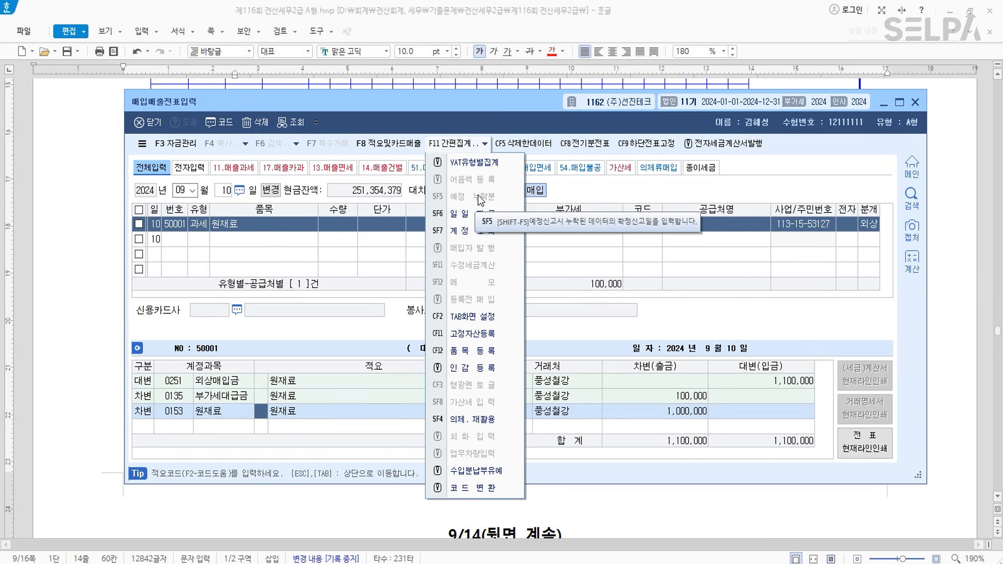
left_click(308, 406)
key("Return")
key("Return")
key("Return")
key("Return")
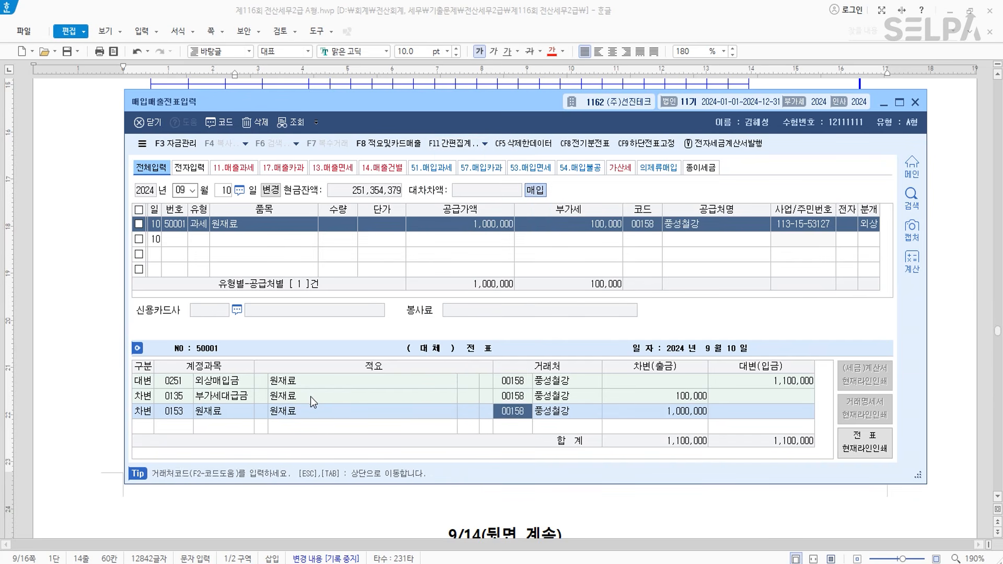
key("Up")
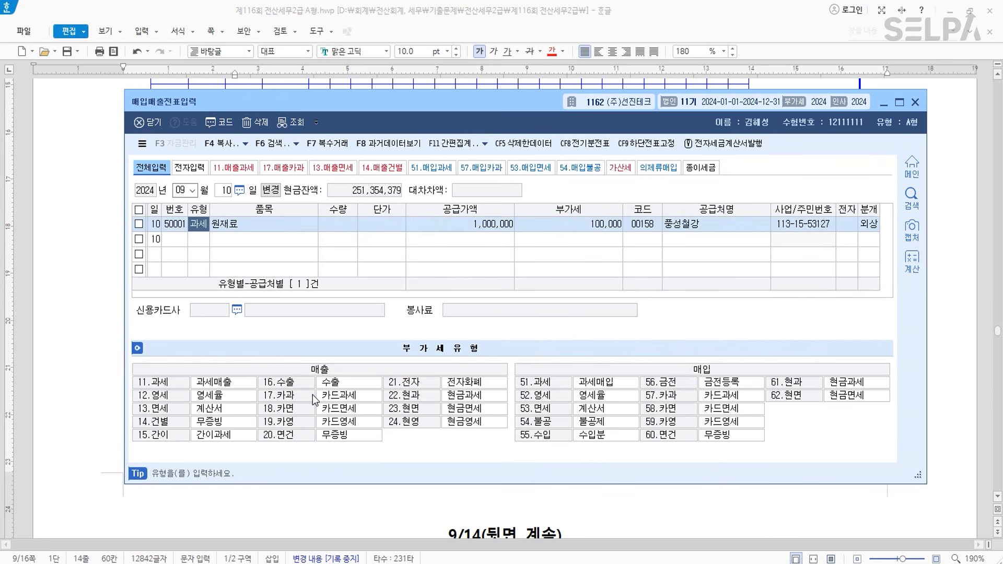
- Mark the September 10 voucher as 예정 누락분, reported in the final return from 2024-10
left_click(484, 145)
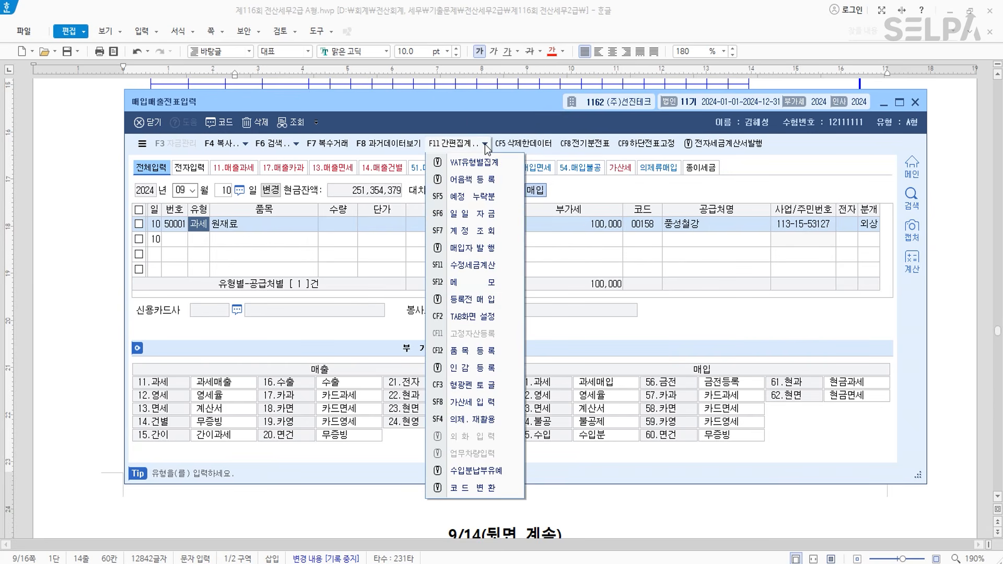
left_click(478, 200)
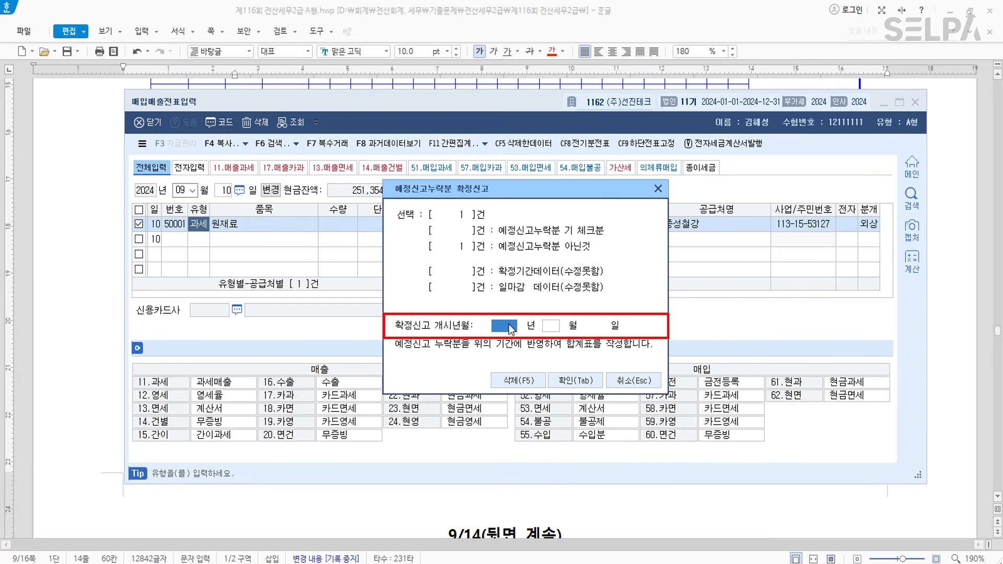
type("202410")
left_click(583, 385)
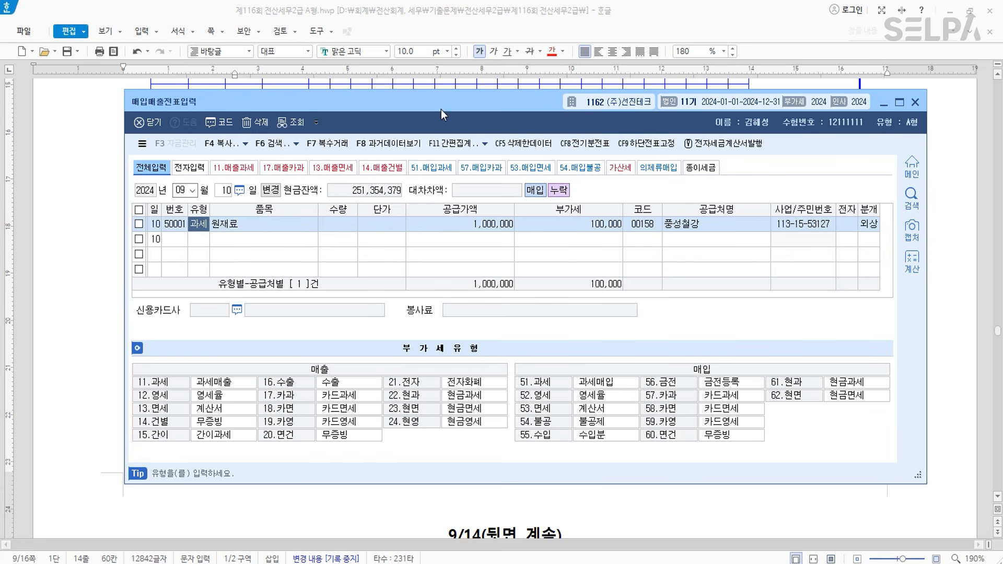
- Colour the phrase '[부가가치세신고서]를 작성' in 문제3 question [1] red
left_click(81, 281)
scroll(673, 302, "down", 5)
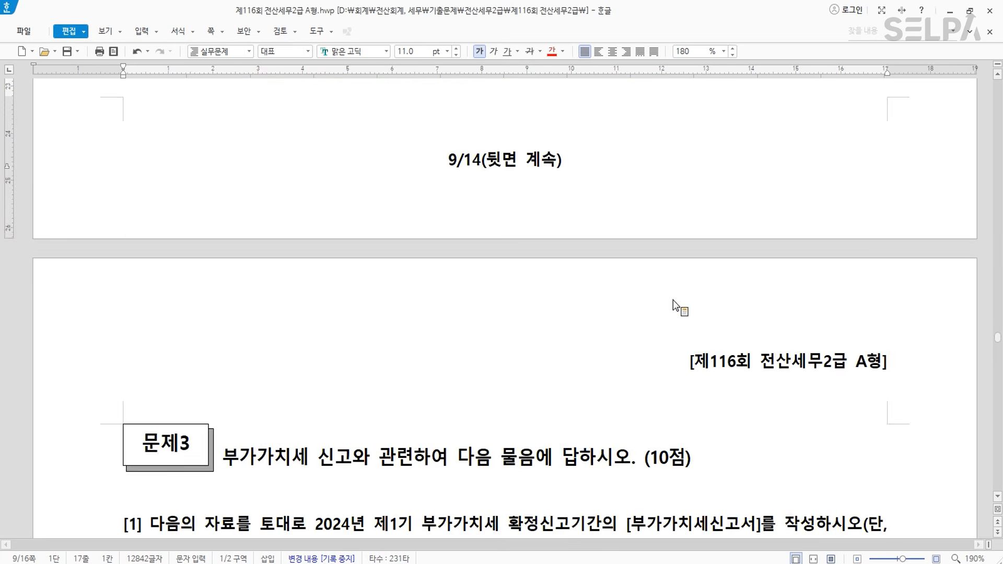
scroll(674, 304, "down", 5)
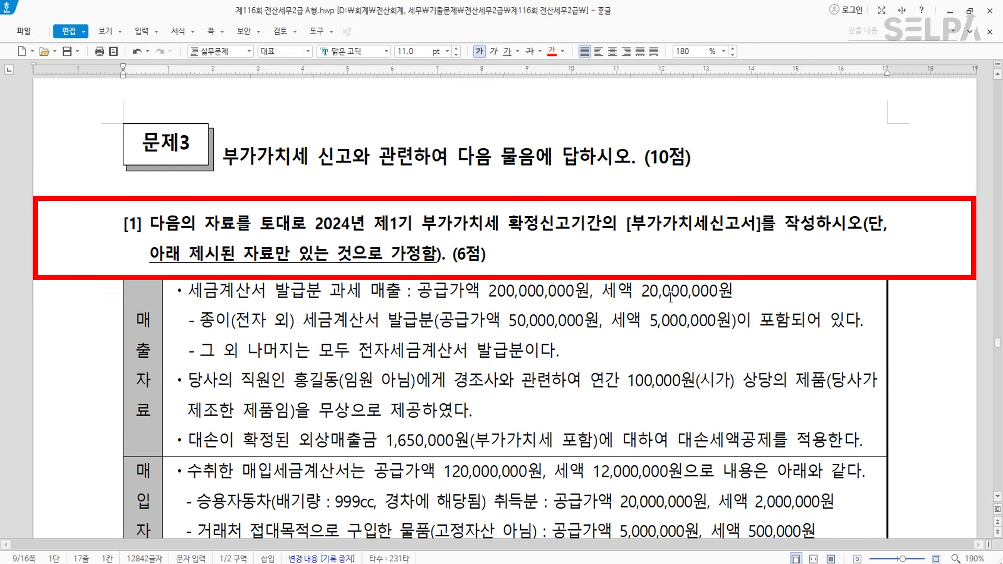
left_click_drag(627, 230, 815, 233)
left_click(551, 53)
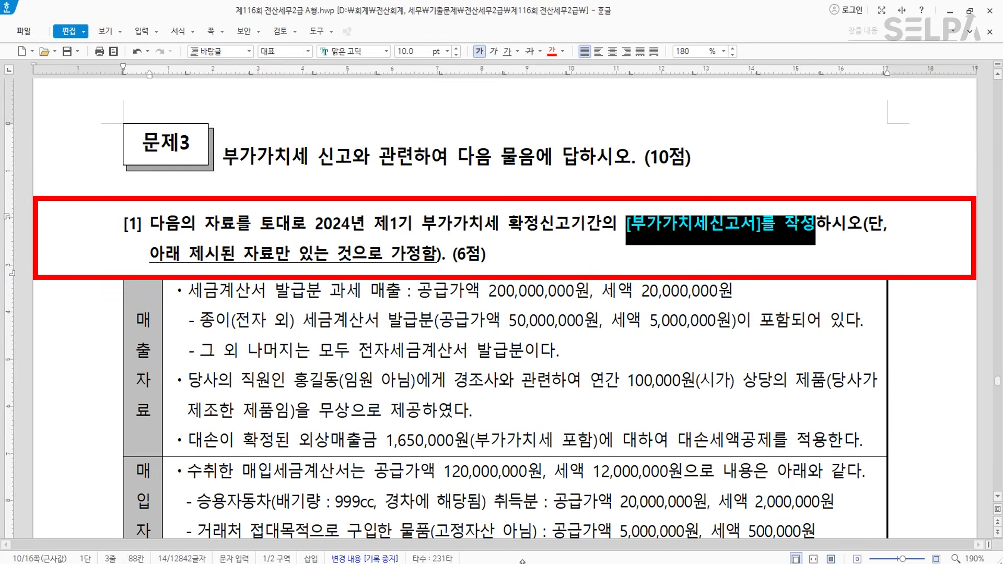
- Open 부가가치세신고서 via the ㅂㄱㄱ search and set the period to 4월 1일–6월 30일 2024
key("ctrl+Return")
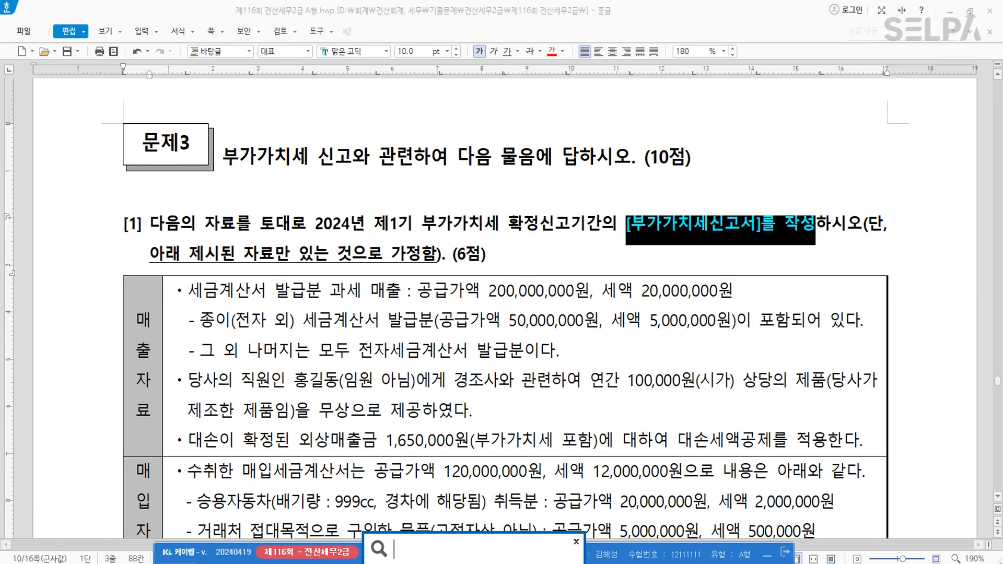
type("ㅂㄱㄱ")
key("Return")
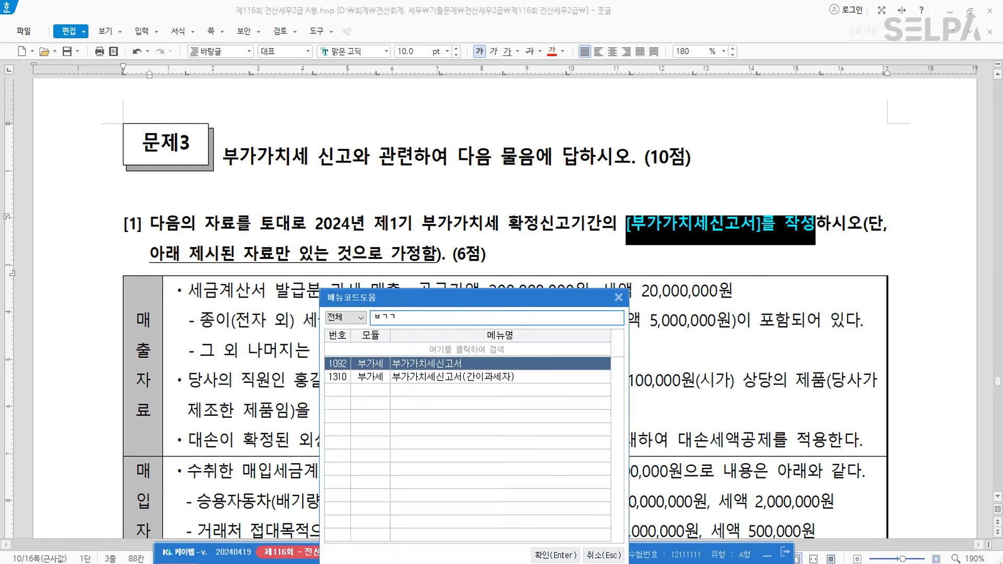
key("Return")
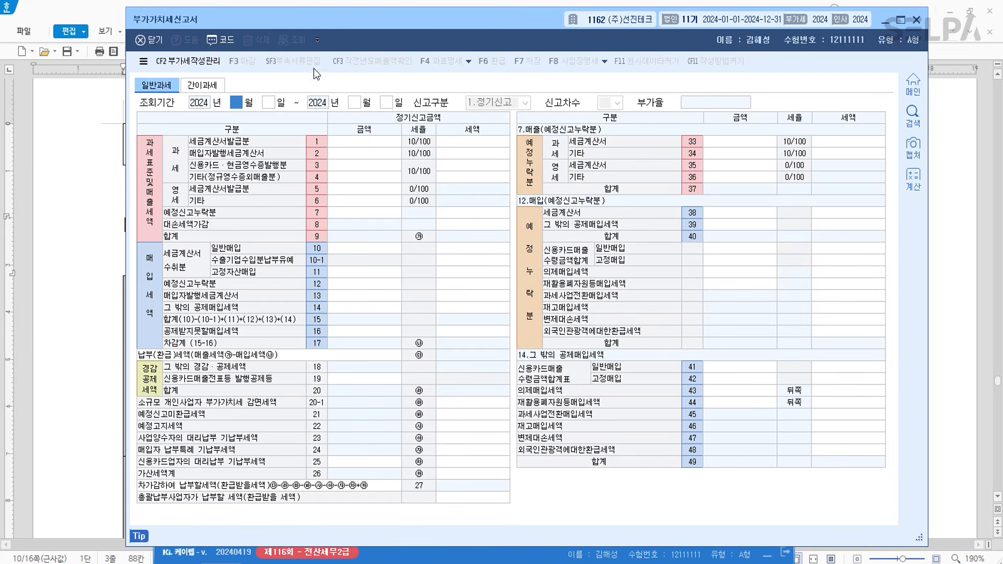
left_click_drag(476, 17, 495, 359)
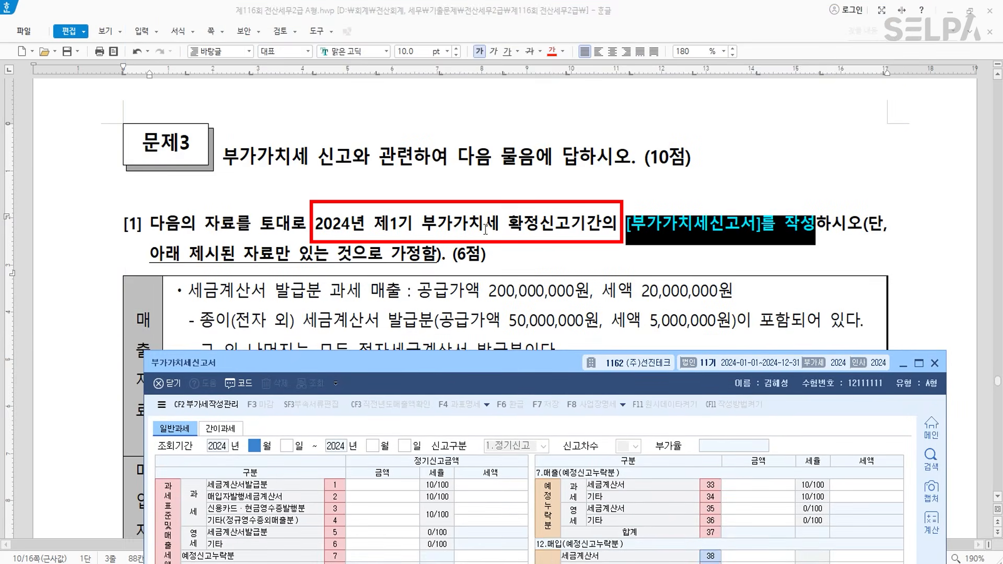
type("4")
key("Return")
key("Return")
key("Return")
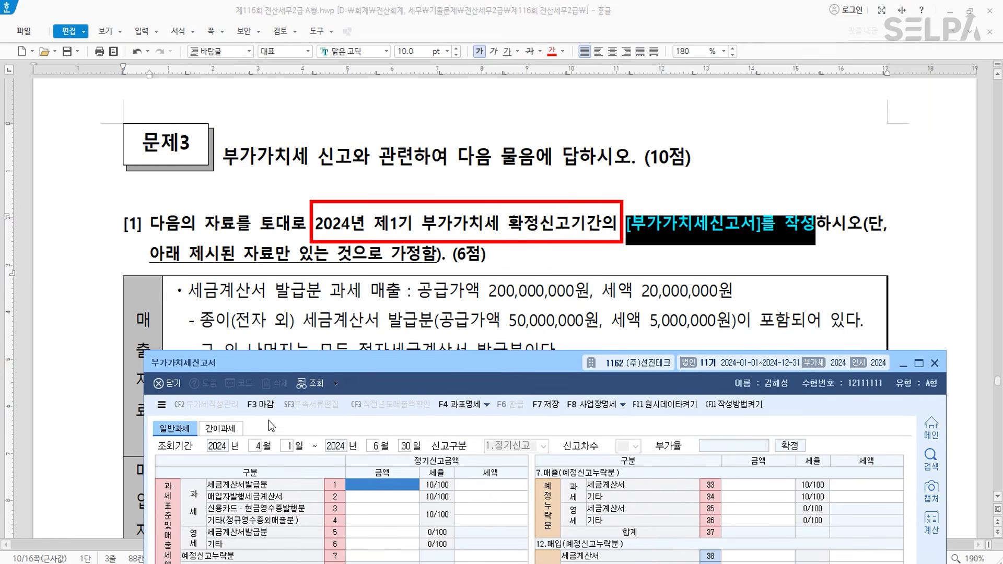
left_click_drag(436, 367, 450, 53)
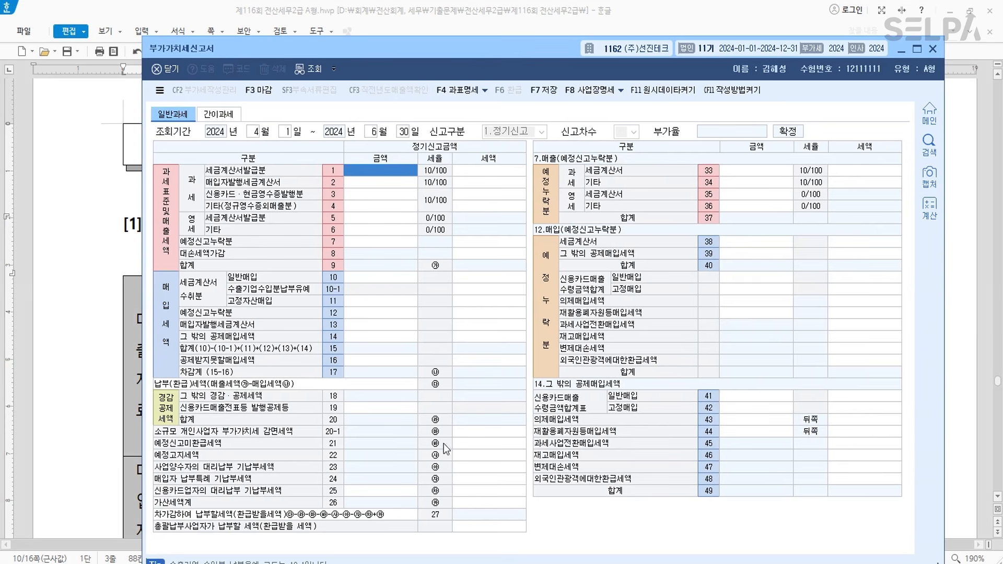
left_click_drag(535, 46, 519, 449)
scroll(534, 329, "down", 3)
scroll(533, 330, "down", 3)
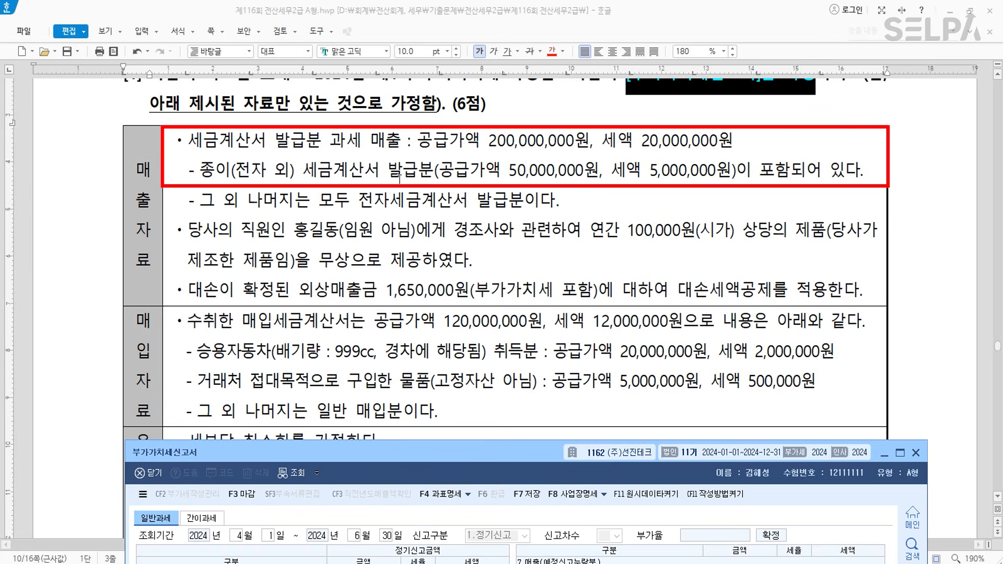
- Colour the paper tax-invoice (종이) line blue
left_click_drag(207, 174, 786, 175)
left_click(563, 55)
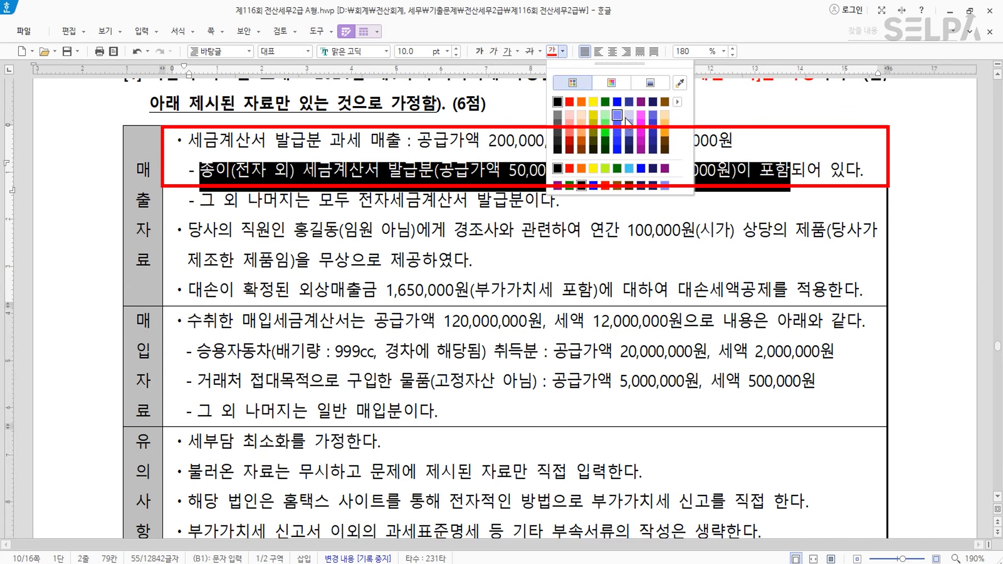
left_click(619, 104)
key("Escape")
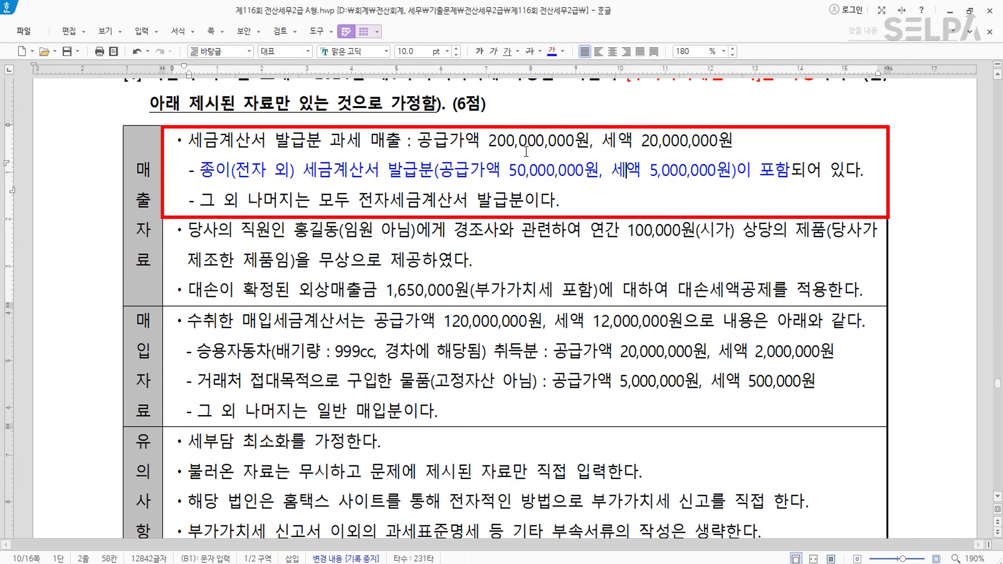
- Make the first taxable-sales bullet line red and bold
left_click_drag(189, 141, 733, 140)
left_click(564, 53)
left_click(564, 99)
left_click(480, 51)
left_click(488, 168)
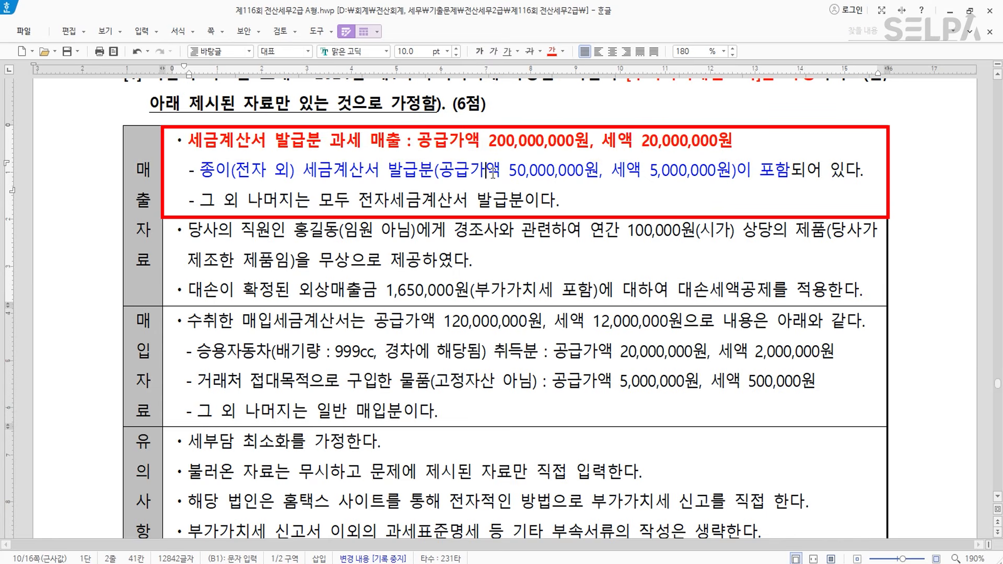
left_click(645, 563)
- Enter 200,000,000 as the row 1 tax-invoice sales amount
left_click_drag(504, 454, 510, 219)
left_click(384, 338)
type("200,000,000")
key("Return")
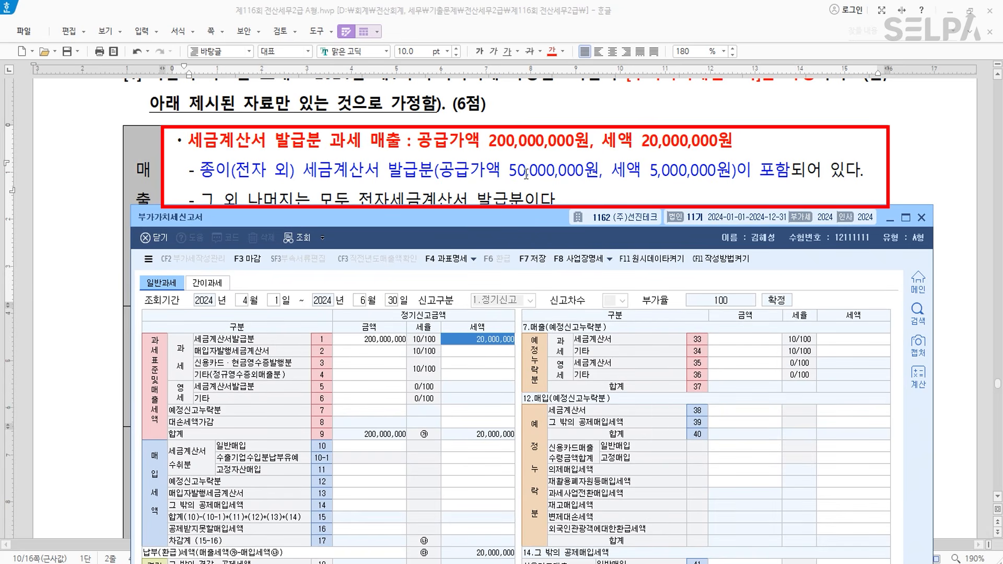
- In 가산세명세, enter 50,000,000 with a 500,000 penalty on row 64 미발급 등
left_click_drag(533, 221, 519, 34)
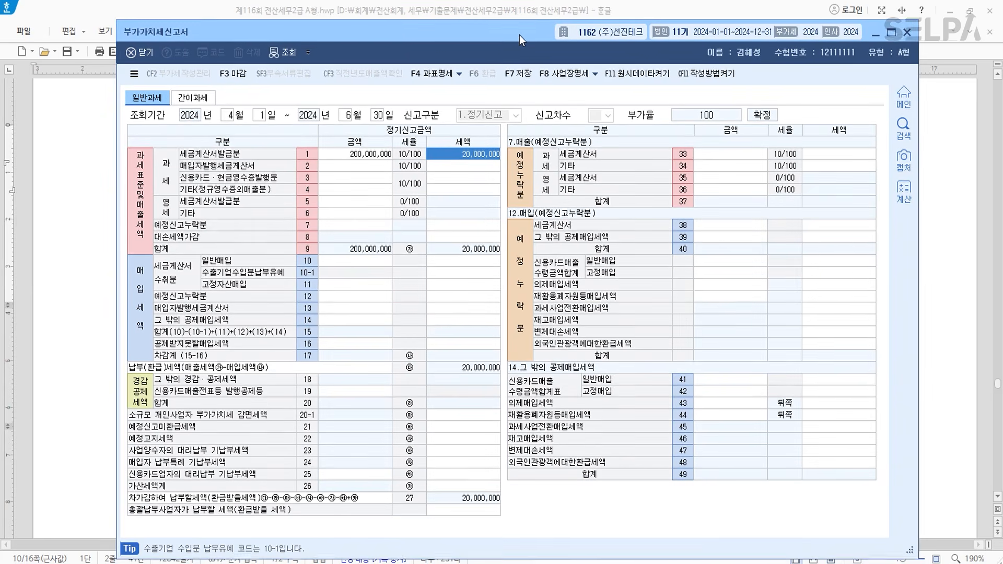
left_click(447, 487)
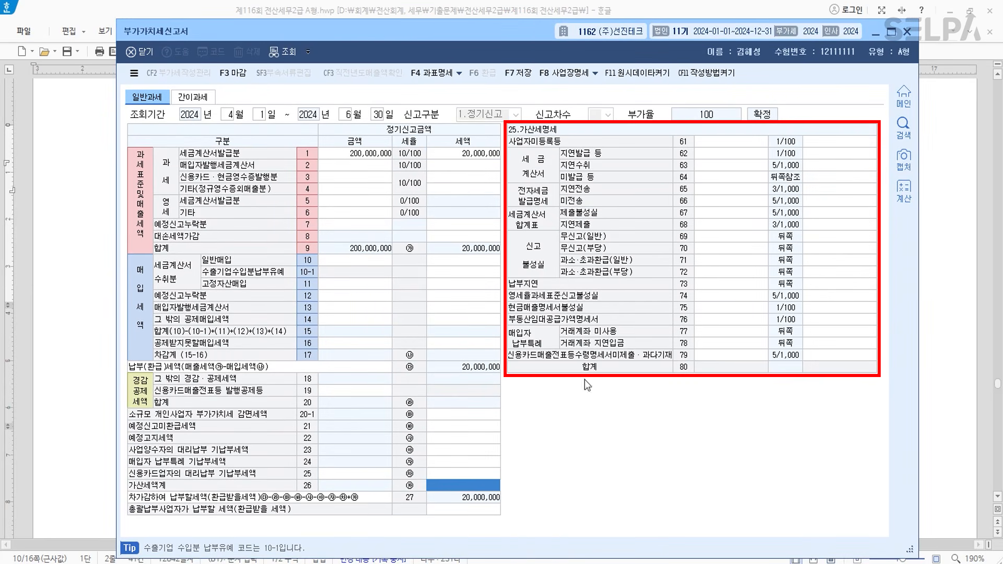
left_click(711, 178)
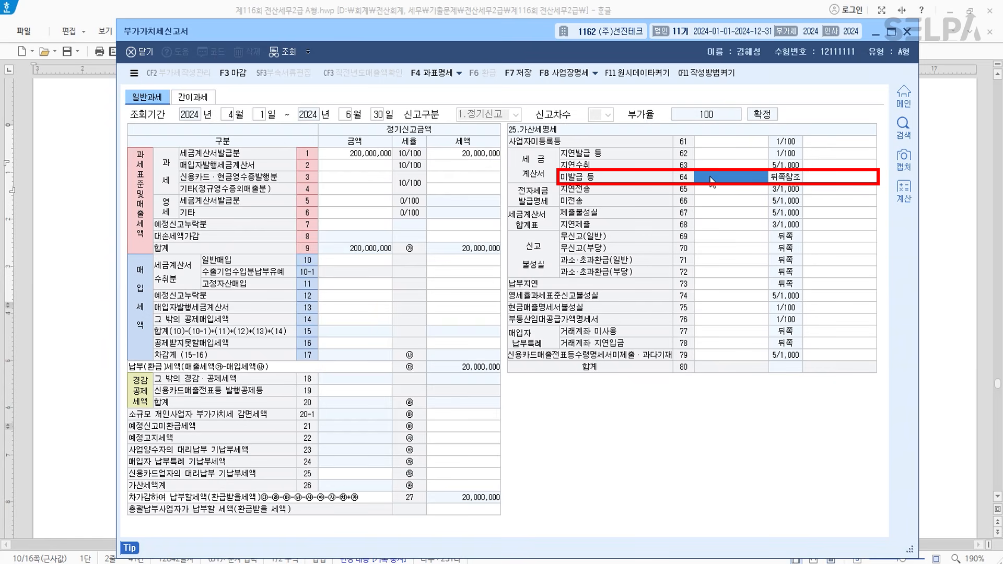
left_click_drag(506, 34, 482, 135)
type("50000000")
key("Return")
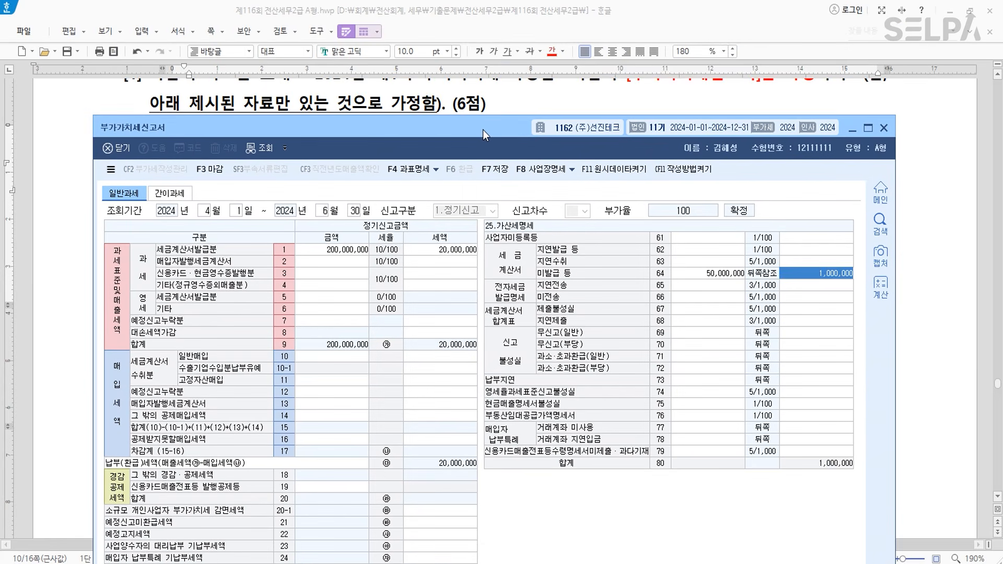
type("500000")
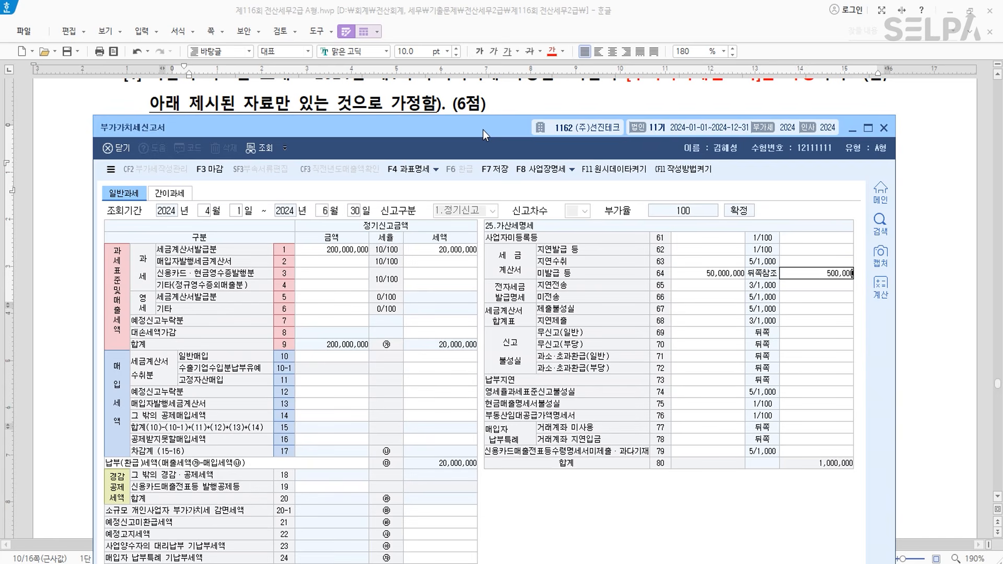
key("Return")
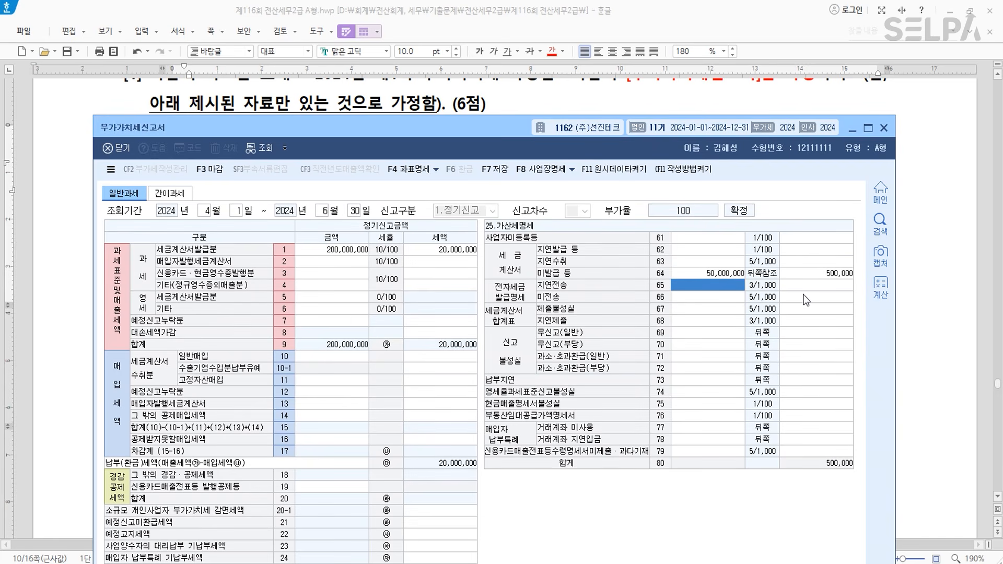
- Remove the mistaken 50,000,000 entry from row 62 지연발급 등, keeping row 64
left_click(724, 251)
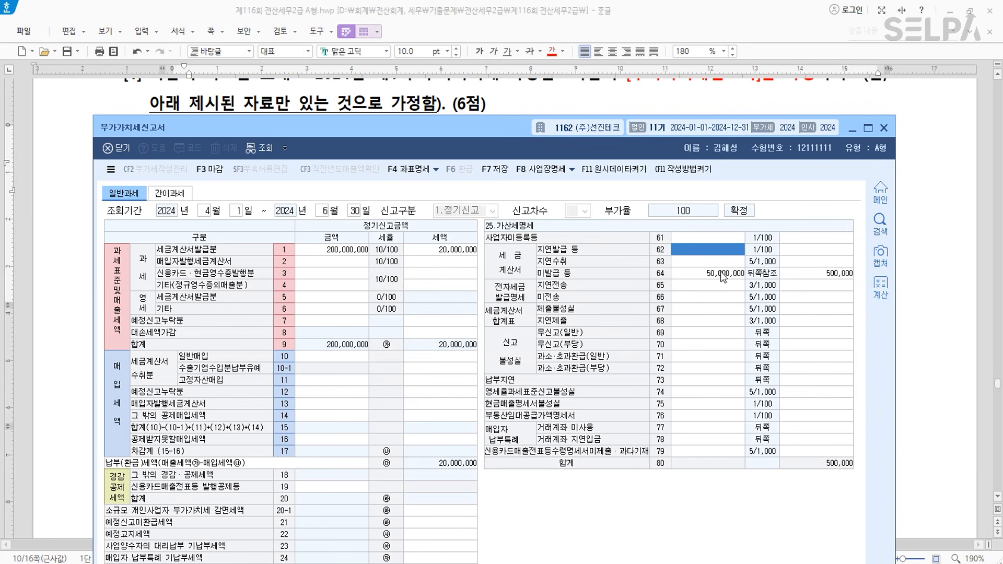
type("50,")
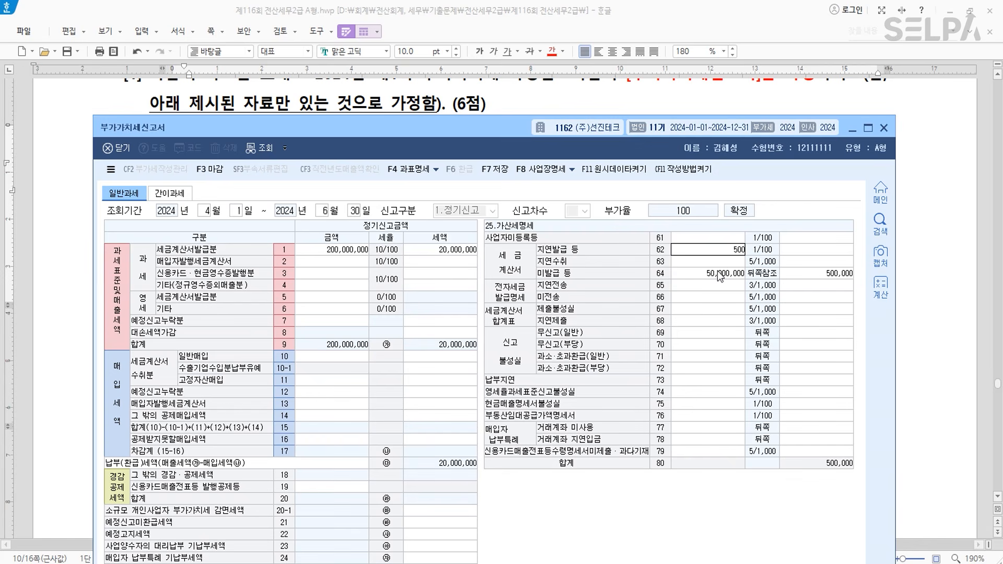
type("000,000")
key("Return")
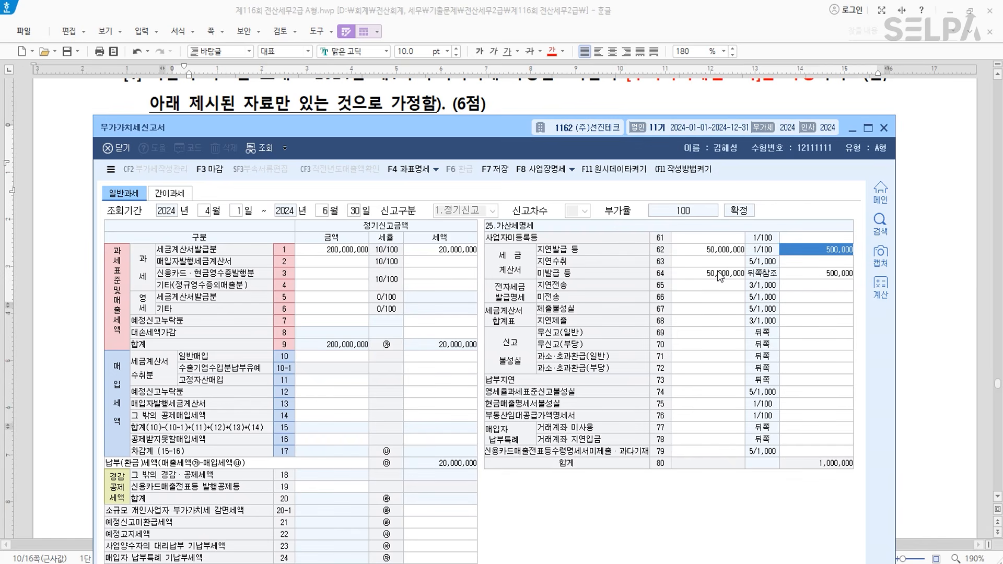
left_click(722, 277)
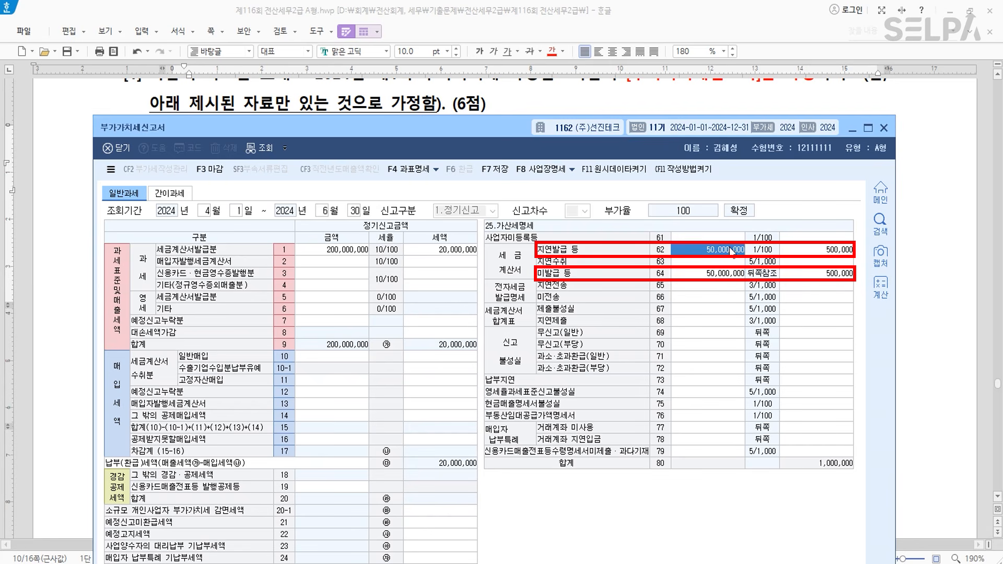
left_click(725, 252)
key("Delete")
key("Return")
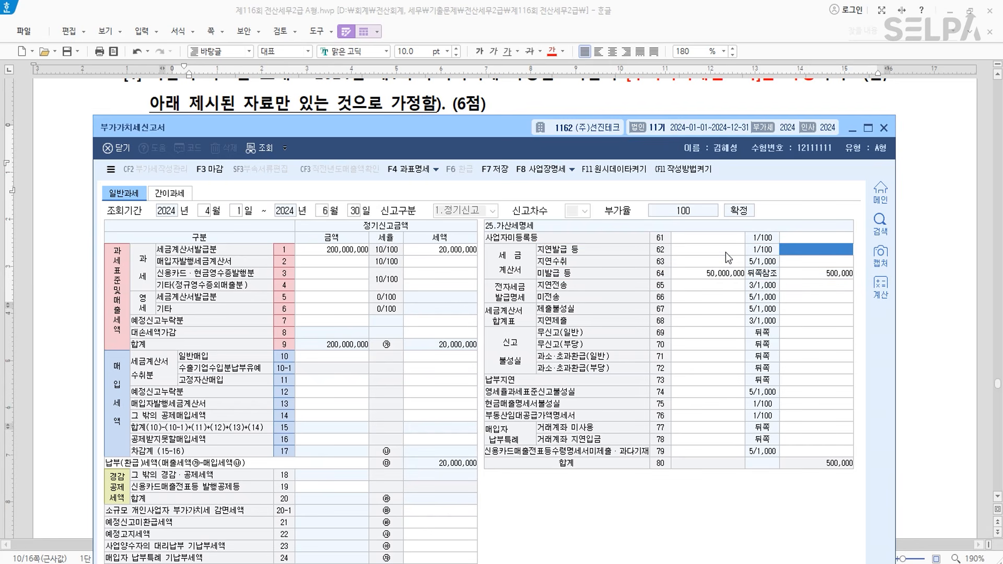
left_click(802, 276)
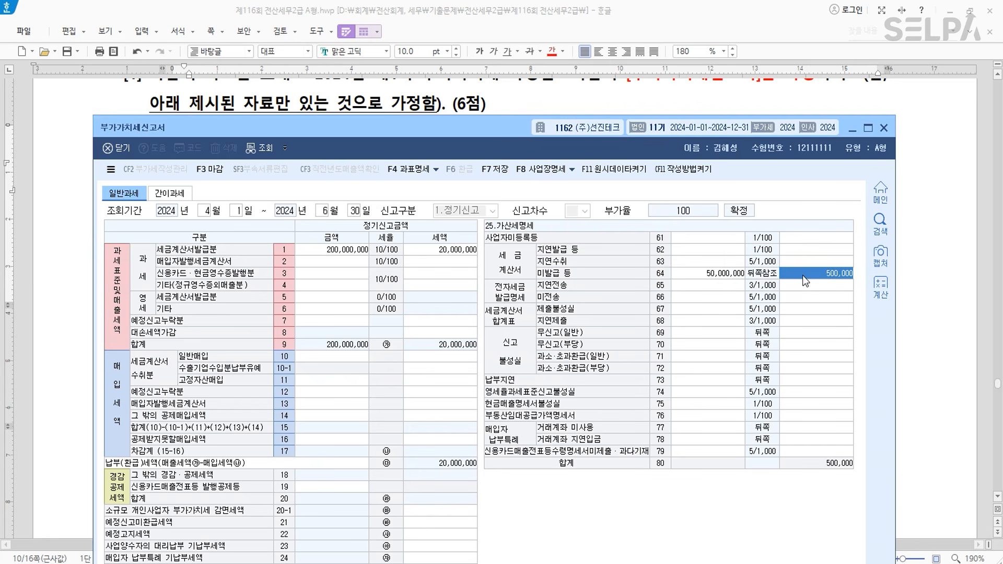
left_click_drag(476, 139, 485, 371)
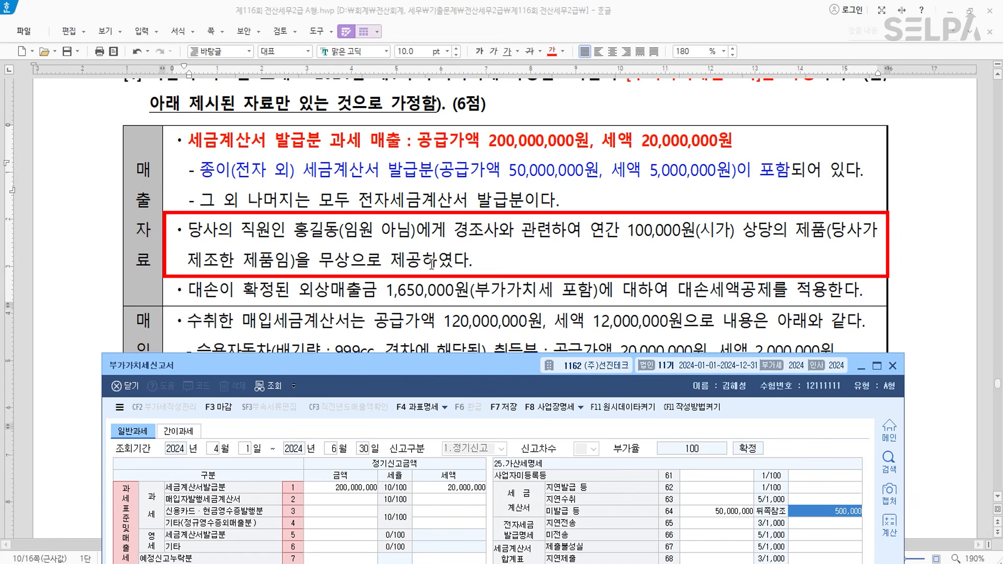
- Make the employee free-product paragraph green and bold
left_click_drag(189, 229, 477, 266)
left_click(562, 51)
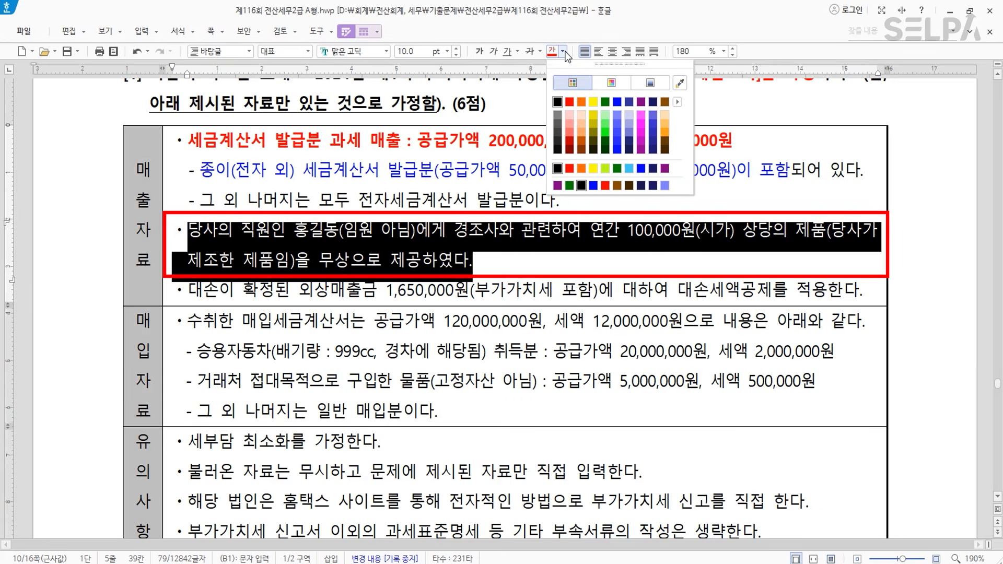
left_click(600, 108)
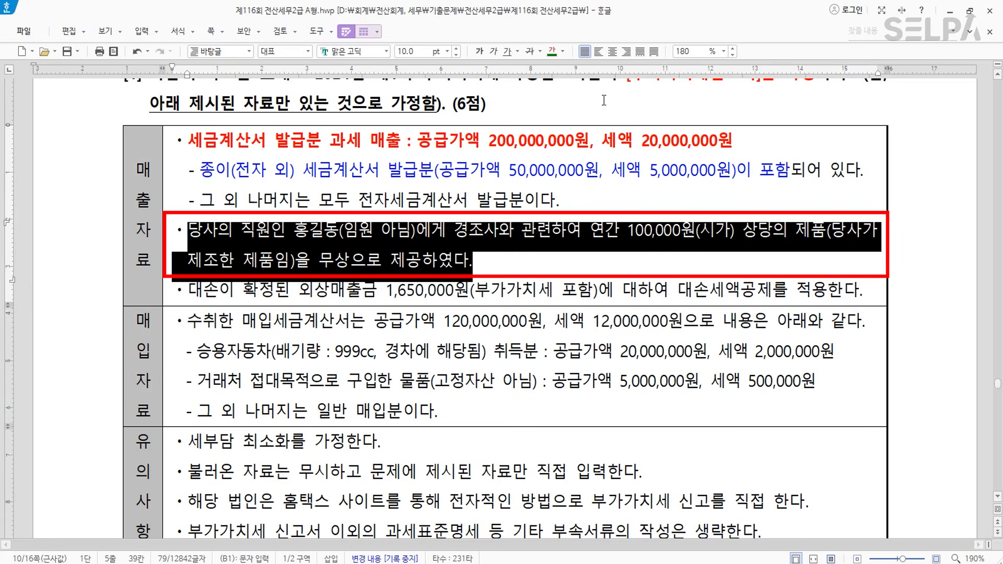
left_click(479, 51)
left_click(504, 248)
- Add the blue note '>> 연간 100,000 무상제공 가능 >> 초과분 과세' after it
type(">>")
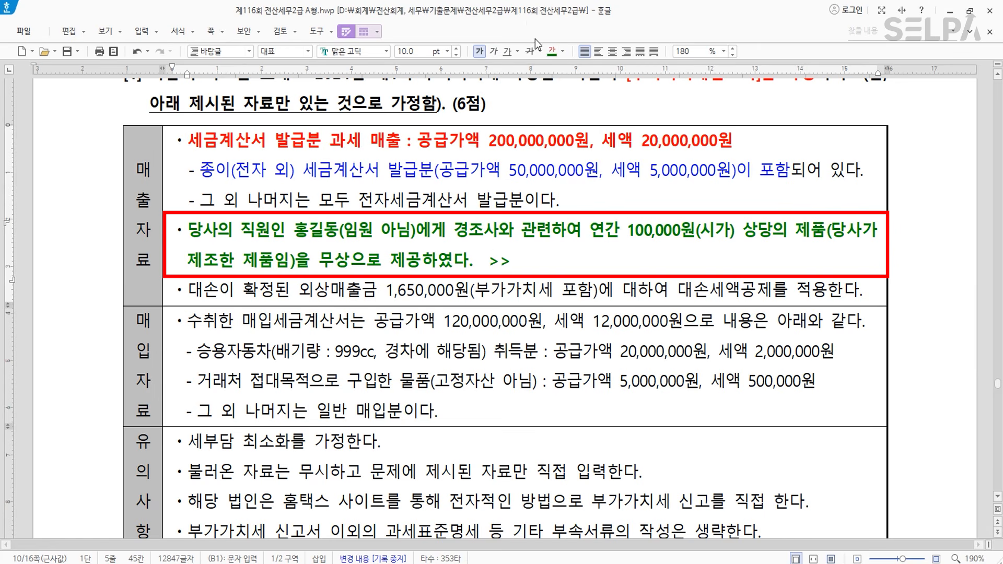
left_click(563, 51)
left_click(617, 102)
type("연간 100,")
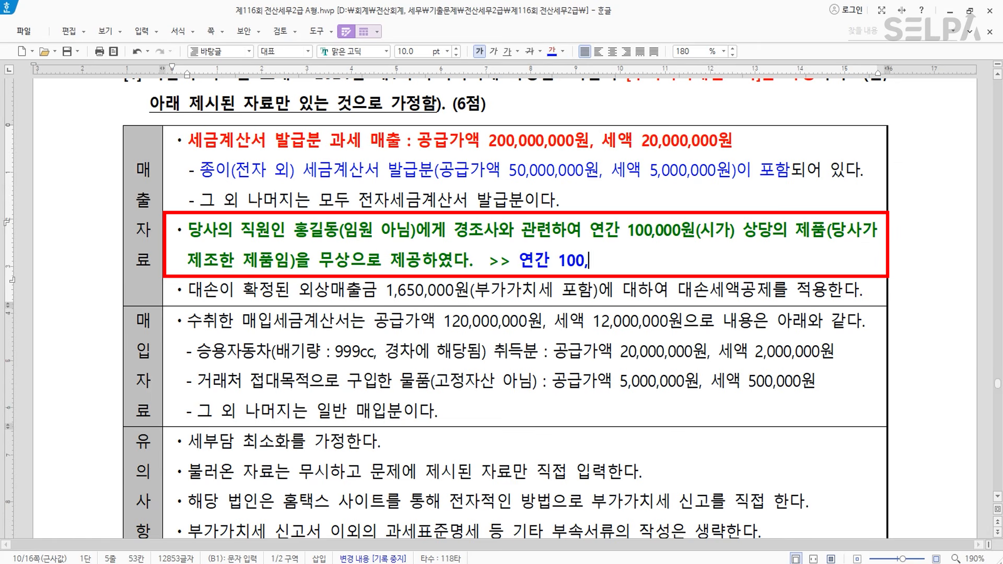
type("000 무상제고")
type(" 가능")
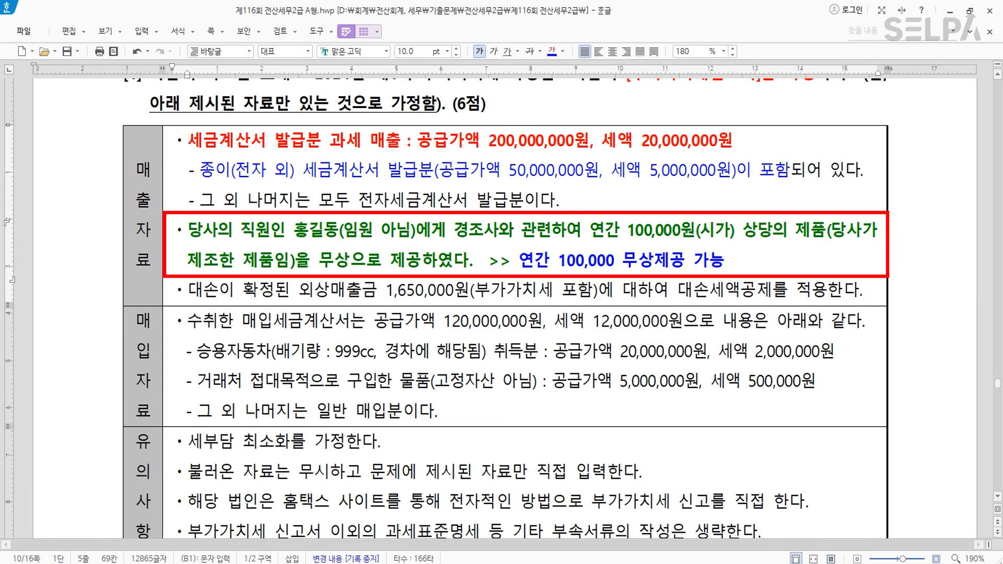
type(">> ")
type("초과분 ")
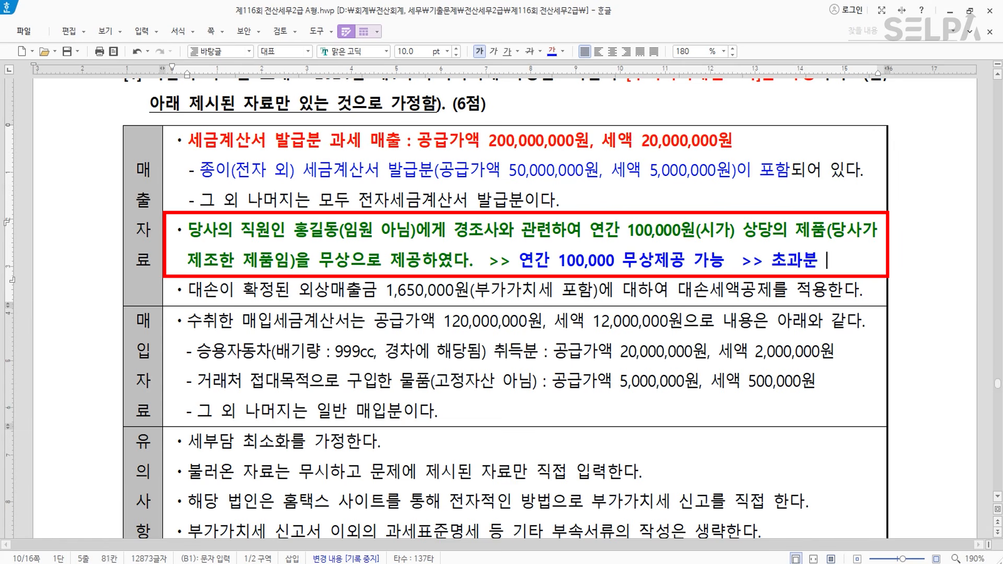
type("과세")
left_click(630, 238)
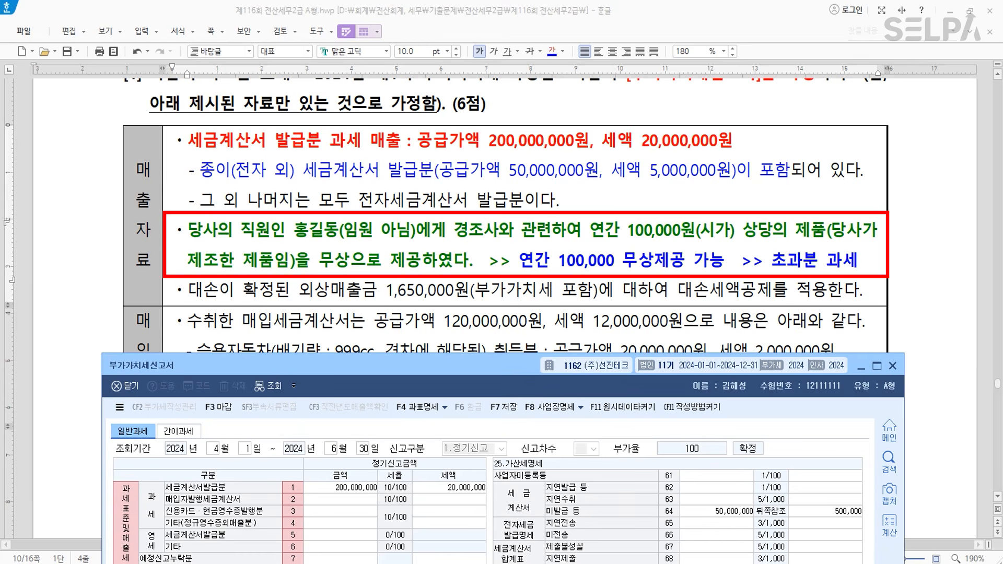
- Bring the April–June VAT return forward, select row 4's amount, then lower the window
key("alt+Tab")
left_click_drag(410, 379, 427, 201)
left_click(359, 345)
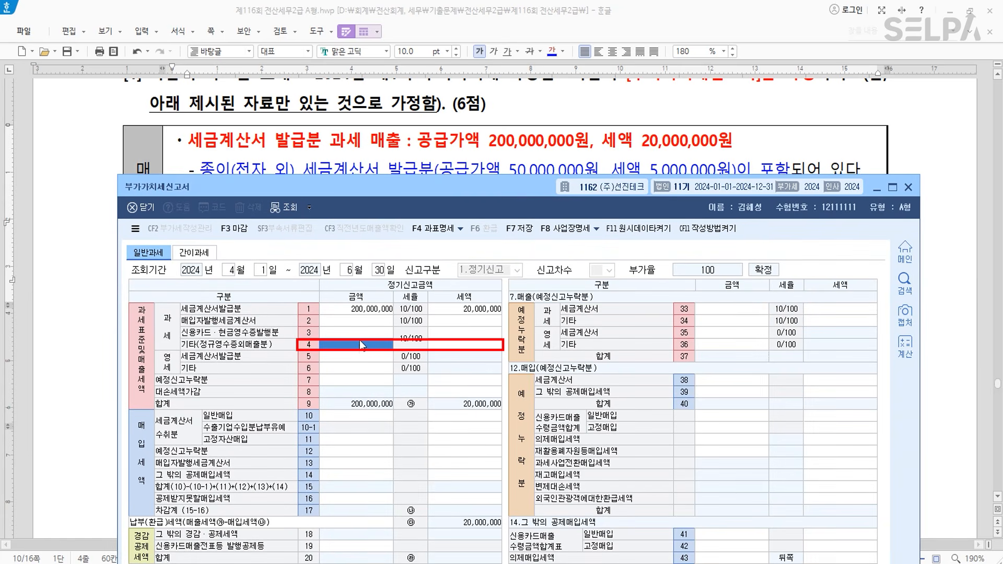
left_click_drag(497, 187, 494, 422)
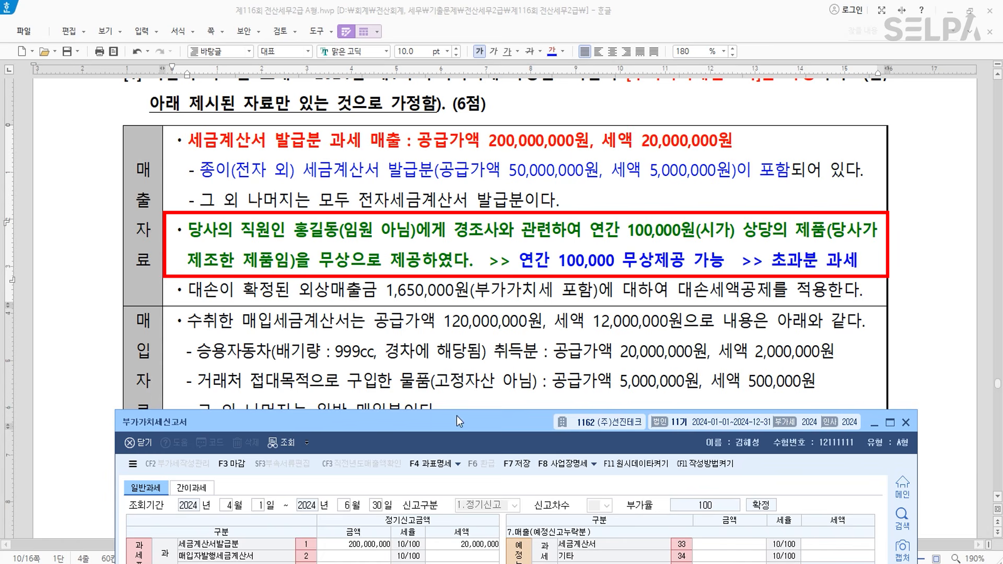
key("ctrl")
key("ctrl")
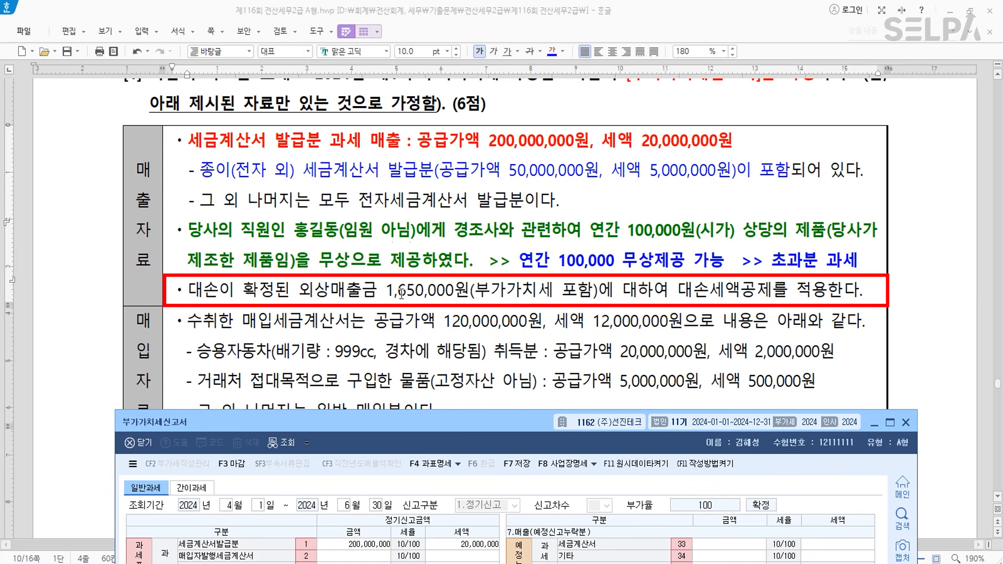
- Enter -150,000 as the row 8 대손세액가감 tax, making output tax 19,850,000
left_click_drag(497, 426, 495, 329)
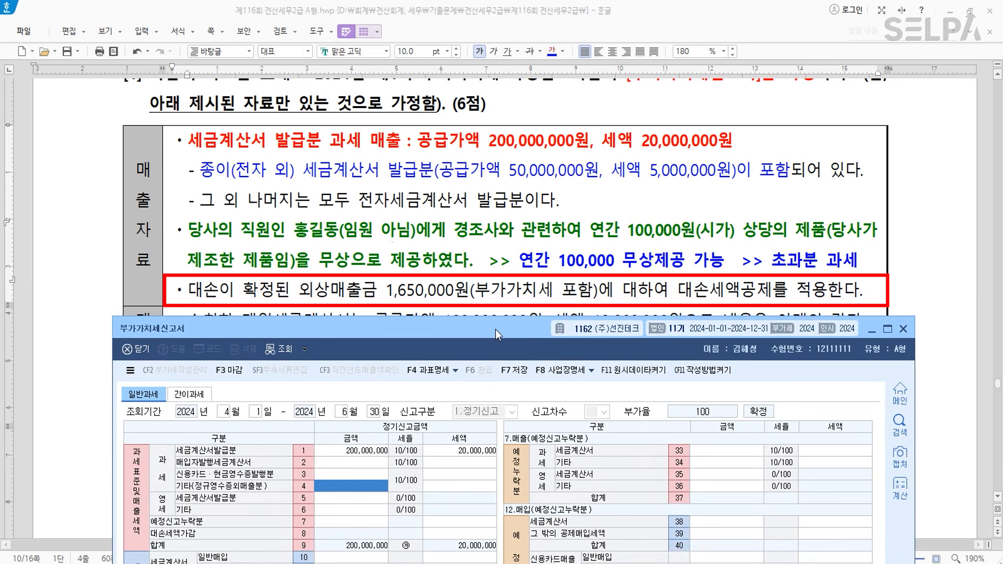
left_click(467, 533)
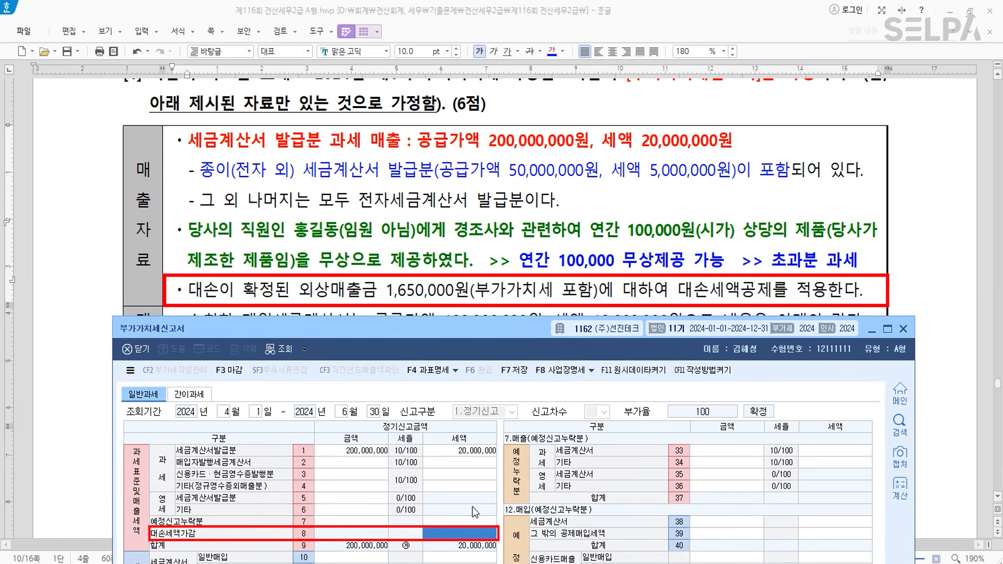
type("-150,000")
key("Return")
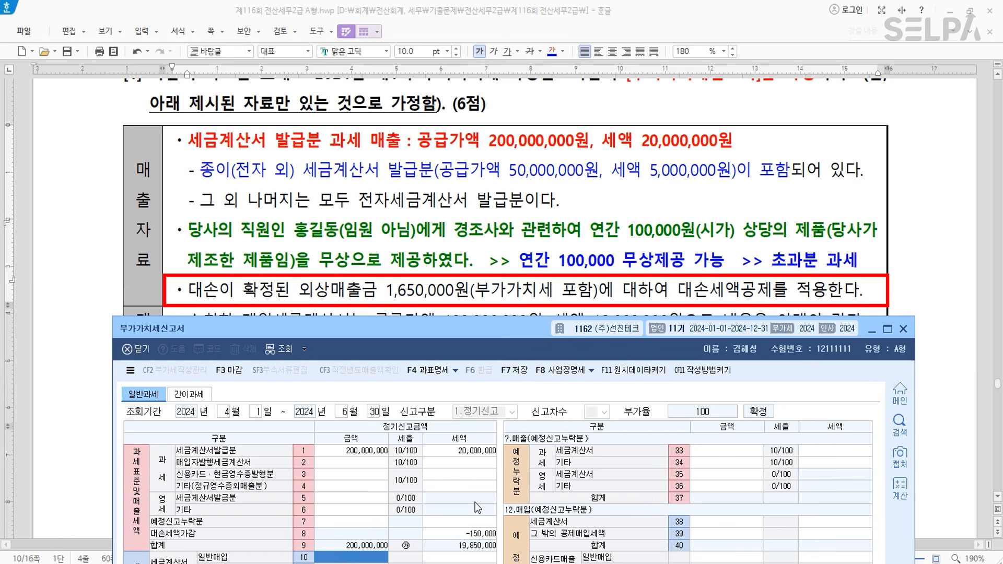
- Add the bold blue note '대손 발생 >> 음수로 입력, 대손채권 회수 >> 양수로 입력'
left_click(818, 298)
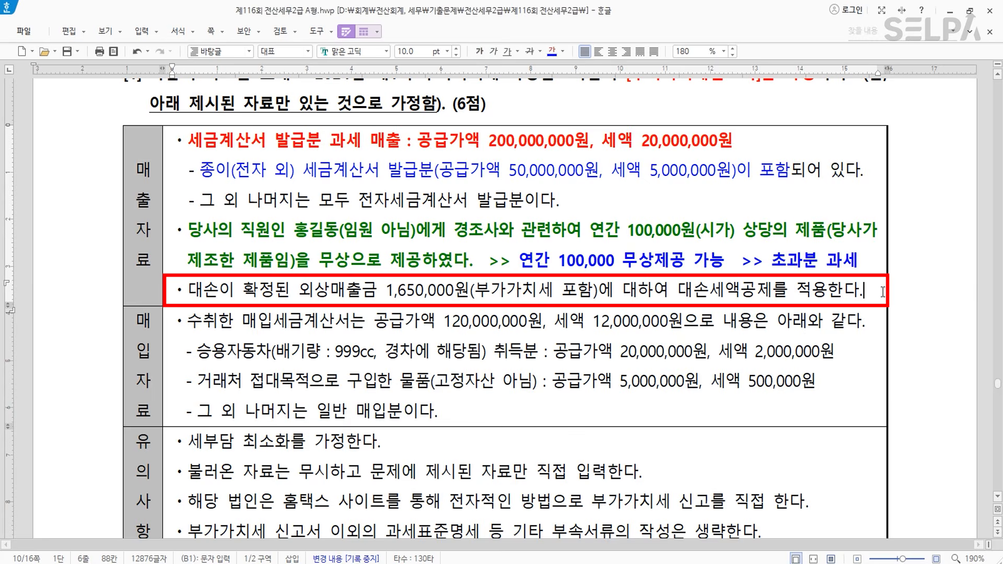
key("End")
key("Return")
type("ㄷㅐ손 발생")
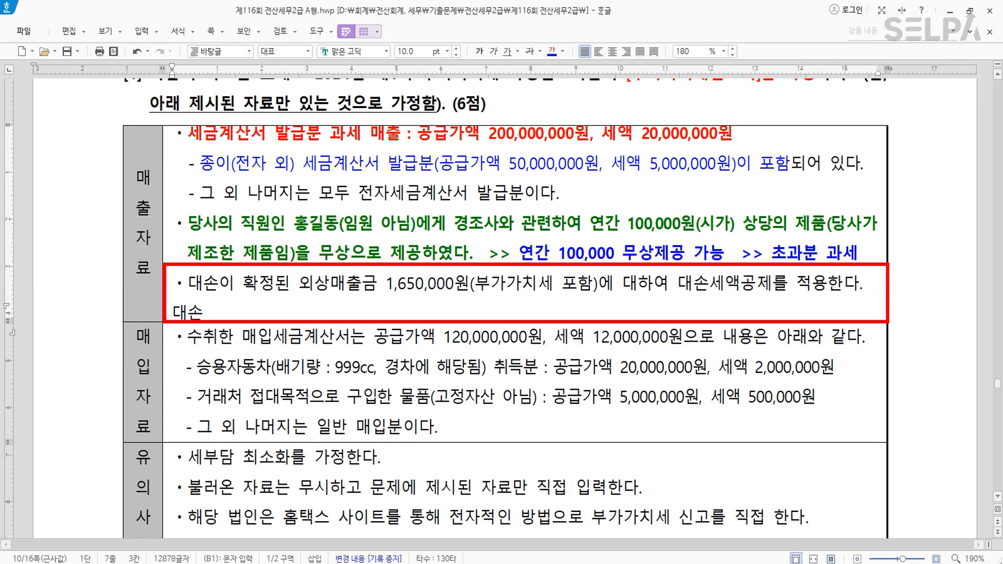
type("  >> ")
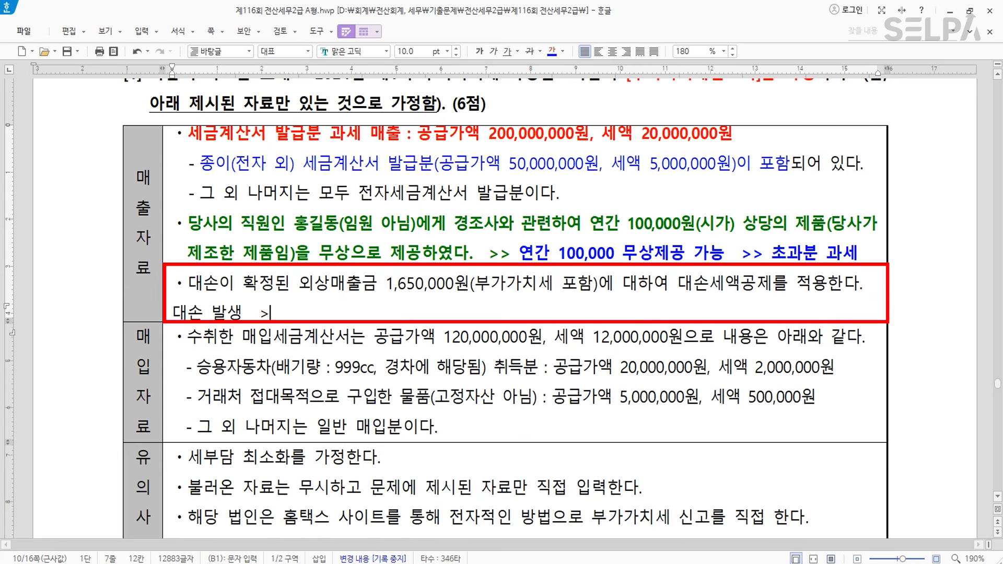
type("음수로 입력")
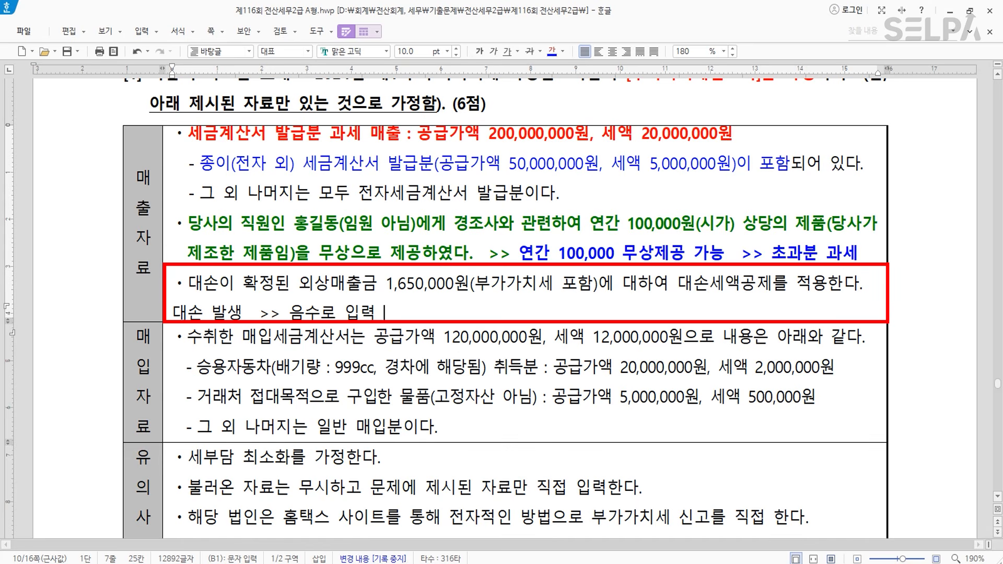
type("        대손채권")
type(" 회수 ")
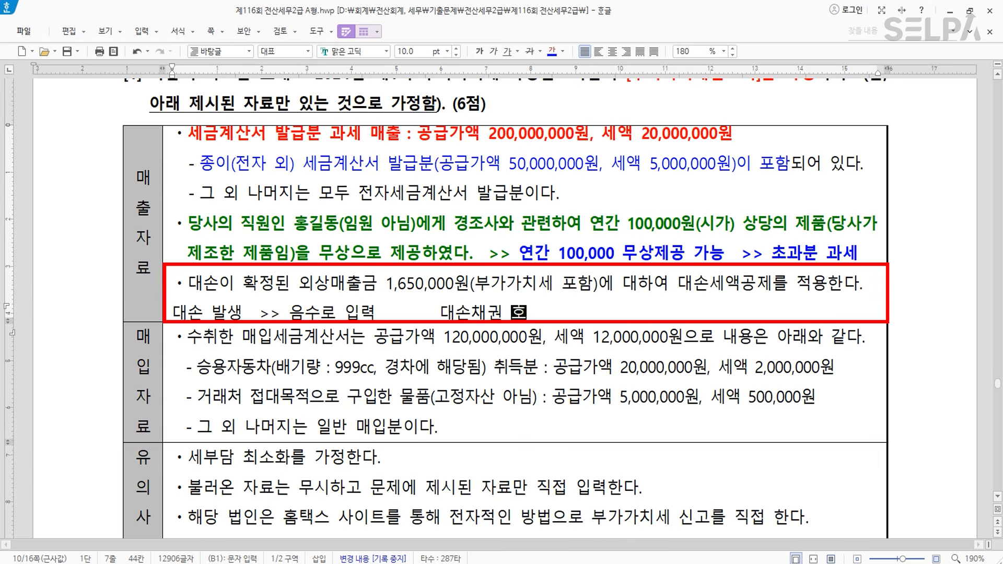
type("=")
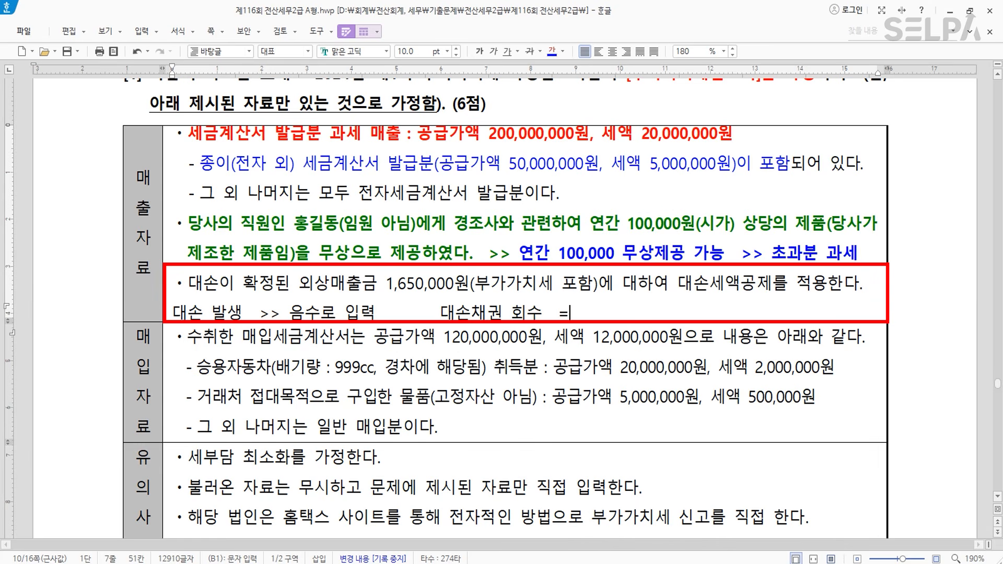
key("BackSpace")
type(">>  양수")
key("BackSpace")
key("BackSpace")
key("BackSpace")
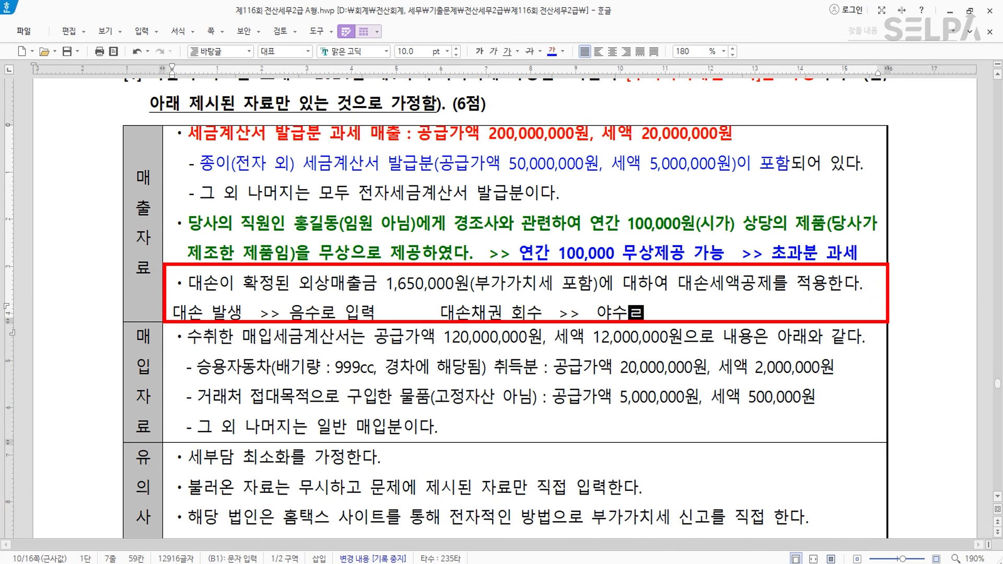
type("양수로 입력")
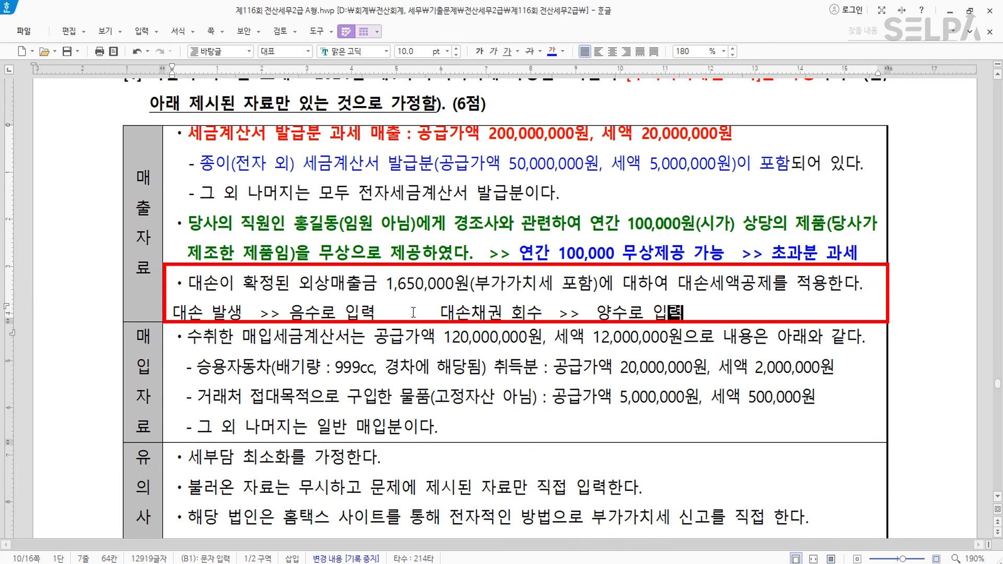
left_click_drag(385, 313, 180, 321)
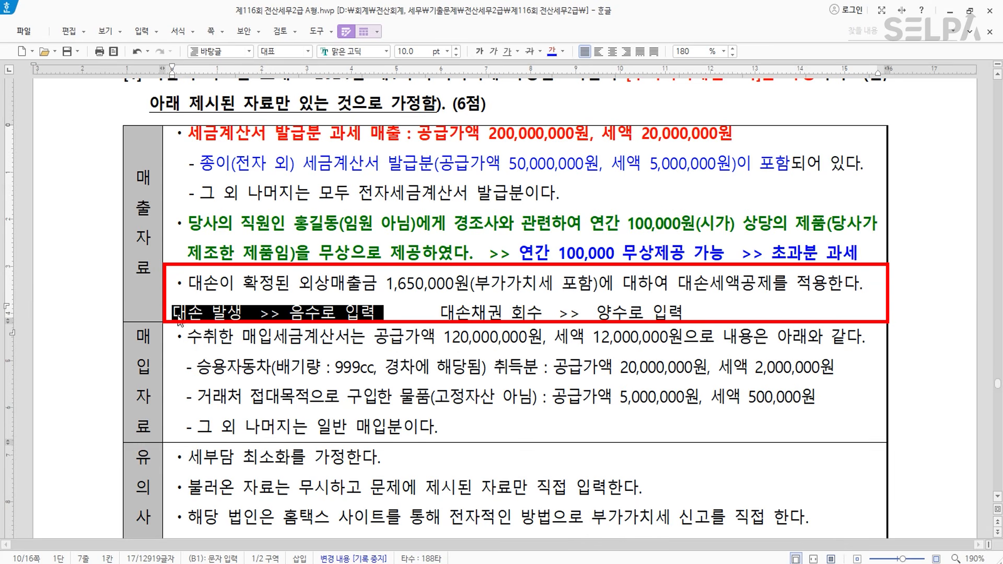
left_click(477, 51)
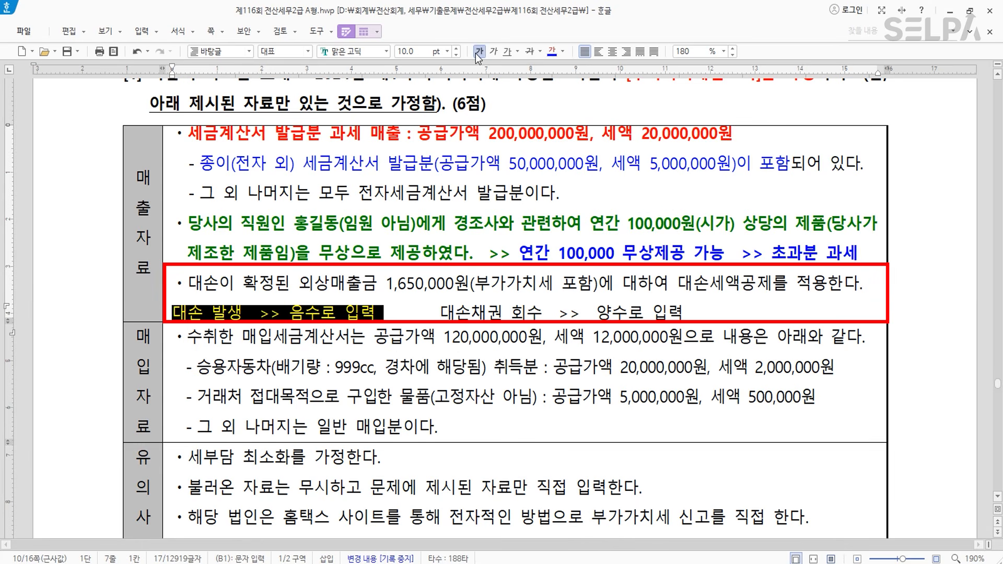
left_click(408, 374)
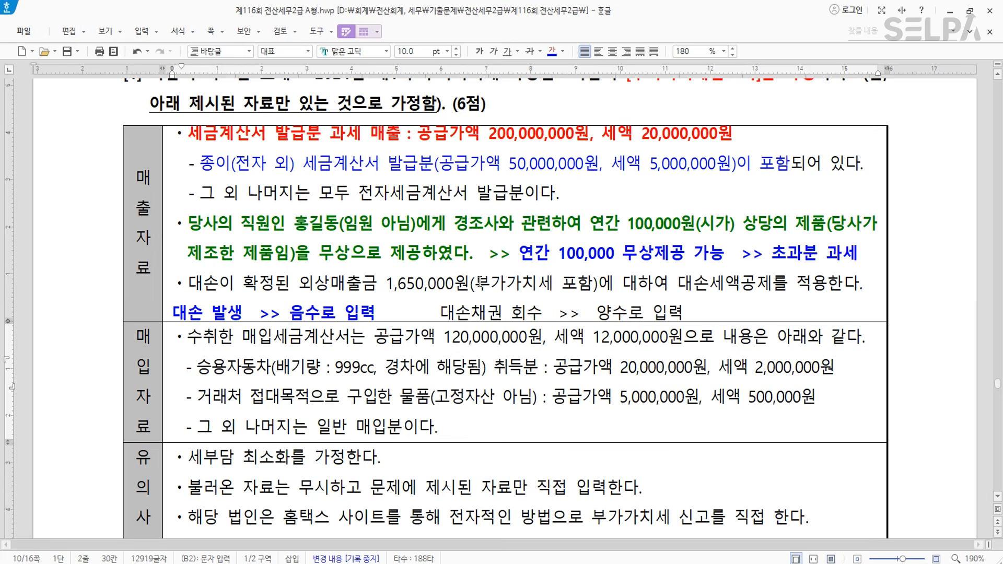
- Colour the passenger car purchase line blue and note '고정자산' beneath it
scroll(479, 283, "down", 3)
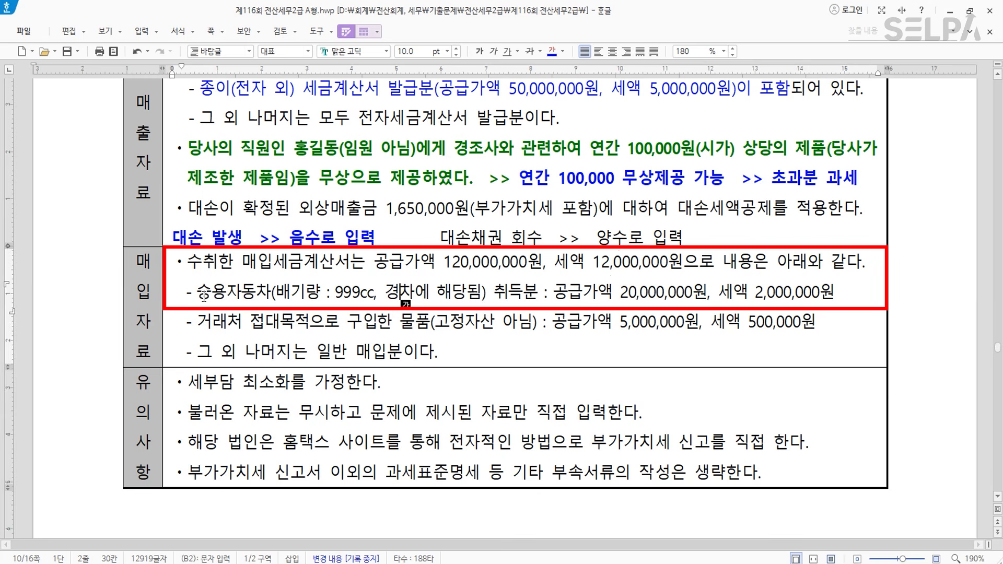
left_click_drag(197, 292, 836, 296)
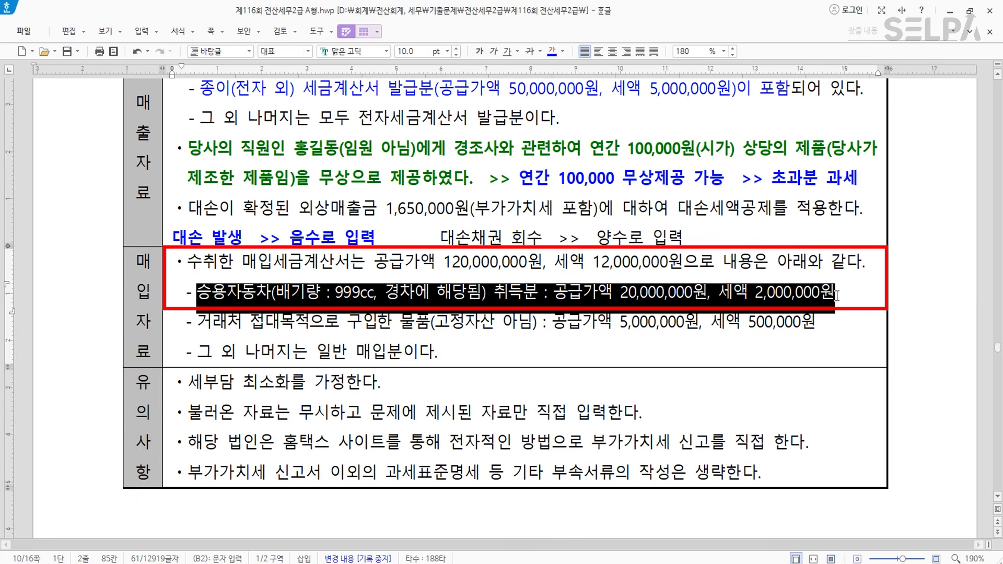
left_click(552, 55)
left_click(859, 290)
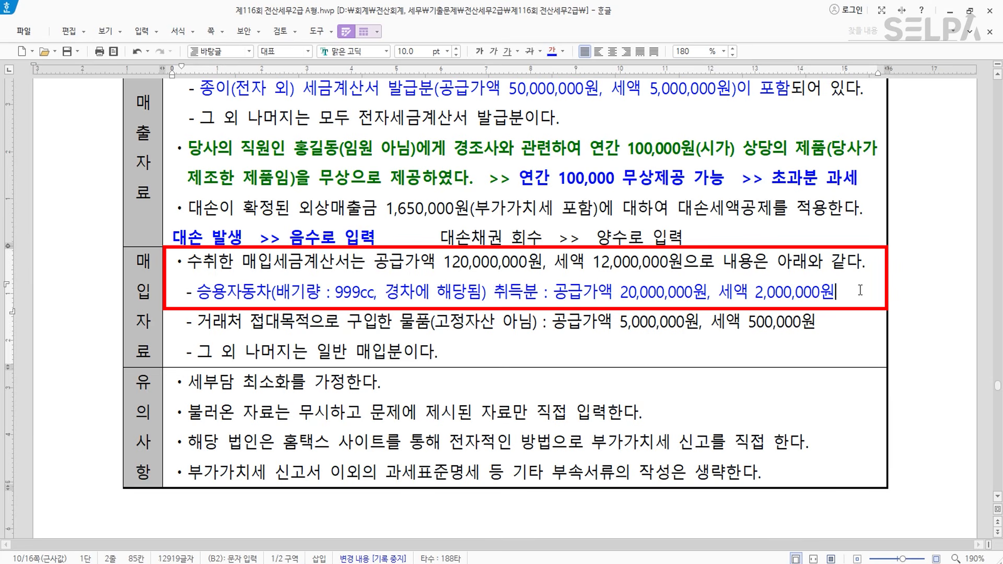
key("Return")
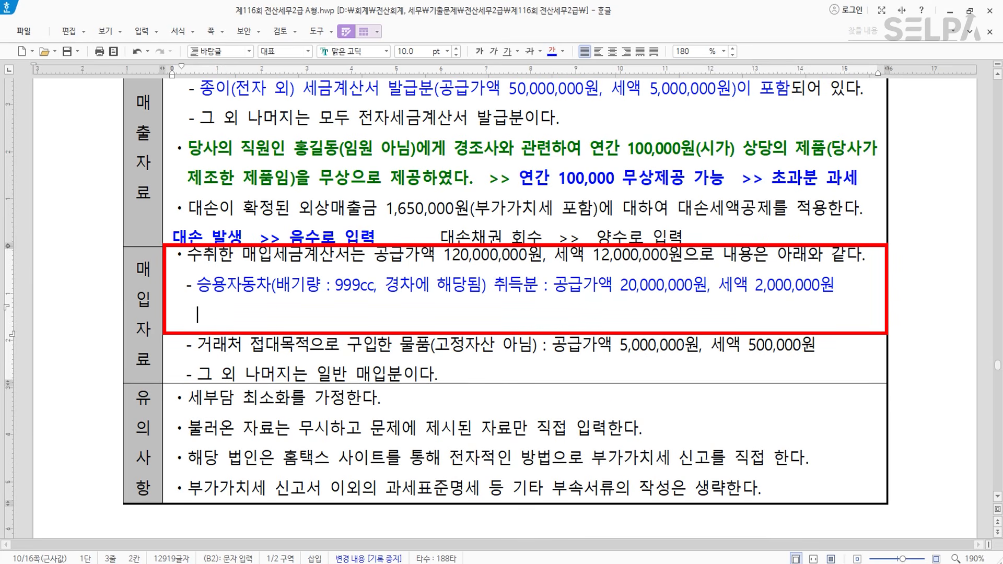
type("고정자산")
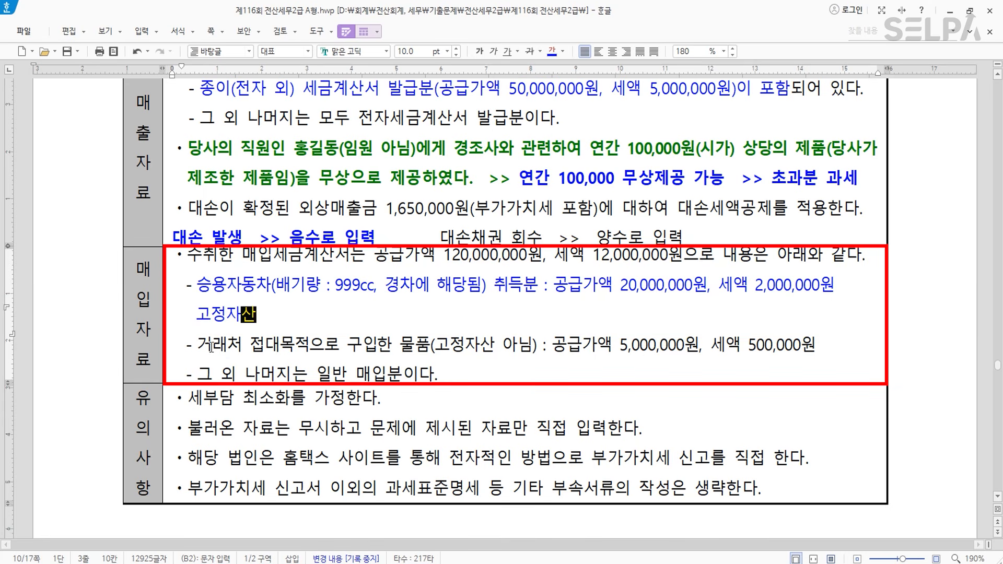
- Make the entertainment goods line red and note '일반매입에 우선입력 >>> 불공에 추가 입력' below
left_click_drag(201, 347, 816, 349)
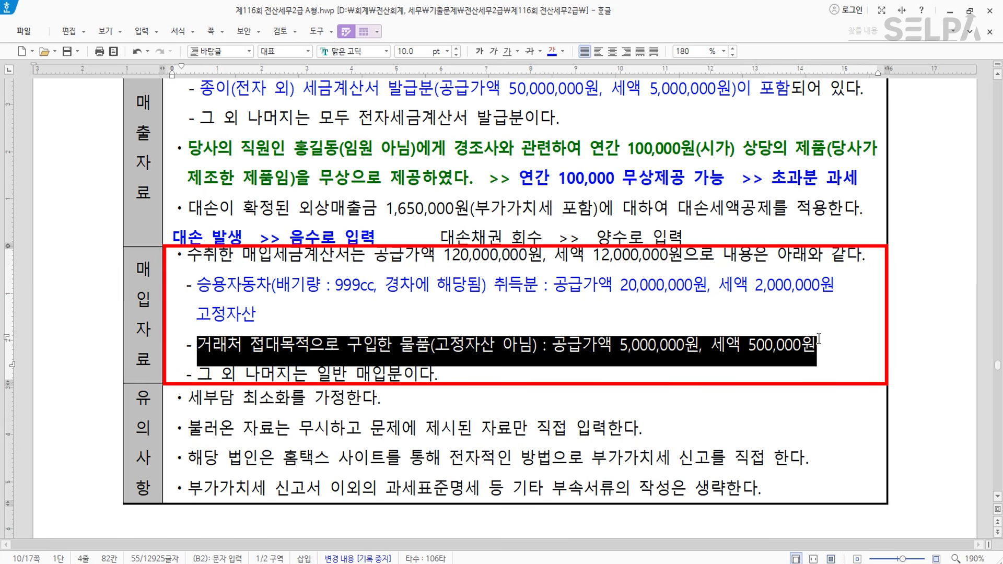
left_click(555, 54)
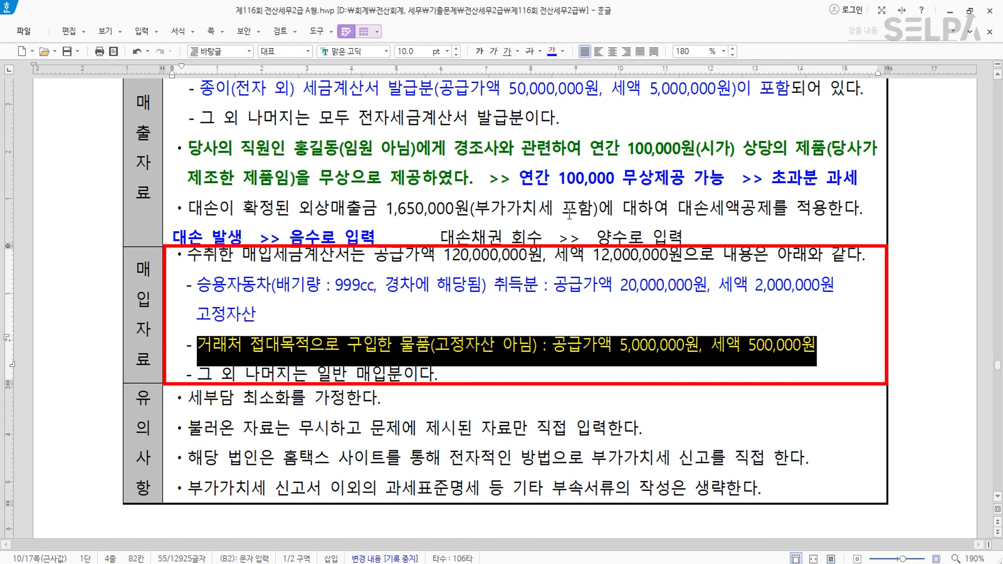
left_click(563, 52)
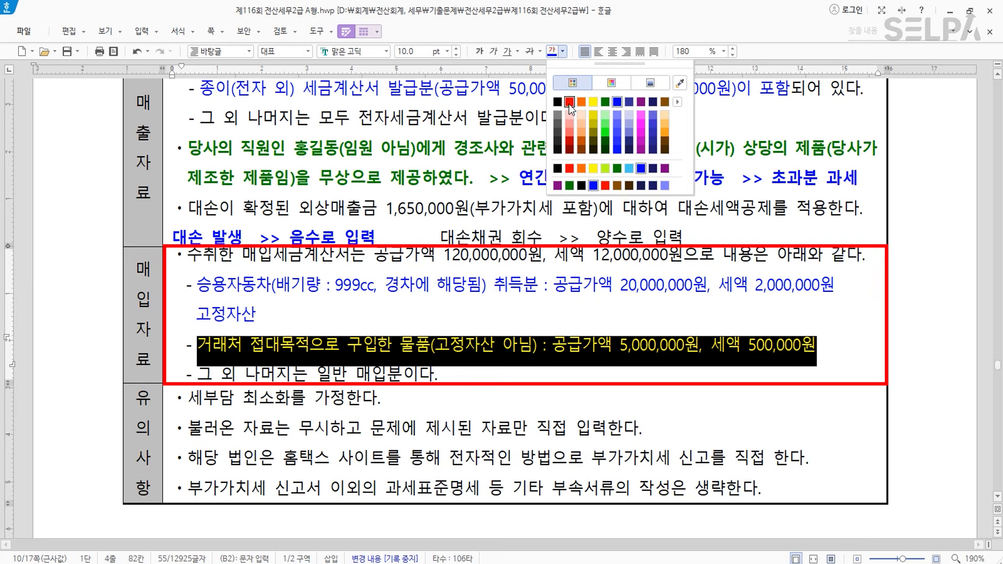
left_click(569, 103)
left_click(824, 345)
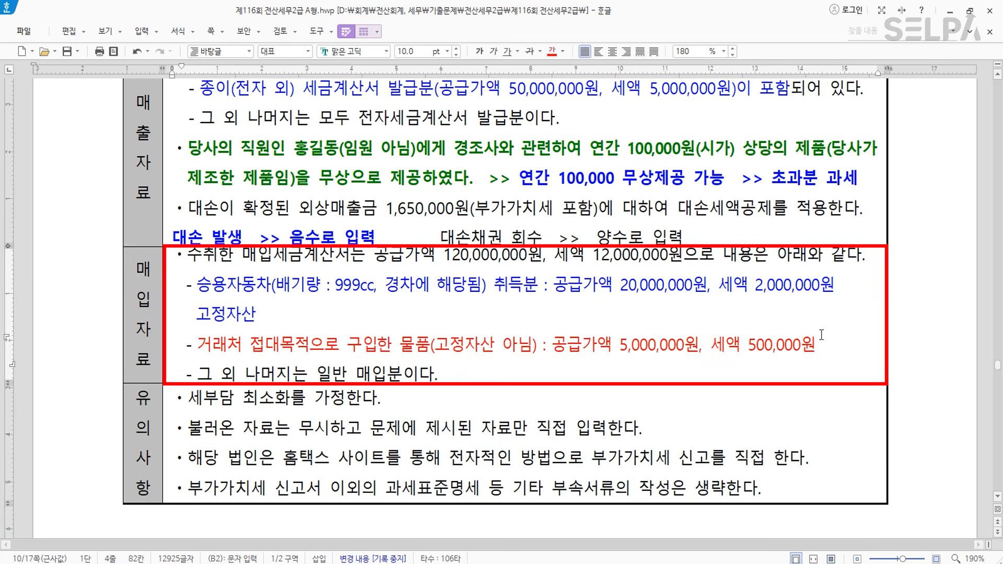
key("Return")
type("일반")
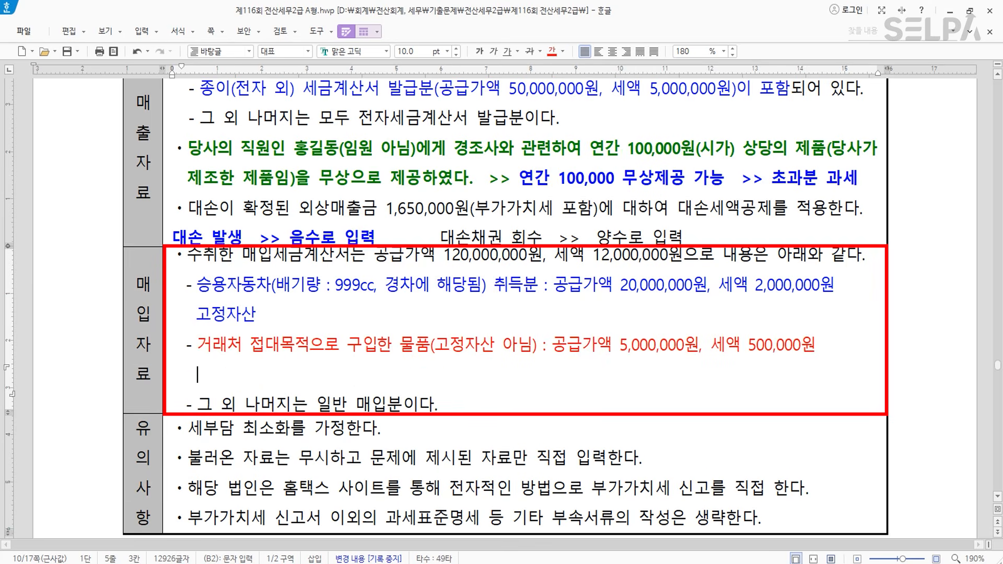
type("매입")
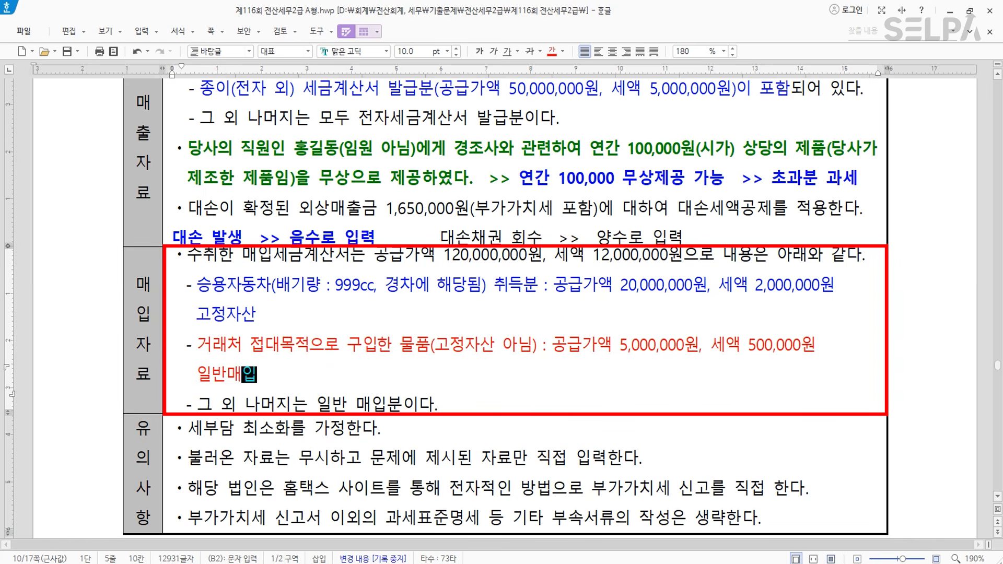
type("에 우선")
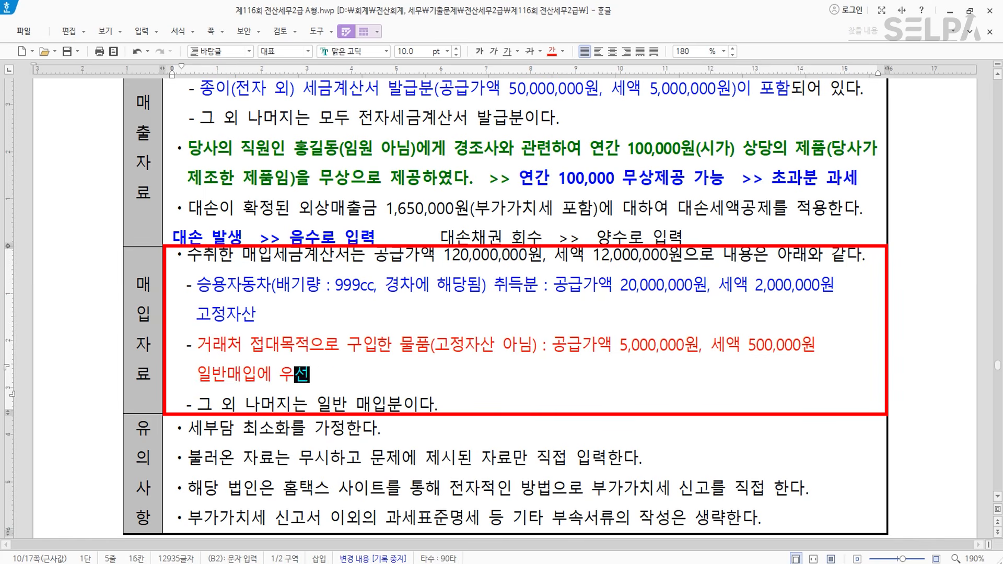
type("입력")
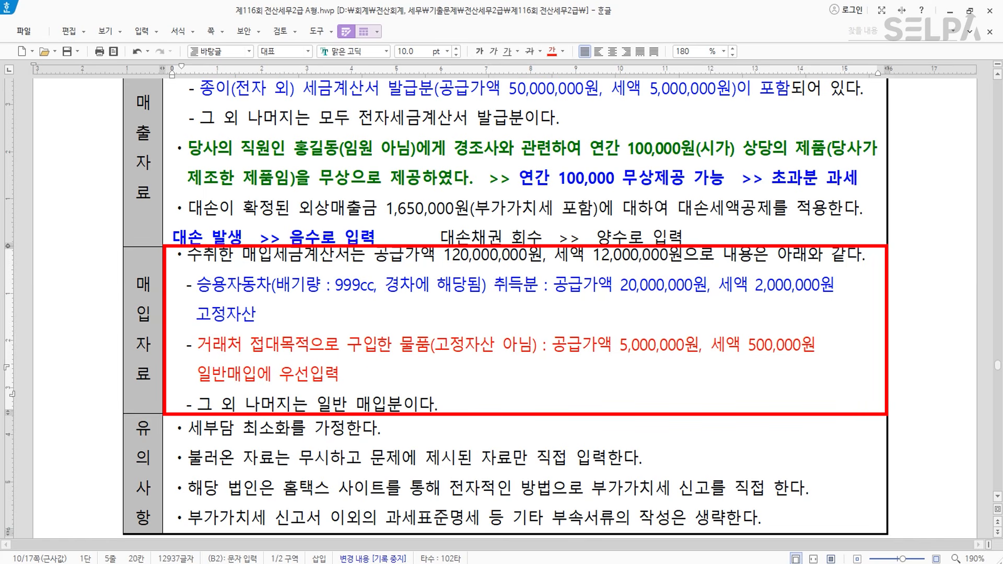
type("   >>> 불공")
type("에 추가 입력")
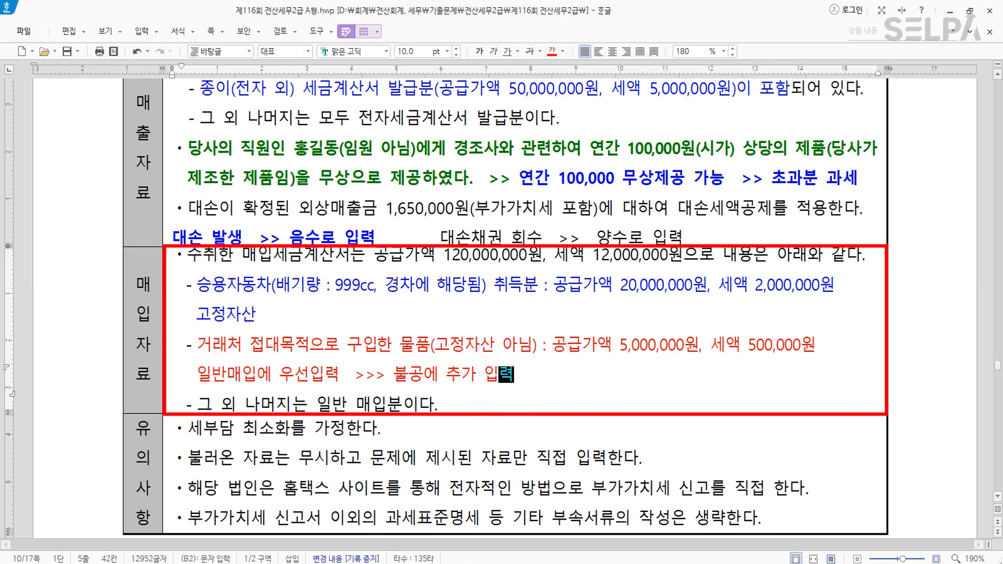
key("ctrl")
key("ctrl")
key("ctrl")
key("ctrl")
key("alt+Tab")
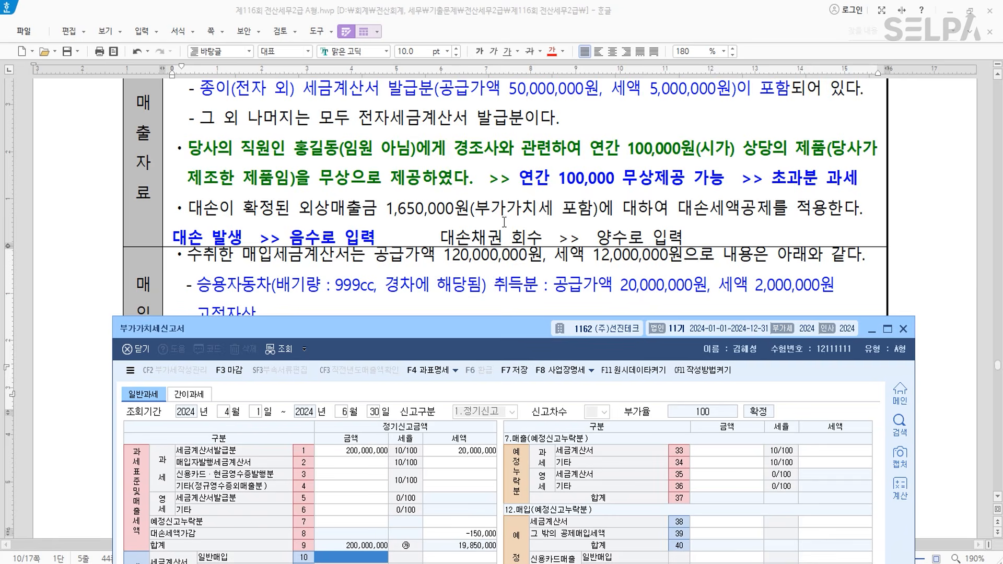
- Enter general purchases 100,000,000 with 10,000,000 tax and fixed-asset purchases 20,000,000
scroll(504, 222, "down", 3)
left_click_drag(491, 348, 495, 253)
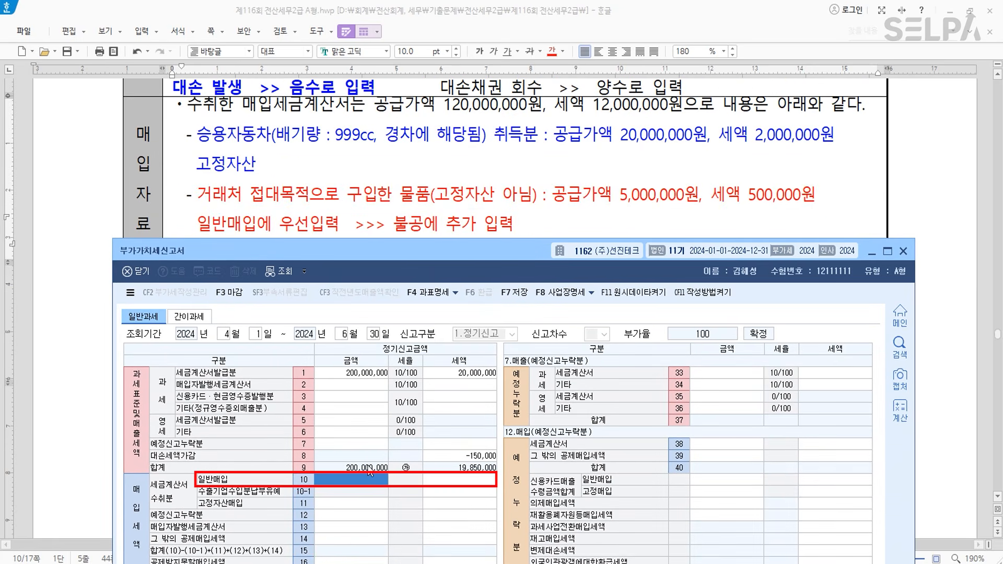
type("100,000,000")
key("Return")
type("10000000")
key("Return")
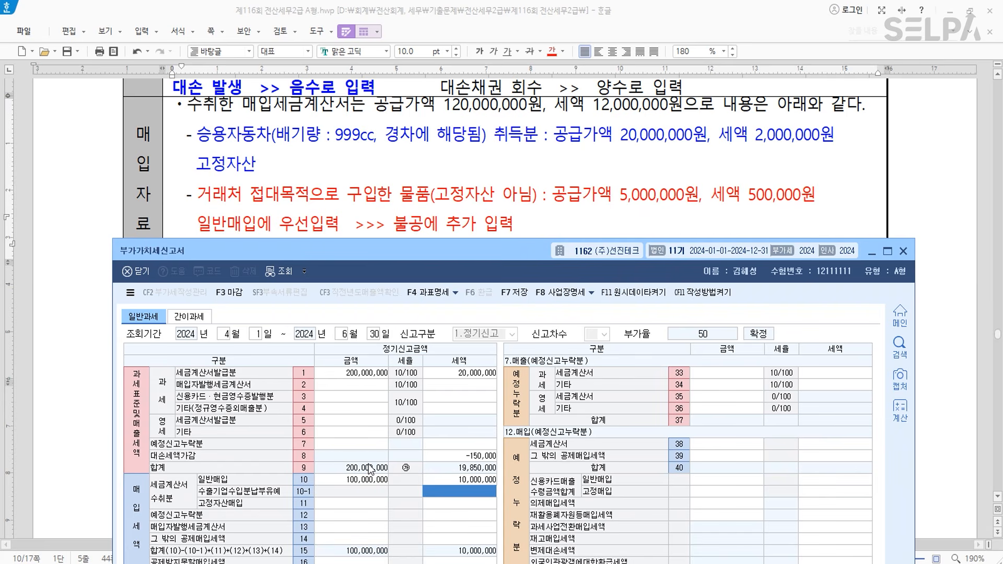
left_click(377, 503)
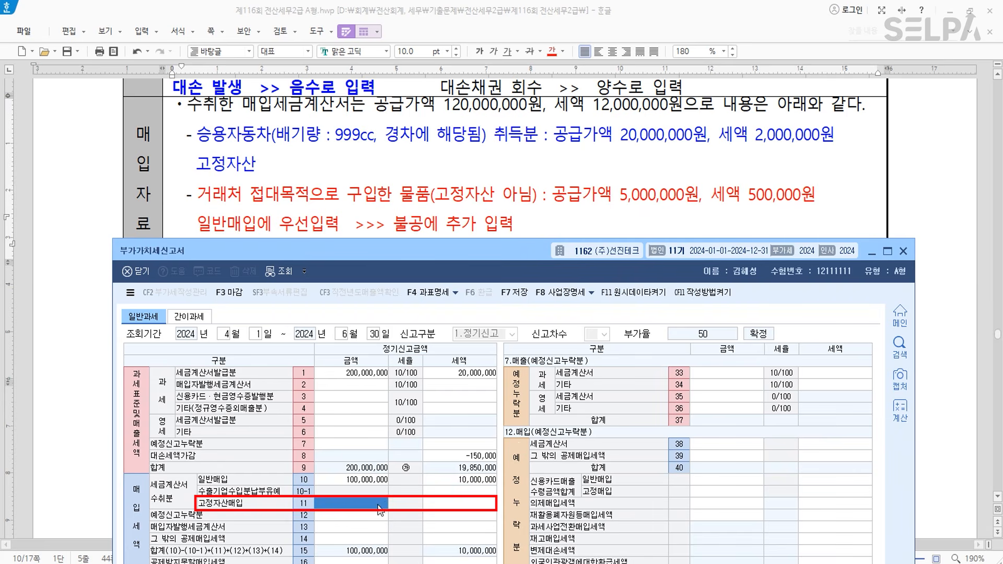
type("20000000")
key("Return")
key("Return")
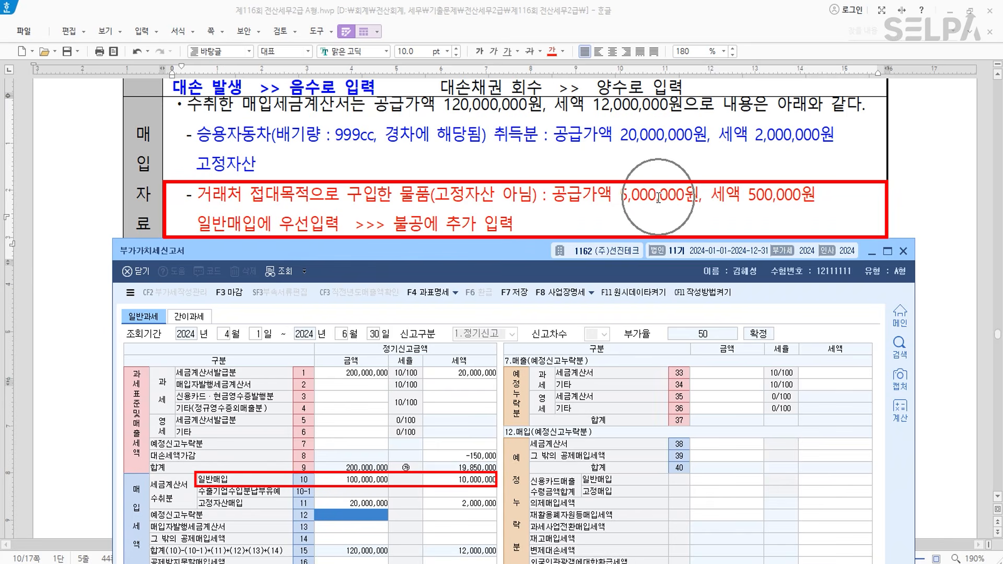
- Enter 5,000,000 with 500,000 tax as 공제받지못할 매입세액 on row 50
left_click_drag(537, 256, 539, 153)
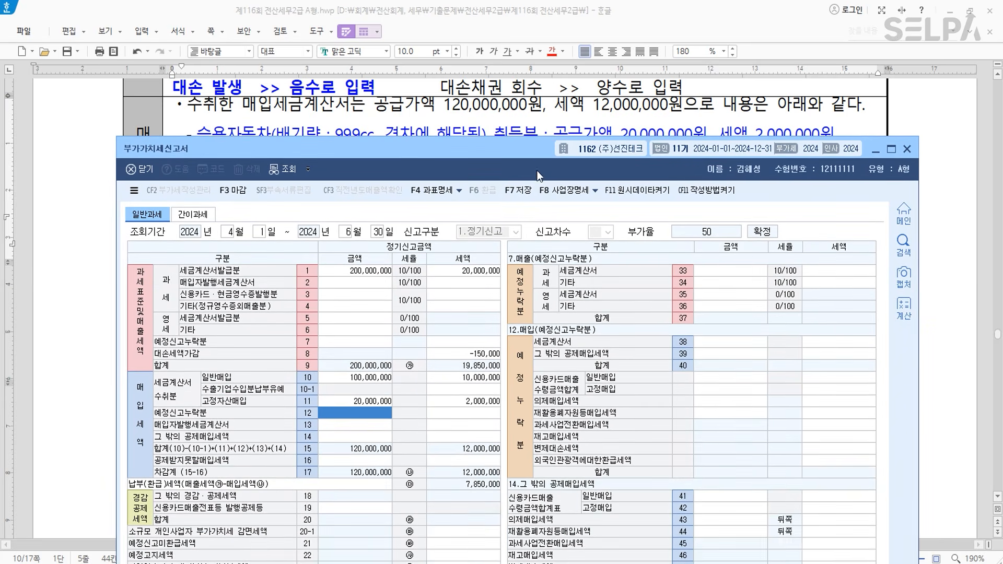
left_click(375, 460)
left_click(731, 271)
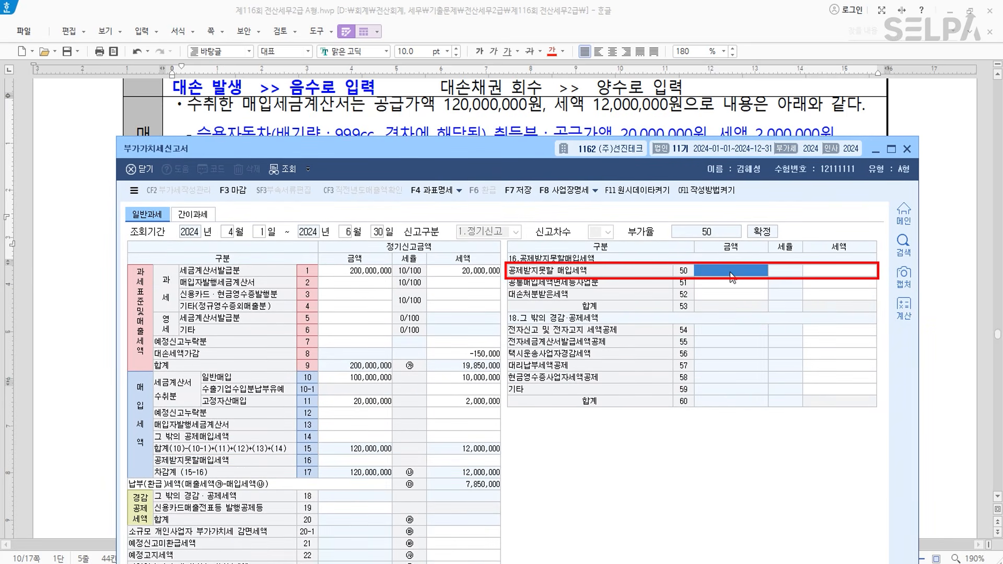
type("5000000")
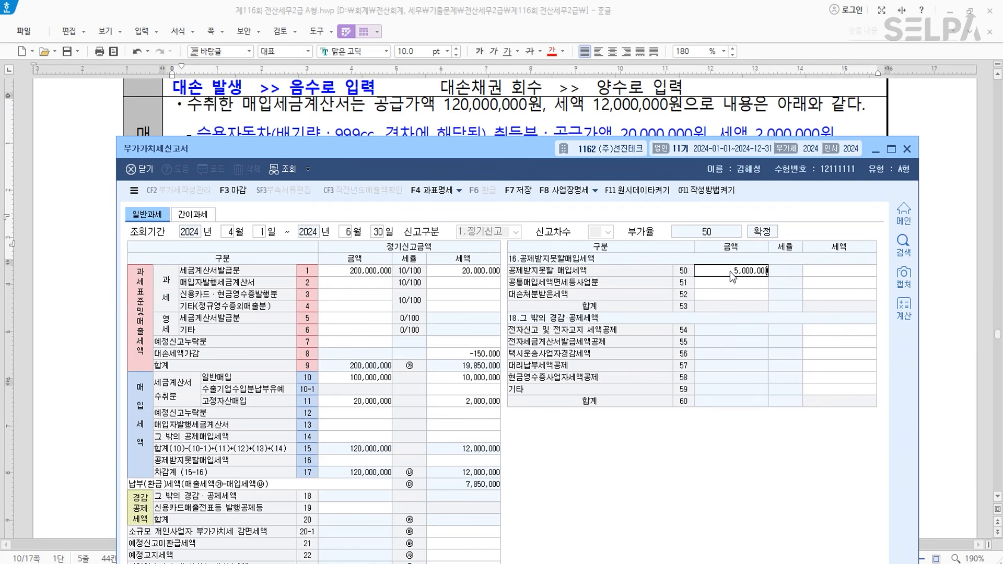
key("Return")
type("500000")
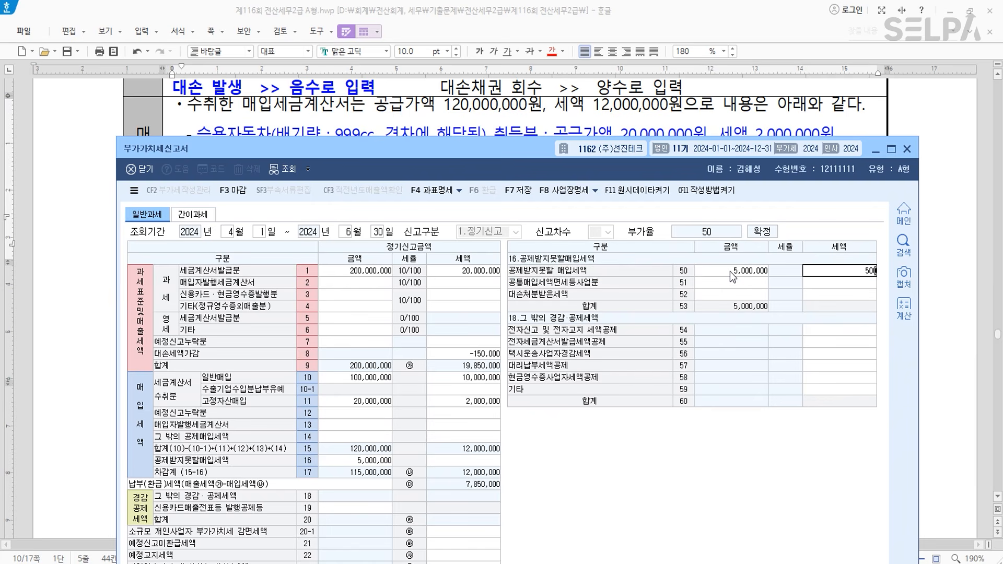
key("Return")
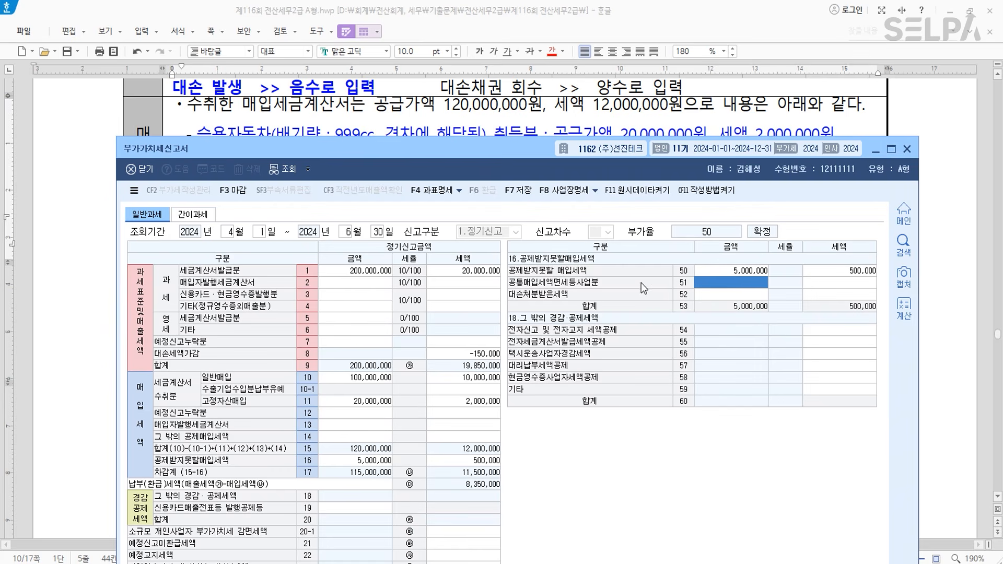
left_click_drag(517, 147, 522, 288)
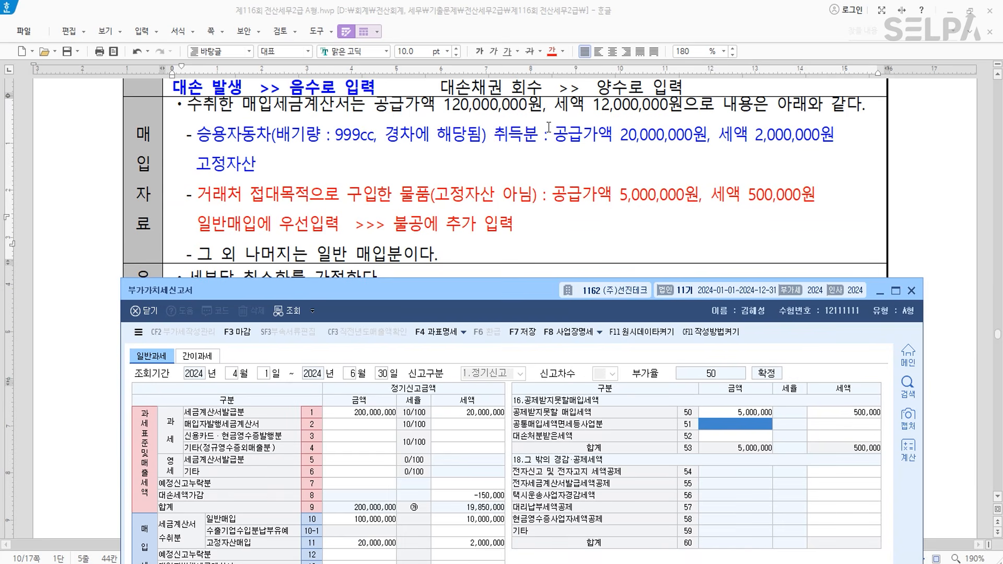
left_click_drag(528, 290, 530, 51)
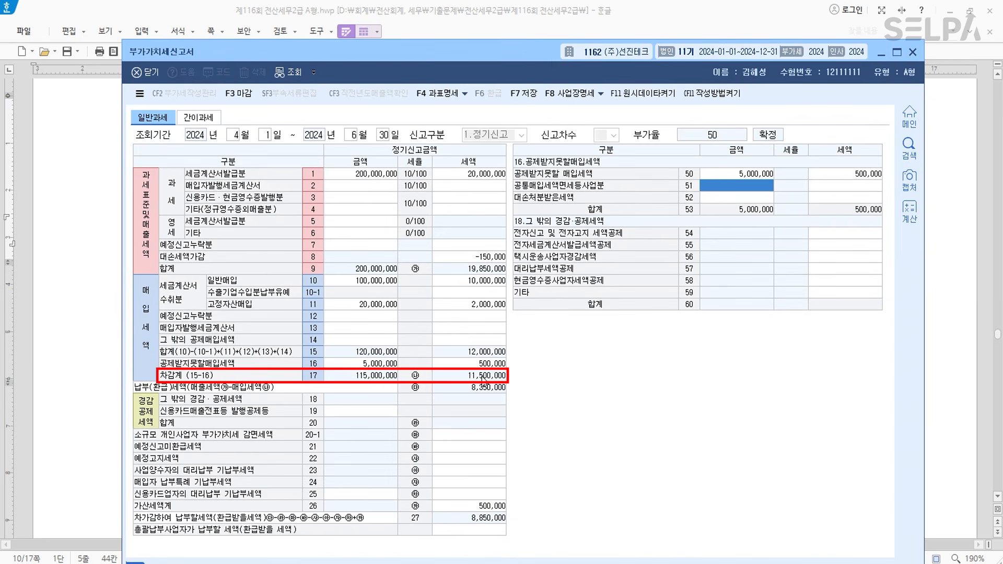
left_click_drag(501, 55, 499, 346)
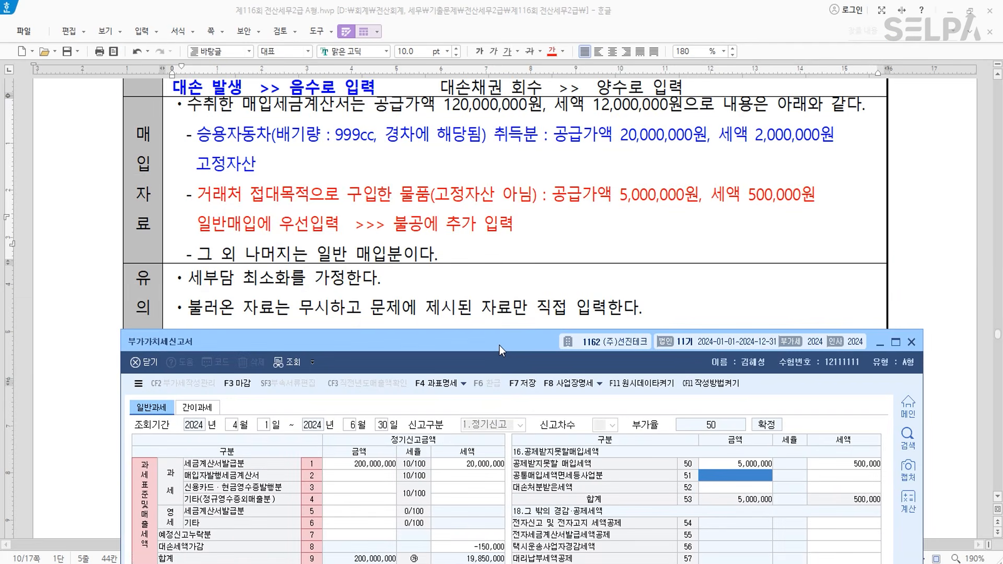
- Enter a 10,000 electronic filing tax credit on row 54, leaving 8,840,000 payable
scroll(525, 222, "down", 5)
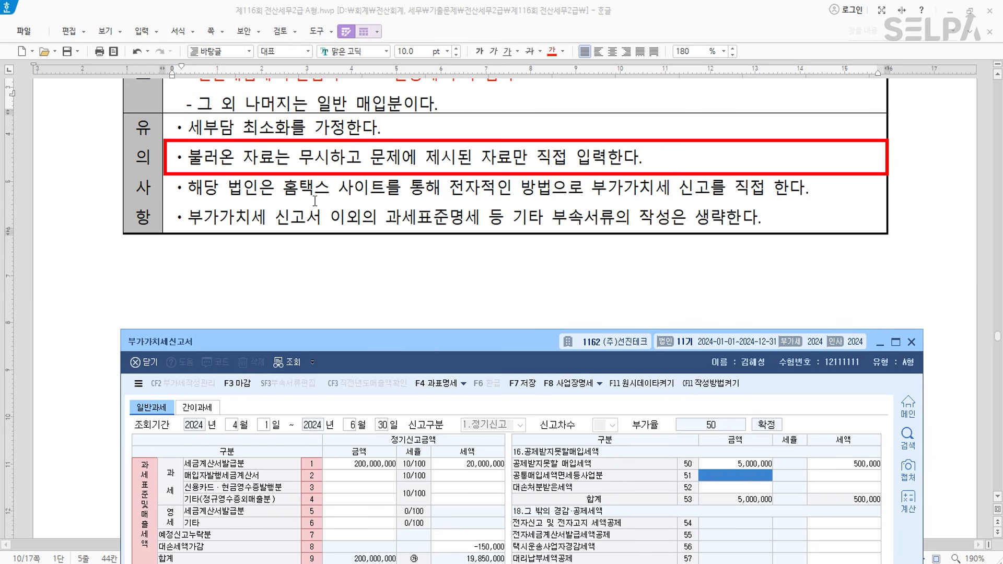
left_click_drag(442, 187, 767, 187)
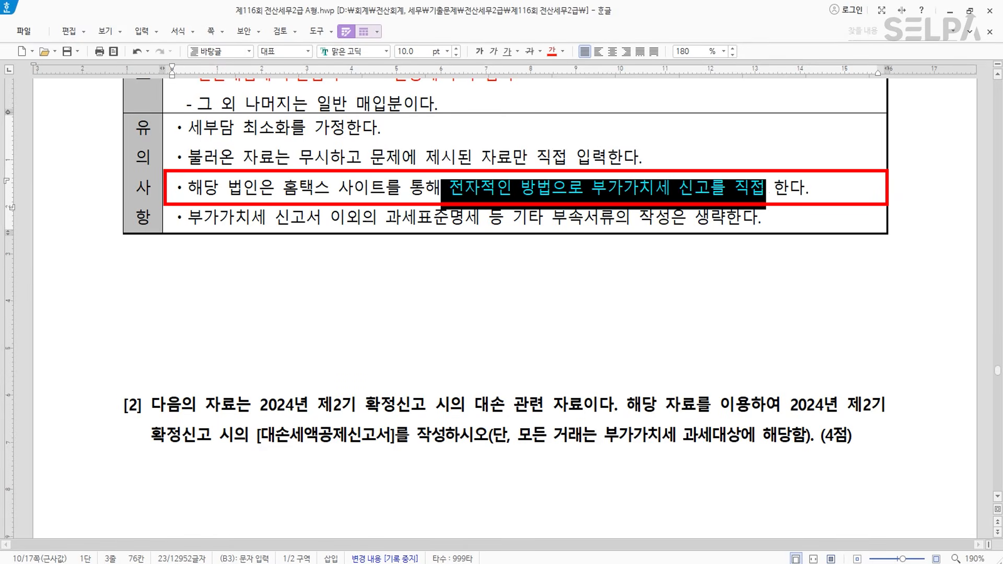
key("alt+Tab")
left_click_drag(519, 353, 500, 27)
left_click(814, 207)
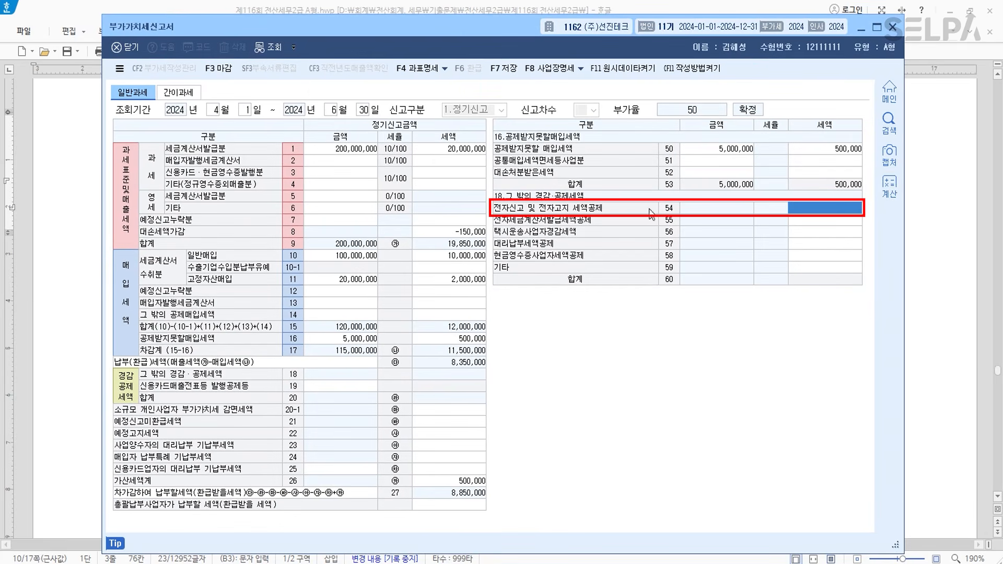
type("100000")
key("Return")
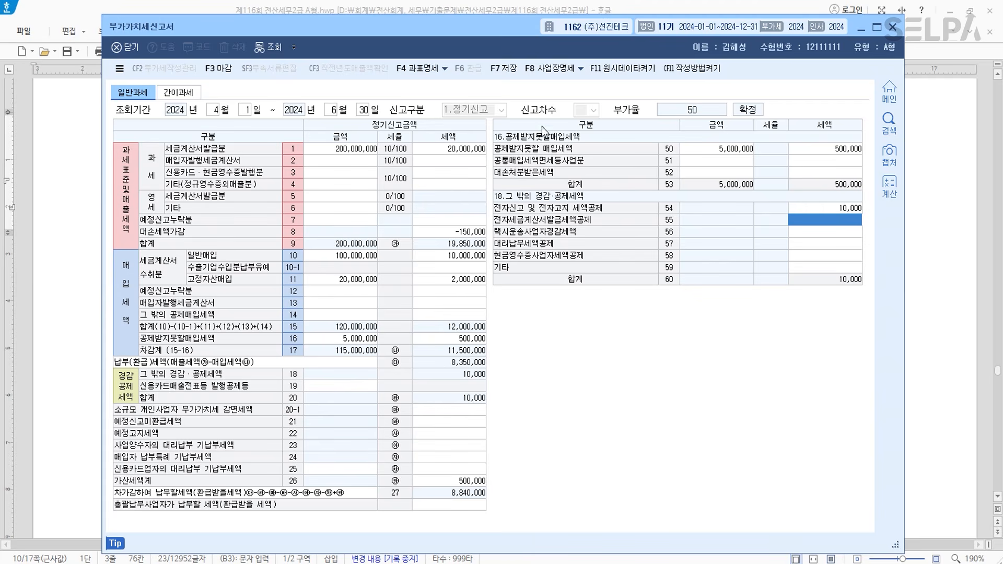
left_click_drag(510, 30, 525, 452)
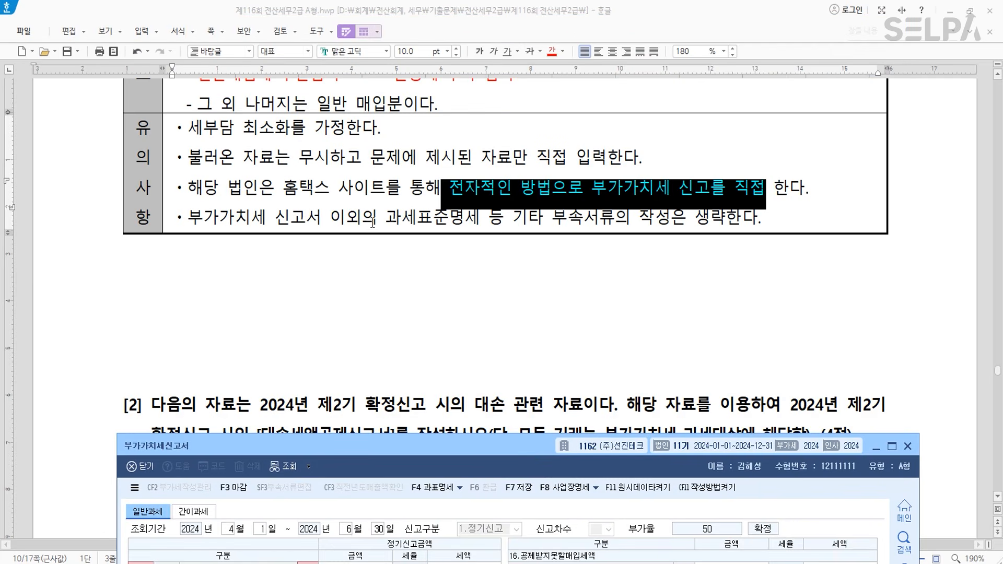
left_click(417, 216)
- Save the VAT return with 저장, confirm, and close the window
left_click(663, 563)
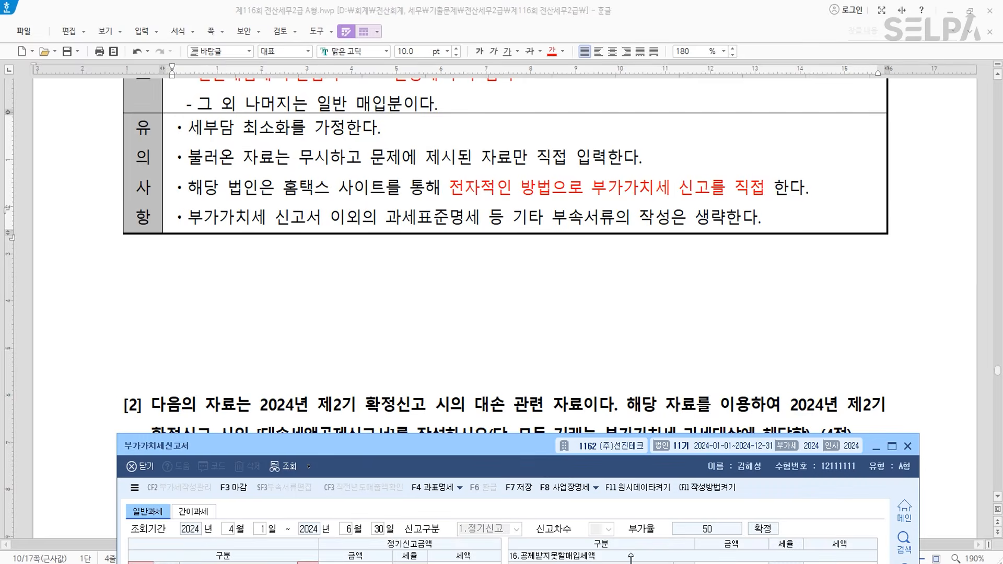
left_click_drag(521, 450, 494, 17)
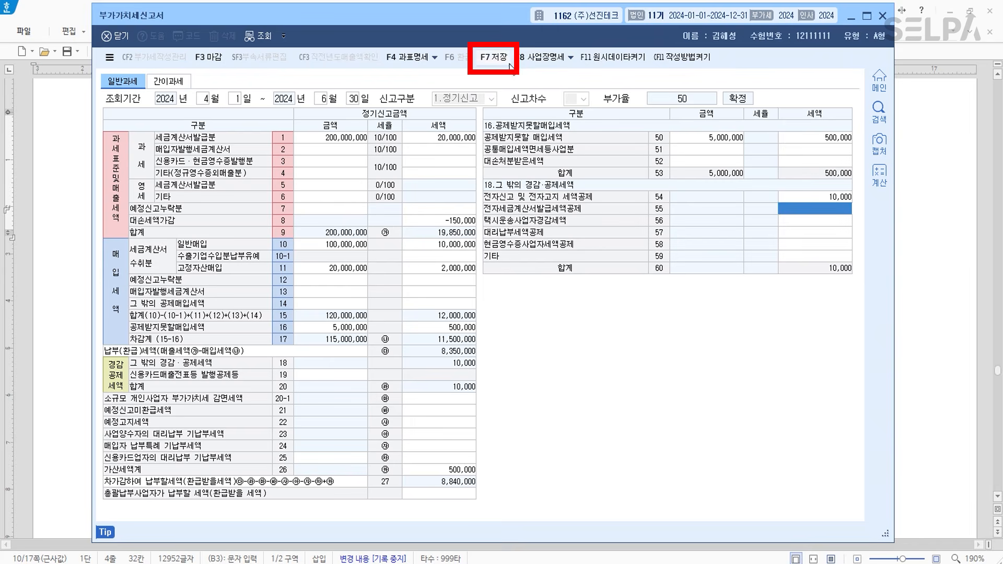
left_click(494, 57)
left_click(503, 308)
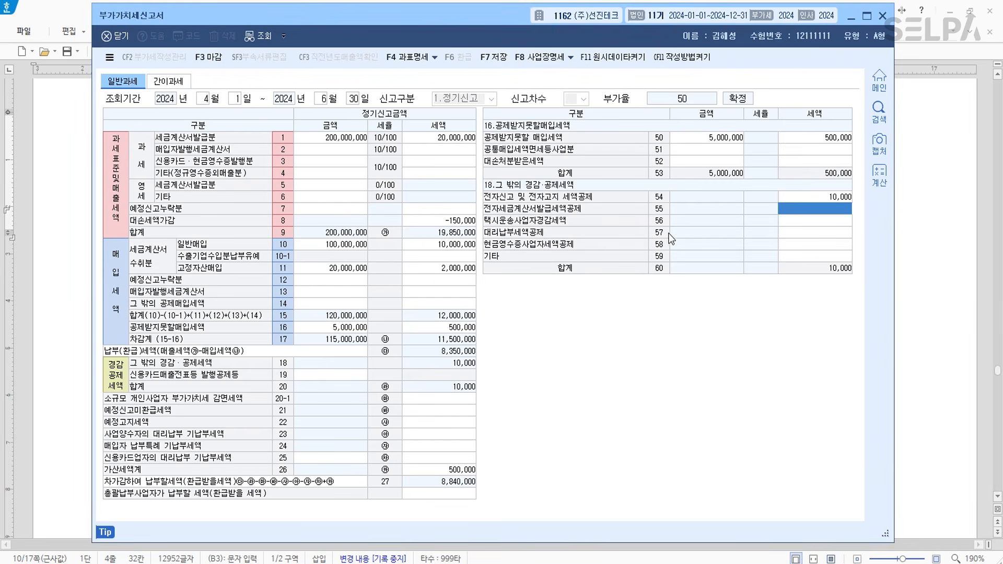
left_click(883, 16)
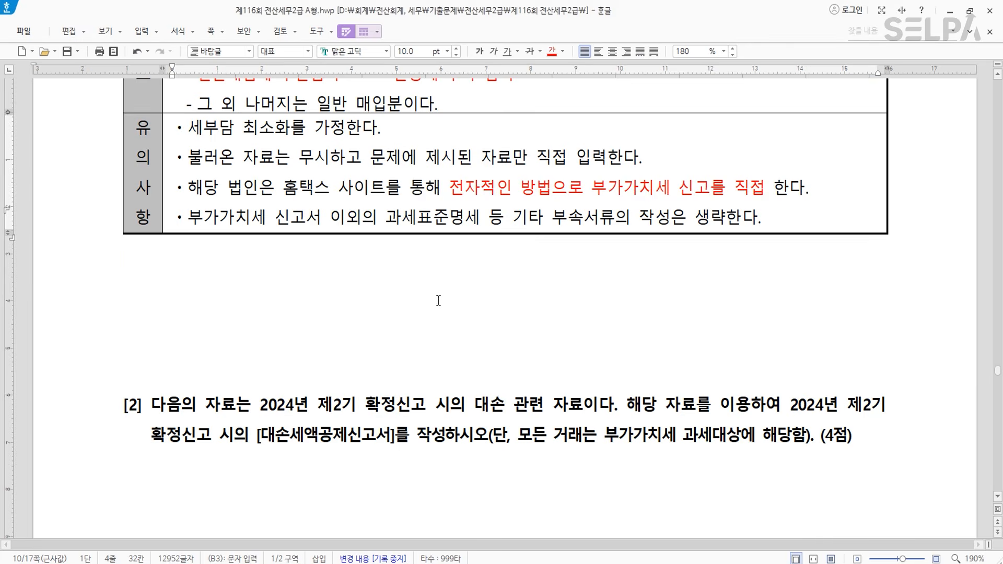
scroll(520, 273, "up", 6)
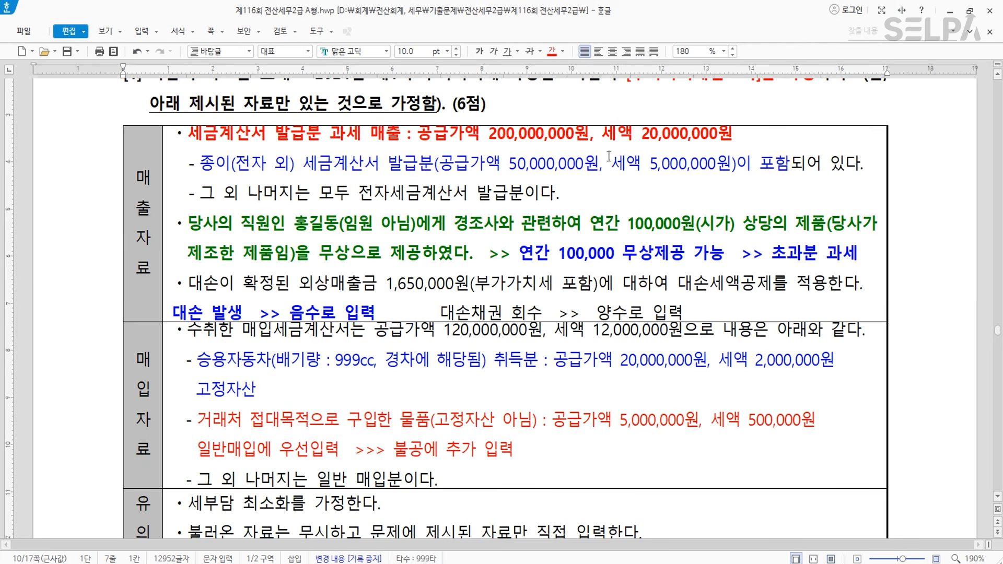
- Insert a page break so question [2] and its 대손 table start on a new page
left_click(418, 225)
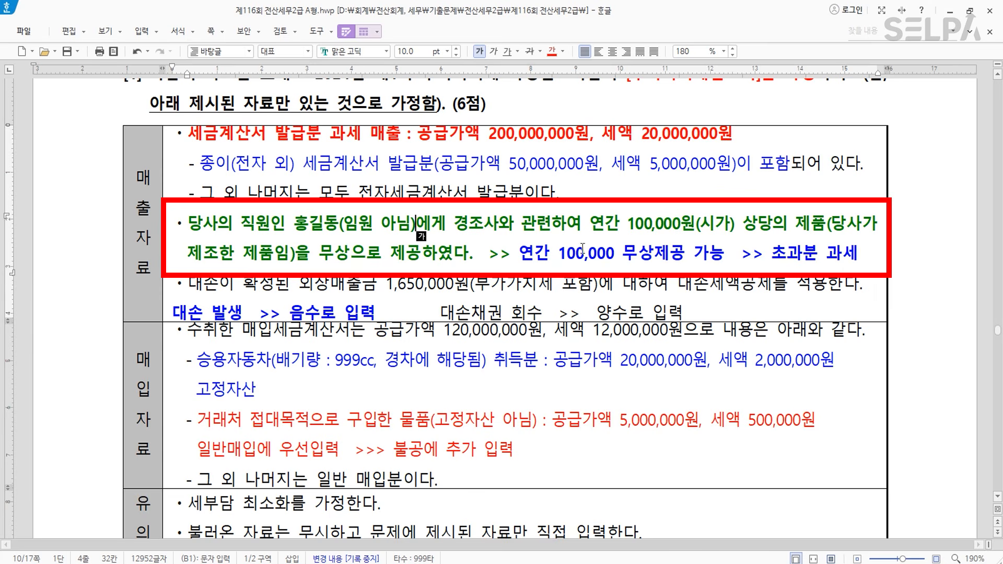
scroll(593, 272, "down", 15)
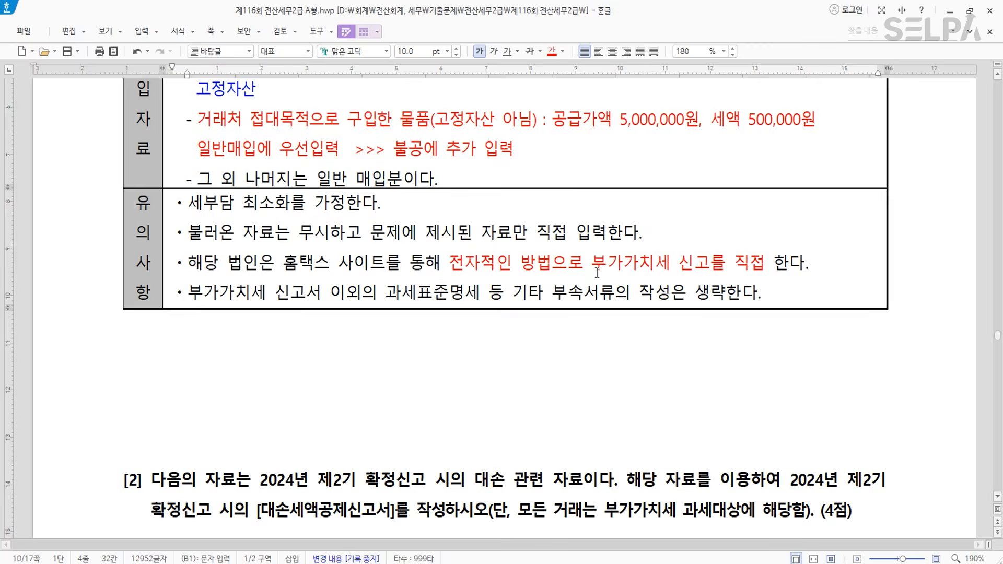
left_click(557, 136)
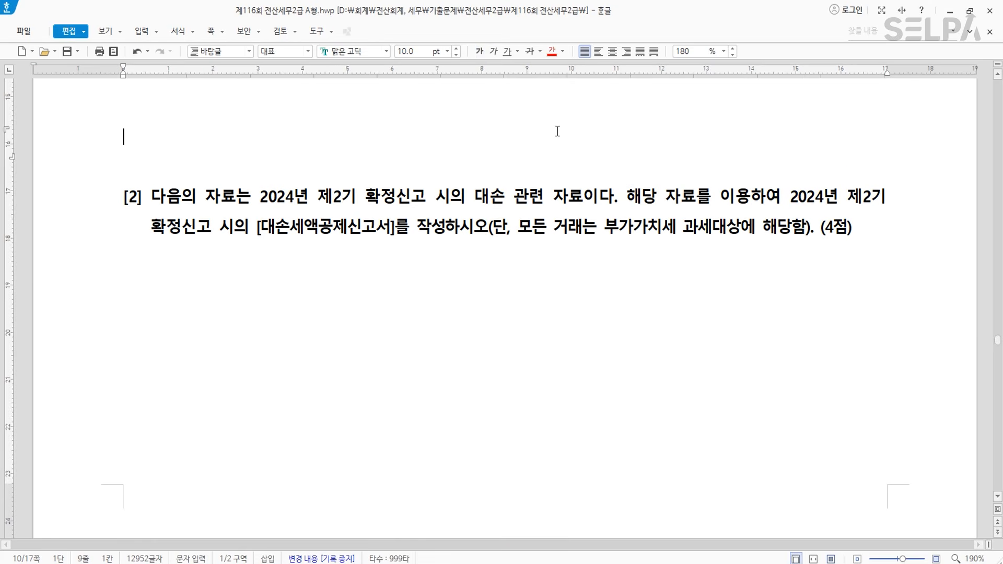
key("ctrl+Return")
scroll(579, 176, "down", 6)
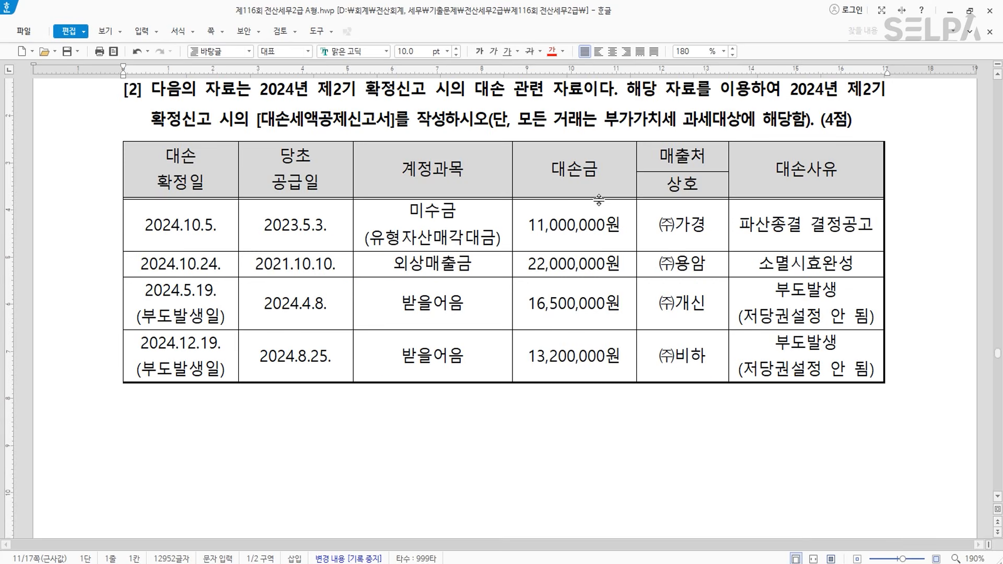
scroll(601, 201, "up", 2)
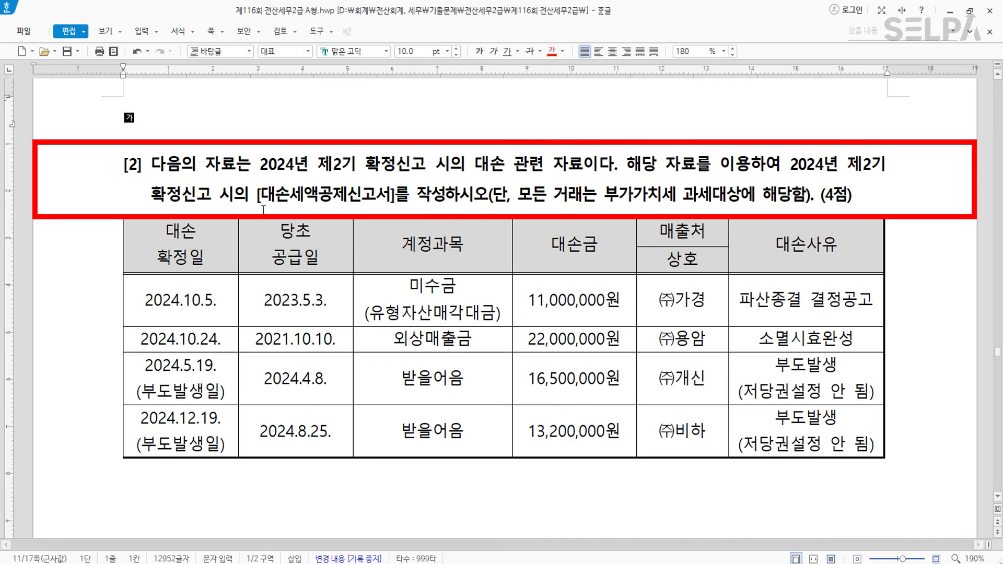
- Colour the form name, 파산 and 소멸시효완성 red in question [2]
left_click_drag(256, 198, 444, 200)
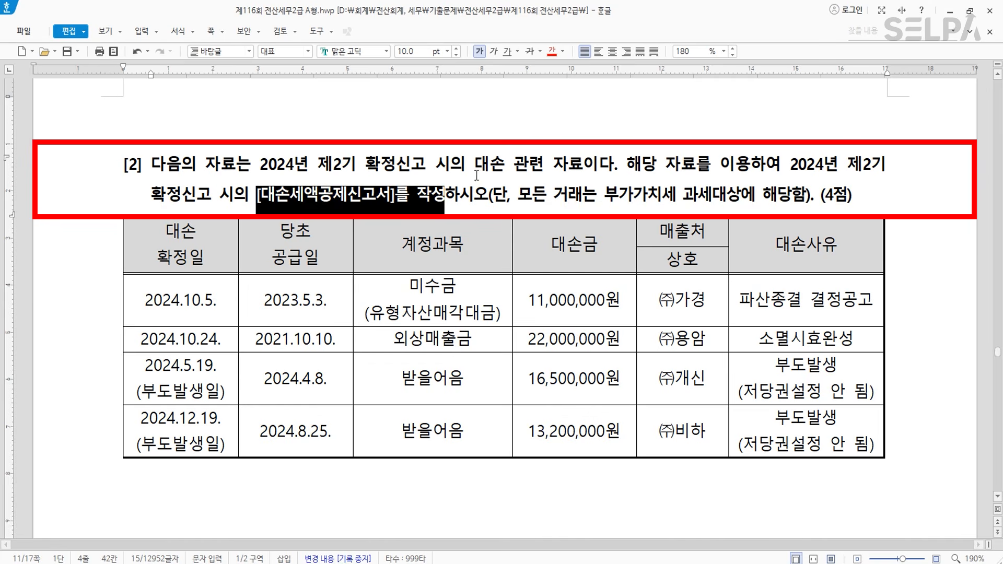
left_click(552, 51)
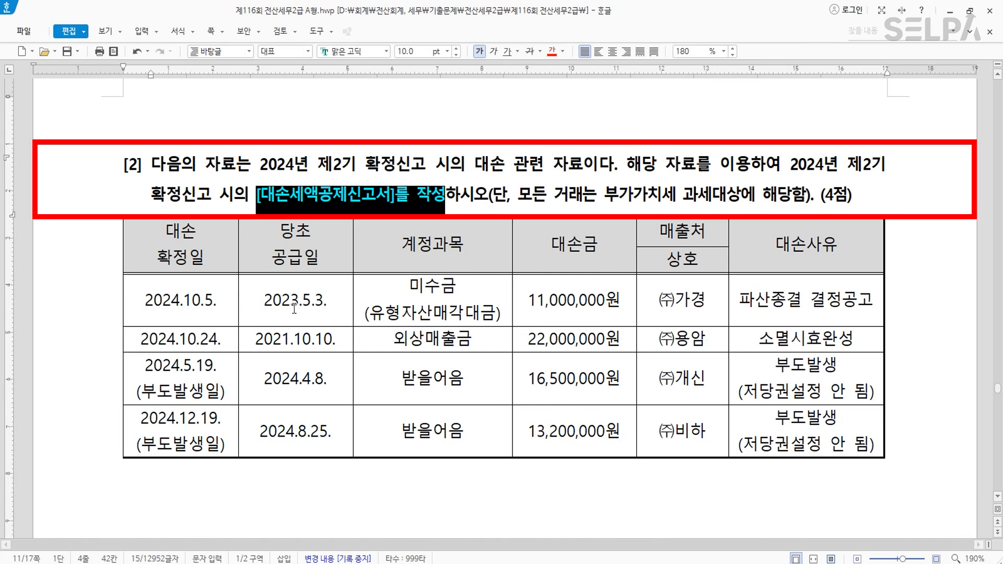
left_click_drag(740, 298, 770, 301)
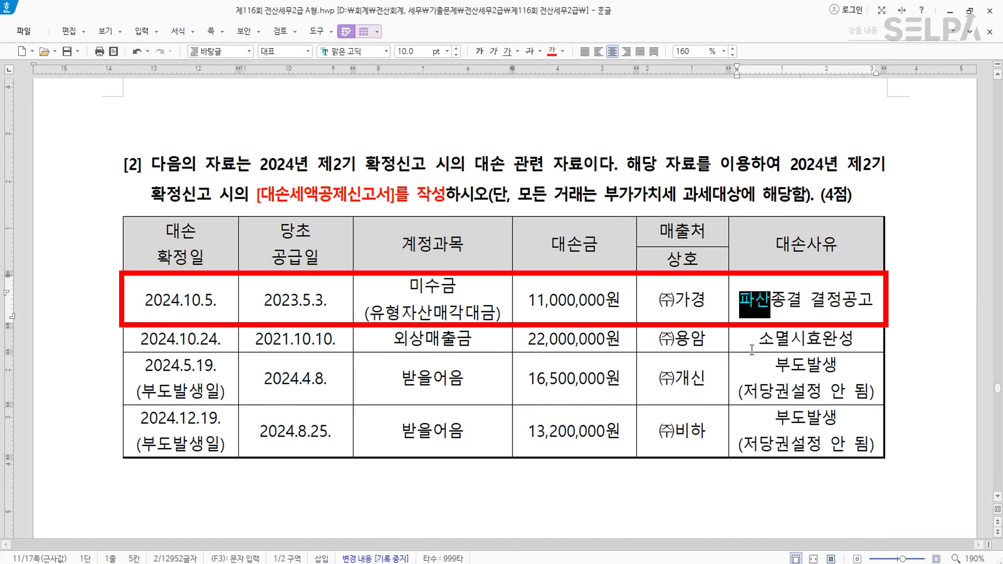
left_click_drag(761, 341, 848, 331)
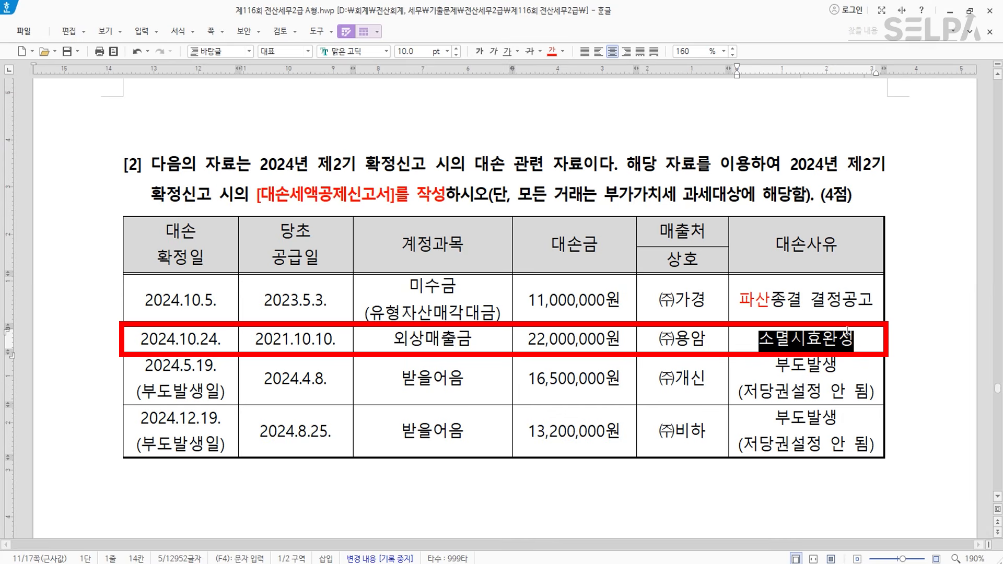
left_click(551, 52)
left_click(807, 366)
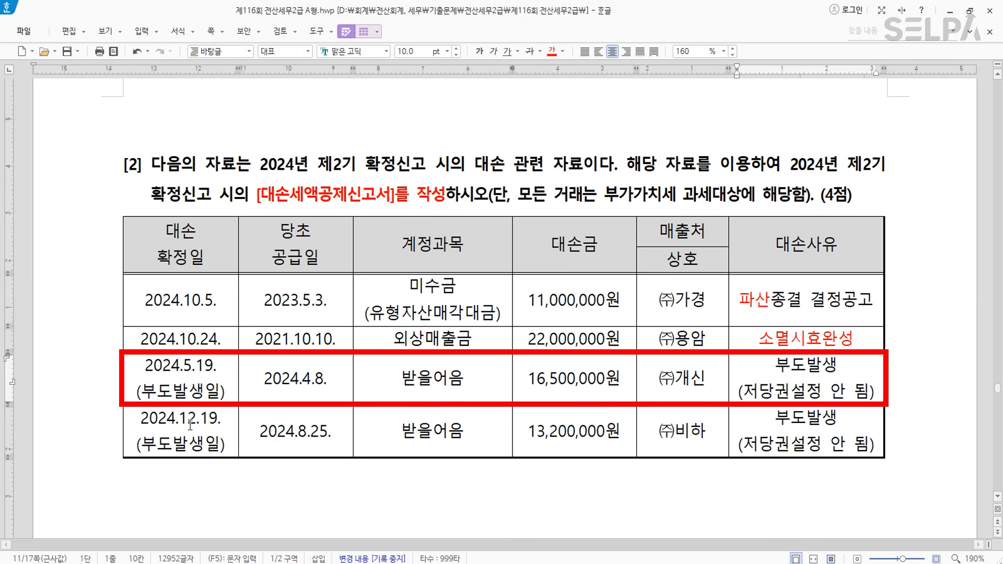
- Add 2024.11.20 under 2024.5.19. in the third row, in bold red
left_click(224, 369)
left_click(229, 388)
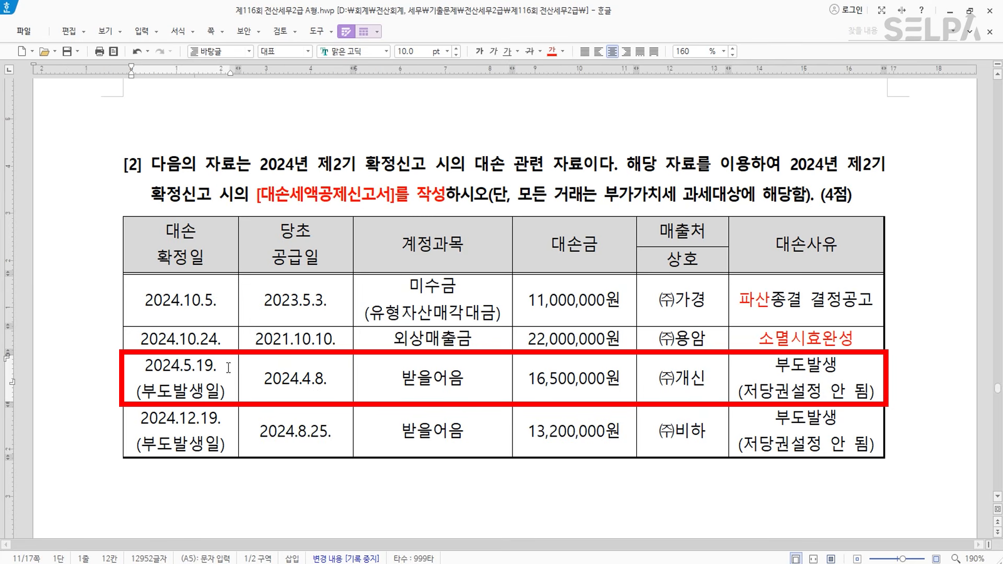
key("Return")
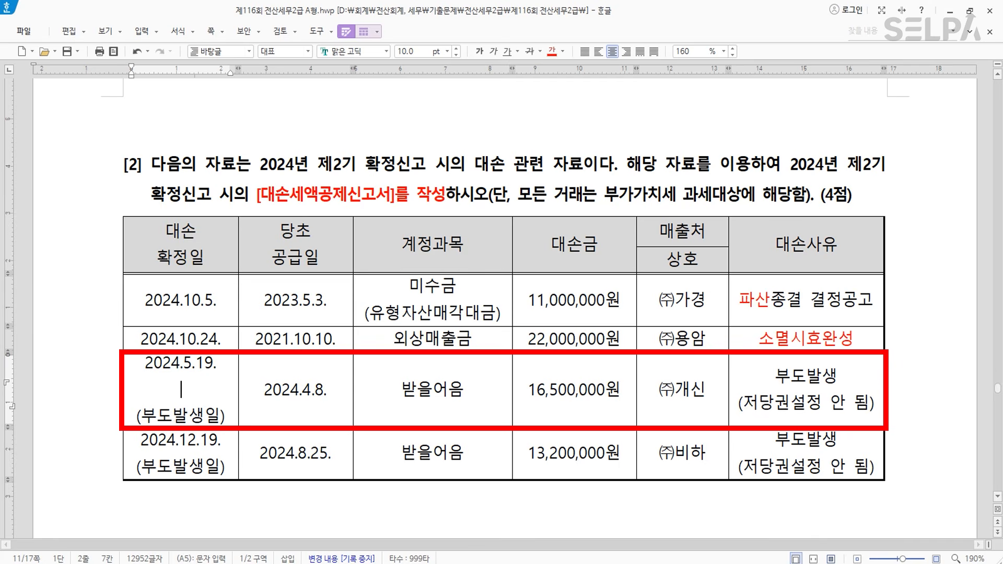
type("2024.11.")
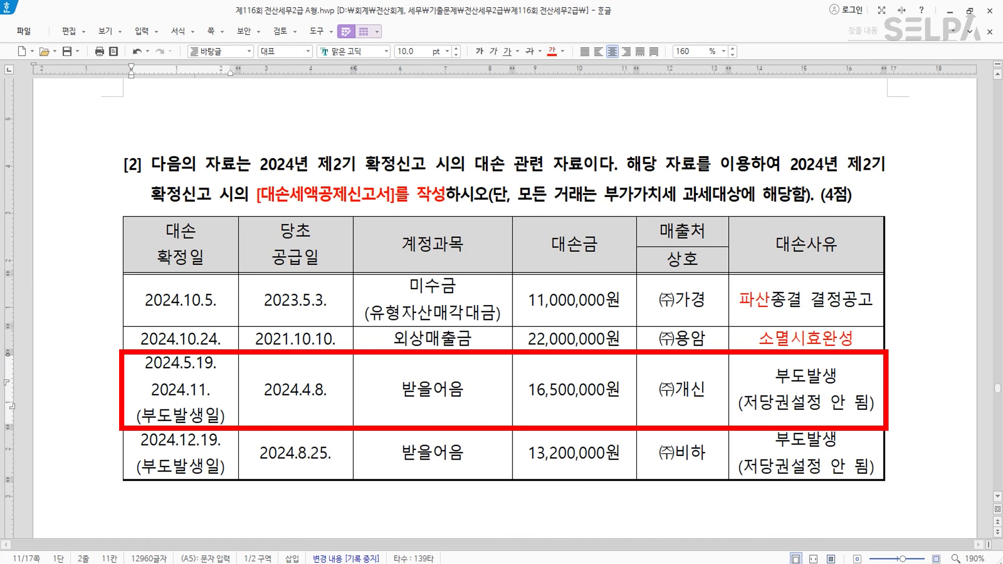
type("20")
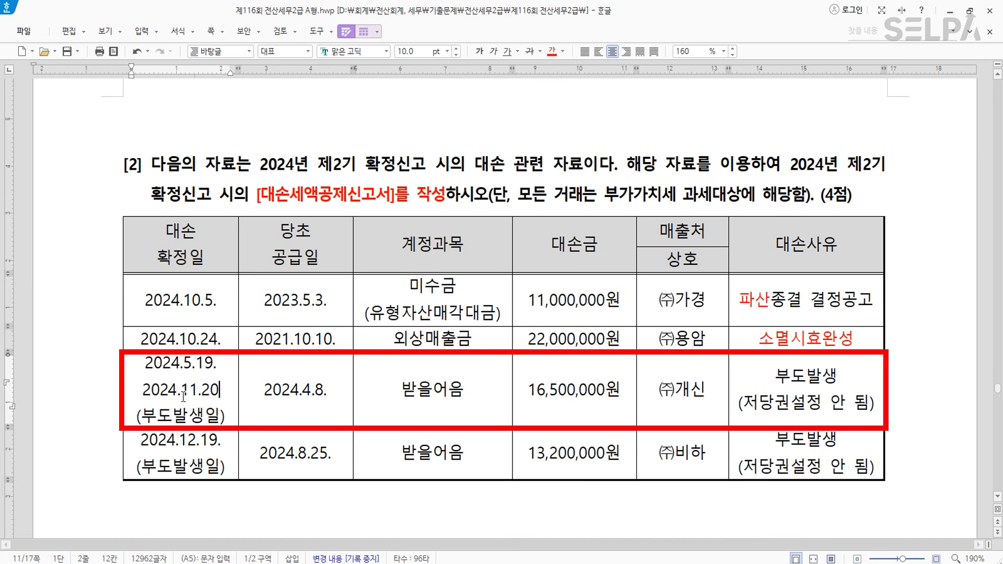
left_click_drag(218, 392, 143, 403)
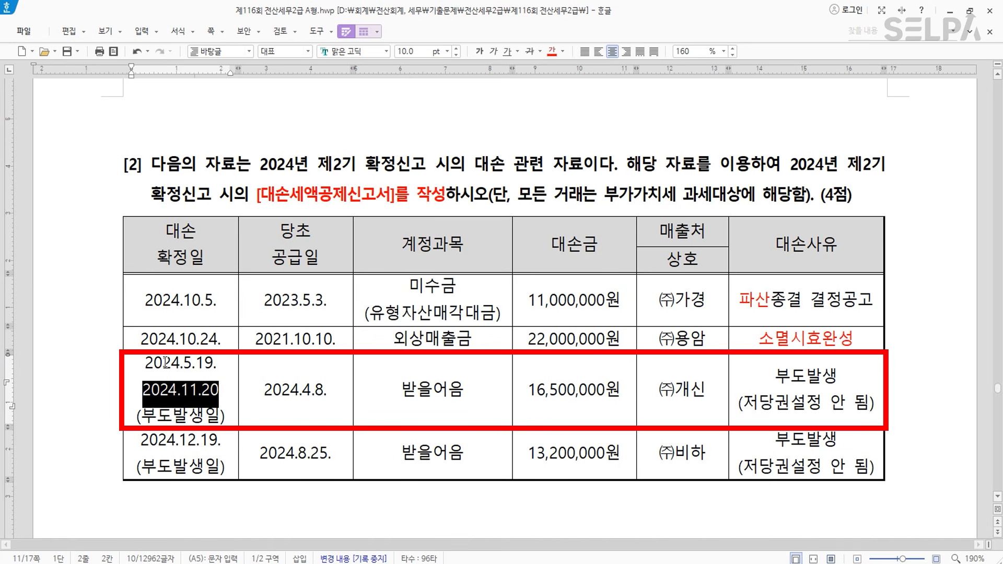
left_click(551, 51)
left_click(479, 51)
left_click(204, 418)
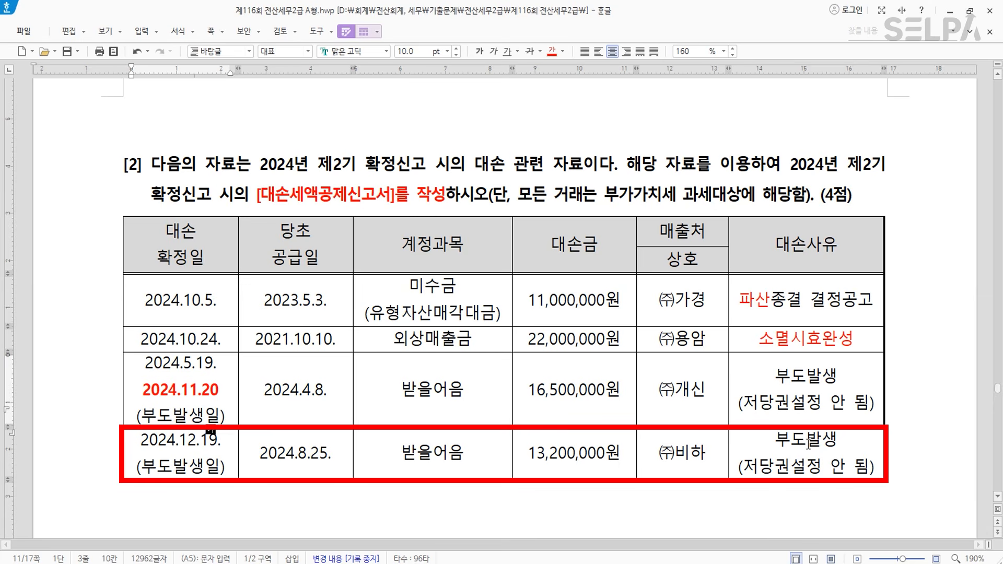
- Add a red 2025.06.20. under 2024.12.19. in the last table row
left_click(222, 443)
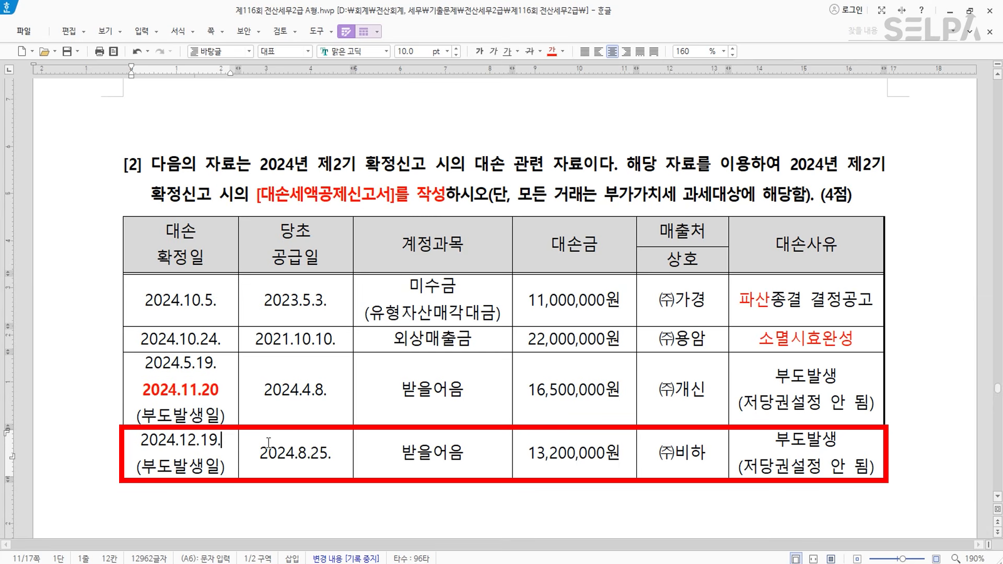
key("Return")
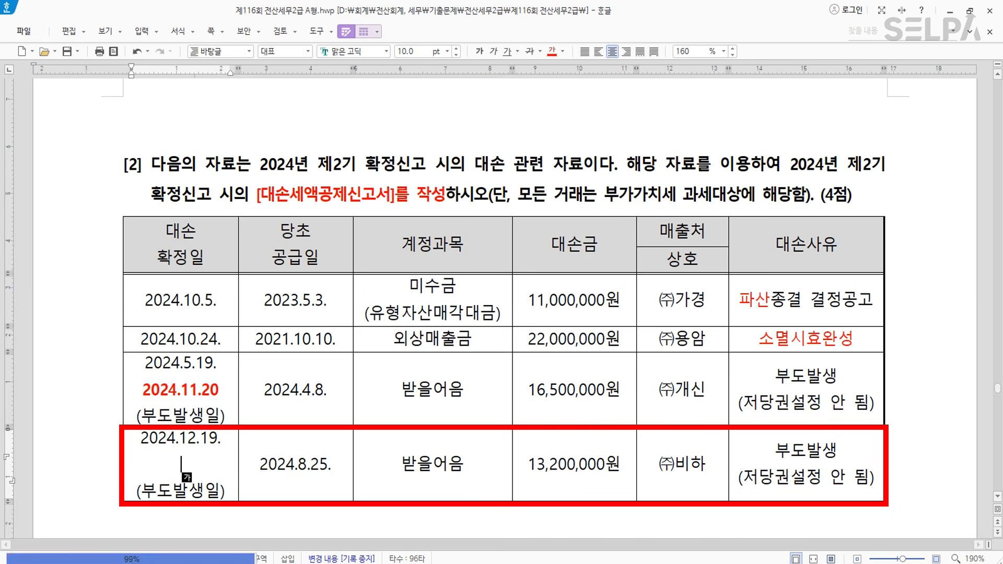
type("2025.06.20.")
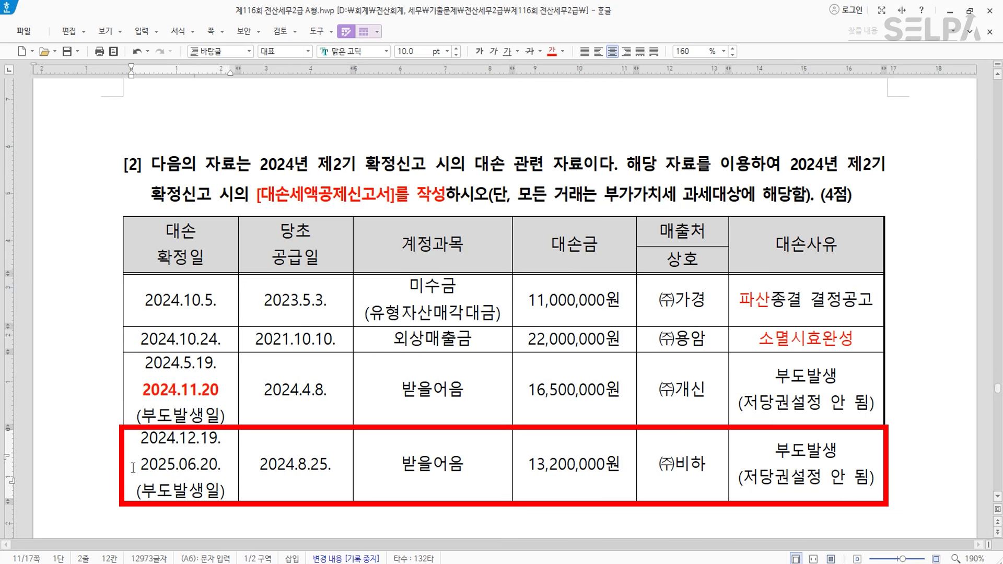
left_click_drag(133, 467, 230, 465)
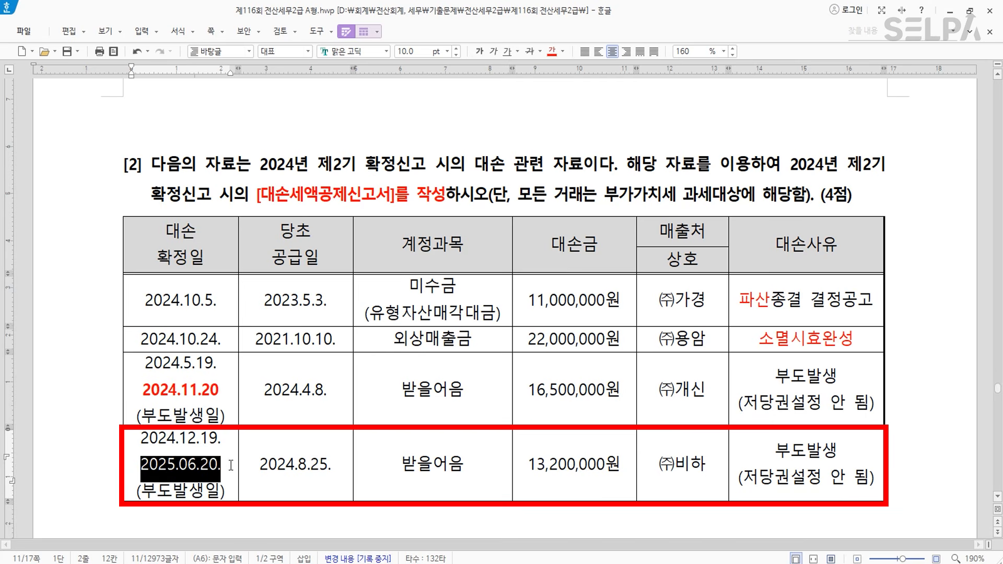
left_click(552, 52)
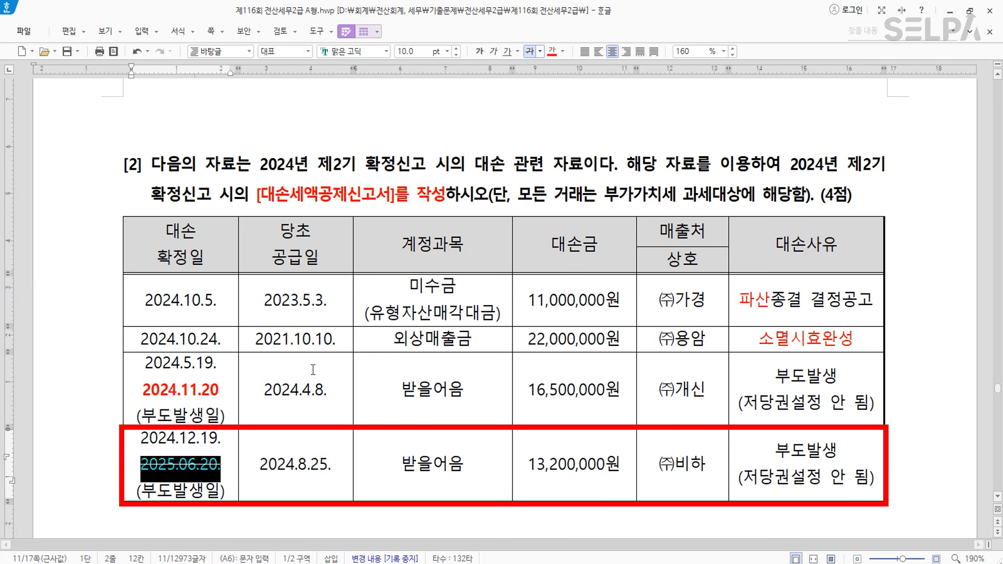
- Strike through every cell of the last table row
left_click_drag(225, 464, 810, 476)
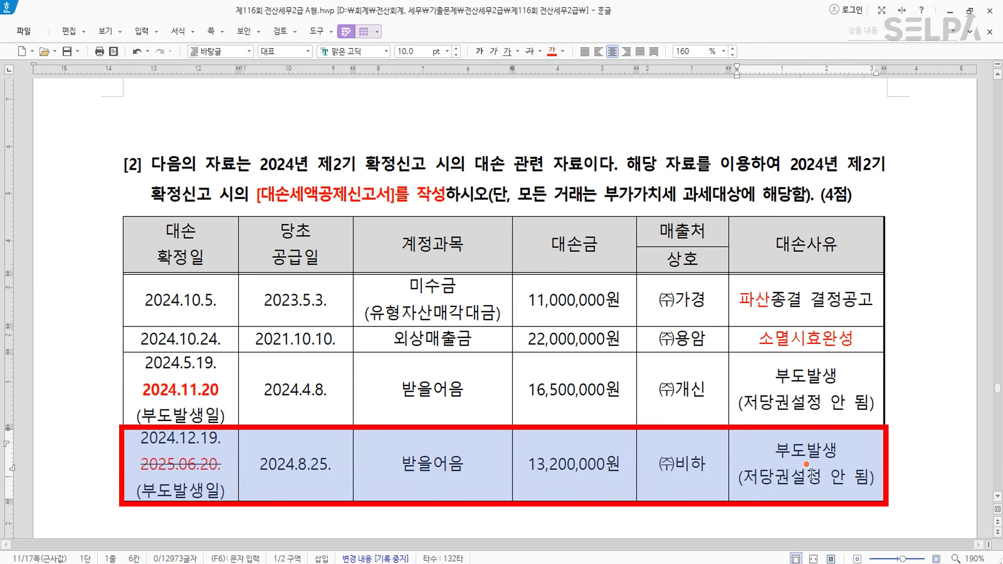
left_click(529, 52)
left_click(489, 401)
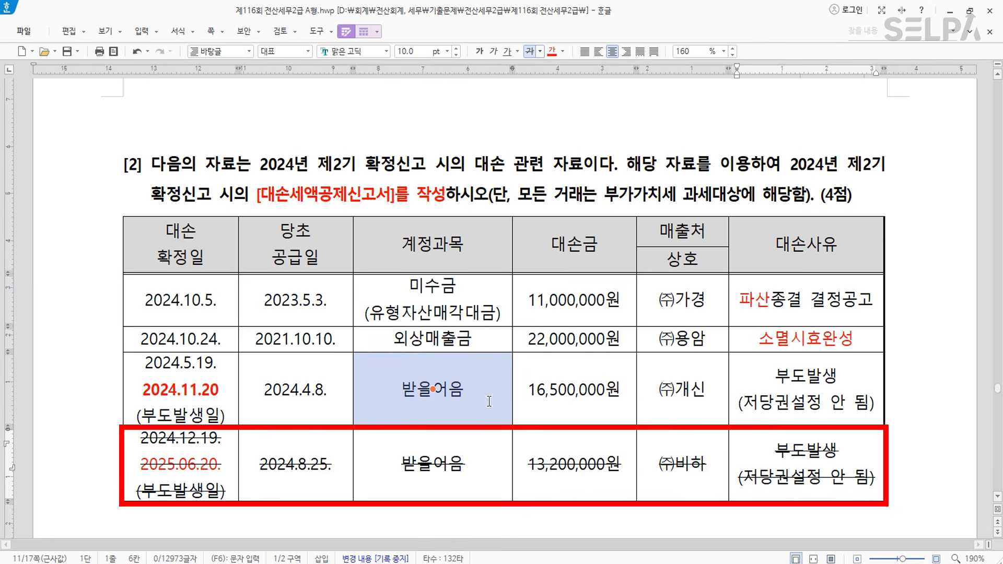
left_click(666, 457)
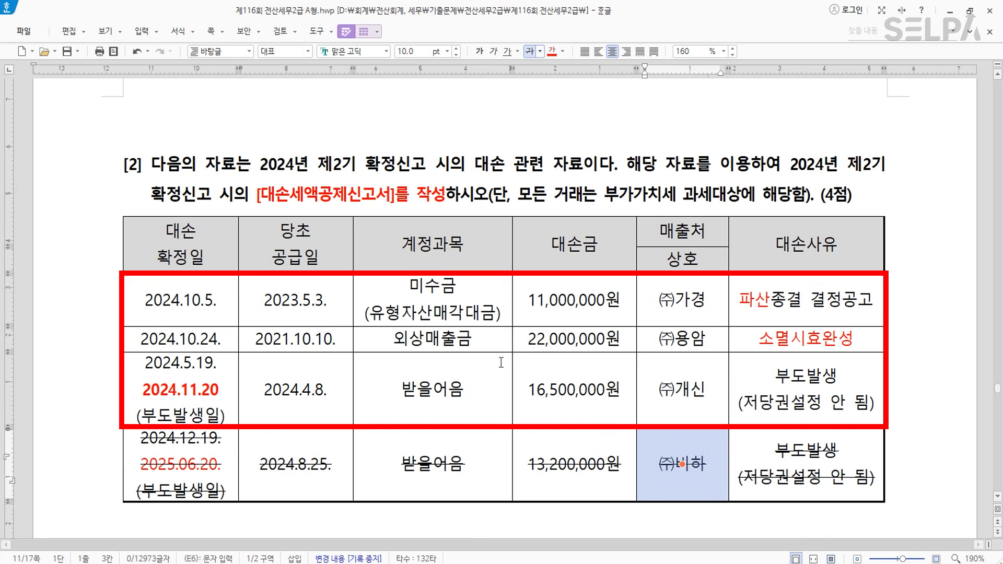
scroll(514, 357, "down", 3)
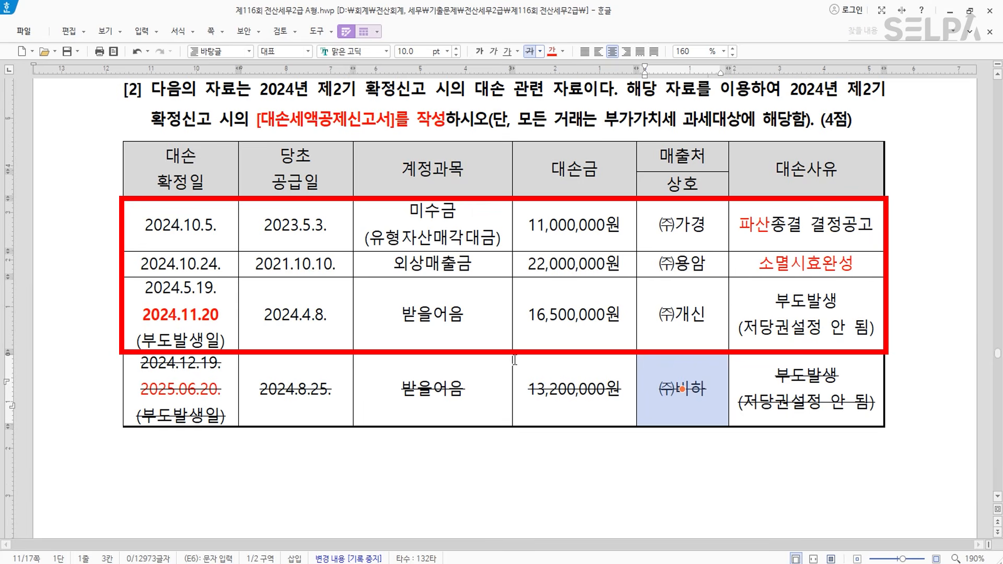
scroll(514, 360, "down", 3)
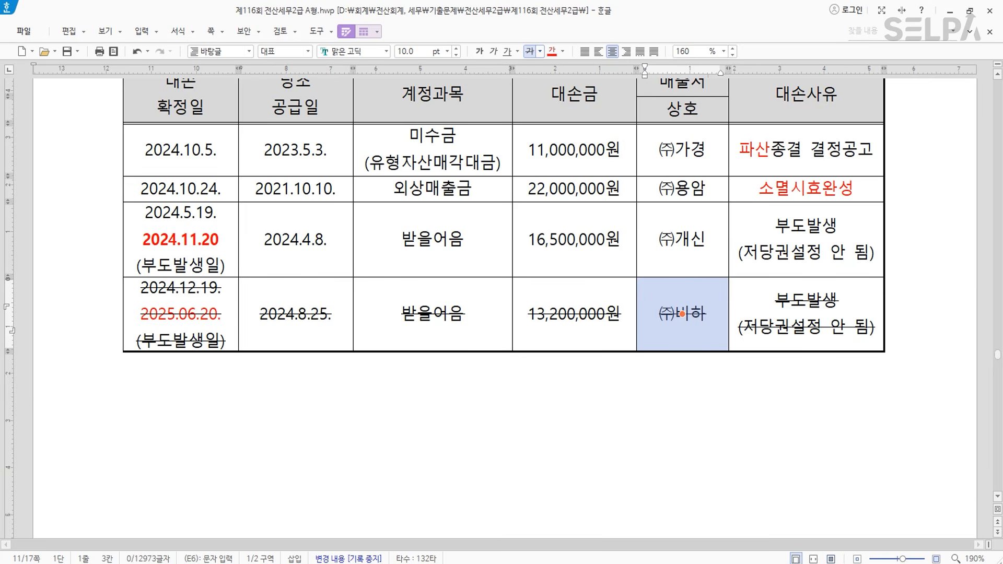
- Open KcLep's 대손세액공제신고서 through the menu search (ㄷㅅ)
left_click(351, 563)
key("ctrl+Return")
type("ㄷㅅ")
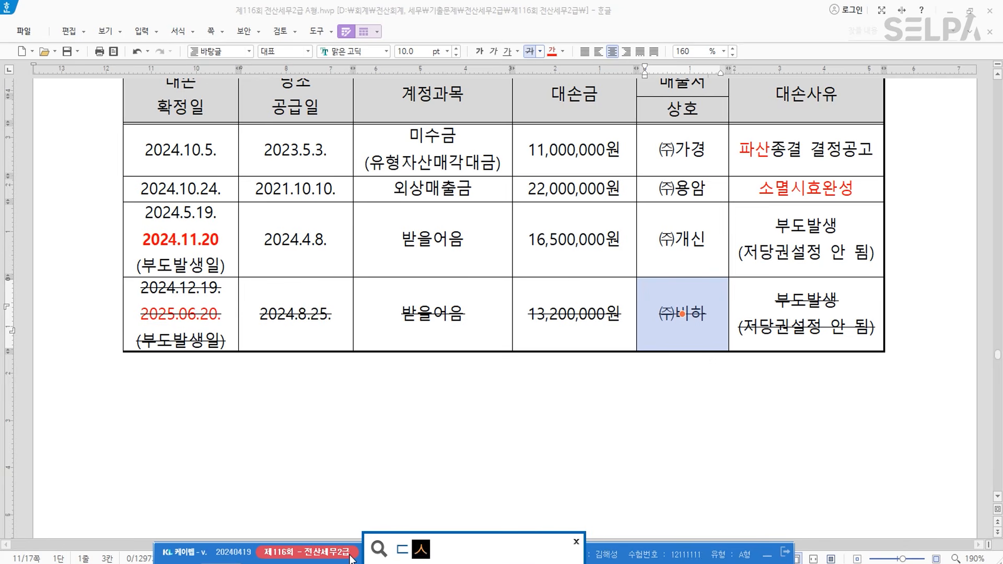
key("Return")
key("Return")
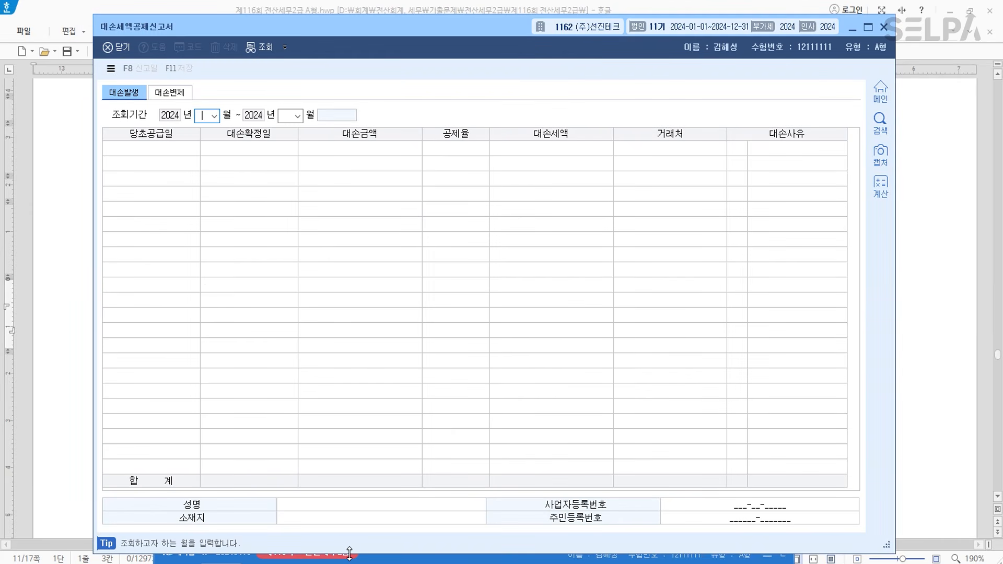
- Set the return period to months 10 through 12 of 2024
left_click_drag(431, 33, 453, 315)
scroll(402, 228, "up", 3)
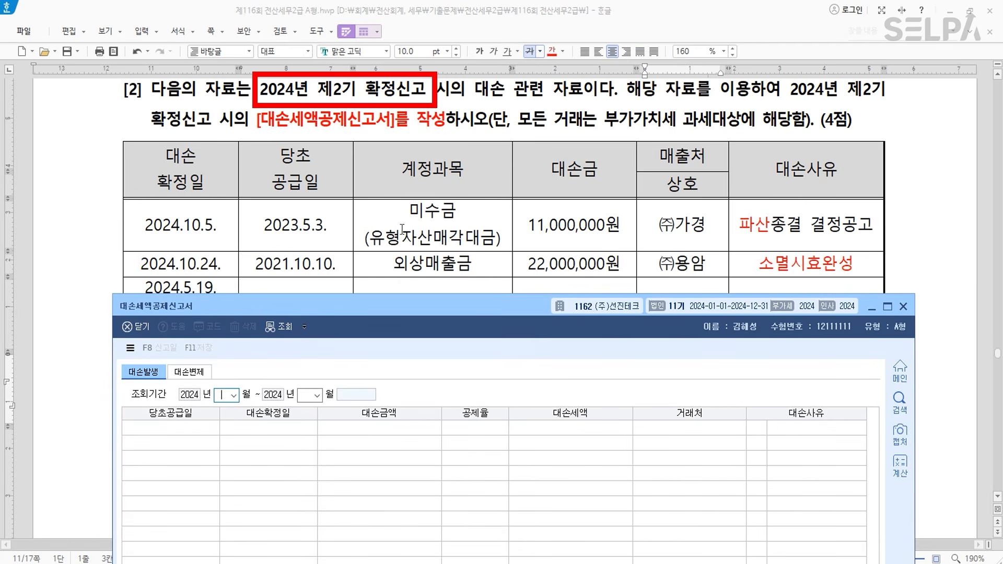
type("10")
key("Return")
type("12")
key("Return")
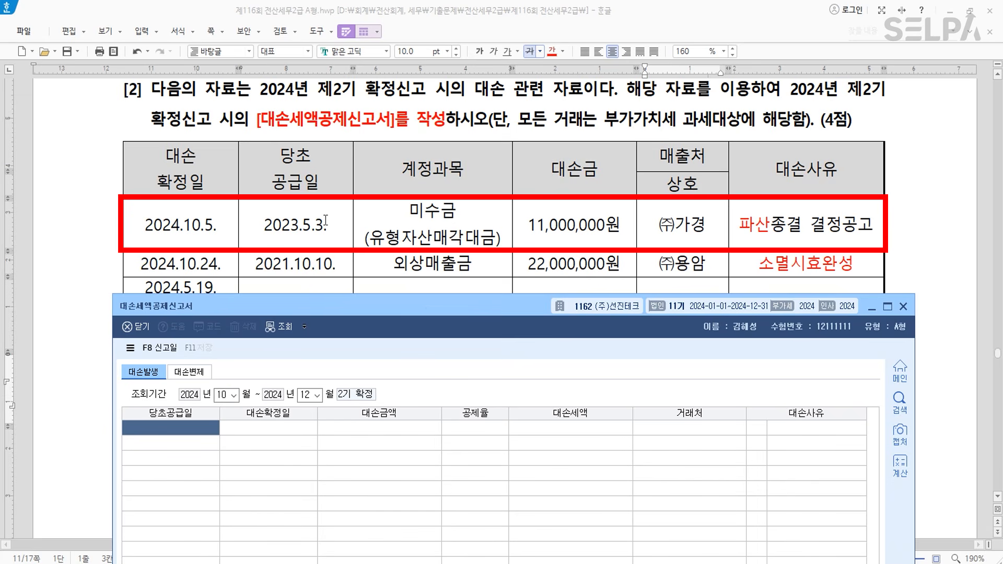
- Enter row 1: supplied 2023-05-03, confirmed 2024-10-05, 11,000,000, (주)가경, reason 1 (파산)
type("2023-05-")
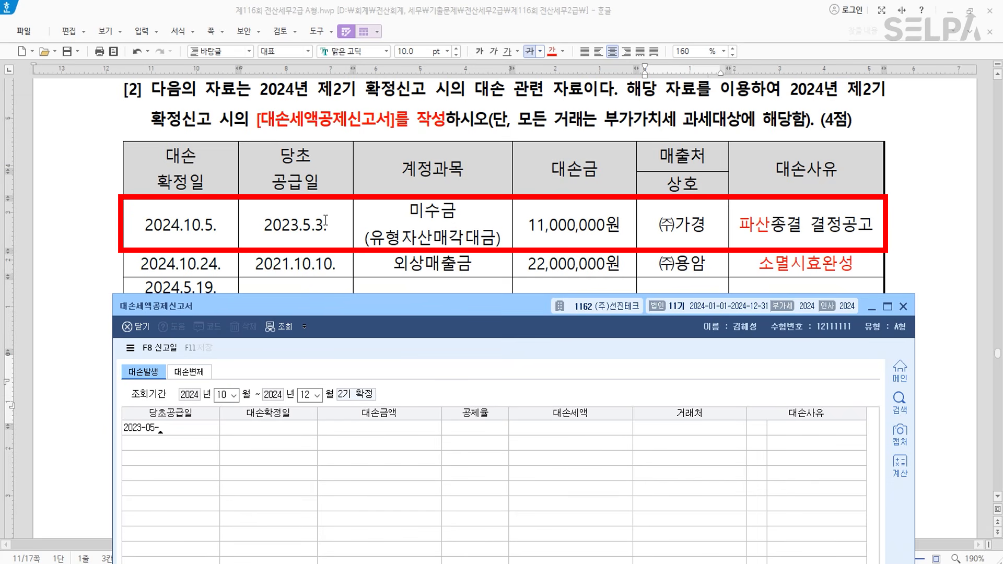
type("03")
key("Return")
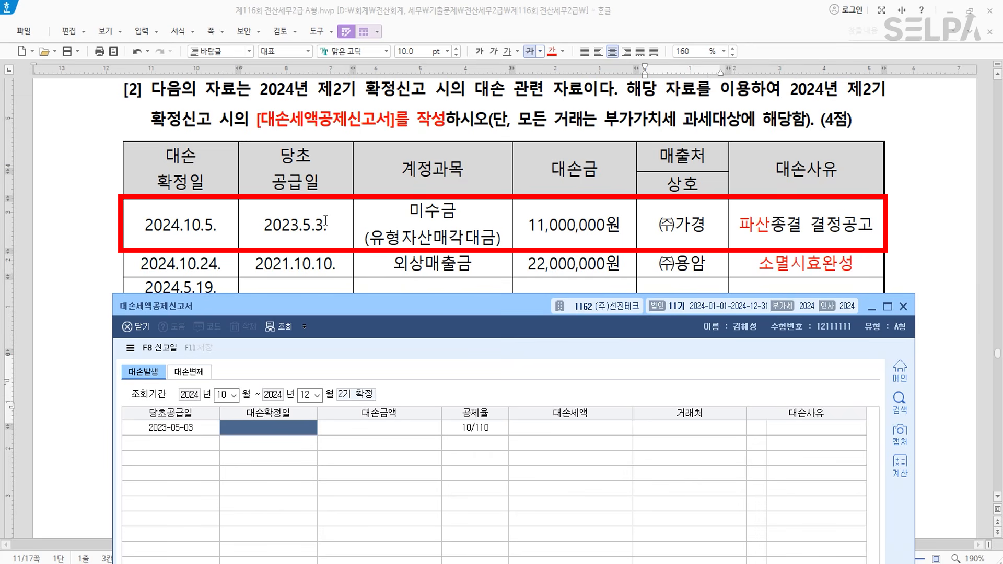
type("2024-10-05")
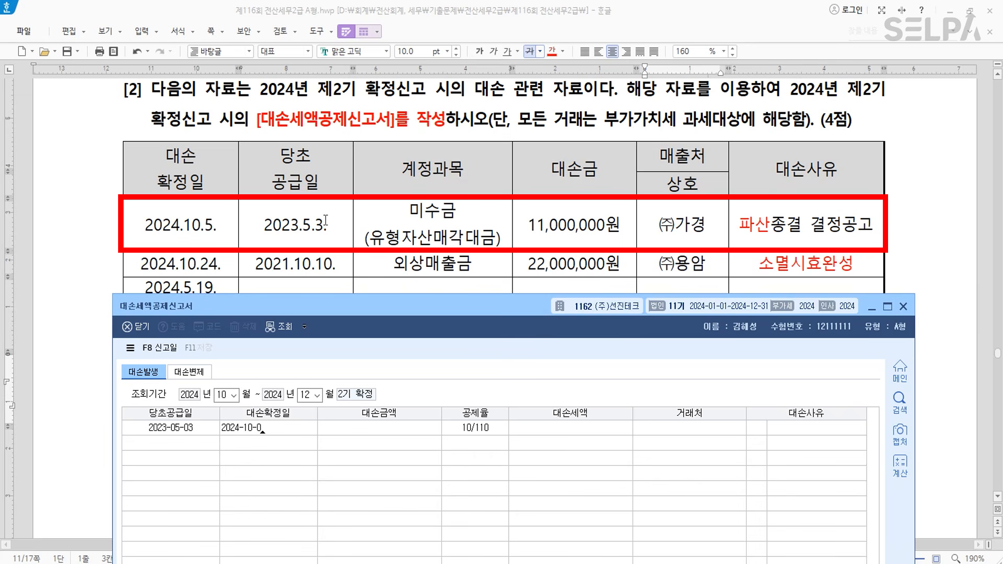
key("Return")
type("11000000")
key("Return")
key("Return")
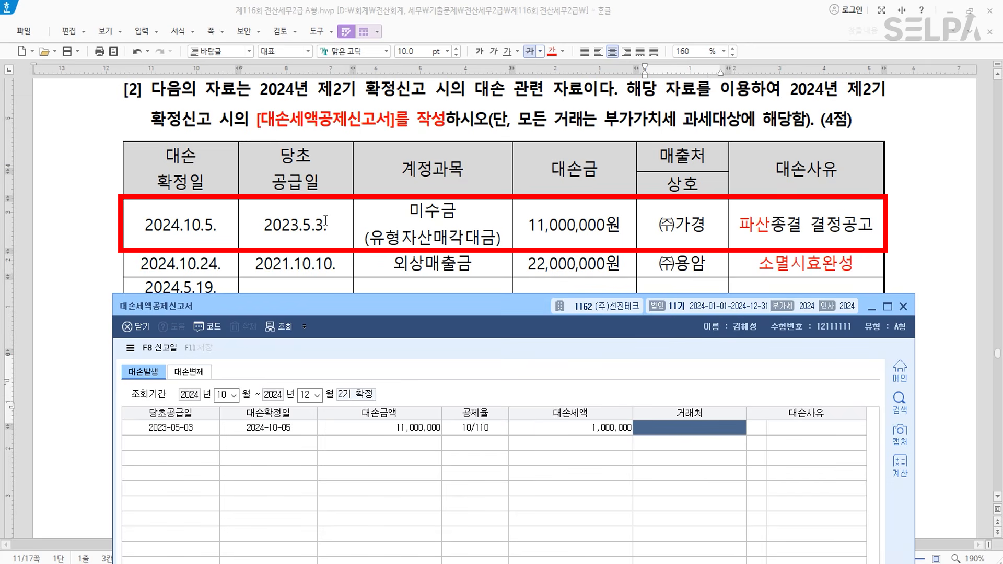
key("F2")
type("가경")
key("Return")
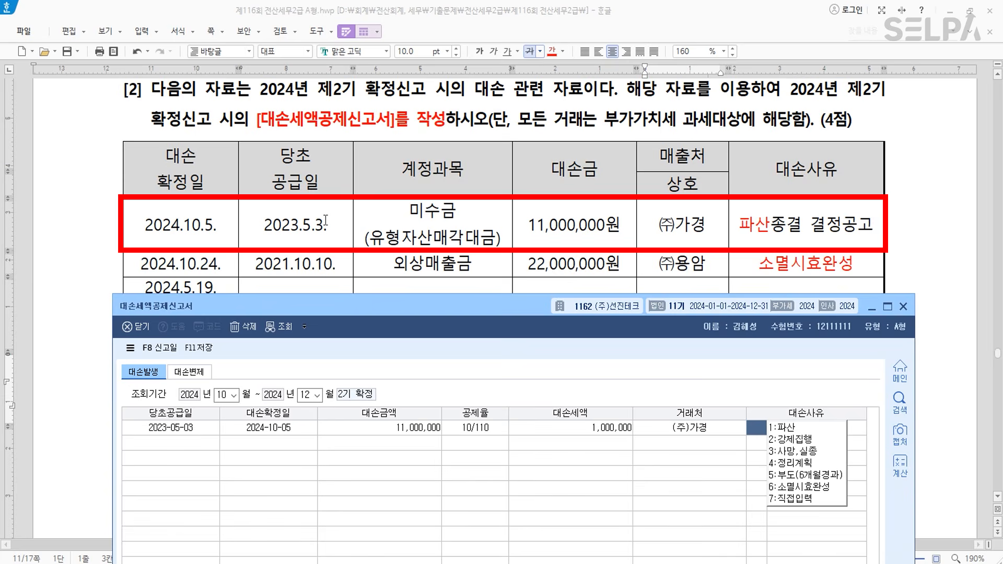
type("1")
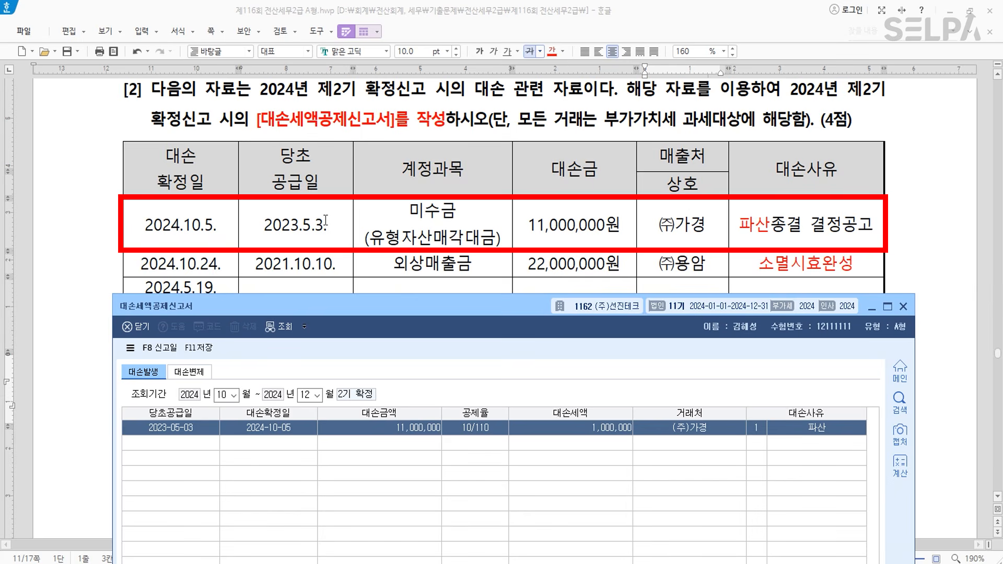
key("Return")
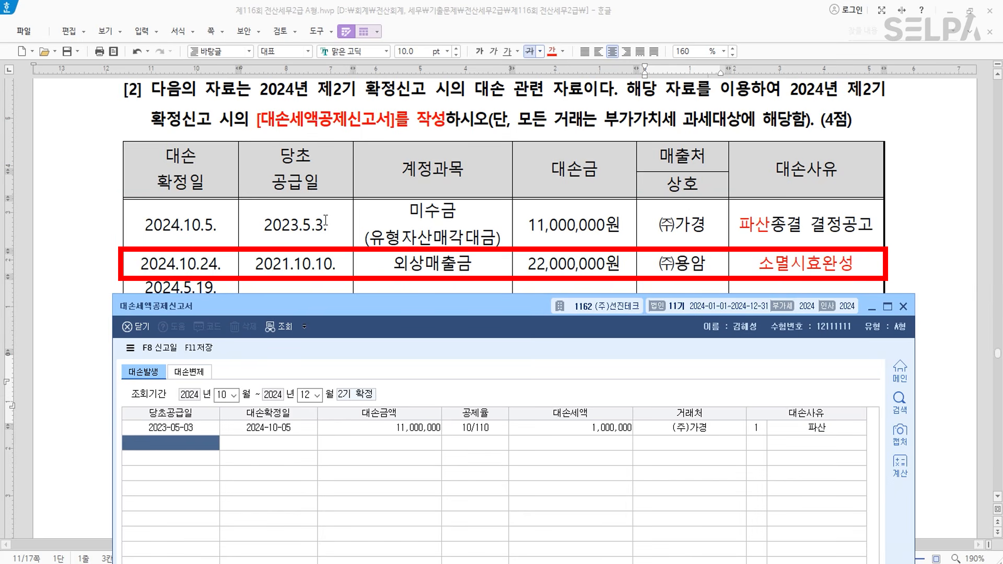
- Enter row 2: 2021-10-10, 2024-10-24, 22,000,000, customer (주)용암, reason 6 (소멸시효완성)
type("20")
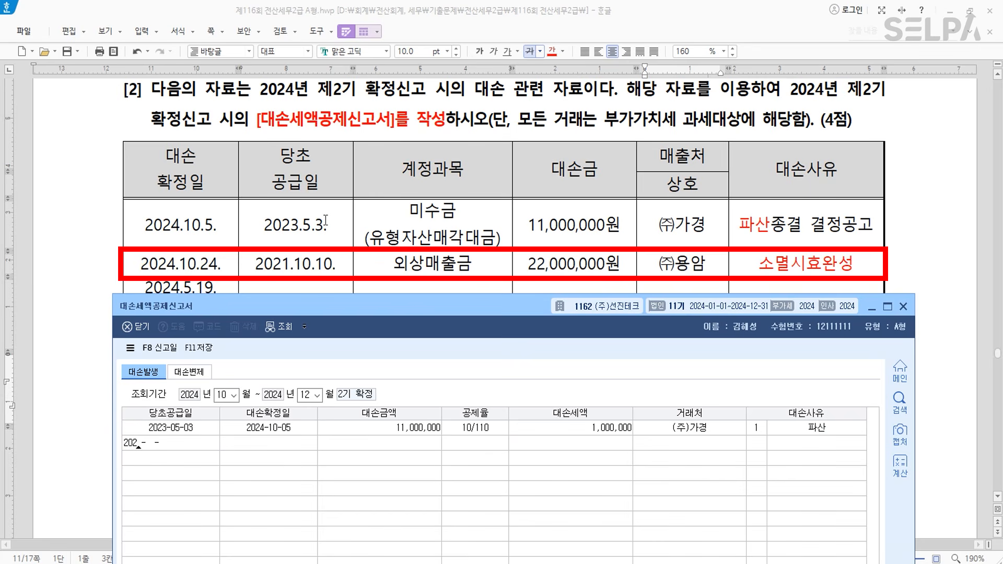
type("21-10-10")
key("Return")
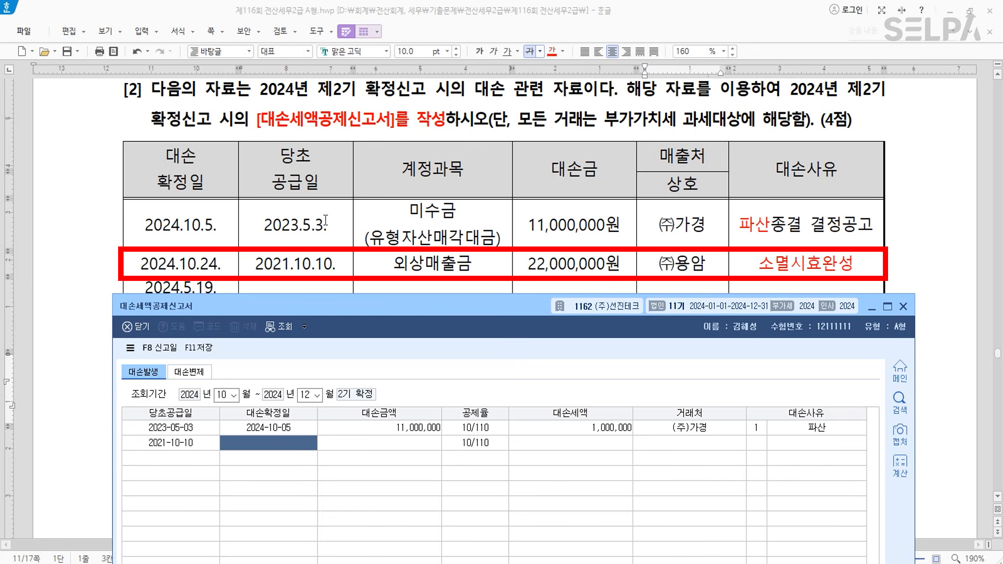
type("2024-10-24")
key("Return")
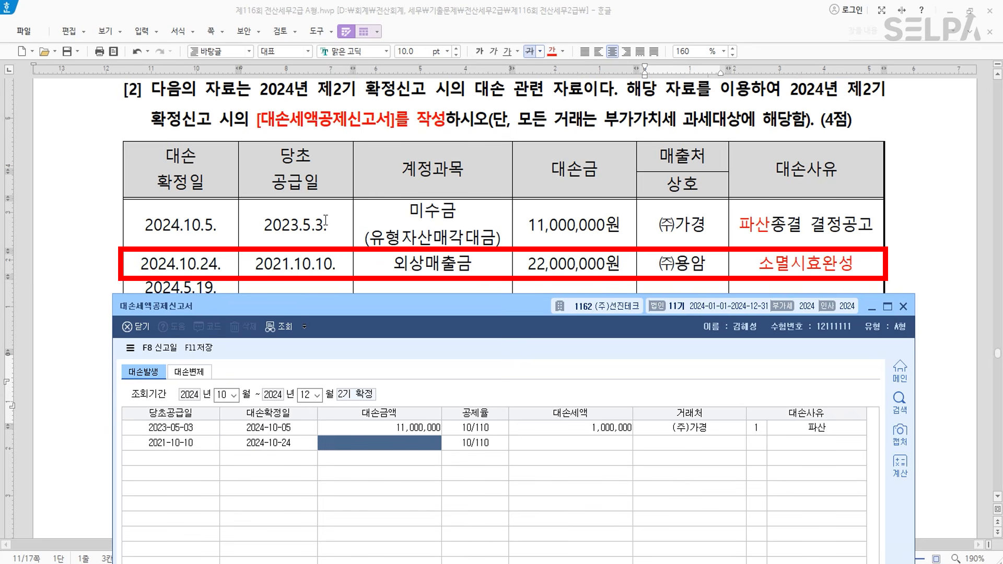
type("22000000")
key("Return")
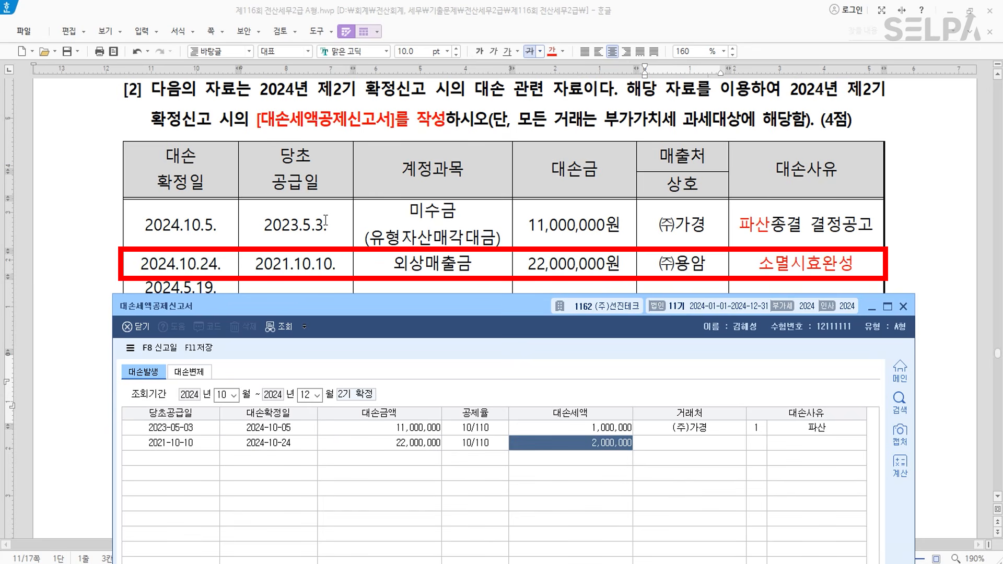
key("Return")
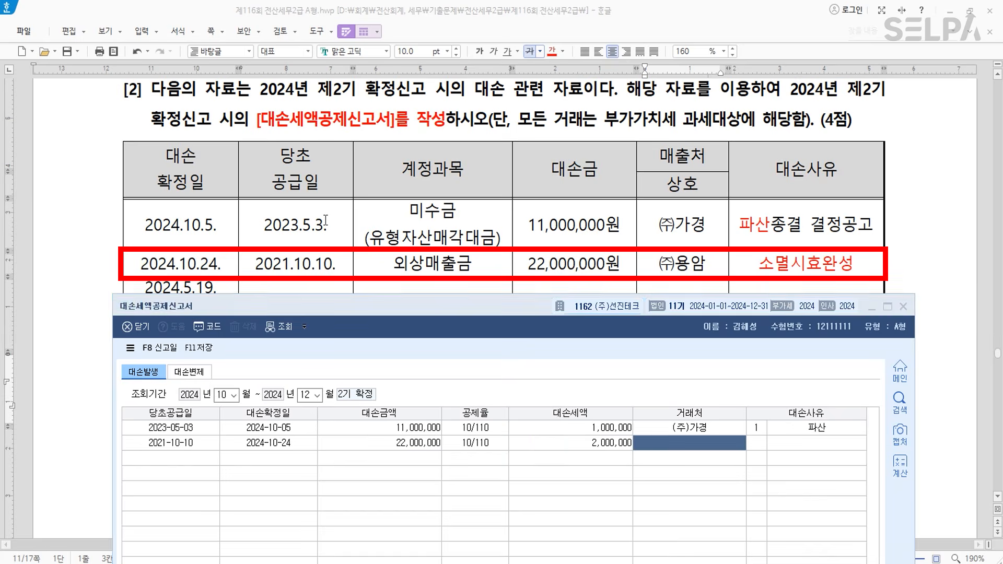
type("용암")
key("Return")
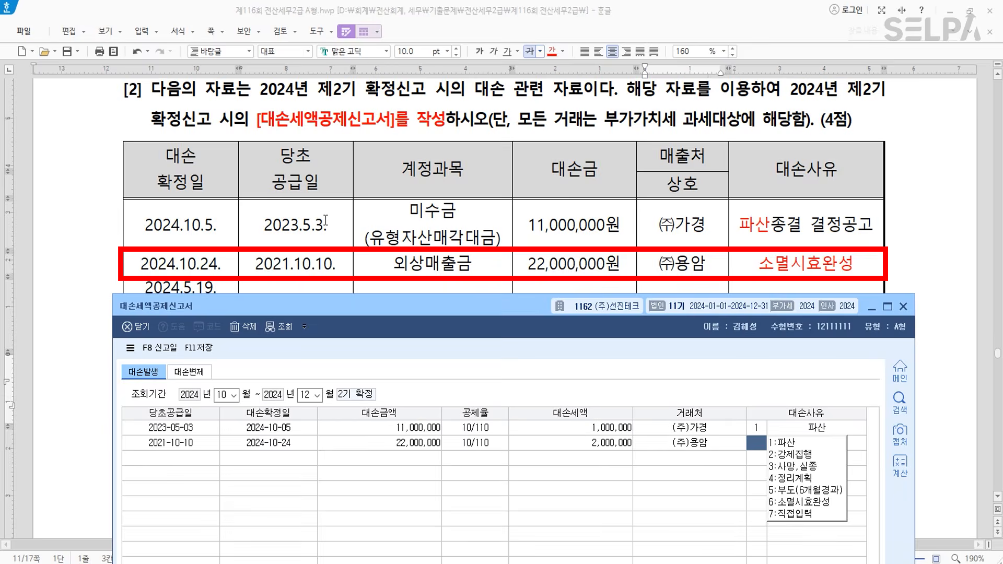
type("6")
key("Return")
key("Return")
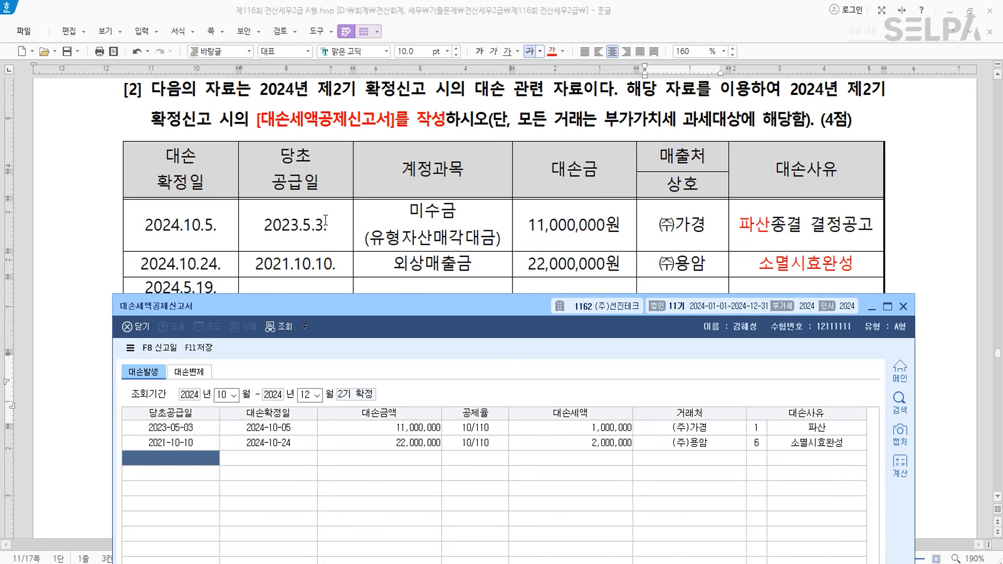
- Enter row 3's dates 2024-04-08 and 2024-11-20 with a 16,500,000 bad-debt amount
scroll(473, 187, "down", 2)
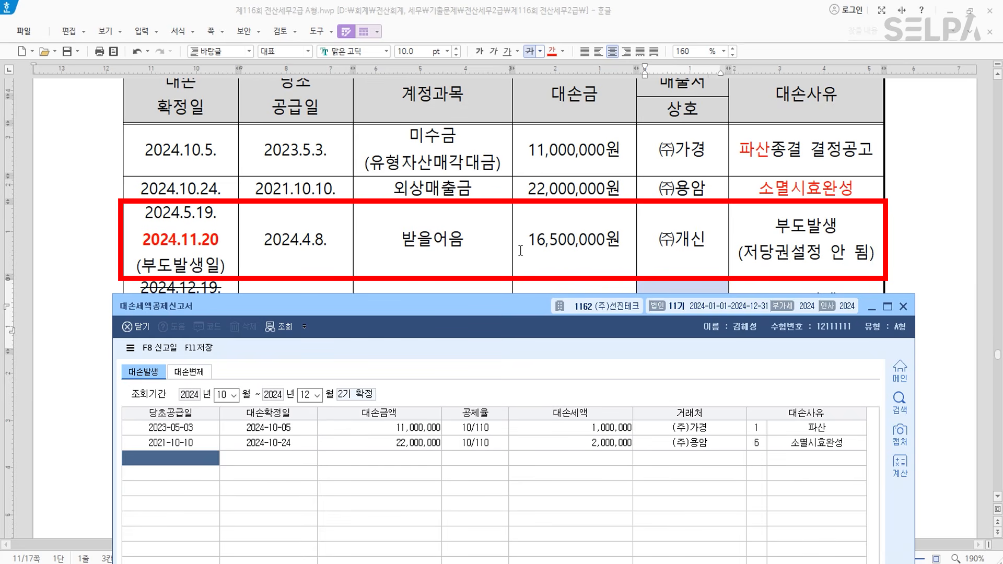
type("2024-04-08")
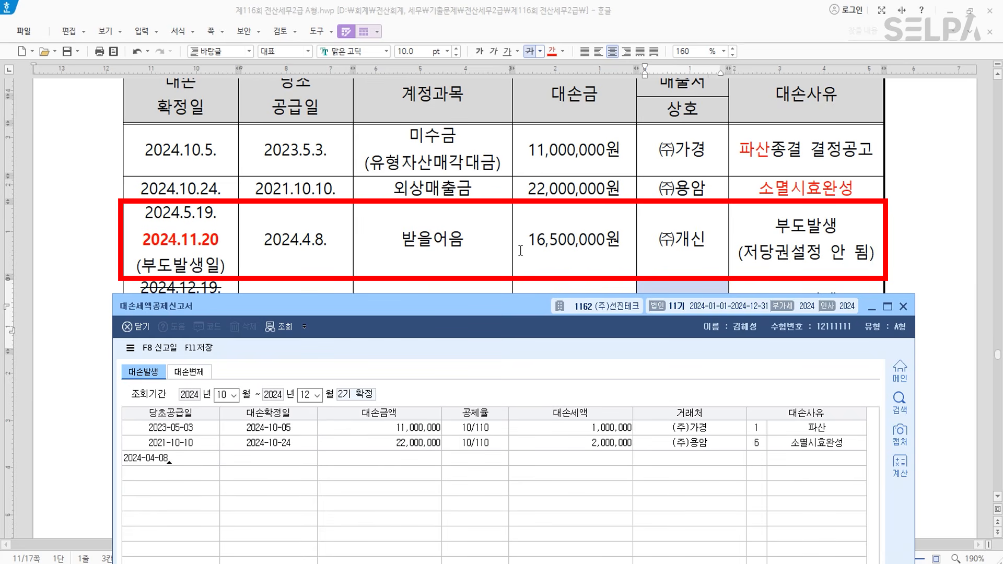
key("Return")
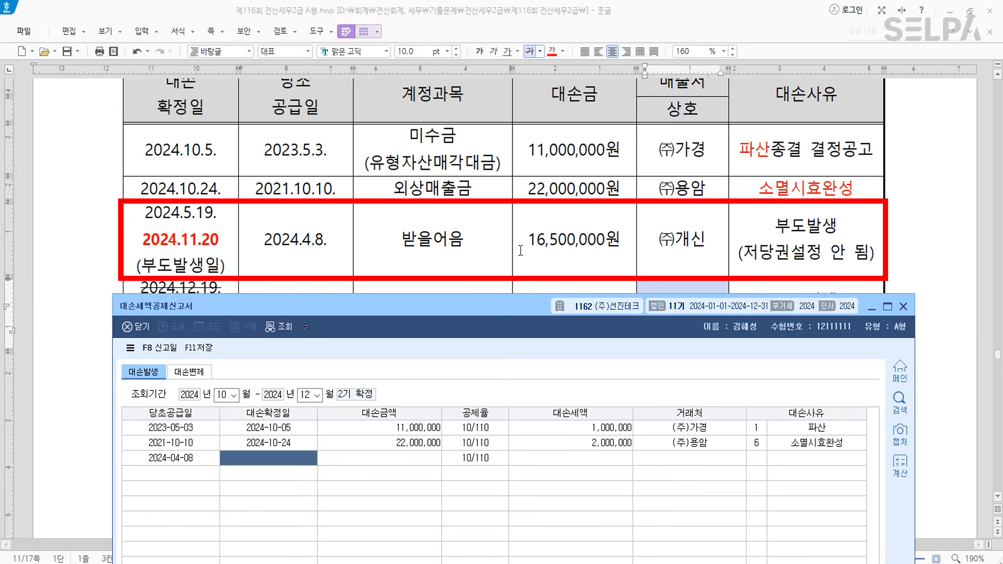
type("2024-11-20")
key("Return")
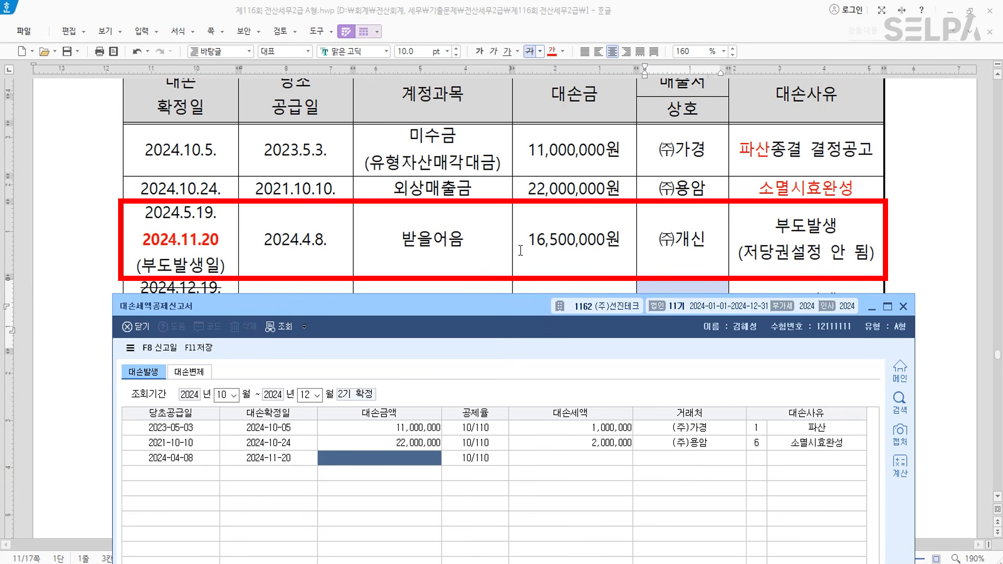
type("16500000")
key("Return")
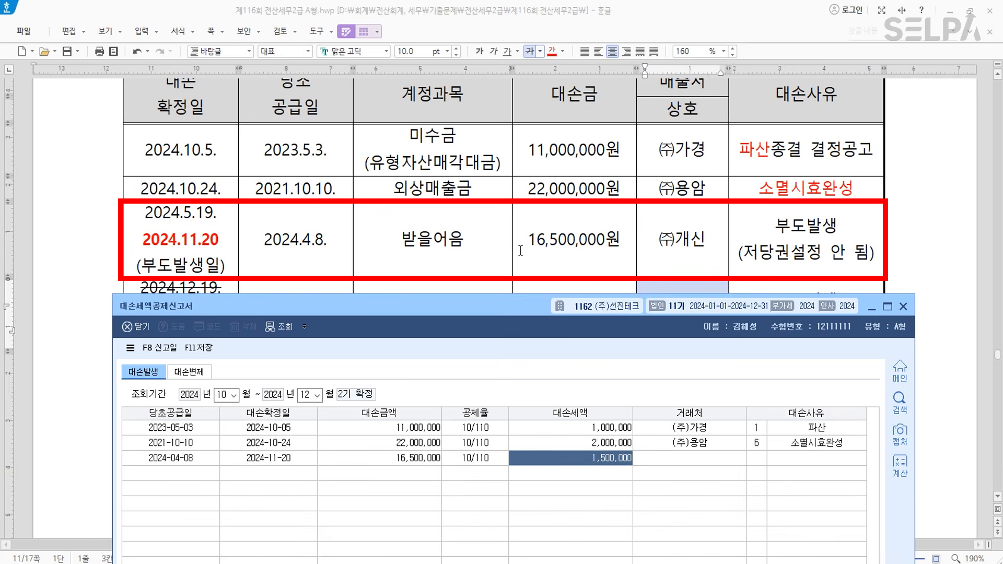
- Set row 3's customer to (주)개신 and reason 5 (부도(6개월경과)), then save the statement
key("Return")
key("F2")
type("개신")
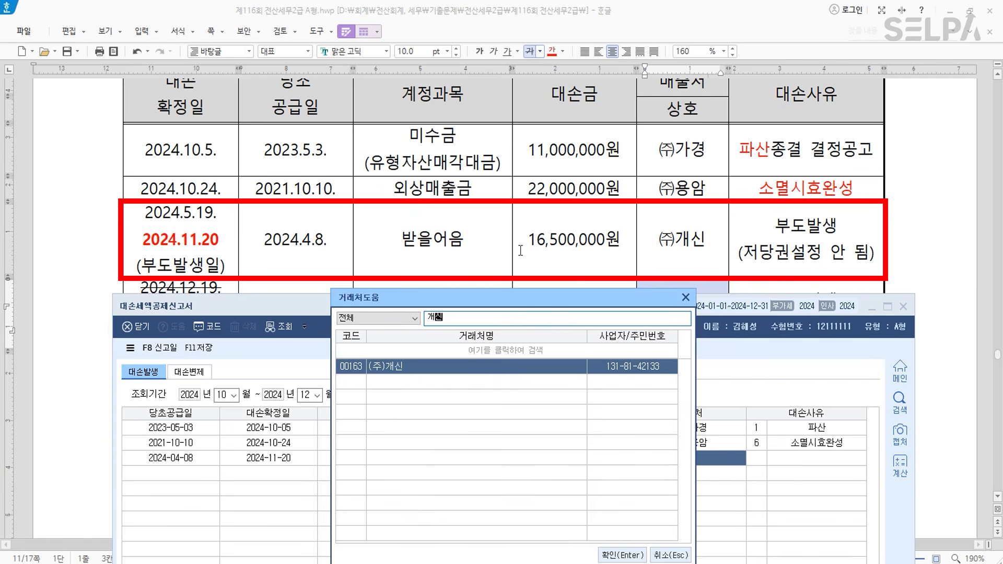
key("Return")
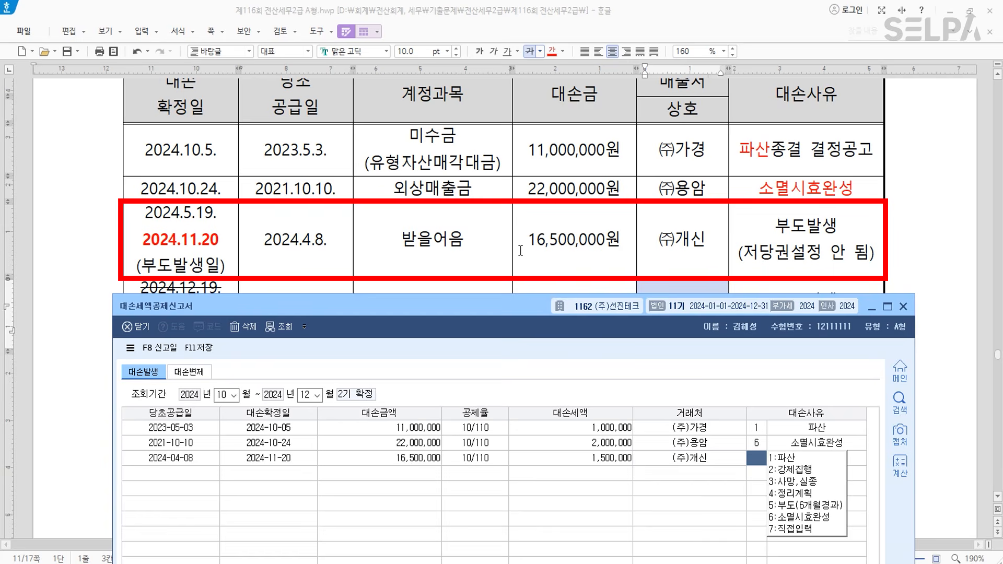
type("5")
key("Return")
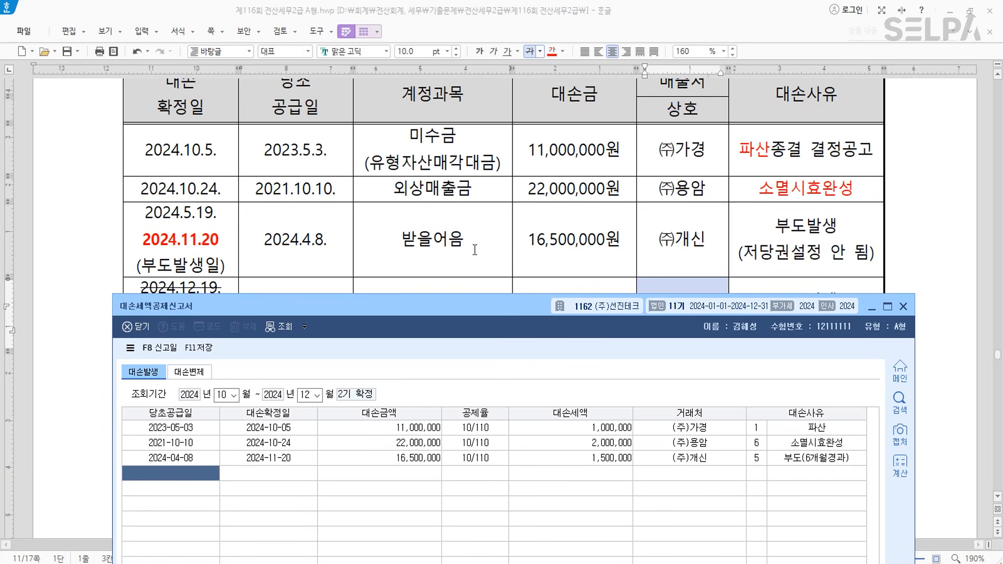
left_click(204, 350)
left_click_drag(498, 314, 509, 93)
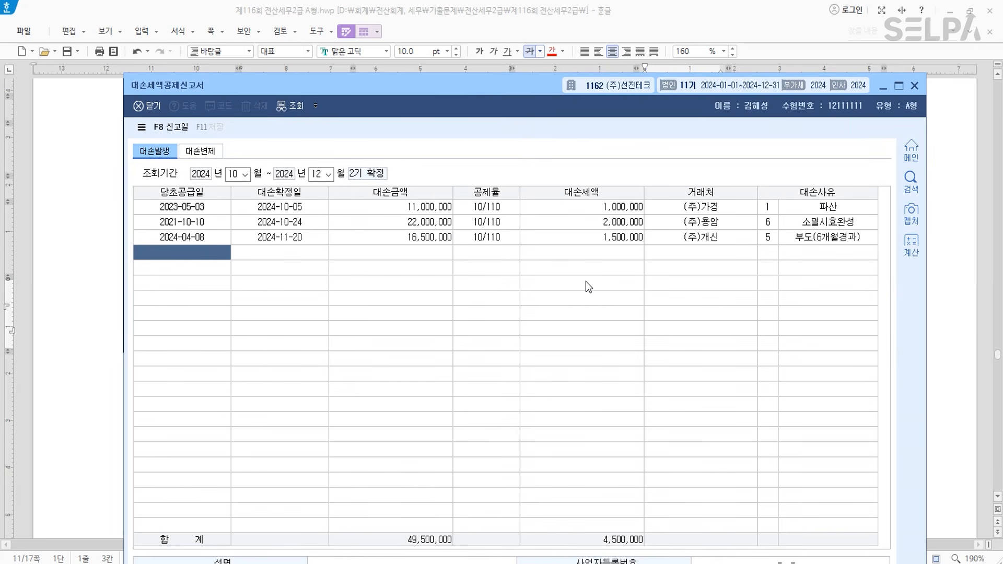
- Colour '부가세예수금과 부가세대급금을 정리' in 문제4 [1] red
key("alt+Tab")
scroll(525, 410, "down", 10)
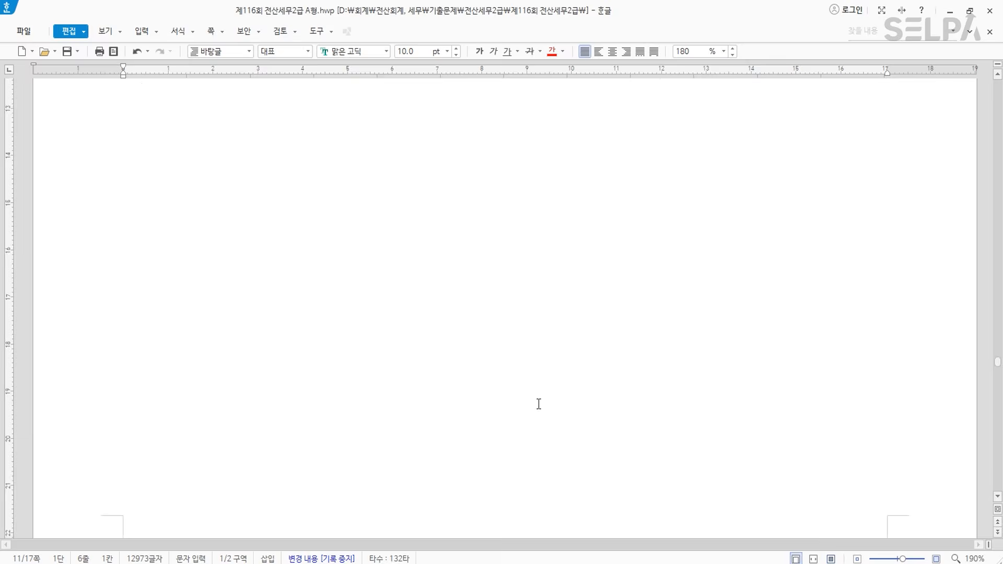
scroll(539, 391, "down", 3)
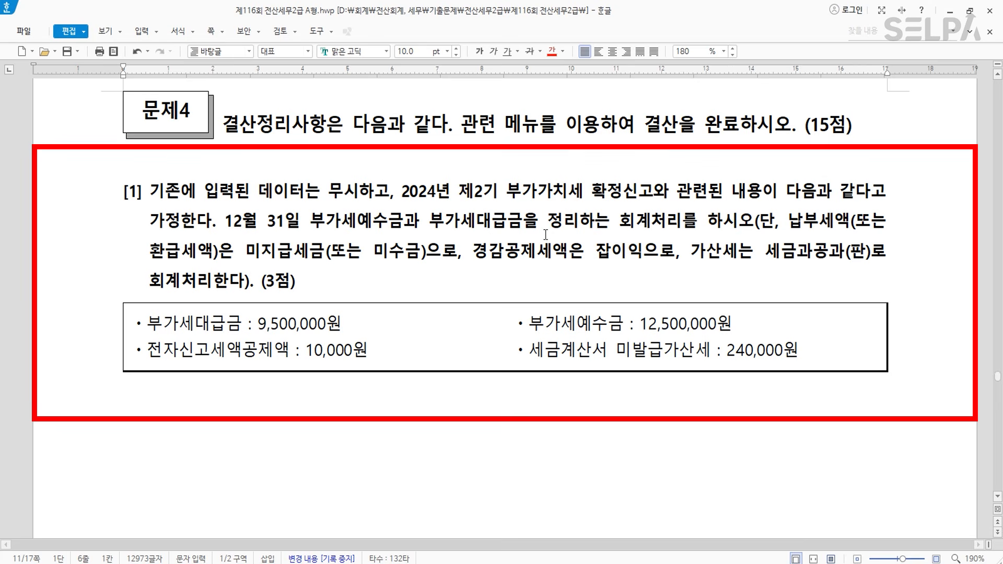
left_click_drag(311, 222, 586, 221)
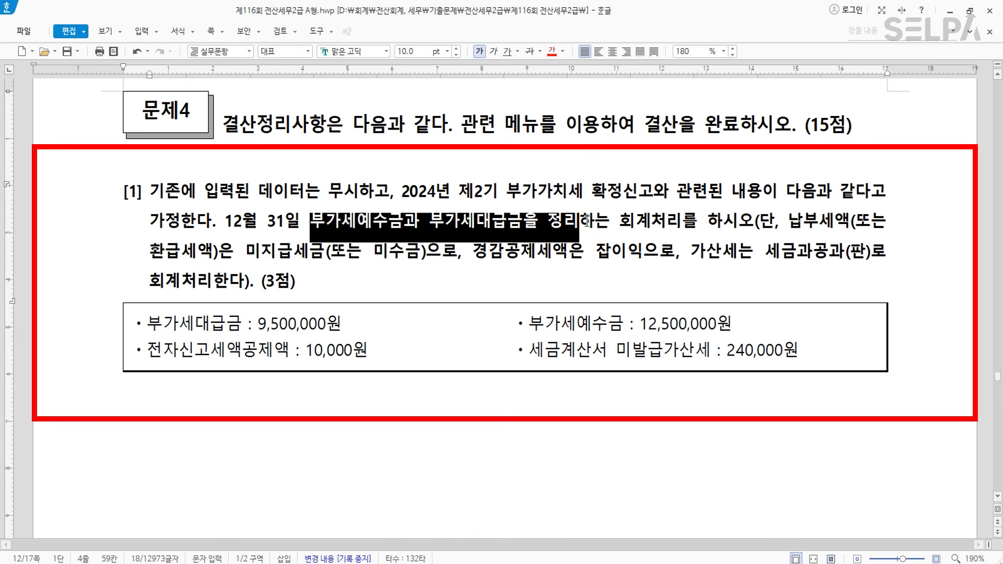
left_click(551, 51)
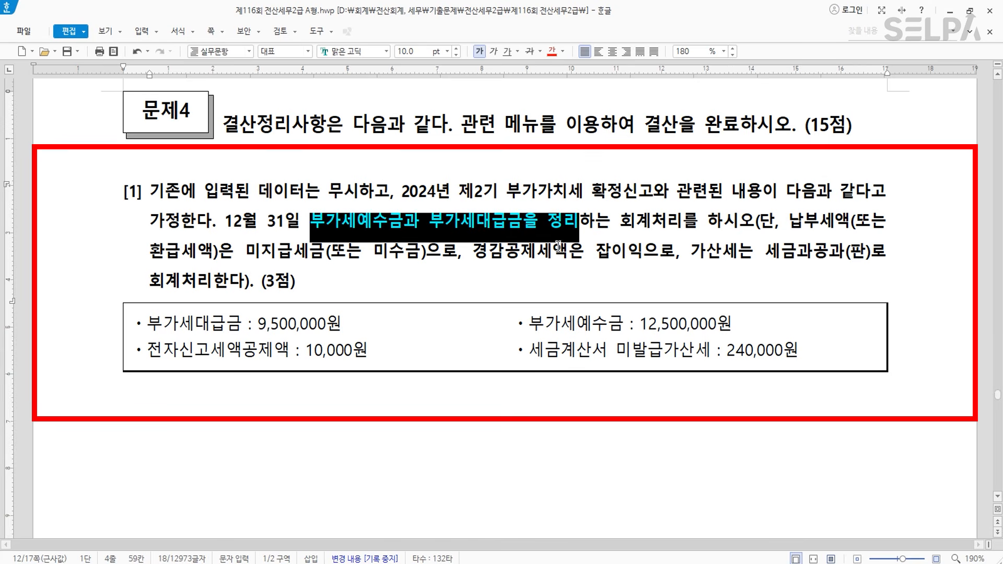
left_click(521, 269)
- Bring KcLep's 일반전표입력 window for December 2024 forward
scroll(520, 268, "down", 1)
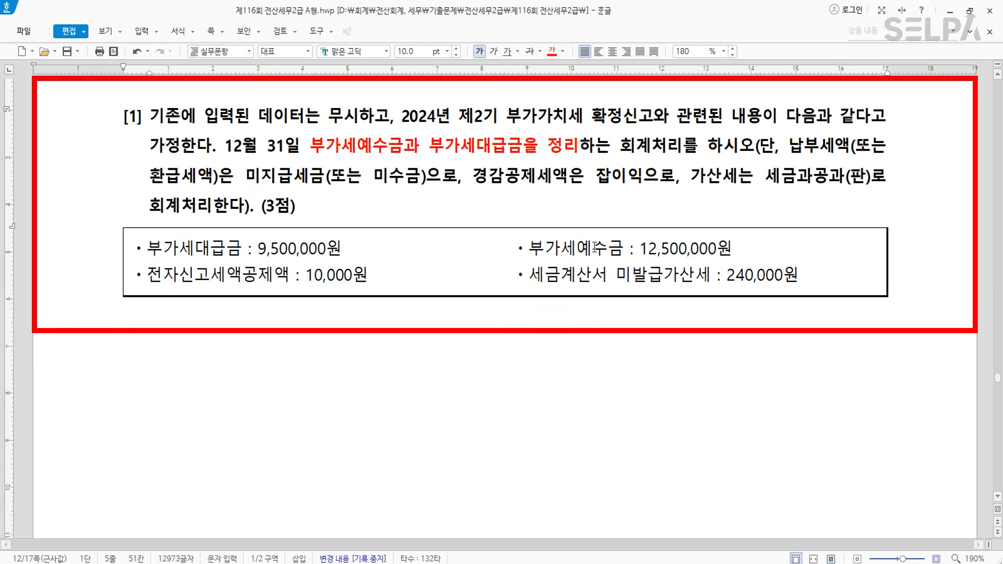
key("alt+Tab")
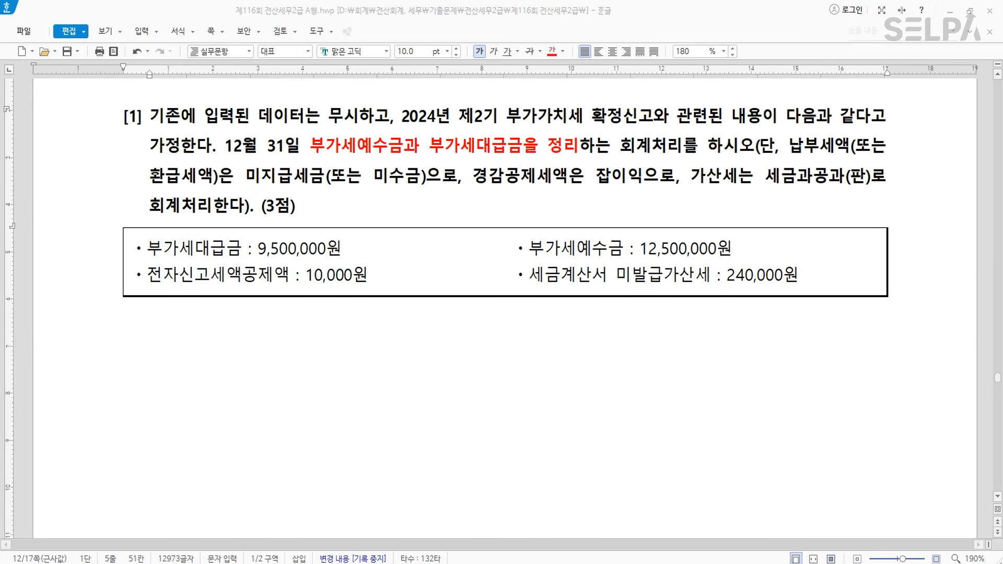
left_click_drag(459, 261, 455, 312)
- On December 31, debit 부가세예수금 (255) 12,500,000
key("Escape")
type("31")
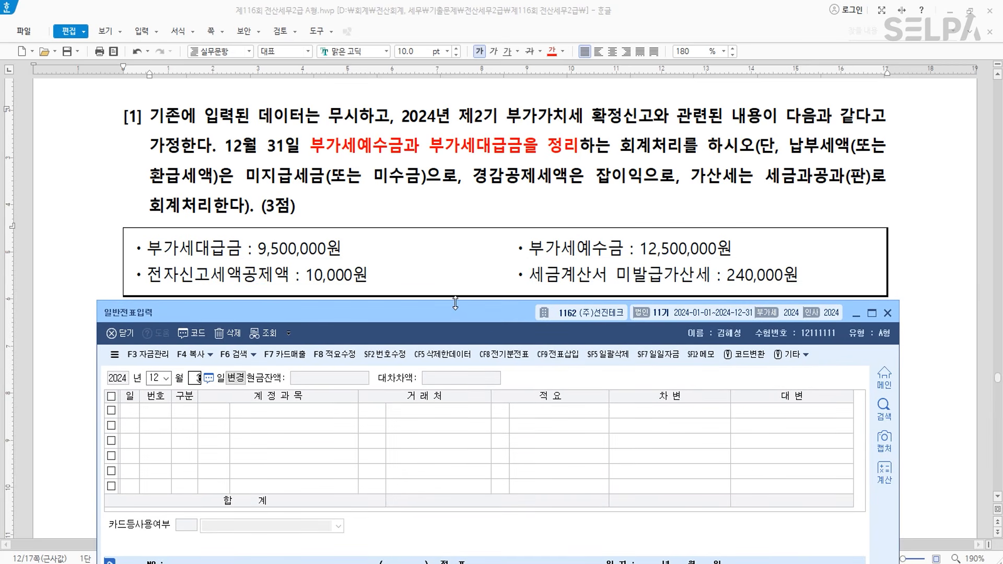
key("Return")
type("3")
key("Return")
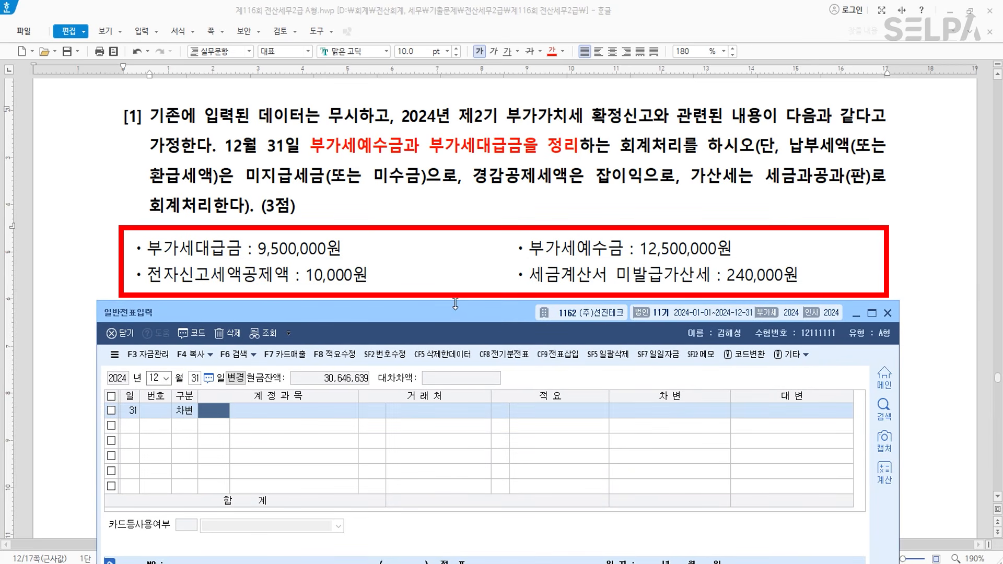
type("255")
key("Return")
key("Return")
key("Return")
key("Return")
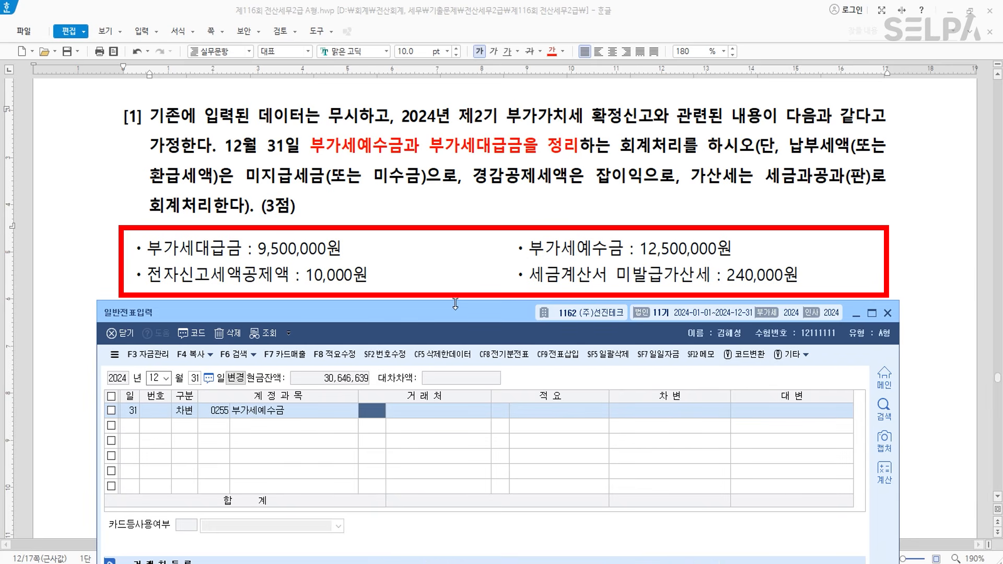
type("12500000")
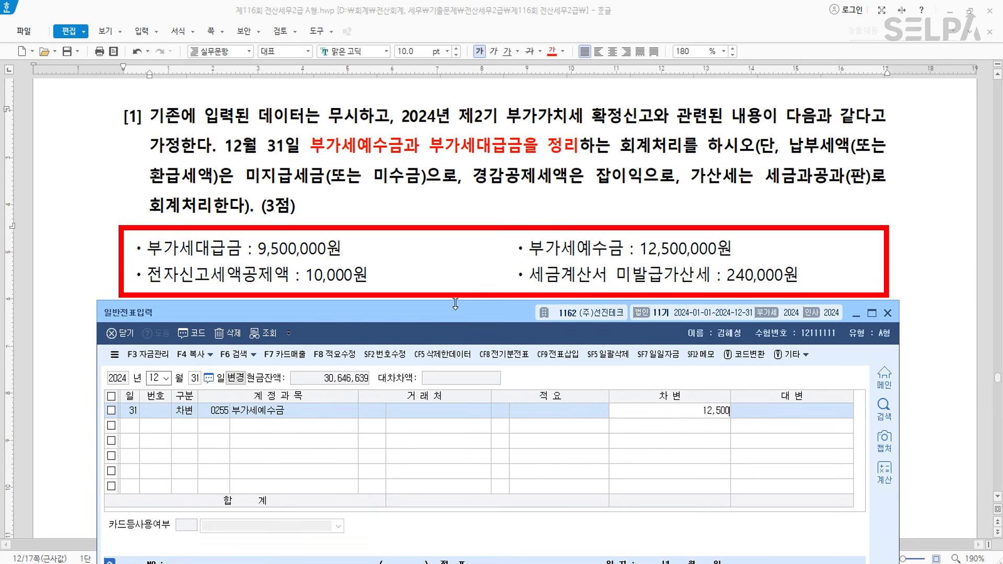
key("Return")
- Credit 부가세대급금 (135) 9,500,000
type("4")
key("Return")
type("135")
key("Return")
key("Return")
key("Return")
key("Return")
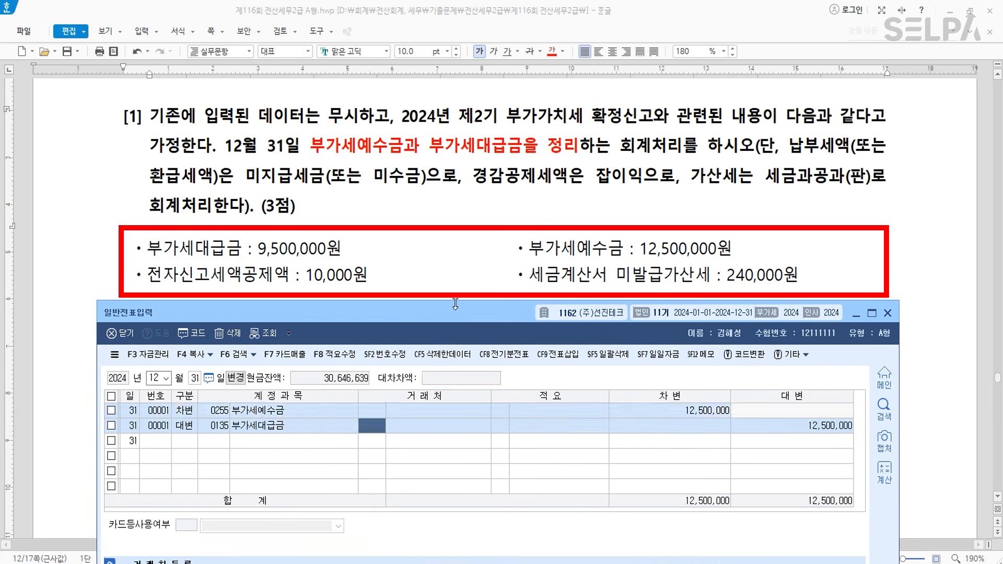
type("9500000")
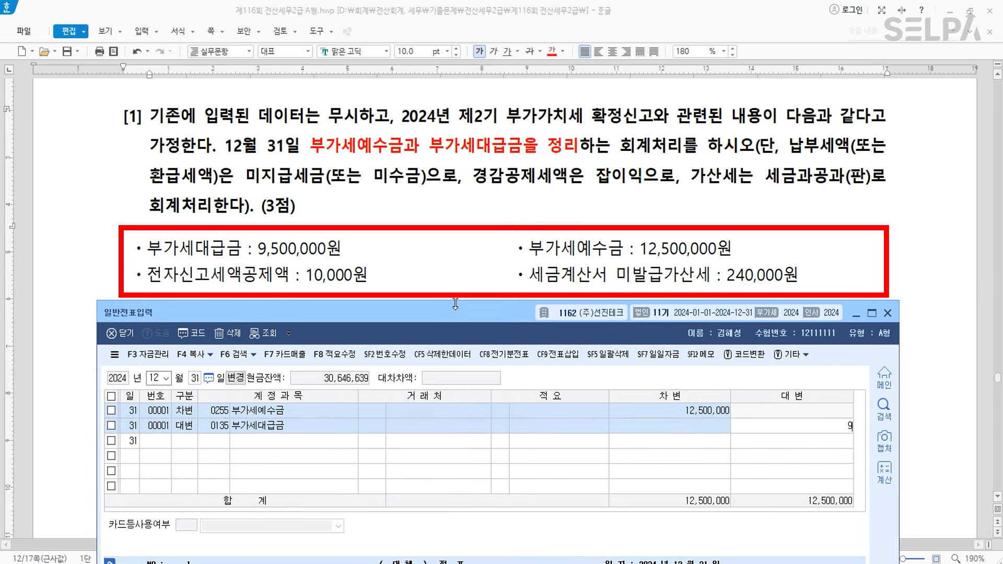
key("Return")
- Debit 세금과공과 (817) 240,000 and credit 잡이익 (930) 10,000
type("3")
key("Return")
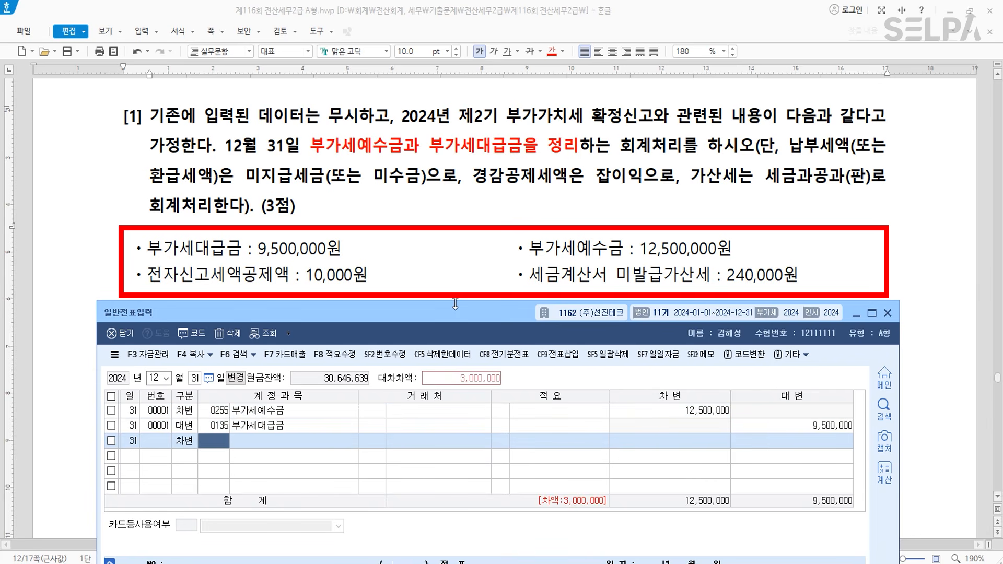
type("817")
key("Return")
key("Return")
key("Return")
key("Return")
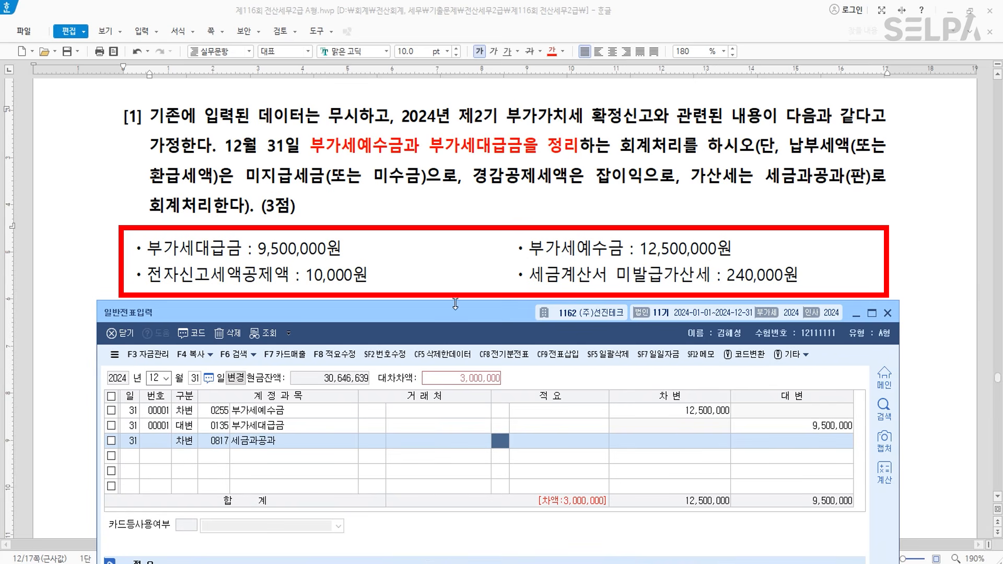
type("2400000")
key("Return")
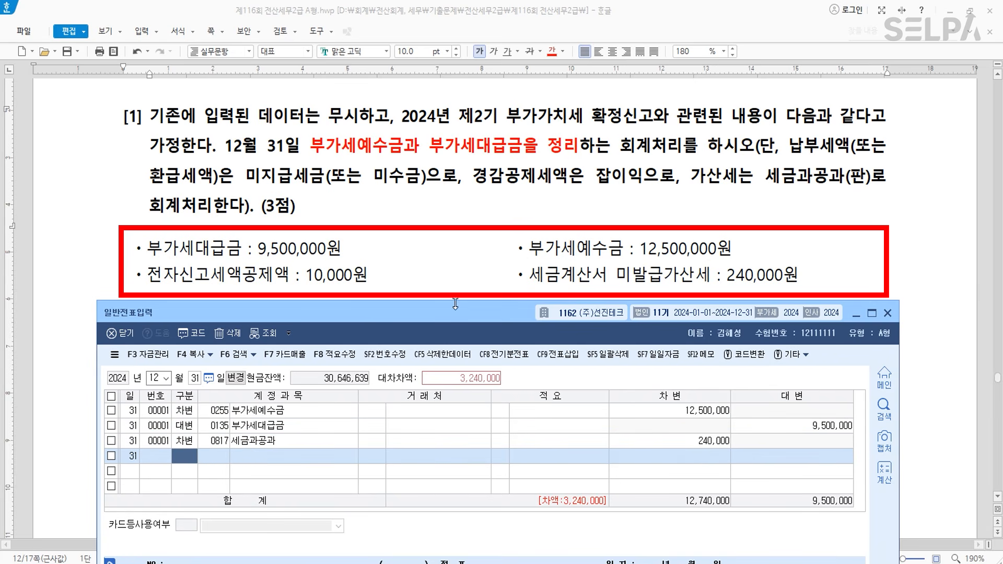
type("4")
key("Return")
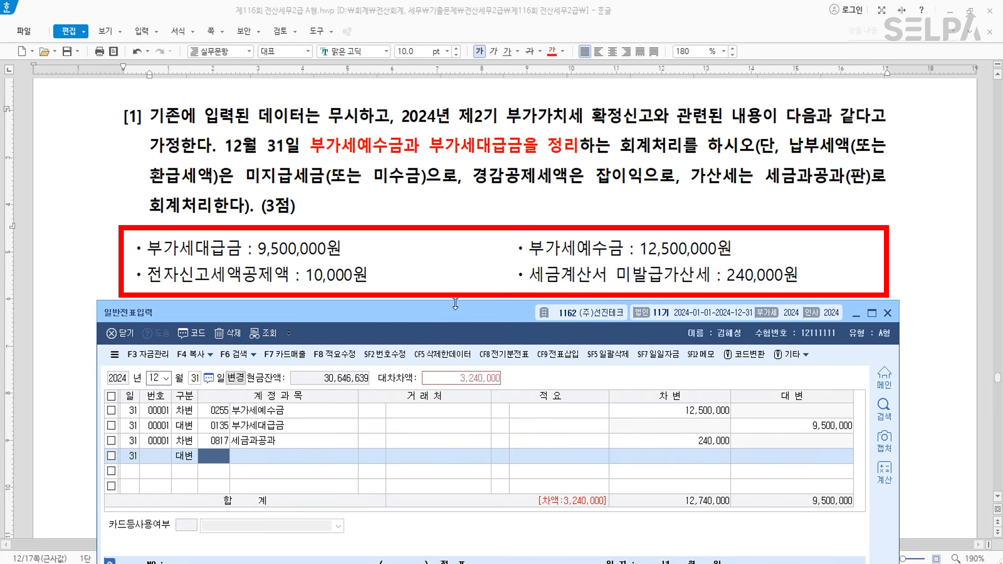
type("930")
key("Return")
key("Return")
key("Return")
key("Return")
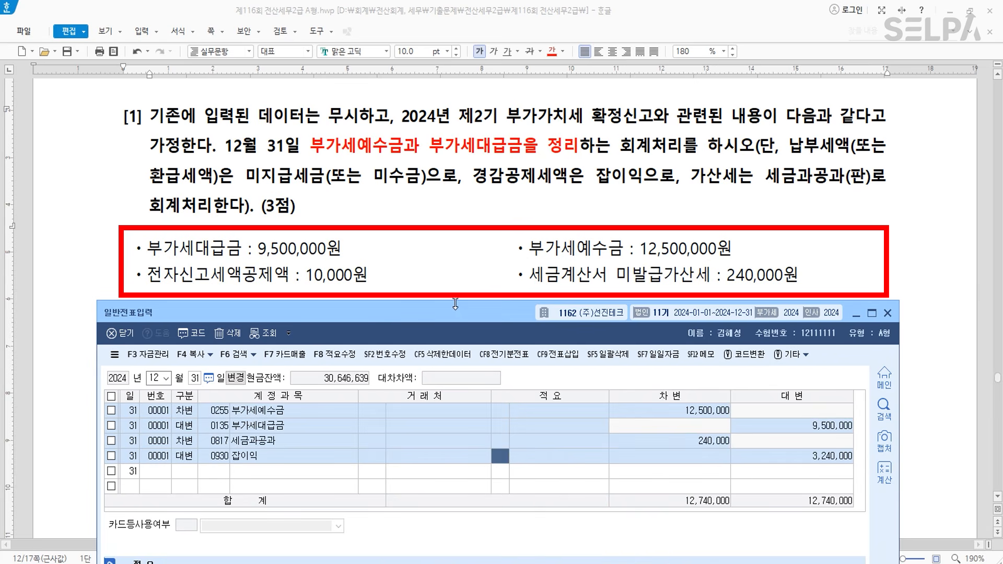
type("10000")
key("Return")
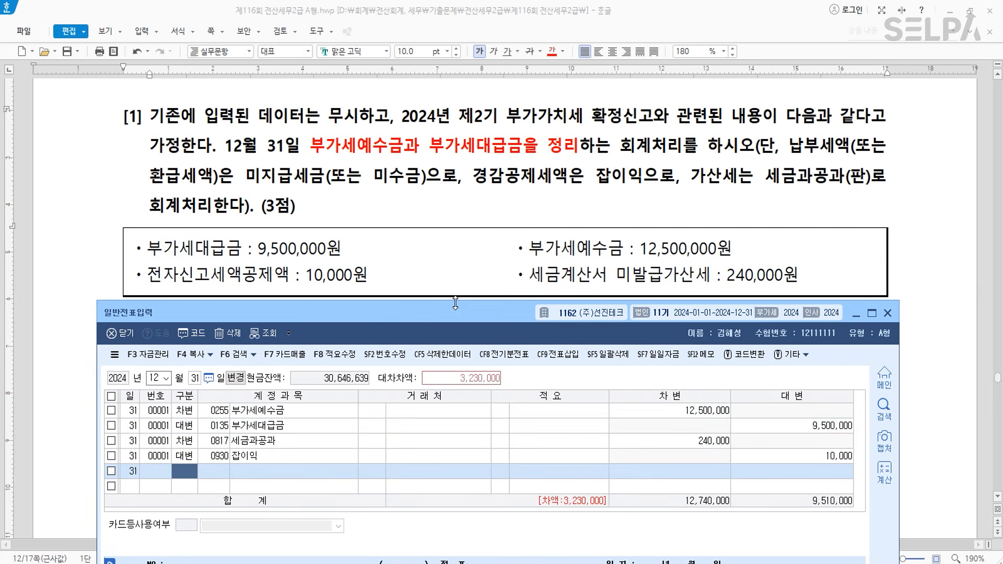
- Credit the 3,230,000 balance to 미지급세금 (261) to balance the entry
key("ctrl")
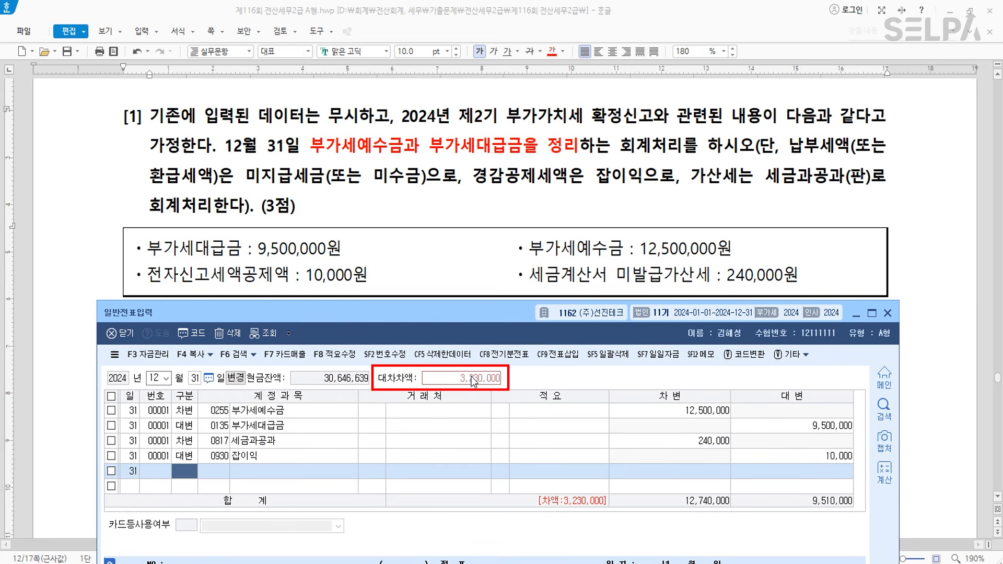
type("4")
key("Return")
type("261")
key("Return")
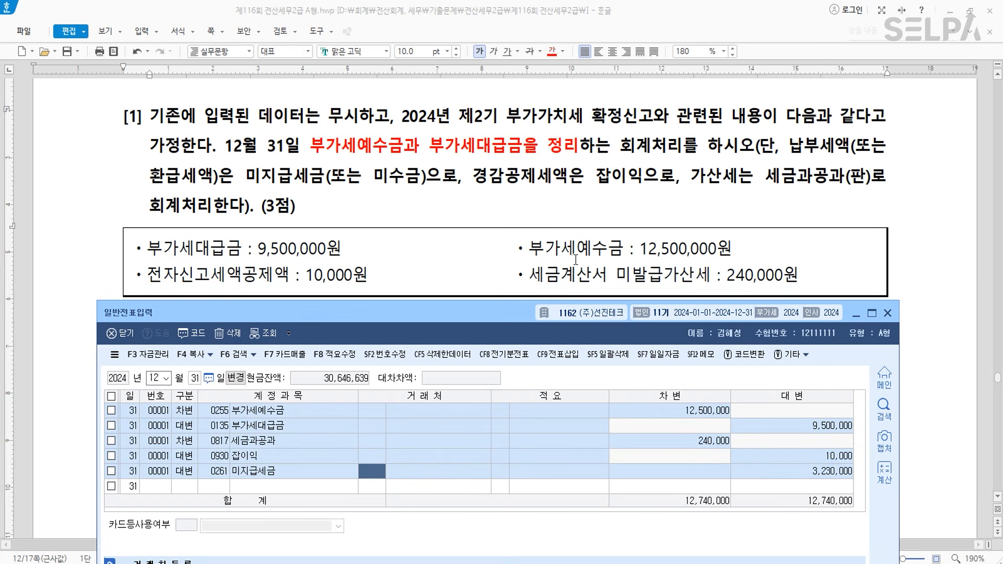
left_click(308, 471)
key("Down")
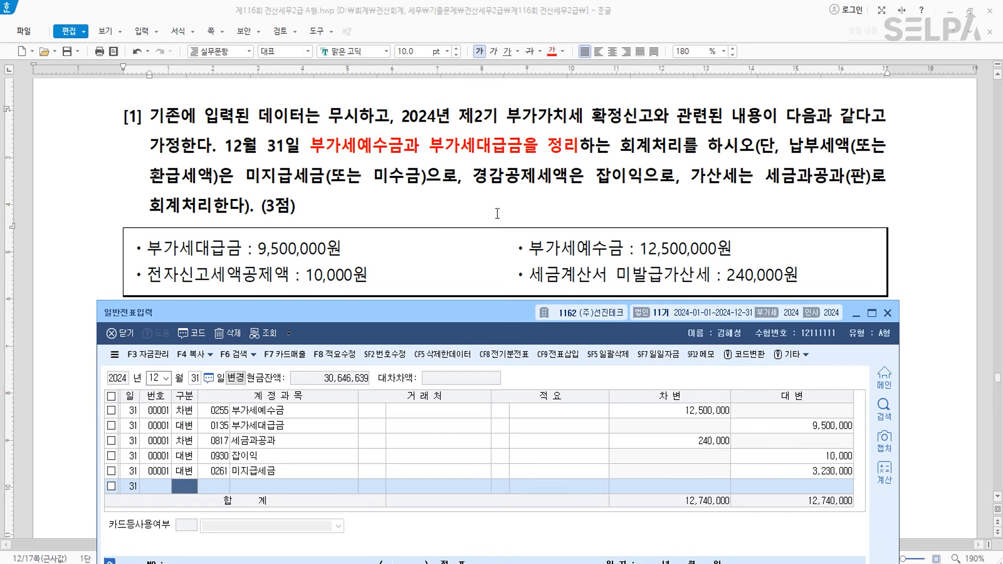
- Colour the word 매도가능증권 in question [2] green
scroll(496, 216, "down", 5)
scroll(496, 216, "down", 3)
scroll(497, 217, "up", 3)
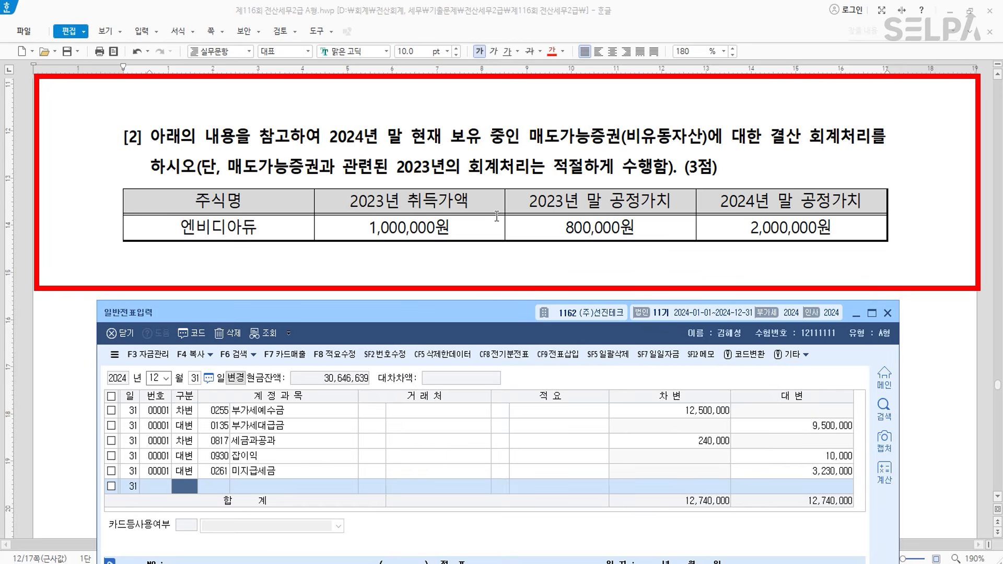
left_click(576, 141)
left_click_drag(528, 140, 620, 140)
left_click(562, 51)
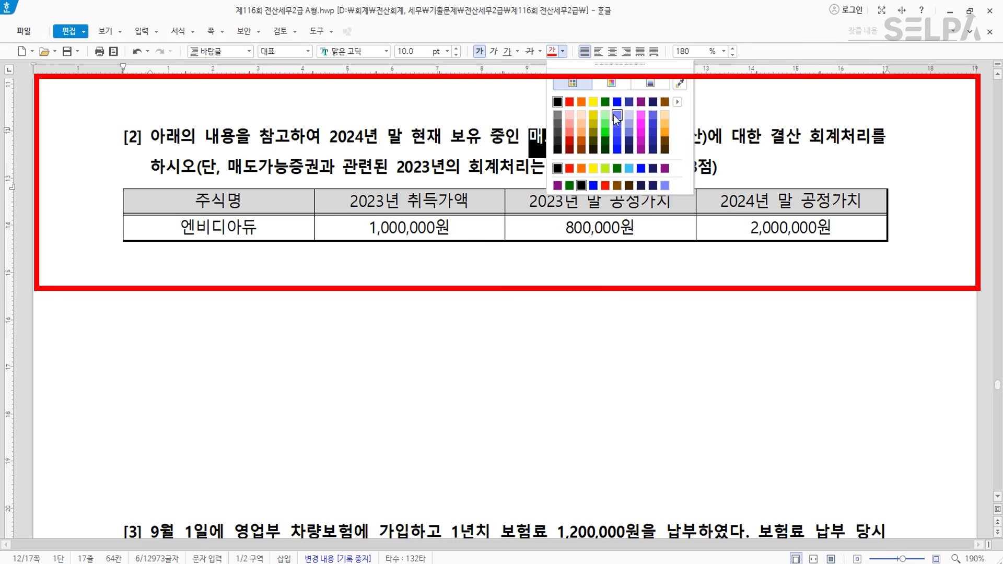
left_click(606, 102)
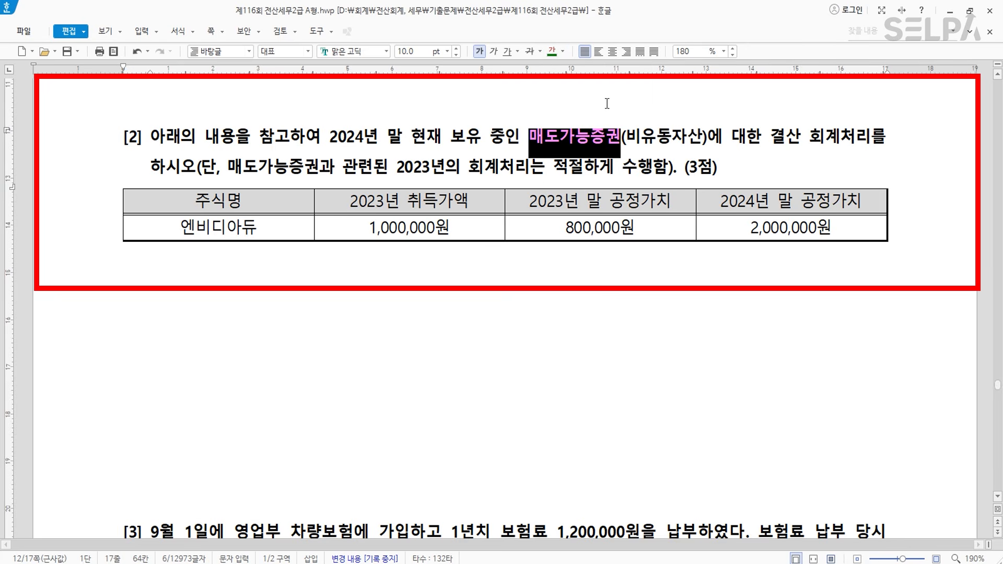
left_click(577, 166)
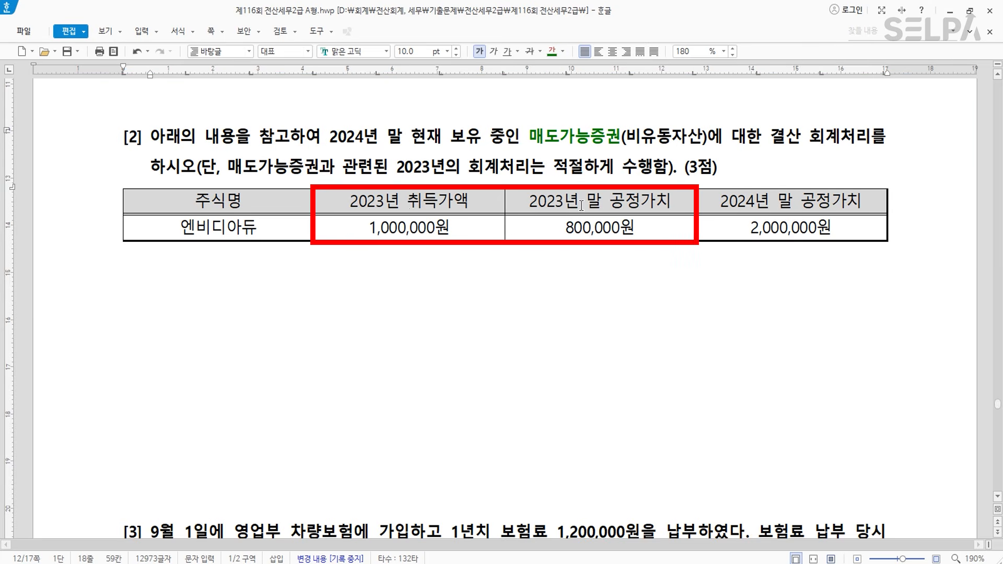
- Below the table, add the note '2023.12.31 매도가능증권평가손실 200,000'
left_click(249, 288)
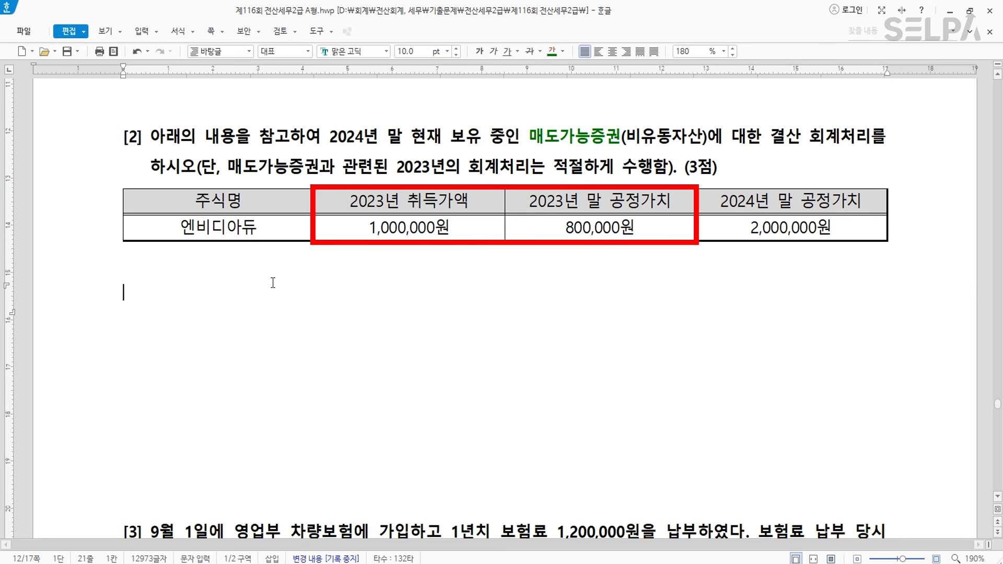
type("2023.12")
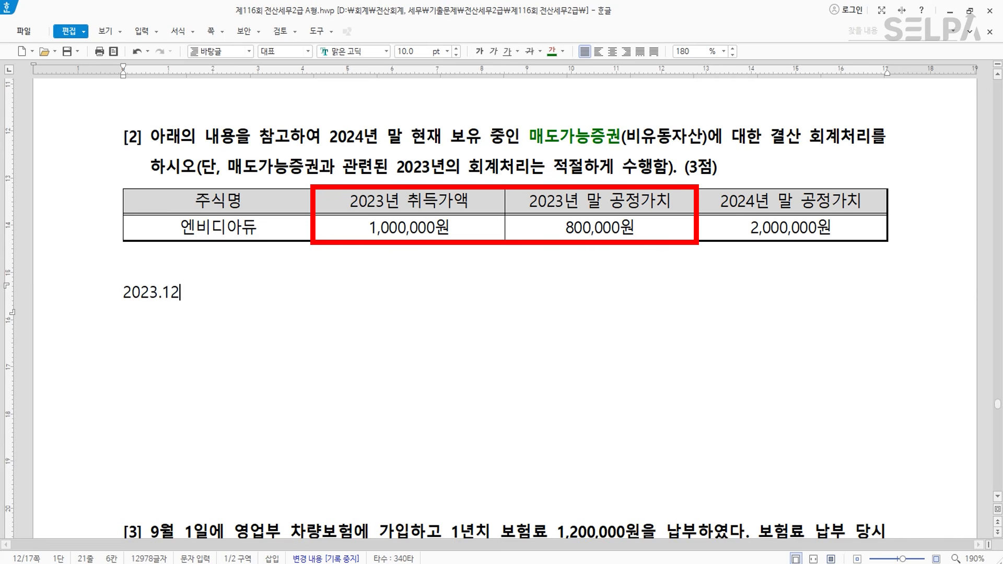
type(".31")
key("Tab")
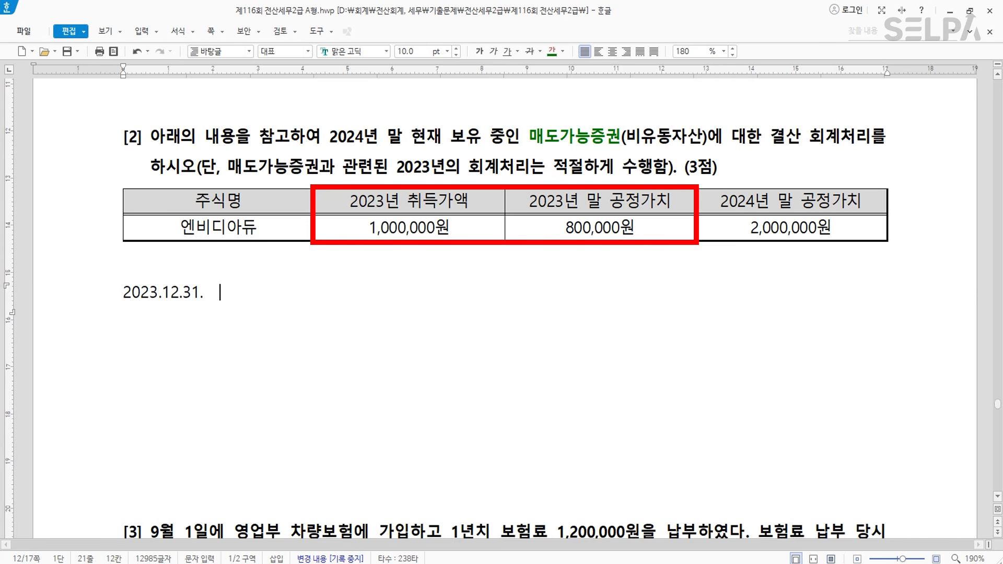
type("매도가능증")
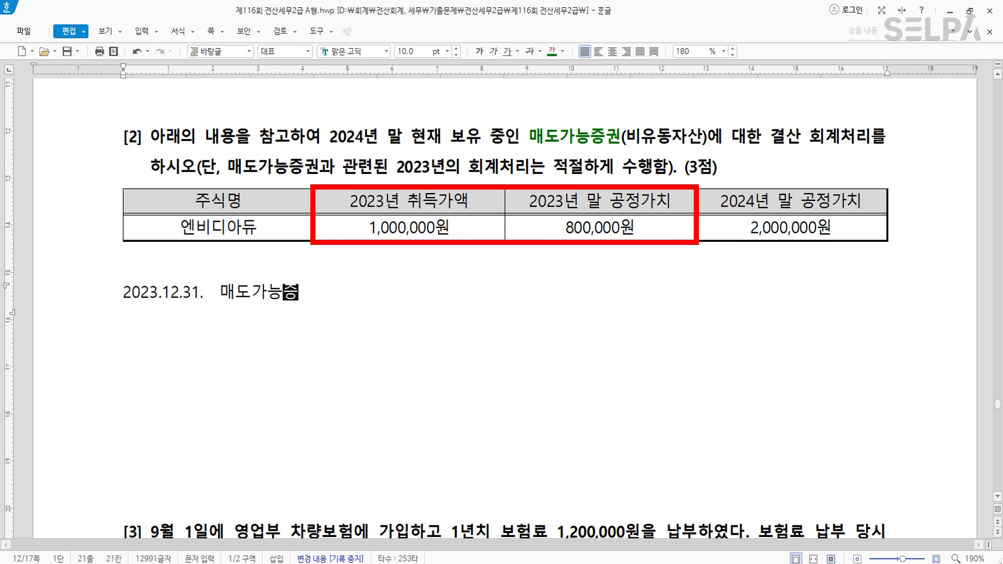
type("권평가손실 ")
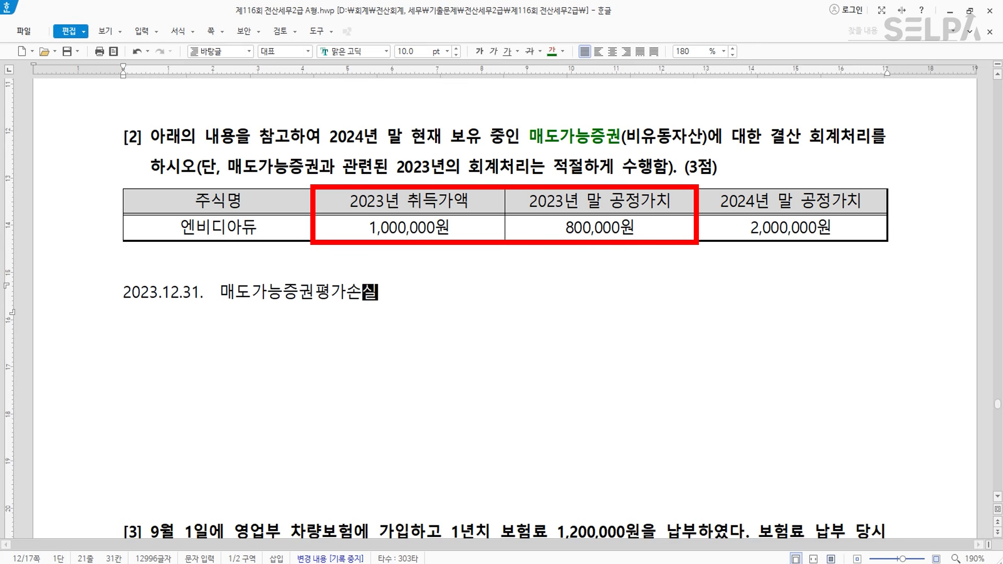
type("2")
type("000")
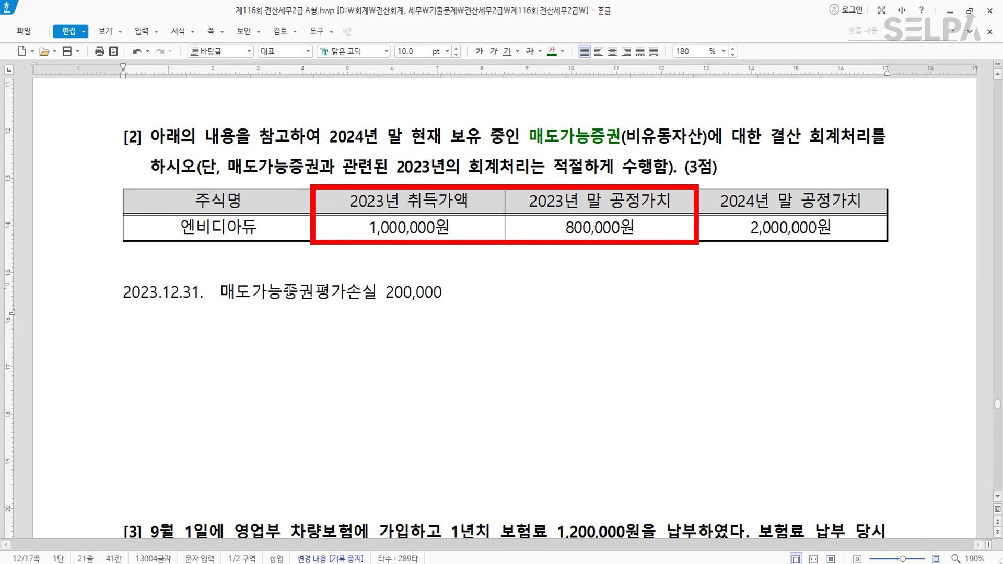
key("Return")
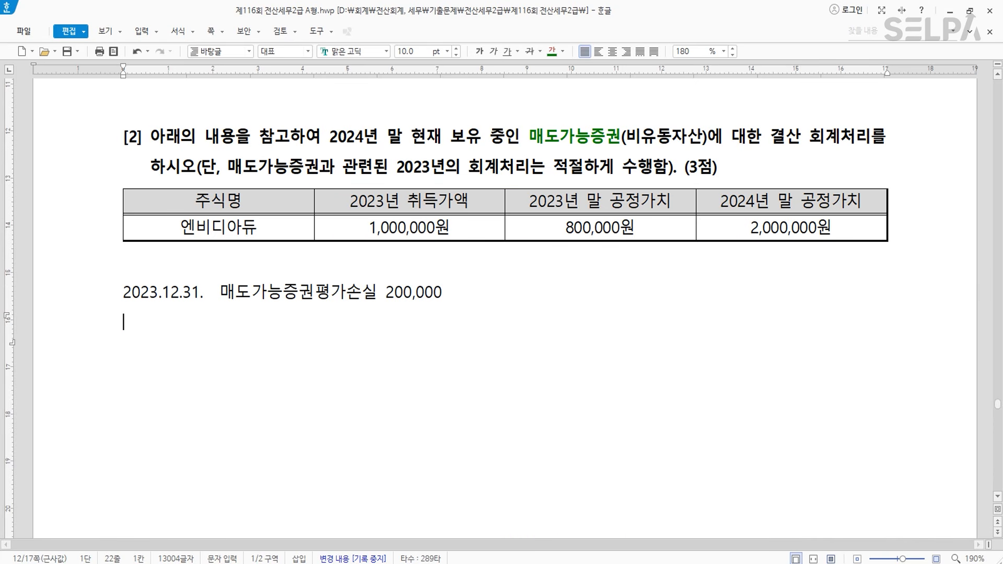
- Make the 2023년 말 공정가치 column cells bold blue
left_click_drag(654, 203, 656, 229)
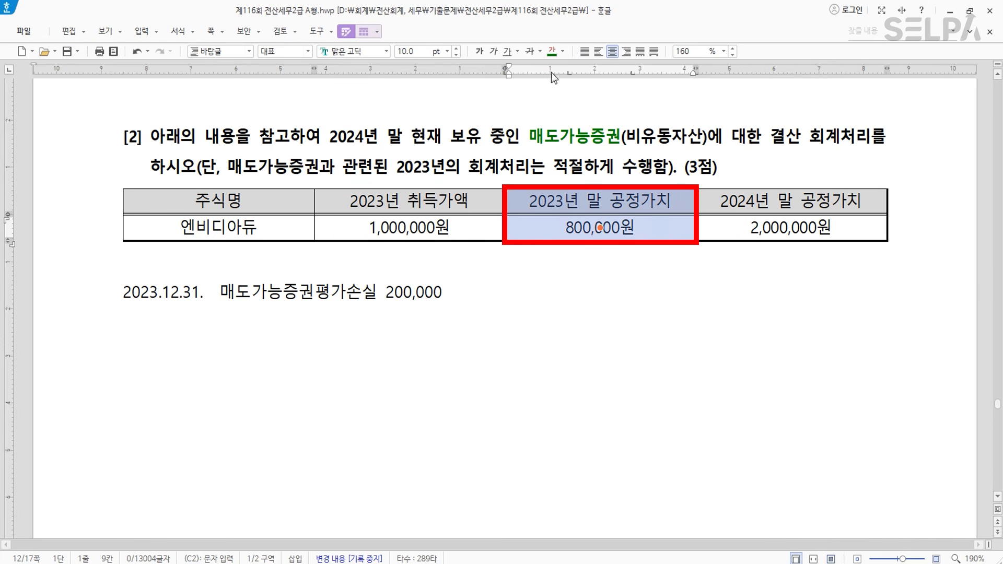
left_click(562, 51)
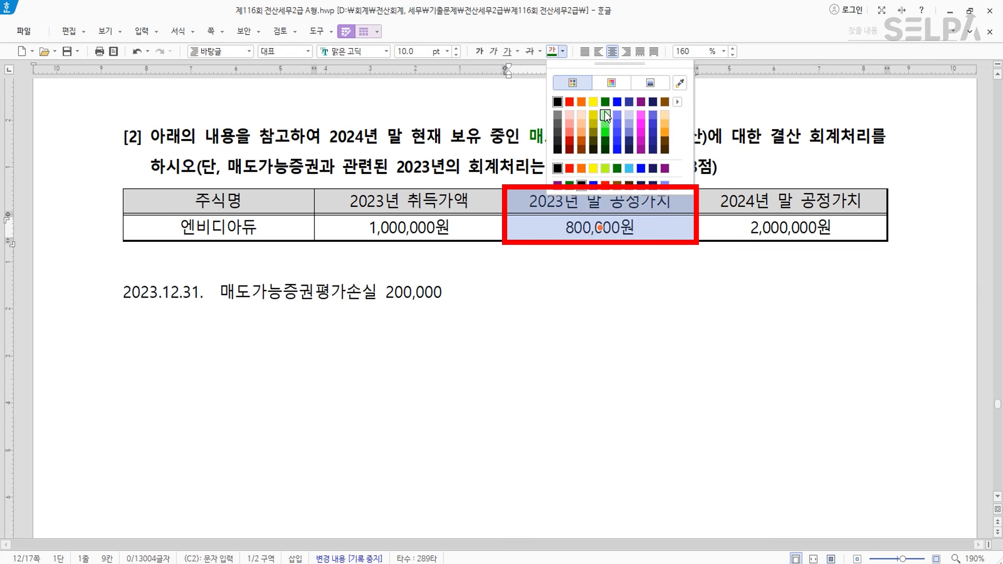
left_click(620, 102)
key("ctrl+b")
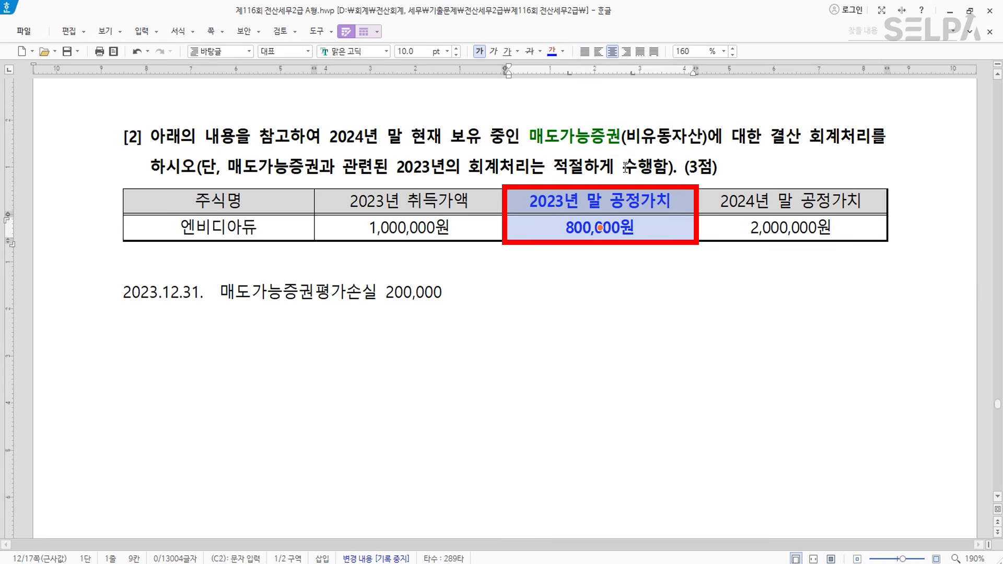
- Add a second line '장부가' to the 2023년 말 공정가치 header cell
left_click(684, 200)
key("Escape")
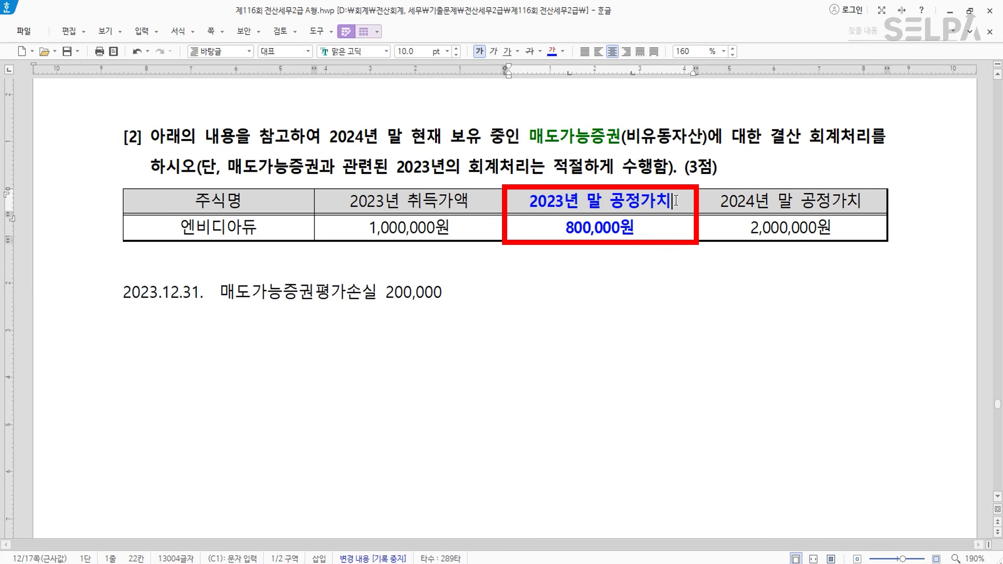
key("Return")
type("장부가")
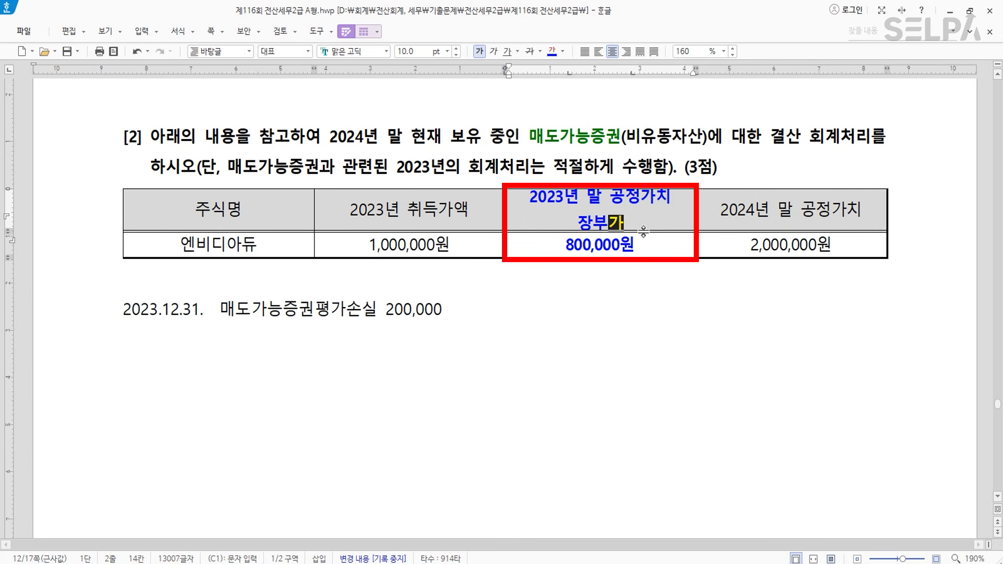
left_click(618, 242)
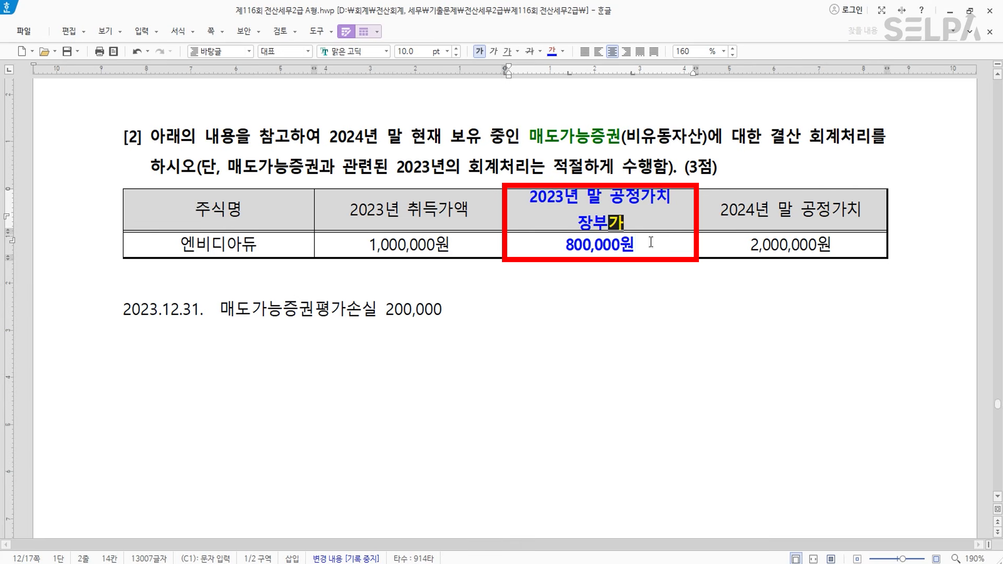
left_click(819, 227)
key("ctrl")
key("ctrl")
key("ctrl")
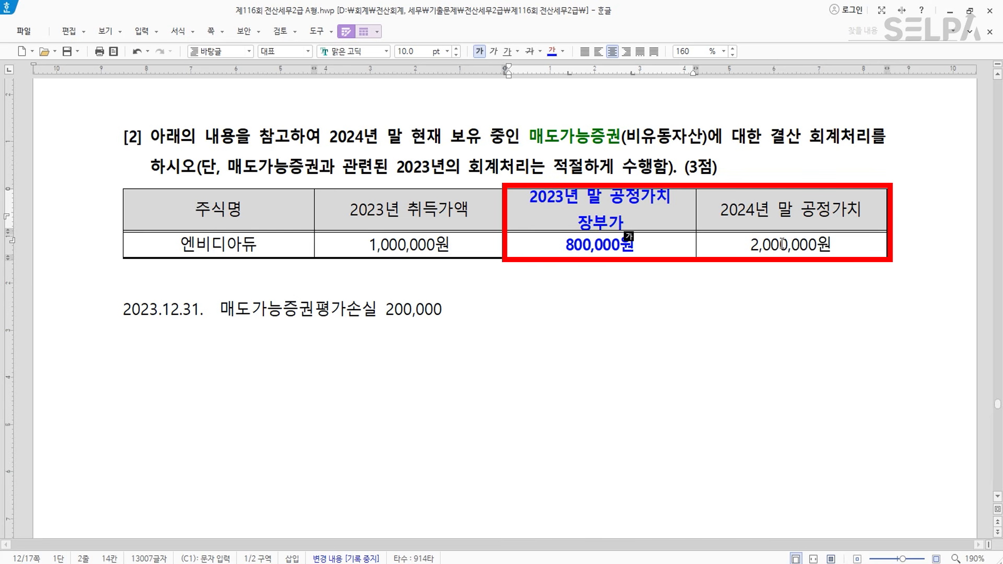
key("ctrl")
- Add the note '2024.12.31. 매도가능증권 가치가 상승 1,200,000 >> 1순위 손실 200,000 이익 1,000,000'
left_click(535, 319)
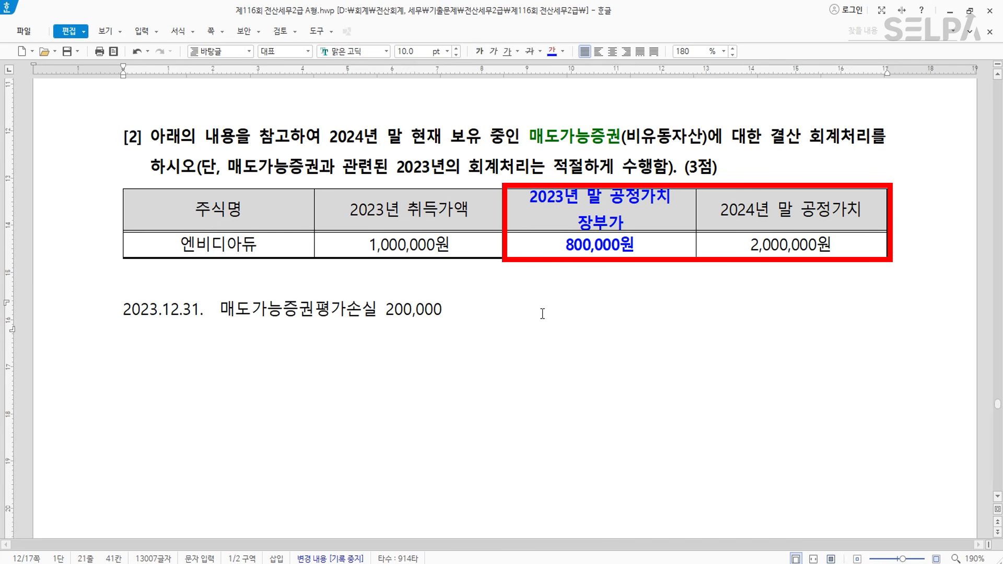
key("Return")
key("Return")
type("2024.12.31.")
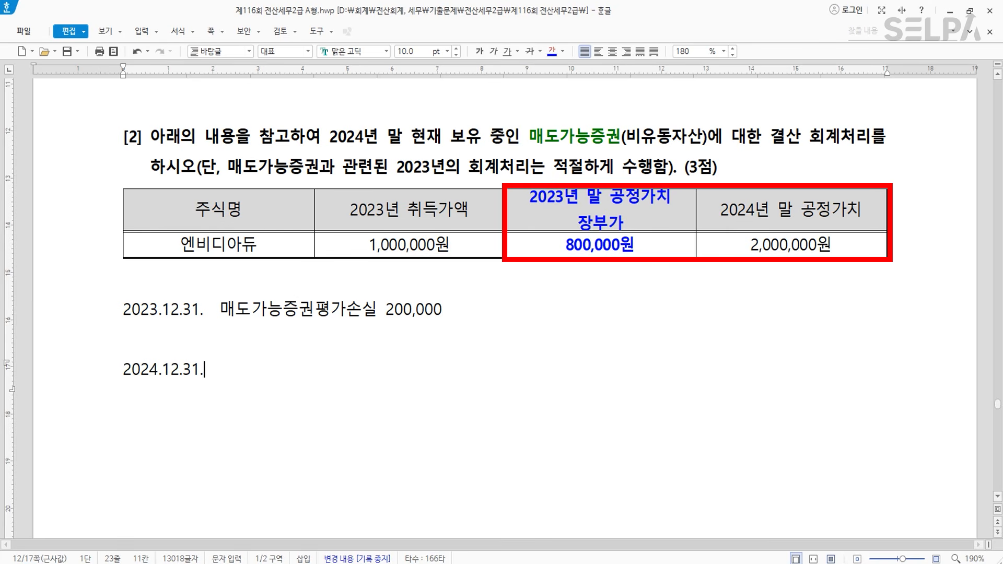
key("Tab")
type("매도가능증")
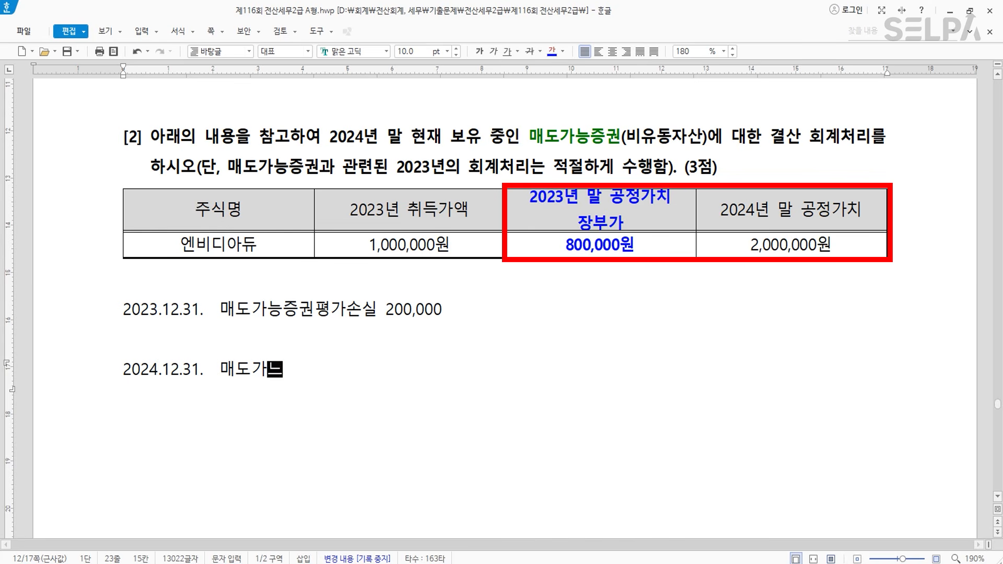
type("권 가치")
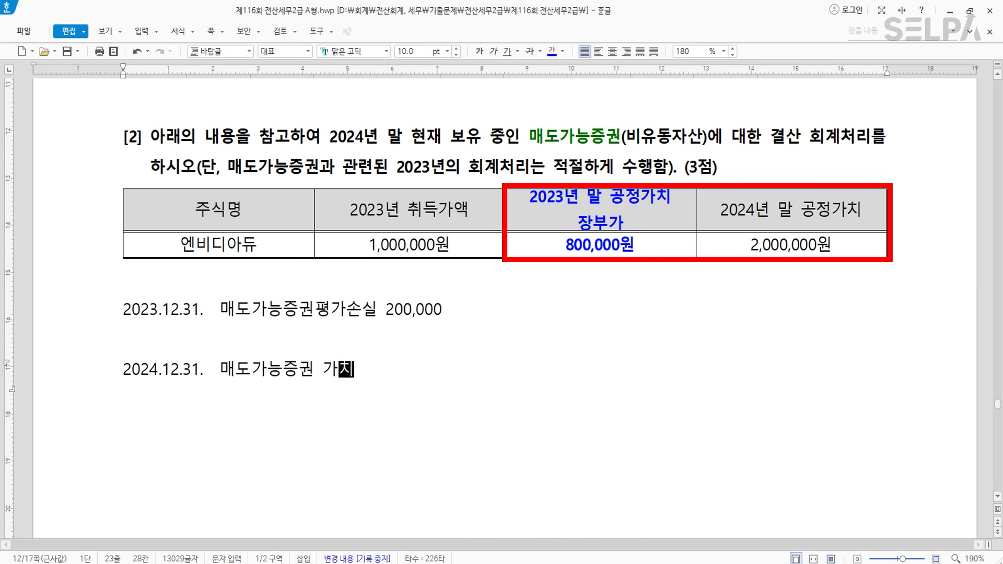
type("가 상승  ")
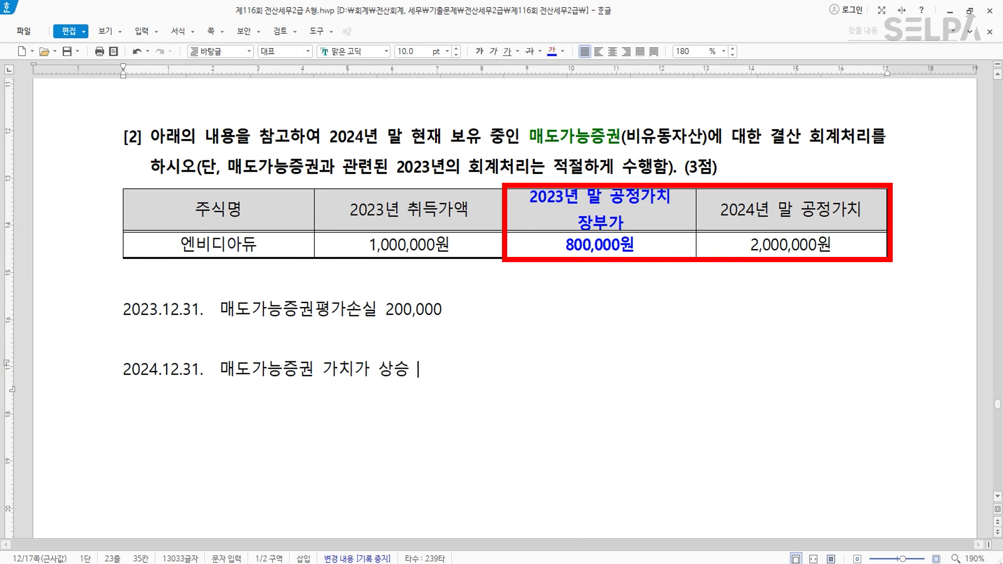
type("1,200,000")
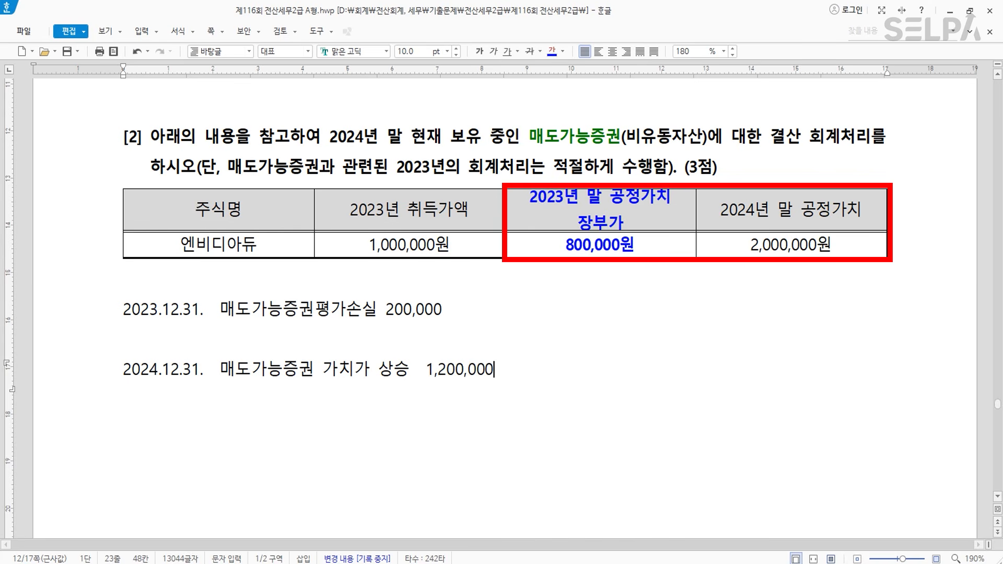
type("   >")
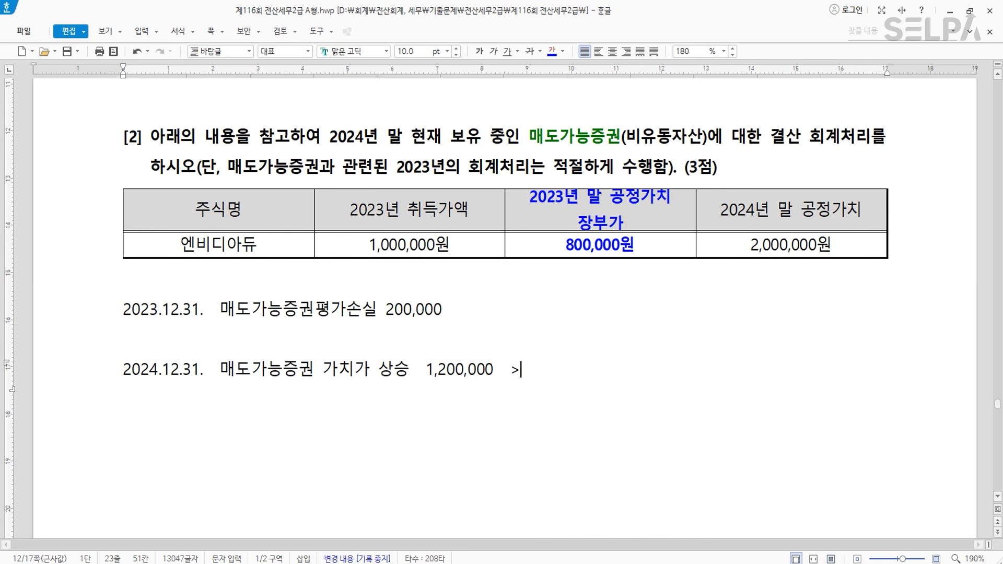
type("> 1순위 ")
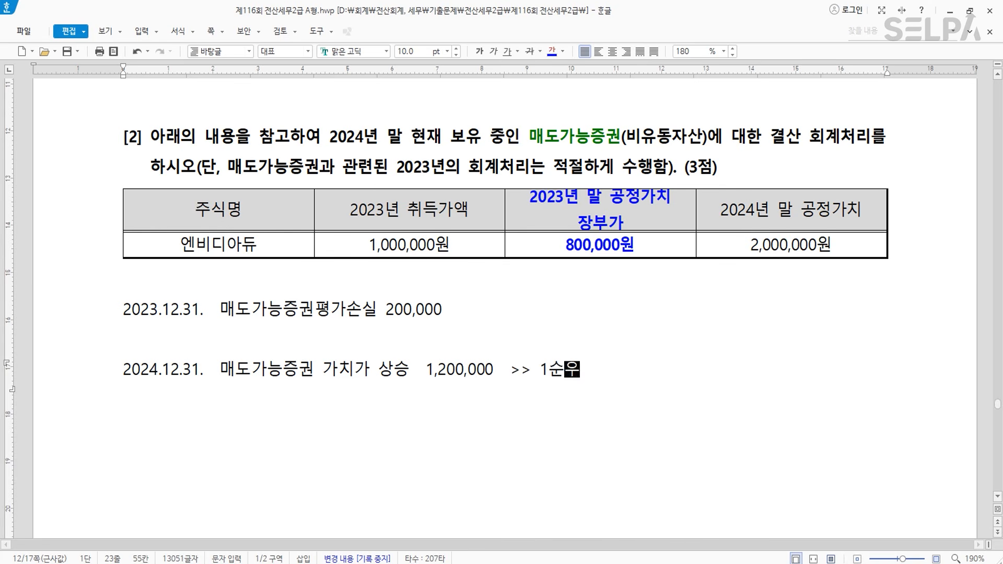
type("손실 ")
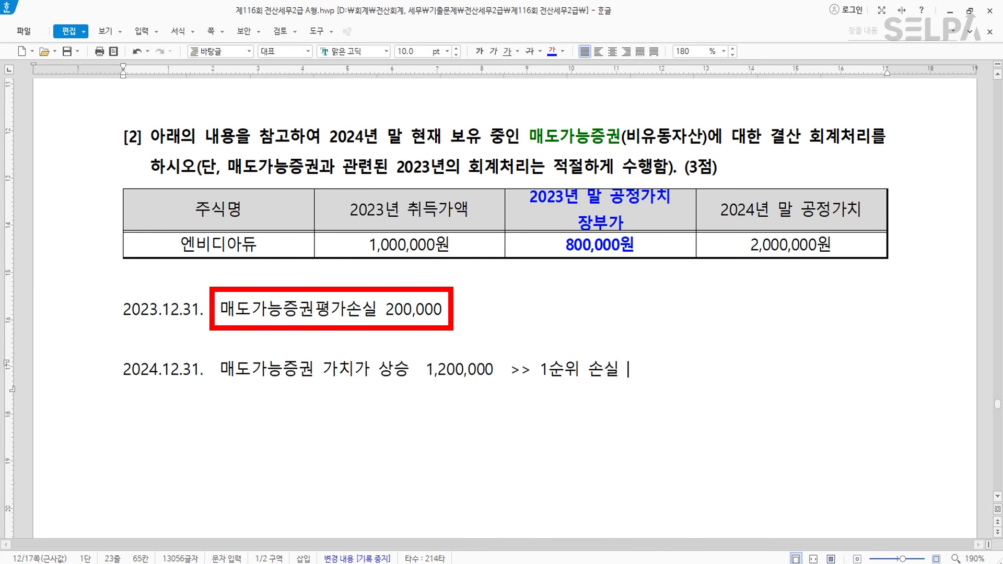
type("200,000")
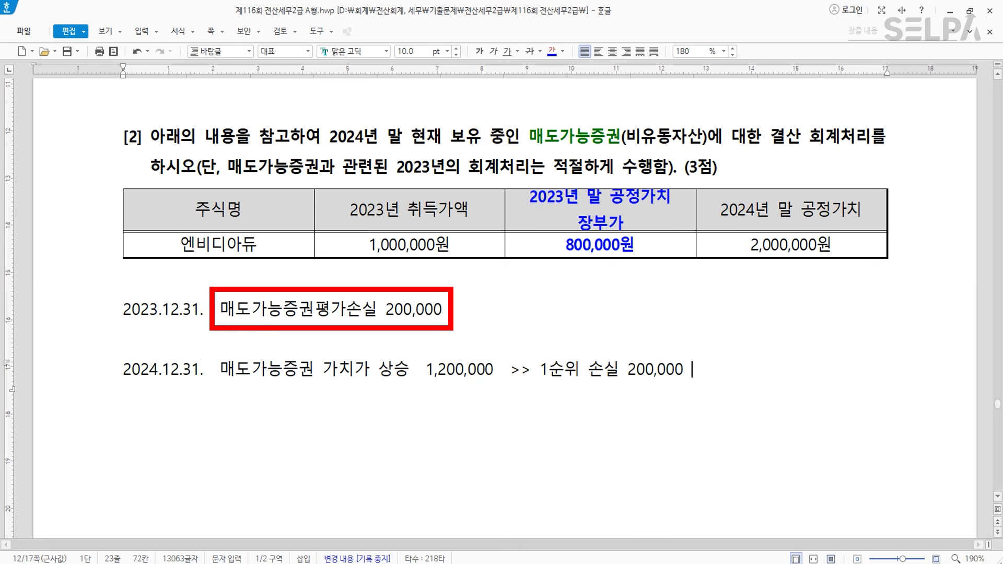
type("   이익")
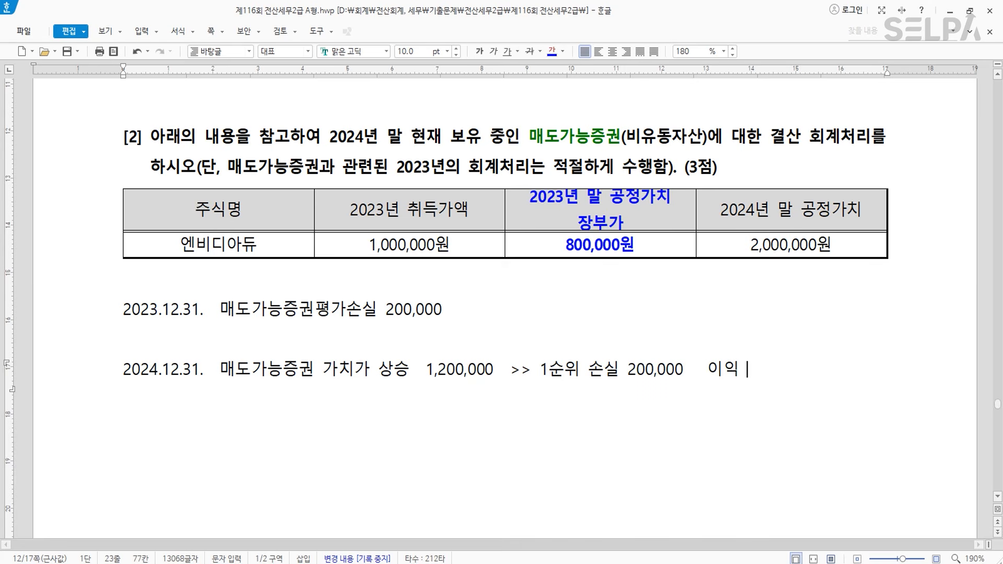
type(" 1,000,000")
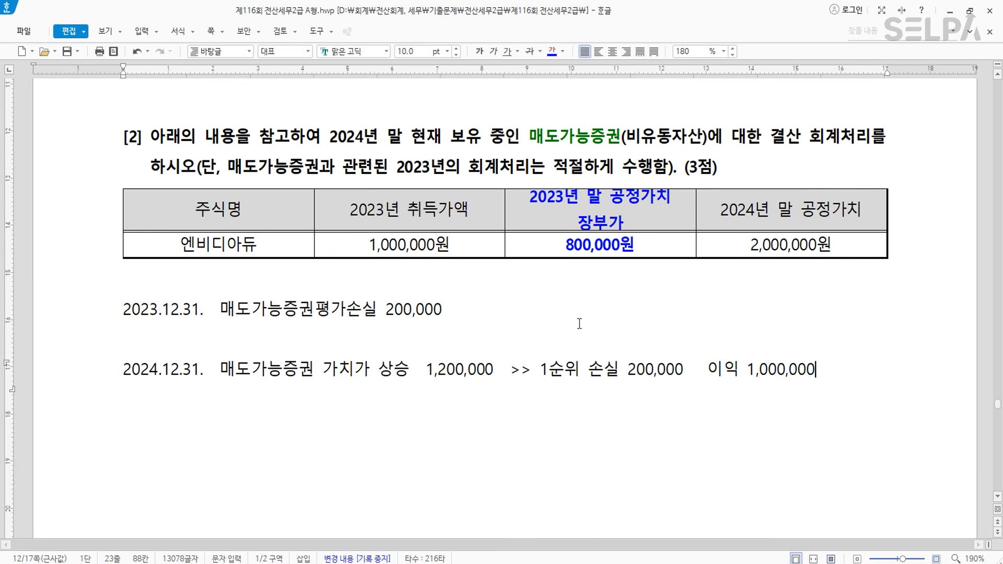
- Make the 2024.12.31 note line bold and blue
left_click(83, 381)
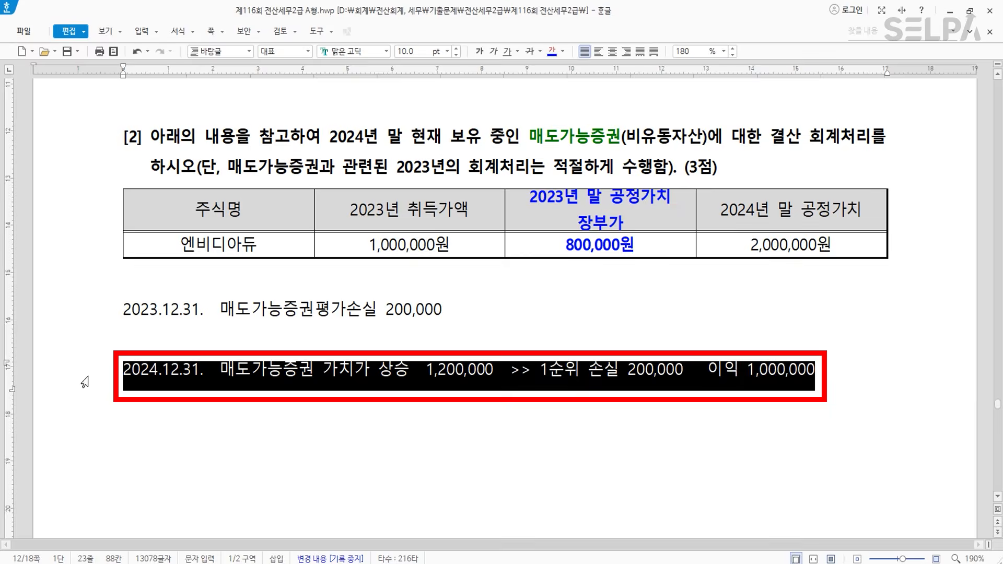
left_click(551, 52)
left_click(480, 51)
left_click(540, 393)
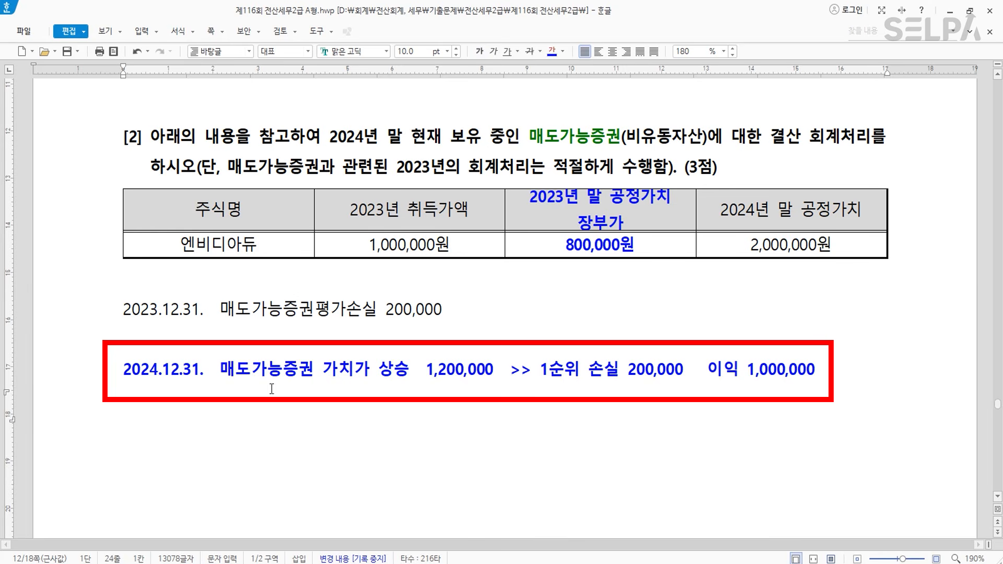
scroll(358, 376, "down", 3)
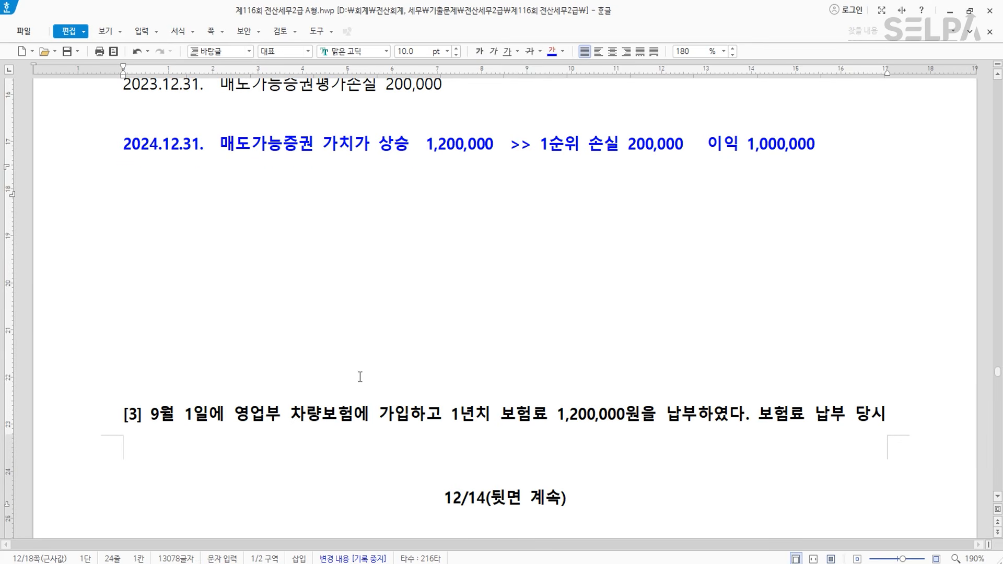
- Enter the debit line: 매도가능증권 1,200,000
left_click(427, 563)
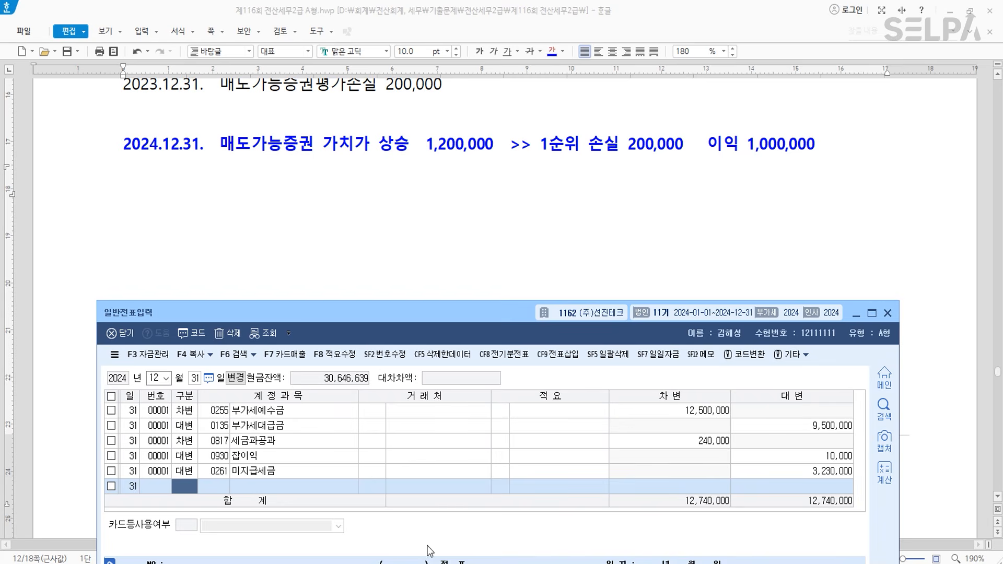
left_click_drag(403, 308, 400, 200)
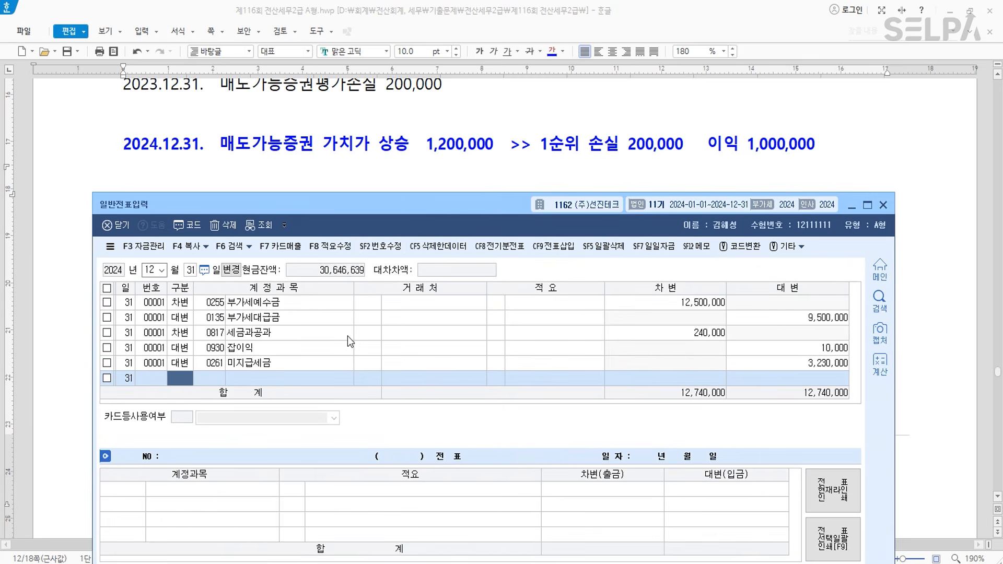
type("3")
key("Return")
type("매도")
key("Return")
key("Down")
key("Return")
key("Return")
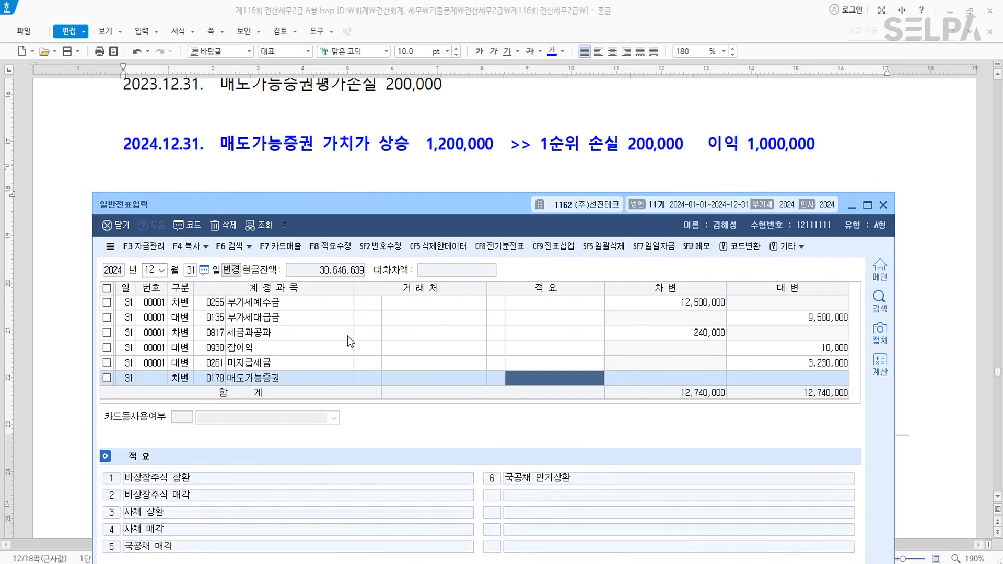
key("Return")
type("1,200,000")
key("Return")
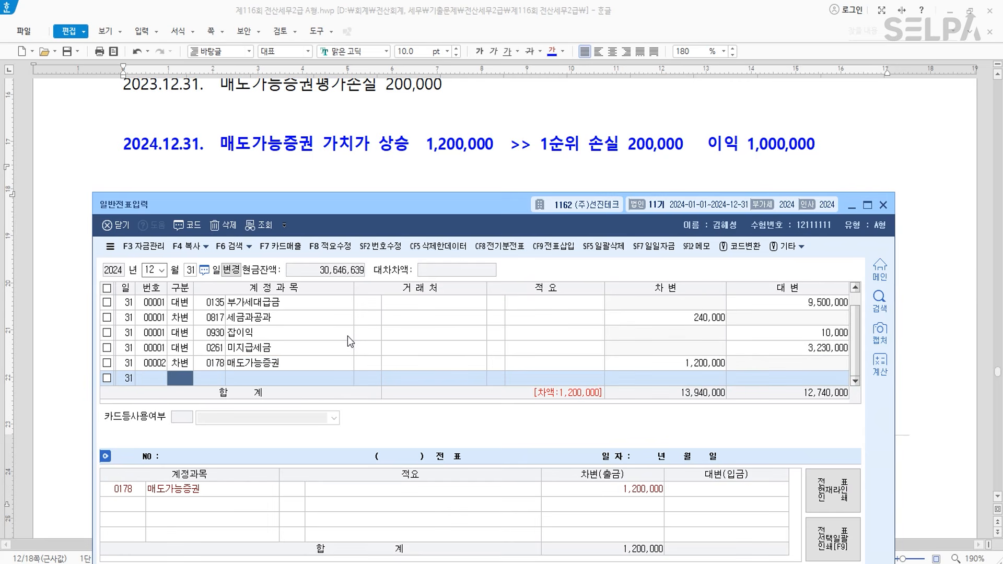
- Add a credit line for 매도가능증권평가손실 200,000
type("4")
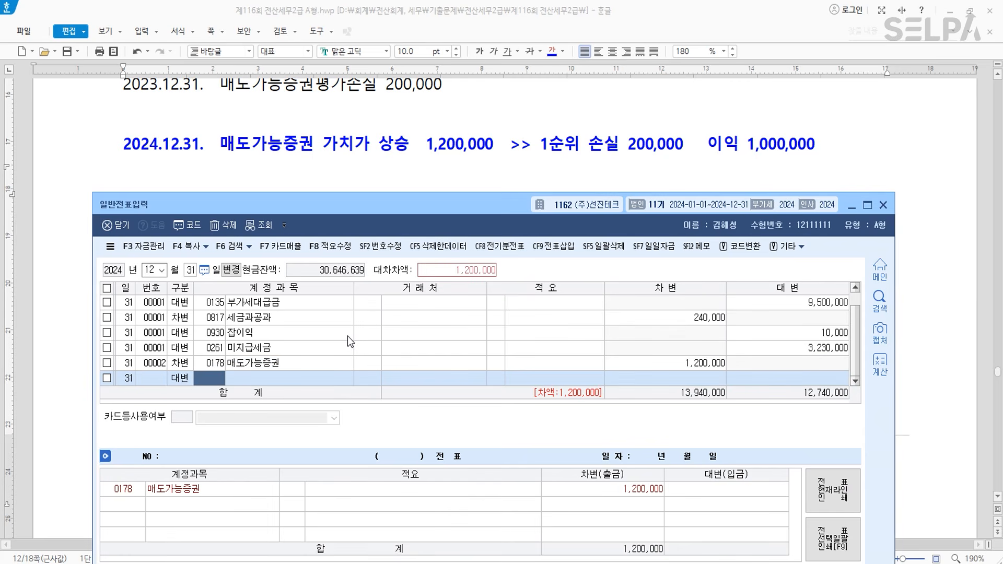
key("ctrl")
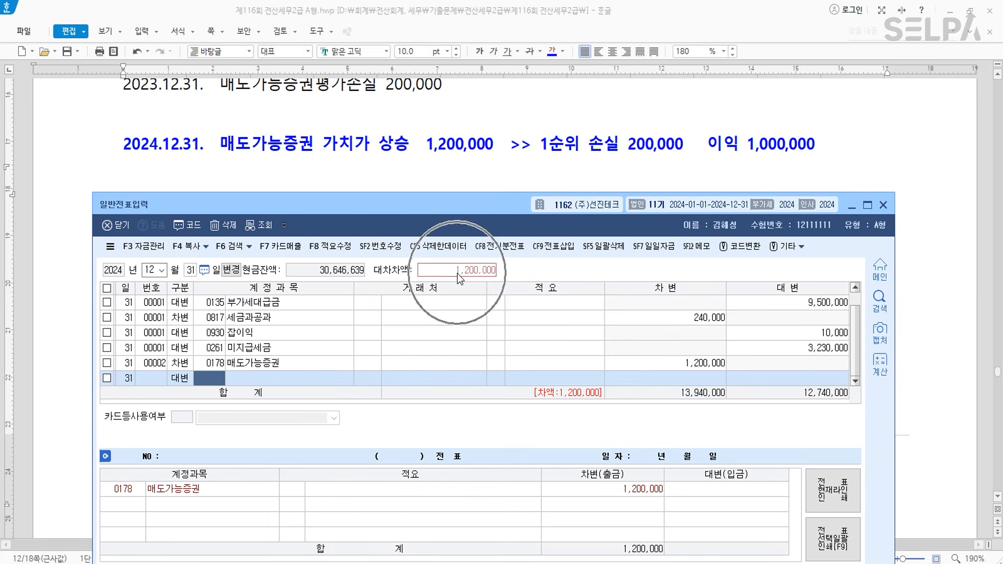
type("매도")
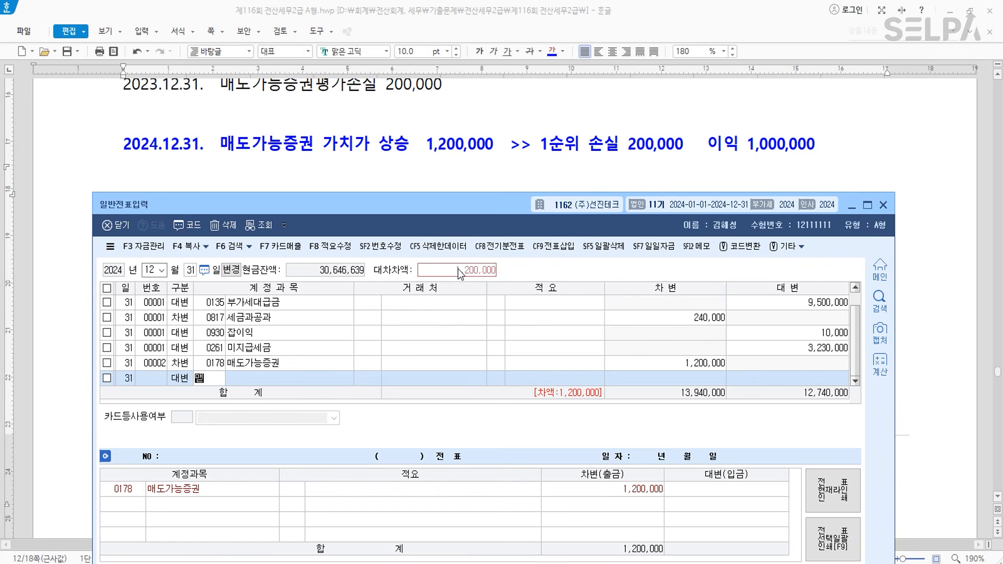
key("Return")
key("Down")
key("Down")
key("Down")
key("Return")
key("Return")
key("Return")
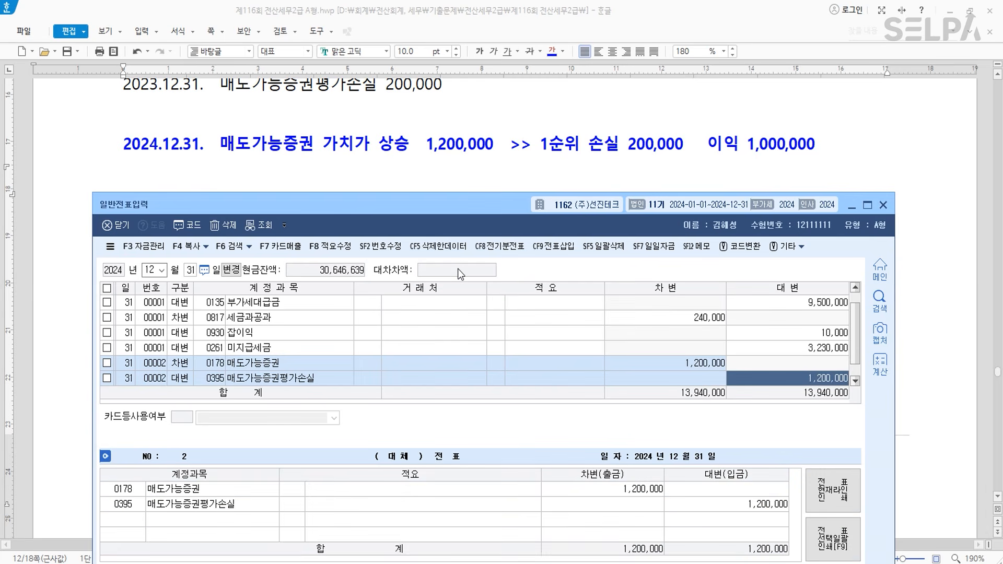
type("200000")
key("Return")
- Add a credit line for 매도가능증권평가이익 1,000,000 to balance the voucher
key("Return")
type("매도")
key("Return")
key("Down")
key("Down")
key("Down")
key("Up")
key("Return")
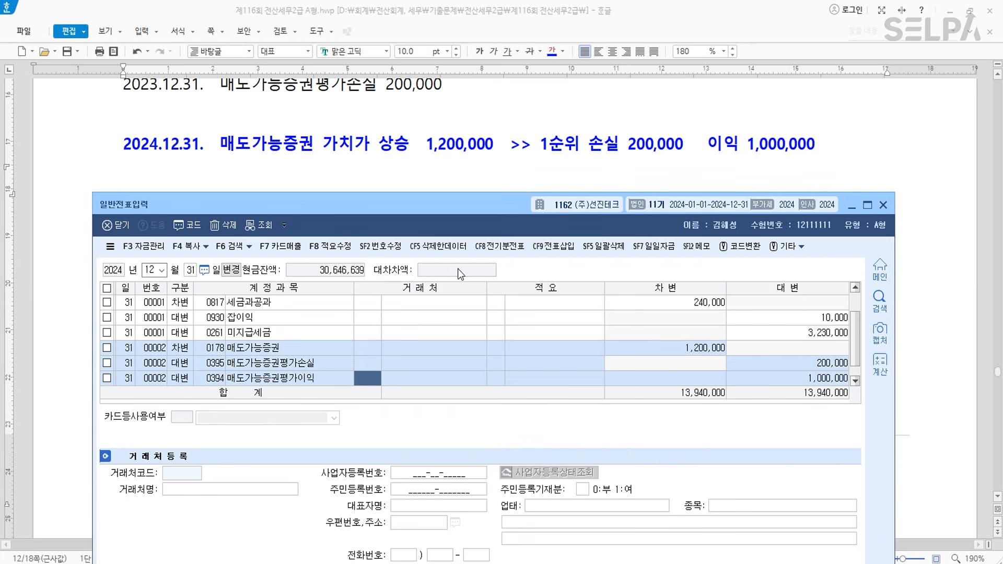
key("Return")
key("Return")
key("Return")
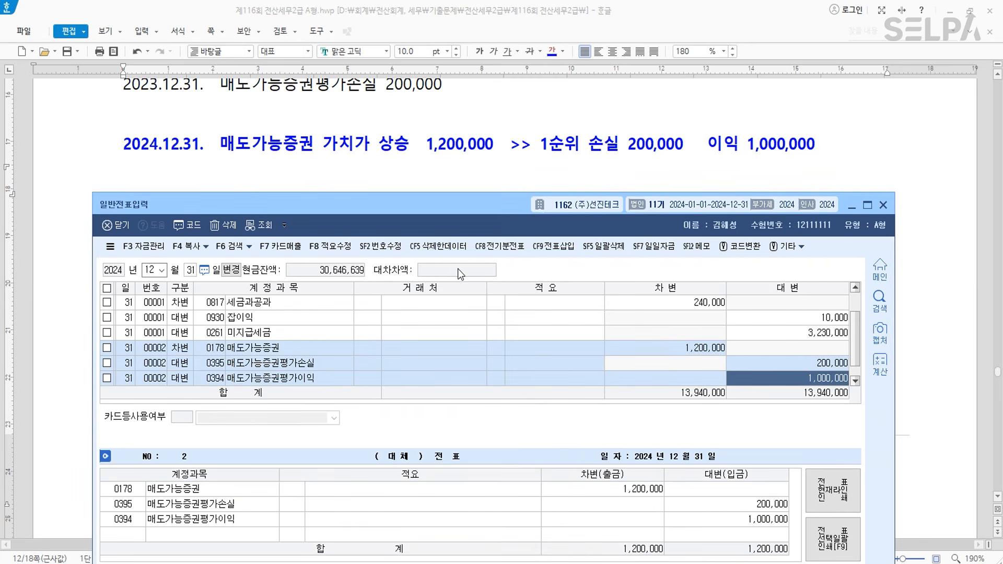
key("Return")
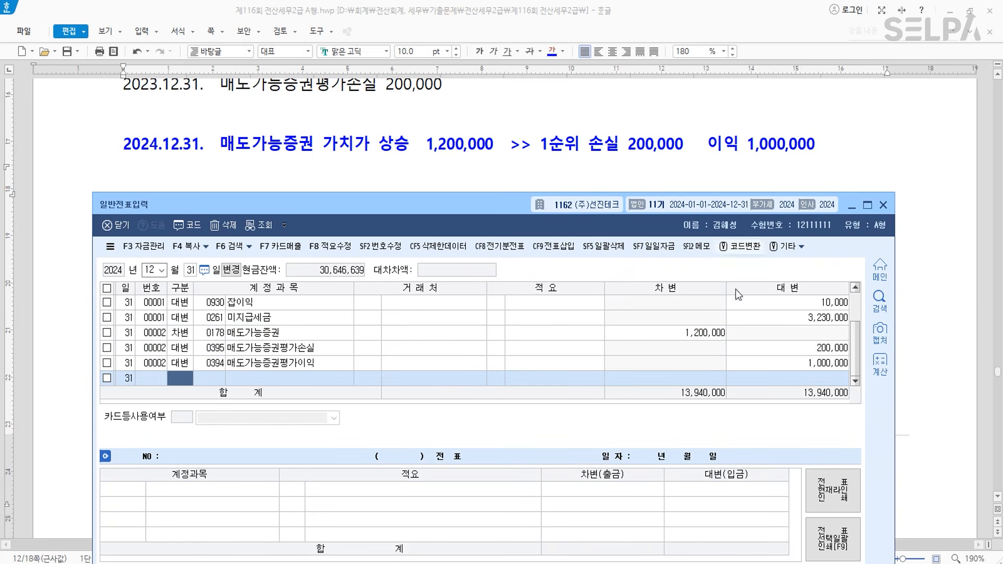
key("ctrl")
left_click(813, 367)
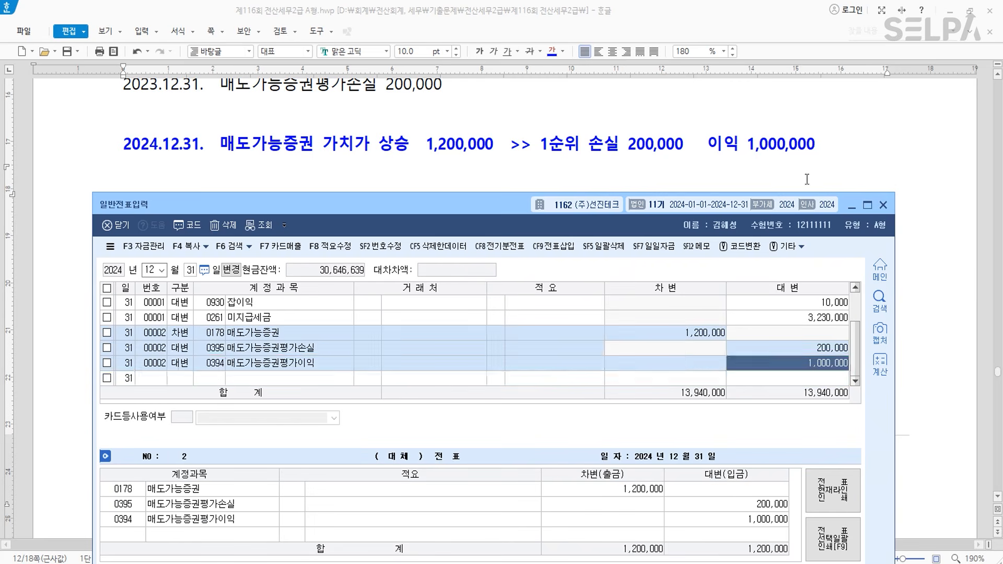
scroll(807, 177, "up", 3)
- Colour the 1,000,000원 acquisition cost and 2,000,000원 2024 fair value red
left_click(439, 172)
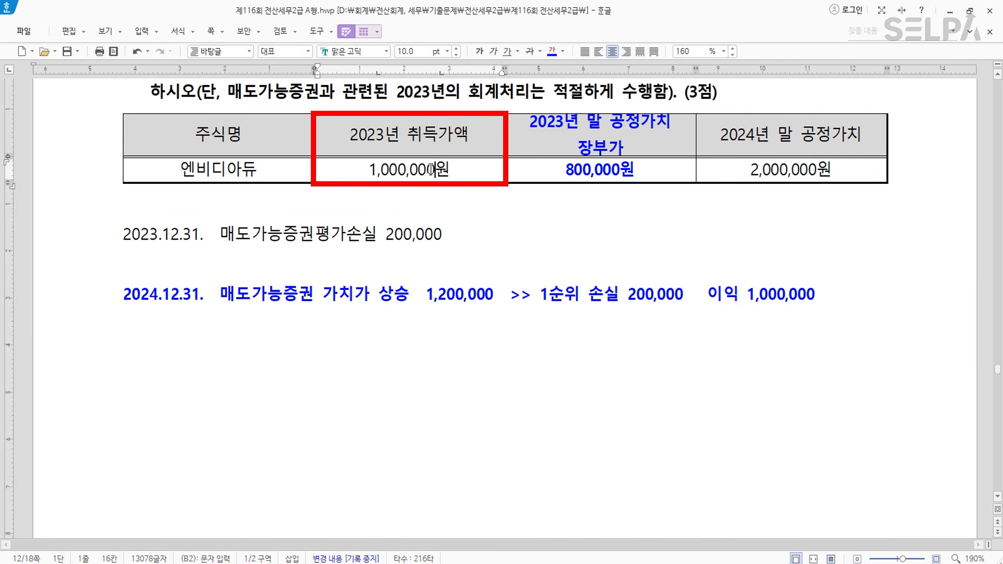
left_click_drag(452, 168, 340, 167)
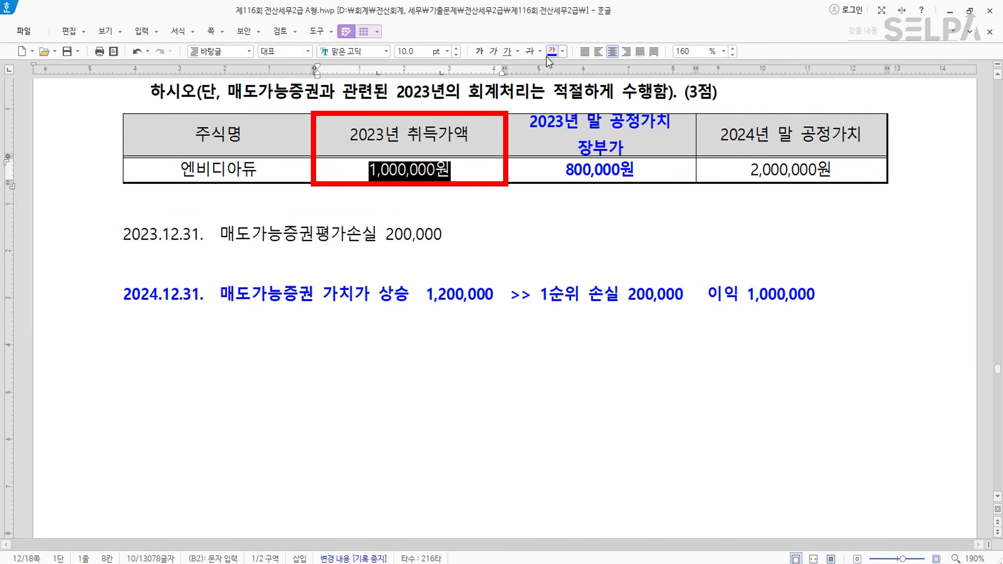
left_click(562, 52)
left_click(569, 102)
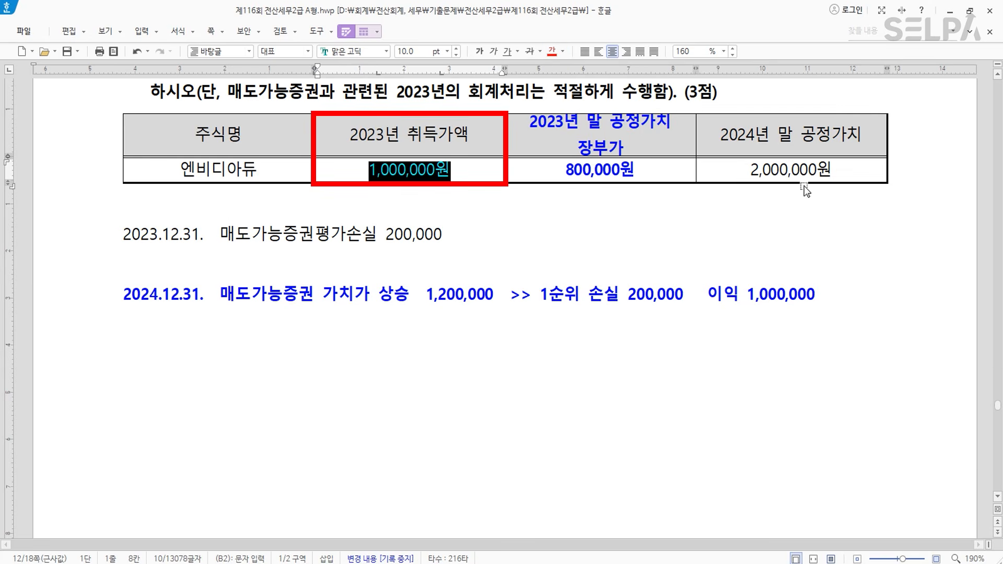
left_click_drag(834, 170, 739, 170)
left_click(553, 52)
left_click(788, 175)
- Colour the note's 이익 1,000,000 text red
left_click(453, 172)
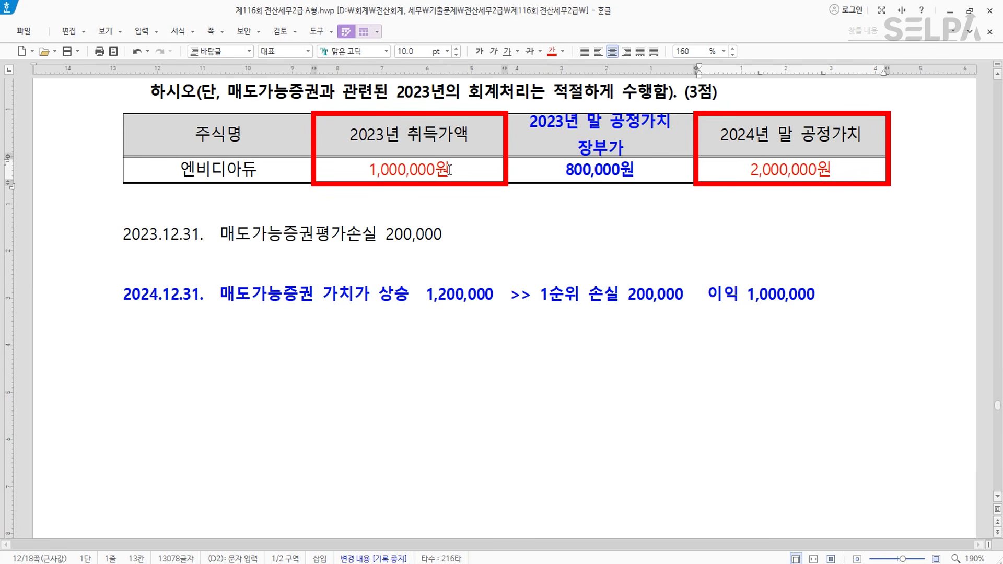
left_click(722, 279)
left_click_drag(705, 294, 832, 292)
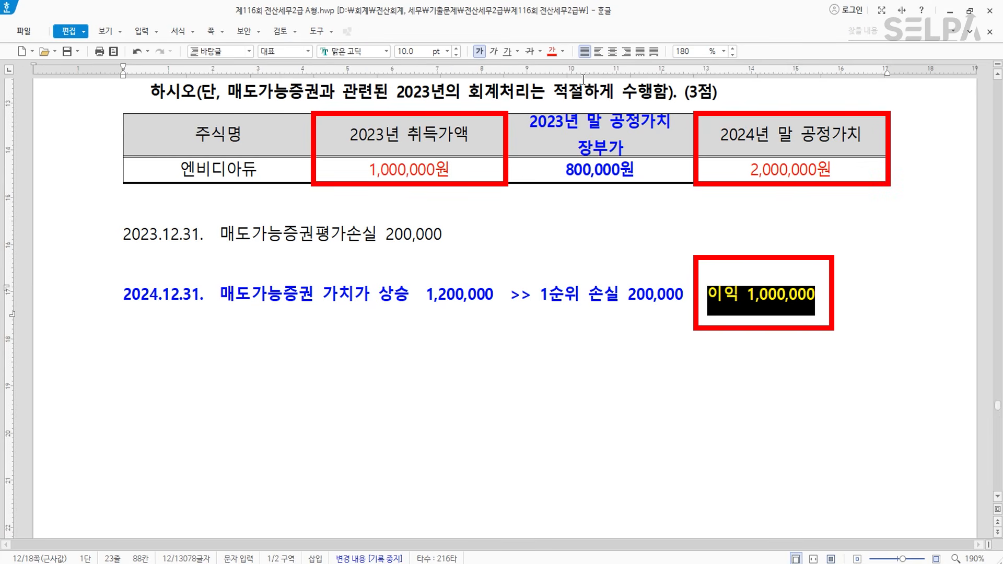
left_click(552, 52)
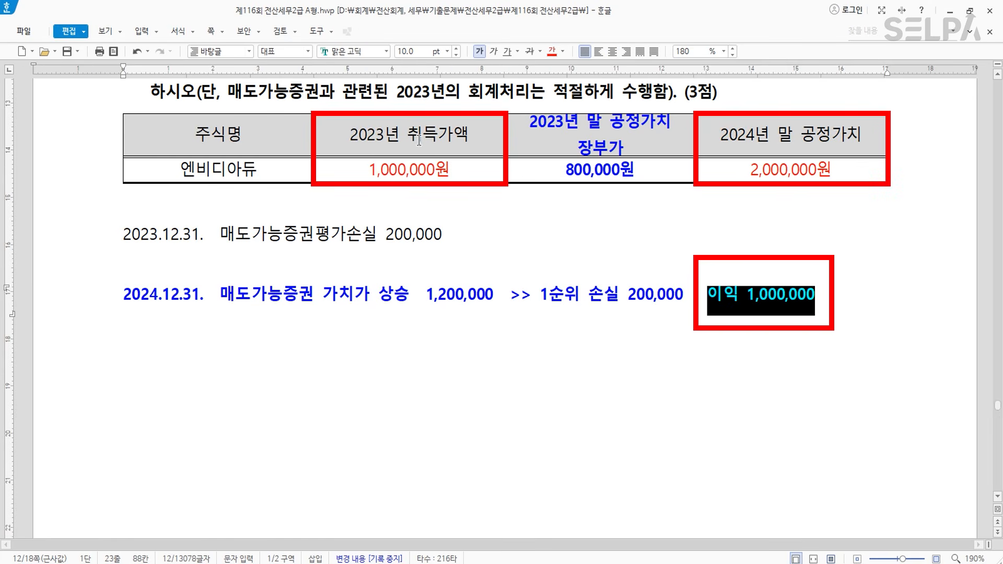
left_click_drag(419, 141, 424, 168)
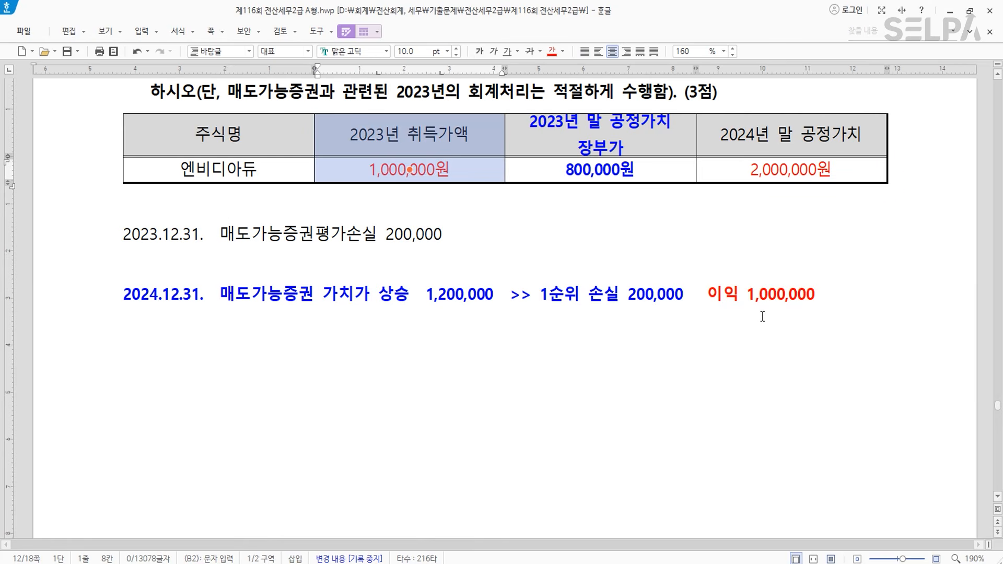
scroll(608, 266, "up", 2)
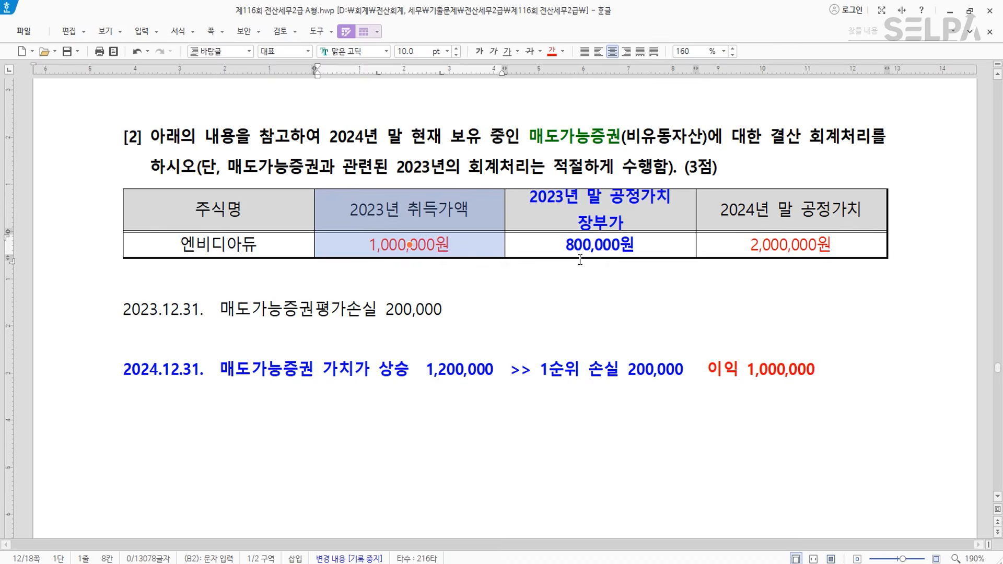
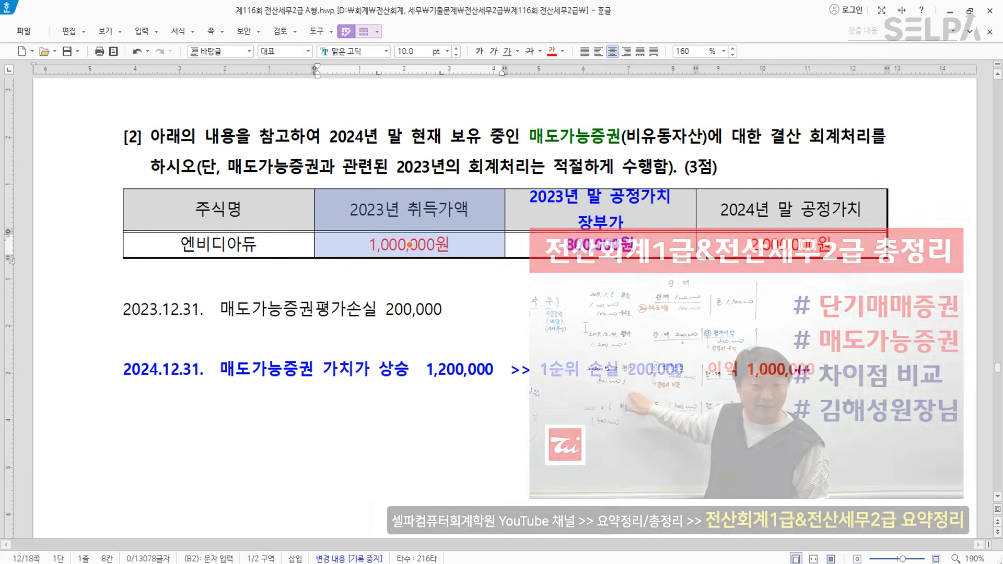
- Scroll past the [2] table to question [3] on the 1,200,000 vehicle insurance premium
scroll(584, 336, "down", 7)
scroll(584, 335, "down", 5)
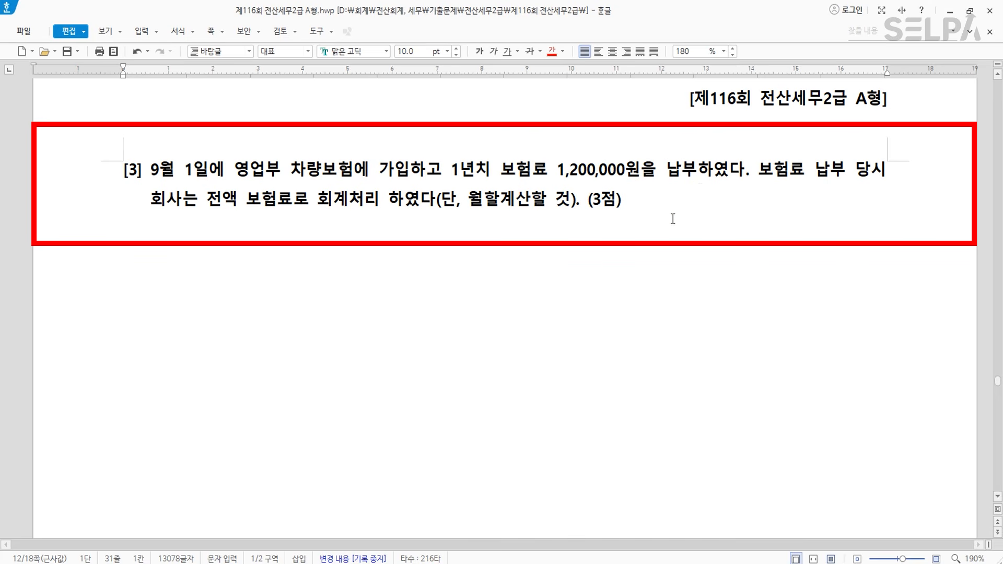
- Write '1,200,000 * 8 / 12 = 800,000 선급비용' two lines below question [3]
left_click(645, 210)
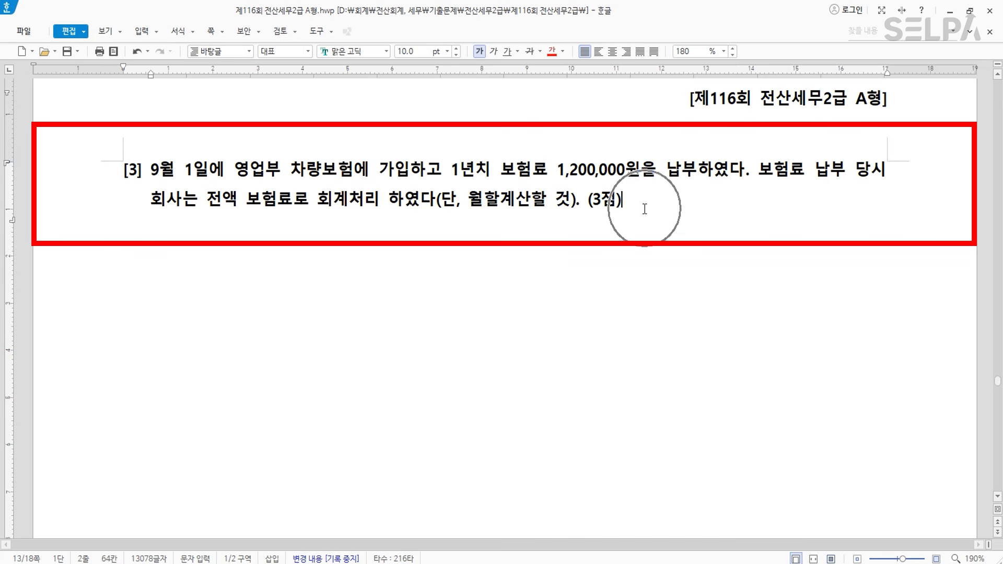
key("Return")
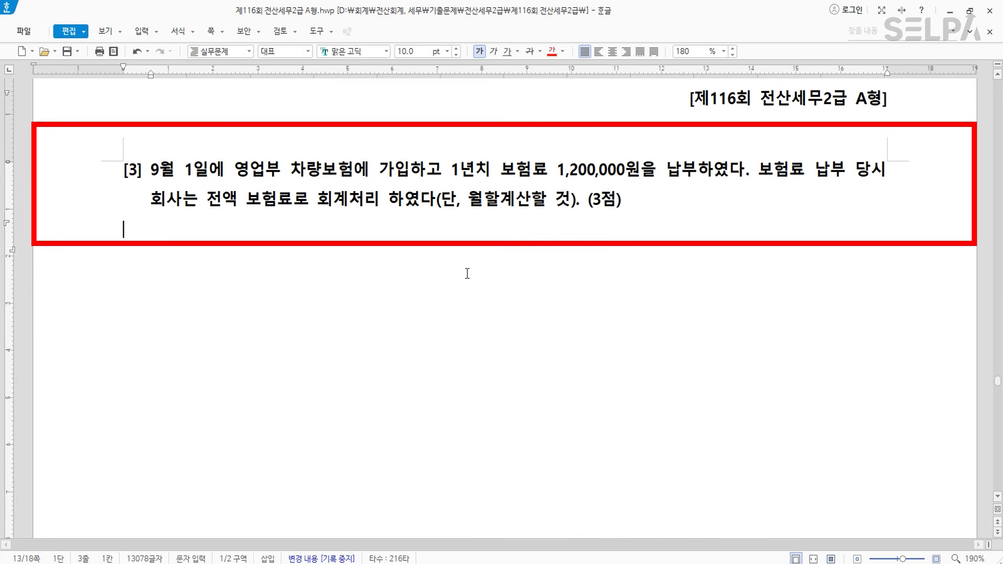
key("Return")
type("1")
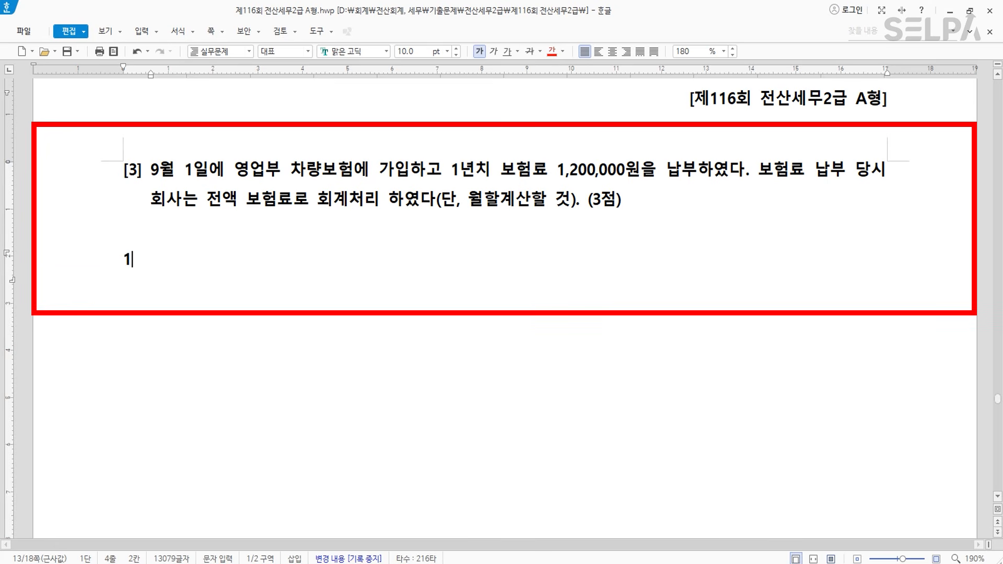
type(",200,000")
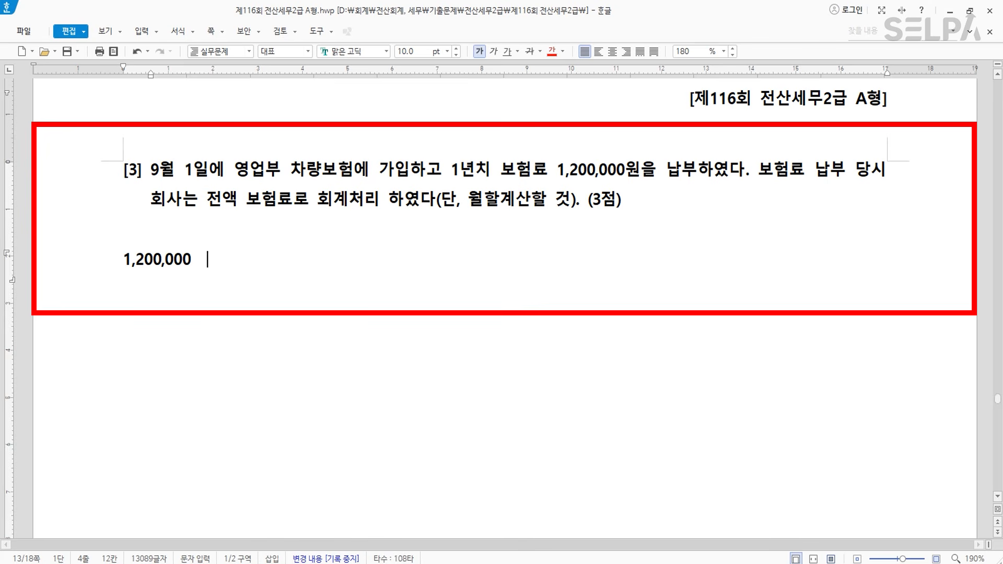
type("  *  8  /  12  ")
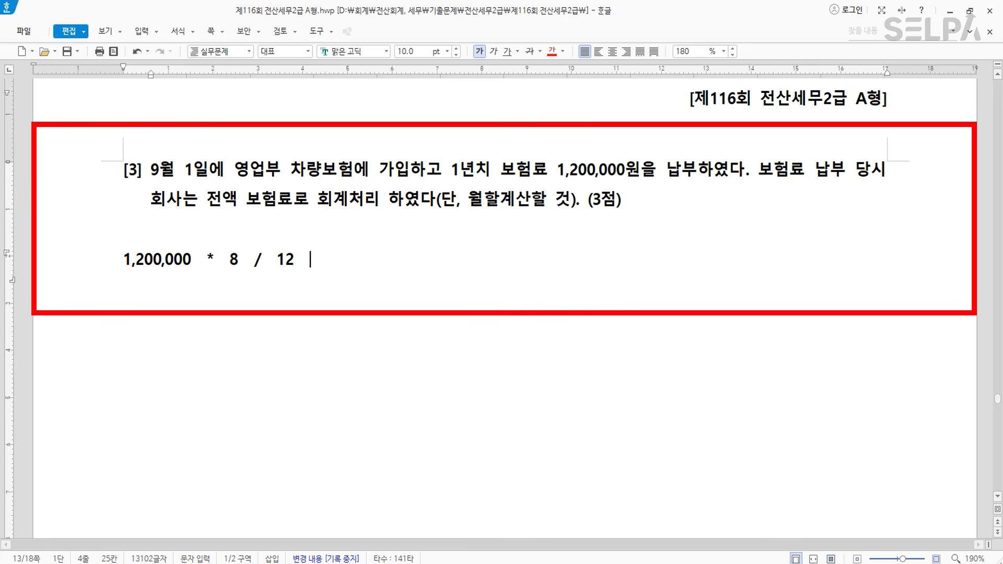
type("=  800,000 선급비용")
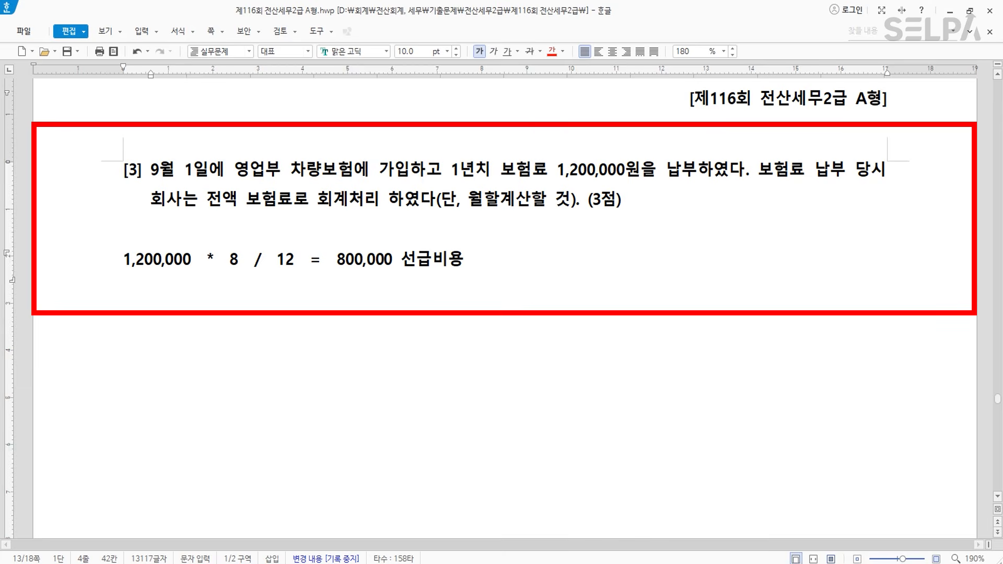
key("alt+Tab")
- Add a debit line for 0133 선급비용 800,000 on 31 December
scroll(469, 180, "down", 3)
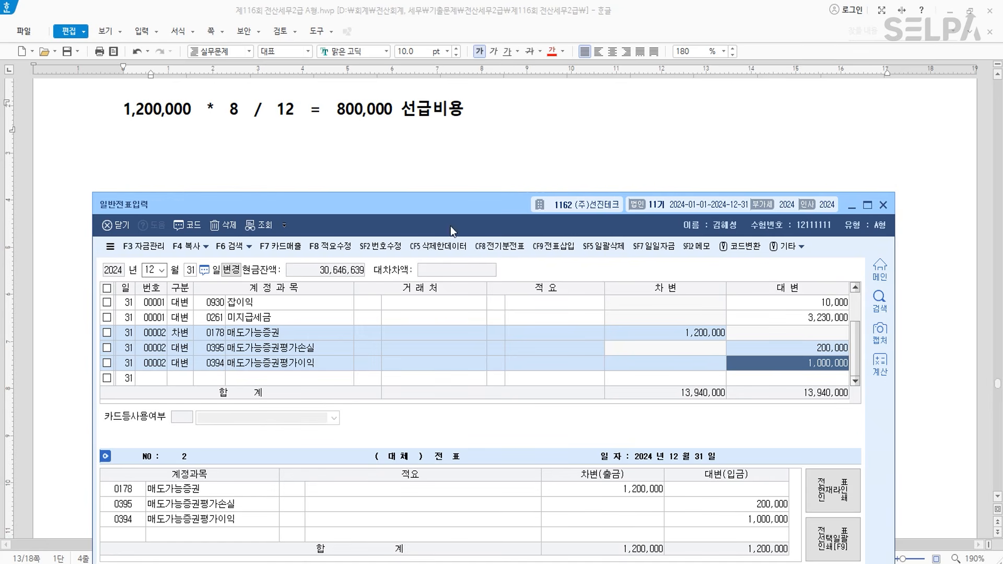
key("Return")
key("3")
key("Return")
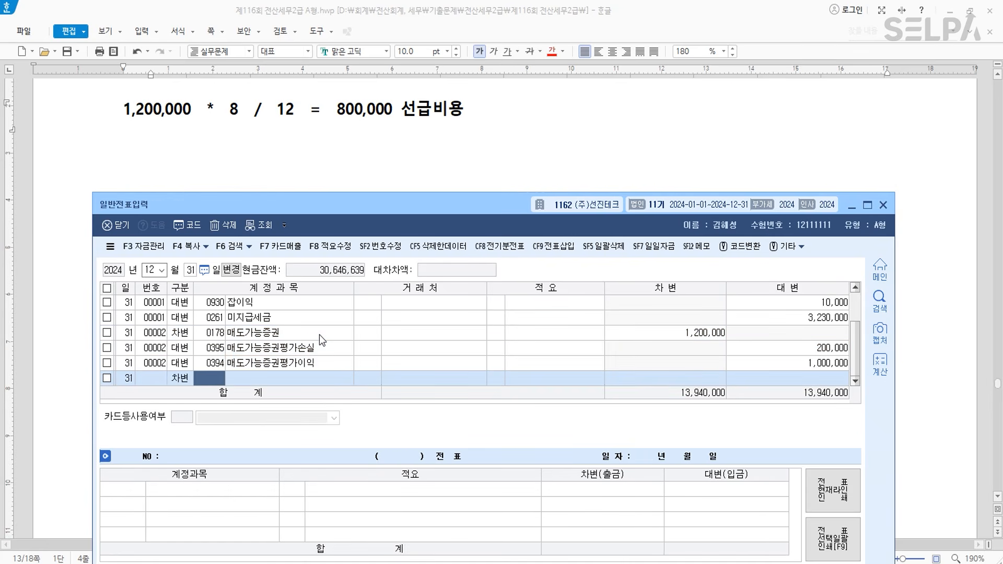
type("선급비")
key("Return")
key("Return")
- Add the matching credit line for 0821 보험료 800,000
key("Return")
key("Return")
key("Return")
type("800000")
key("Return")
key("4")
key("Return")
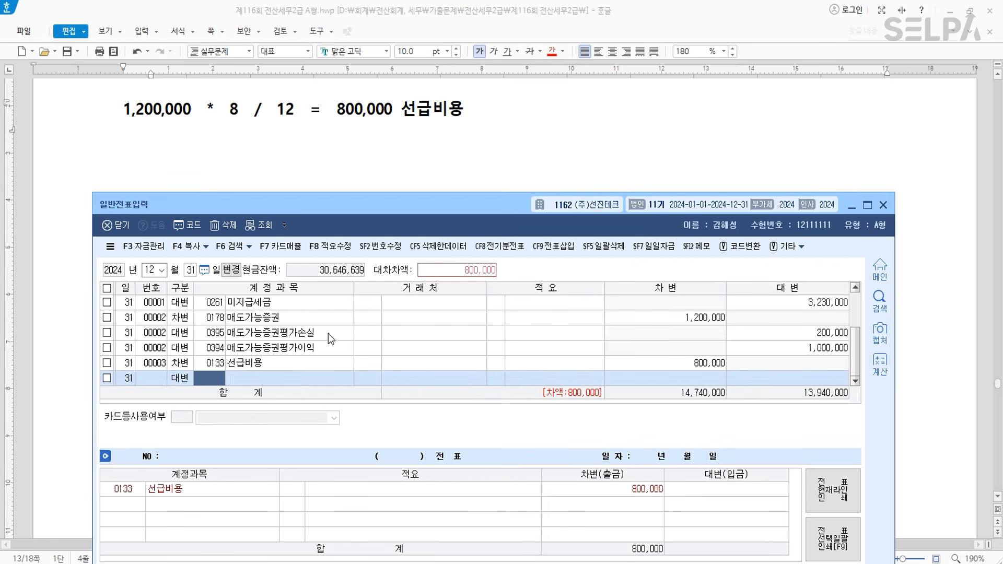
type("821")
key("Return")
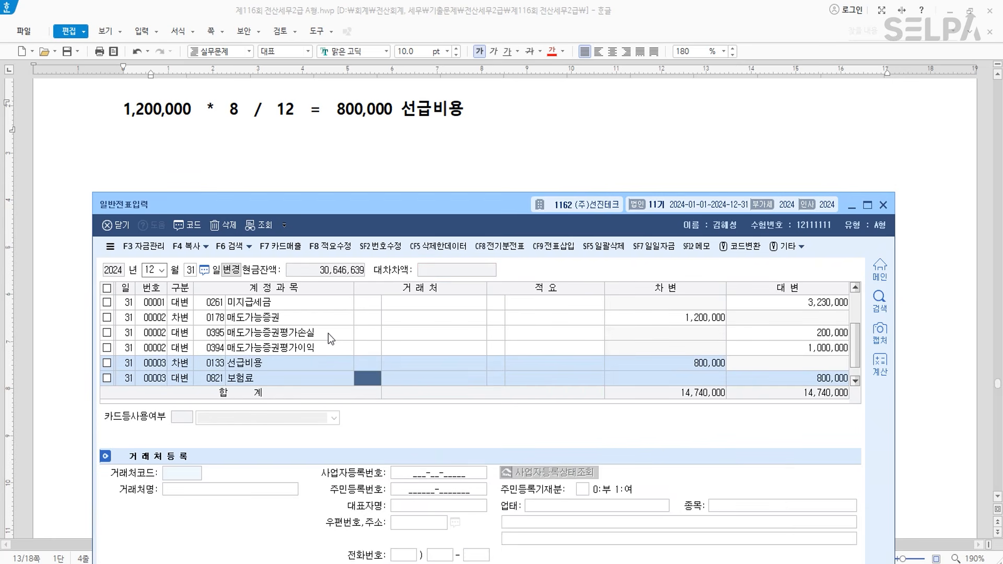
key("Return")
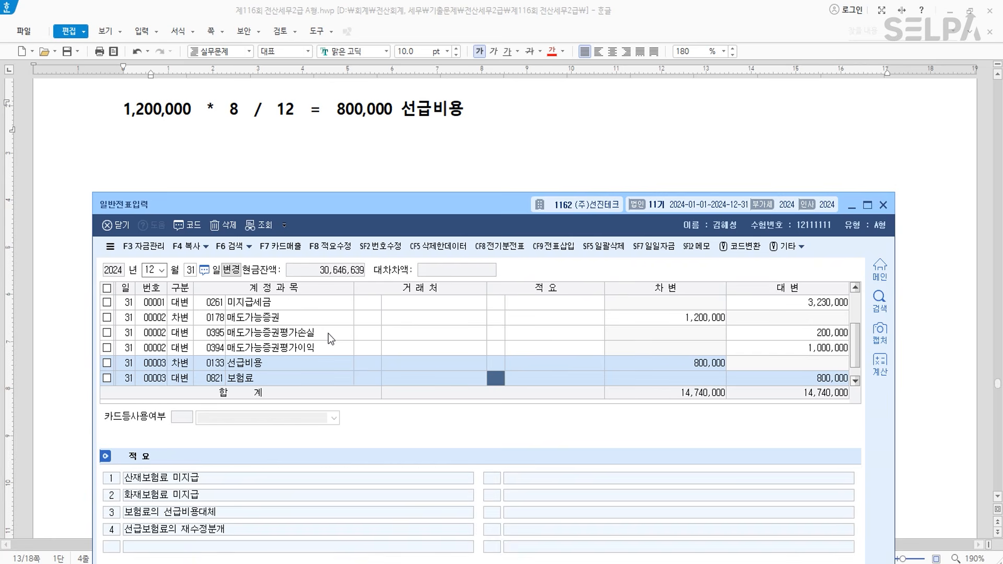
key("Return")
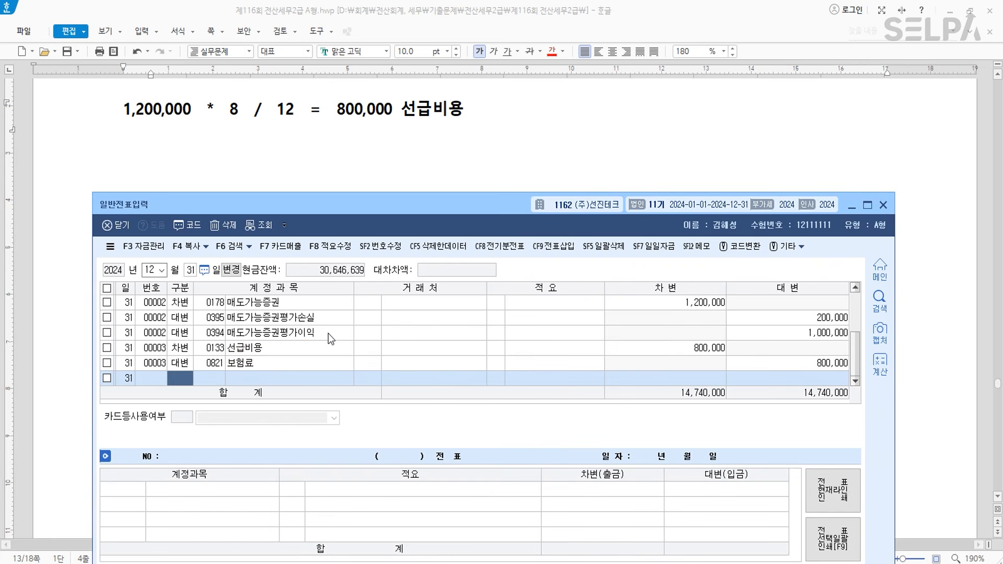
- Colour question [4]'s face value 10,000,000원 and '발행가액은 10,787,300원' red
left_click(423, 149)
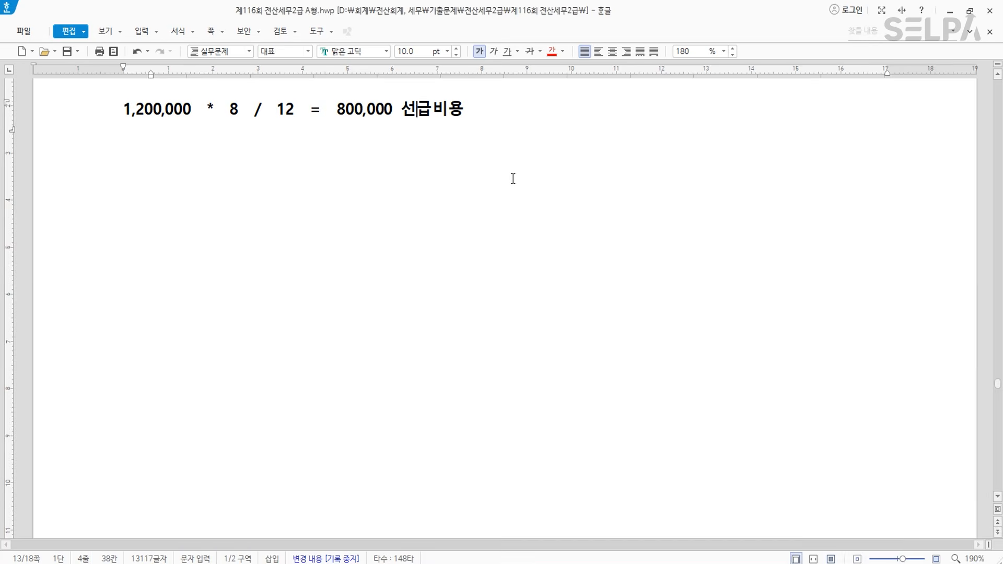
scroll(512, 179, "down", 10)
scroll(516, 194, "down", 5)
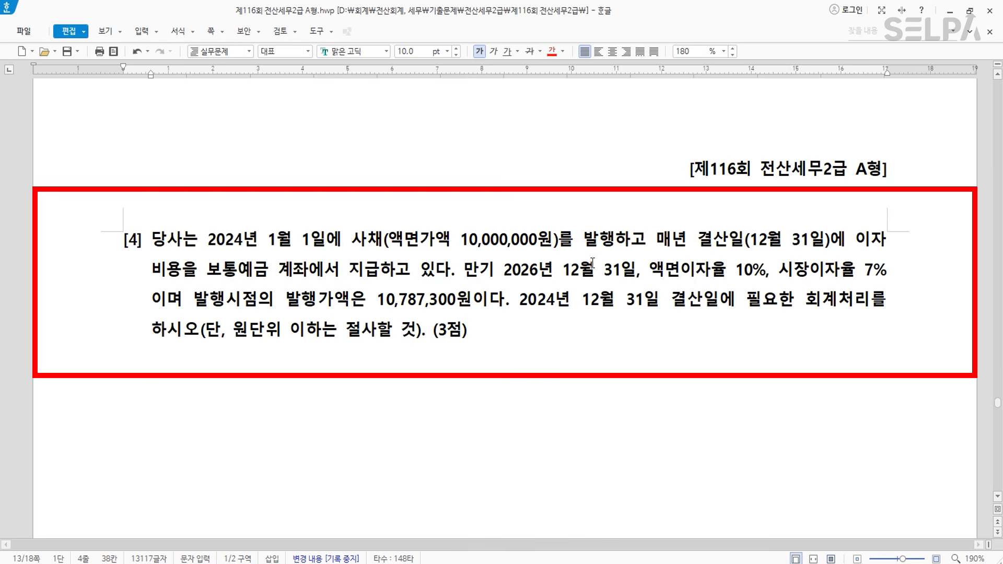
left_click(431, 359)
scroll(527, 389, "down", 1)
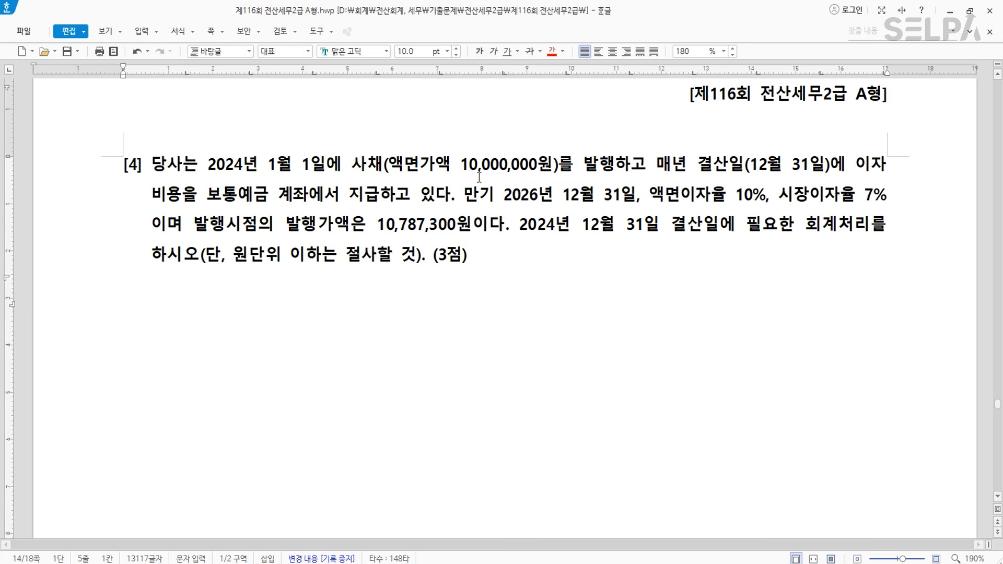
left_click_drag(462, 165, 554, 165)
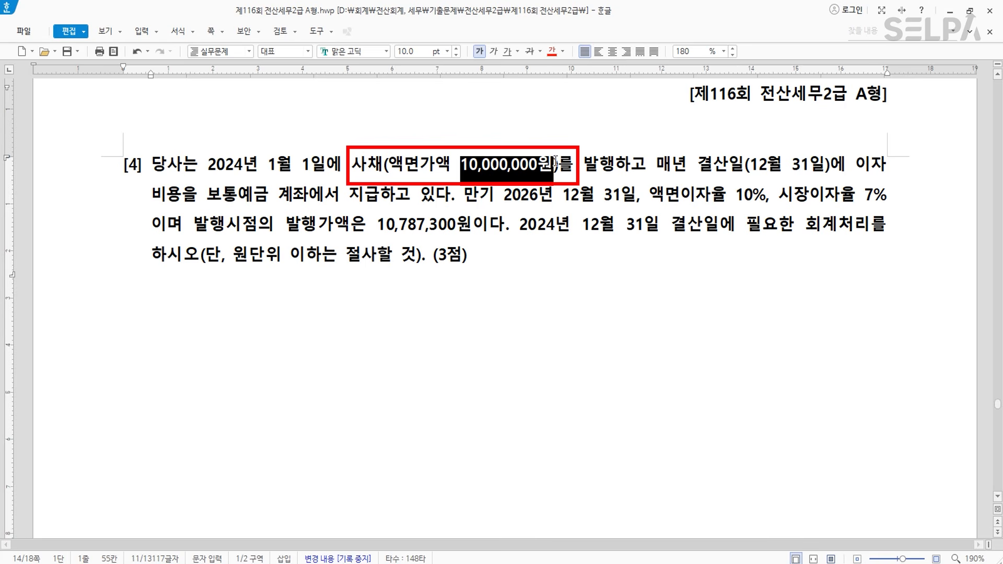
left_click(552, 51)
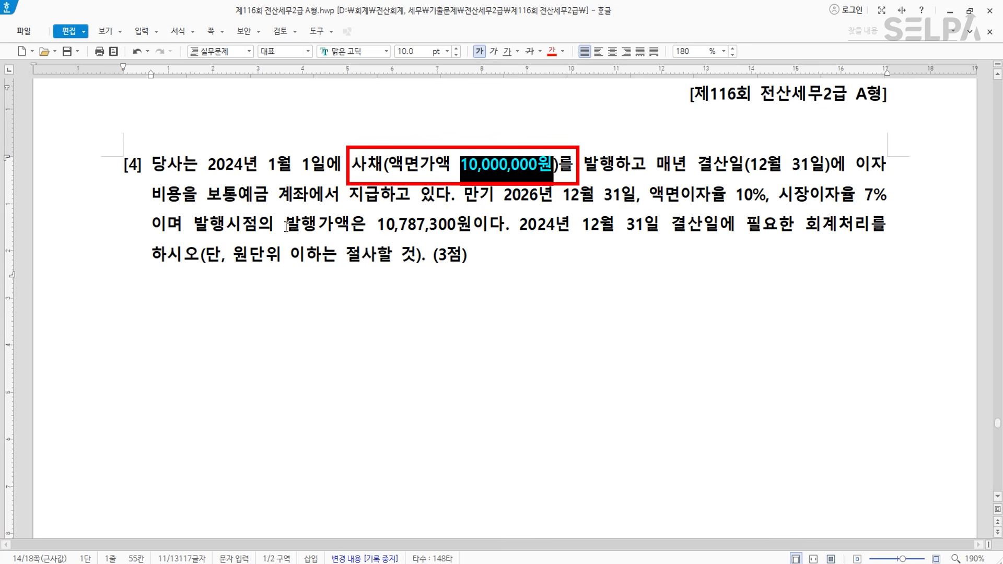
left_click_drag(376, 225, 469, 228)
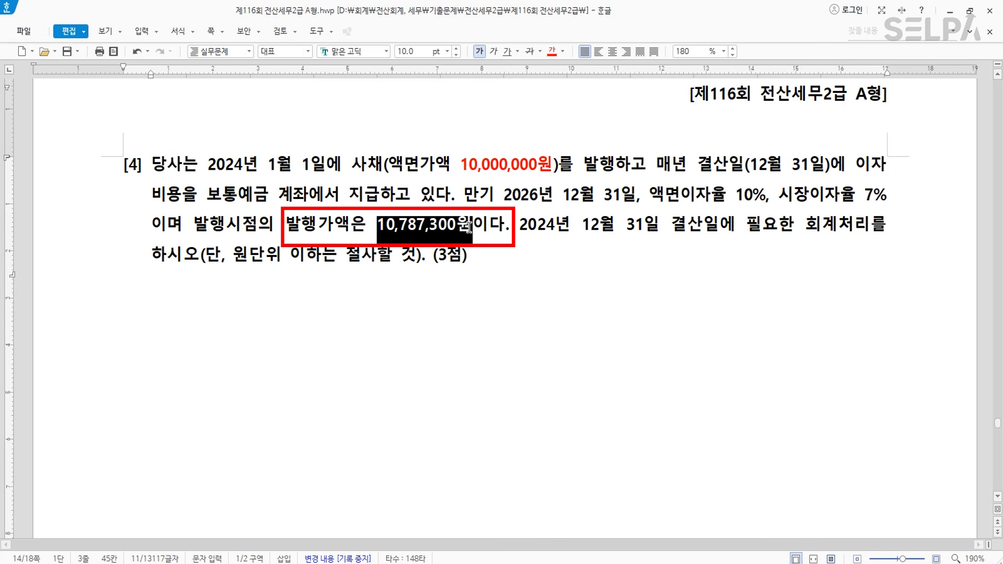
left_click_drag(288, 228, 472, 228)
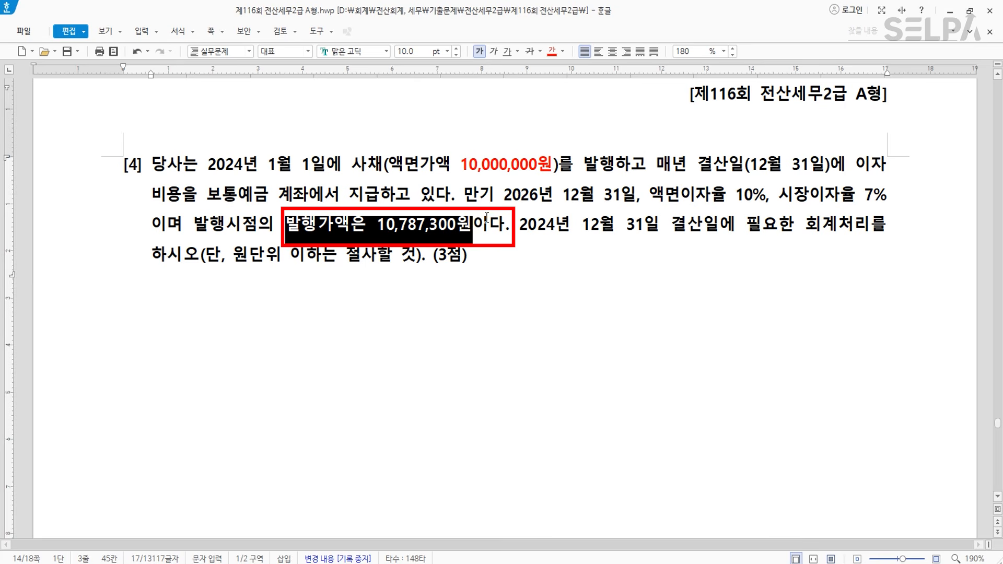
left_click(552, 51)
- Append '>> 할증발행' after the issue price and insert an empty table below question [4]
left_click(472, 226)
type(">>")
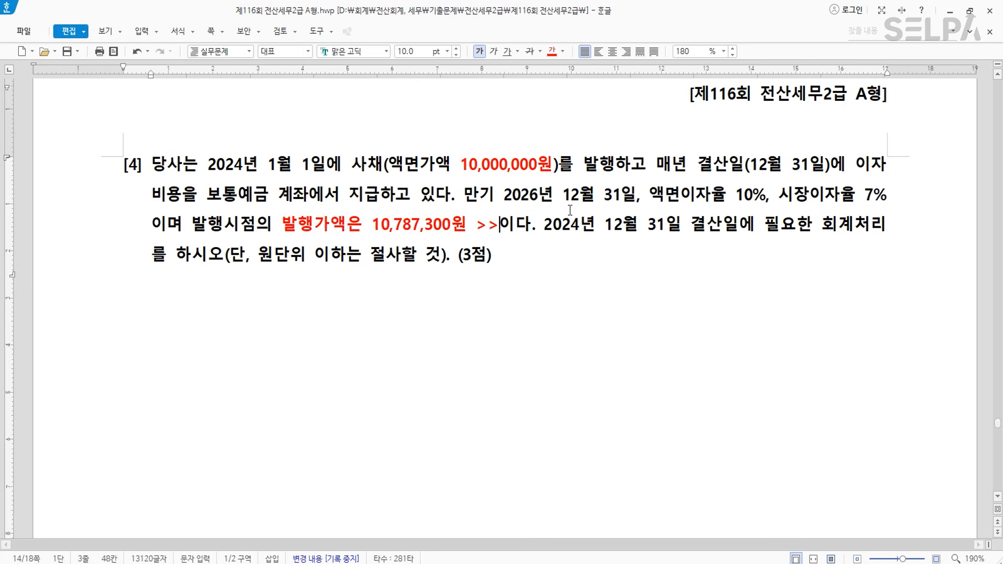
key("Tab")
type("할증발")
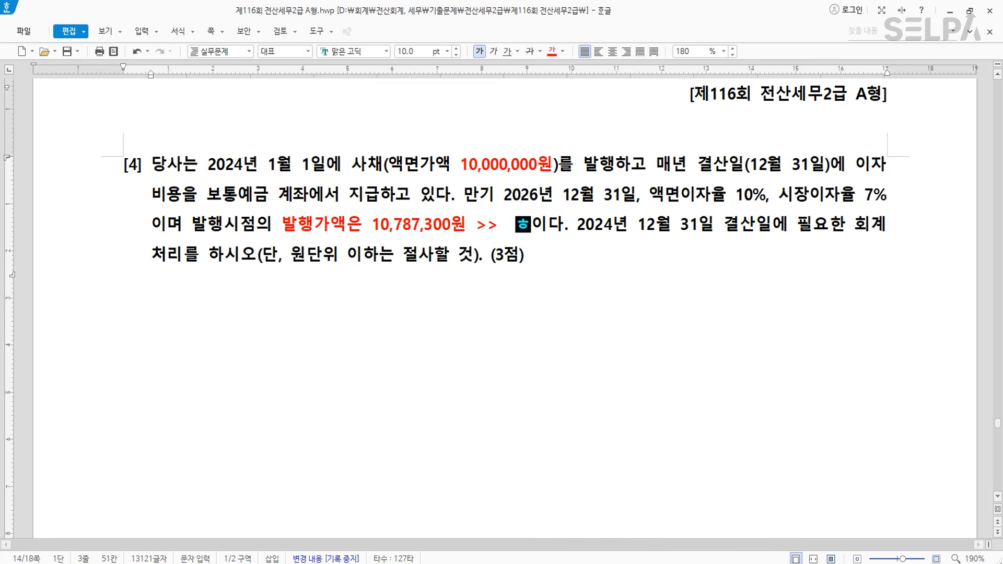
type("행")
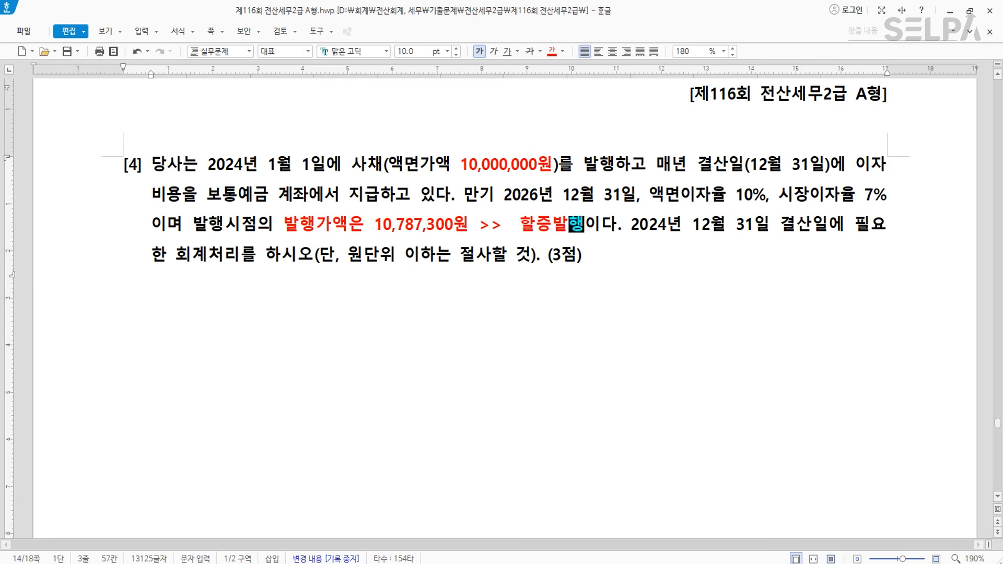
left_click(458, 338)
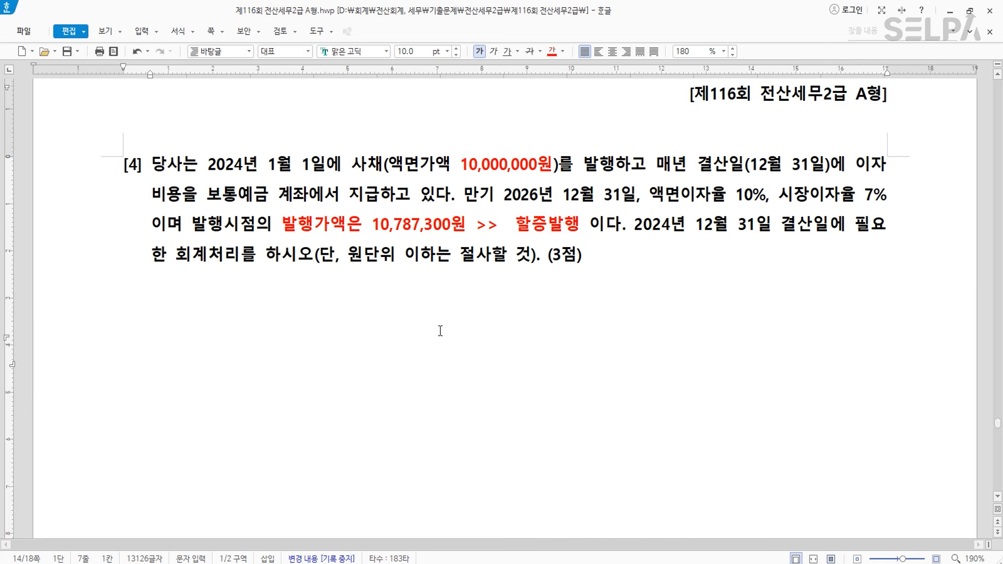
key("ctrl+v")
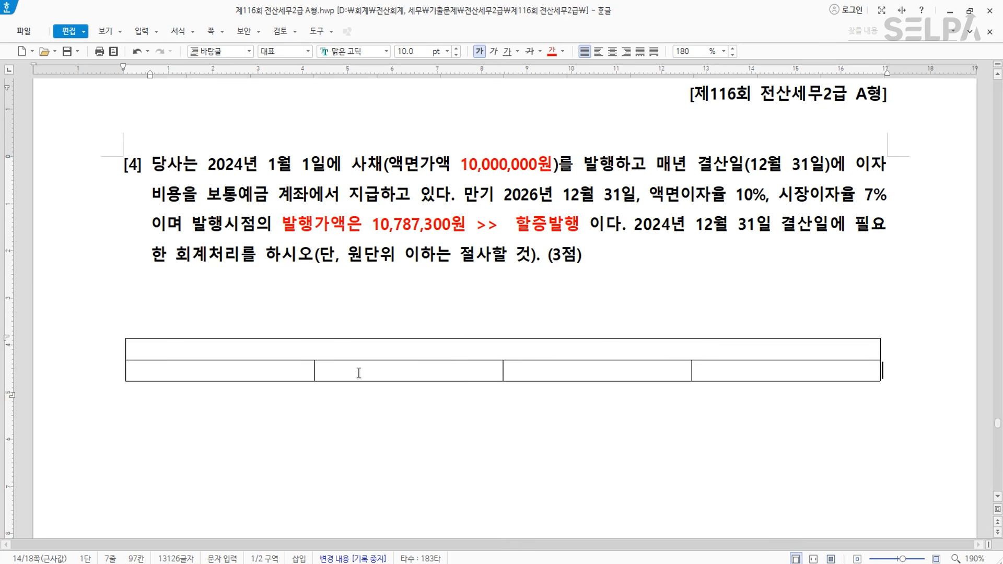
- Enter 이자비용 and 사채할증발행차금 as debits and replace 돈 with 보통예금 as the credit
left_click(544, 374)
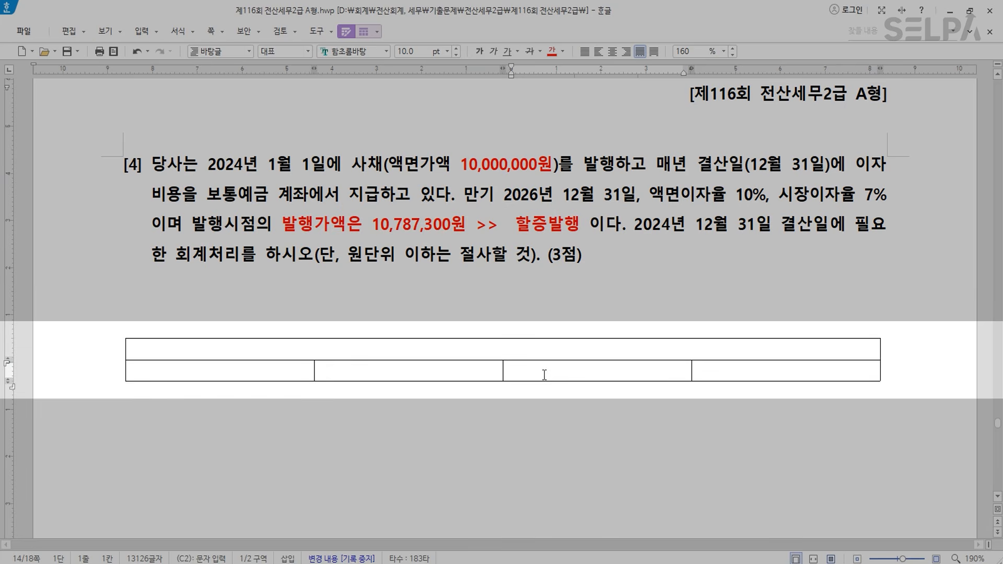
type("도")
key("Return")
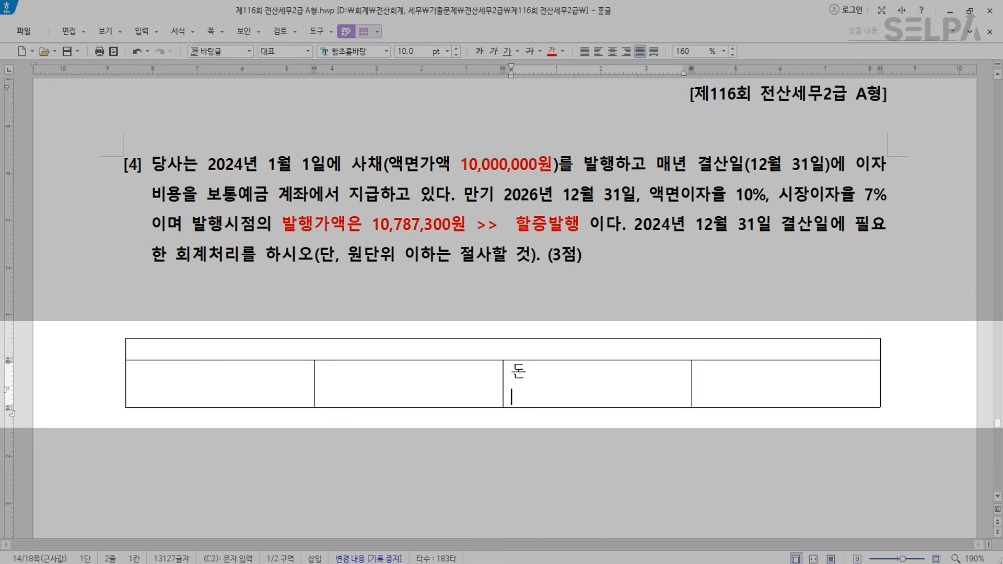
left_click(288, 367)
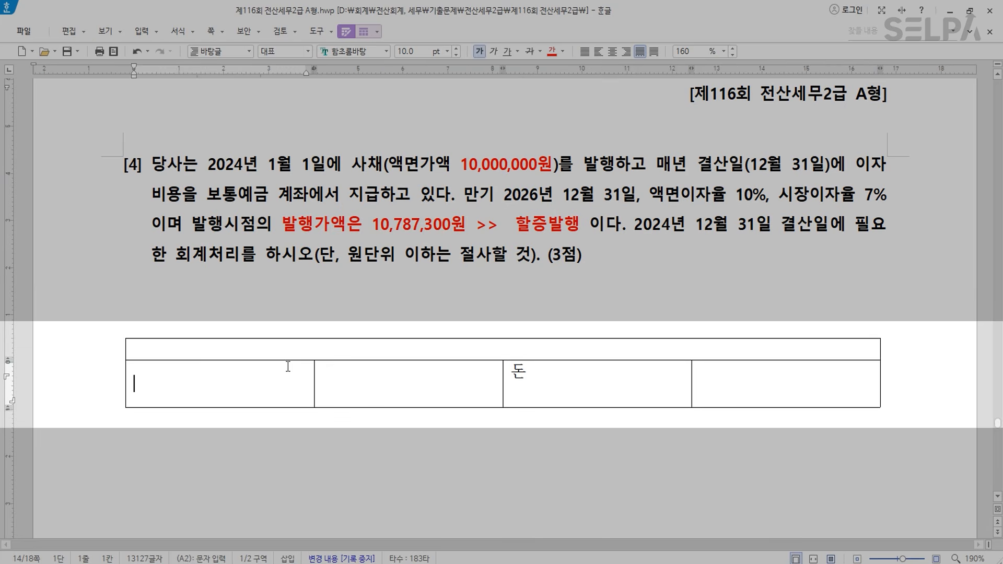
type("이자비용")
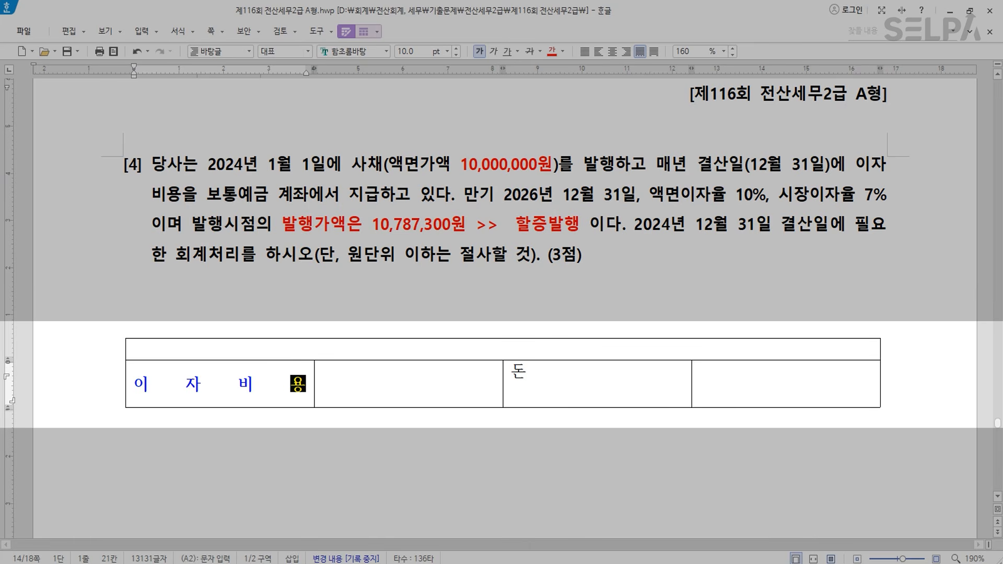
key("Return")
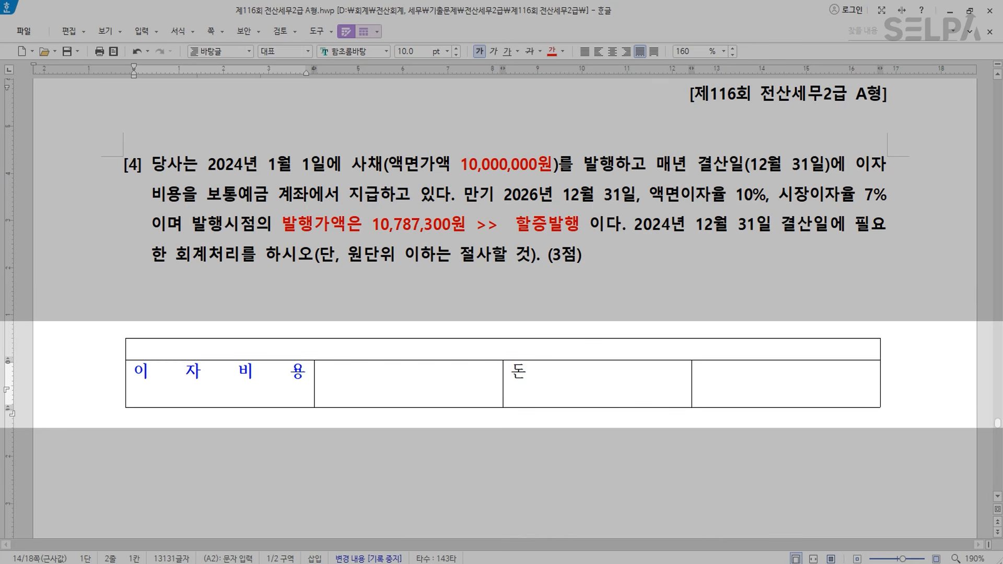
type("사채할ㅈ")
type("증발행차금")
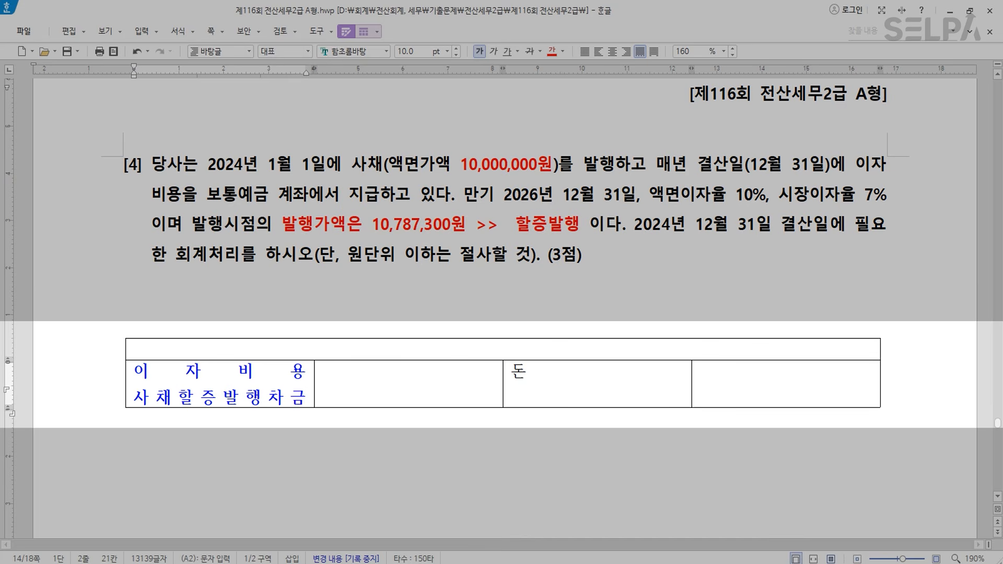
left_click(546, 369)
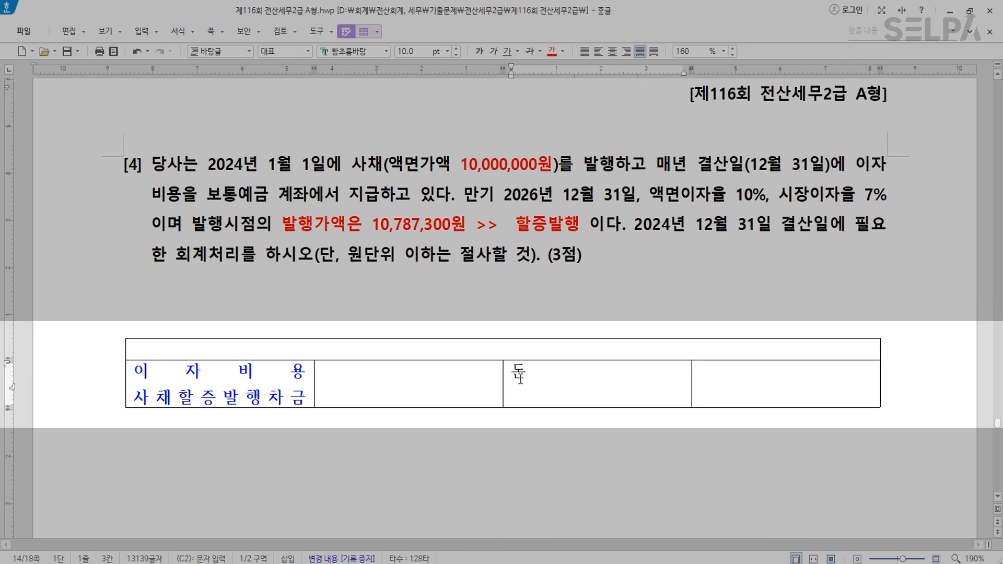
double_click(520, 378)
type("보통")
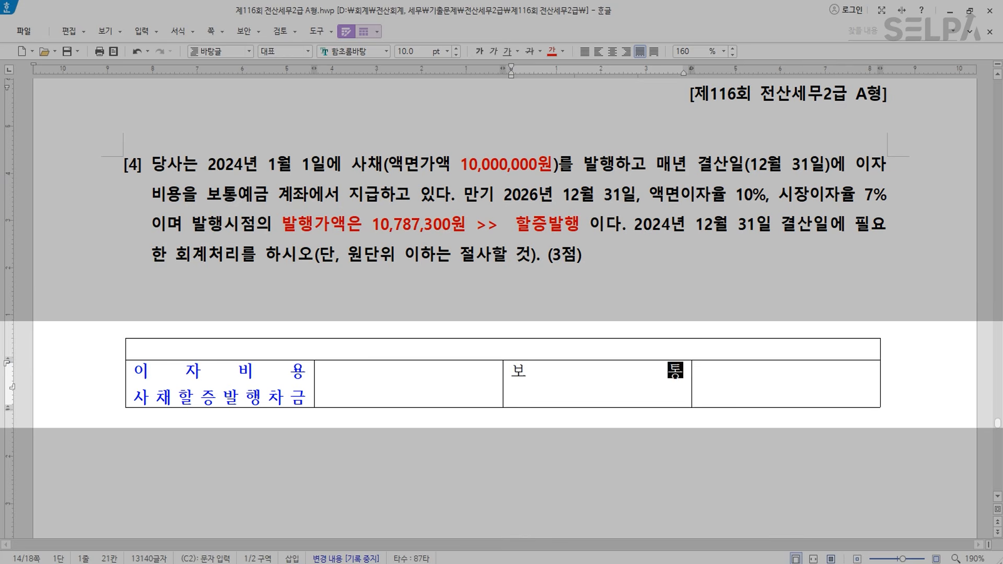
type("예금")
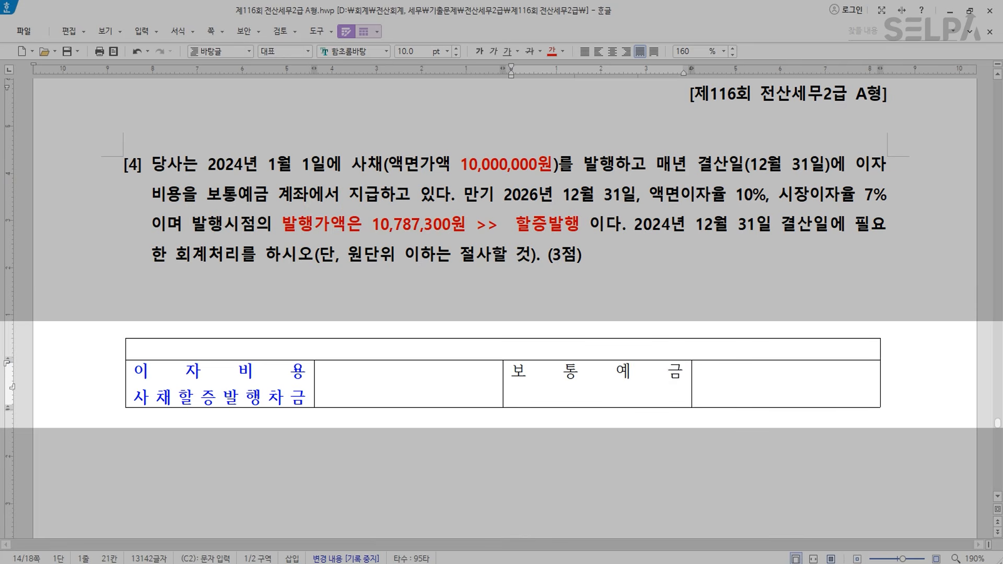
- Write '이자지급액 = 액면 * 액면이자율' and '이자비용 = 사채의 장부가 * 시장이자율' in the top row
left_click(135, 349)
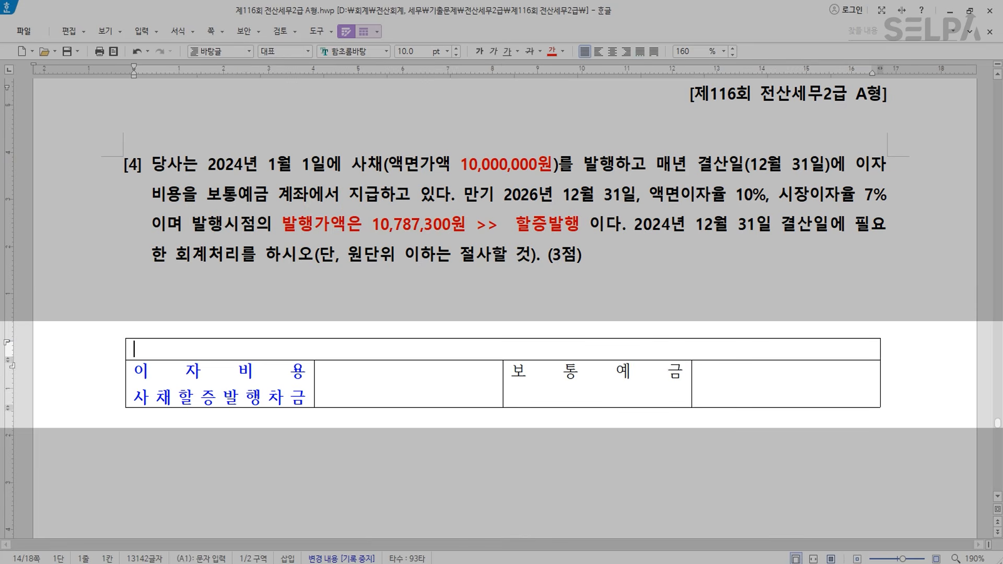
key("Return")
key("Return")
key("Up")
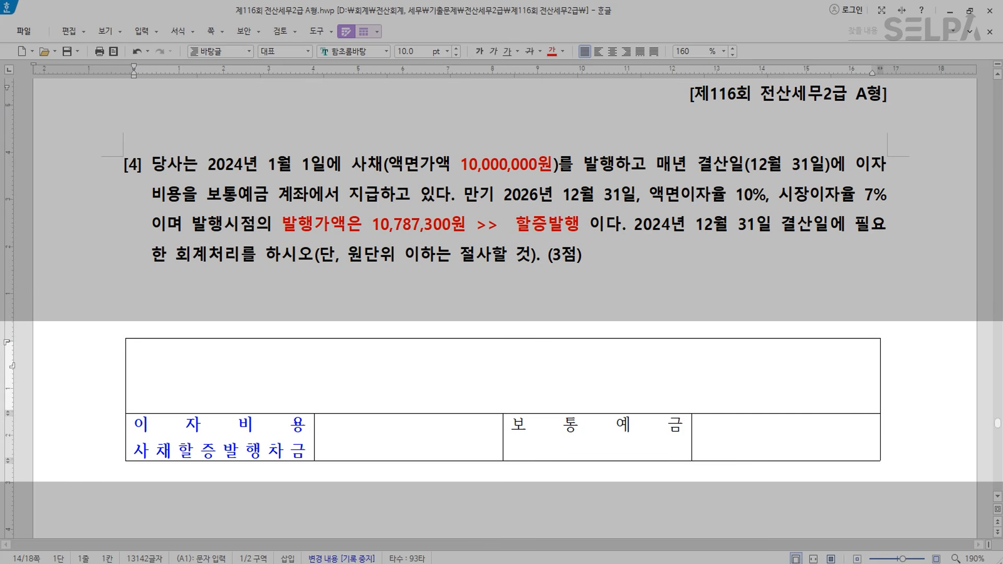
type("이자지급액")
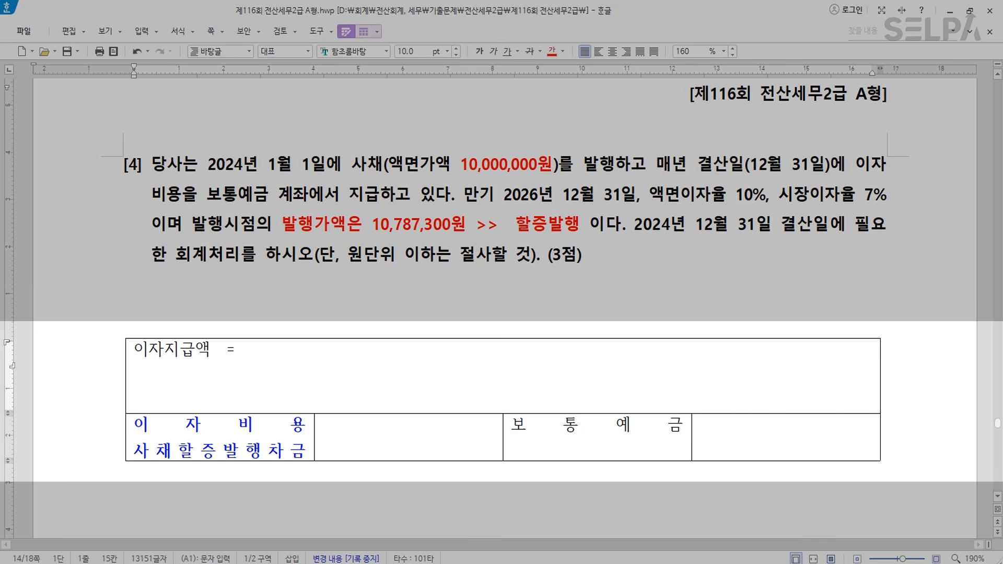
type("  = 액면 *  액면이자율")
key("Return")
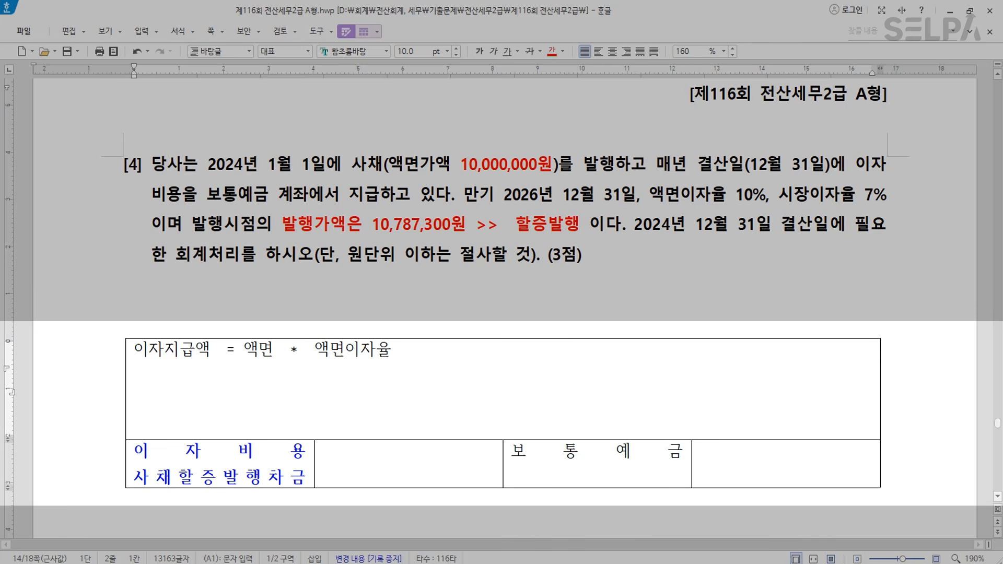
type("이자비용  ")
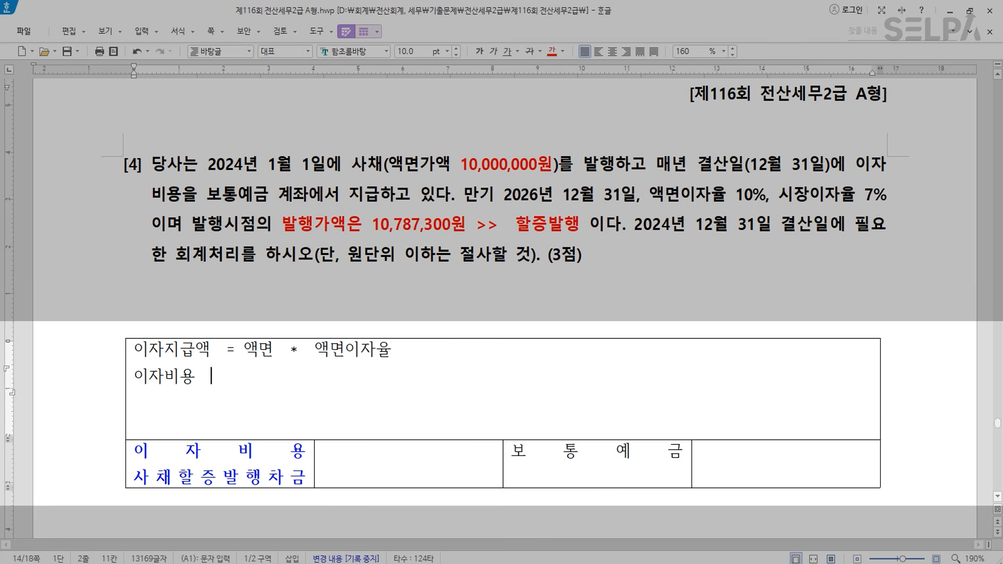
type("= 상")
key("BackSpace")
type("채의 장부")
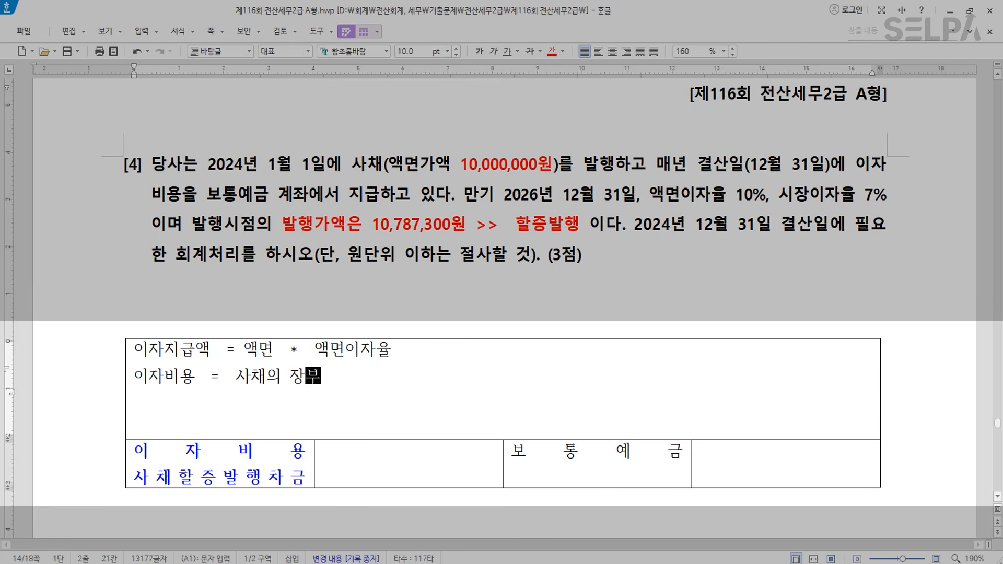
type("가  *  시장이자율")
- Add '10,000,000 * 10% = 1,000,000', enter 보통예금 1,000,000, and start '>> 10,787,300 * 7% ='
left_click(548, 351)
type(">  ")
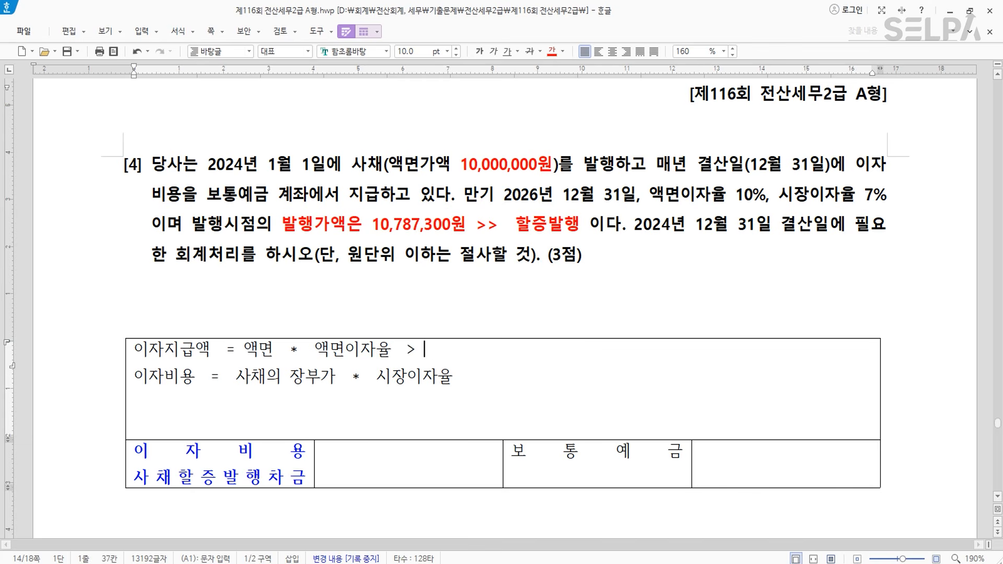
type("10,000,")
type("000")
type("   *  ")
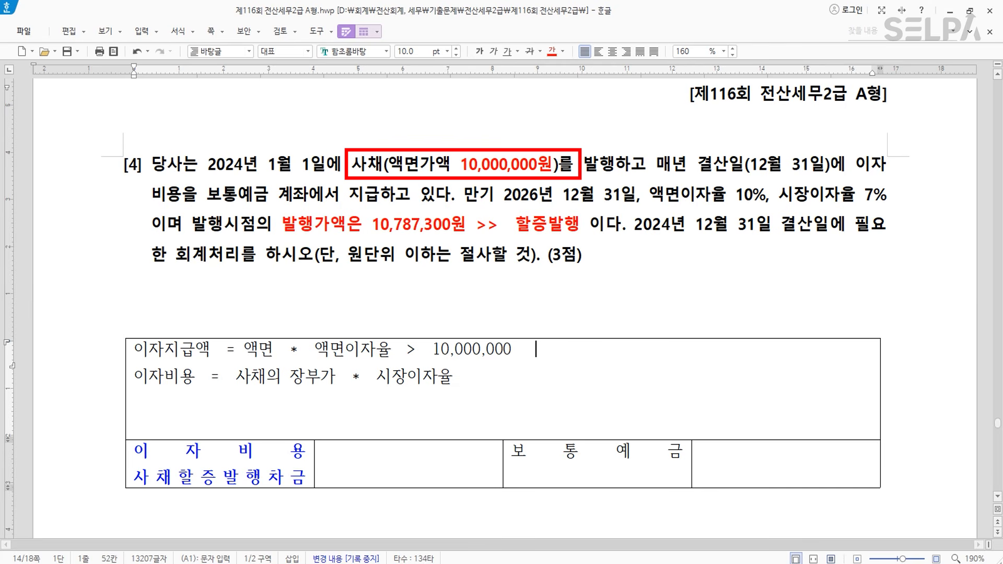
type("10")
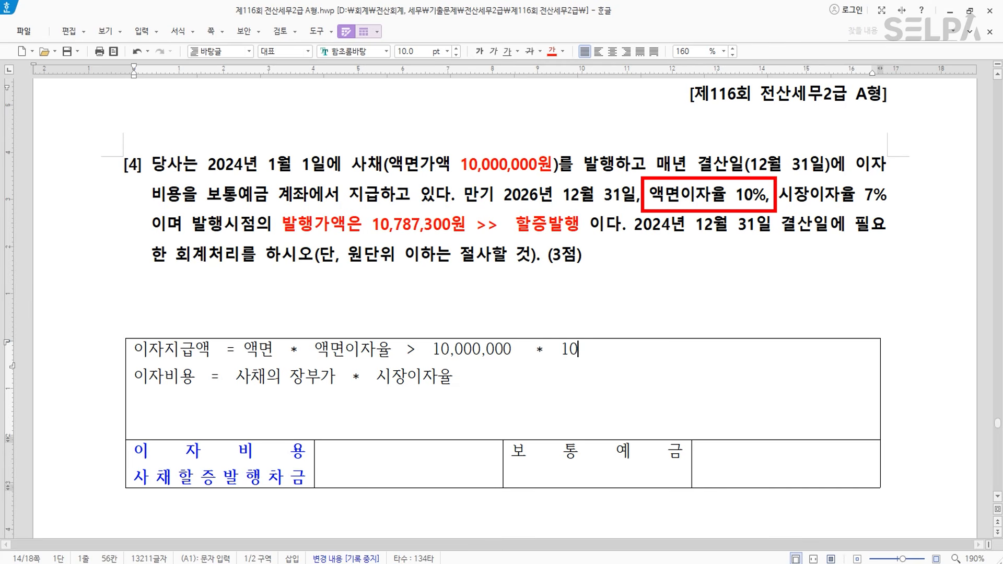
type("%  =  1,000,000")
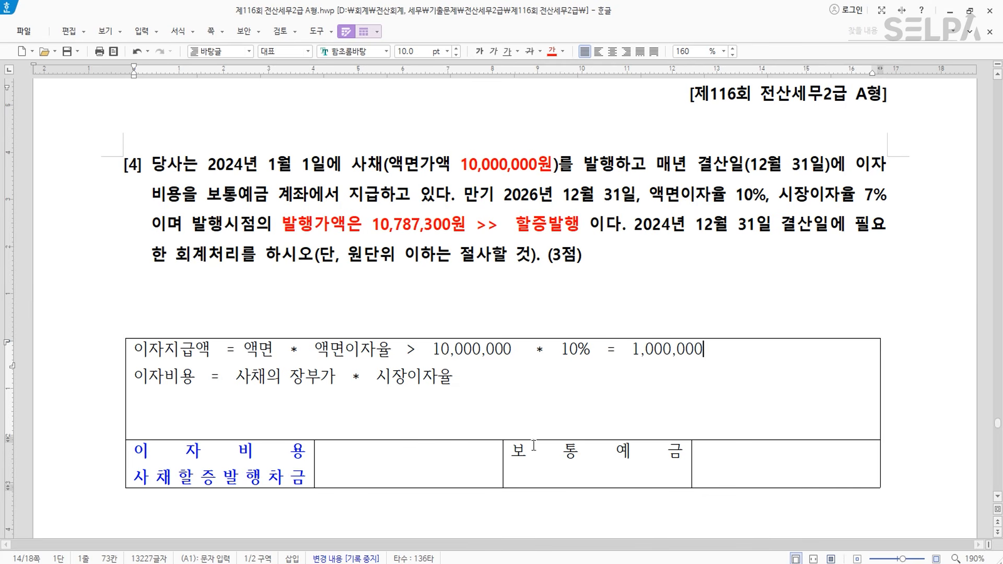
left_click(793, 453)
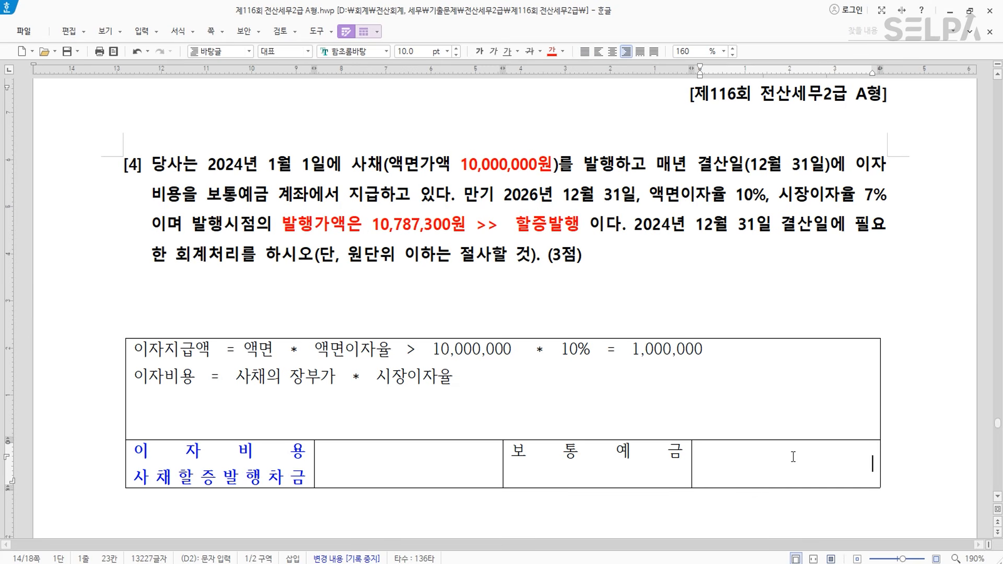
type("1,000,000")
key("Return")
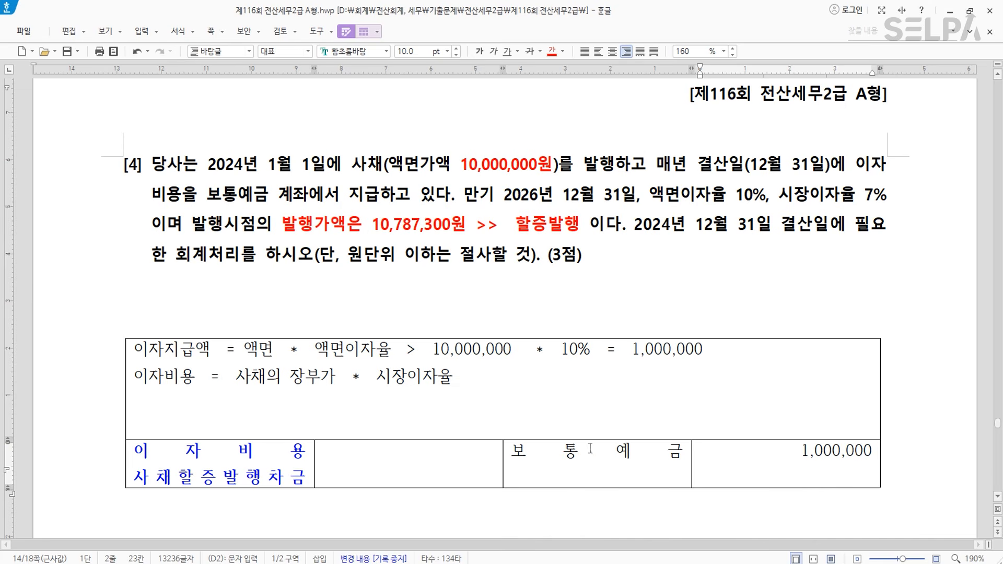
left_click(487, 378)
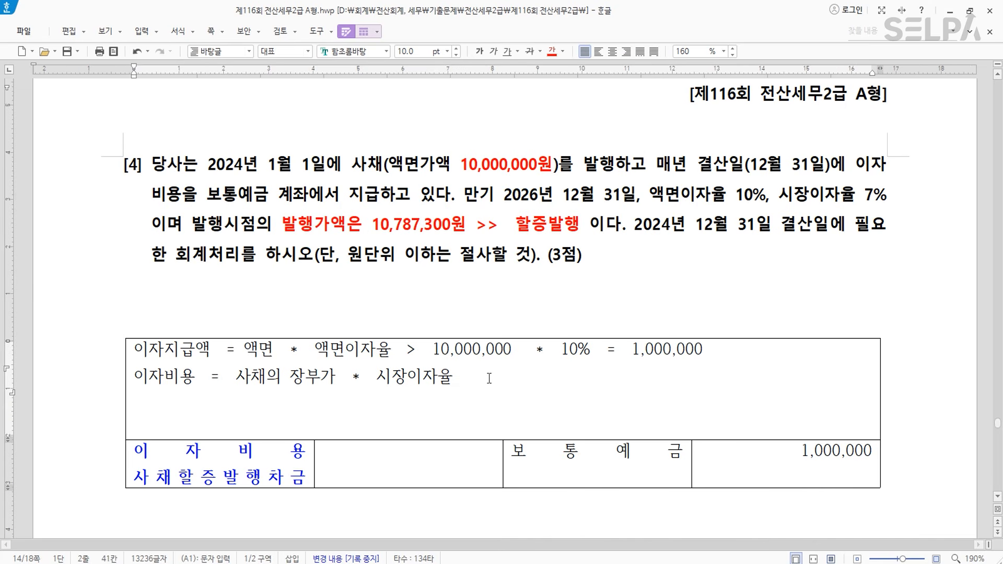
type(">>")
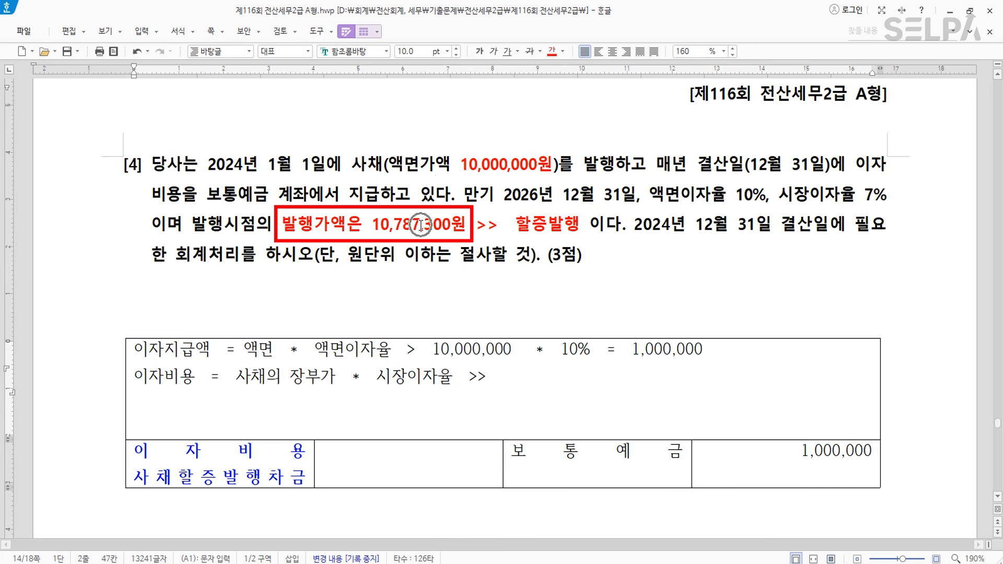
type("10,787")
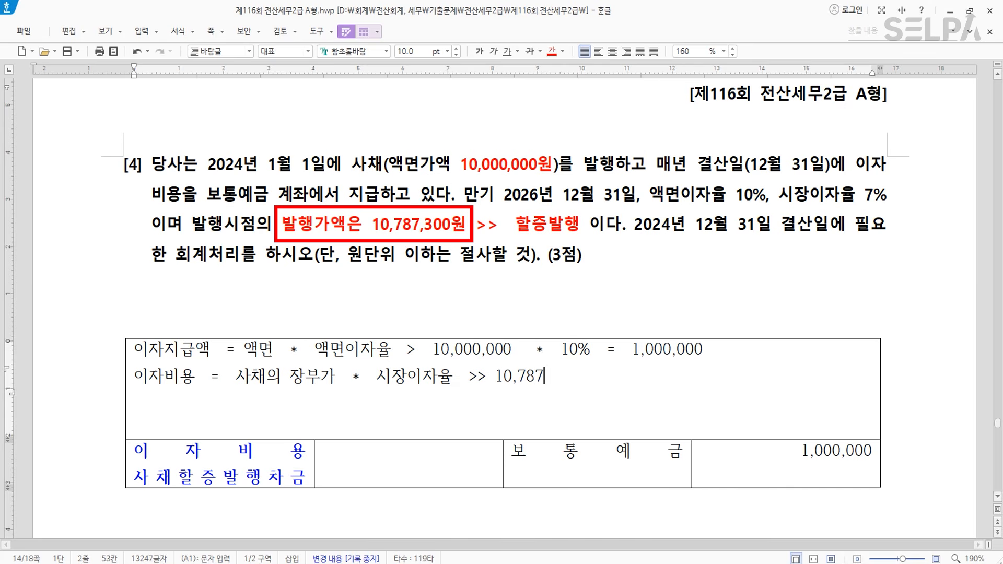
type(",300 * 7")
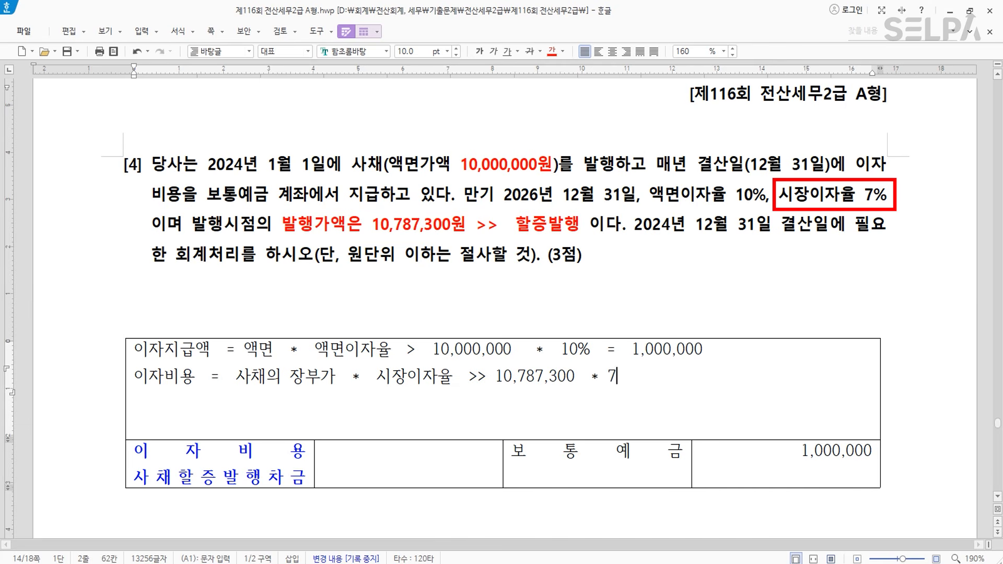
type("% =")
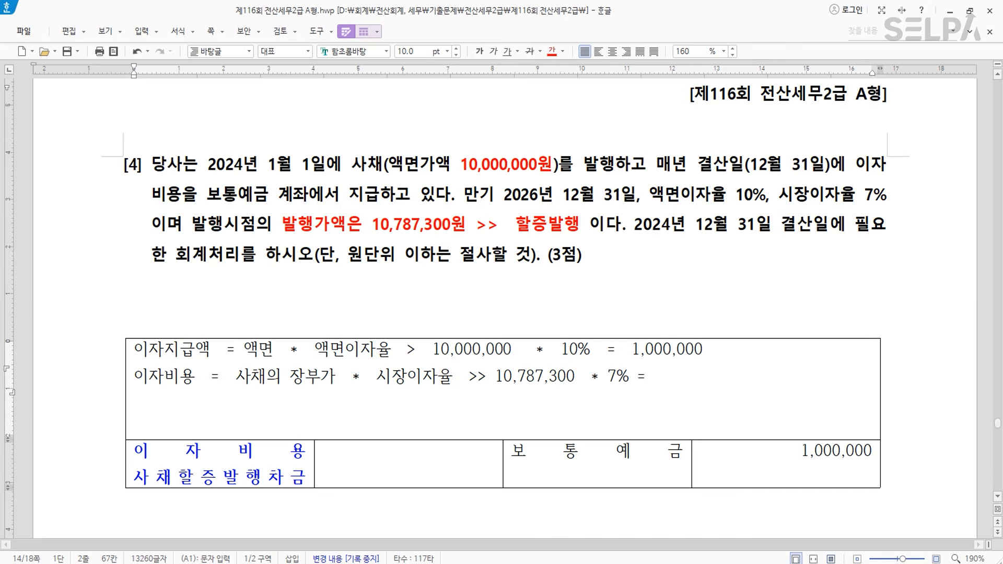
- Compute 10,787,300 × 0.07 = 755,111 in Calculator and paste it after '7% ='
left_click_drag(0, 214, 795, 214)
type("1")
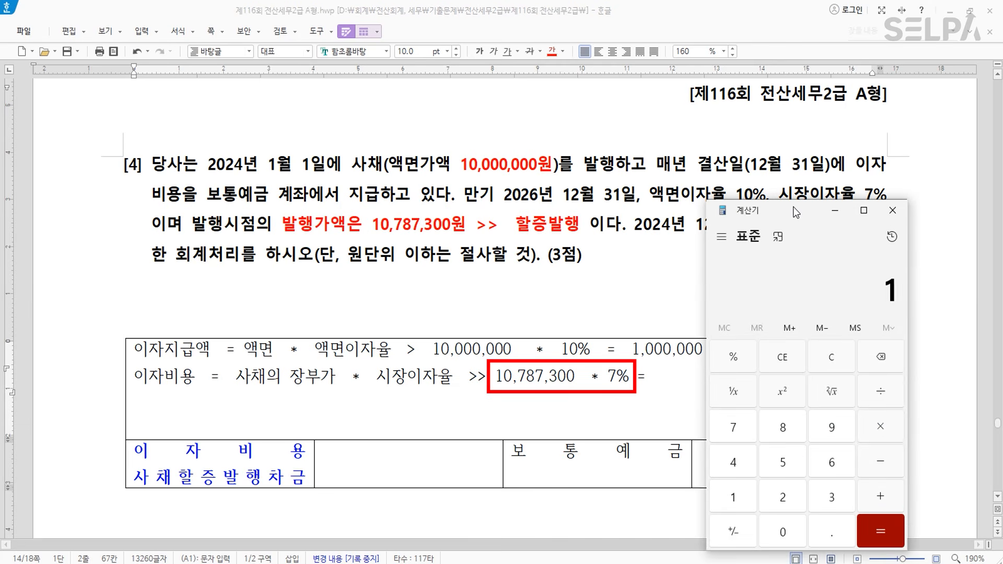
type("0,787,300")
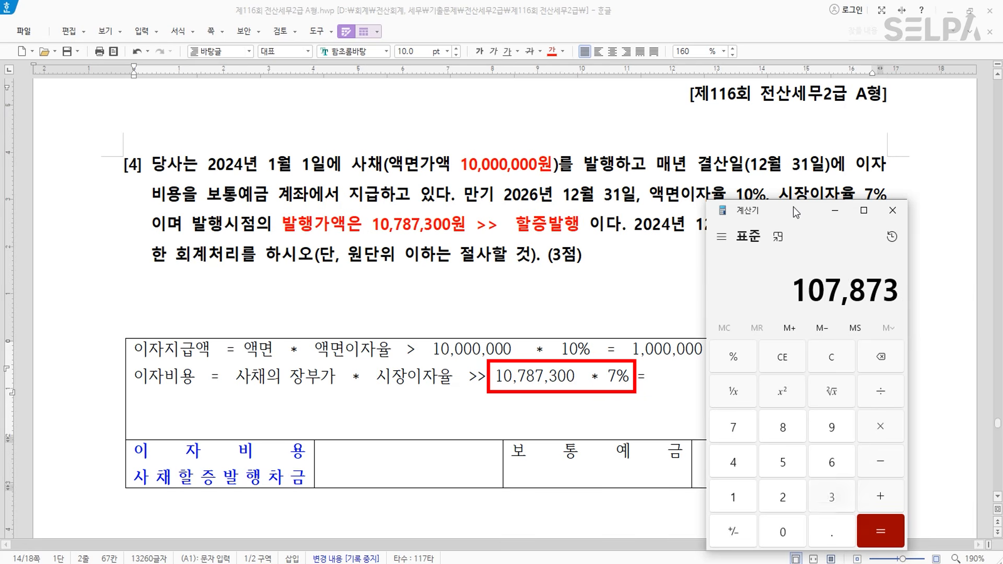
key("asterisk")
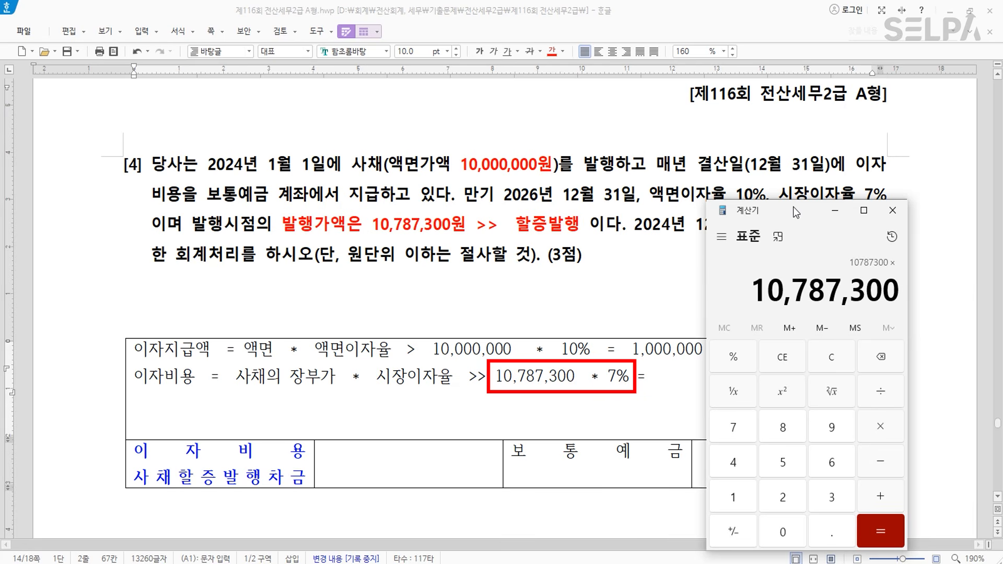
type("0.07")
key("Return")
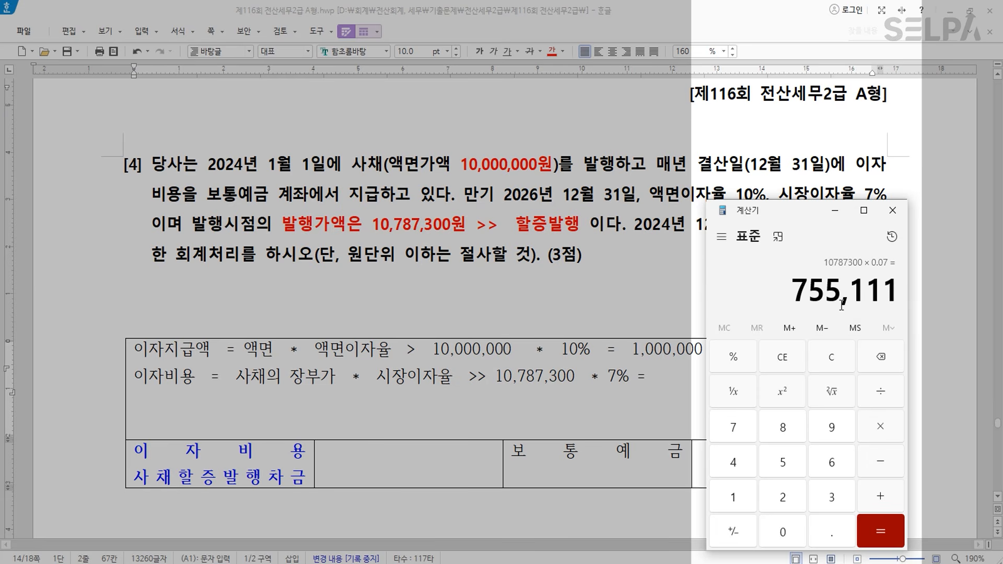
left_click_drag(900, 298, 794, 298)
key("ctrl+c")
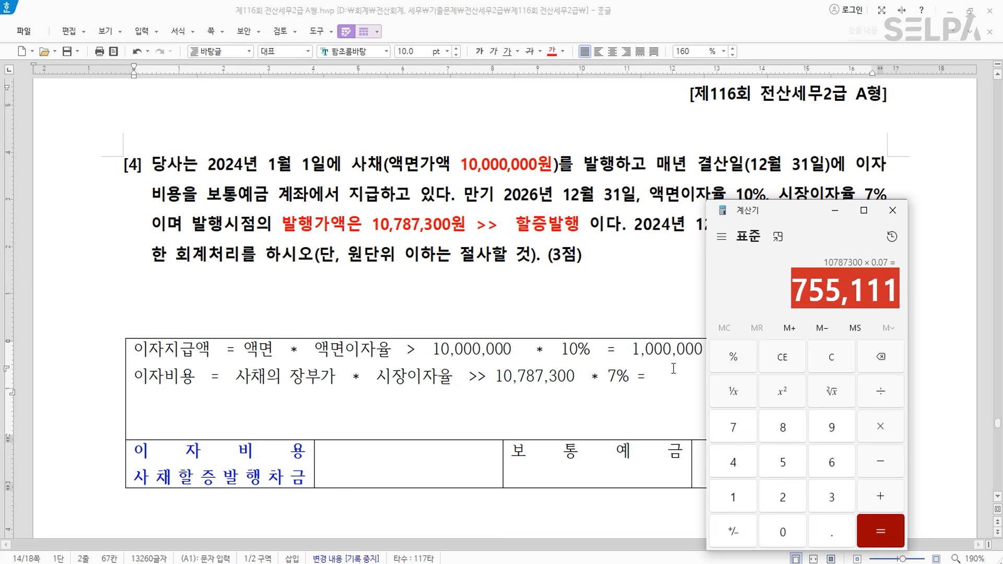
left_click(669, 376)
key("ctrl+v")
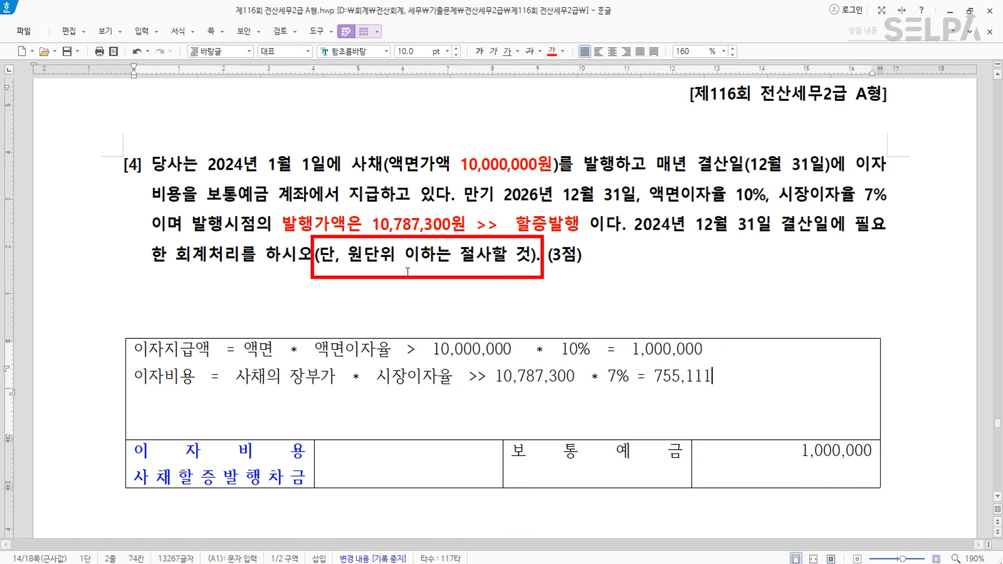
- Colour the round-down note green and make 755,111's last digit green and bold
left_click_drag(349, 261, 526, 263)
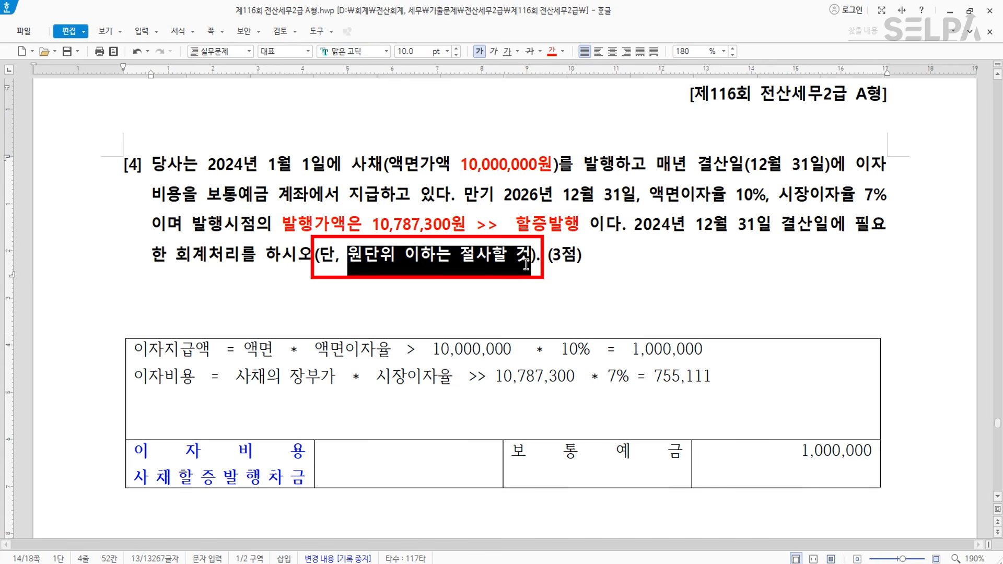
left_click(563, 52)
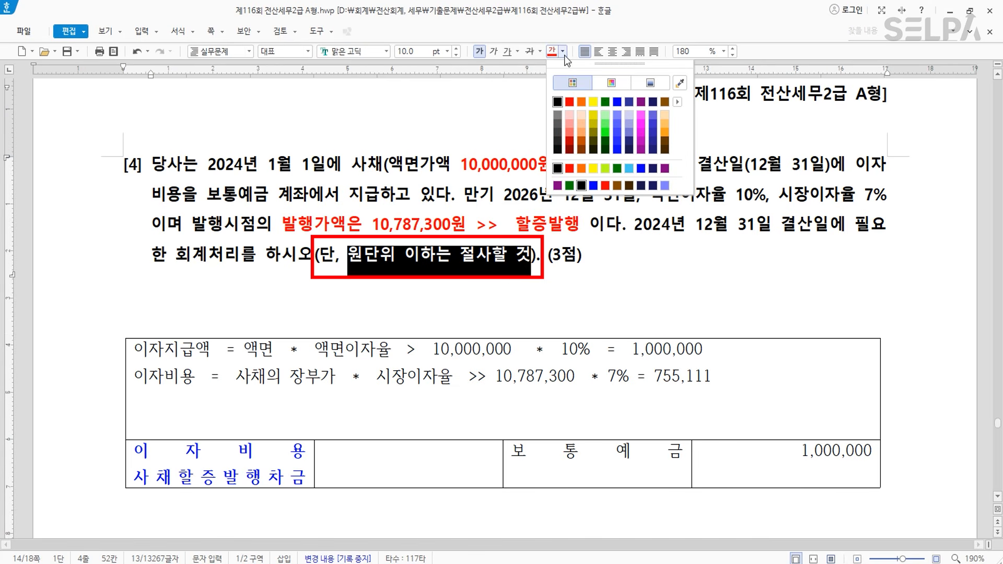
left_click(605, 102)
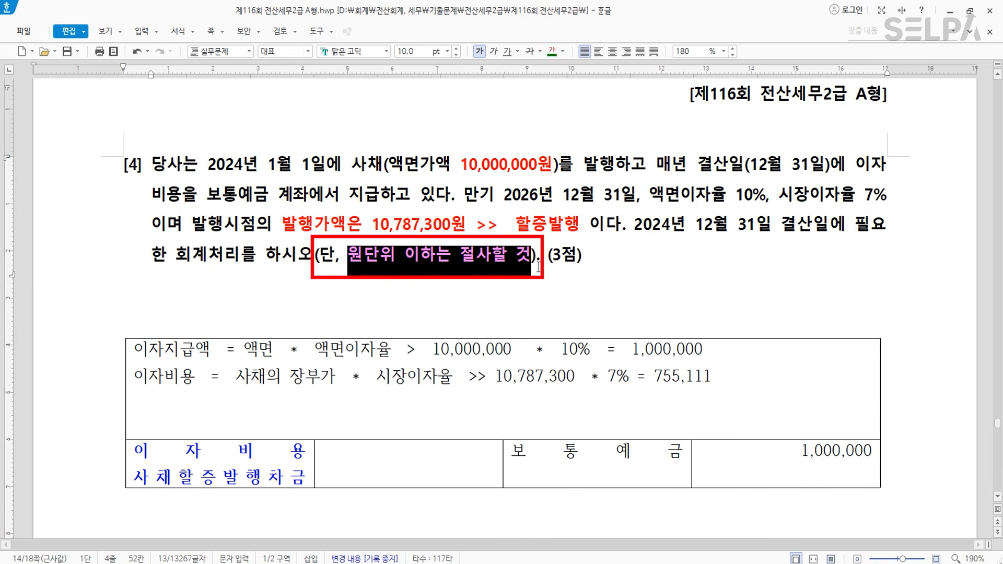
left_click(507, 295)
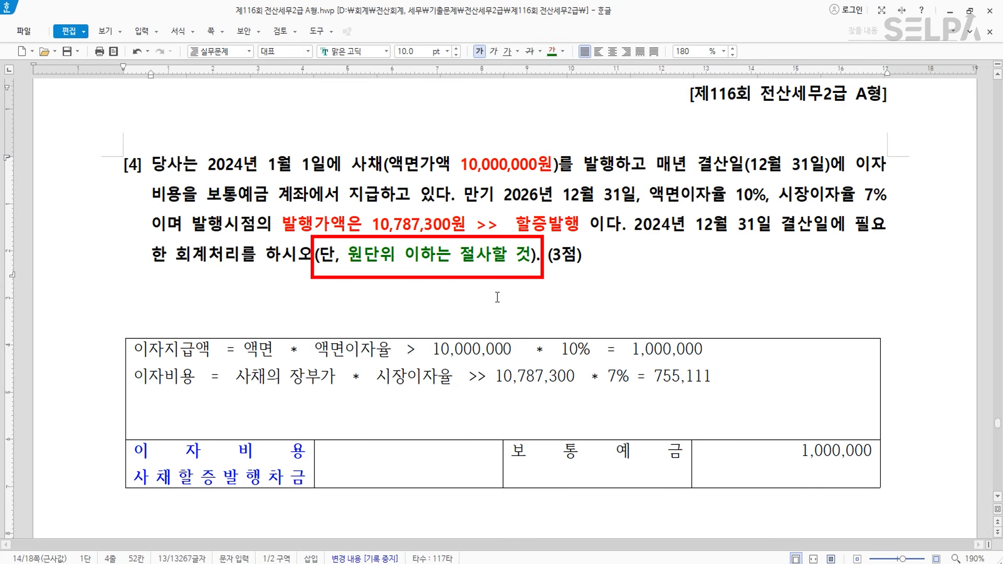
left_click(724, 373)
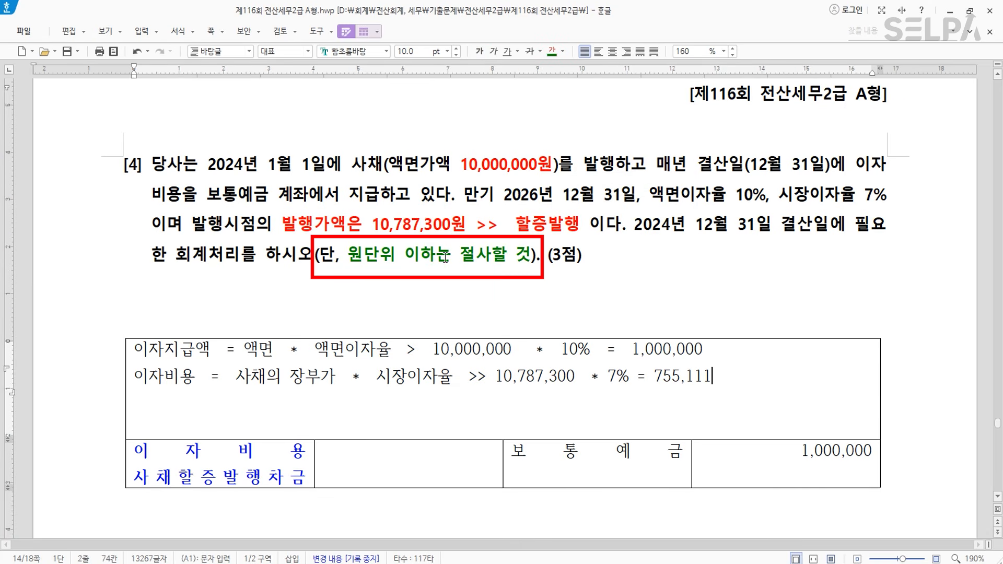
left_click_drag(703, 376, 711, 377)
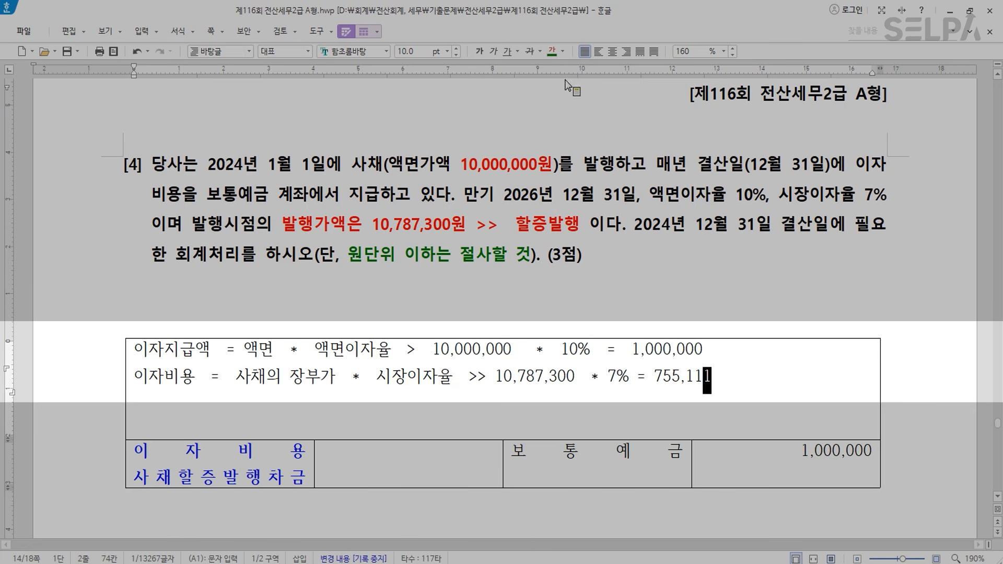
left_click(553, 52)
left_click(482, 51)
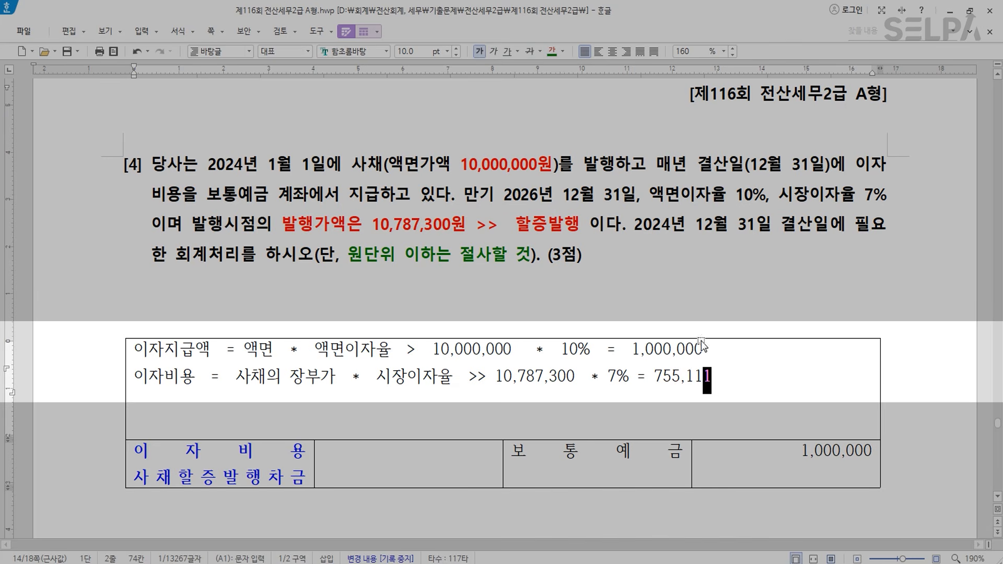
left_click(724, 378)
left_click_drag(703, 378, 712, 378)
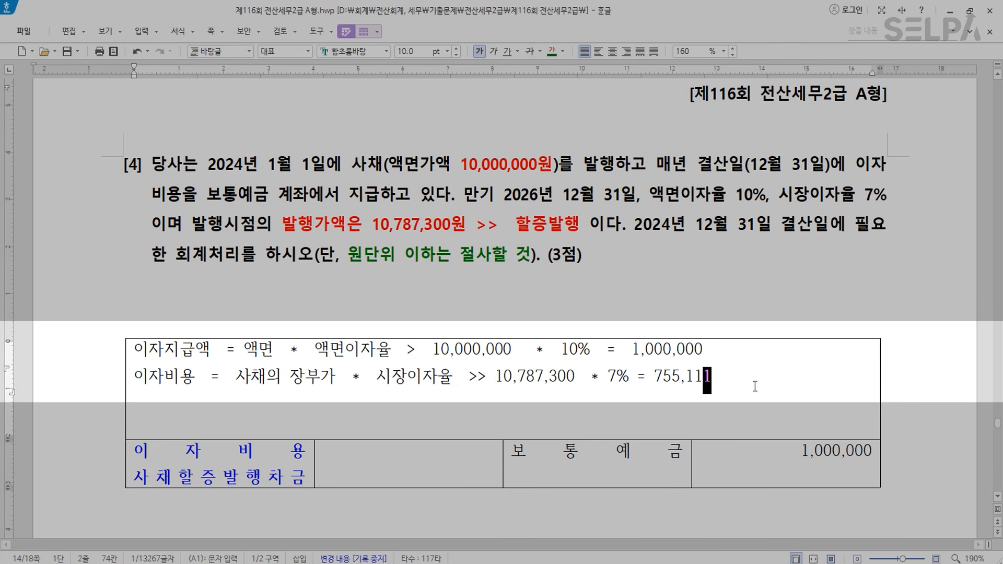
- Append '>> 755,110' to the formula and enter 755,110 right-aligned as the 이자비용 amount
left_click(739, 383)
type(">> ")
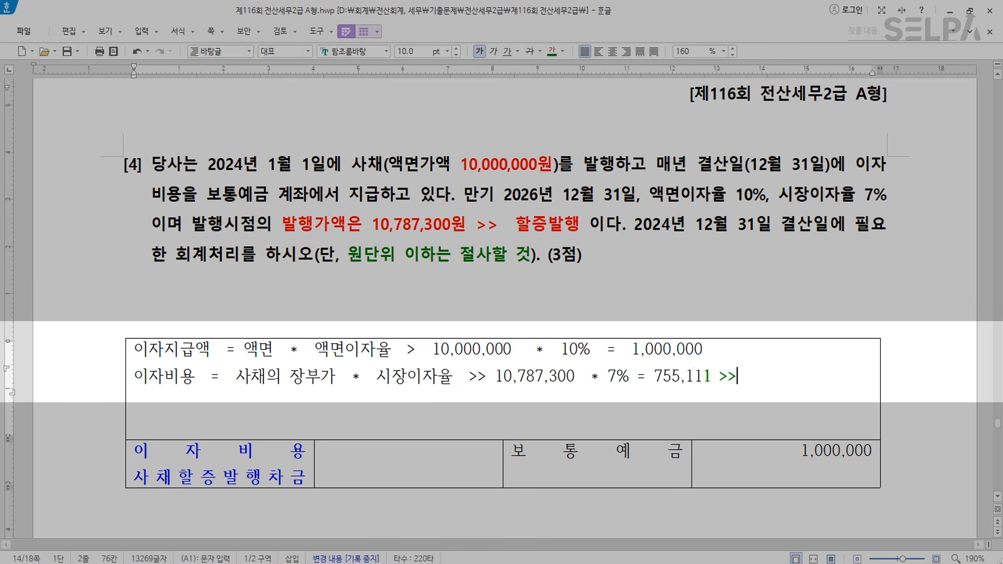
type("755,110")
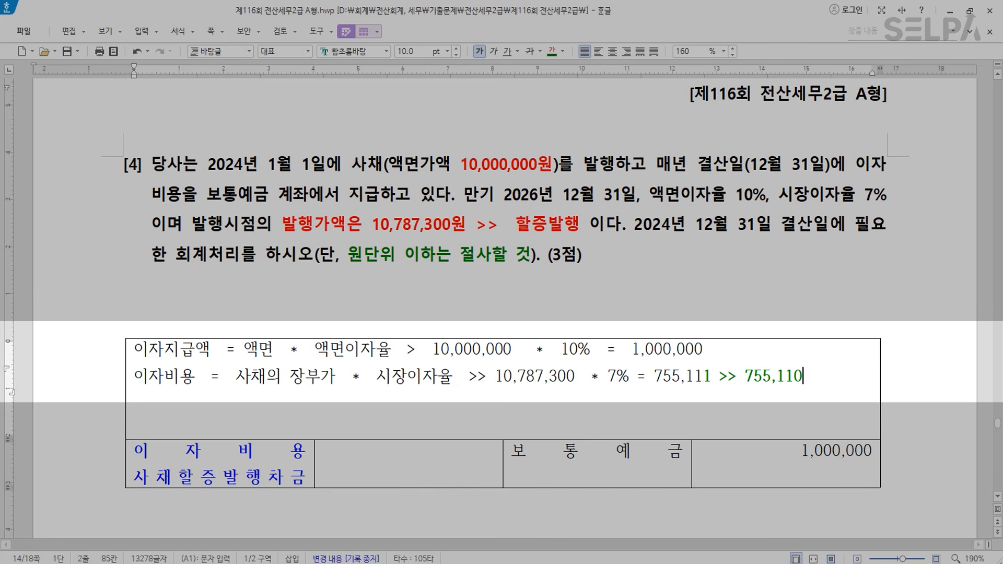
left_click_drag(803, 376, 747, 382)
key("ctrl+c")
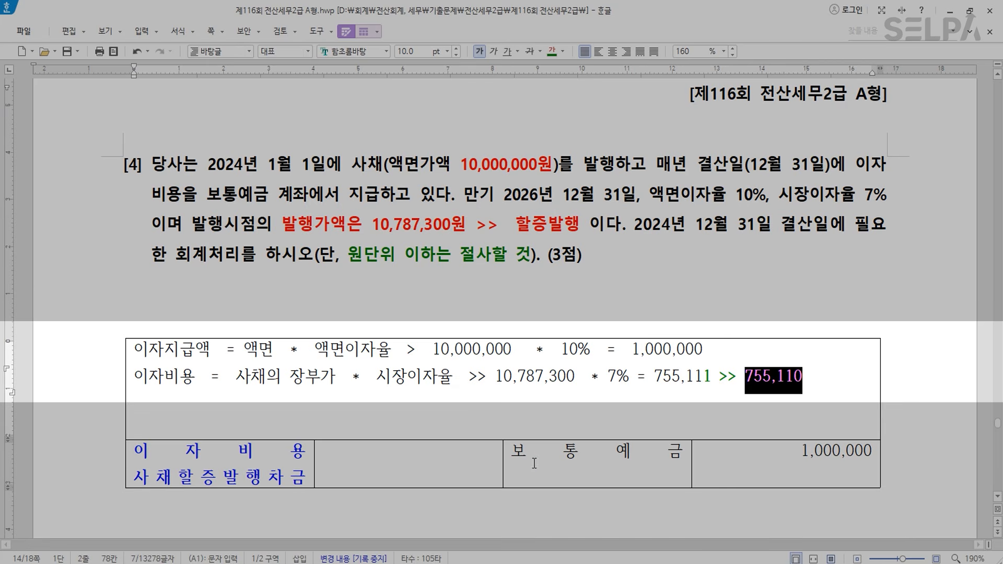
left_click(427, 454)
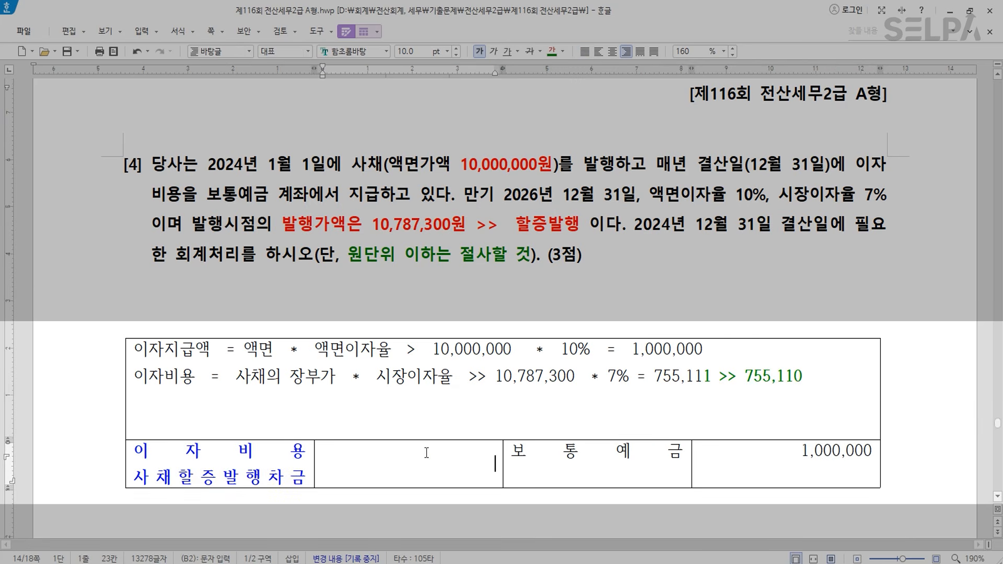
key("ctrl+v")
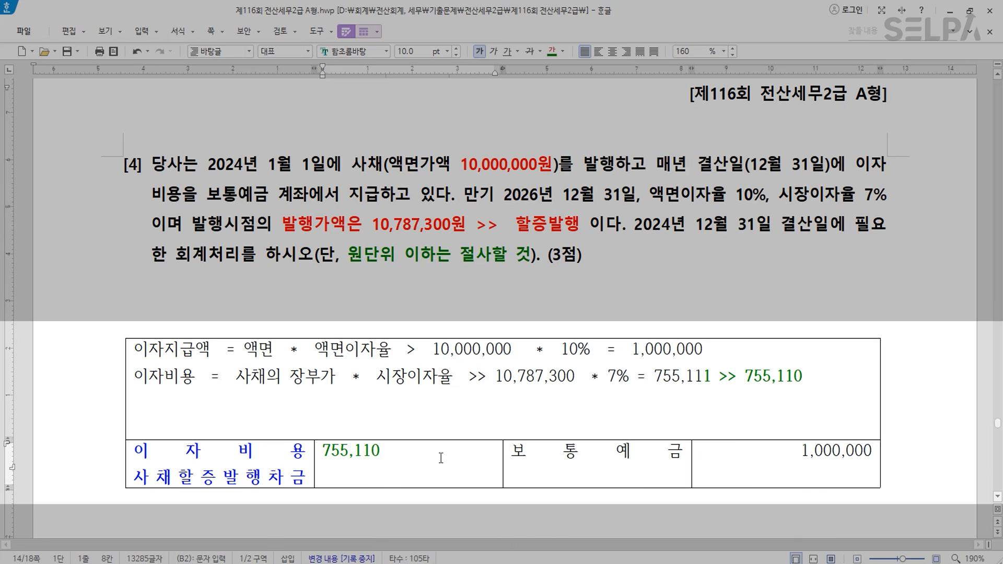
left_click(629, 55)
- Enter 244,890 right-aligned as the 사채할증발행차금 amount
left_click(477, 472)
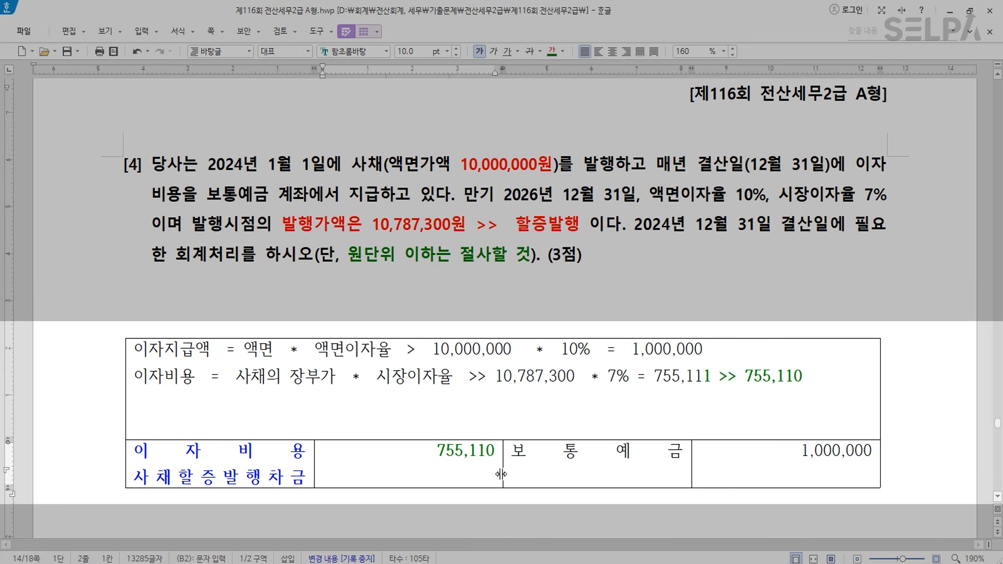
type("244890")
key("Left")
key("Left")
key("Left")
key("Left")
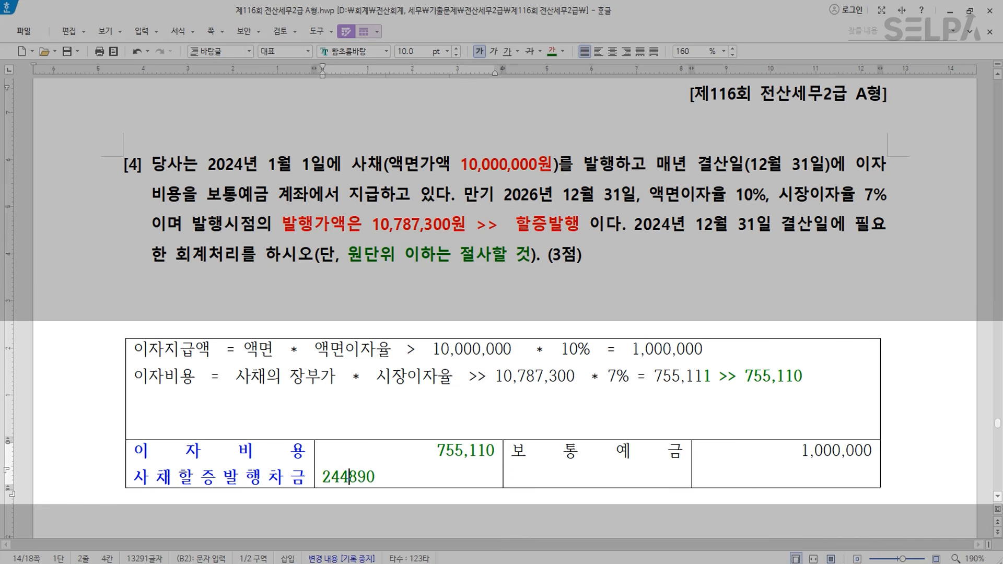
type(",")
left_click(626, 57)
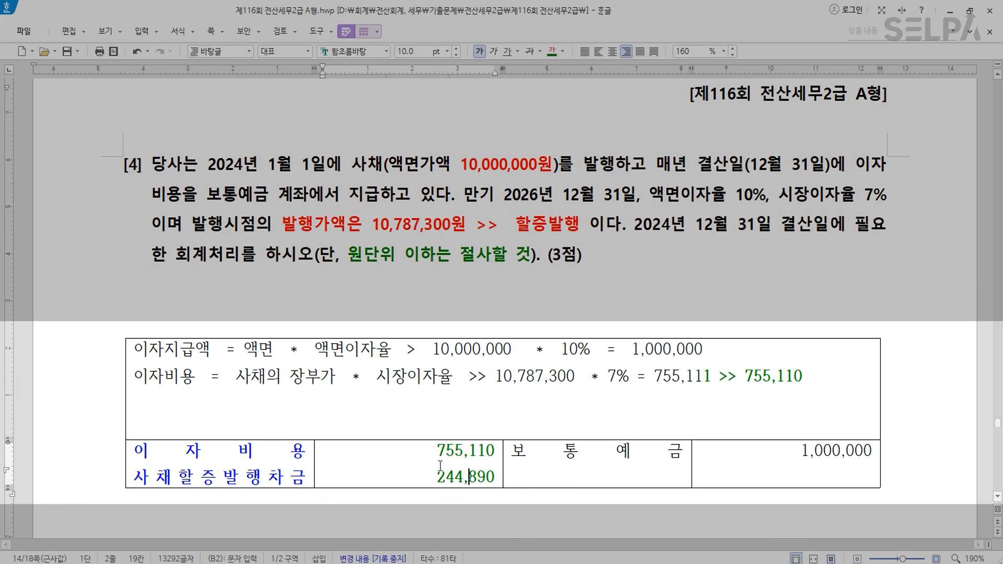
left_click(282, 477)
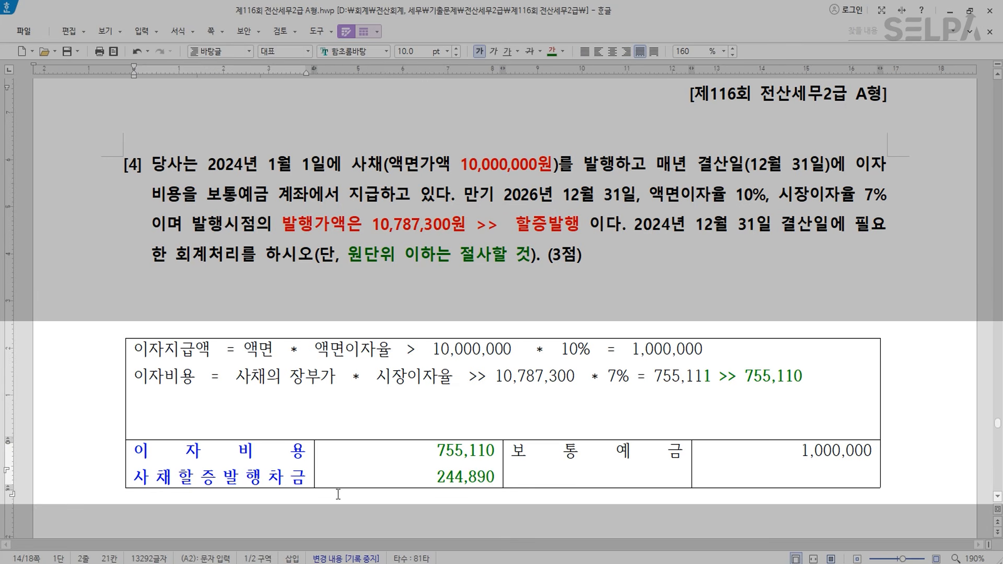
left_click(276, 418)
- Delete the blank third line in the formula cell
key("Delete")
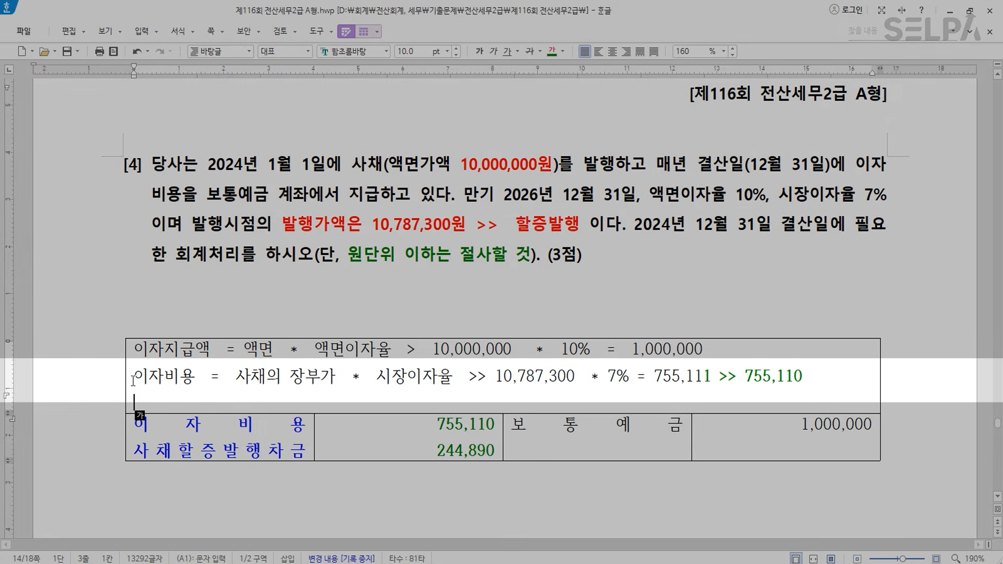
- Colour both formula labels blue, making the 이자비용 label bold as well
left_click_drag(134, 381, 450, 377)
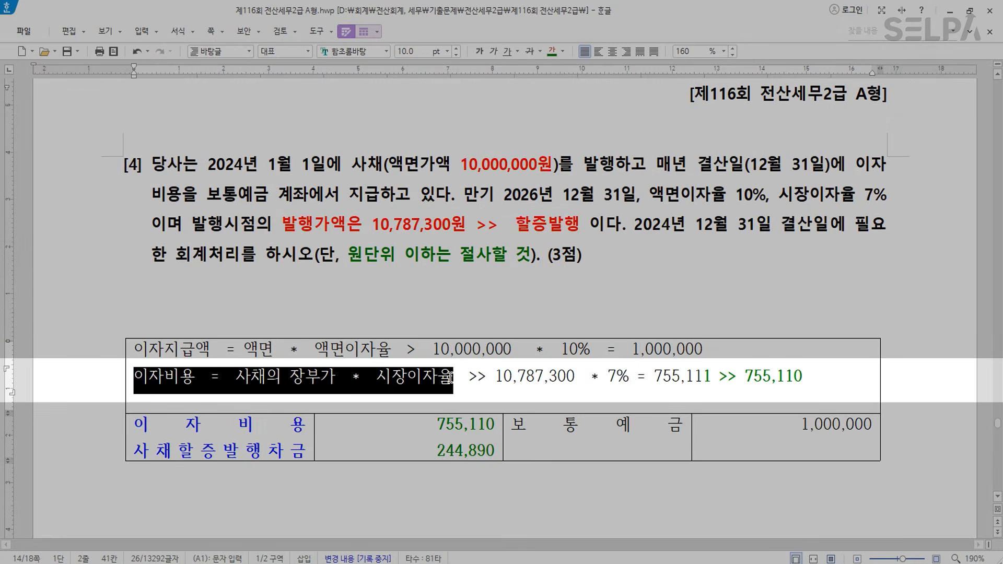
left_click(562, 52)
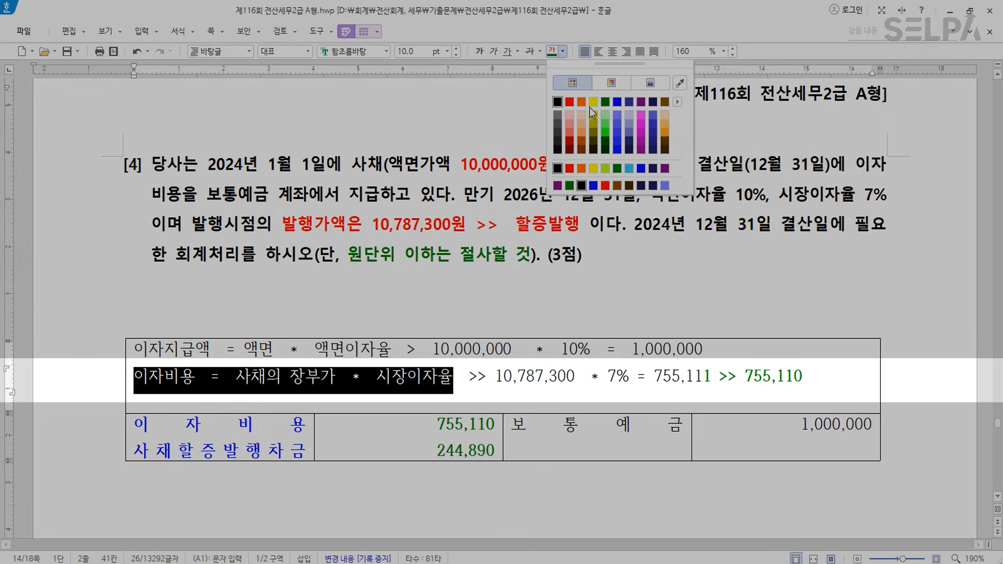
left_click(617, 102)
left_click(479, 52)
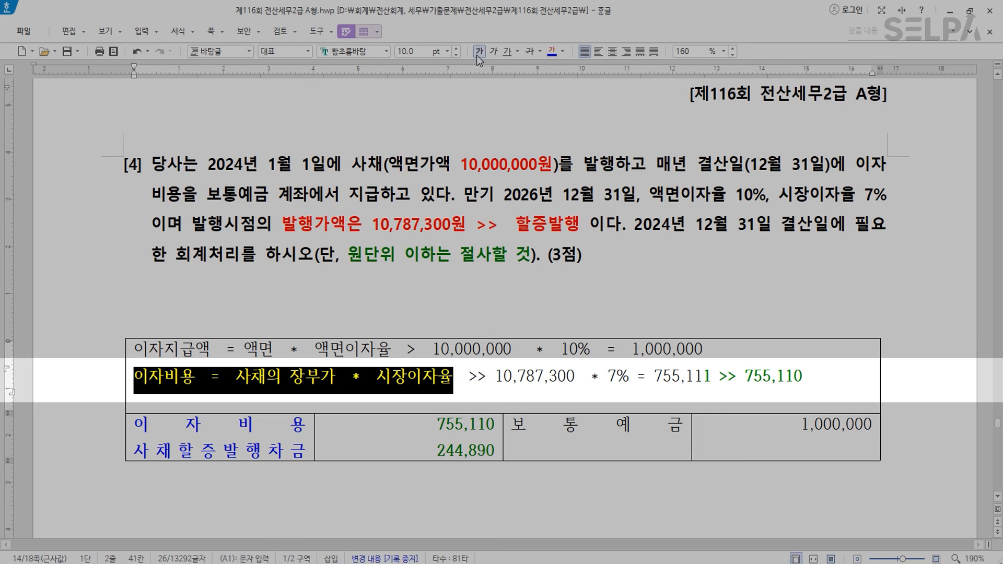
left_click(333, 408)
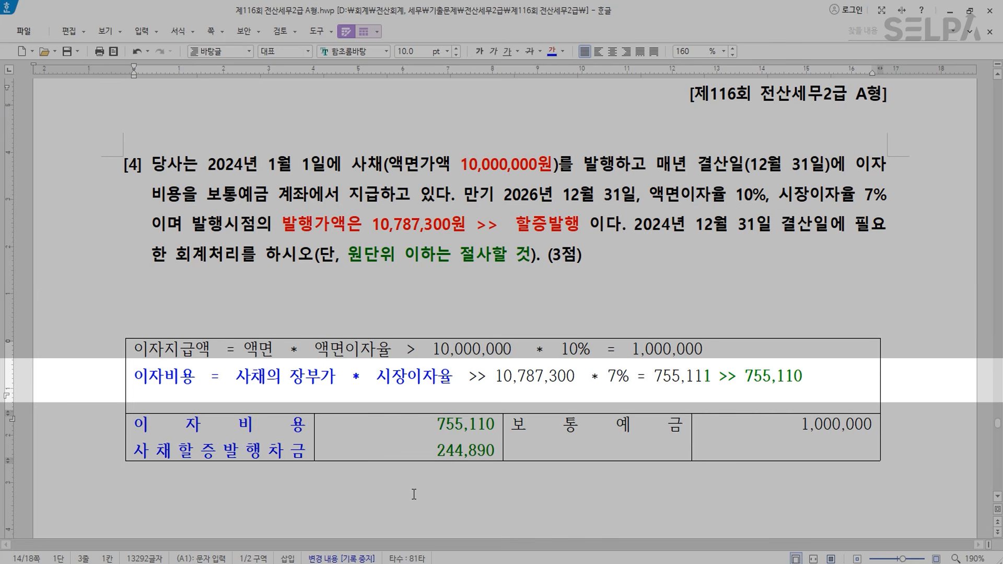
left_click_drag(393, 349, 139, 345)
left_click(552, 51)
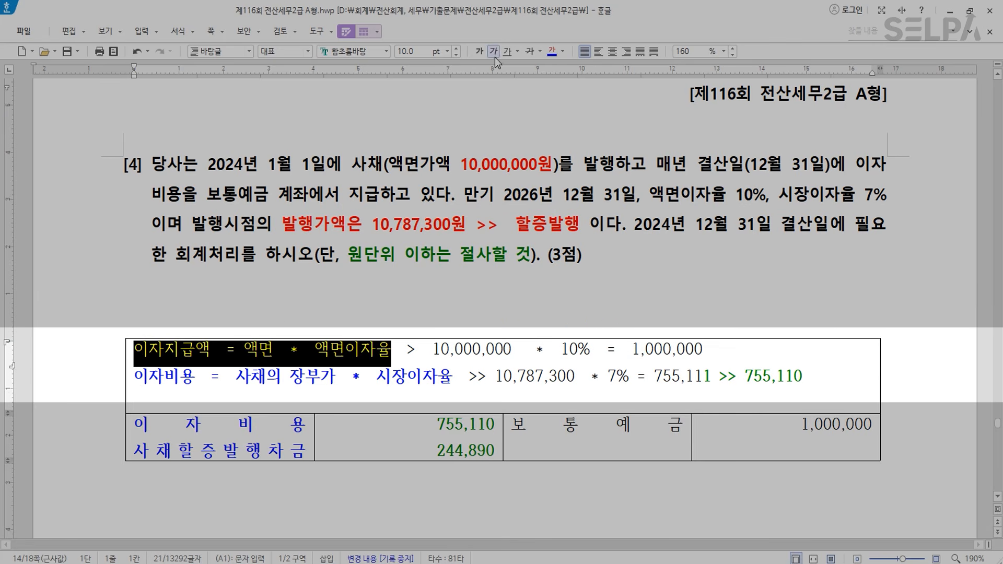
left_click(423, 376)
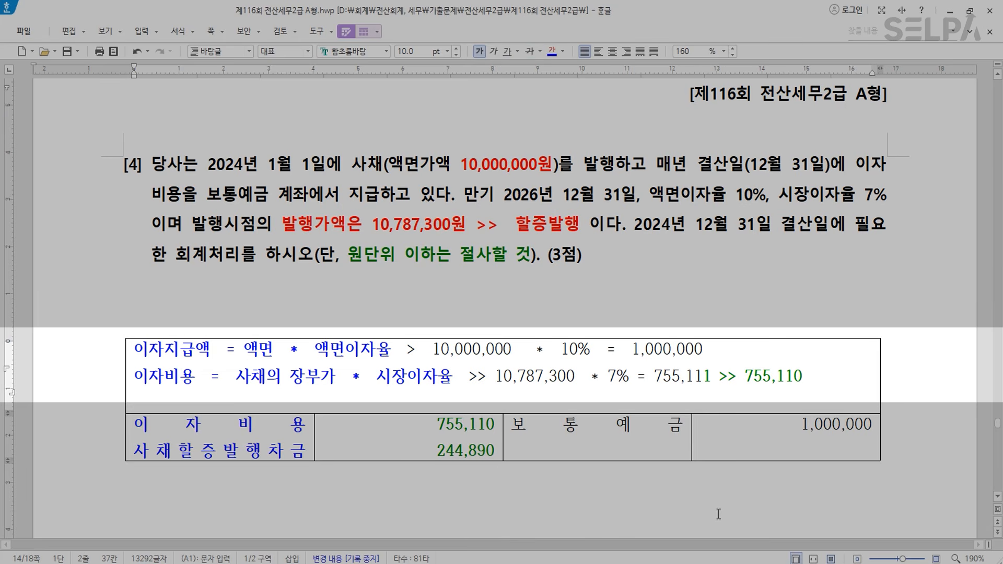
- Debit 0951 이자비용 755,110 on the Dec 31 interest voucher
key("alt+Tab")
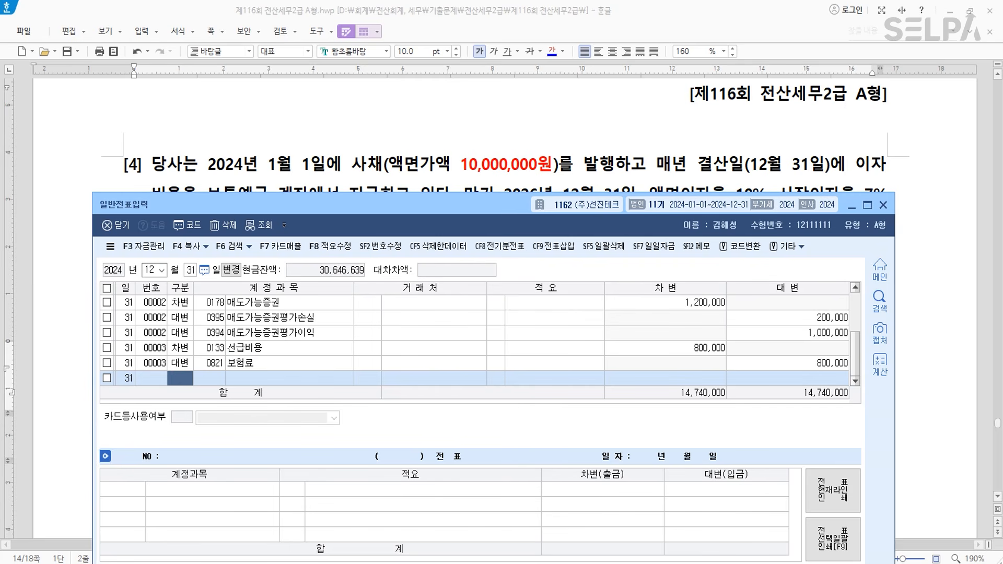
type("3")
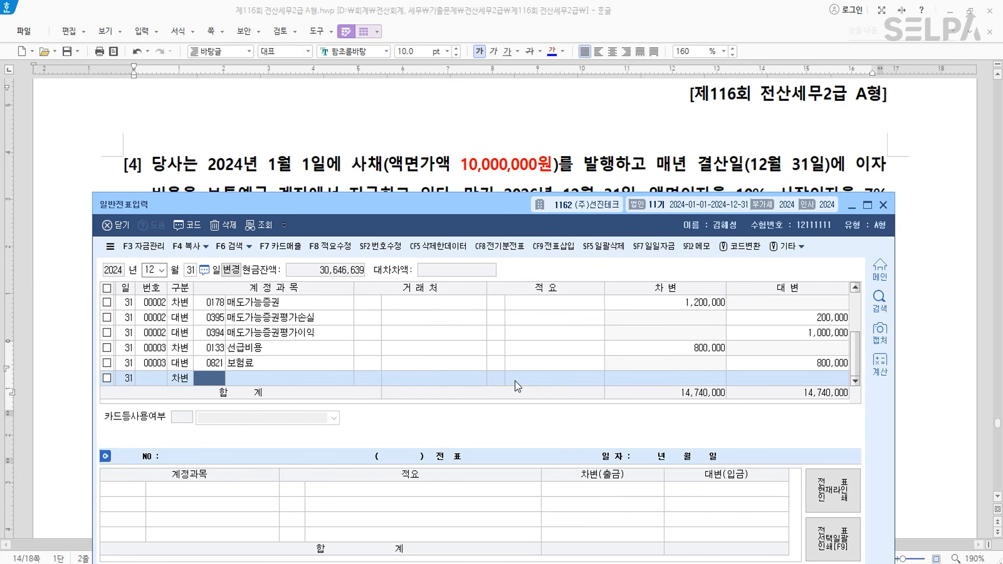
type("951")
key("Return")
key("Return")
key("Return")
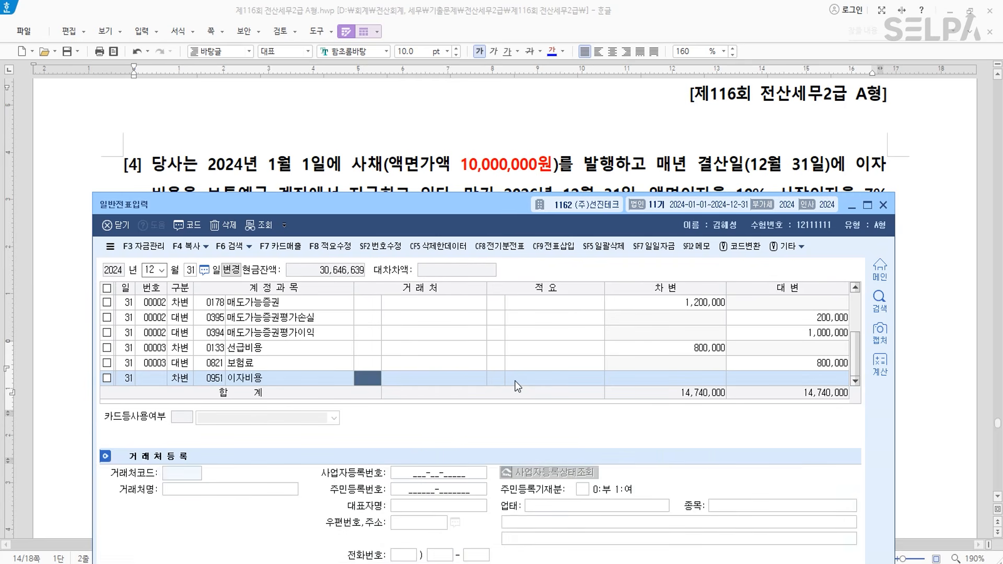
type("755110")
key("Return")
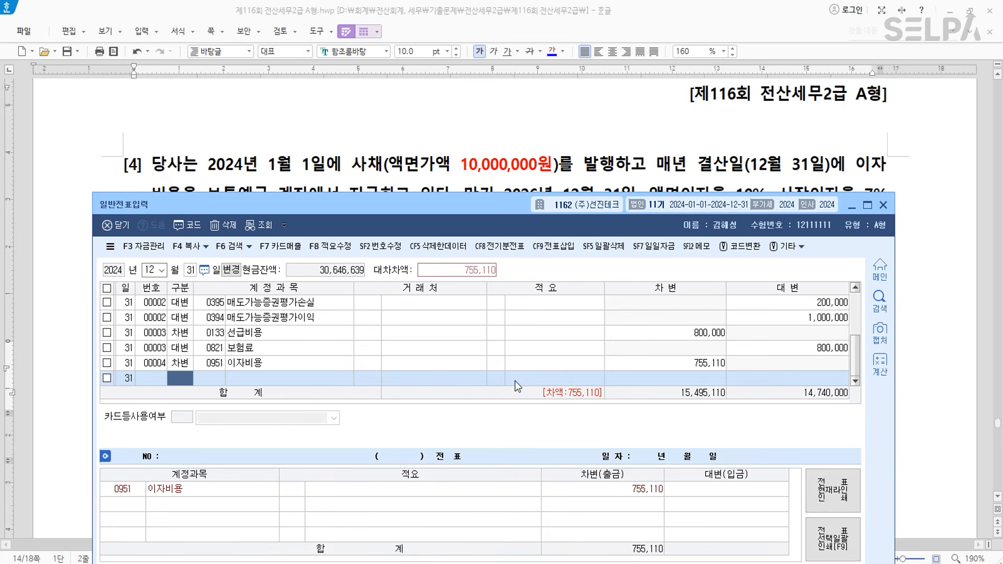
- Credit 보통예금 (103) for 1,000,000
key("Return")
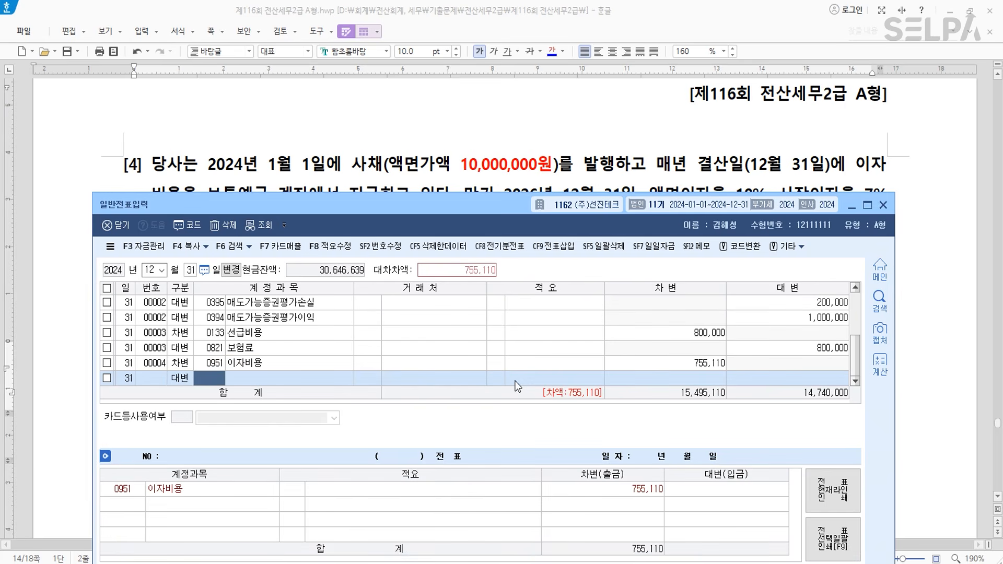
type("103")
key("Return")
key("Return")
key("Return")
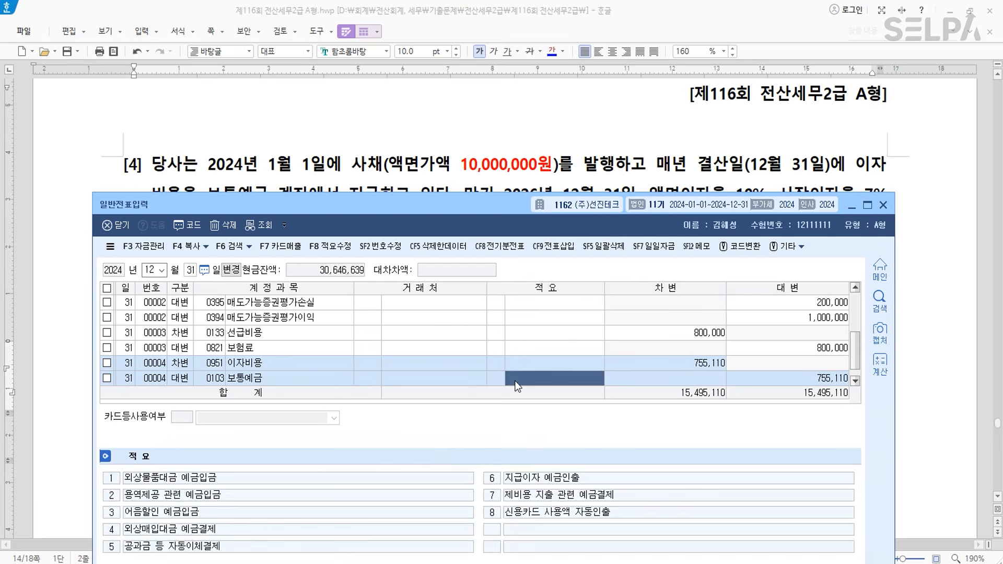
type("1000000")
key("Return")
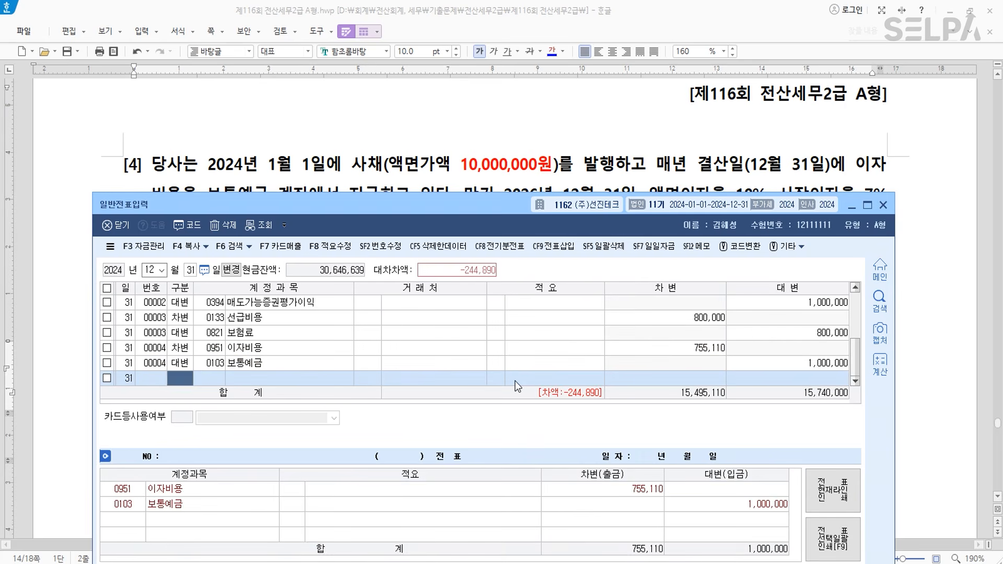
- Add a debit line for 0313 사채할증발행차금 of 244,890 to balance the voucher
type("3")
key("Return")
type("사채할")
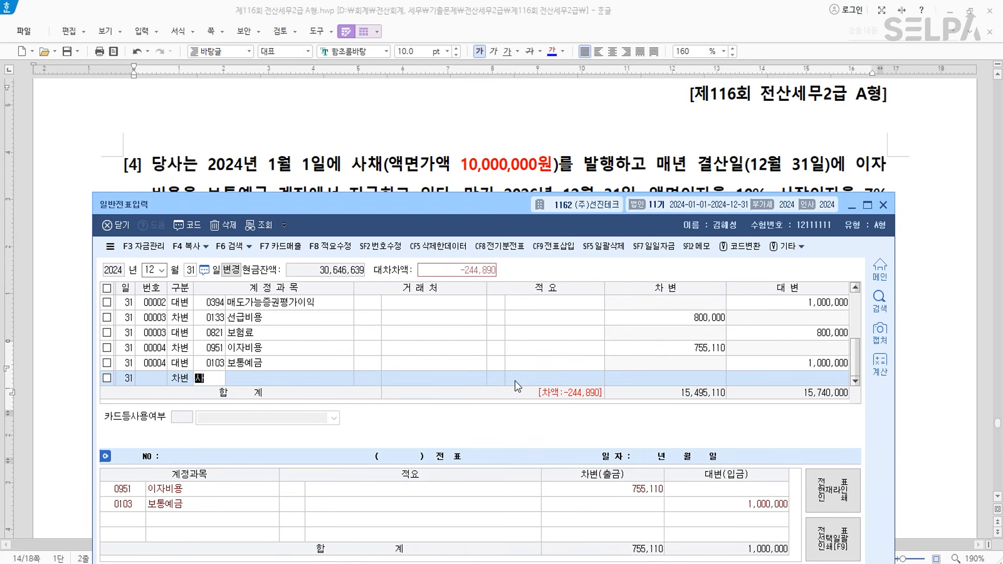
key("Return")
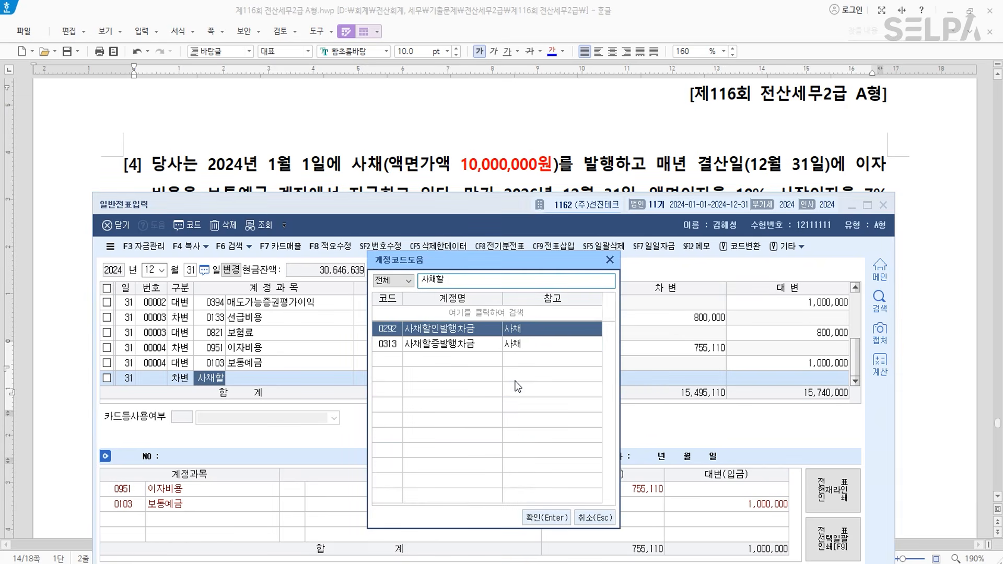
key("Down")
key("Return")
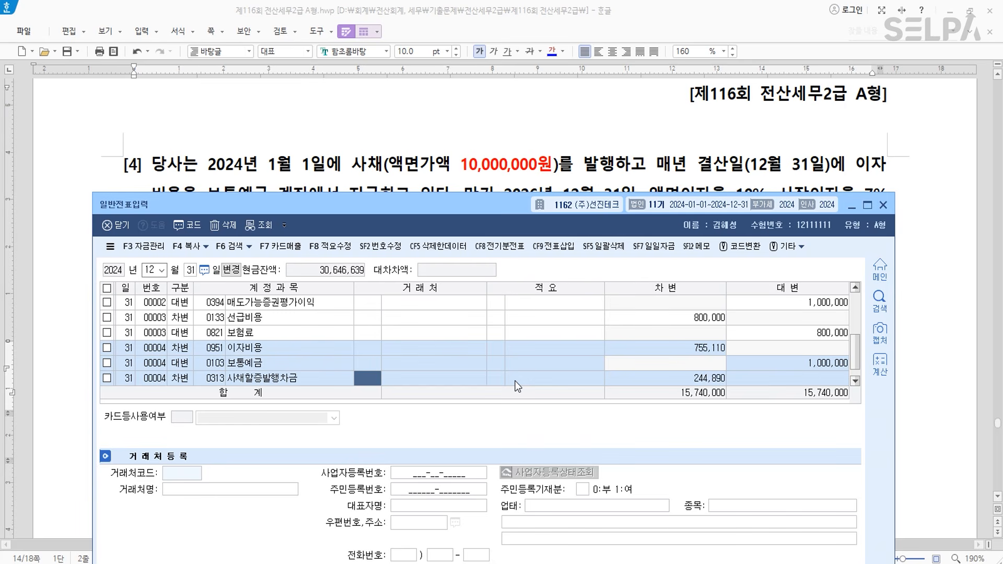
key("Return")
key("Return")
key("Return")
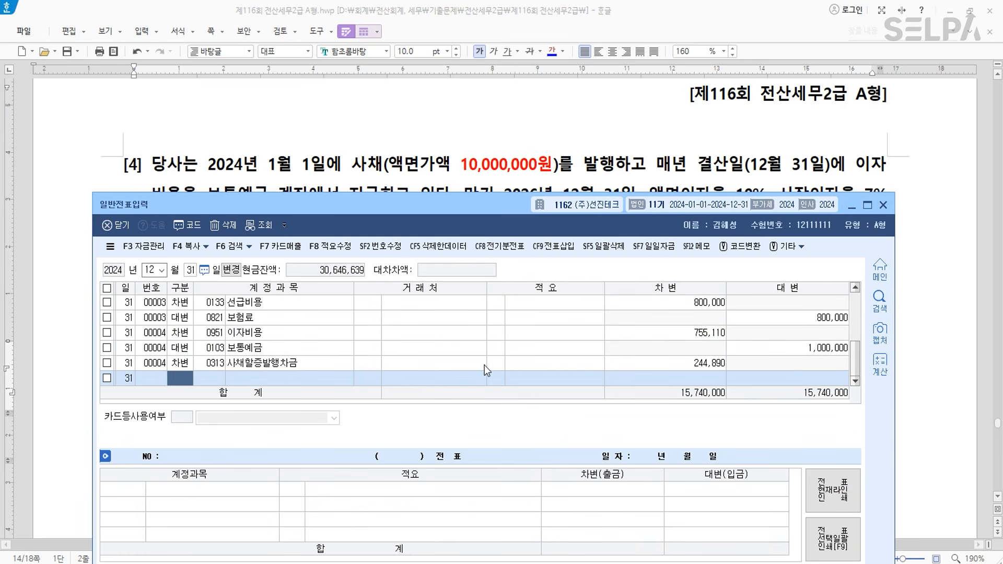
key("alt+Tab")
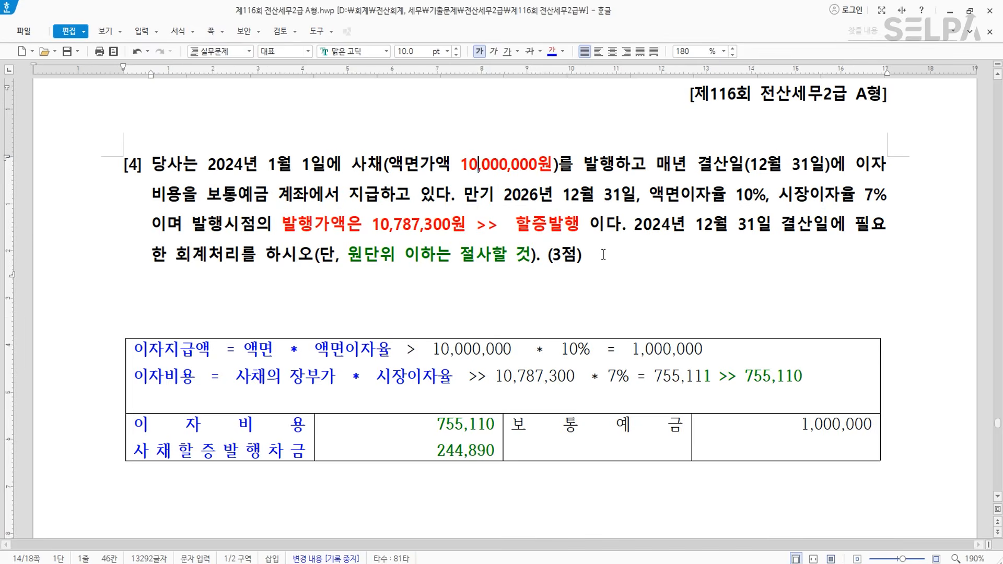
- Make the phrase 감가상각과 관련된 회계처 blue and the 감가상각비 column blue and bold
scroll(603, 255, "down", 10)
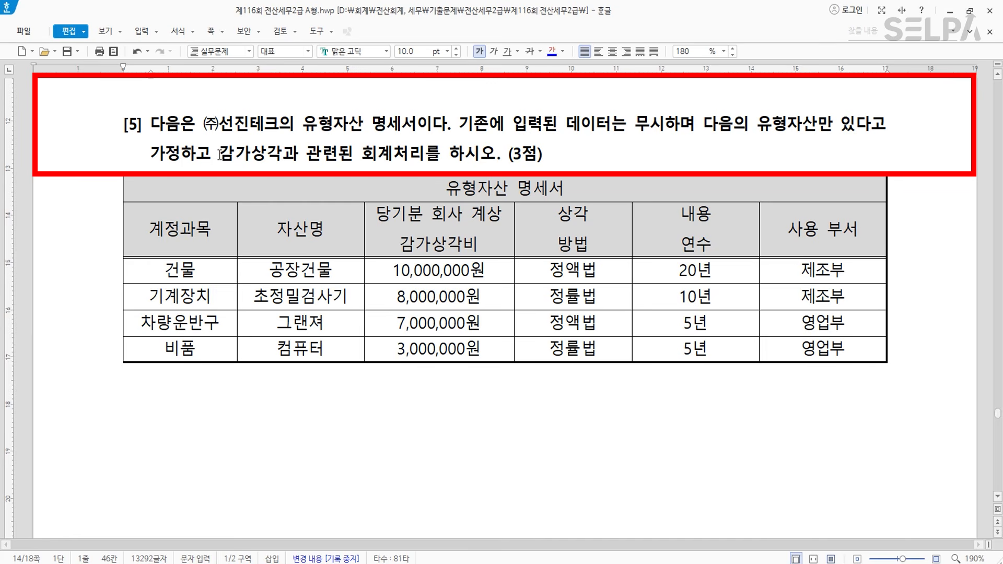
left_click_drag(220, 154, 409, 154)
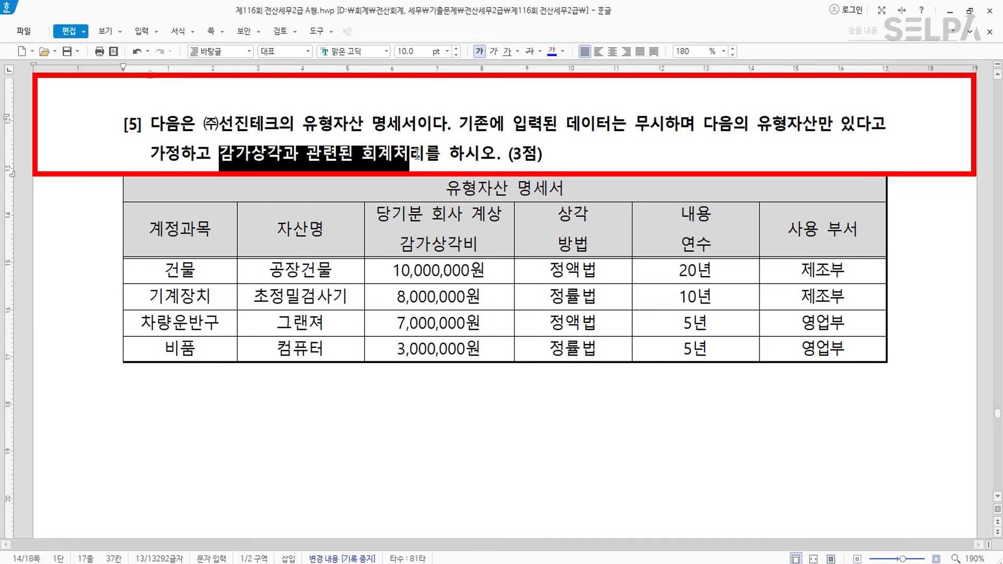
left_click(551, 52)
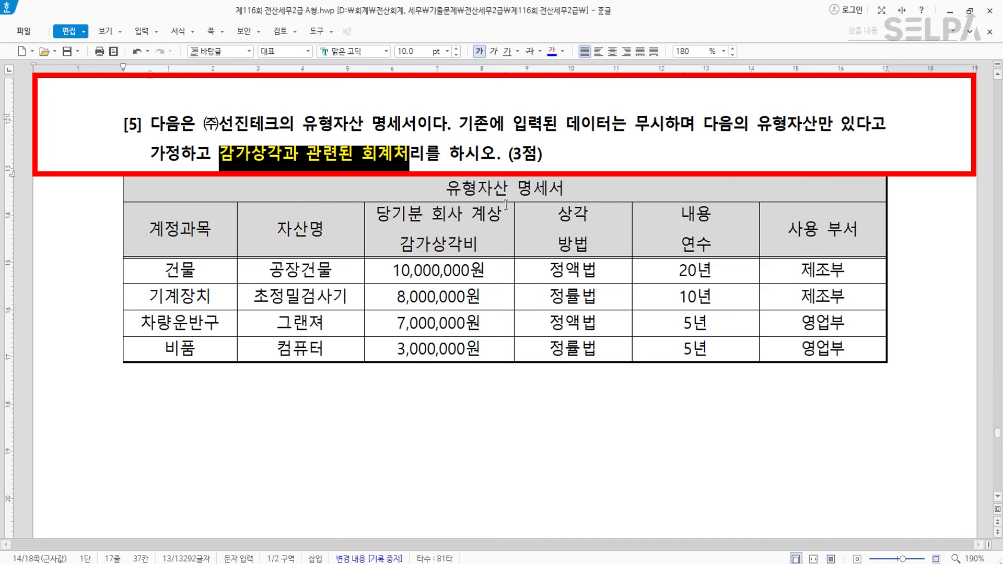
left_click(455, 242)
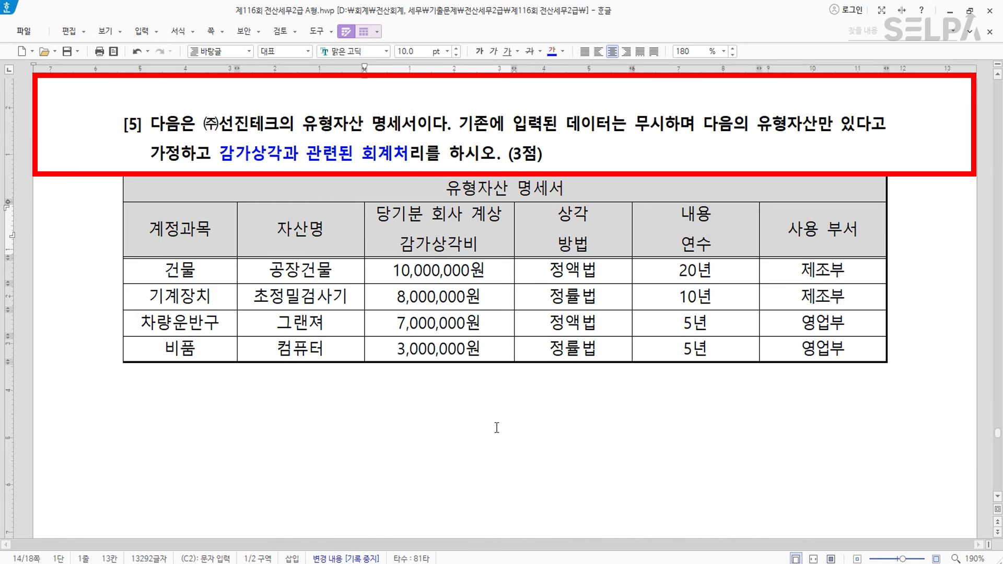
left_click_drag(454, 235, 454, 342)
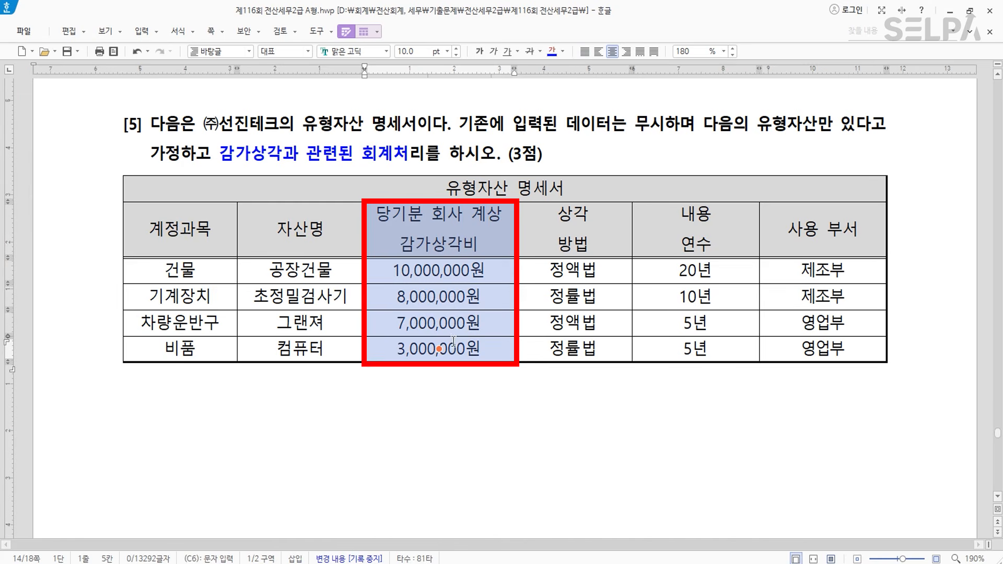
left_click(553, 52)
left_click(483, 51)
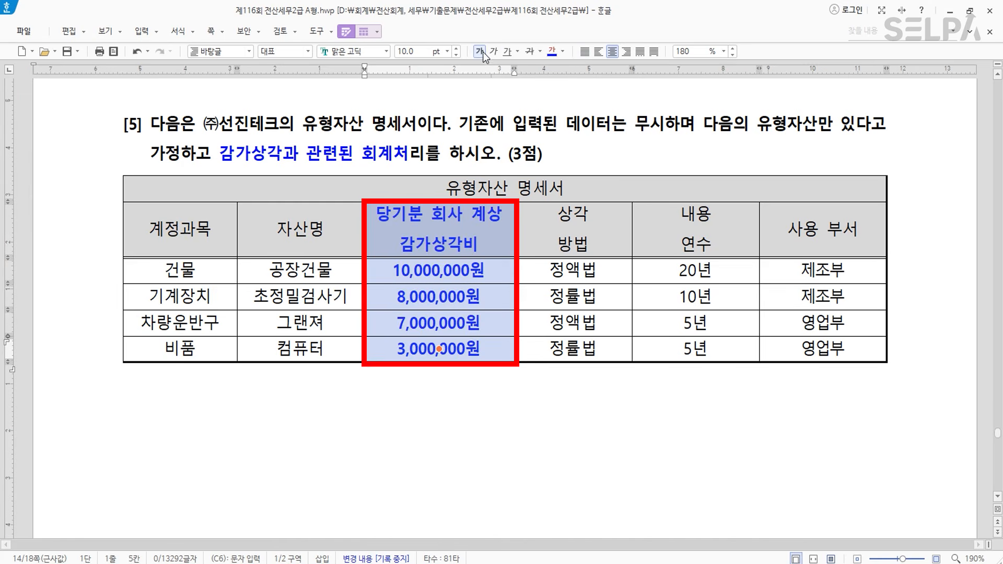
left_click(451, 401)
- Colour the two 제조부 cells red and the two 영업부 cells green
left_click_drag(826, 270, 818, 298)
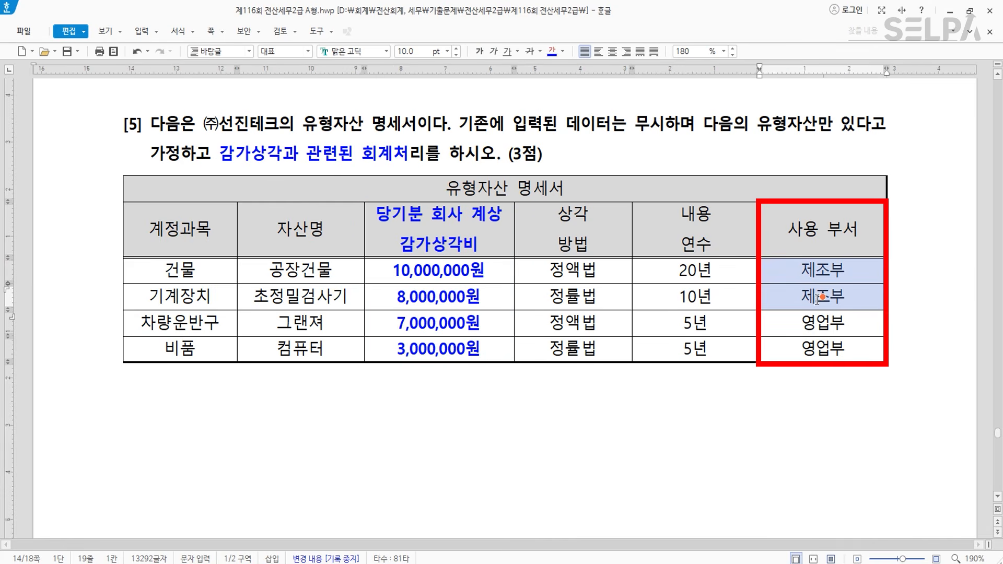
left_click(563, 51)
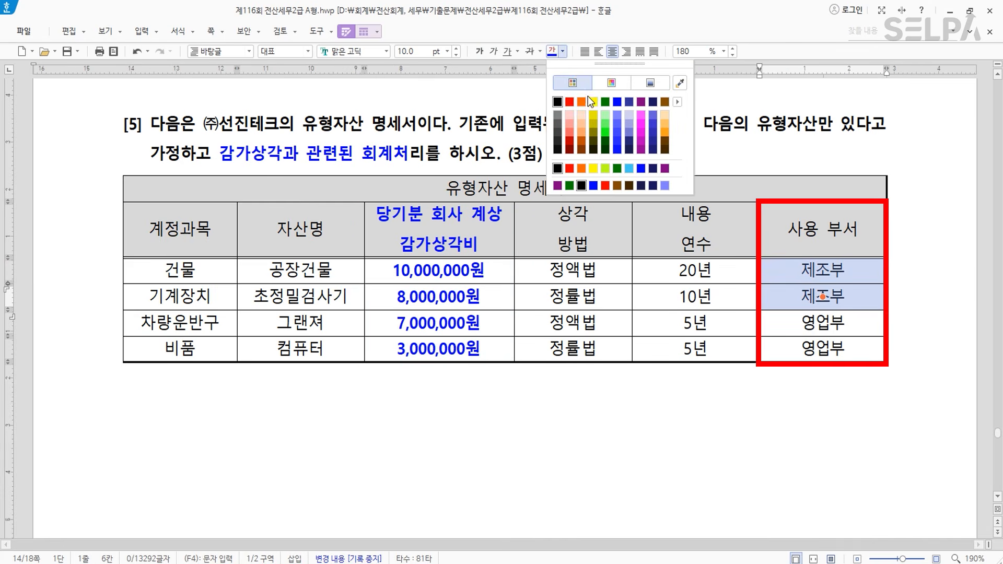
left_click(573, 103)
left_click_drag(841, 320, 843, 349)
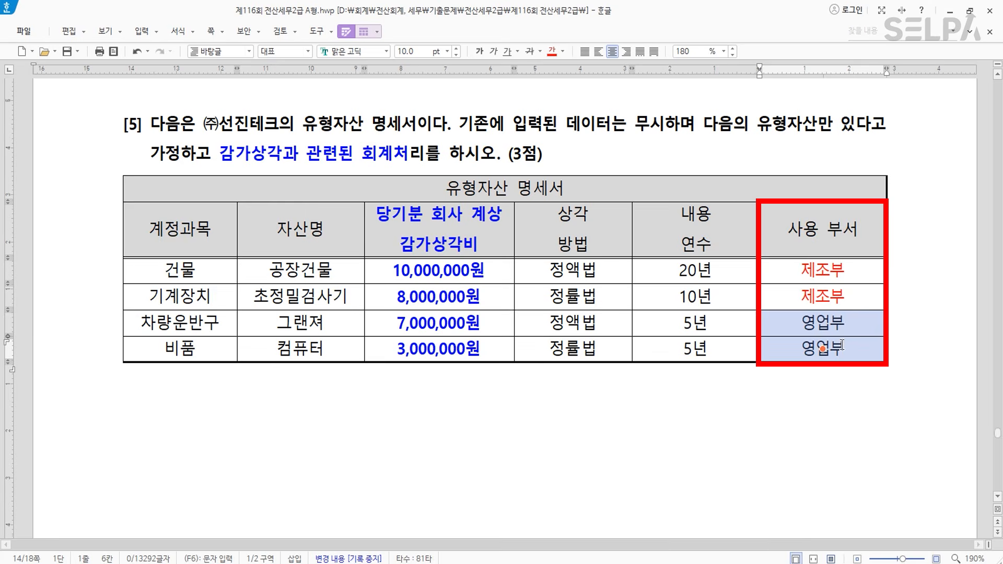
left_click(563, 51)
left_click(607, 101)
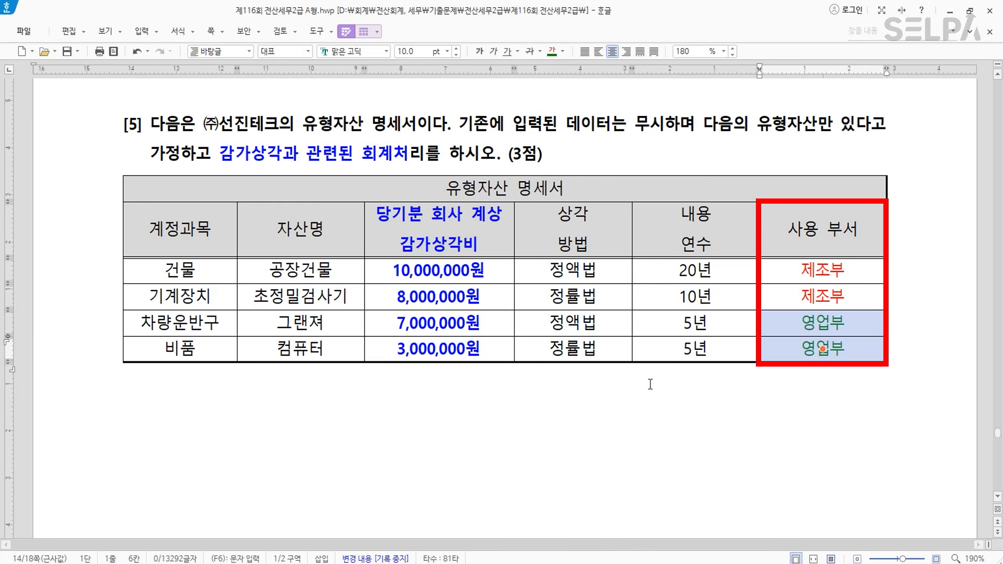
left_click(650, 370)
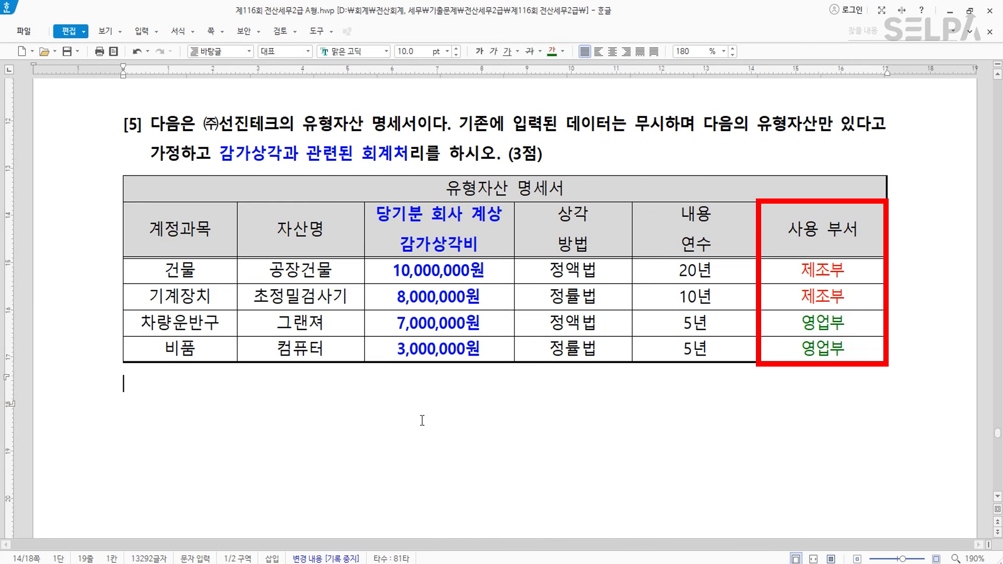
scroll(472, 416, "down", 3)
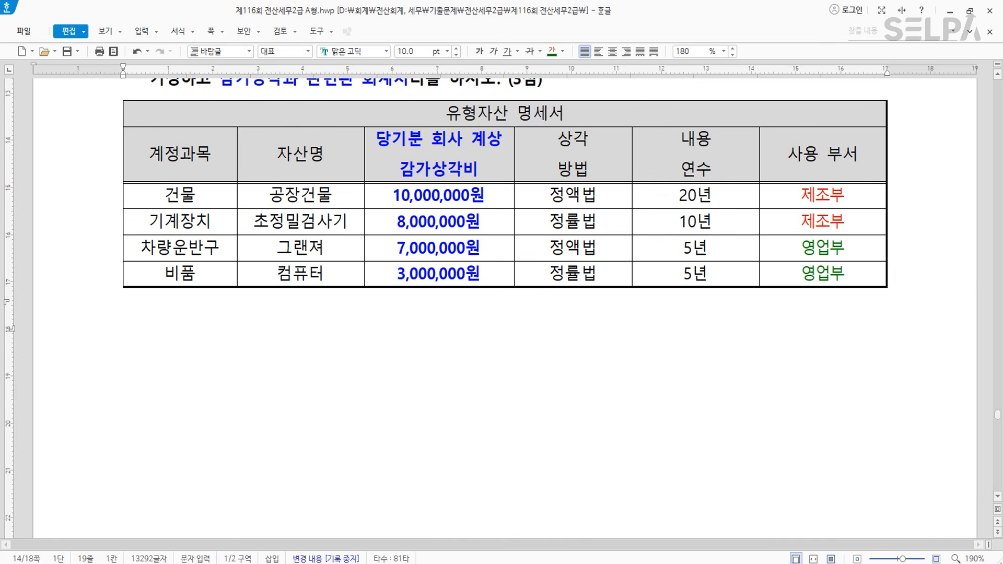
left_click(554, 563)
key("ctrl+Return")
- Open 결산자료입력 (ㄱㅅ) and locate the 0518 일반감가상각비 row under manufacturing expenses
type("ㄱㅅ")
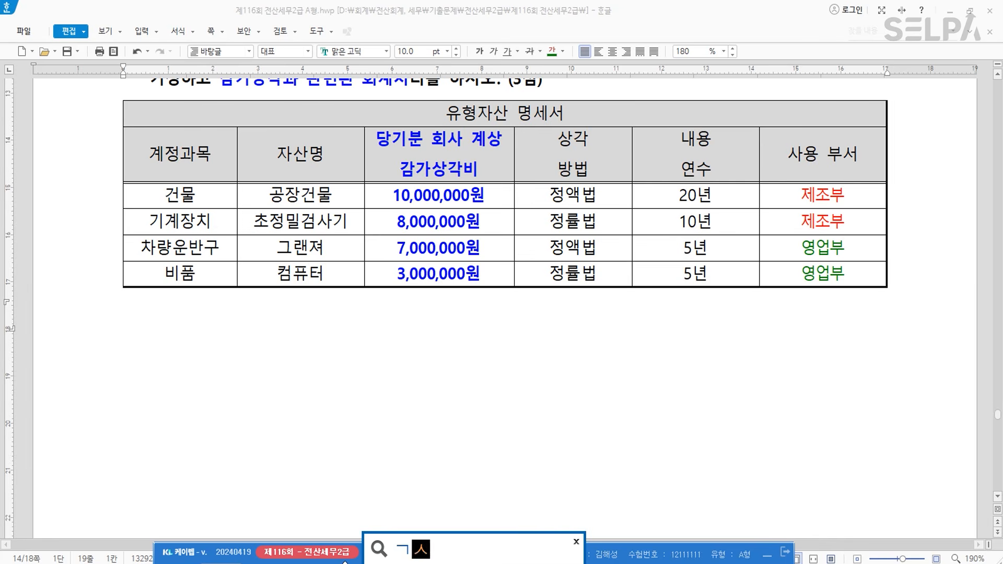
key("Return")
key("Return")
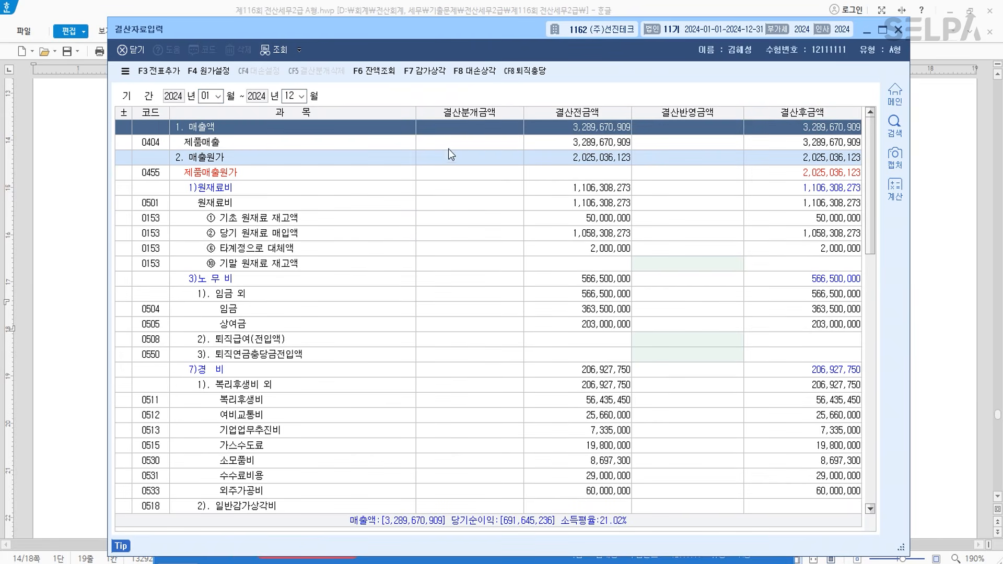
left_click(248, 372)
scroll(328, 412, "down", 1)
left_click(308, 460)
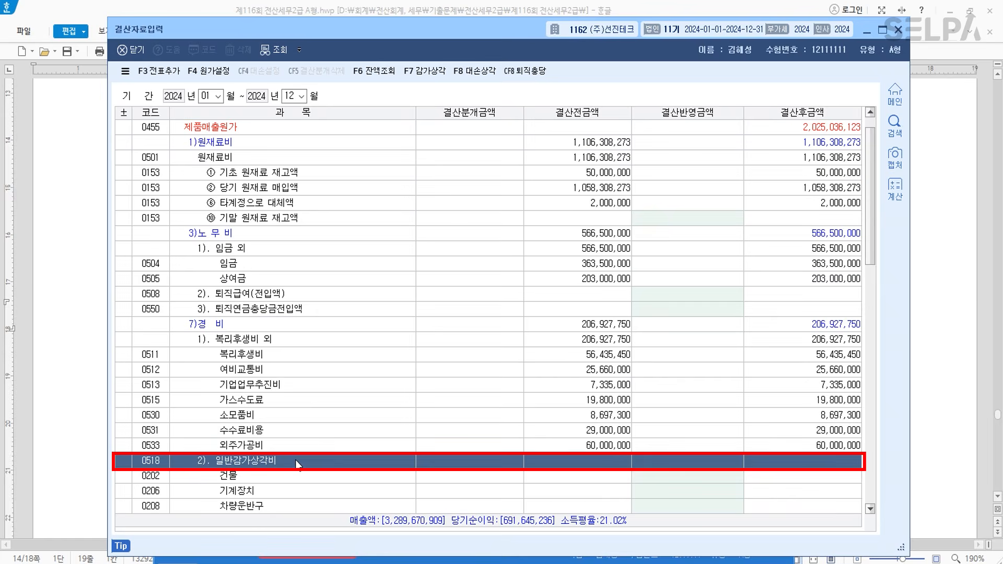
scroll(448, 377, "down", 7)
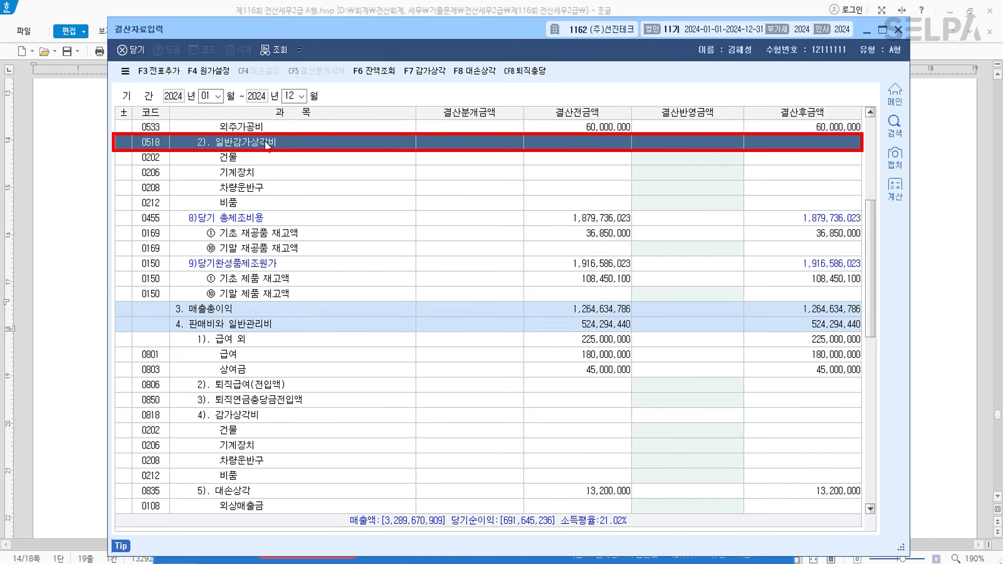
left_click(261, 417)
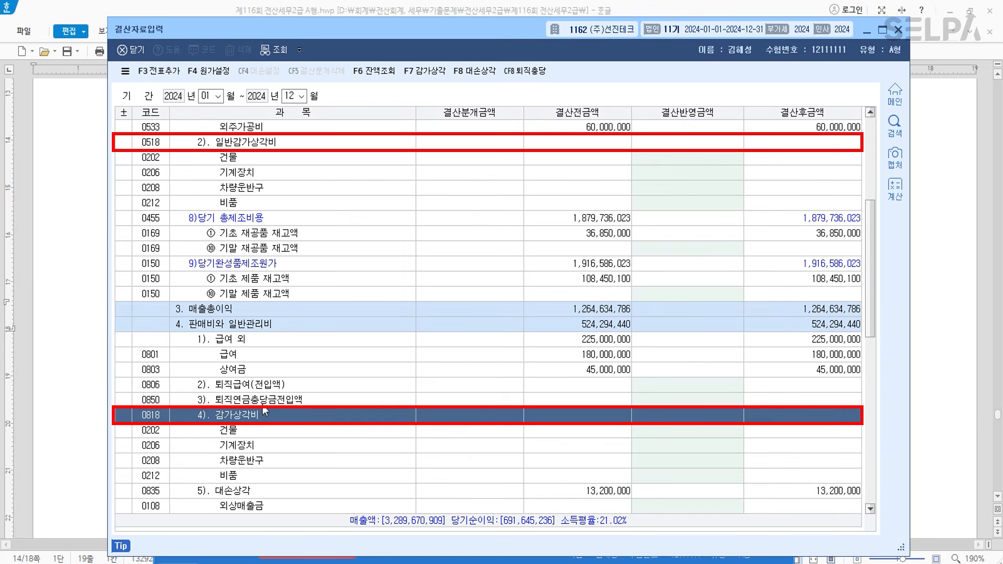
left_click(257, 142)
left_click_drag(397, 30, 411, 258)
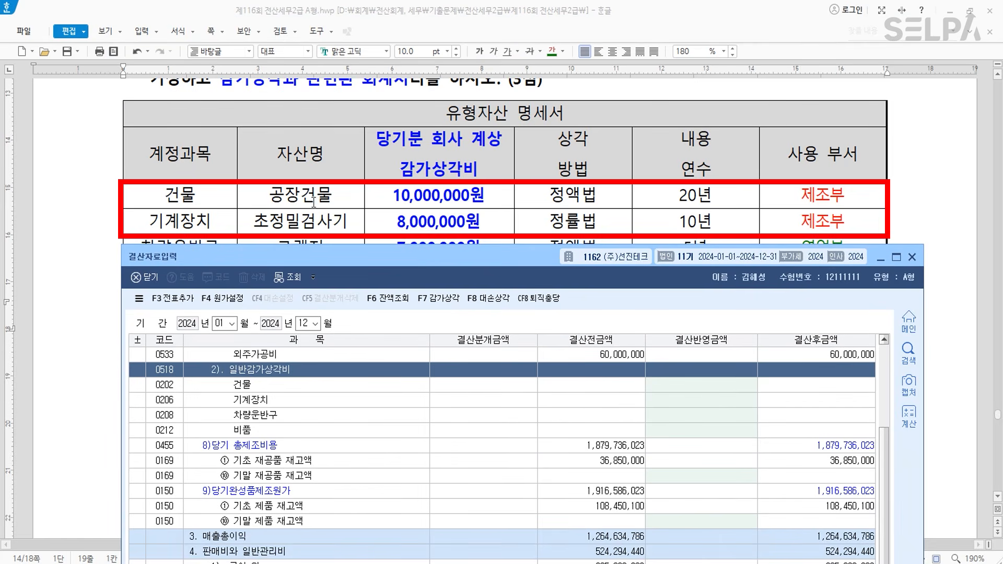
- Enter 10,000,000 depreciation for 건물 and 8,000,000 for 기계장치
left_click(291, 387)
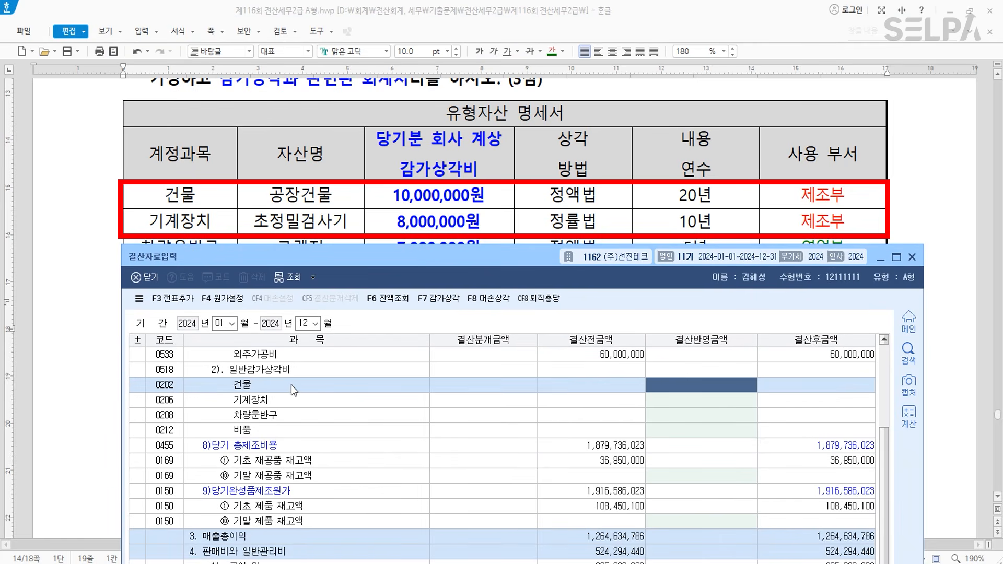
type("10000000")
key("Return")
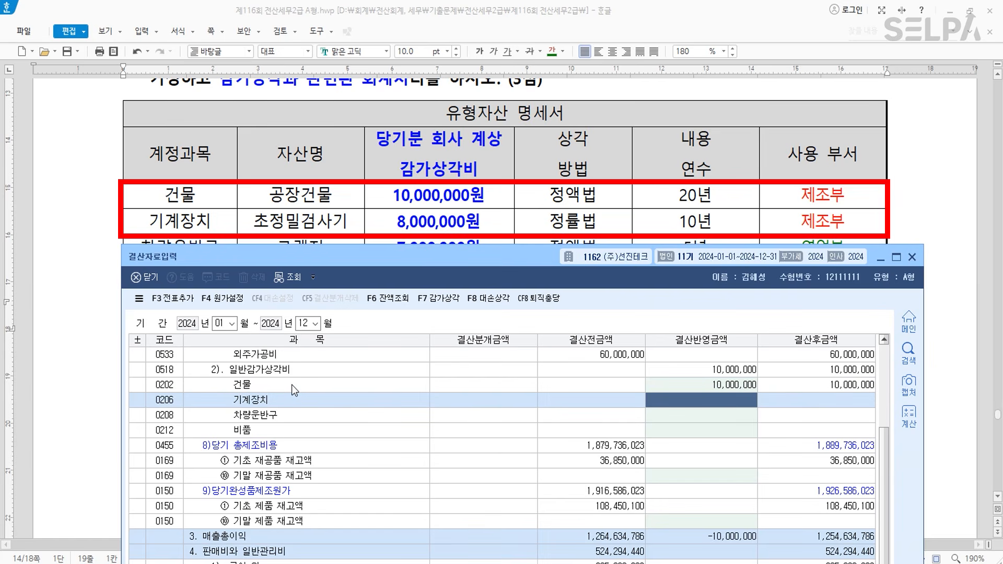
type("8000000")
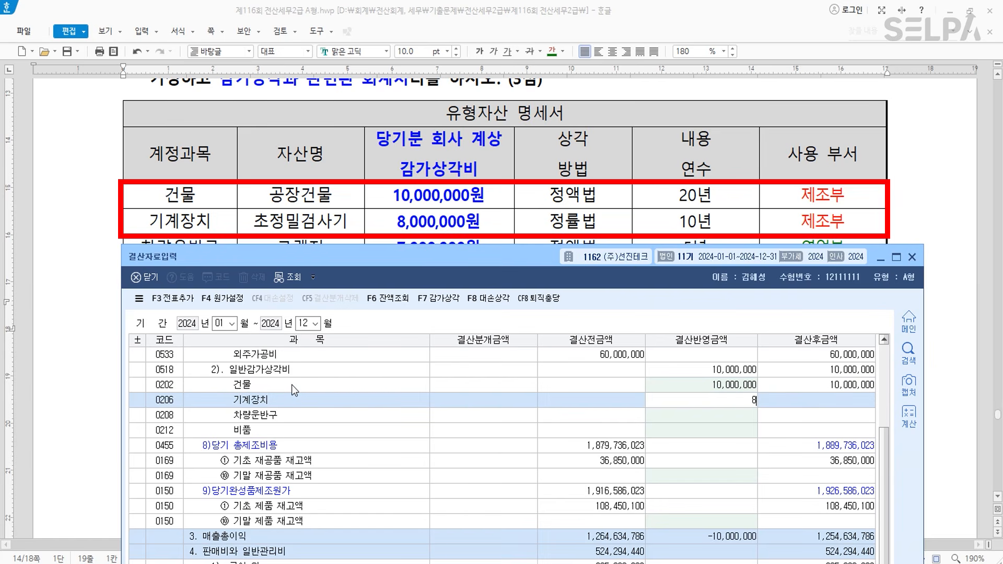
key("Return")
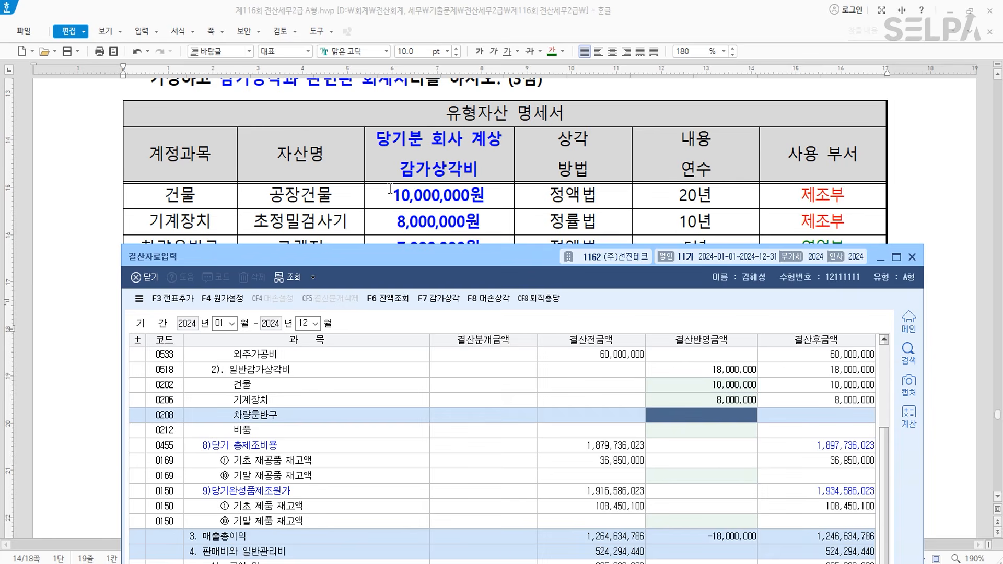
- Enter 7,000,000 차량운반구 and 3,000,000 비품 depreciation in the 감가상각비 group
scroll(389, 193, "down", 3)
scroll(391, 190, "up", 2)
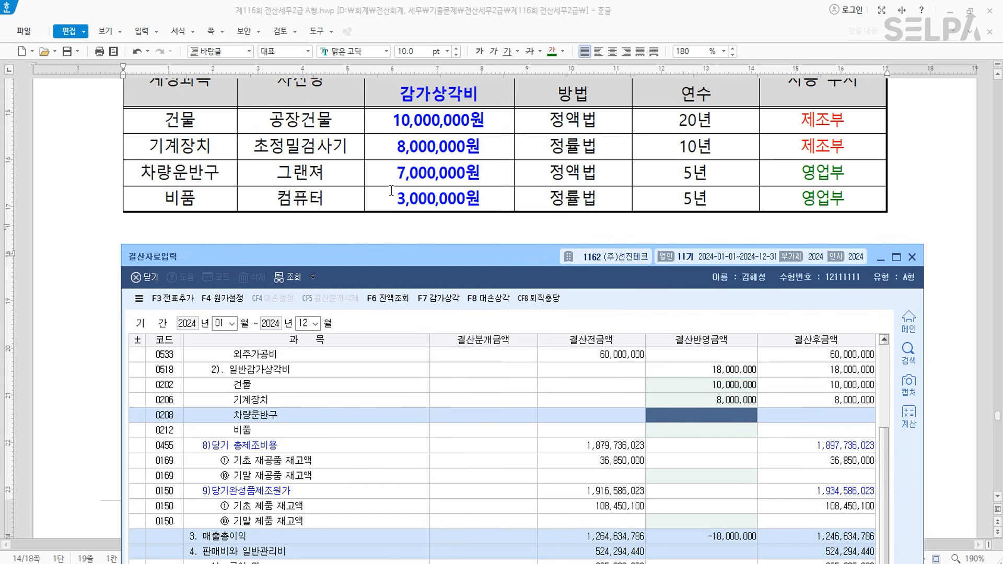
scroll(278, 490, "down", 5)
scroll(280, 490, "down", 1)
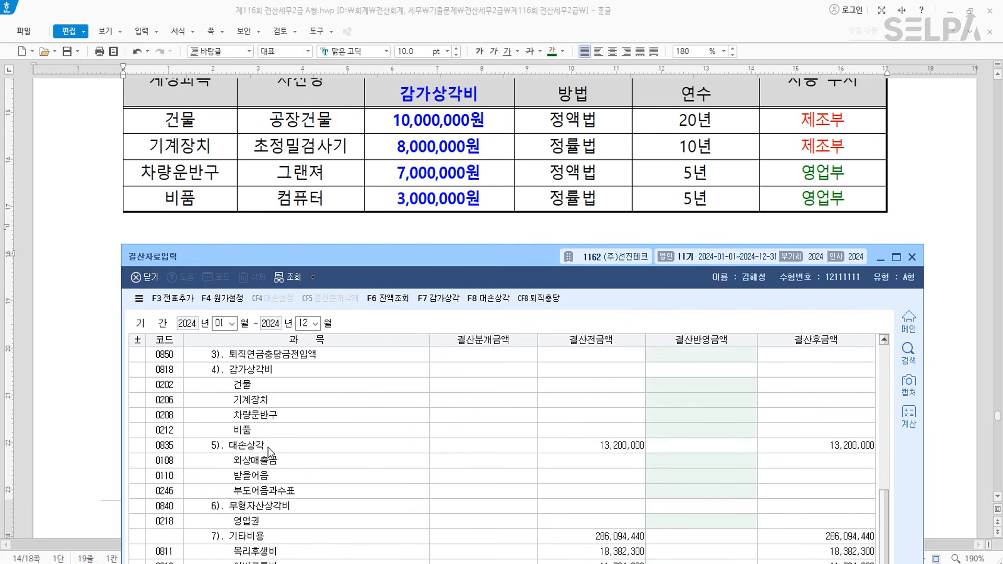
left_click(269, 375)
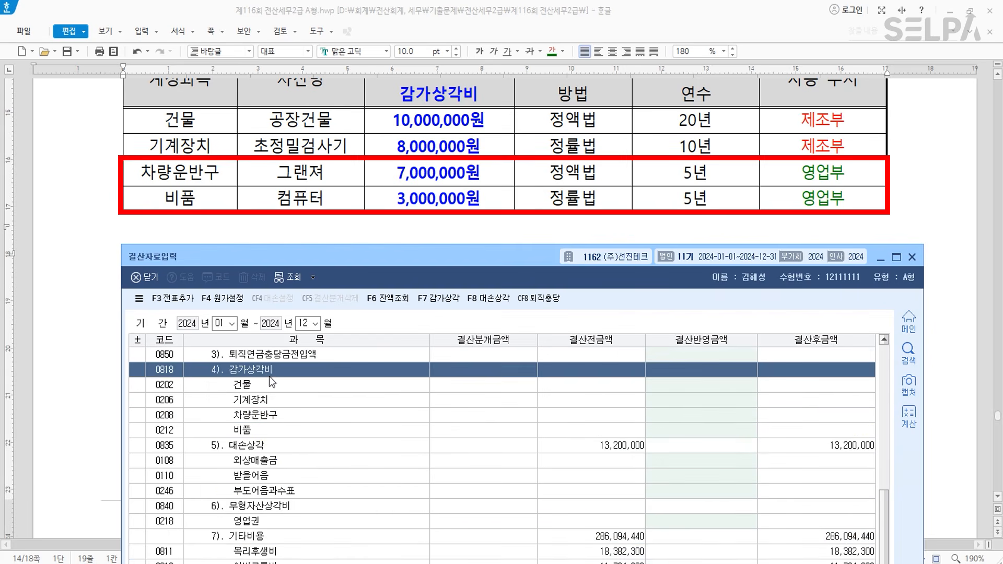
left_click(275, 415)
type("7000000")
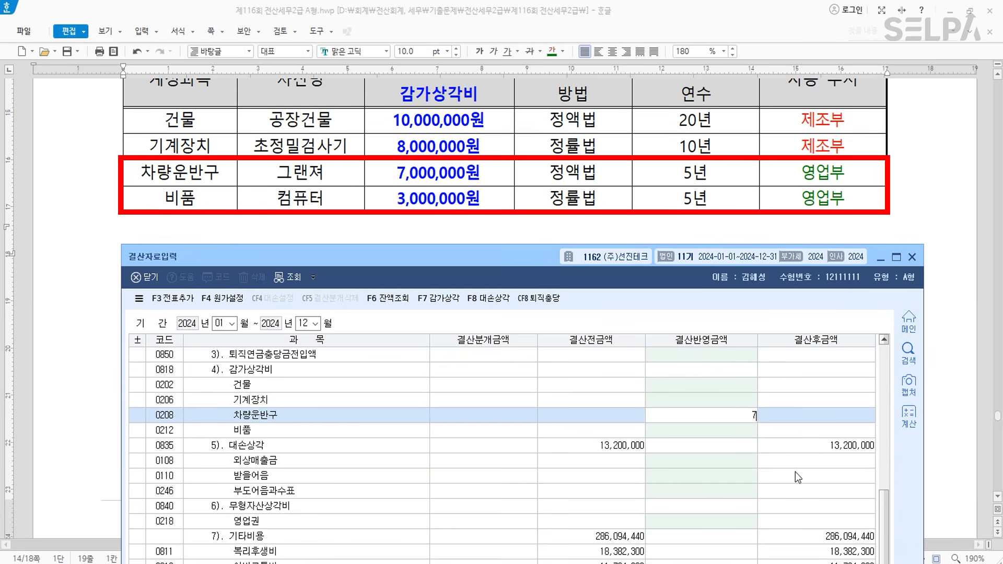
key("Return")
type("3000000")
key("Return")
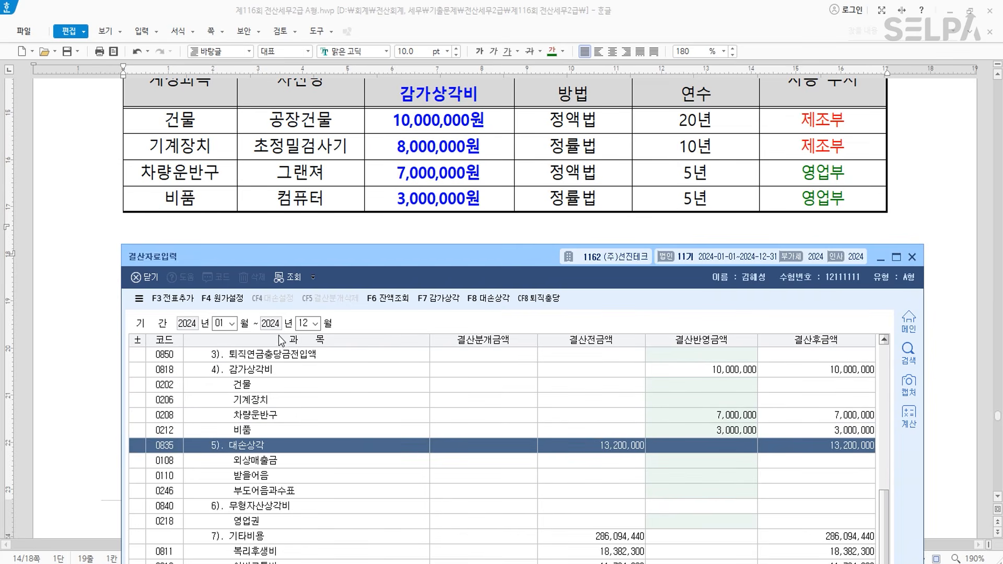
- Add the closing entries to the general journal, confirm, and close 결산자료입력
left_click(177, 304)
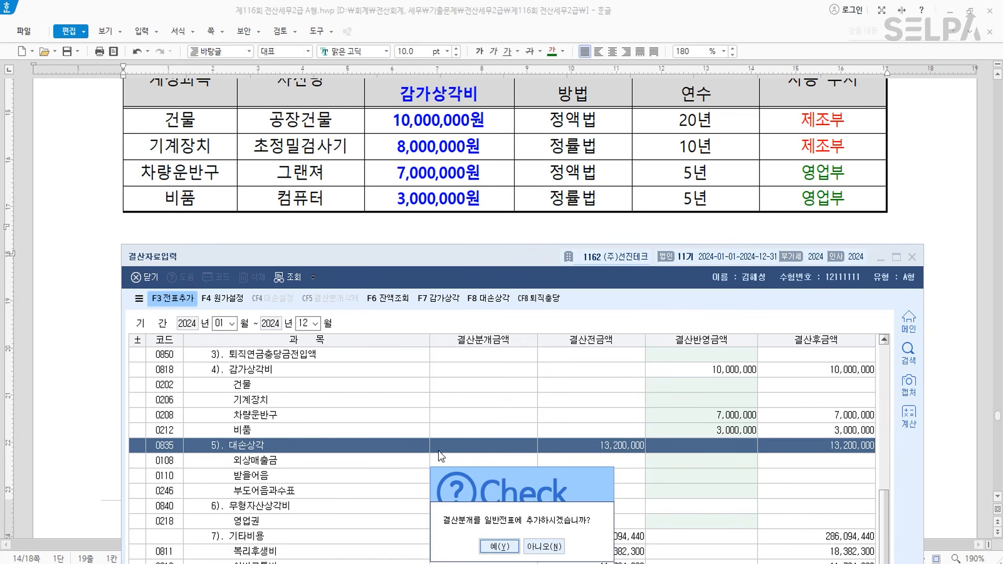
left_click(503, 548)
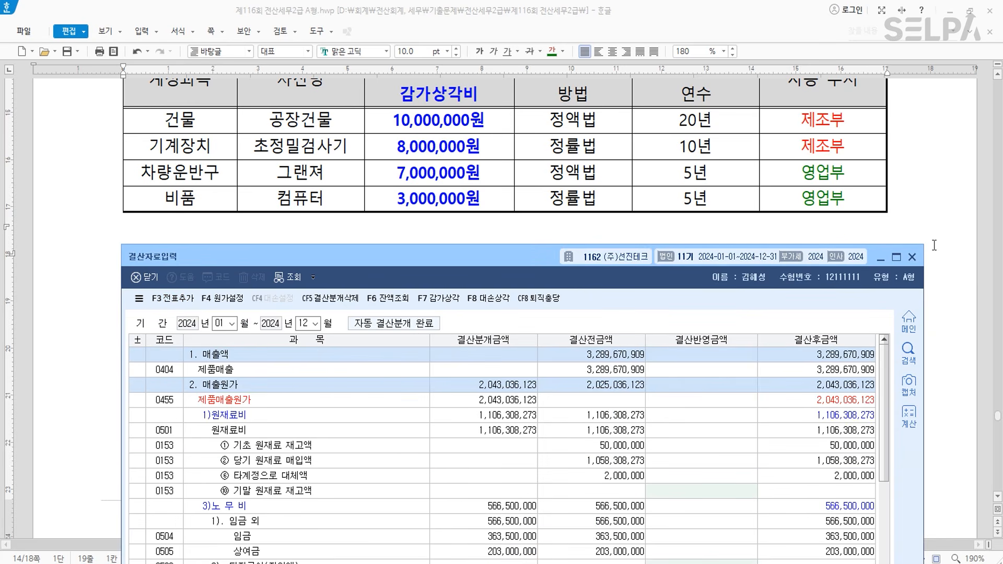
key("ctrl")
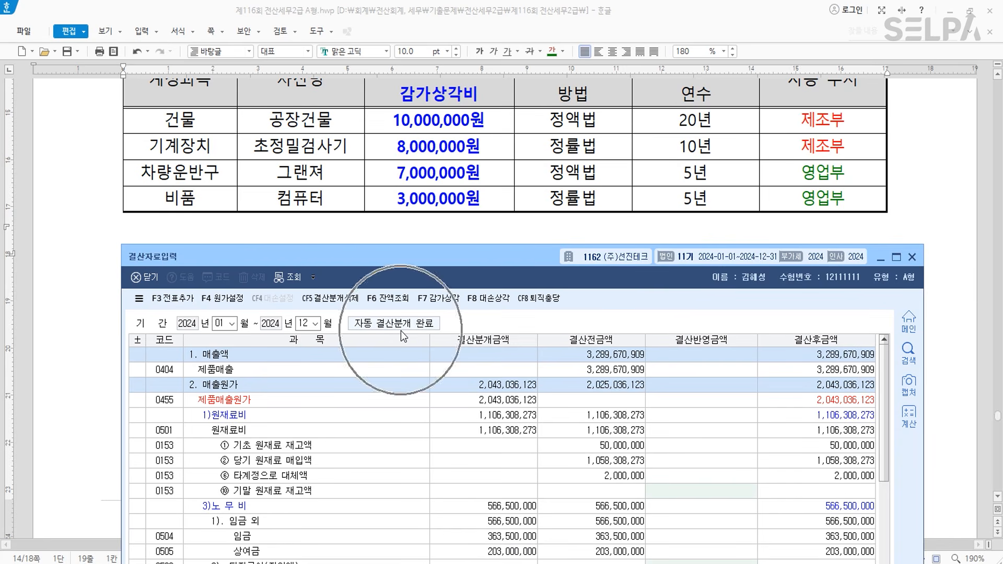
left_click(912, 257)
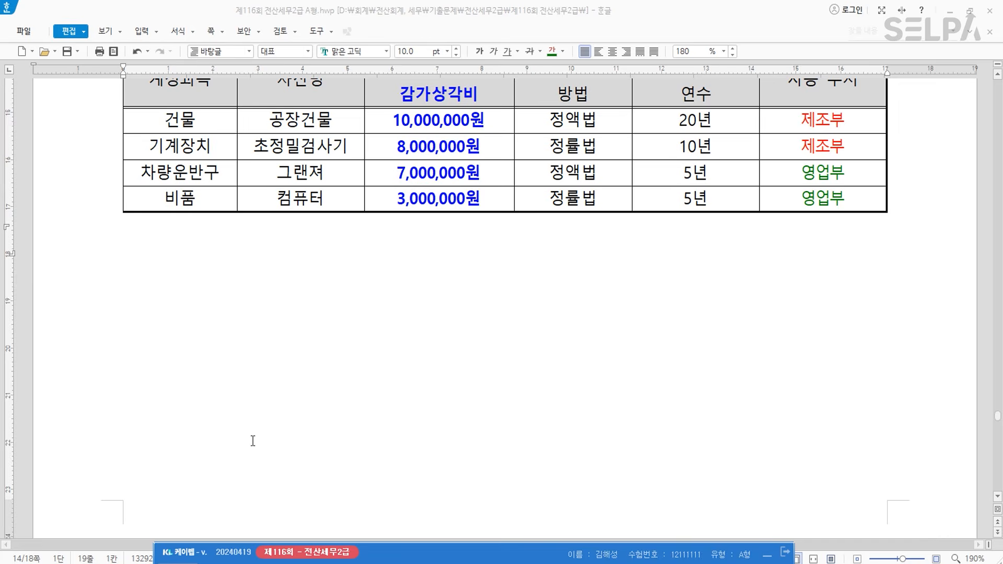
- Colour the production-worker phrase, [사원등록], [기본사항] and 9월분 급여자료를 입력 green
scroll(418, 374, "down", 10)
scroll(470, 342, "down", 4)
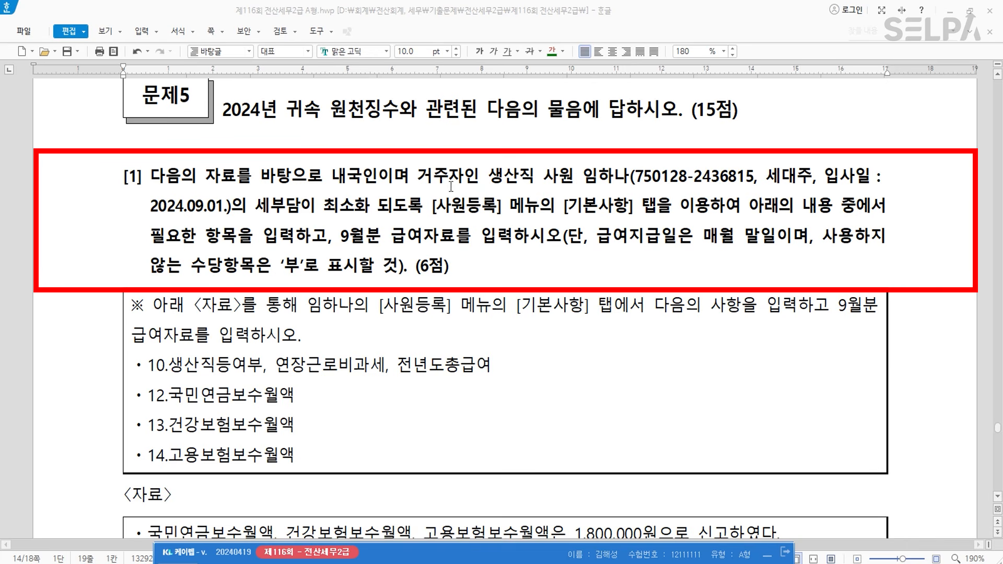
left_click_drag(489, 176, 628, 177)
left_click(557, 53)
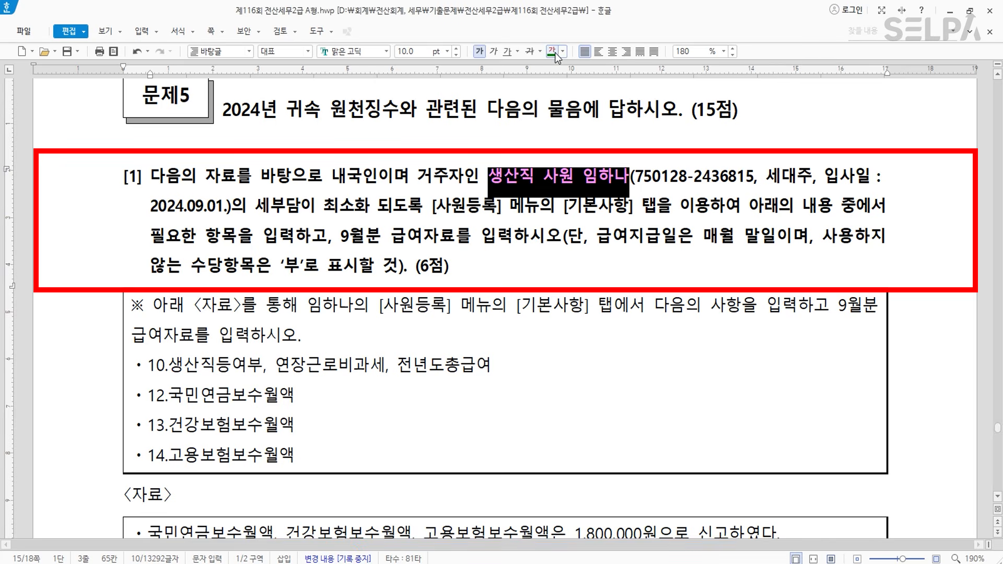
left_click(599, 220)
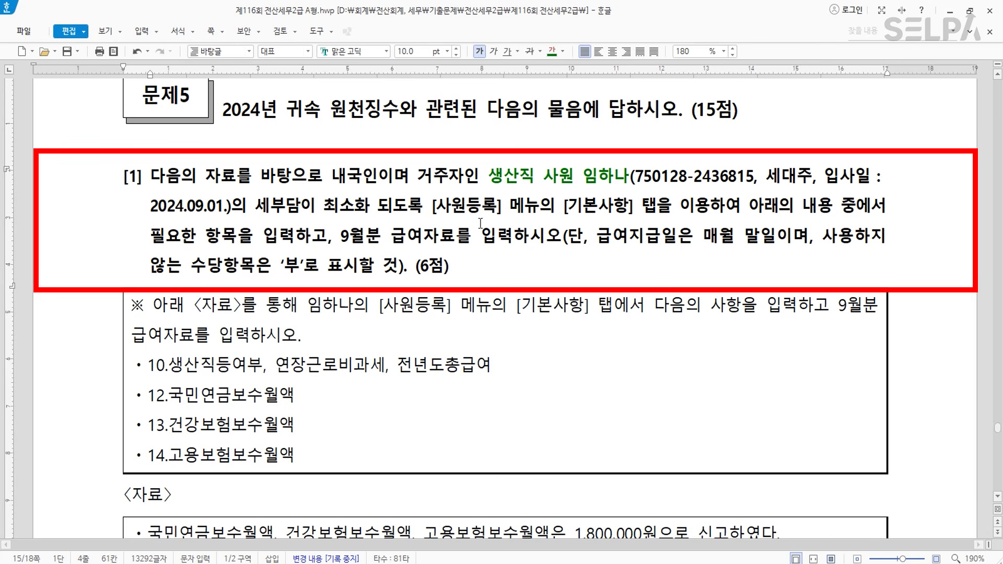
left_click_drag(430, 209, 501, 209)
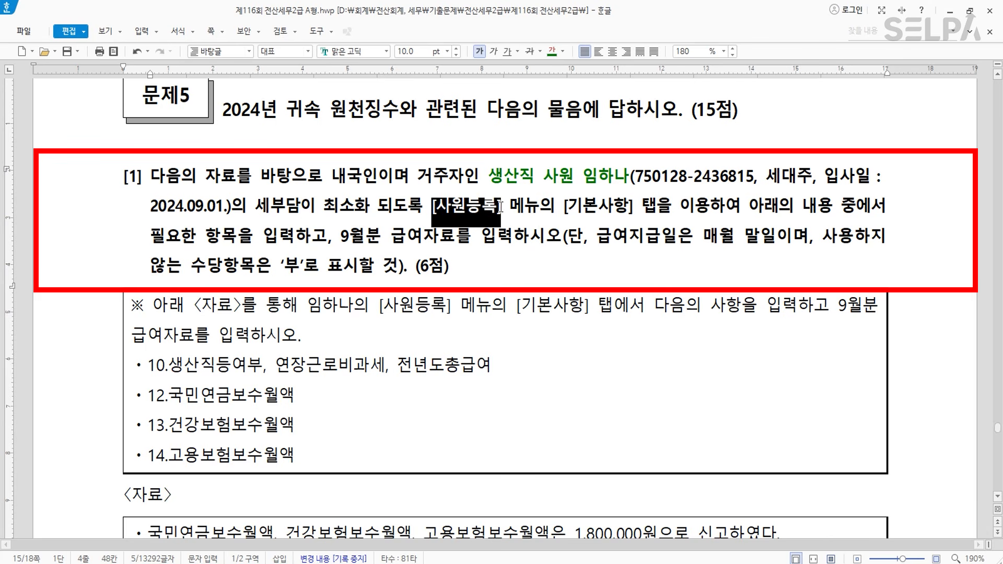
left_click(551, 51)
left_click_drag(563, 209, 633, 204)
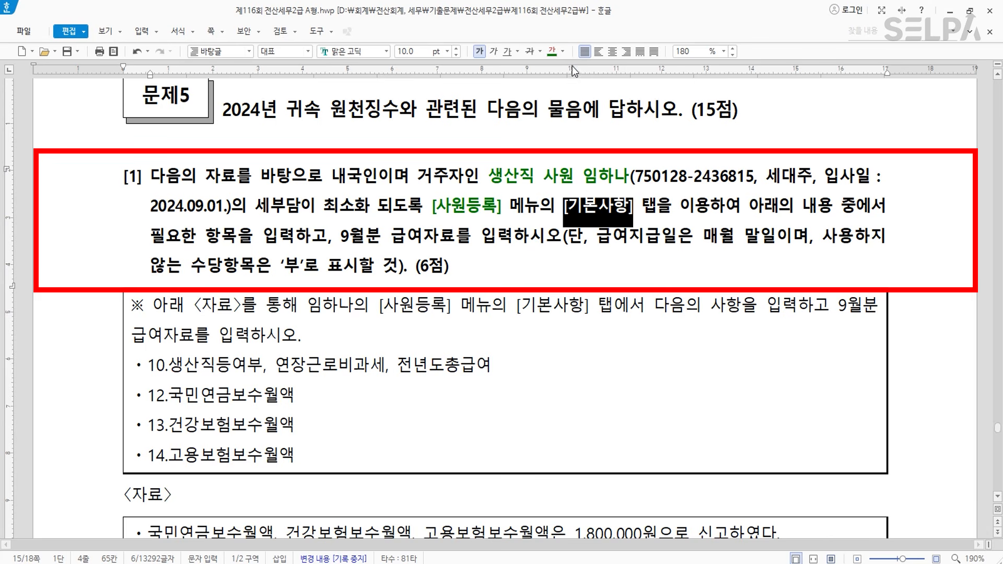
left_click(552, 51)
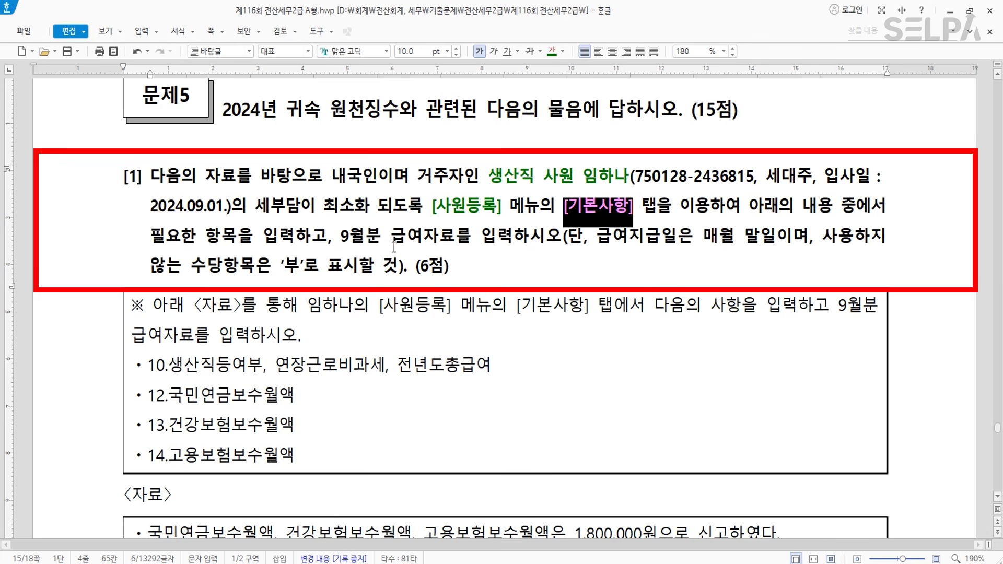
left_click_drag(340, 237, 511, 251)
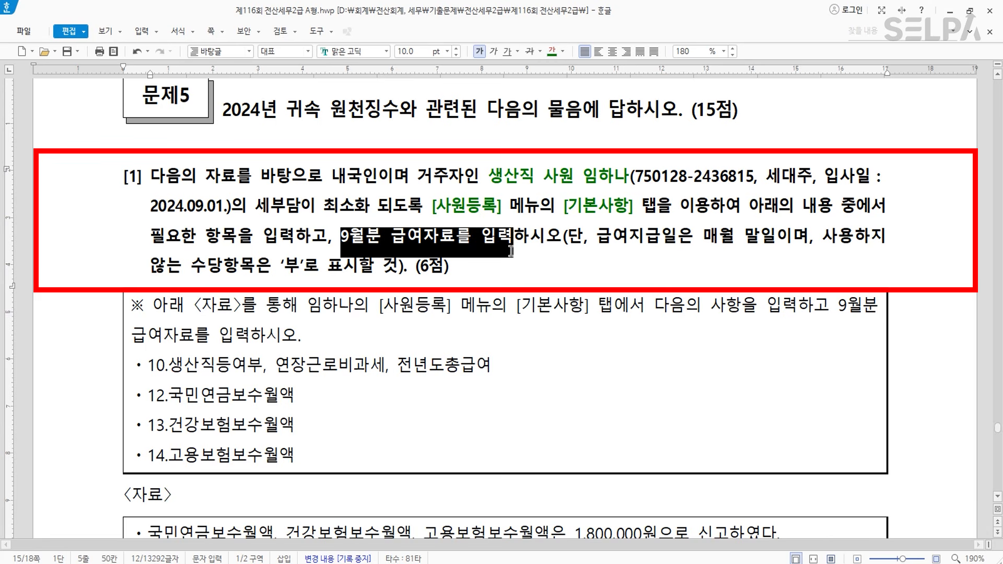
left_click(551, 51)
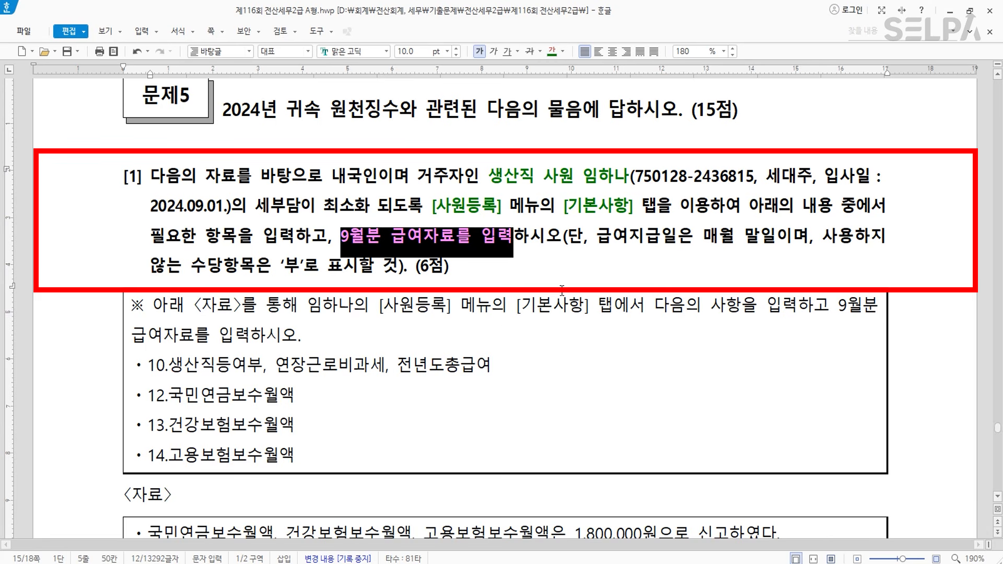
left_click(516, 319)
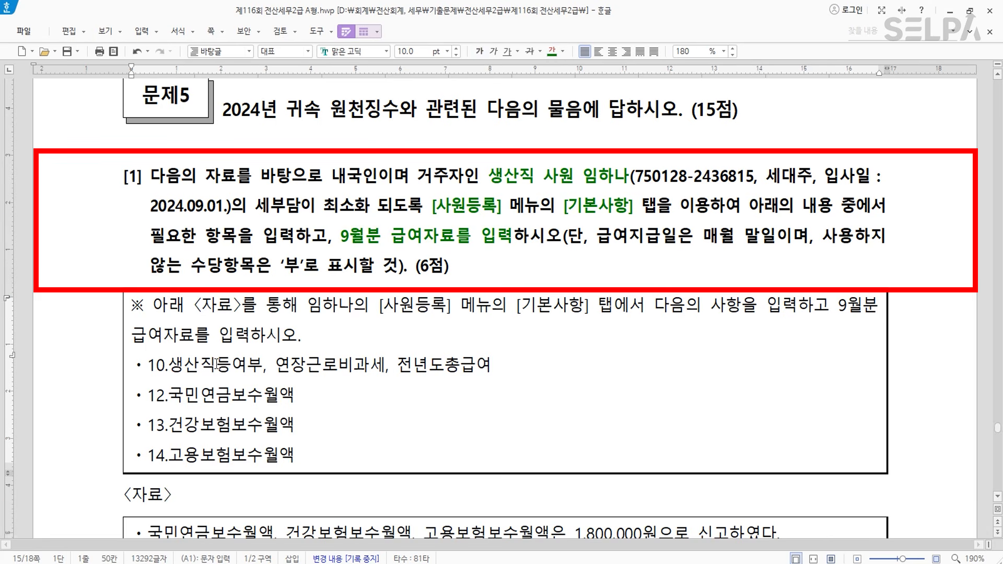
- Make the 1,800,000원 reporting sentence green and bold
left_click(372, 366)
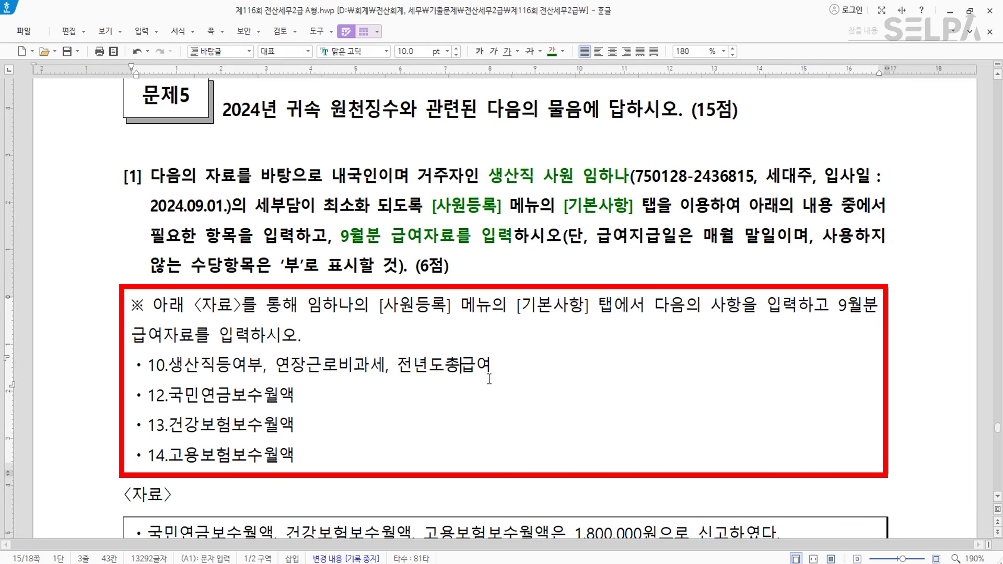
left_click(247, 397)
left_click(489, 313)
scroll(408, 389, "down", 1)
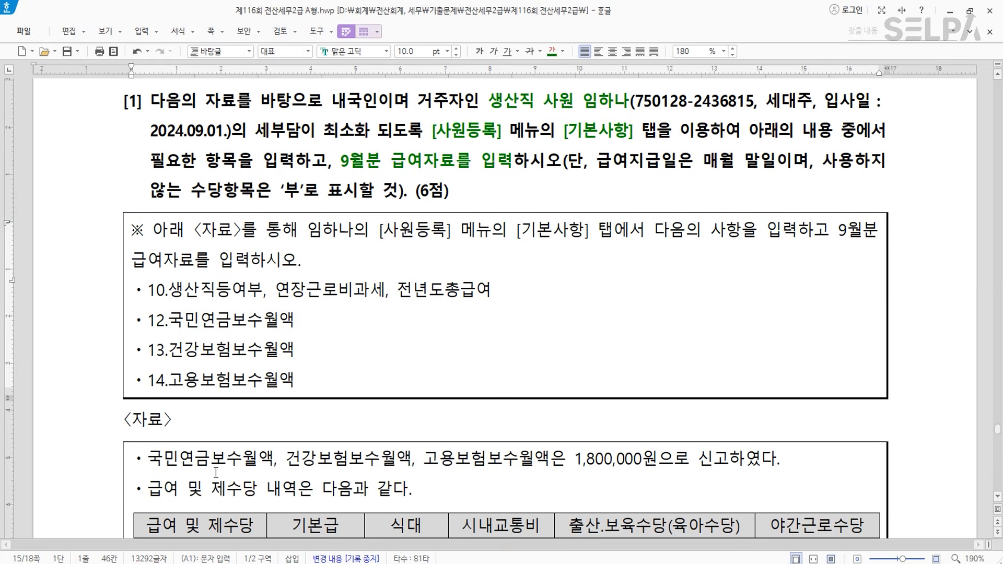
left_click_drag(148, 460, 412, 460)
left_click_drag(482, 471, 783, 459)
left_click(552, 52)
left_click(478, 51)
left_click(488, 418)
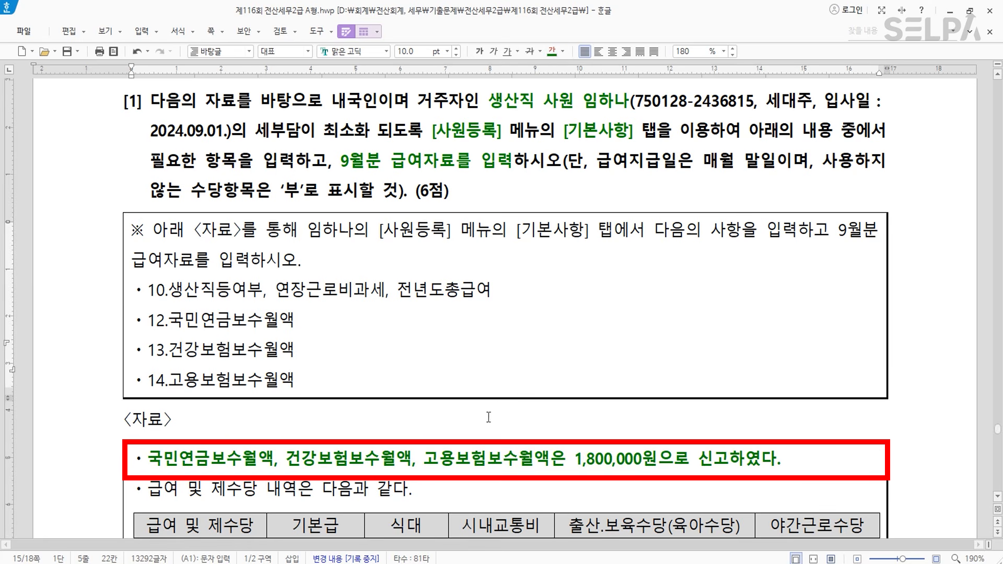
key("alt+Tab")
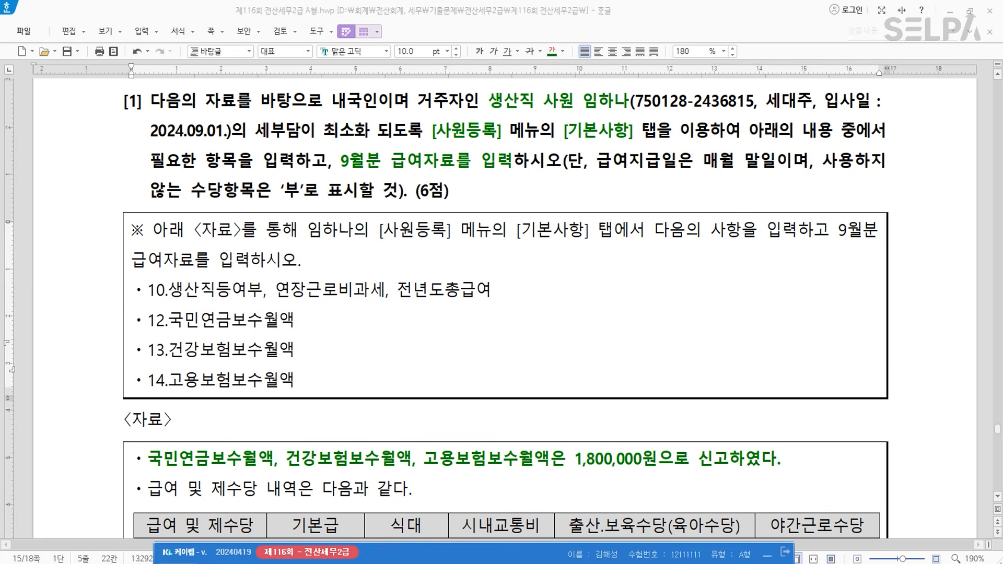
- Open 사원등록 (ㅅㅇㄷ), mark employee 100 as a production worker with 연장근로비과세 여
type("ㅅㅇㄷ")
key("Return")
key("Return")
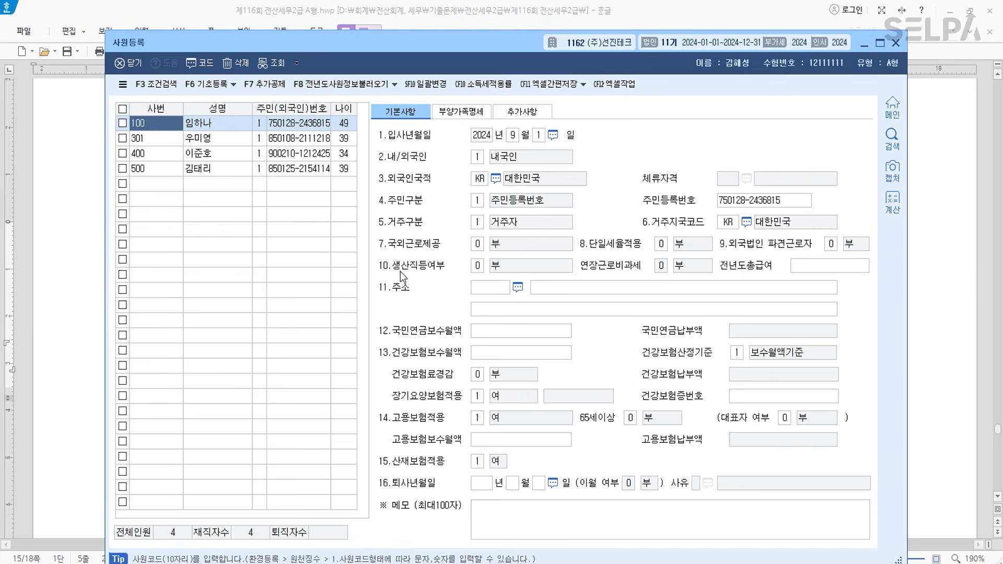
left_click_drag(485, 41, 510, 212)
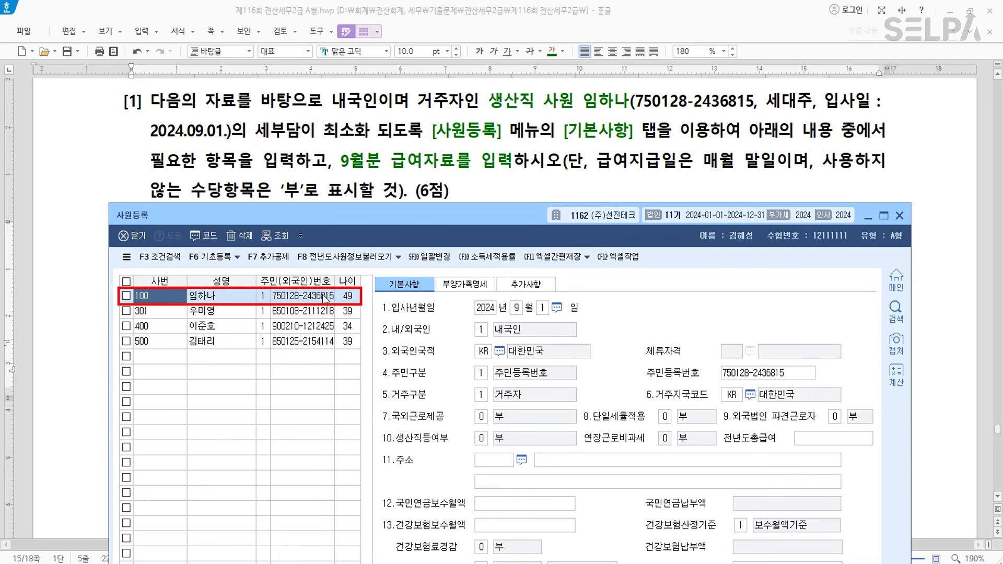
left_click(480, 439)
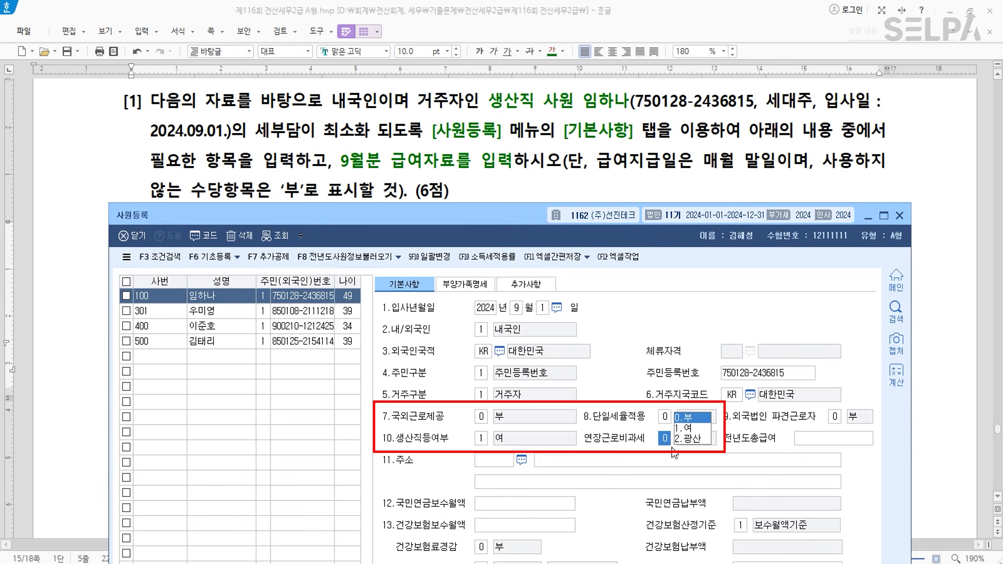
left_click(689, 429)
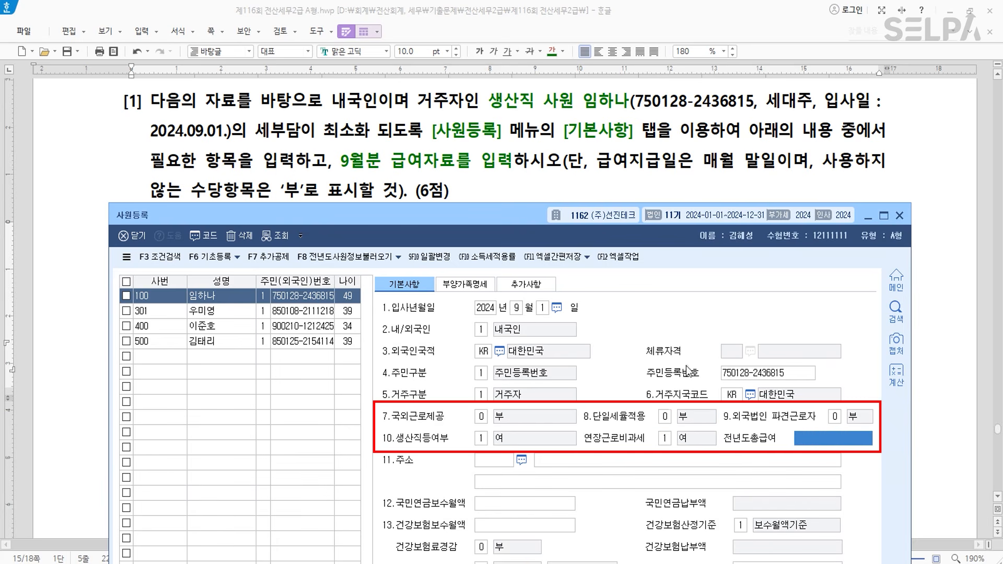
left_click_drag(518, 209, 529, 423)
scroll(598, 266, "down", 3)
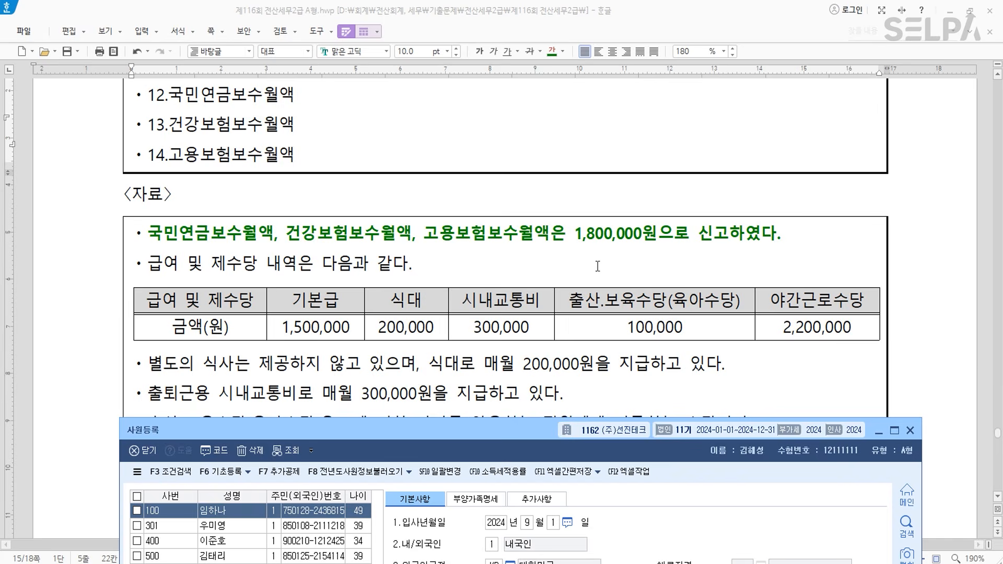
scroll(598, 267, "down", 3)
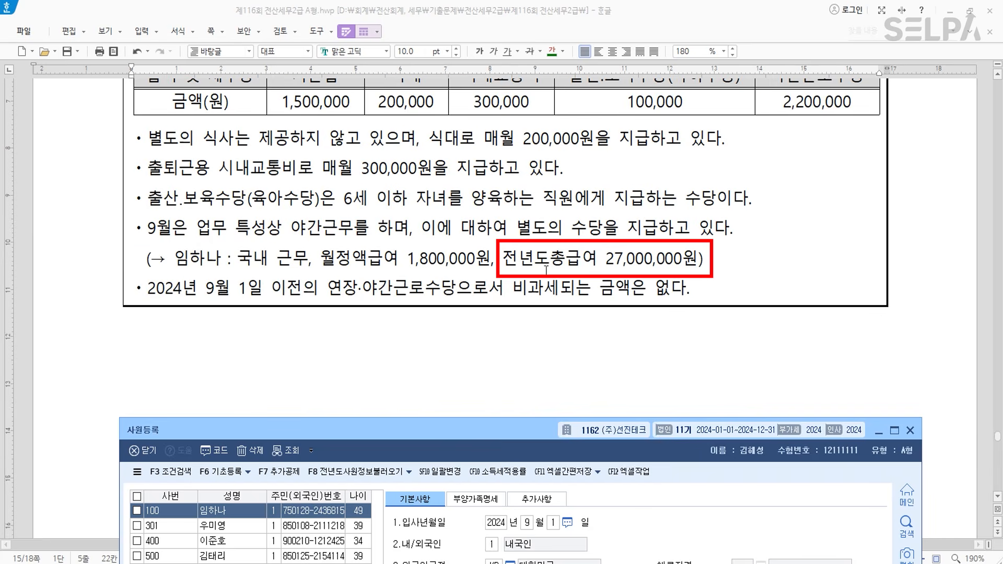
key("ctrl")
left_click_drag(530, 432, 510, 134)
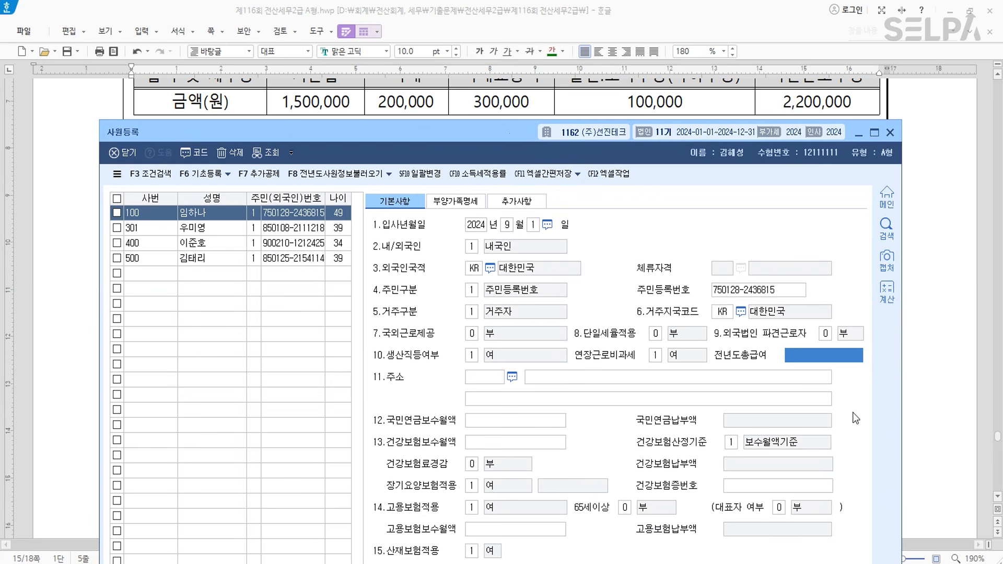
- Enter 27,000,000 prior-year total pay and 1,800,000 pension, health and employment insurance wages
left_click(841, 358)
type("27,000,000")
key("Return")
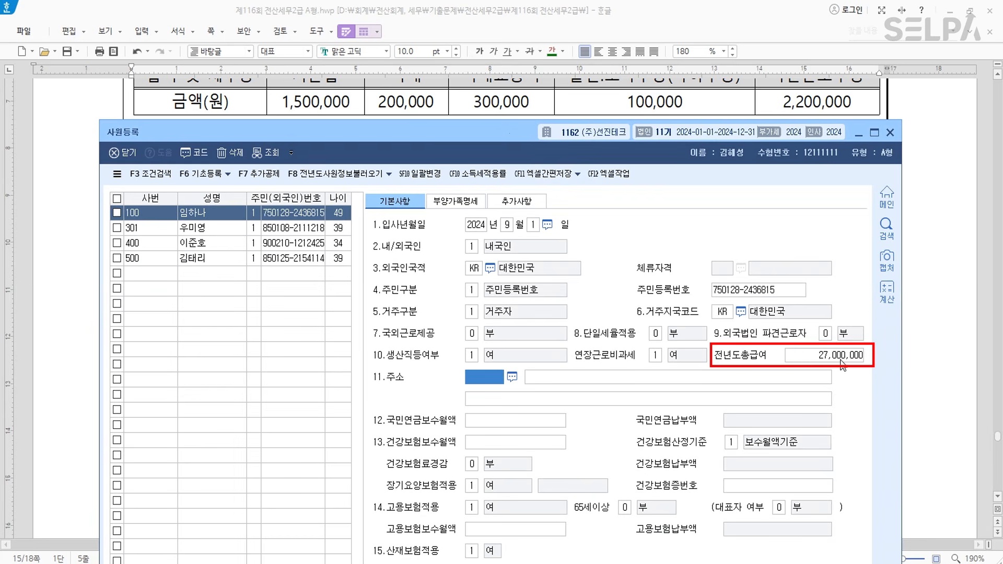
left_click(519, 423)
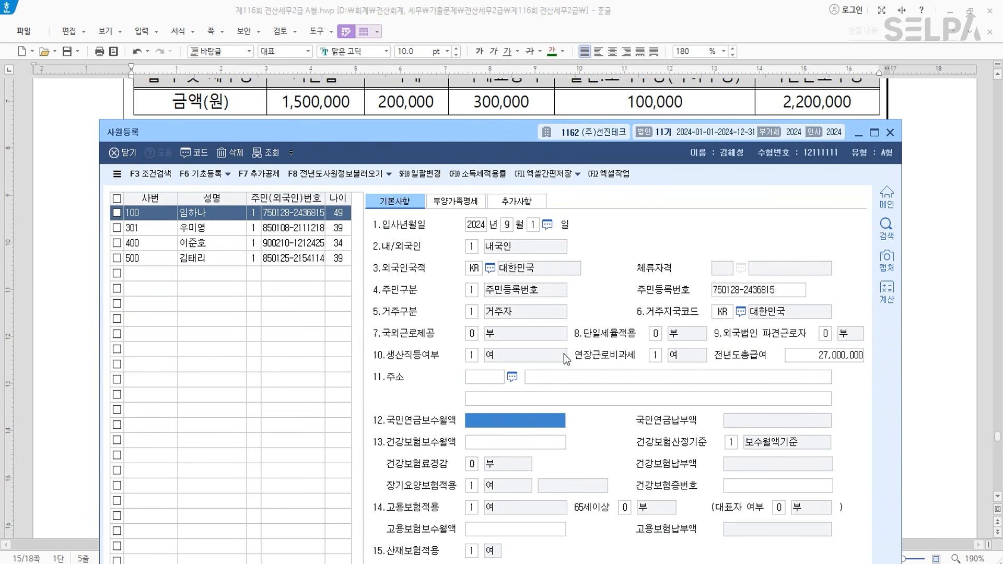
left_click_drag(521, 140, 562, 376)
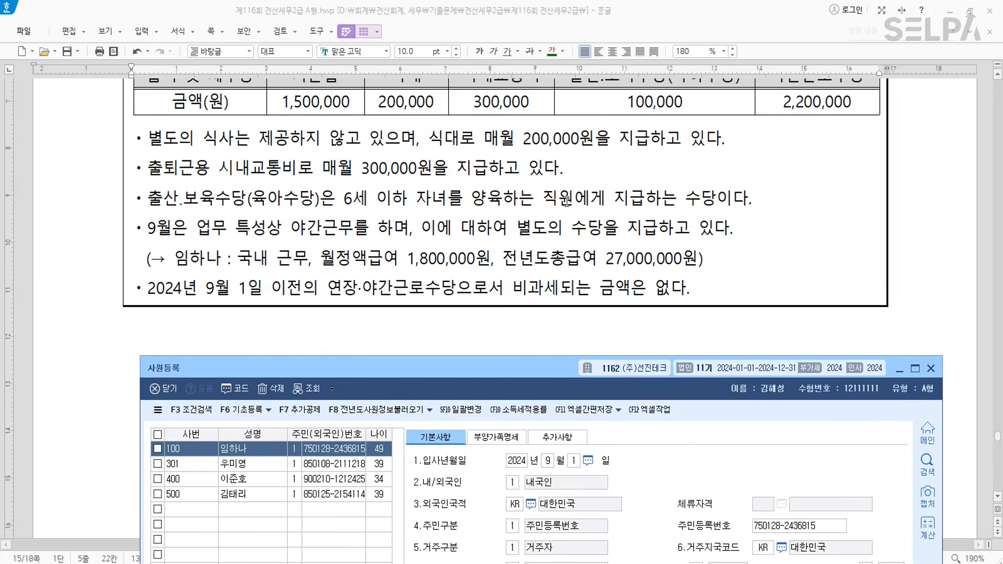
scroll(608, 229, "up", 5)
left_click_drag(534, 370, 487, 93)
type("1,80")
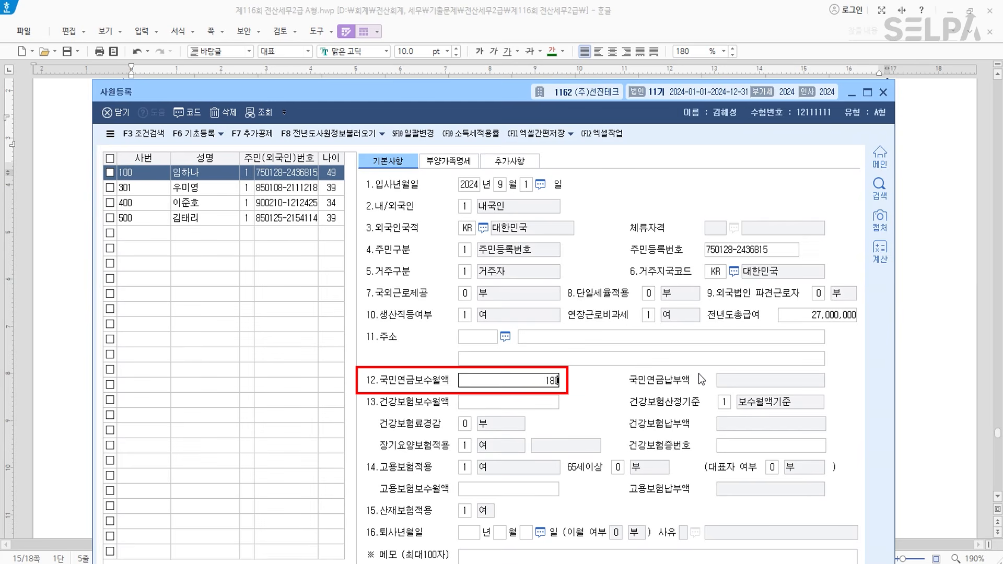
type("0,000")
key("Return")
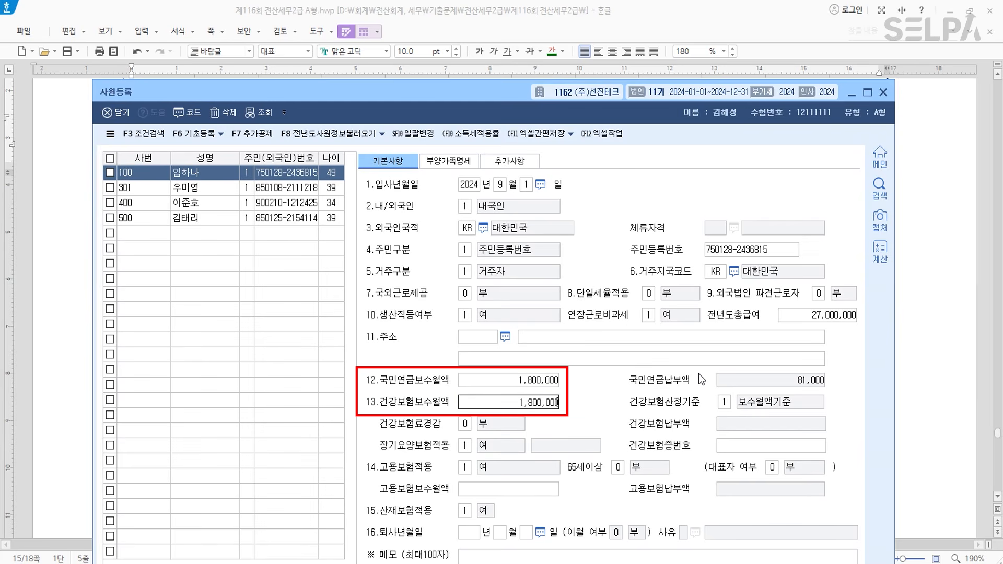
key("Return")
key("Return")
key("Return")
key("Return")
key("Return")
key("Return")
key("Return")
key("Return")
type("1,800,000")
key("Return")
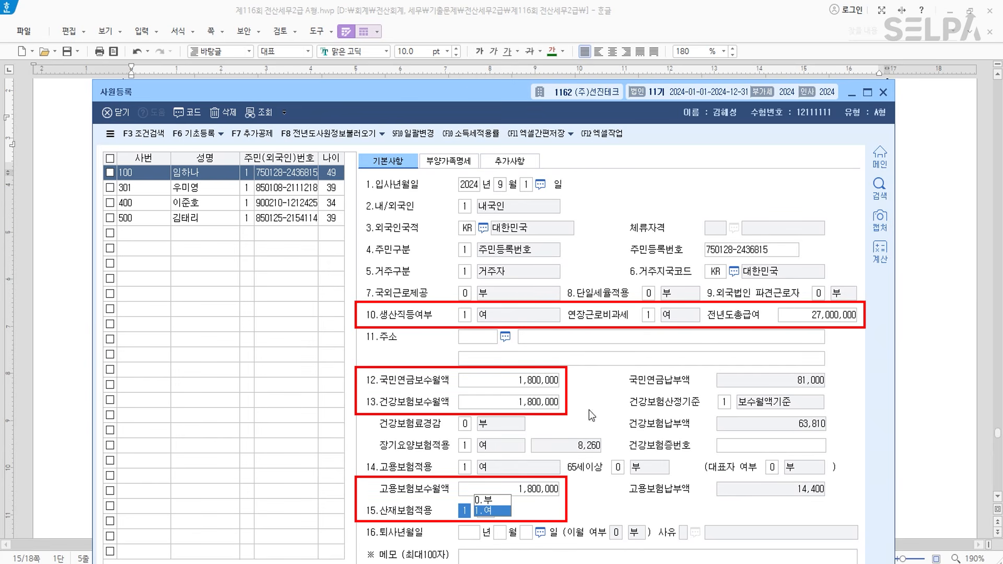
- Colour the phrase 급여지급일은 매월 말일 blue
left_click(882, 93)
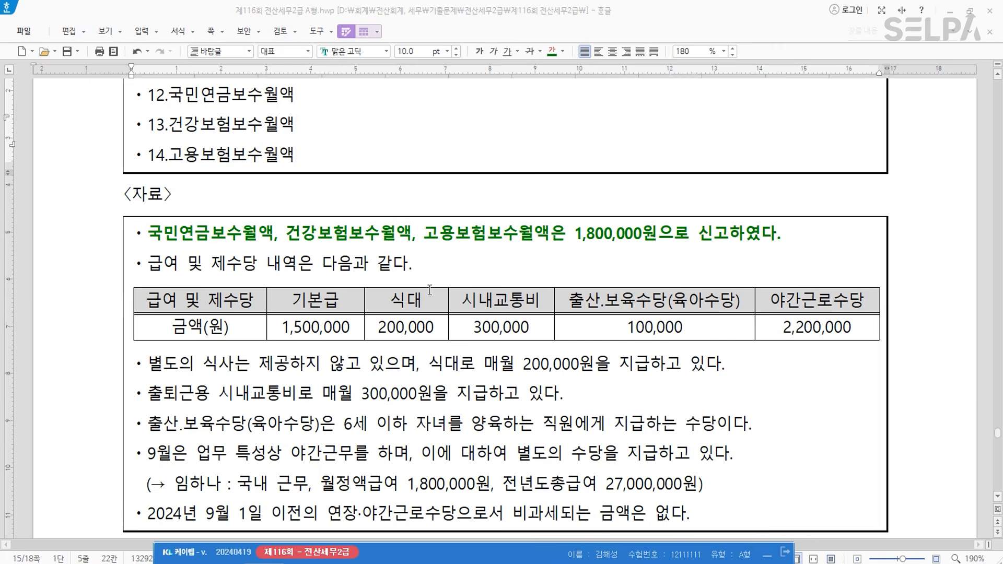
scroll(429, 250, "up", 3)
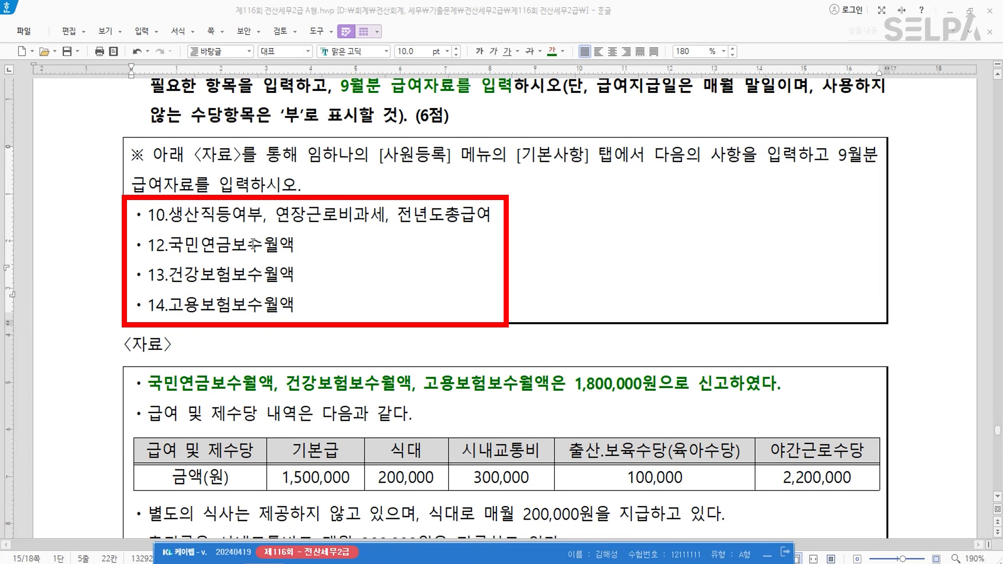
scroll(425, 196, "down", 4)
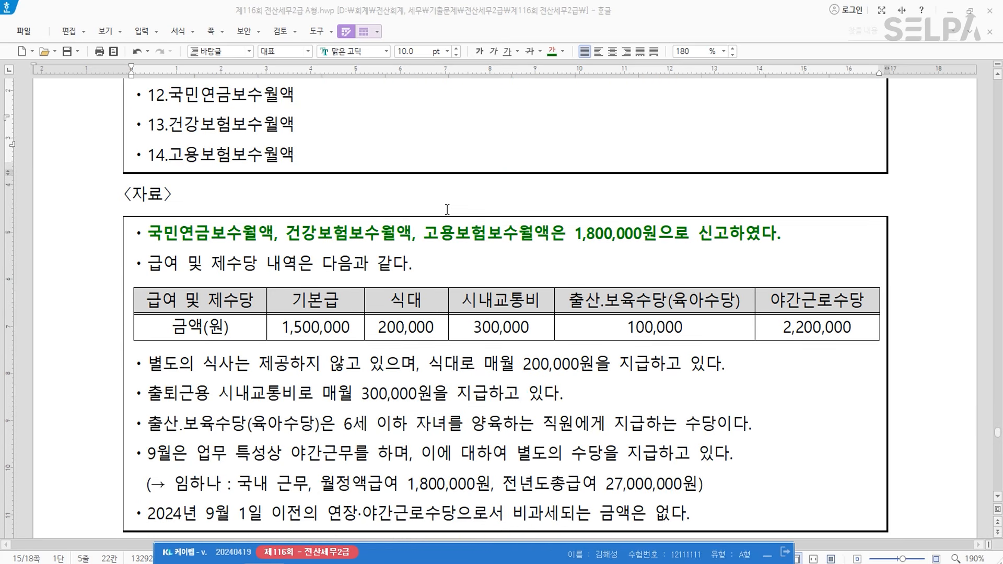
scroll(417, 219, "up", 6)
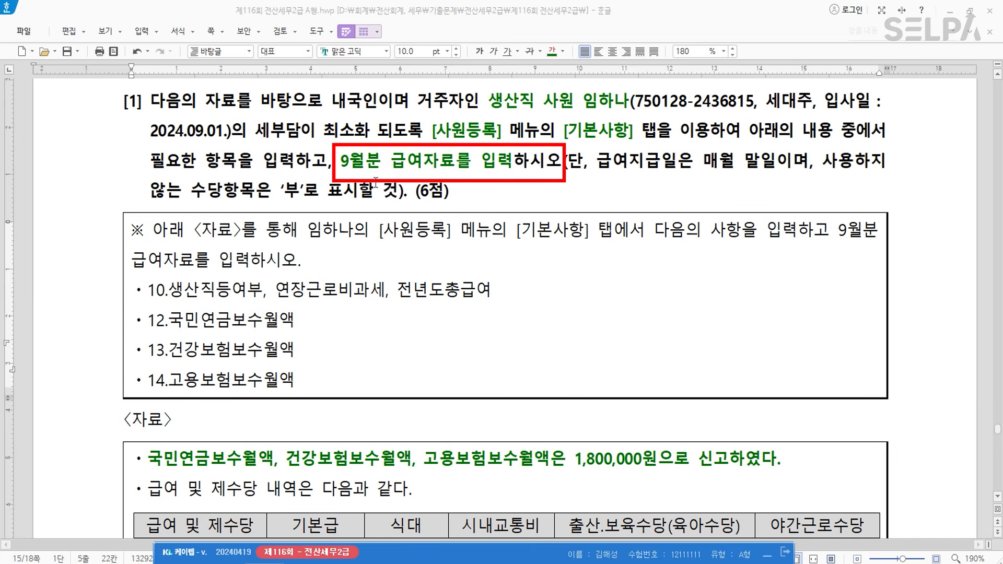
left_click_drag(337, 166, 392, 166)
scroll(514, 326, "down", 4)
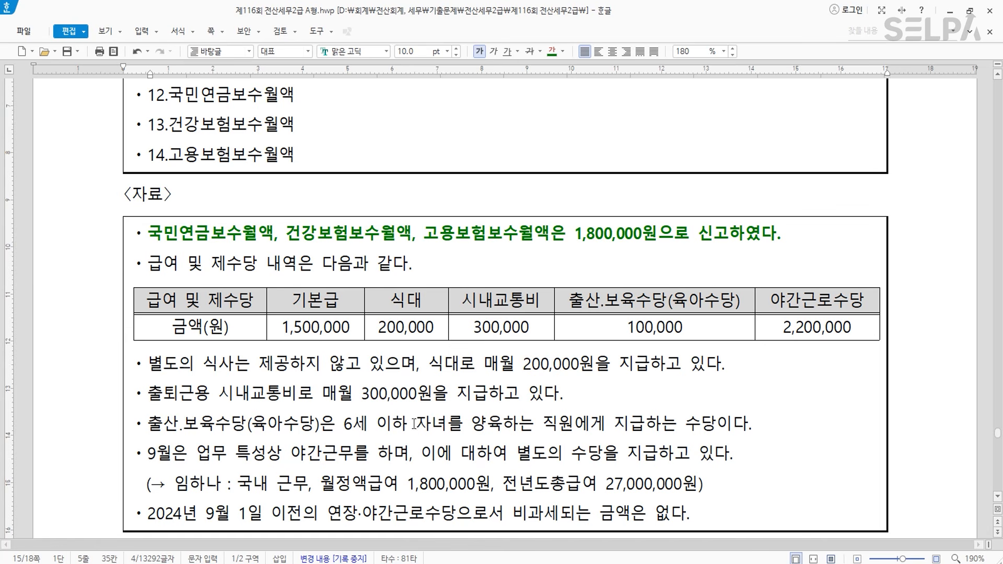
scroll(452, 428, "up", 4)
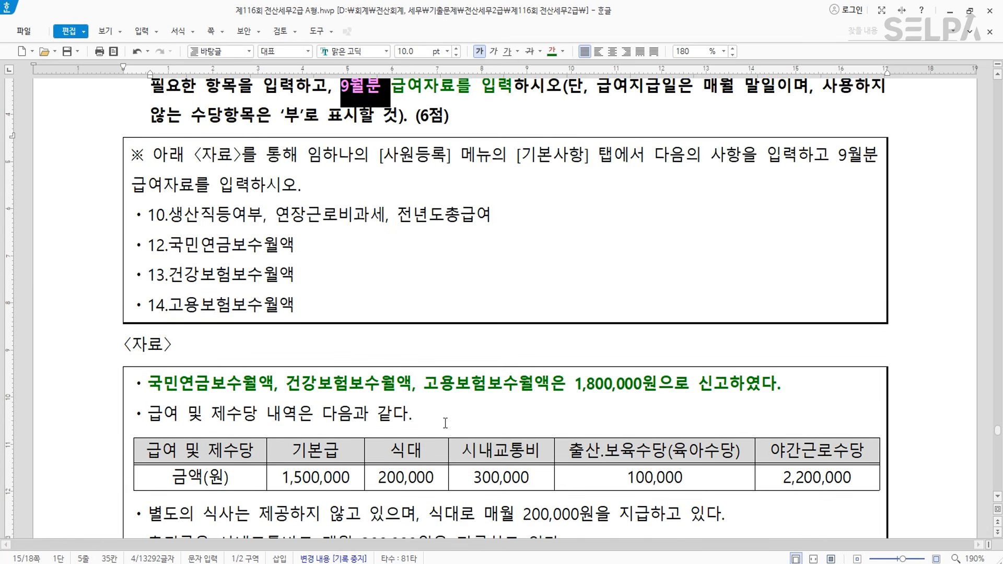
left_click_drag(596, 161, 777, 162)
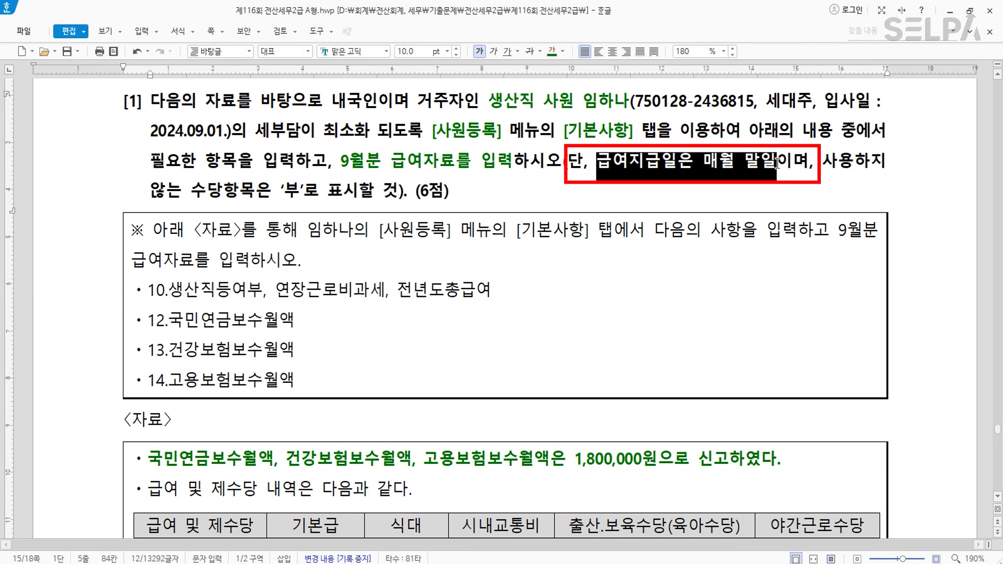
left_click(564, 51)
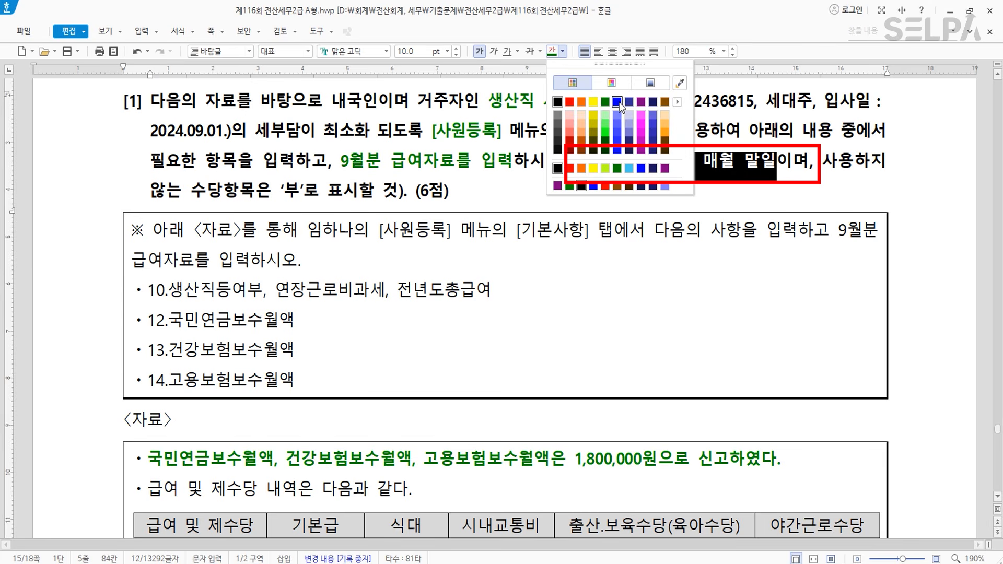
left_click(617, 102)
left_click(568, 230)
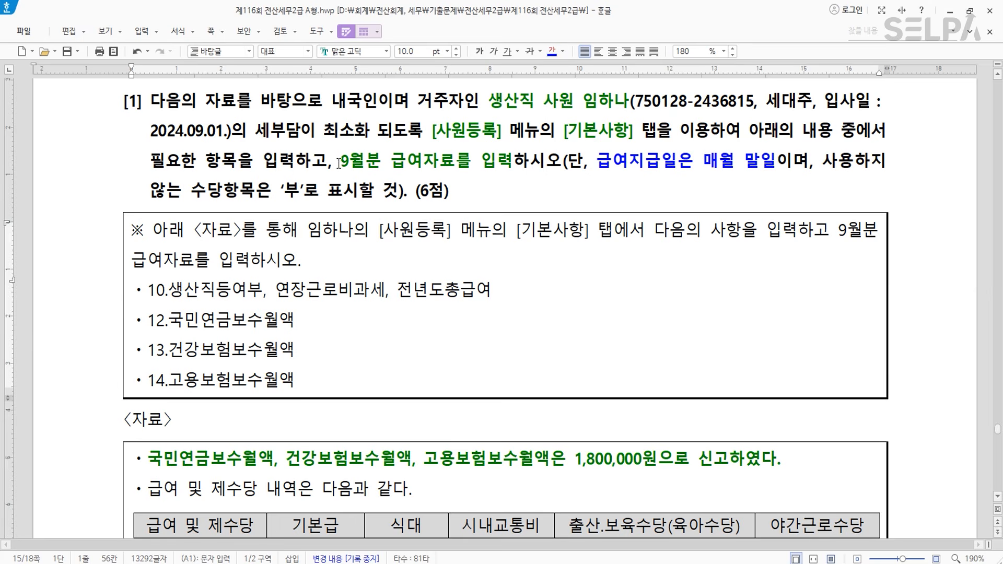
- Colour the text 9월분 blue as well
left_click_drag(338, 164, 380, 162)
left_click(554, 52)
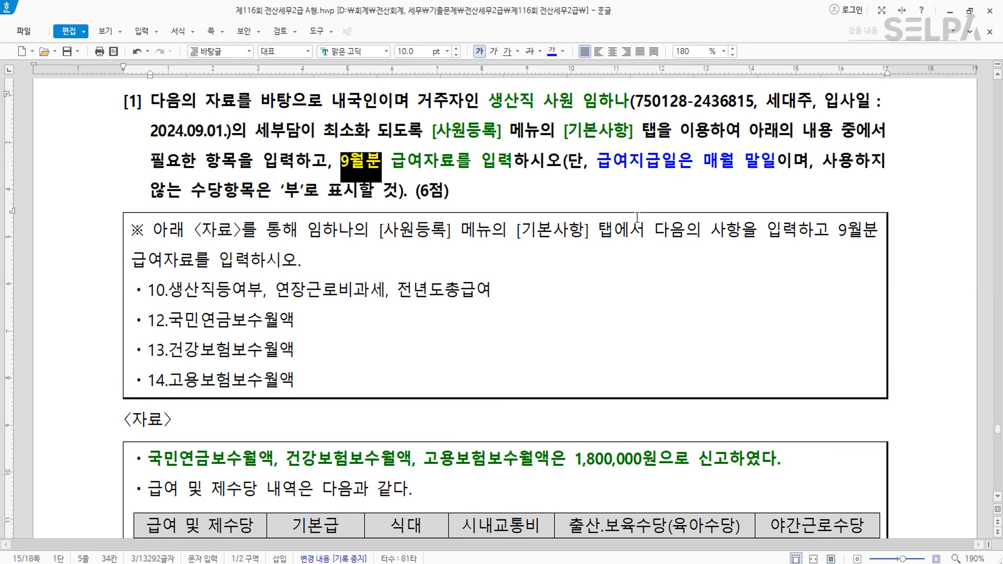
left_click(678, 162)
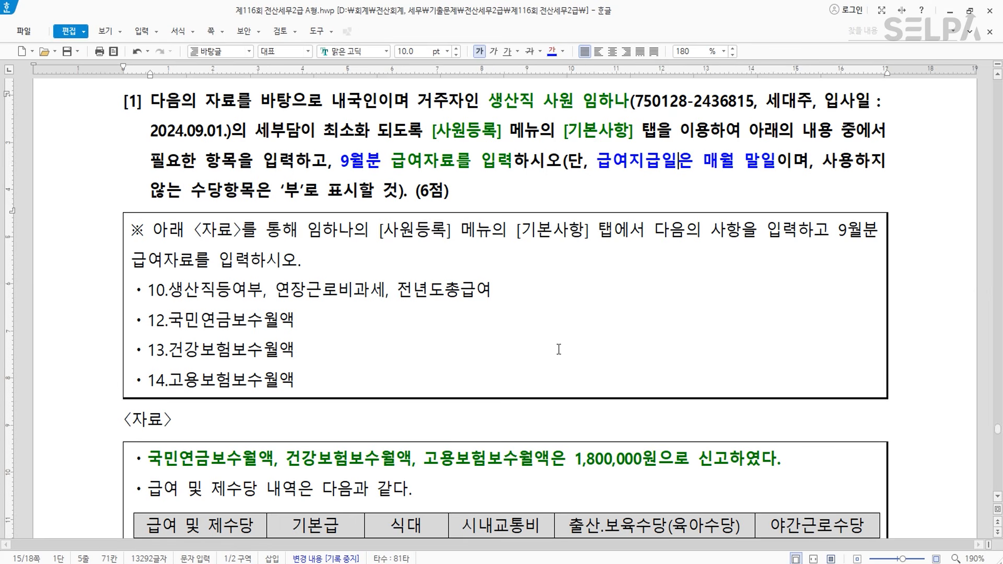
scroll(552, 342, "down", 5)
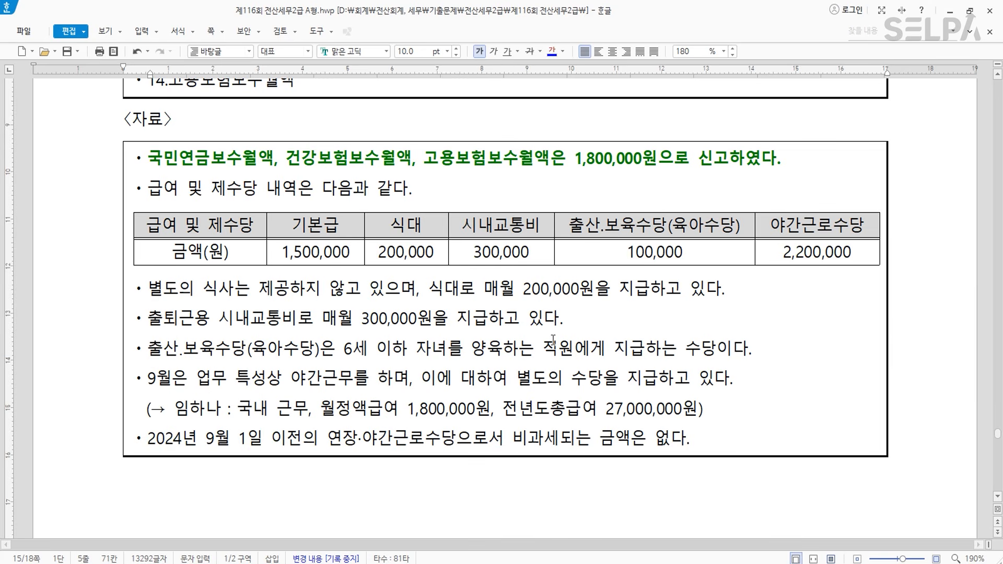
scroll(553, 338, "down", 1)
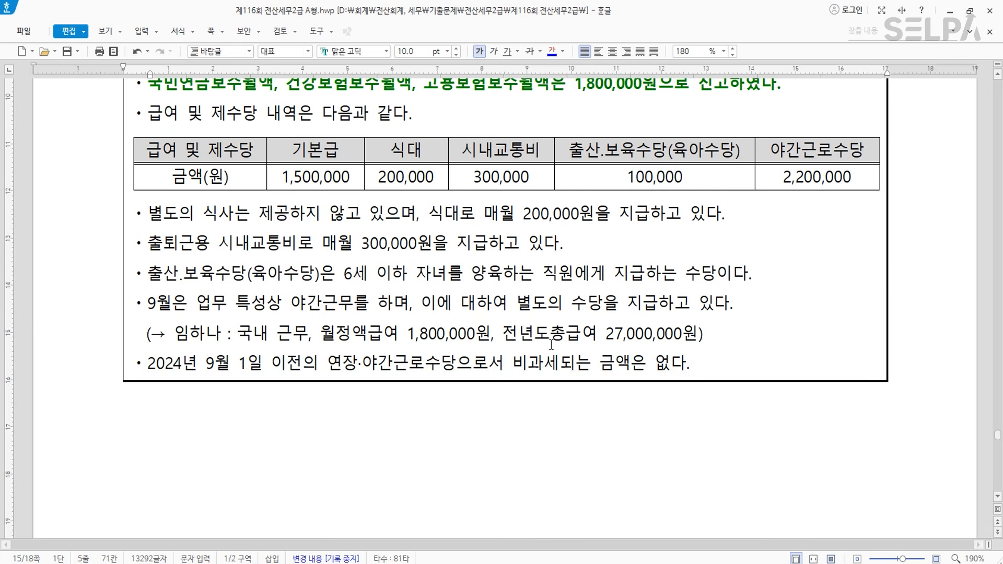
left_click(362, 563)
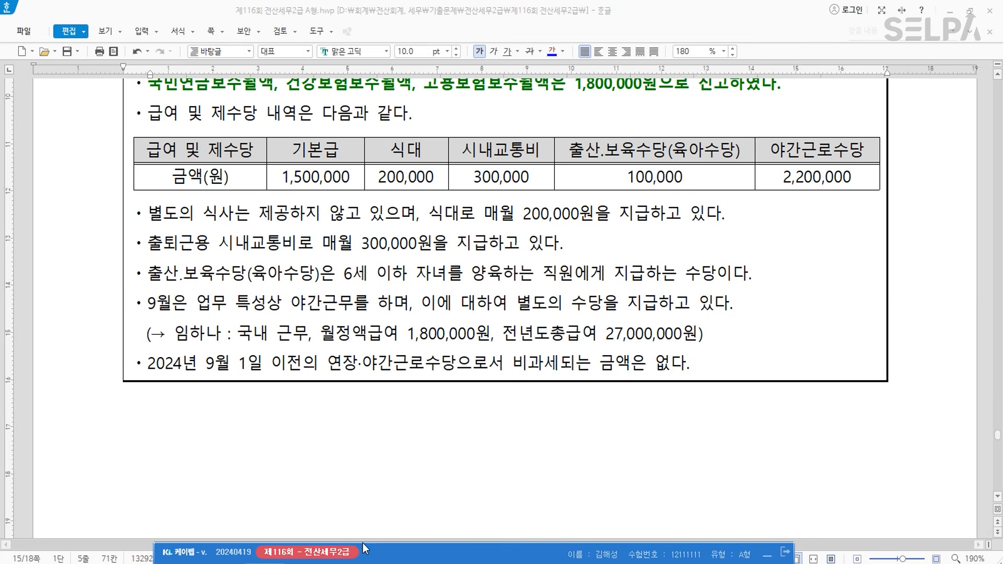
- Open 급여자료입력 via ㄱㅇㅈ, then bring up the 수당공제등록 allowance list
type("ㄱㅇㅈ")
key("Return")
key("Return")
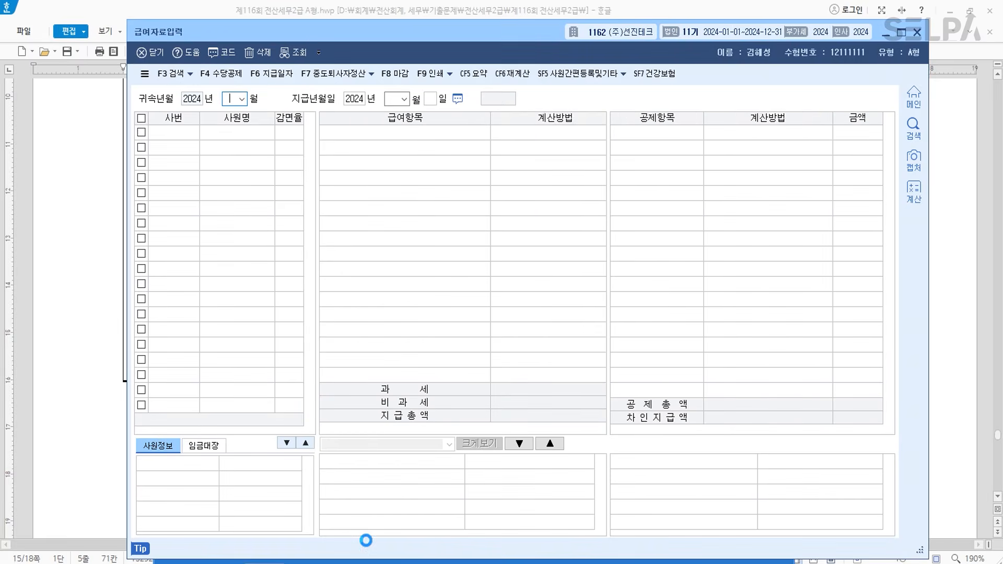
left_click_drag(429, 29, 448, 280)
left_click(247, 329)
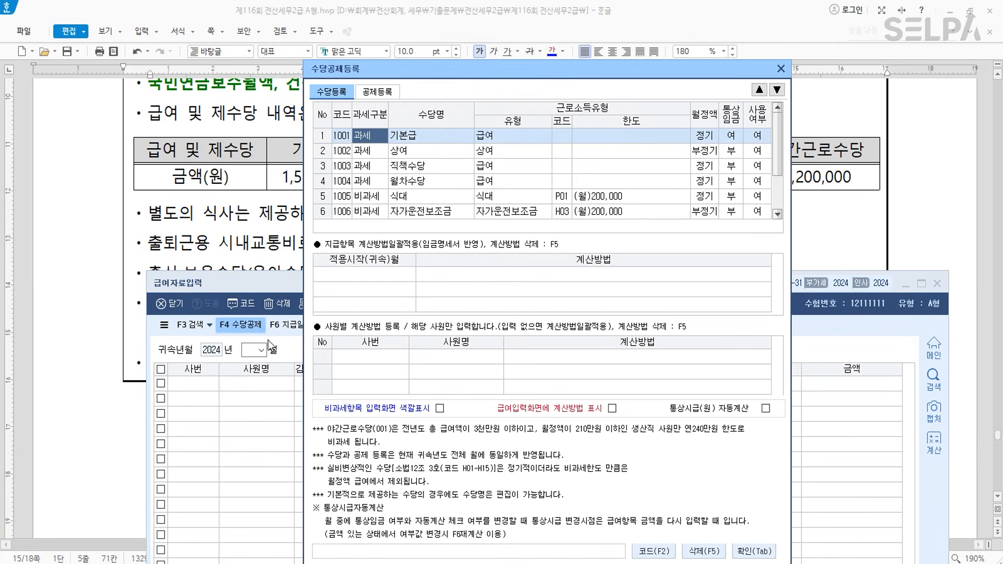
left_click_drag(472, 70, 444, 292)
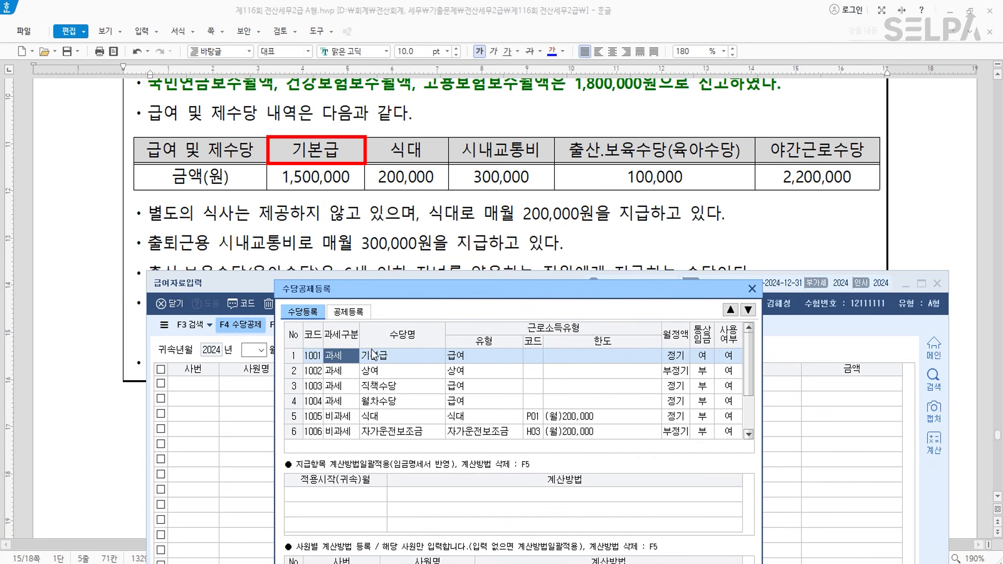
- Mark 상여, 직책수당, 월차수당 and 자가운전보조금 as not used (0)
left_click(733, 372)
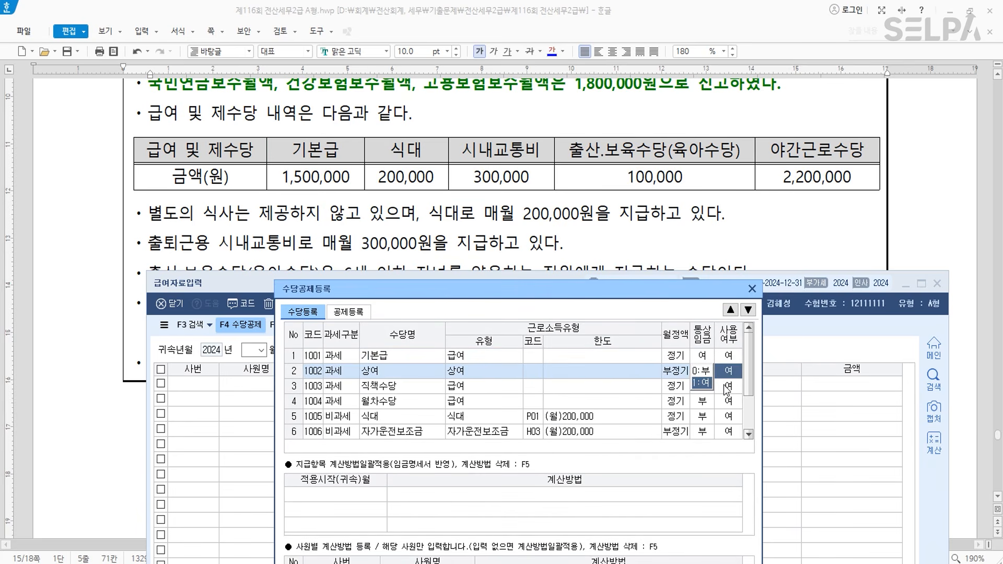
key("0")
key("Return")
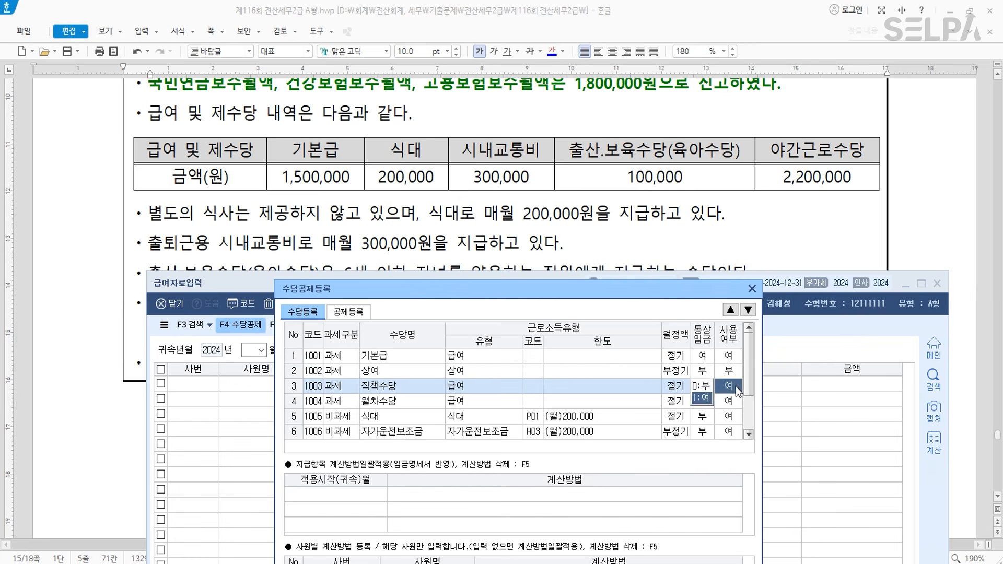
key("0")
key("Return")
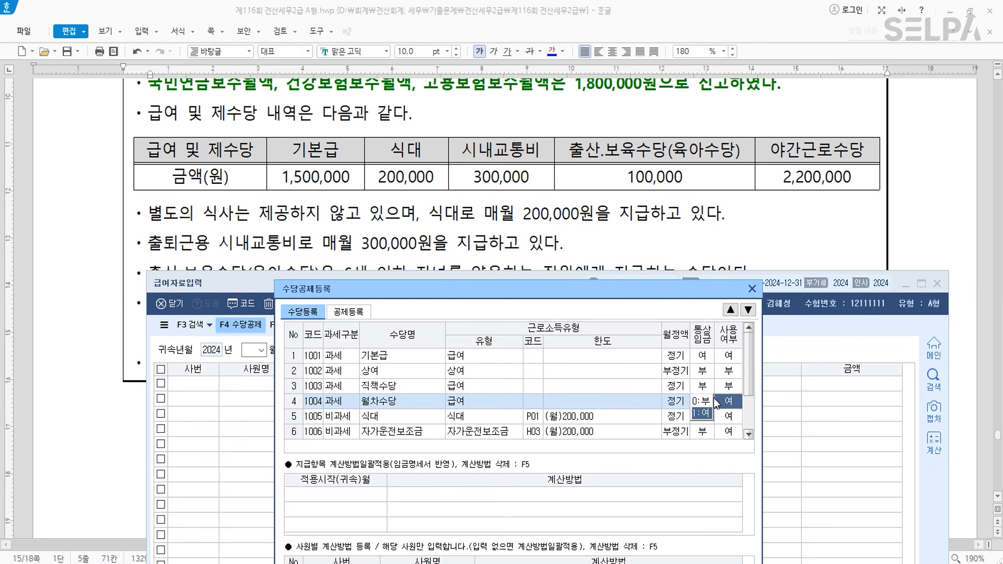
key("0")
key("Return")
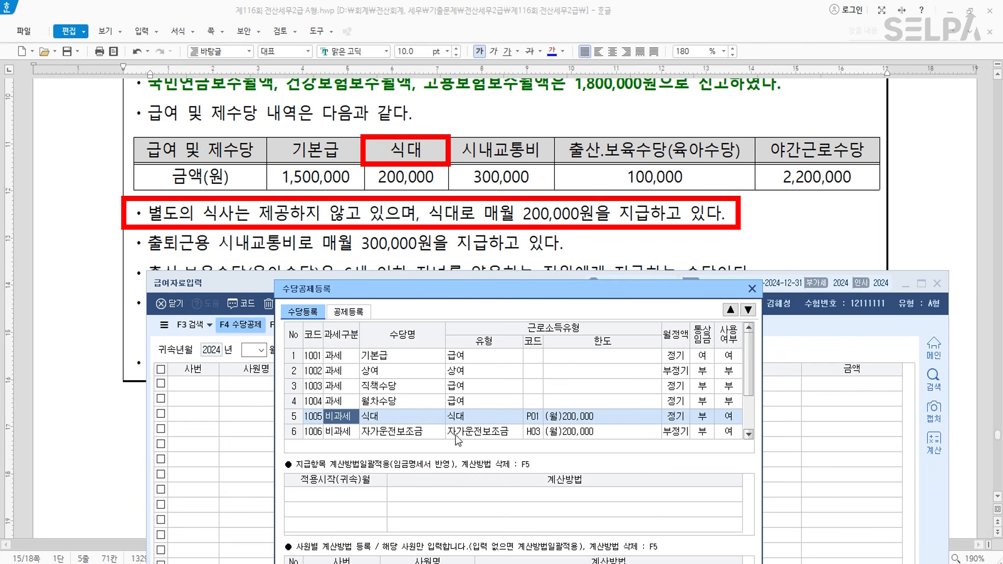
left_click(705, 433)
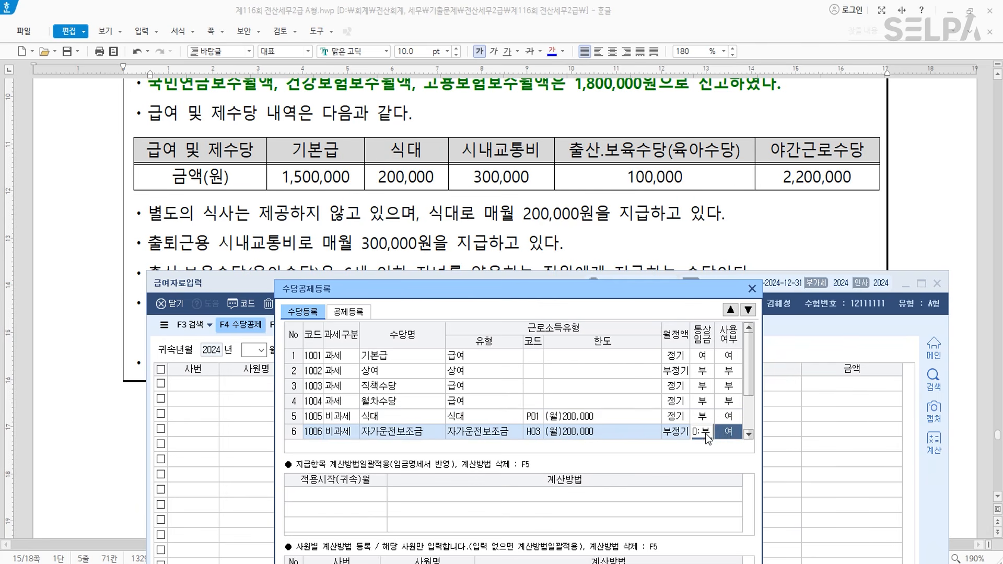
key("0")
scroll(677, 402, "down", 1)
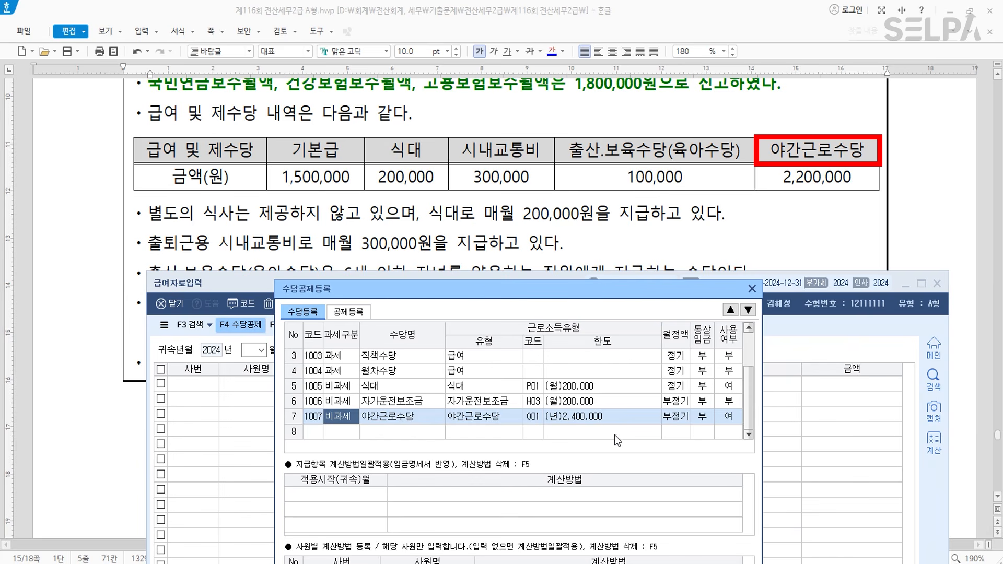
- Add taxable 시내교통비 and non-taxable 출산.보육수당(육아수당) with code Q01
left_click(343, 431)
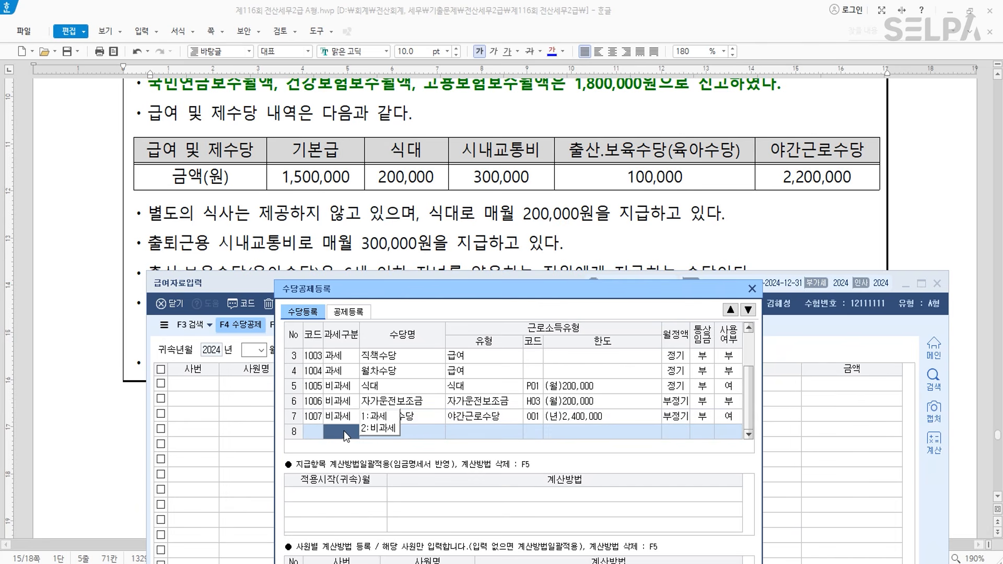
left_click(387, 416)
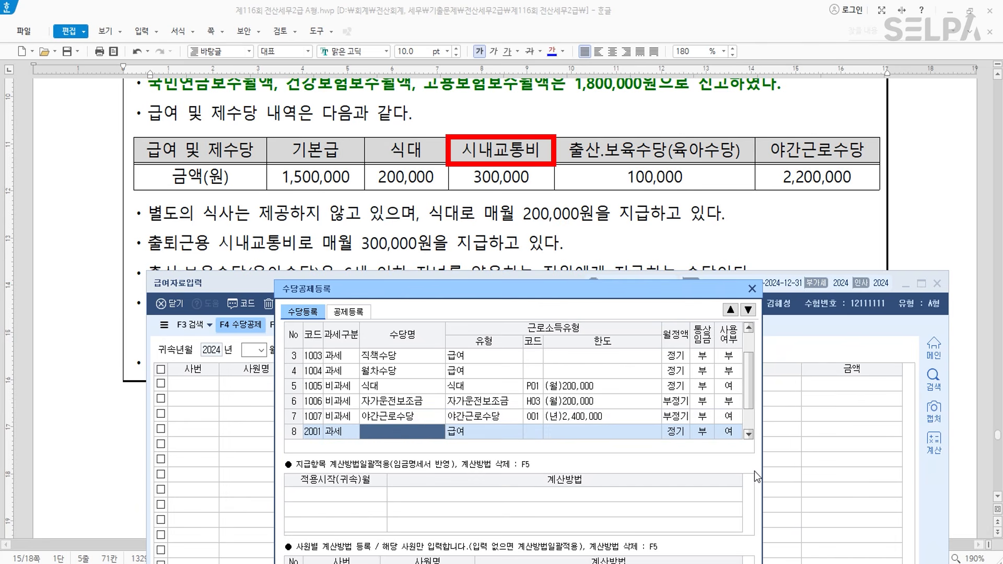
type("시내교통비")
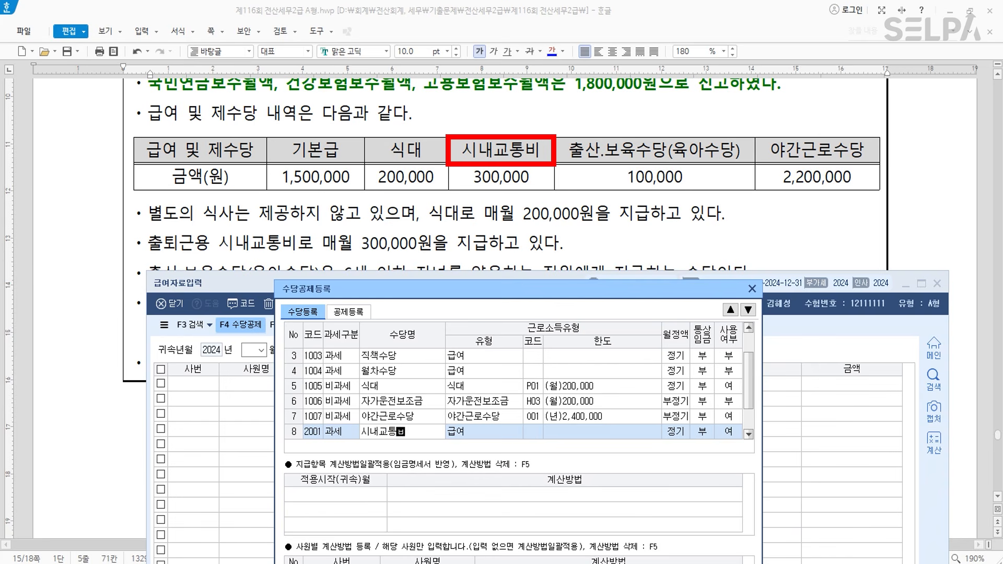
key("Return")
key("2")
key("Return")
type("출")
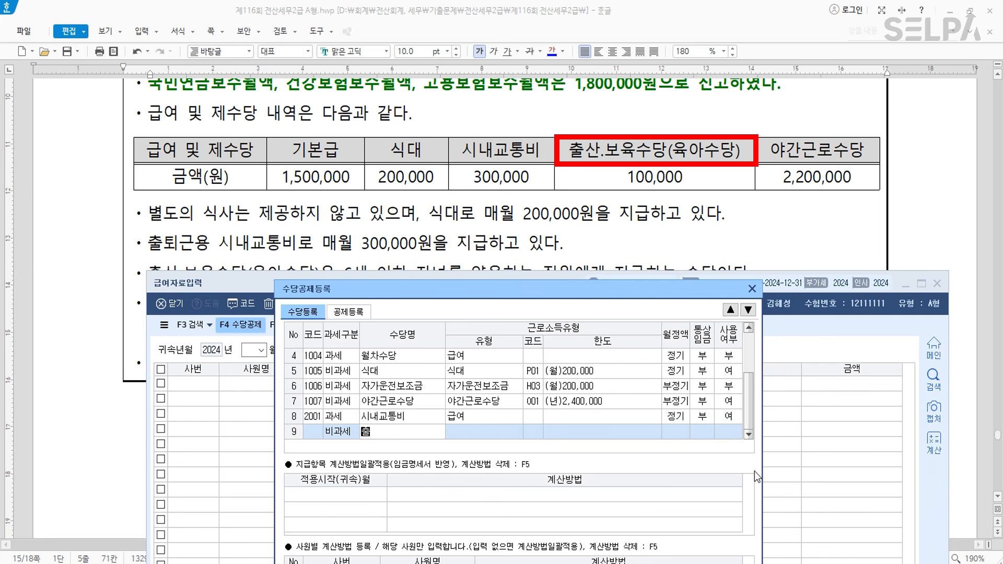
type("산.보육수당(육아수당")
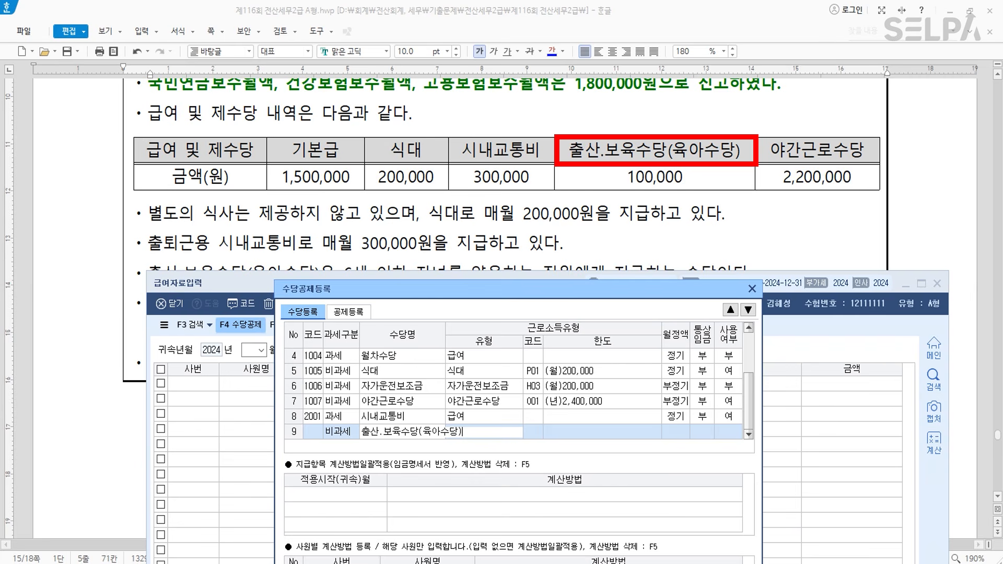
type(")")
key("Return")
key("F2")
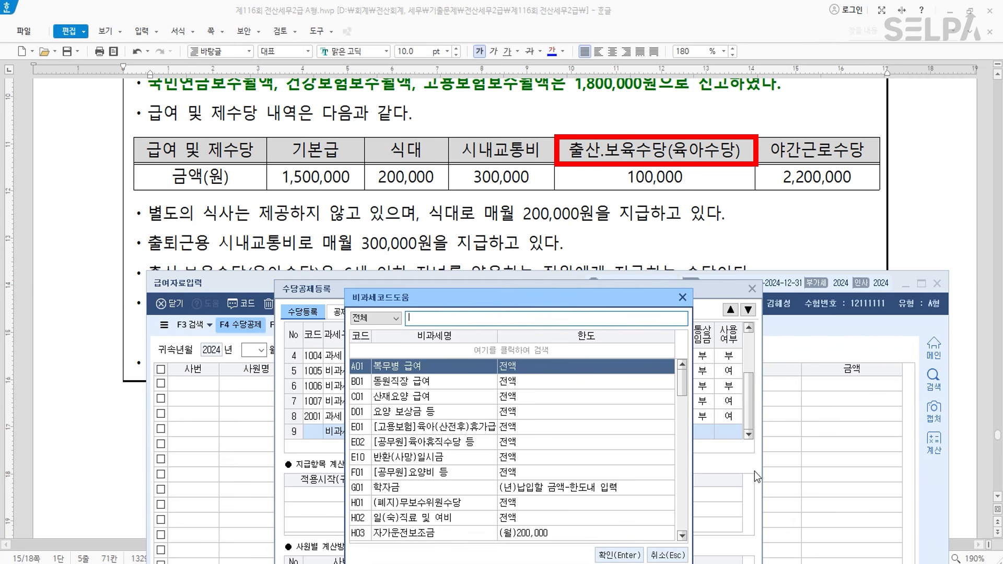
type("육아")
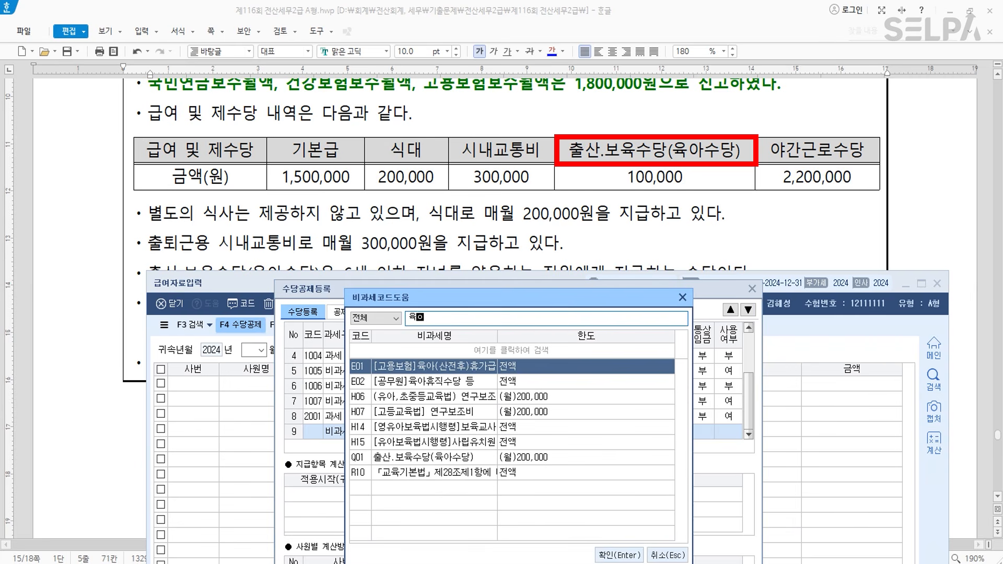
key("Down")
key("Down")
key("Return")
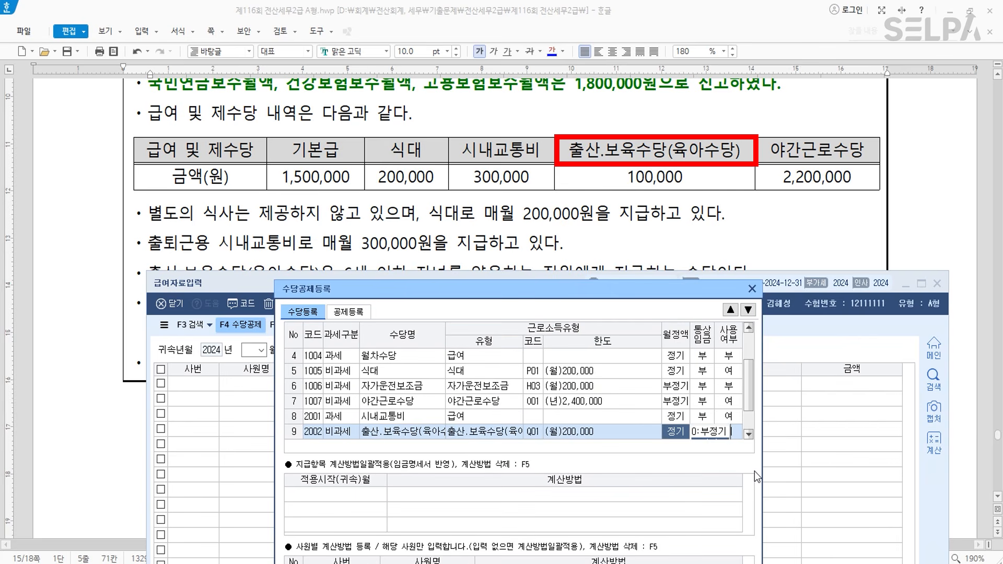
key("Return")
key("Return")
key("Return")
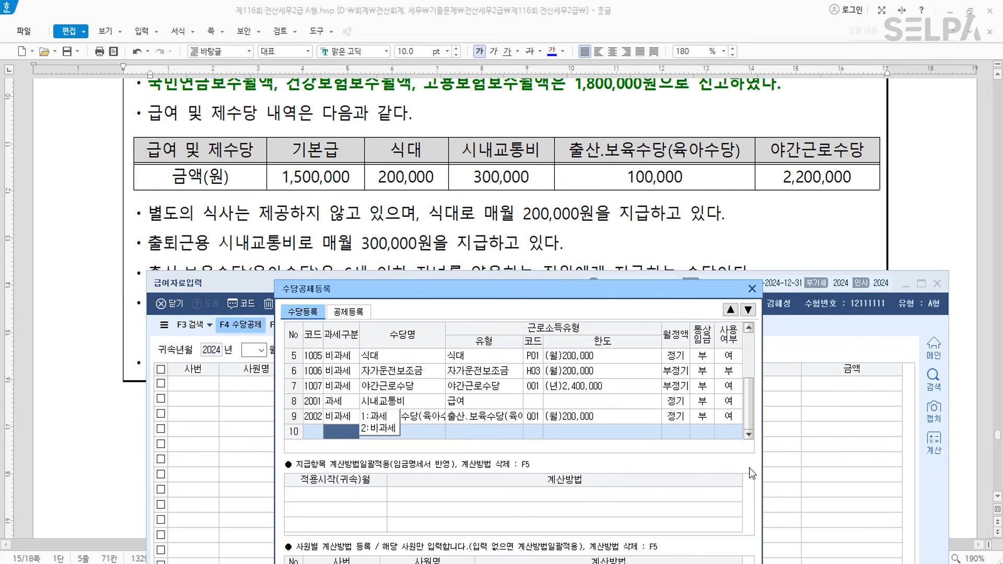
- Try 시내교통비 as non-taxable, revert it to taxable, and keep the childcare allowance non-taxable Q01
left_click(431, 417)
left_click(420, 403)
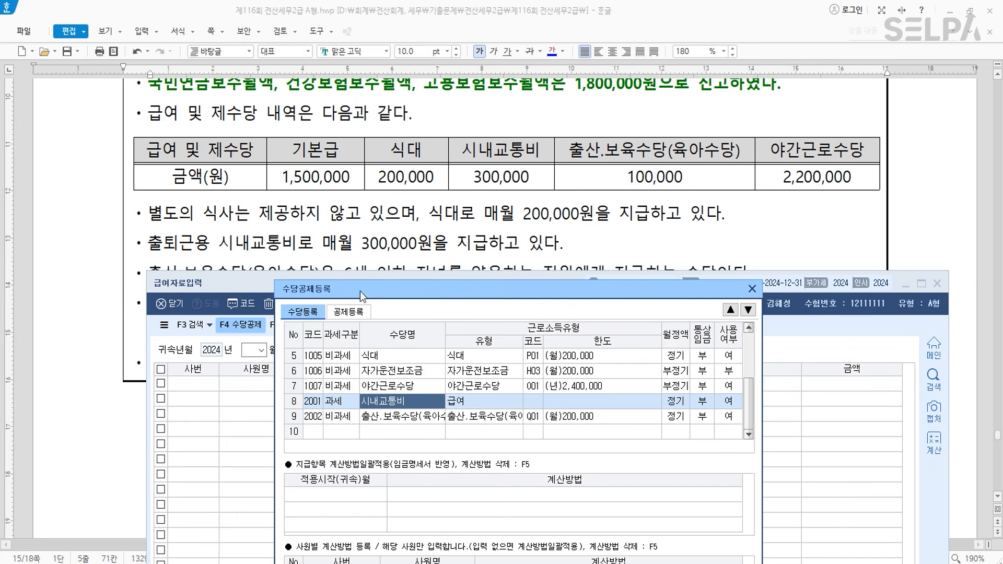
left_click(345, 399)
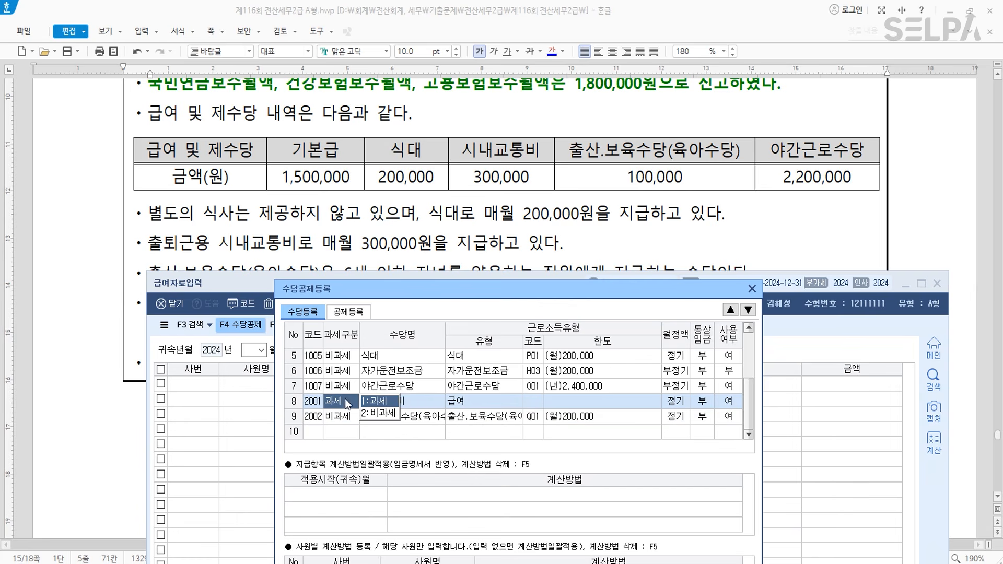
key("2")
key("Return")
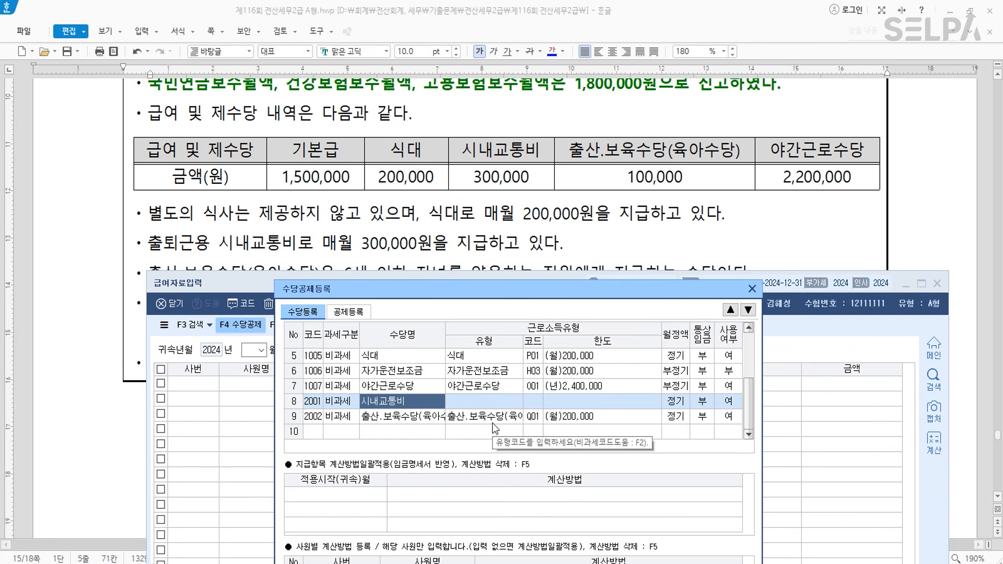
key("Return")
key("F2")
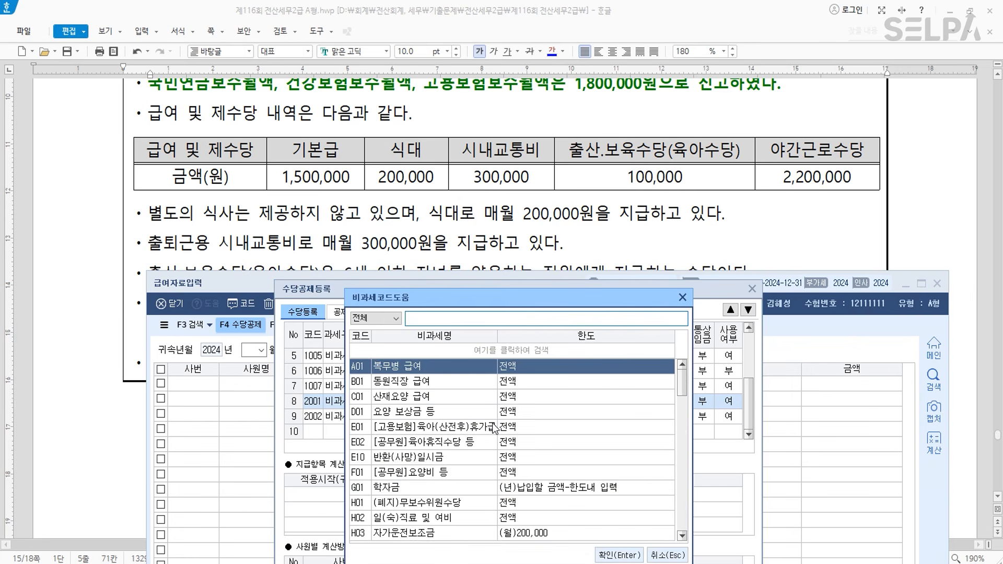
type("시내")
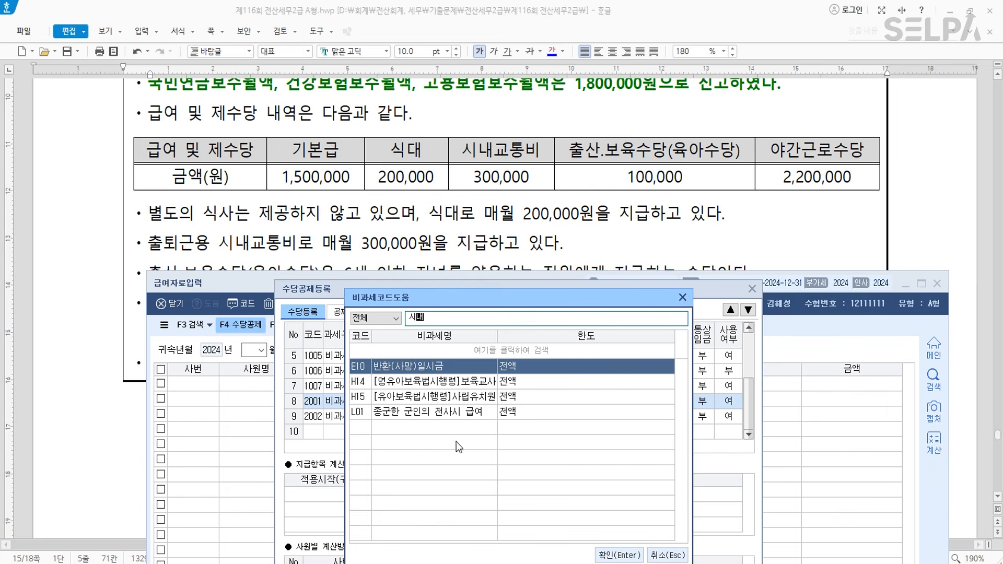
key("Escape")
left_click(341, 404)
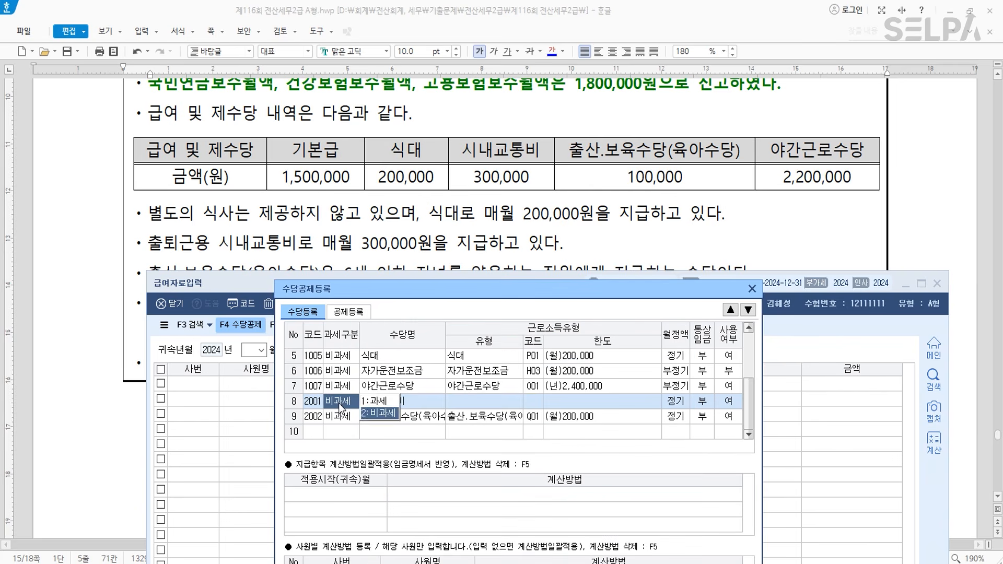
left_click(387, 404)
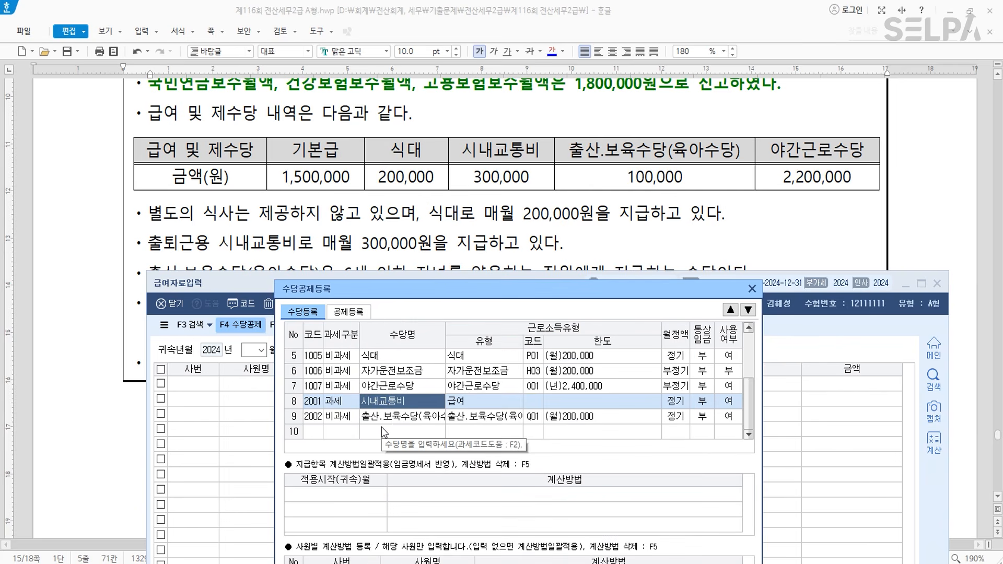
left_click(385, 418)
key("Left")
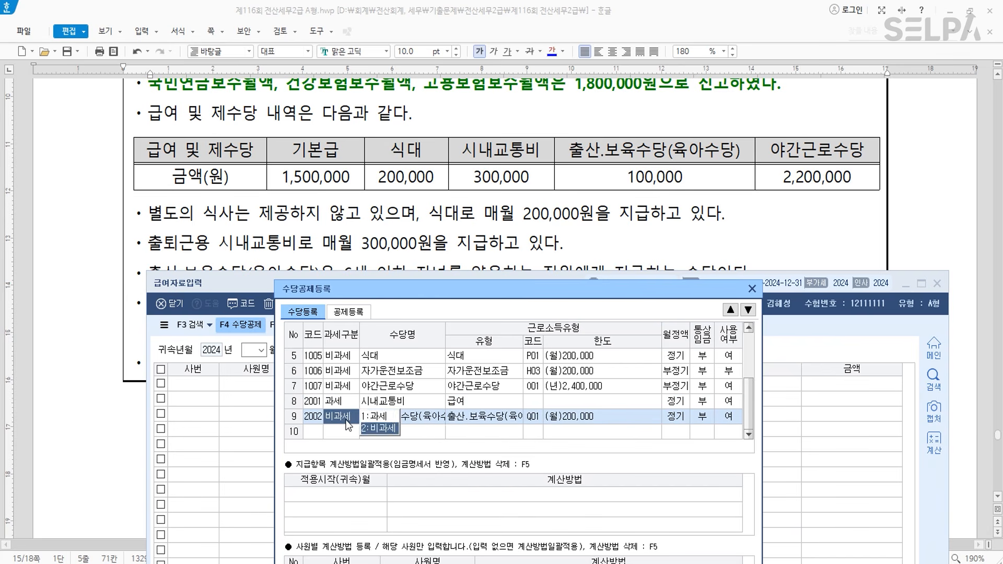
key("Return")
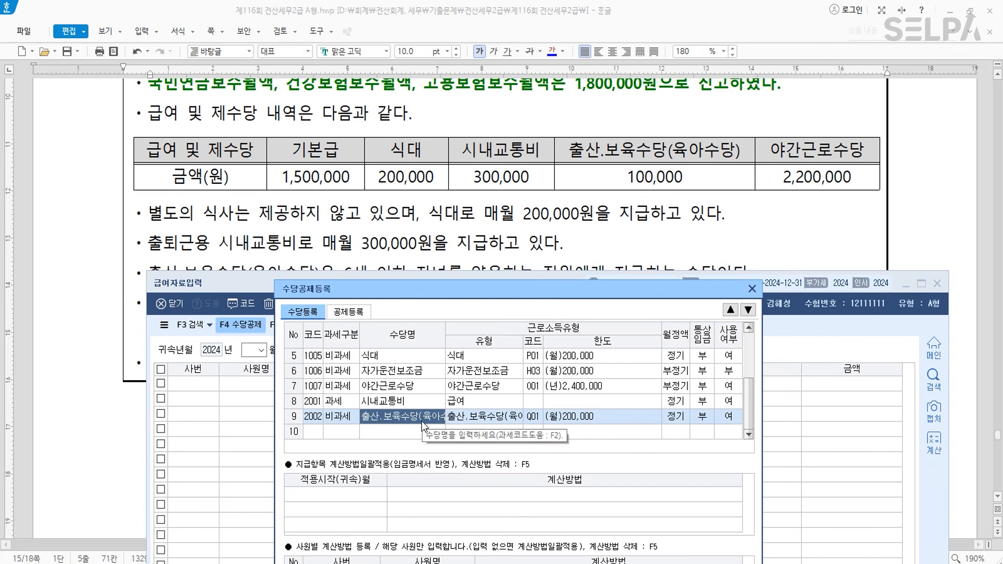
left_click(488, 420)
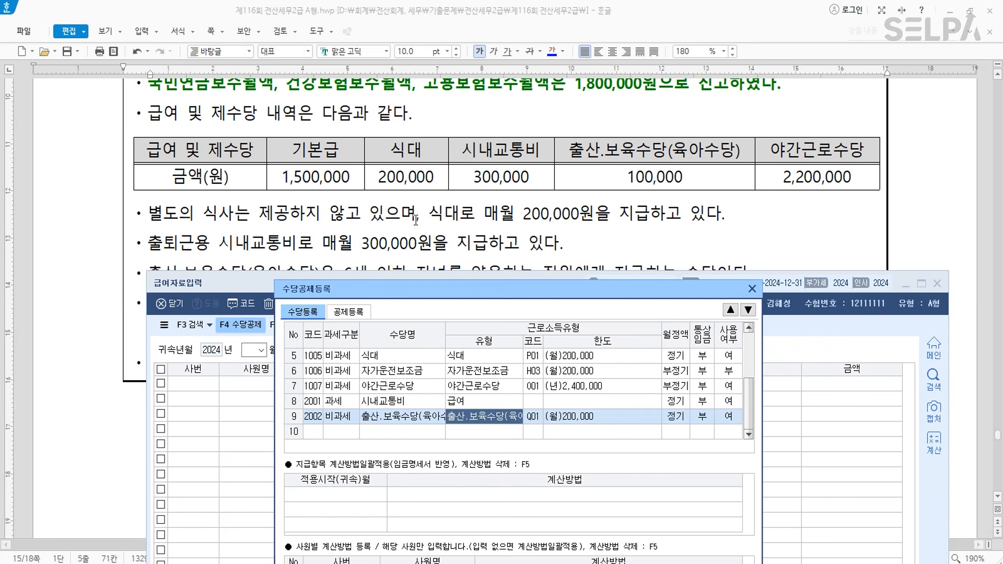
- Review the allowance list and confirm it to close 수당공제등록
scroll(416, 219, "down", 3)
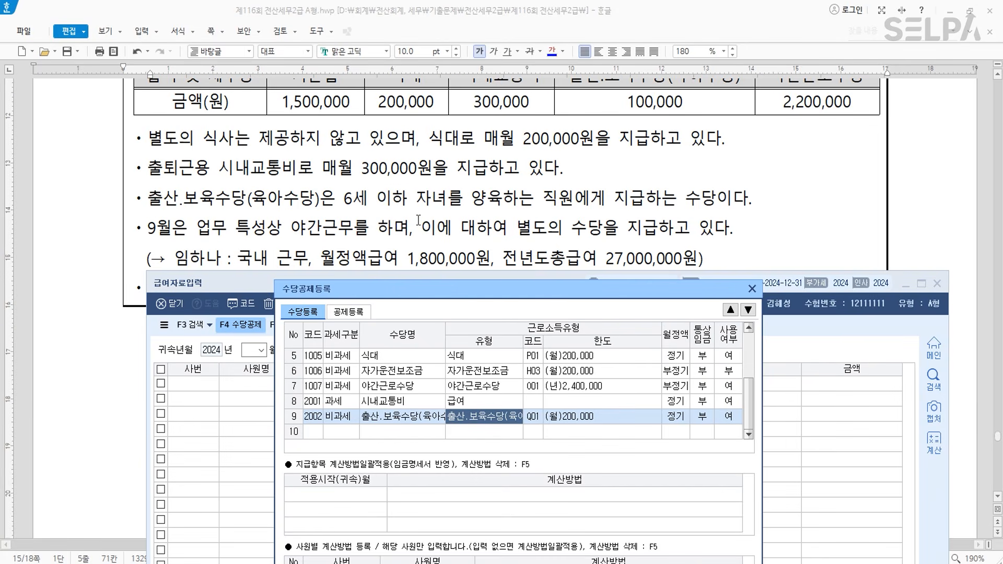
scroll(418, 219, "up", 3)
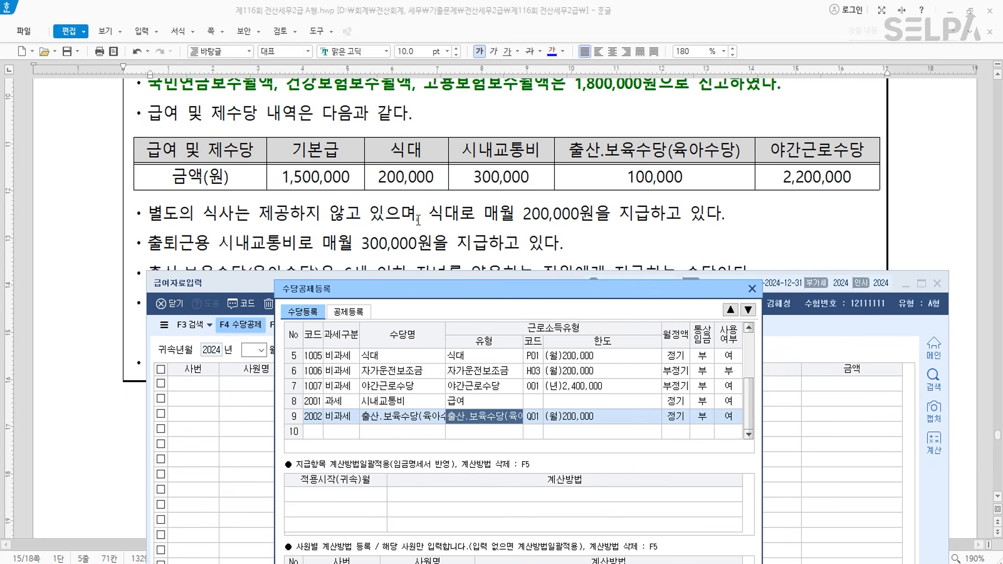
left_click_drag(581, 295, 513, 46)
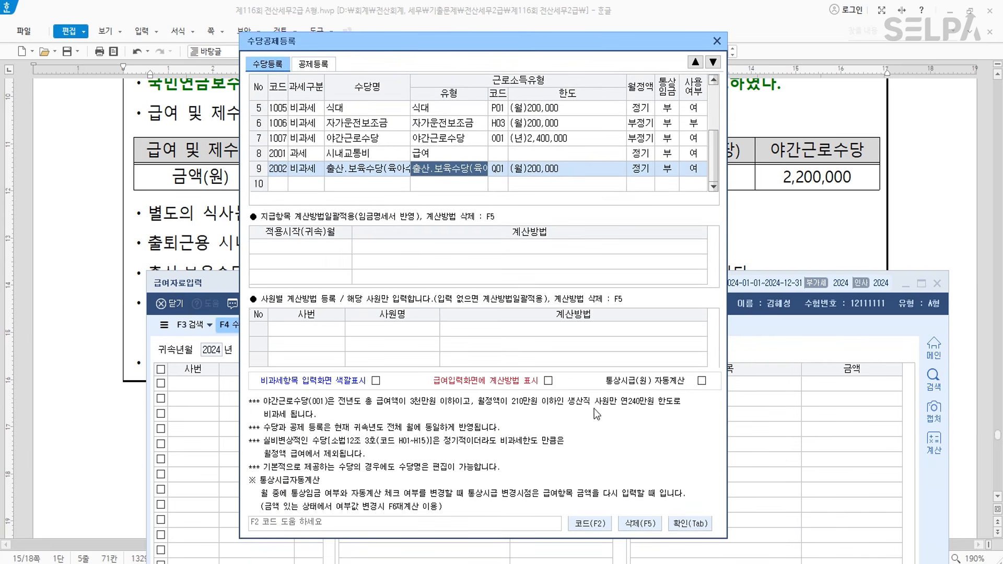
left_click(689, 523)
- Set the pay month to 09 and load the employees
type("09")
key("Return")
key("Return")
key("Return")
key("Return")
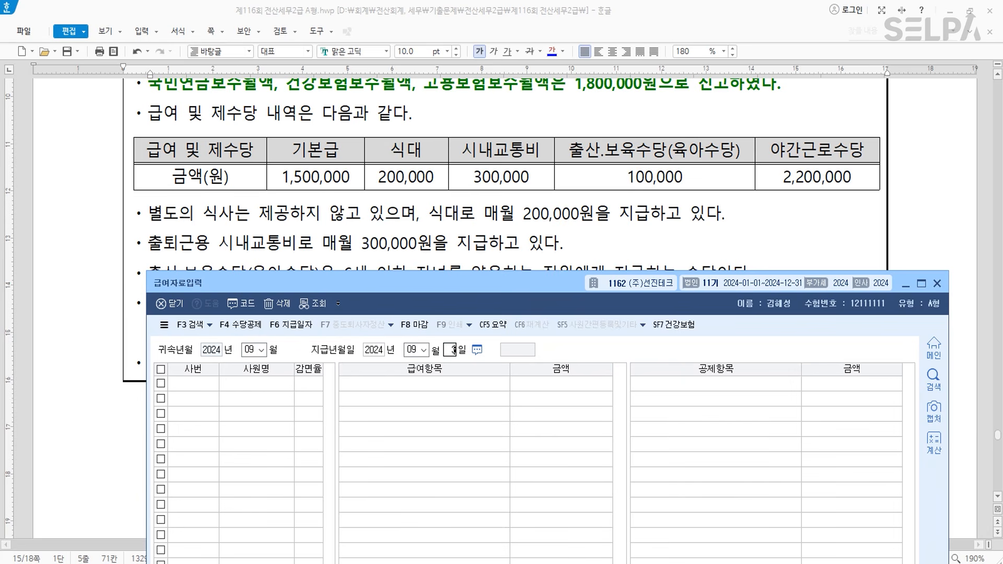
key("Return")
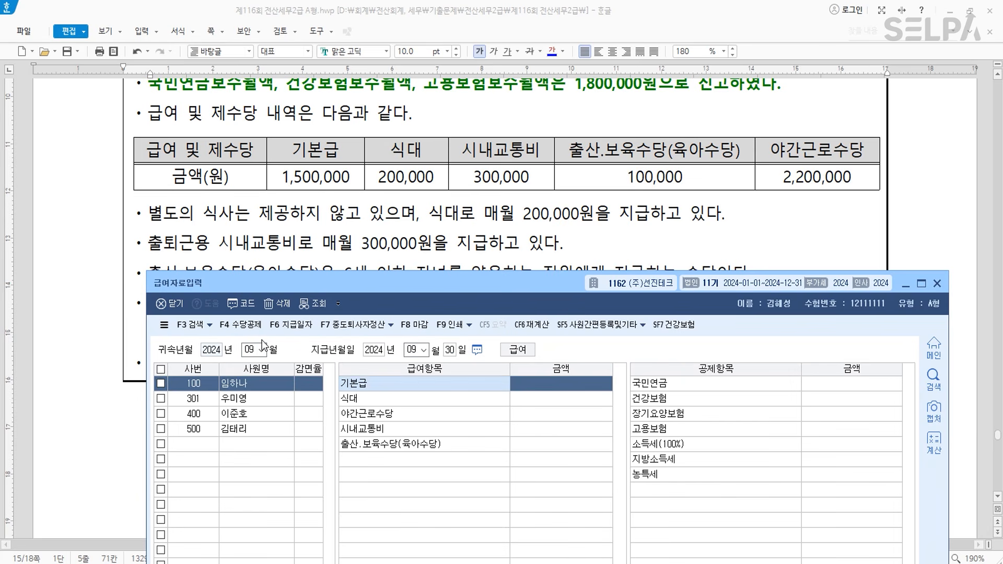
- Enter base pay 1,500,000, meal 200,000, night work 2,200,000, commuting 300,000, childcare 100,000
type("1")
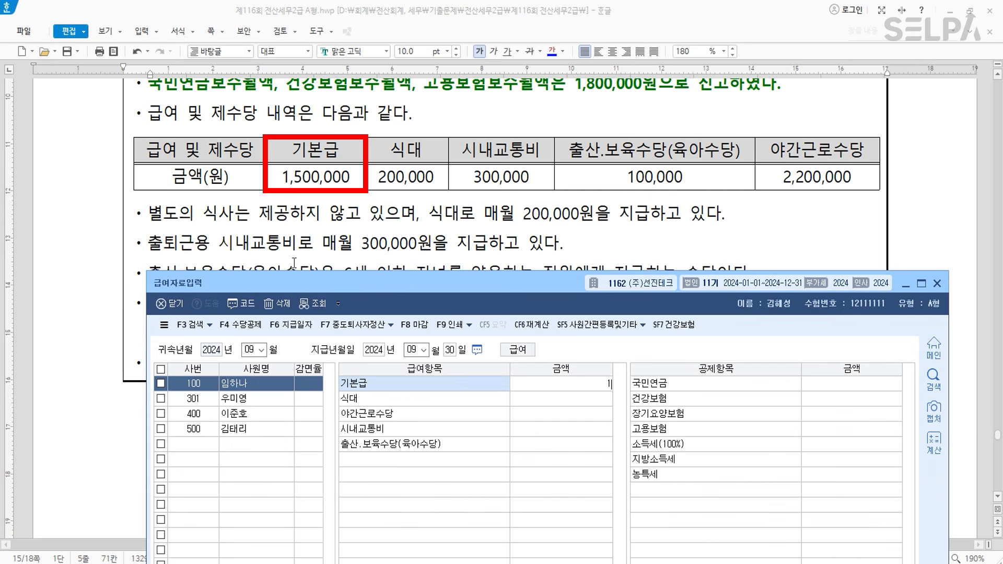
type(",500,000")
key("Return")
type("200,000")
key("Return")
type("2200000")
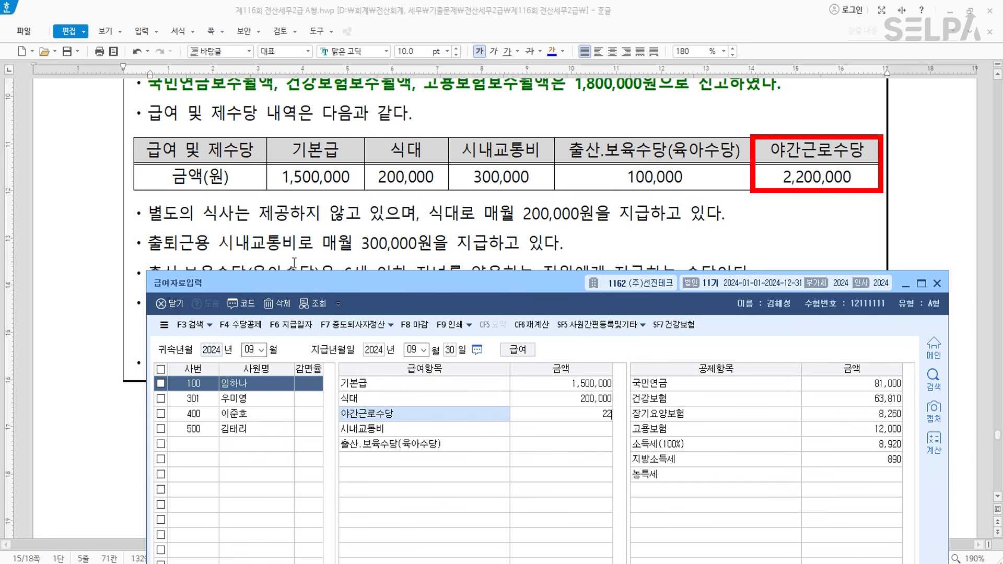
key("Return")
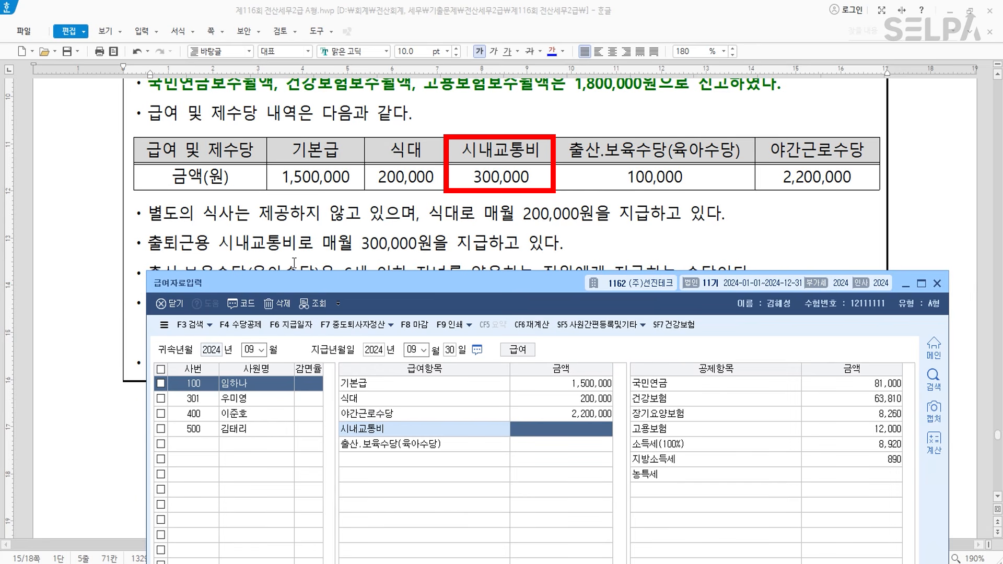
type("300000")
key("Return")
type("100")
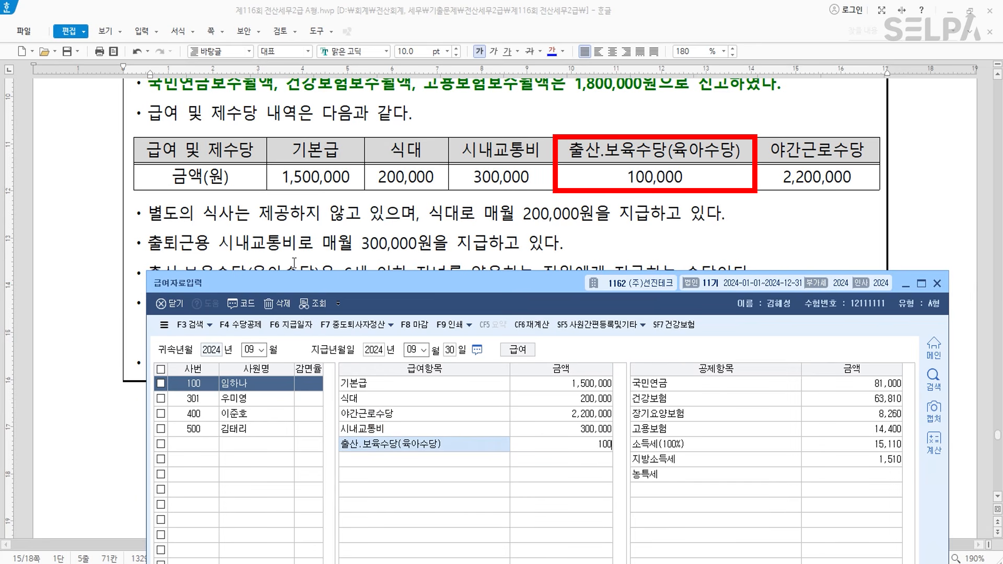
type(",000")
key("Return")
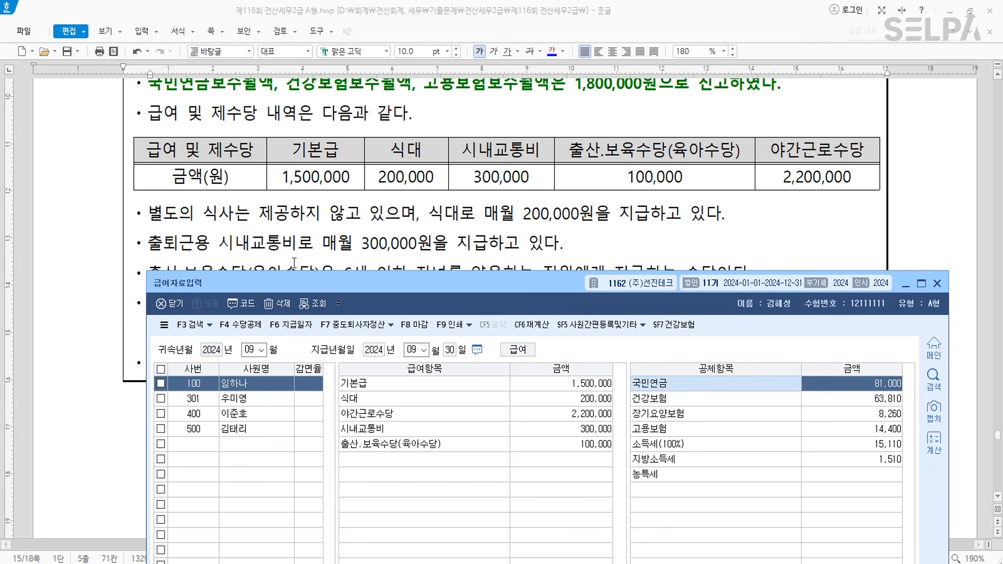
left_click_drag(538, 282, 532, 27)
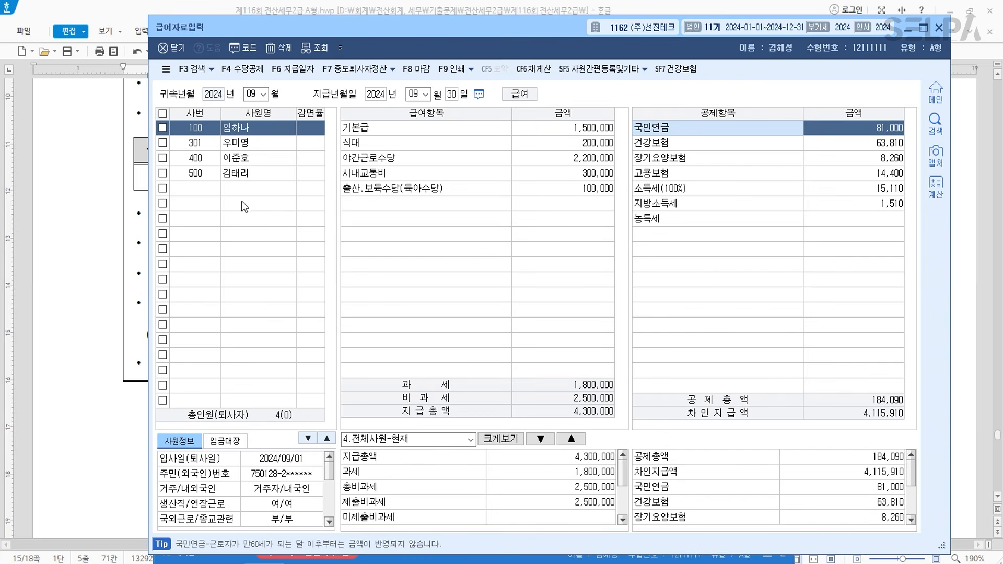
- Close payroll entry and colour the resigning employee and resignation date phrases blue
left_click(938, 28)
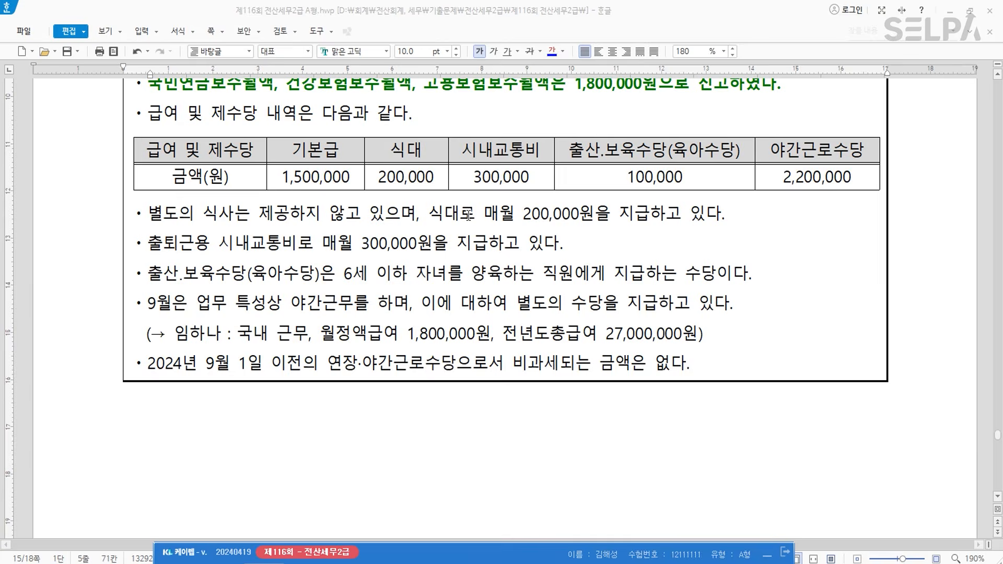
scroll(484, 224, "down", 10)
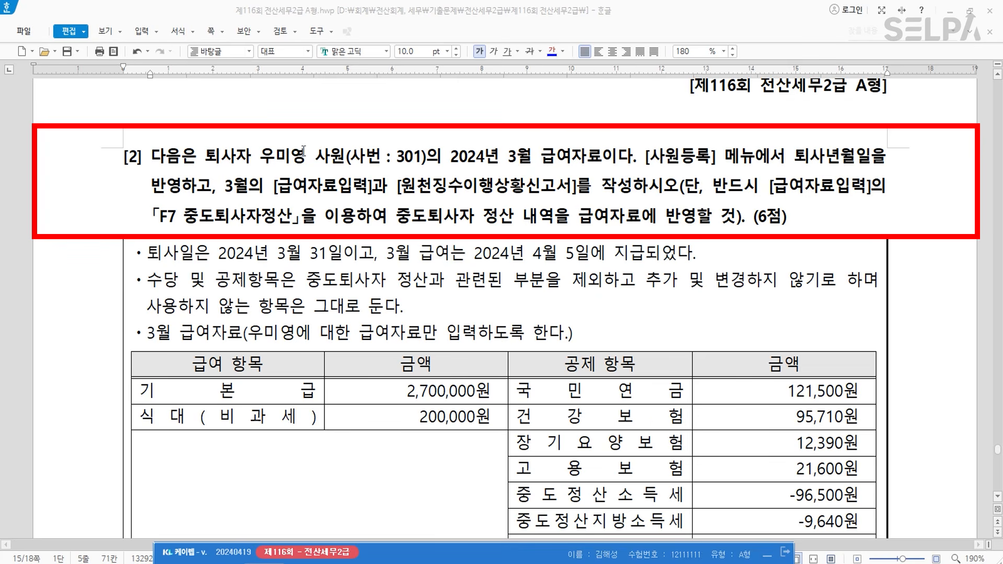
left_click_drag(205, 156, 345, 155)
left_click(552, 51)
left_click_drag(504, 156, 602, 157)
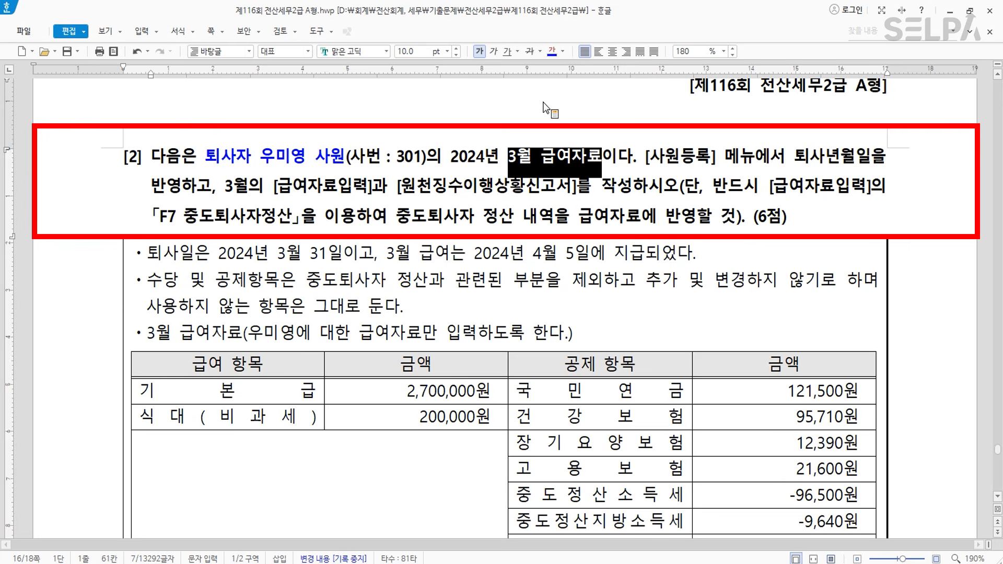
left_click(252, 254)
left_click_drag(151, 255, 348, 254)
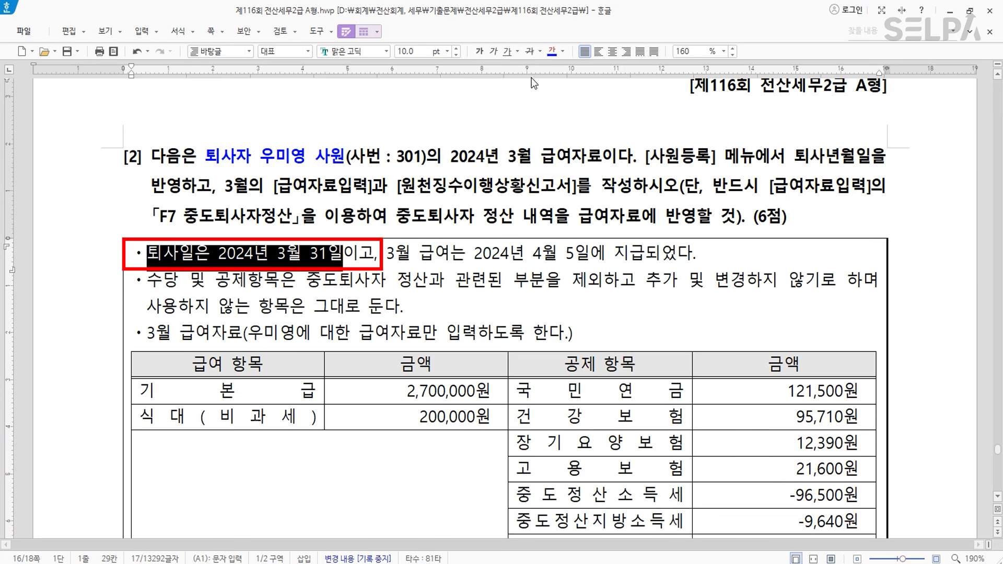
left_click(384, 254)
- Colour the March pay date and [사원등록] registration instruction phrases red
left_click_drag(385, 255, 645, 254)
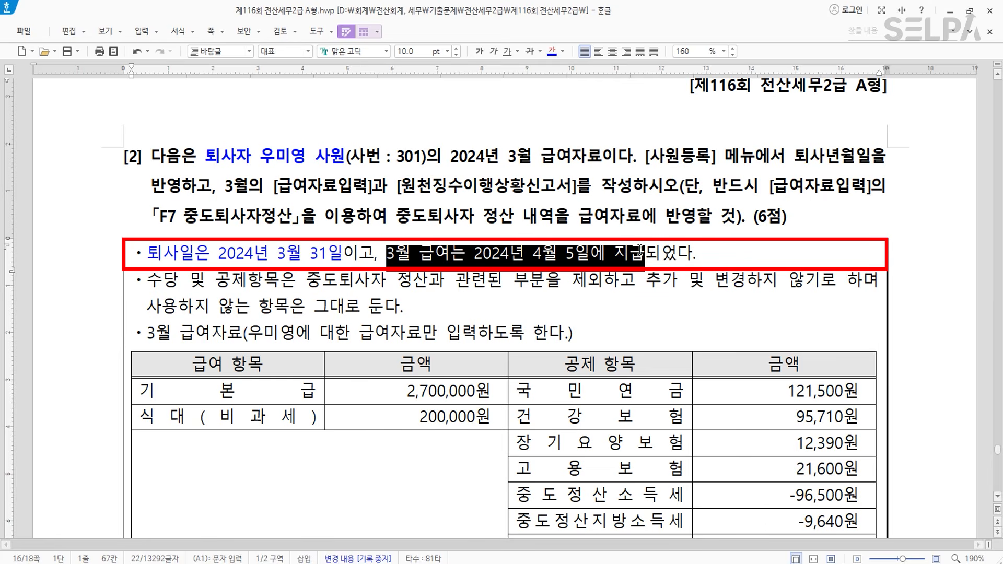
left_click(562, 51)
left_click(572, 103)
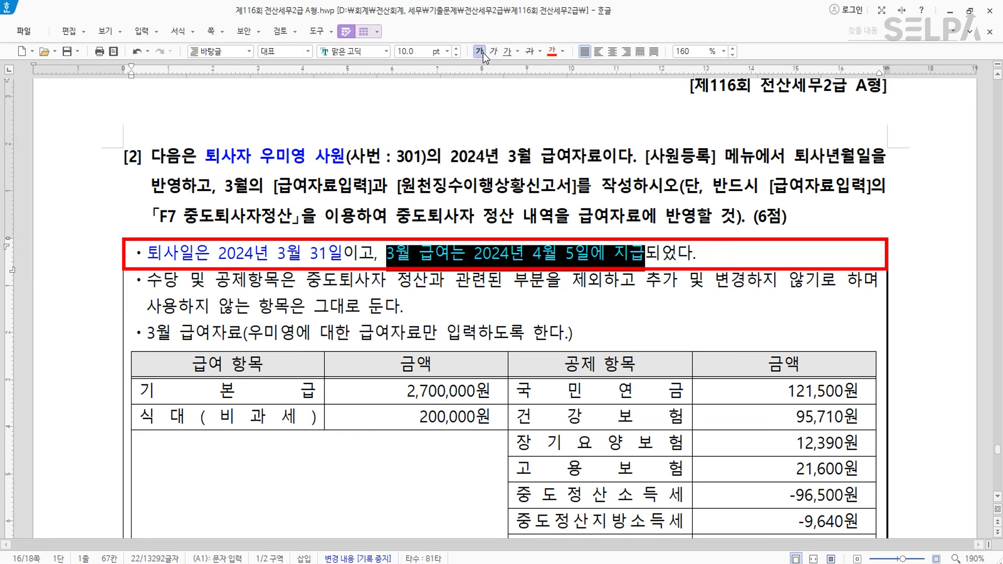
left_click(360, 256)
left_click(312, 256)
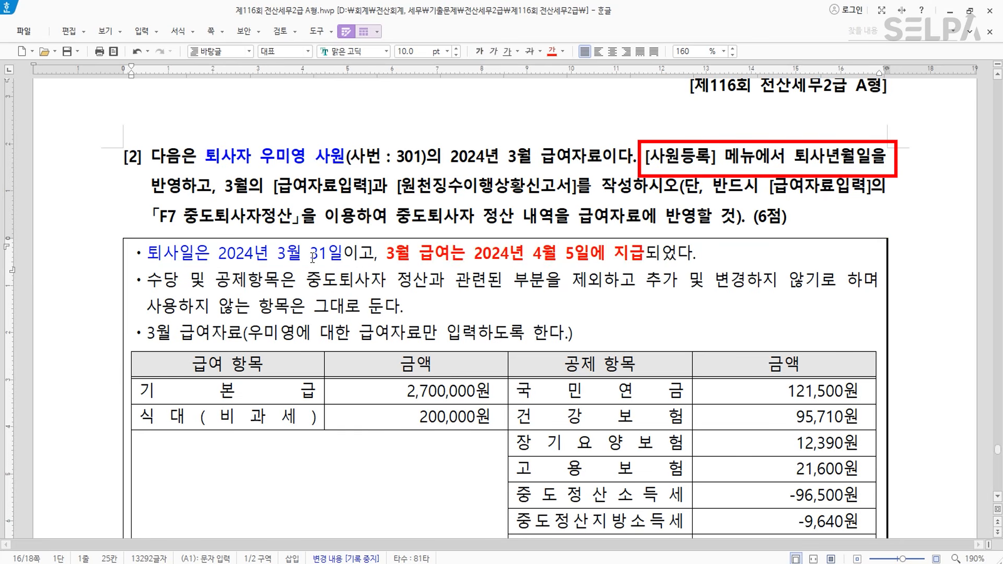
left_click_drag(650, 155, 869, 155)
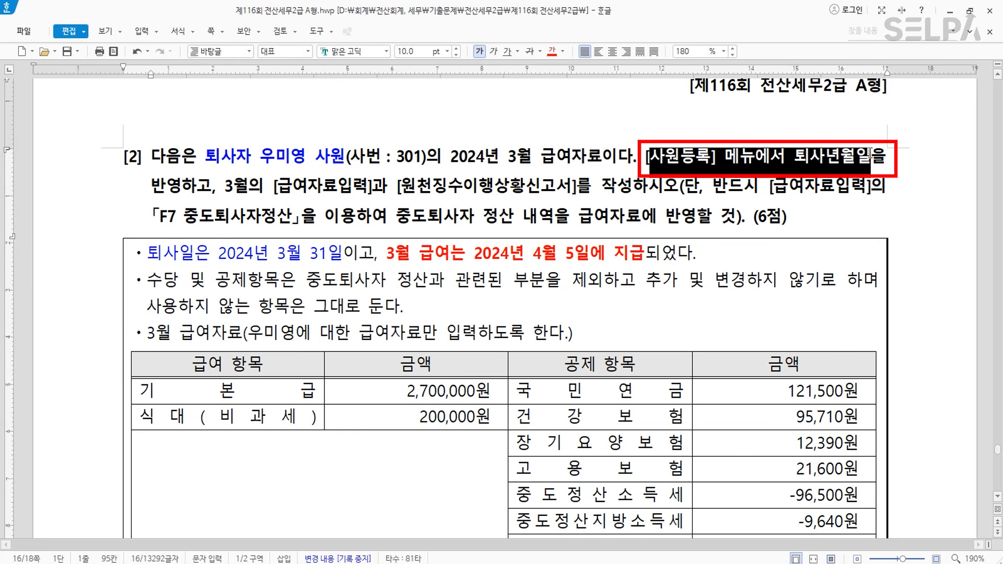
left_click(552, 50)
left_click(480, 219)
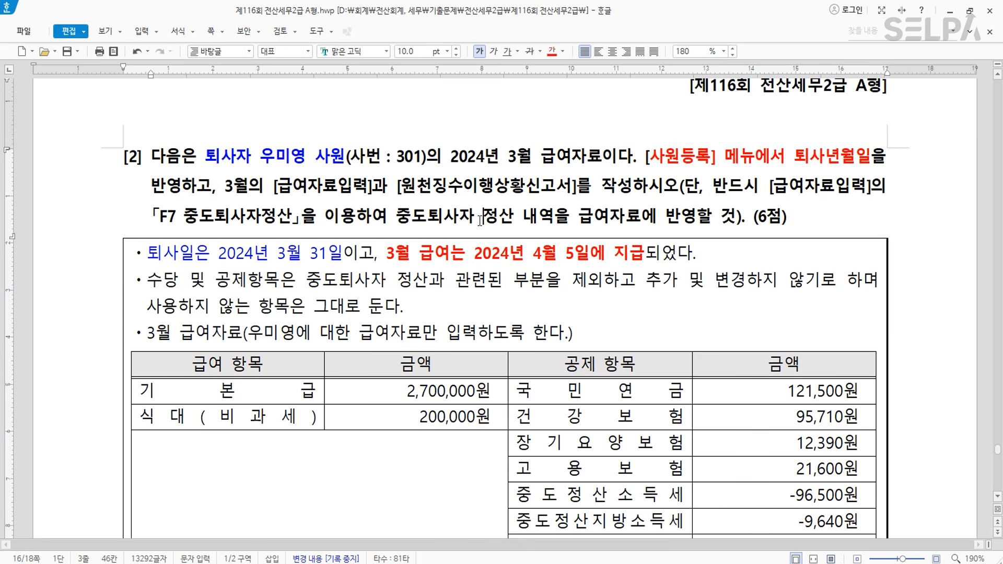
left_click(334, 189)
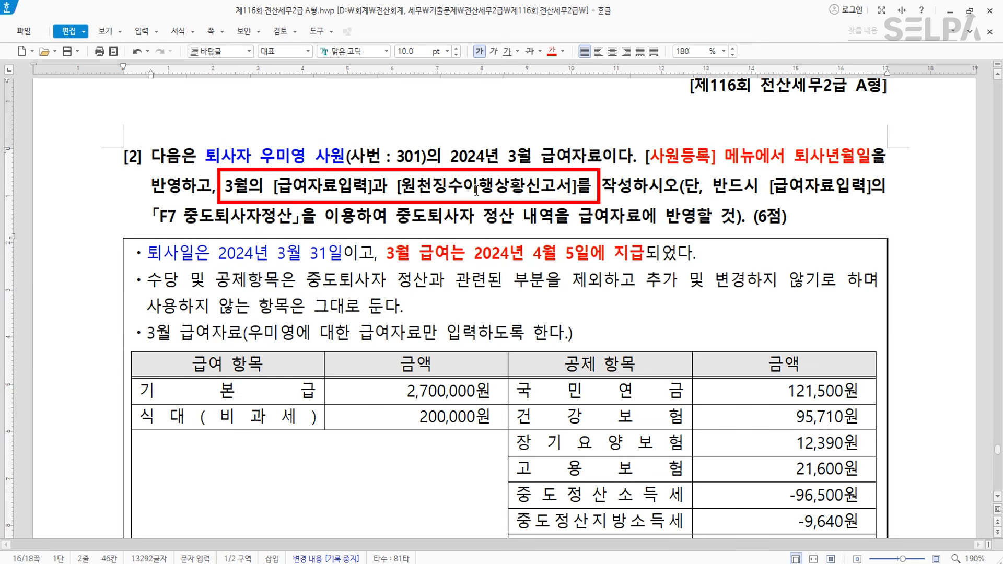
left_click(222, 219)
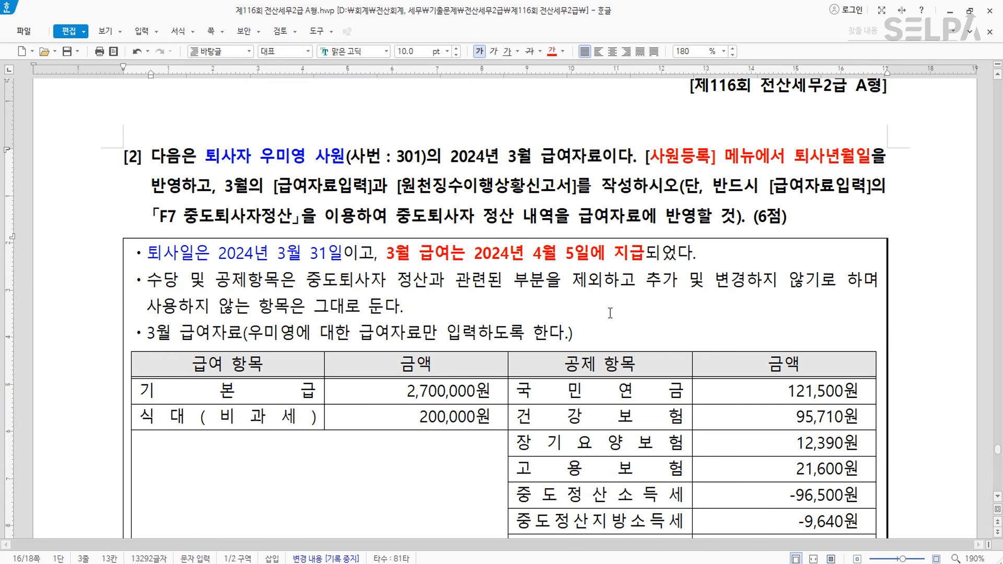
left_click(392, 563)
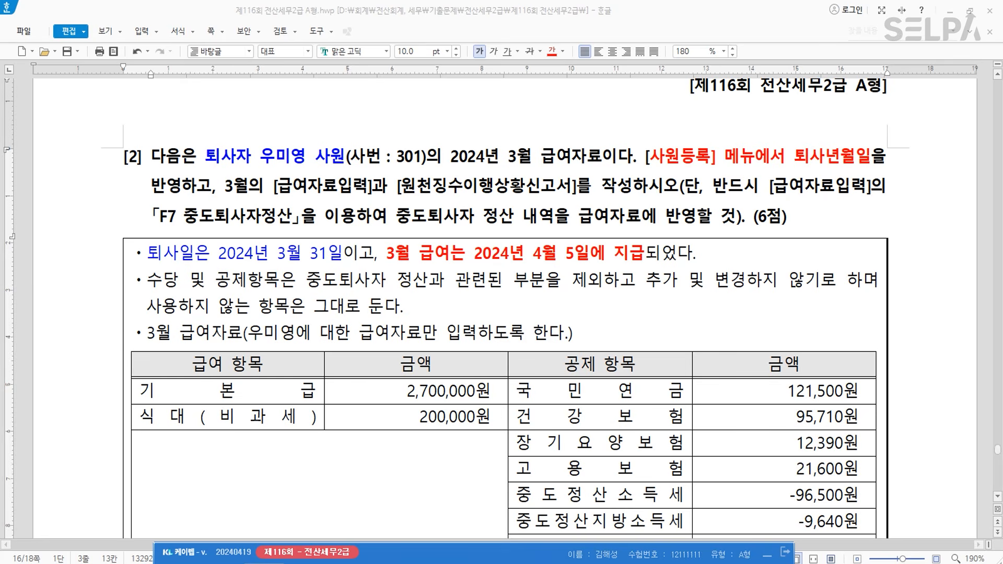
- Open 사원등록 through menu search (ㅅㅇㄷ) and select employee 301
key("ctrl+Return")
type("ㅅㅇㄷ")
key("Return")
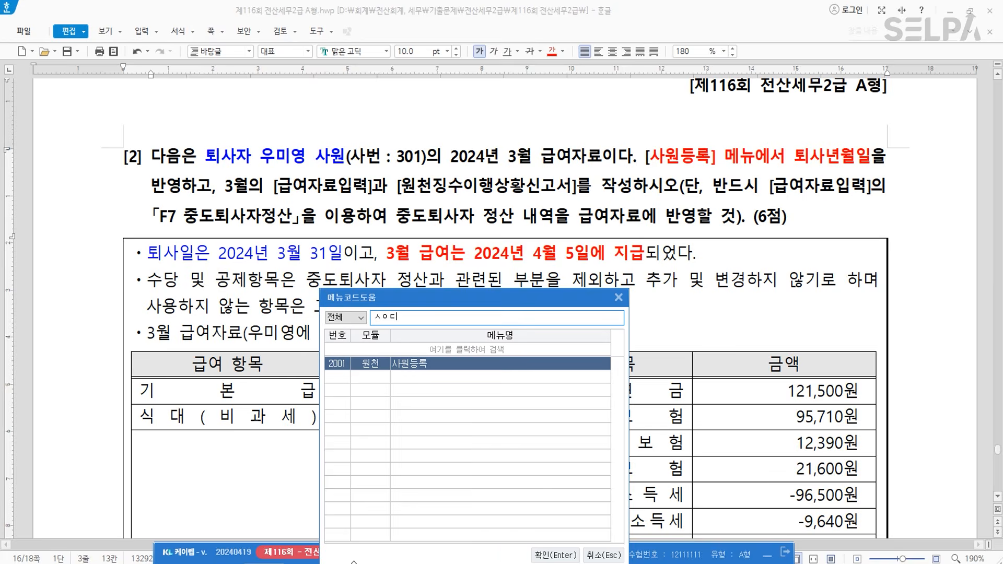
key("Return")
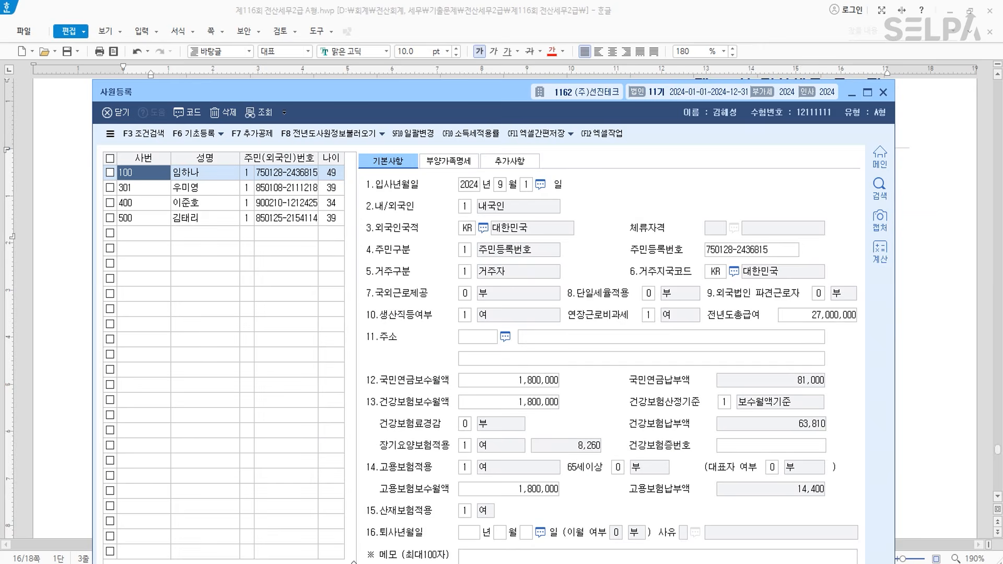
key("Down")
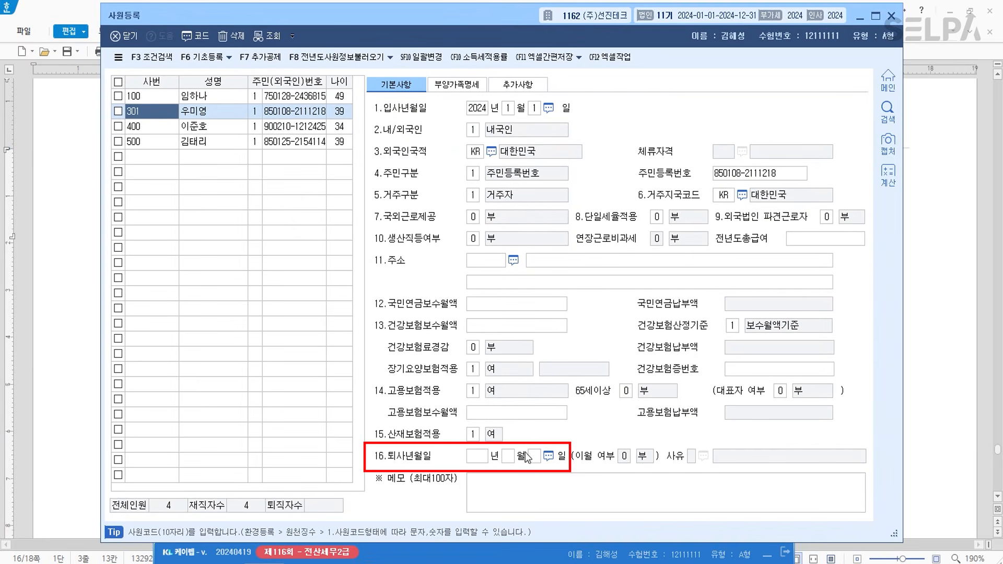
- Enter resignation date 2024-03-31, keep 이월여부 0.부, skip the reason code, and save
left_click(483, 457)
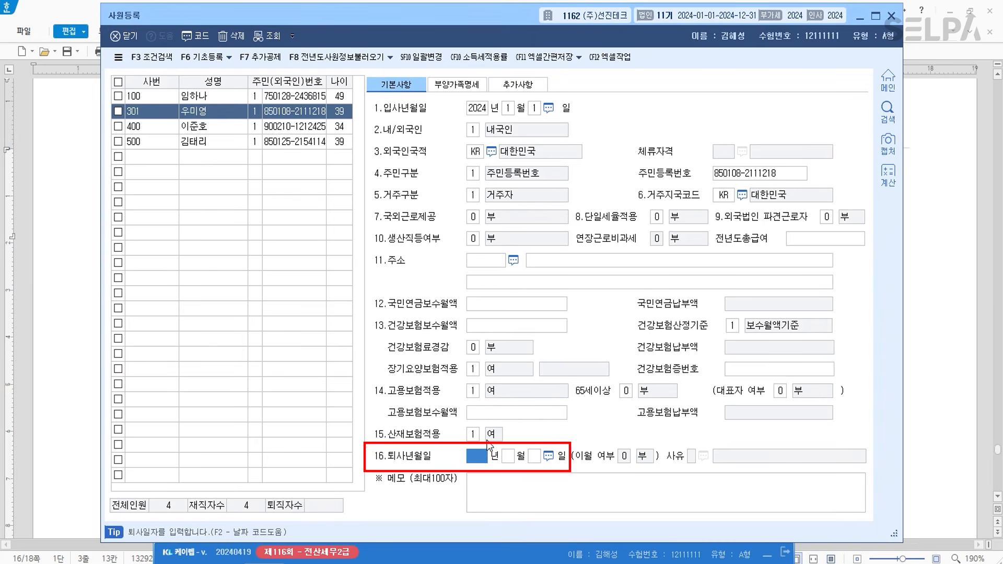
type("24 년 3")
key("Return")
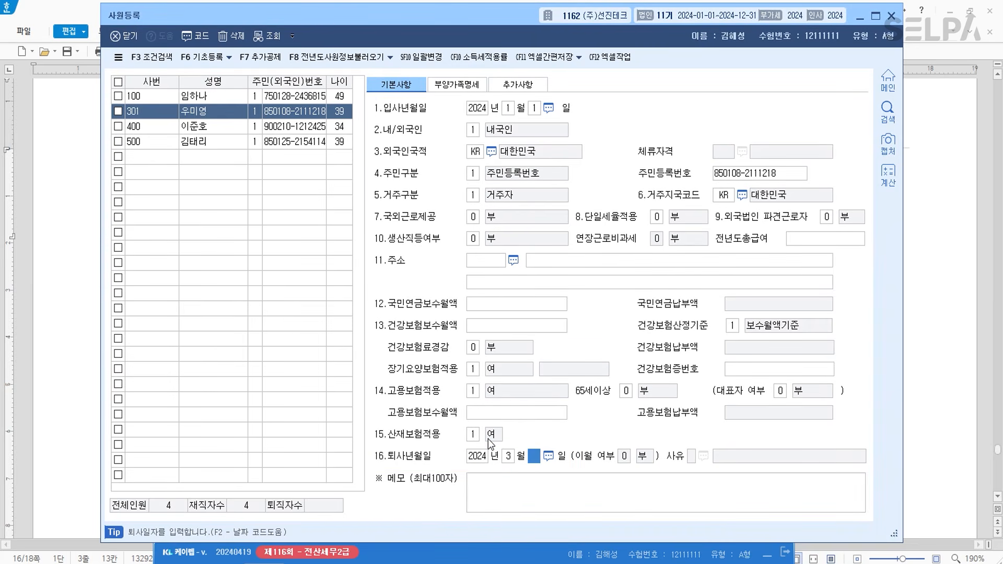
type("31")
key("Return")
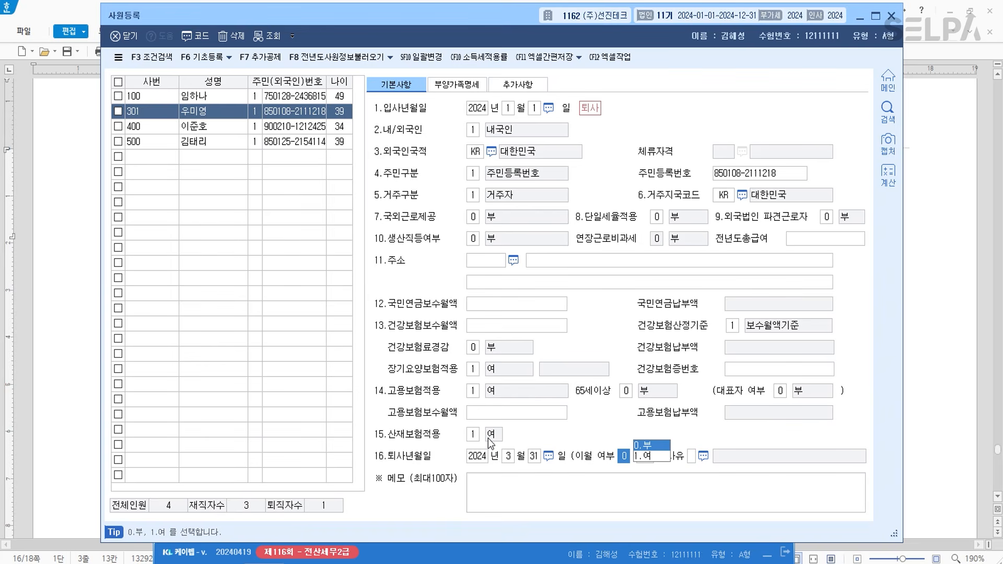
key("Return")
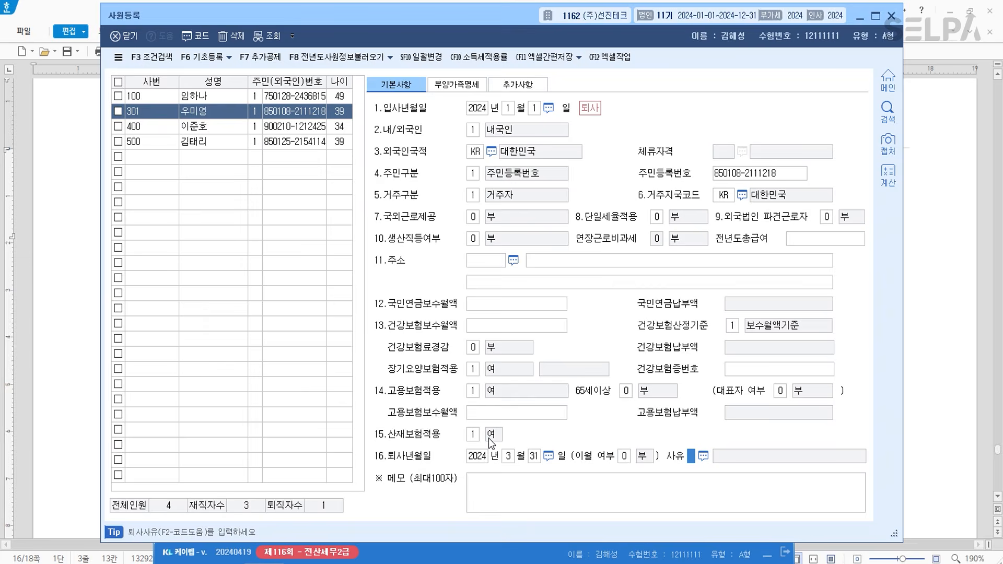
key("F2")
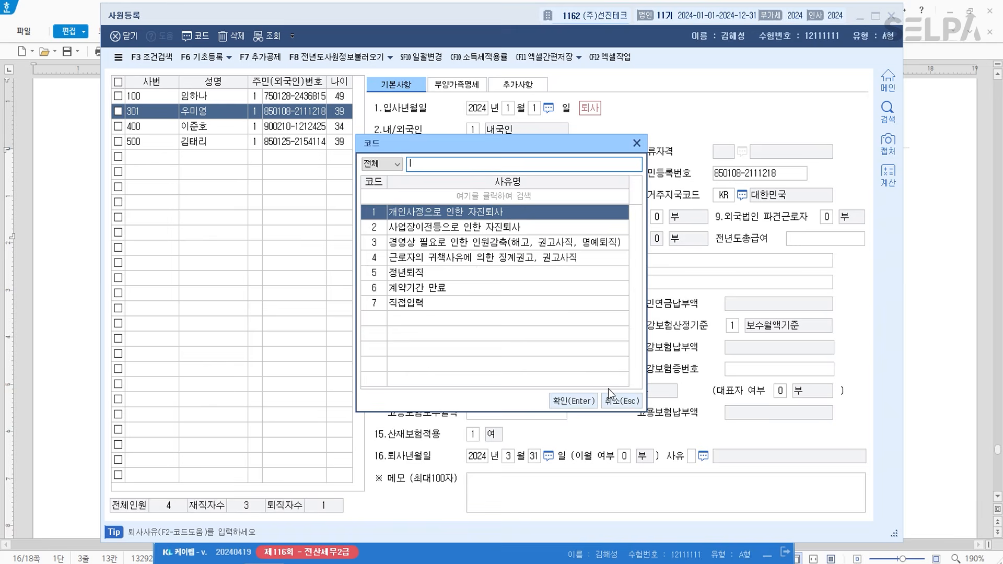
left_click(621, 400)
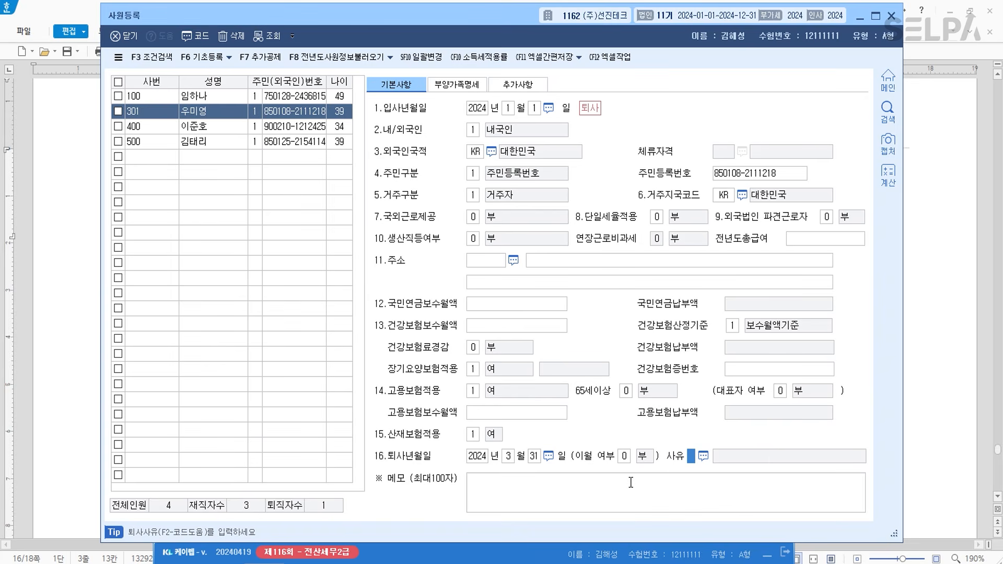
left_click(166, 159)
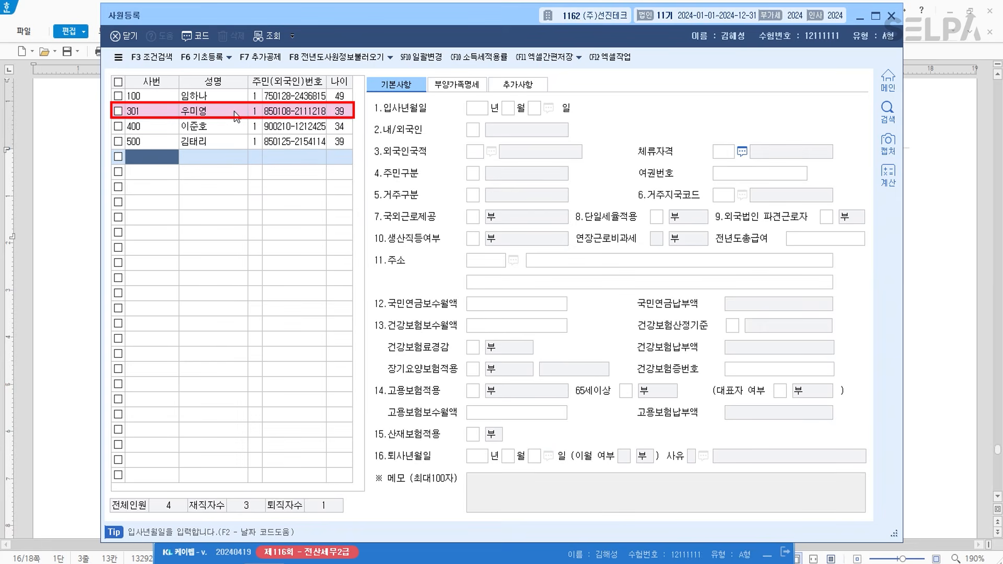
- Close 사원등록, scroll the exam to the salary table, and open 급여자료입력 (ㄱㅇㅈ)
left_click(891, 23)
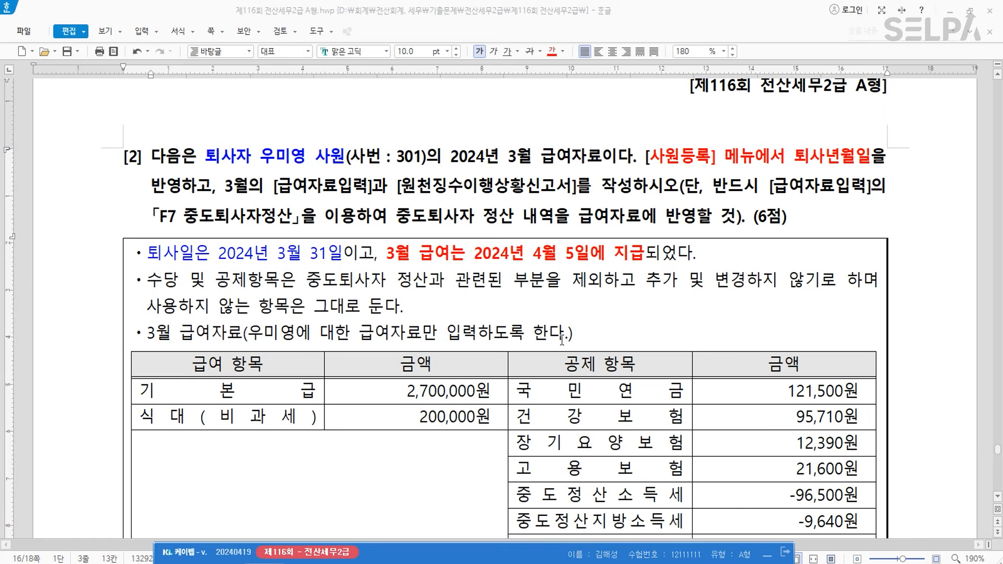
scroll(524, 328, "down", 4)
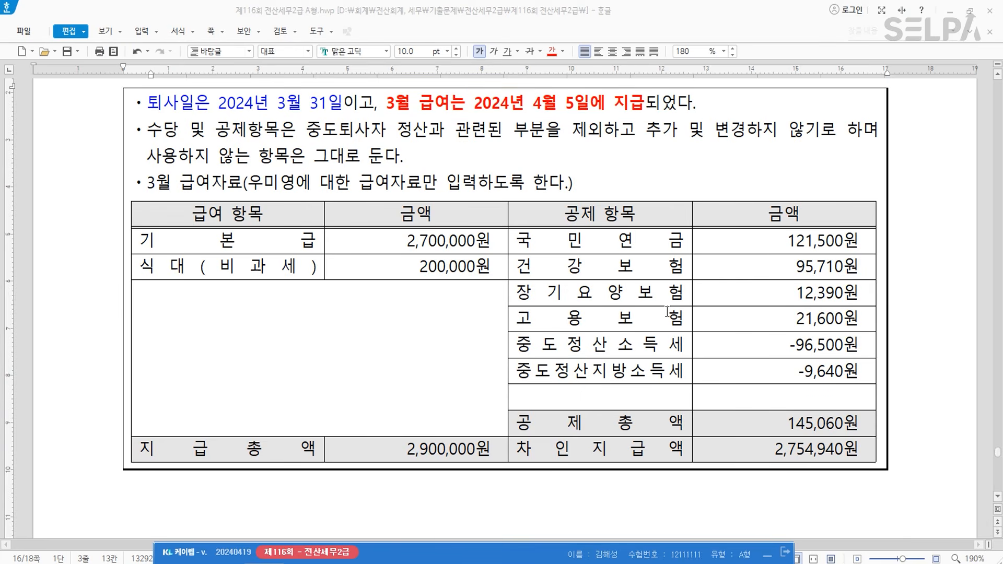
key("ctrl+Return")
type("ㄱㅇㅈ")
key("Return")
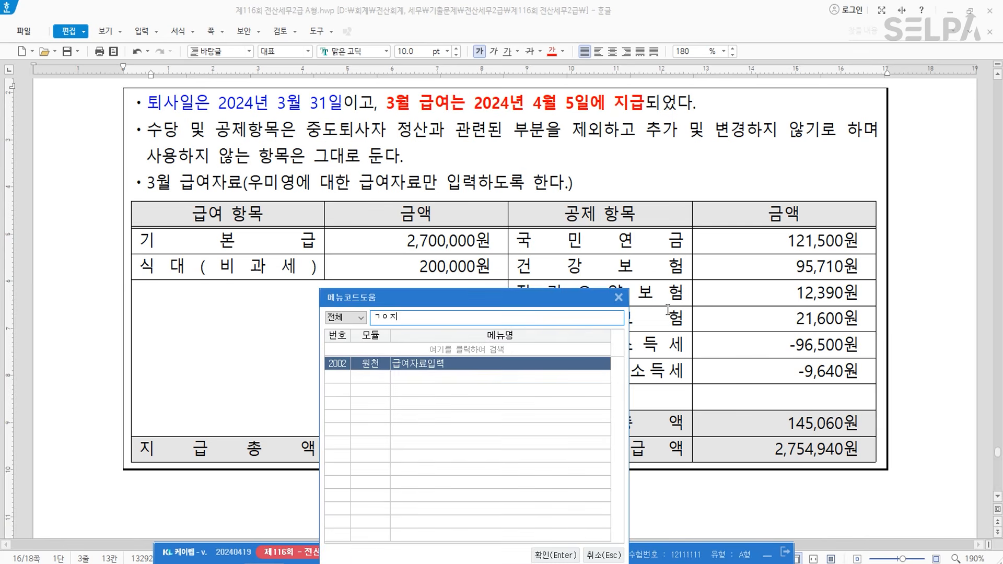
key("Return")
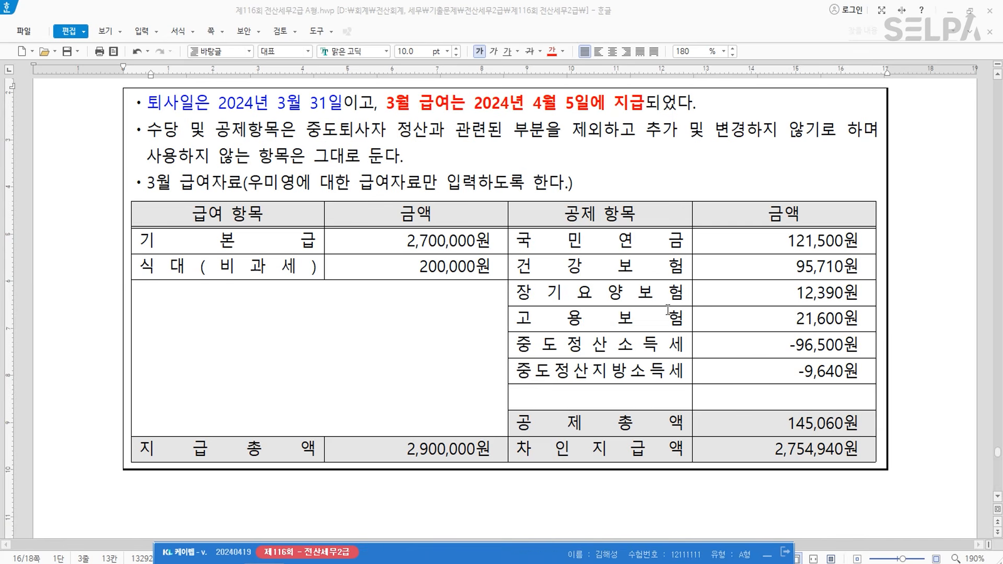
- Set 귀속년월 to 2024-03 and the pay month to 04, loading employees
type("03")
key("Return")
key("Return")
type("04")
key("Return")
- Copy only last month's pay amounts for the April 5 payment and lower the window
type("5")
key("Return")
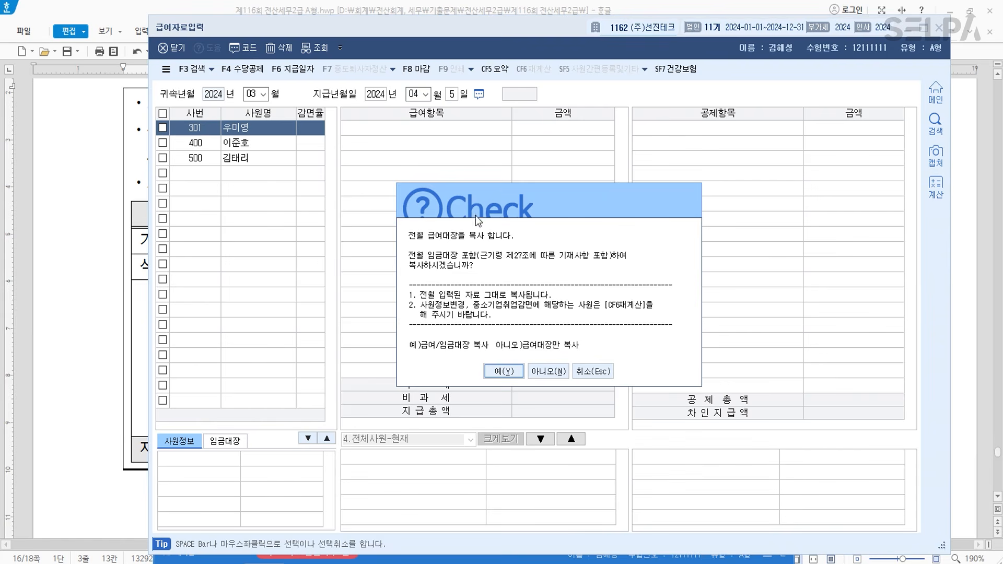
left_click(557, 375)
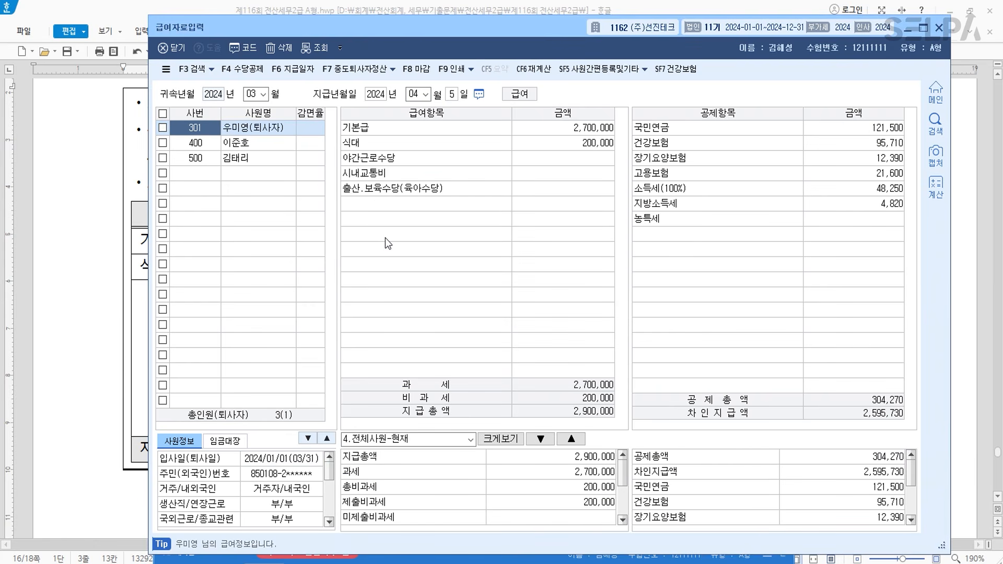
left_click_drag(425, 26, 359, 332)
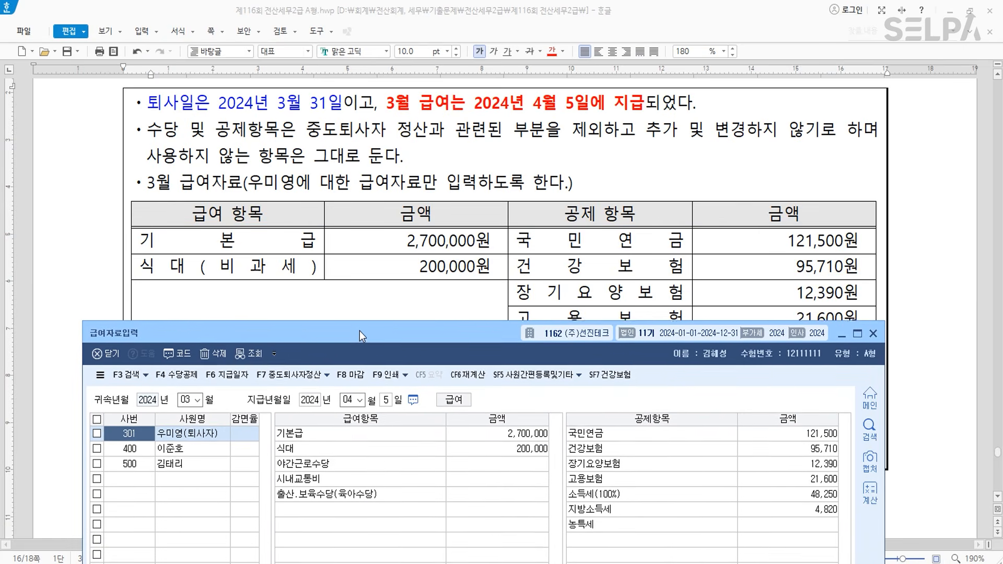
- Check employee 301's 기본급 2,700,000, 식대 200,000 and insurance deductions against the exam table
left_click(512, 434)
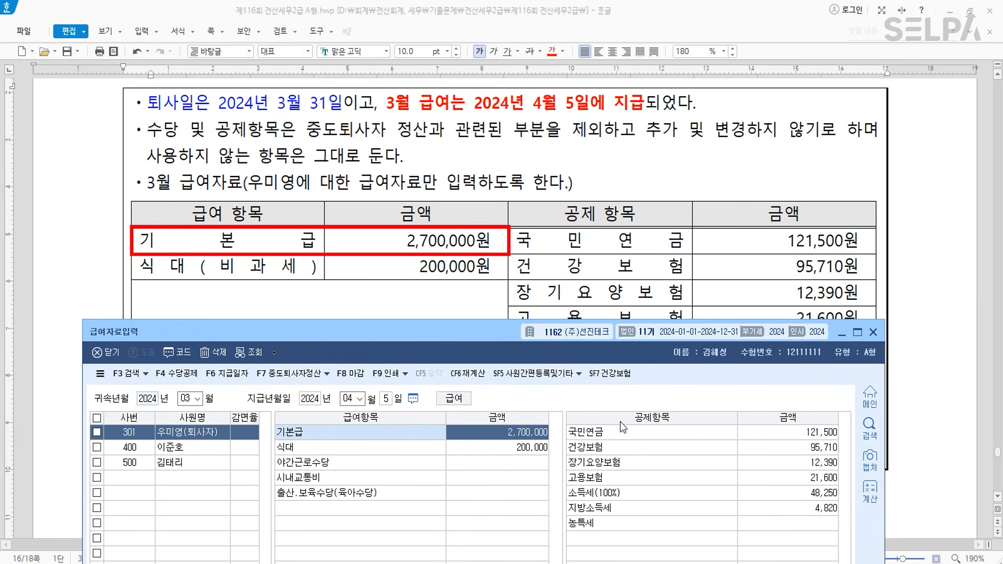
key("Return")
key("Return")
key("Return")
key("Return")
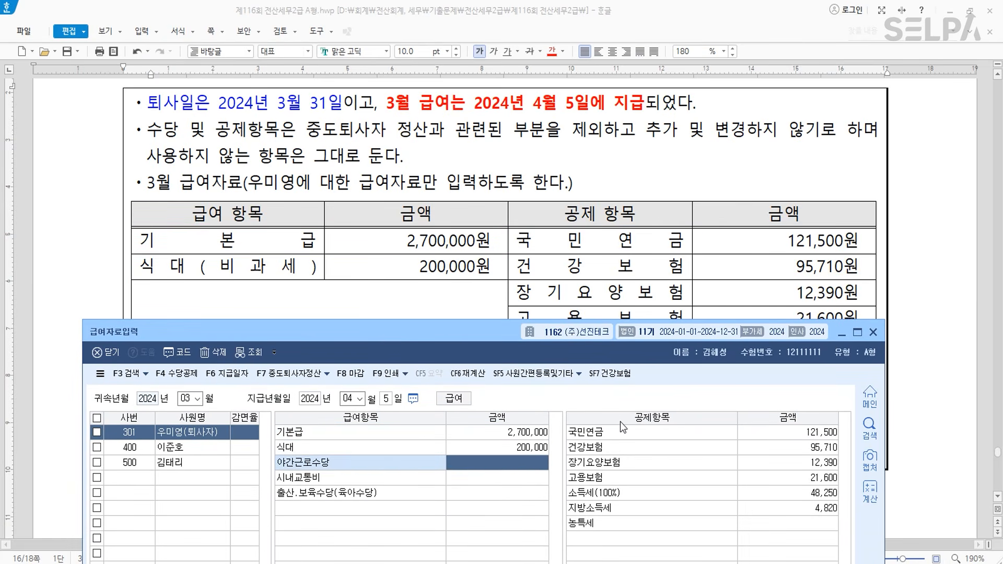
key("Return")
key("Return")
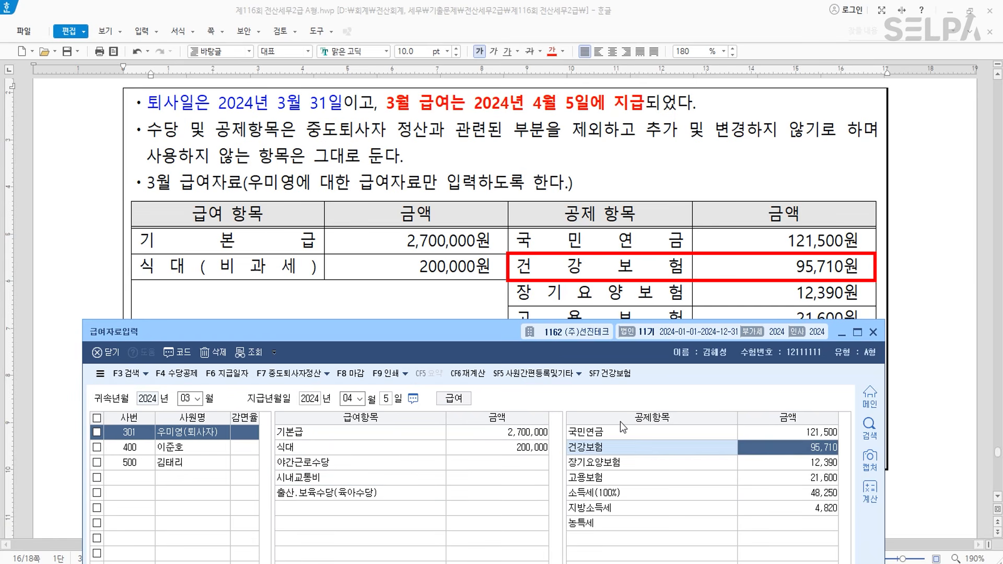
scroll(723, 261, "down", 3)
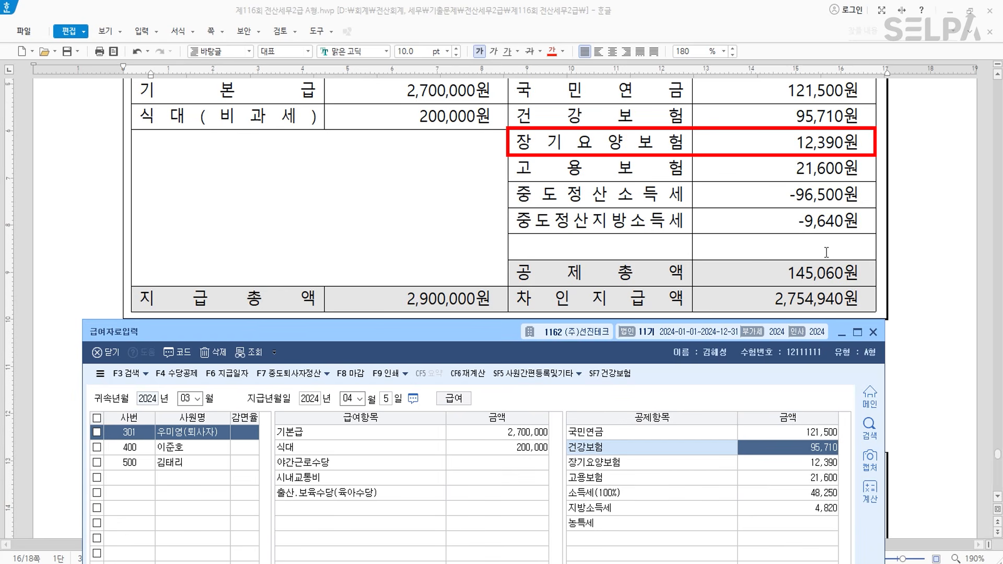
key("Return")
key("Return")
key("Return")
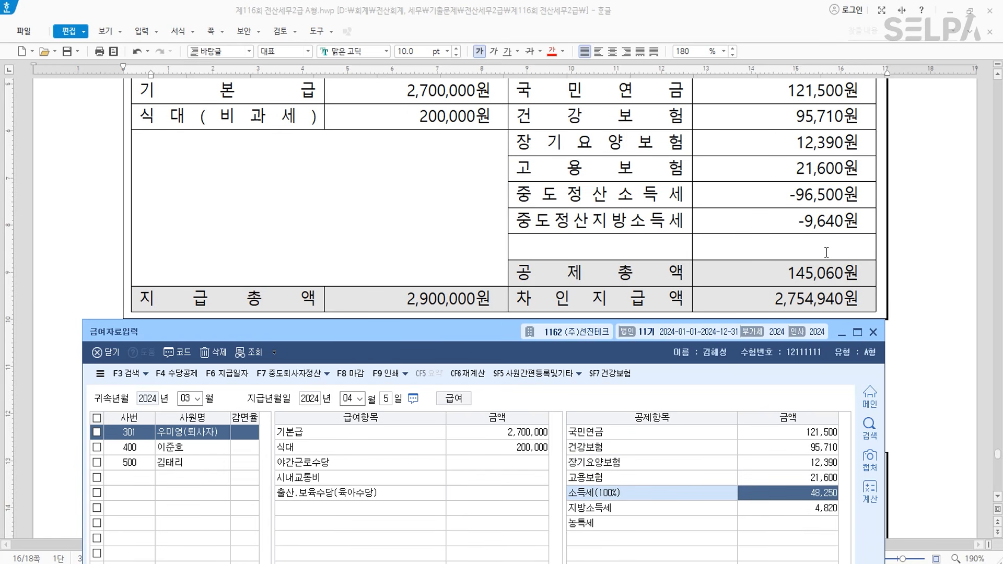
left_click(303, 374)
key("ctrl")
key("ctrl")
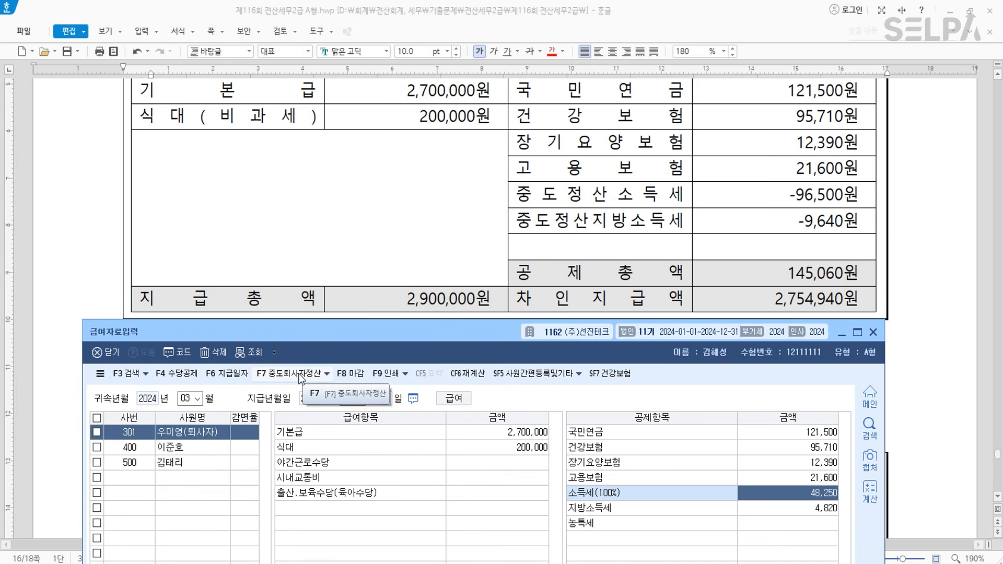
- Run 중도퇴사자정산 with 급여반영, recheck employees 400 and 301, then close 급여자료입력
left_click(299, 374)
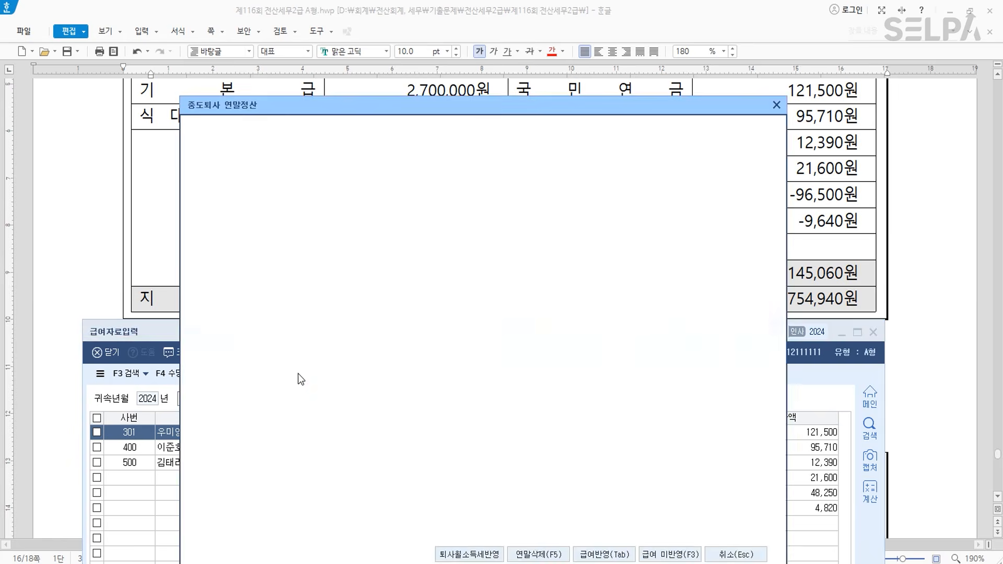
left_click_drag(437, 105, 377, 44)
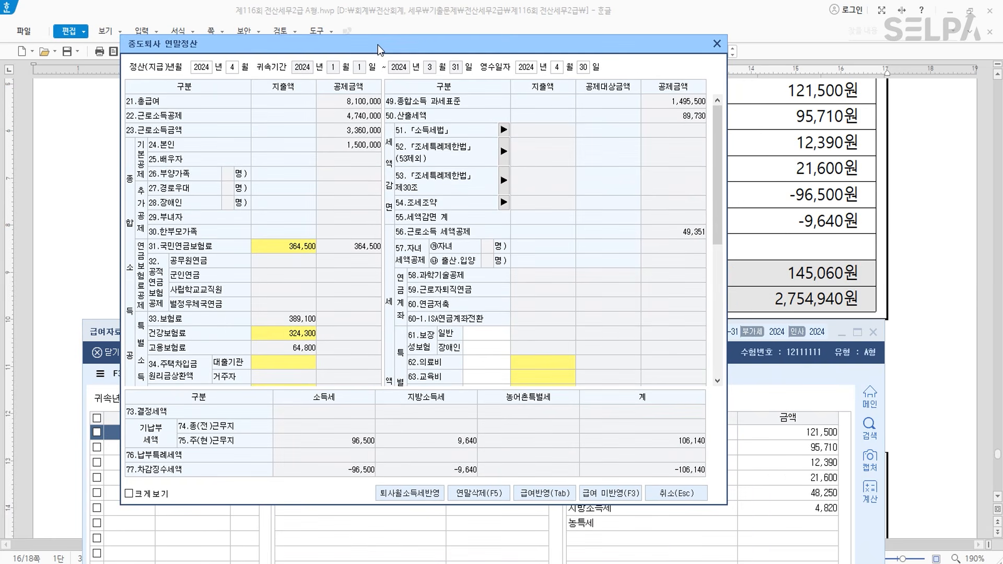
left_click(553, 493)
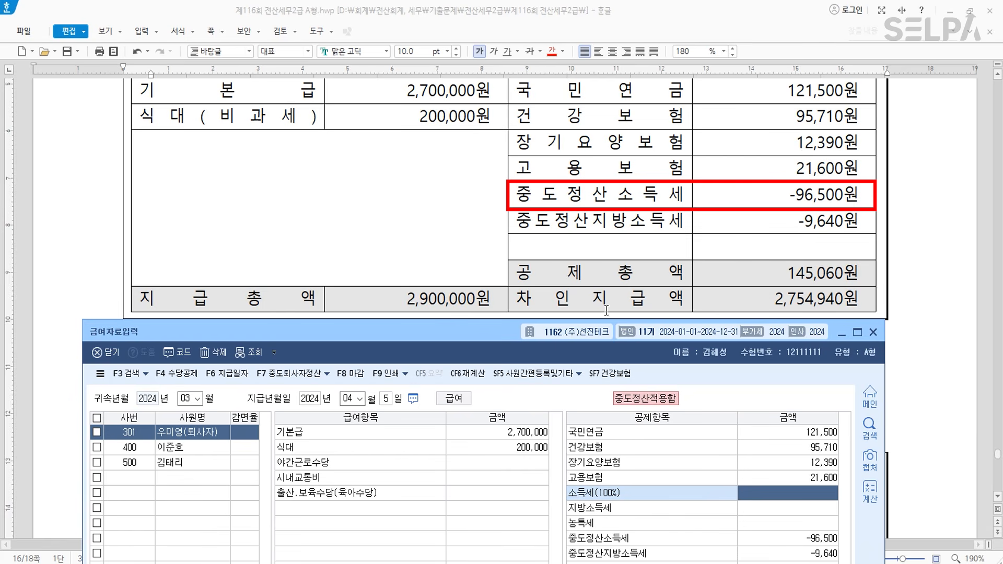
left_click_drag(500, 338, 482, 193)
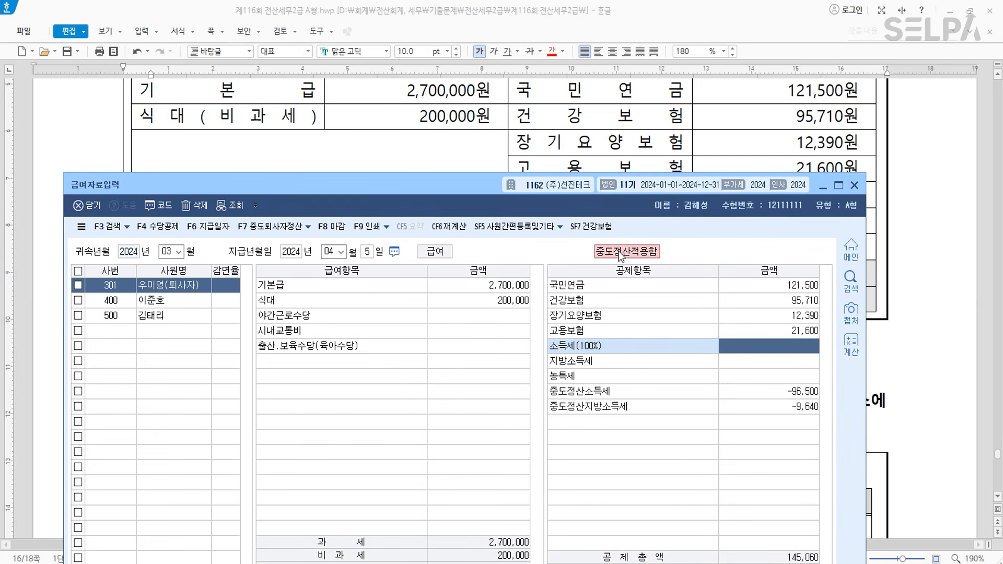
left_click(201, 302)
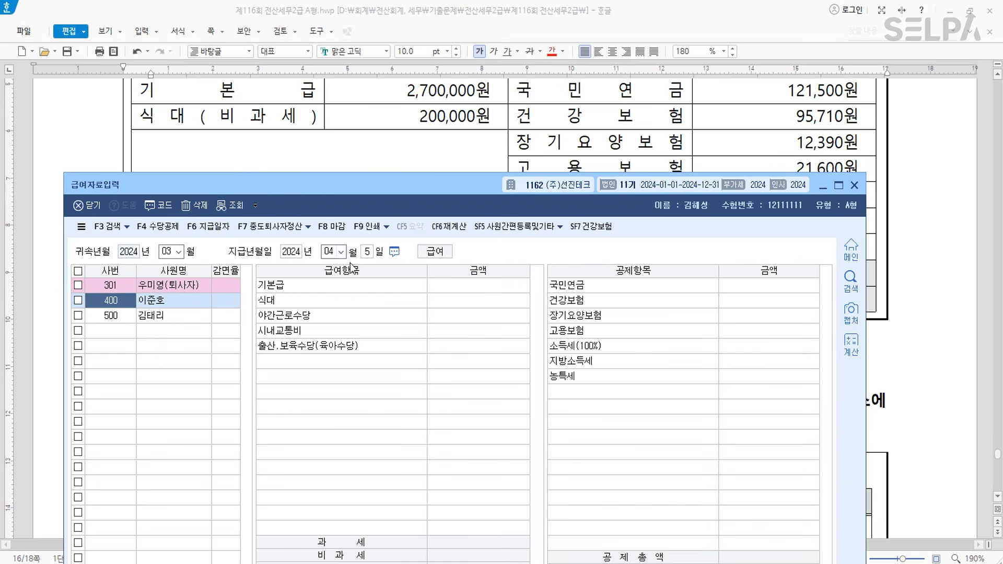
left_click(169, 289)
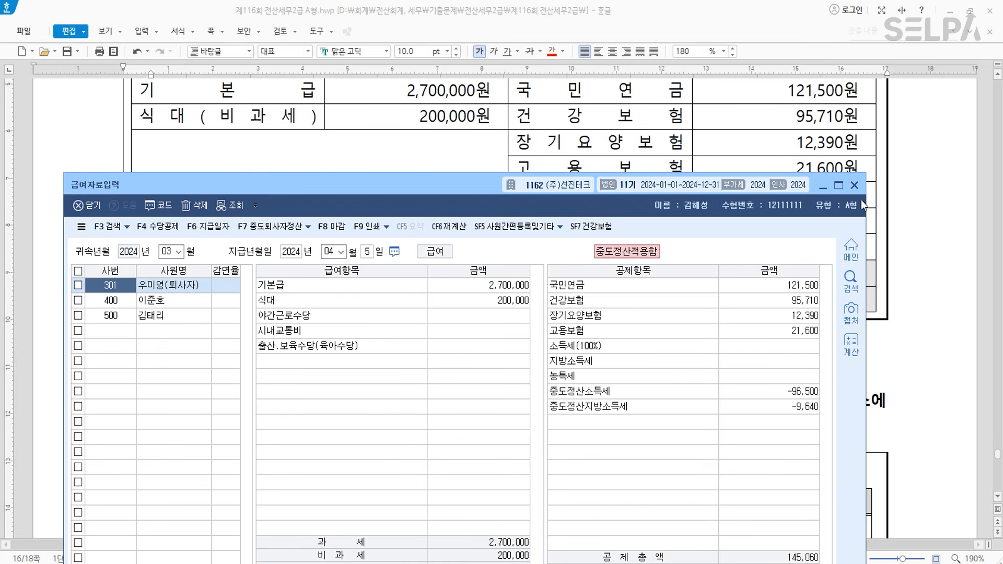
left_click(854, 184)
scroll(481, 272, "up", 6)
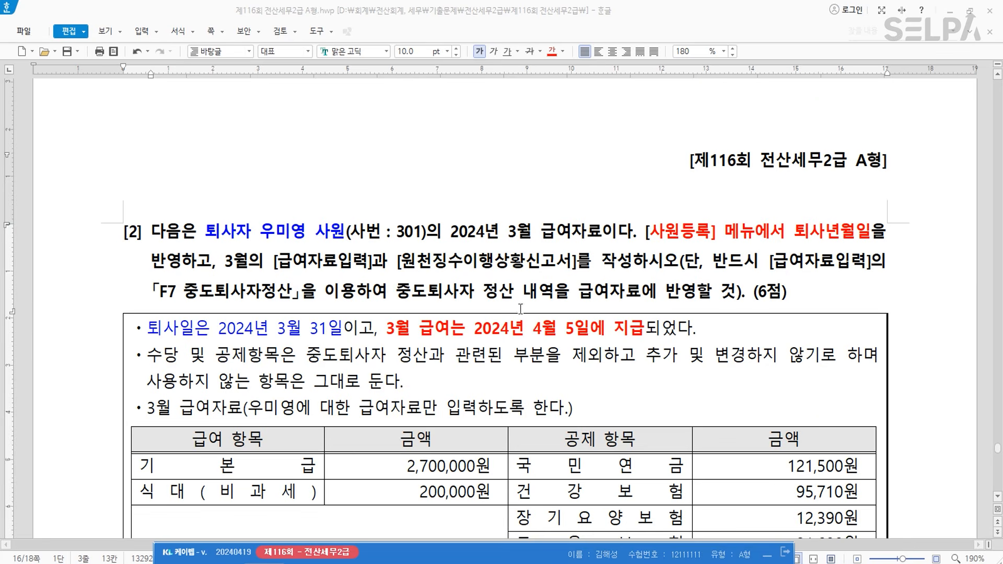
- Colour "[급여자료입력]과 [원천징수이행상황신고서]" in question [2] red
left_click_drag(273, 261, 577, 270)
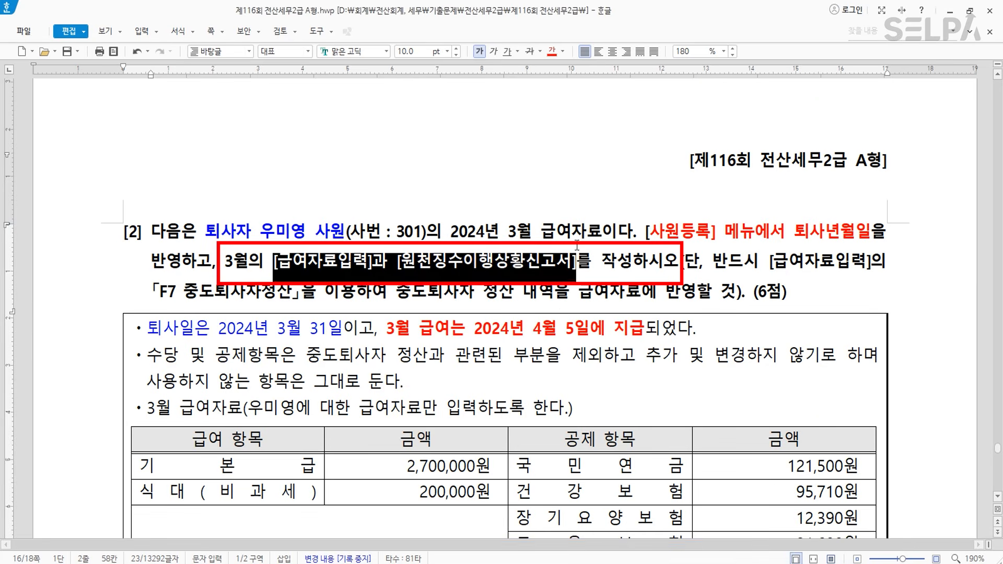
left_click(553, 51)
left_click(589, 413)
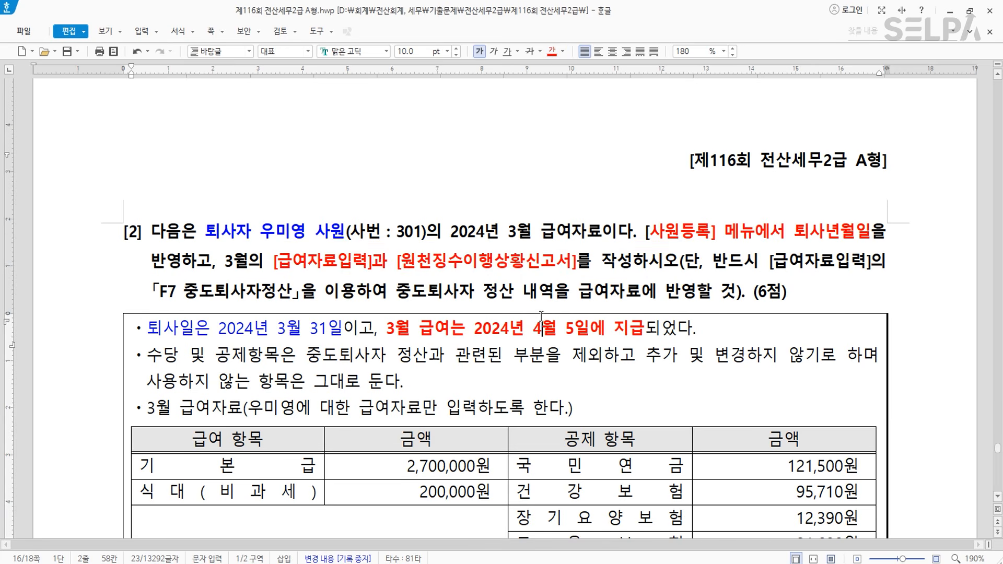
scroll(585, 414, "down", 4)
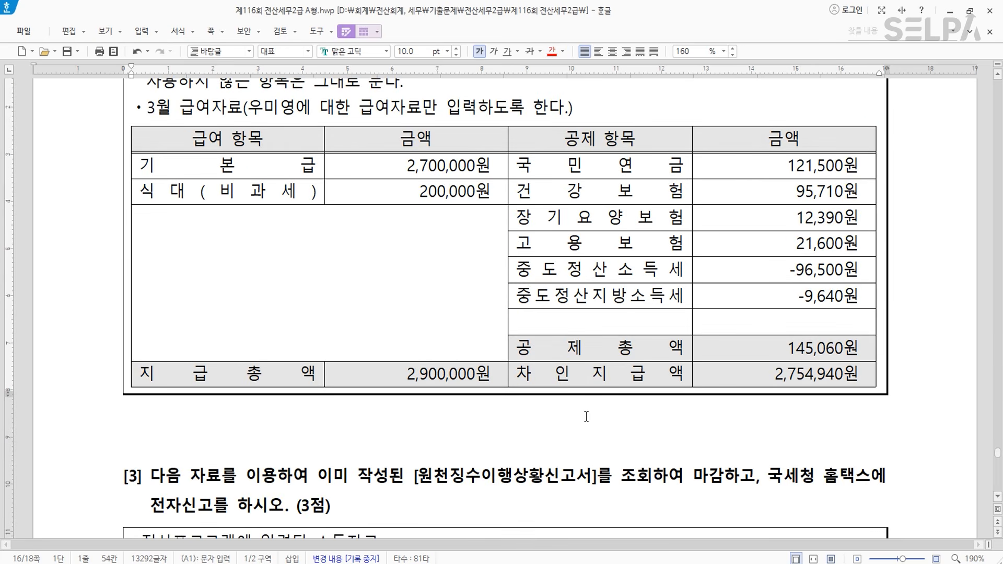
scroll(580, 413, "up", 1)
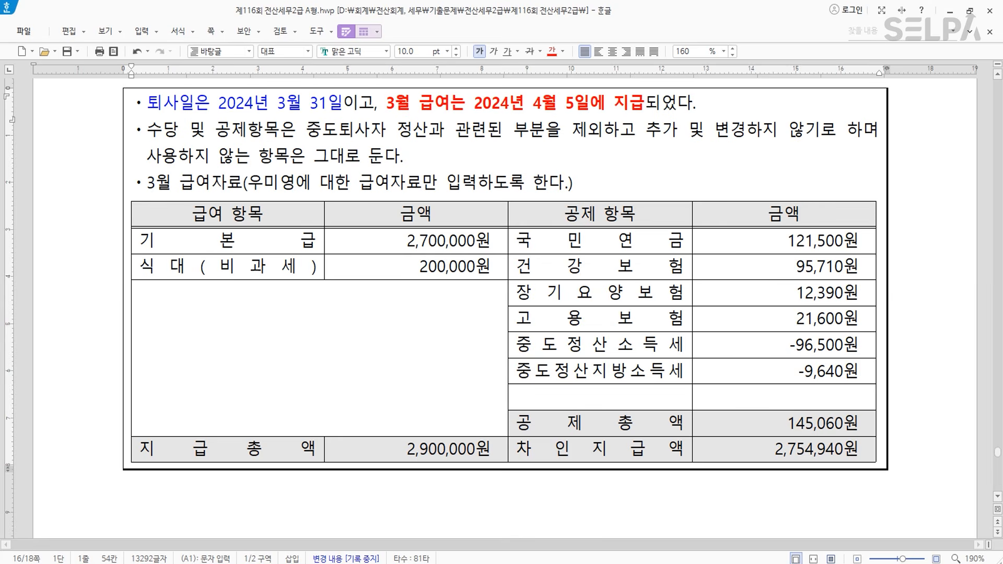
- In KcLep, search the menu with ㅊㅈ for 원천징수이행상황신고서
left_click(514, 563)
type("ㅊㅈ")
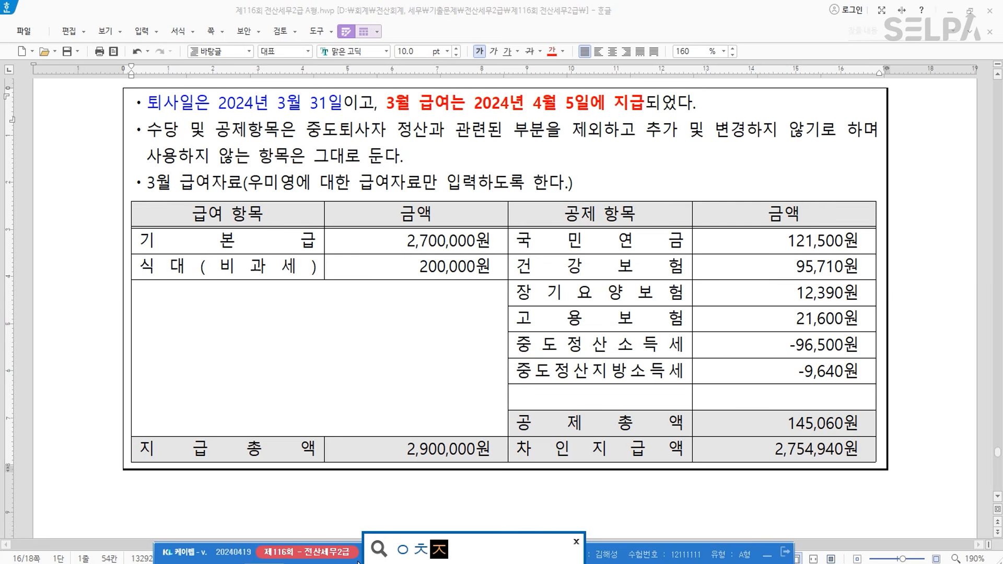
key("Return")
key("Return")
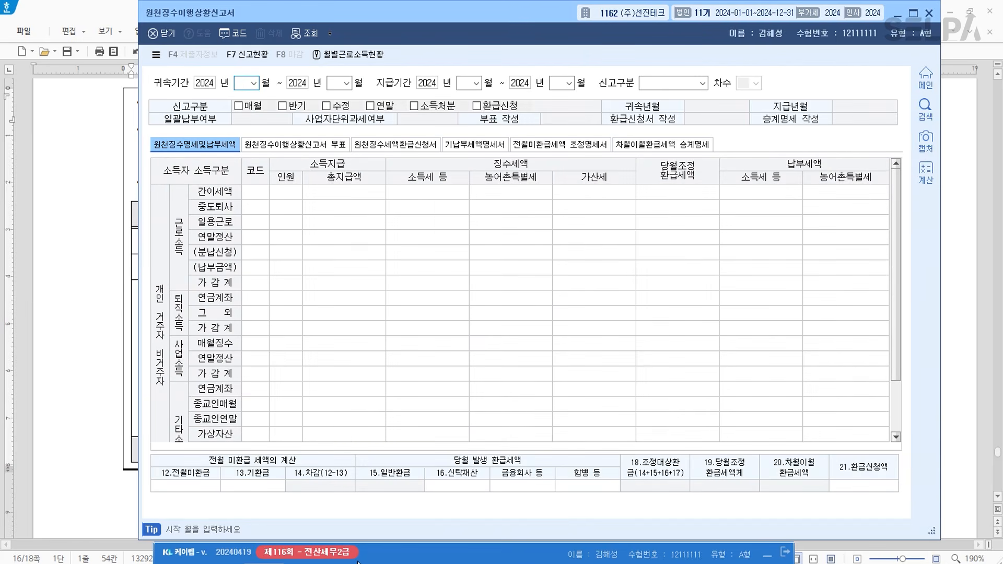
- Set attribution period 2024-03~03, payment period 2024-04~04, and report type 1.정기신고
type("03")
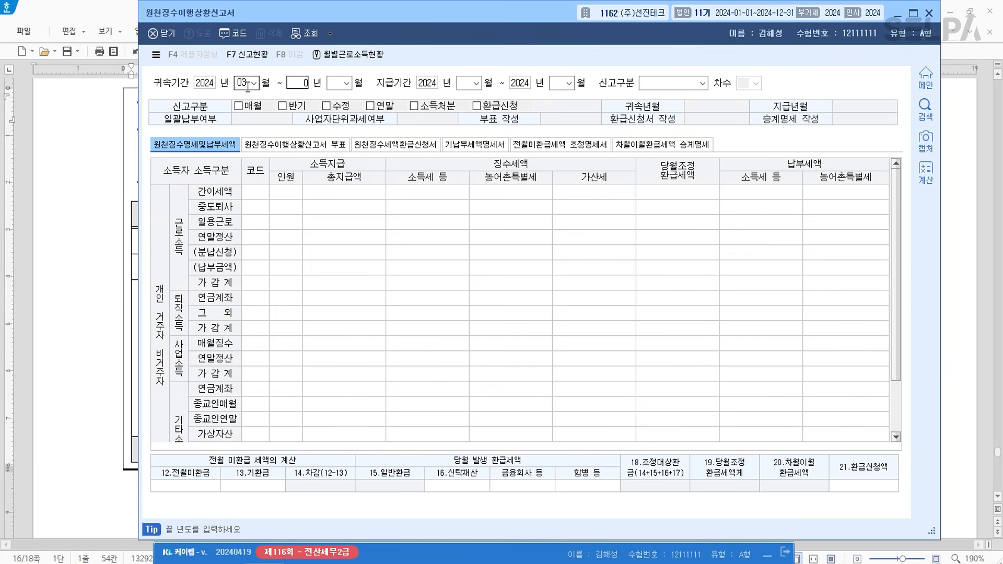
key("Return")
key("Return")
type("6")
key("Return")
type("4")
key("Return")
key("Return")
key("Return")
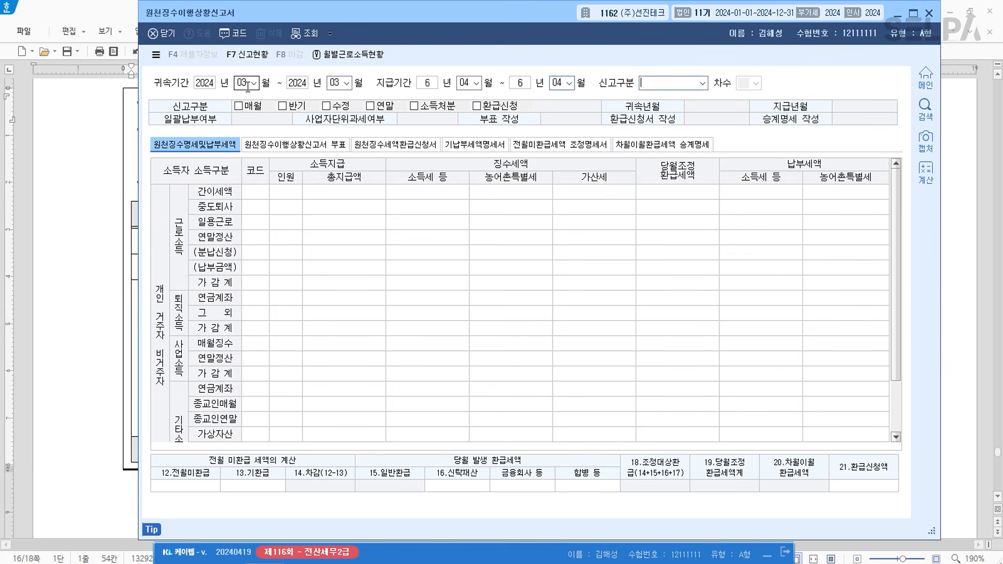
type("1")
key("Return")
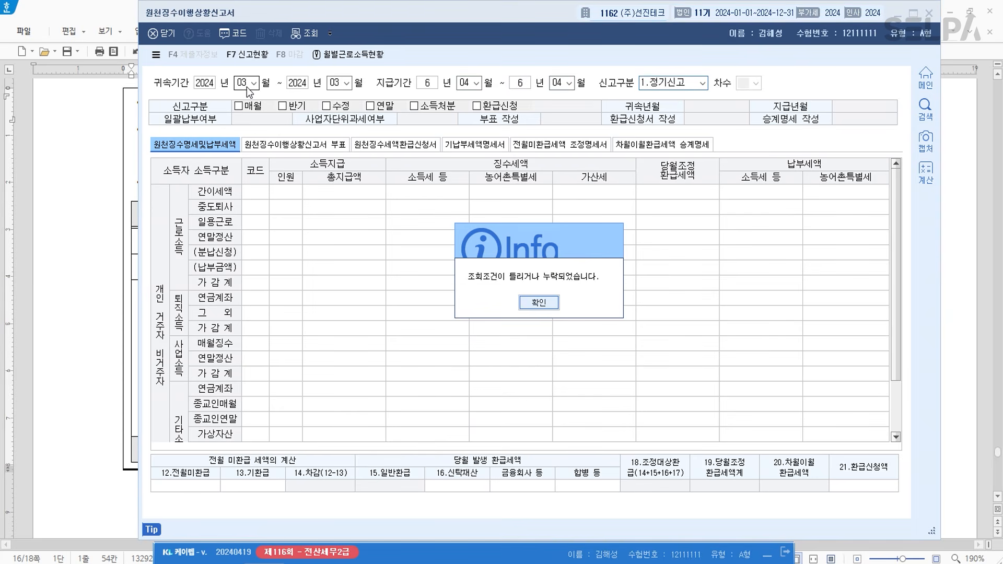
- Dismiss the search-conditions warning, correct the payment years to 2024, and load the report
key("Return")
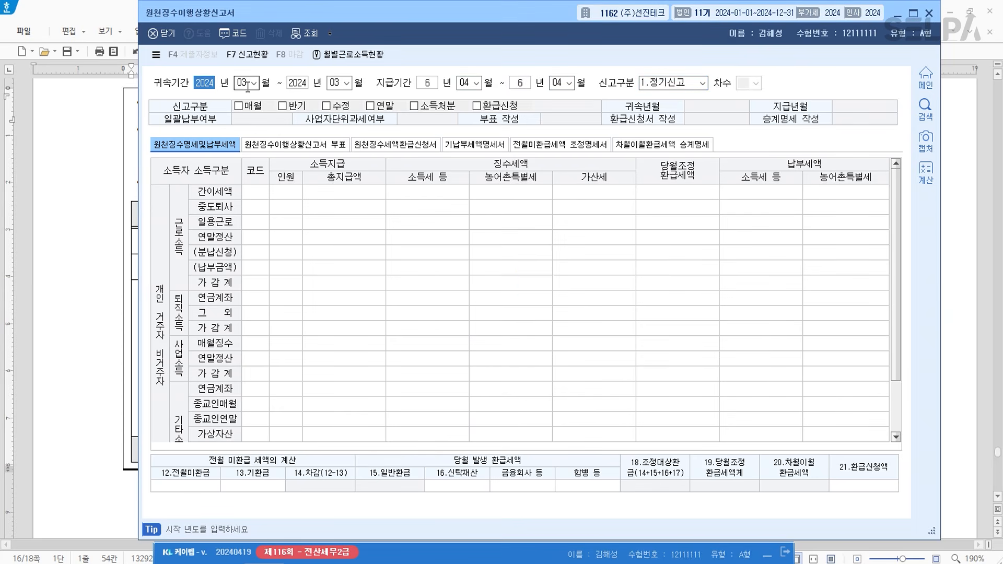
key("Return")
key("Return")
key("Return")
key("Return")
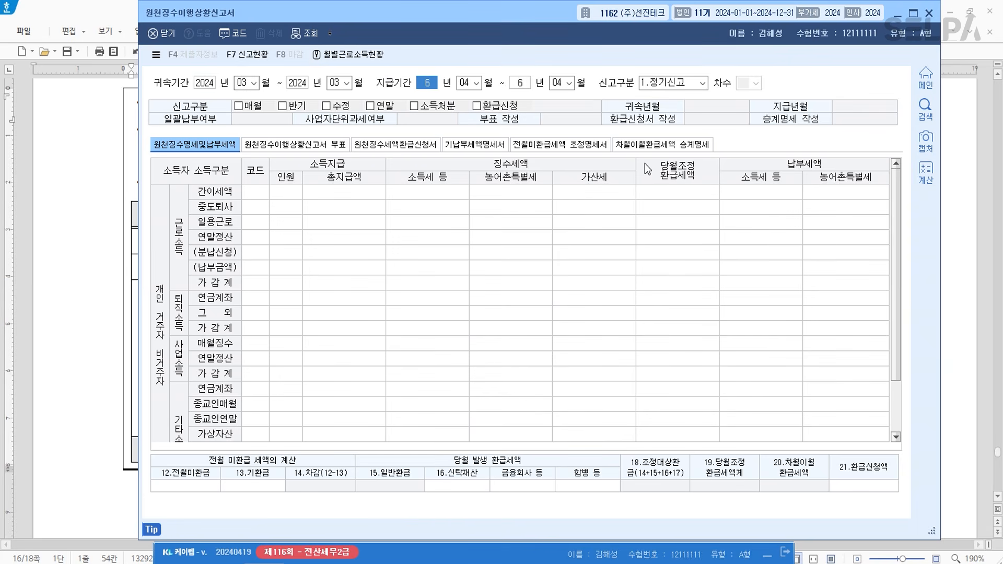
key("Return")
key("Return")
key("Return")
key("Return")
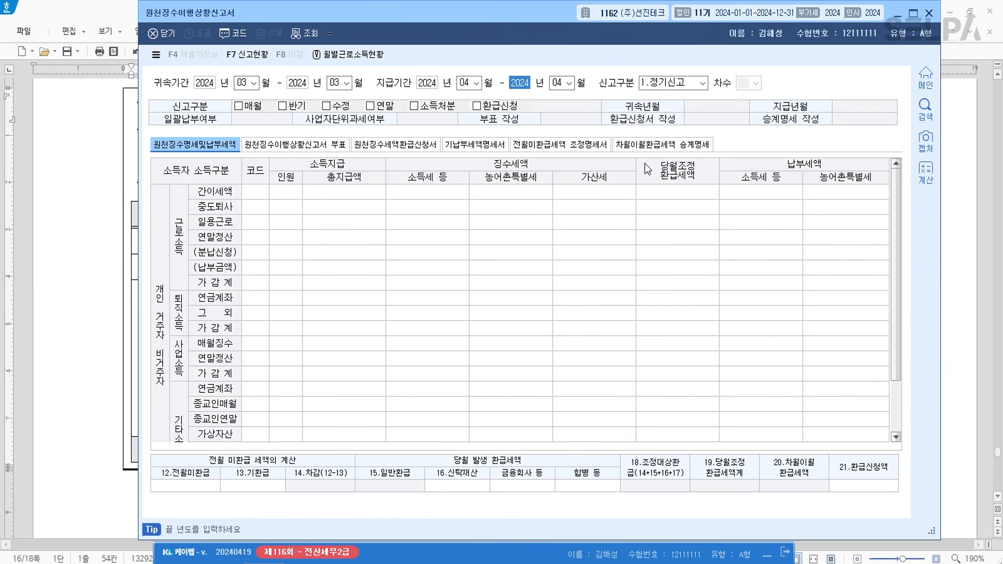
key("Return")
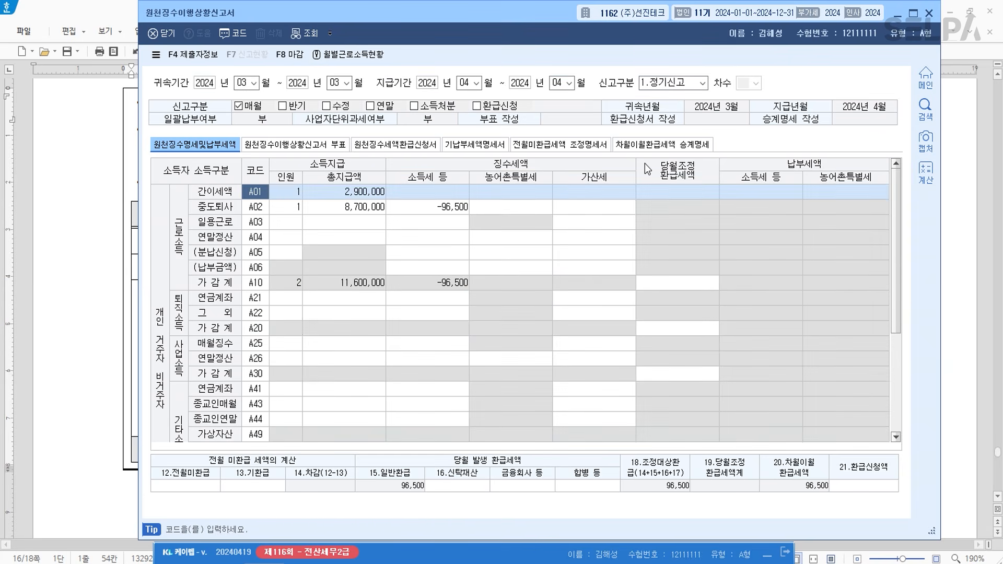
- Compare A01's 2,900,000 total payment with A02's 8,700,000 mid-year leaver payment
left_click(381, 192)
left_click(381, 208)
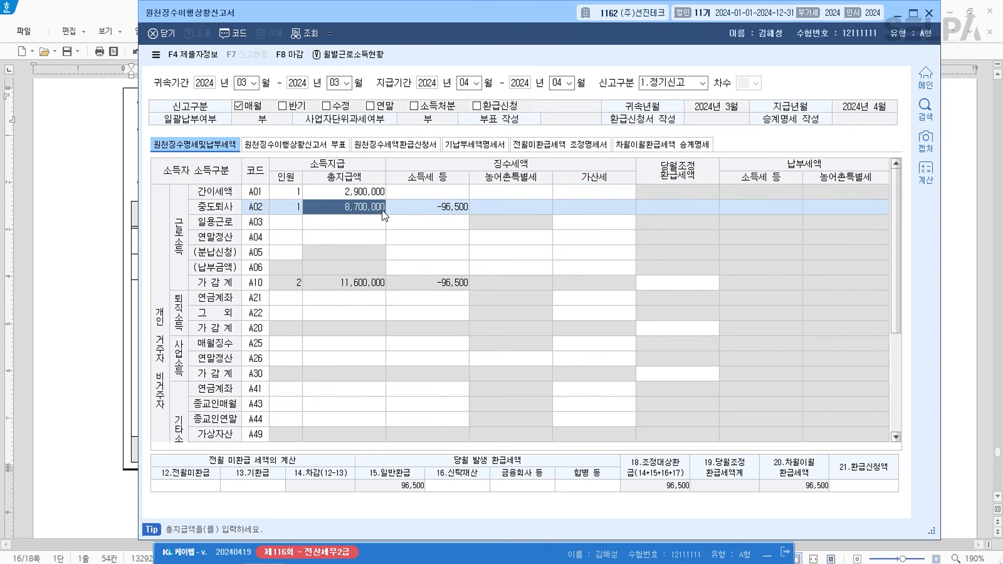
left_click(374, 195)
left_click(373, 205)
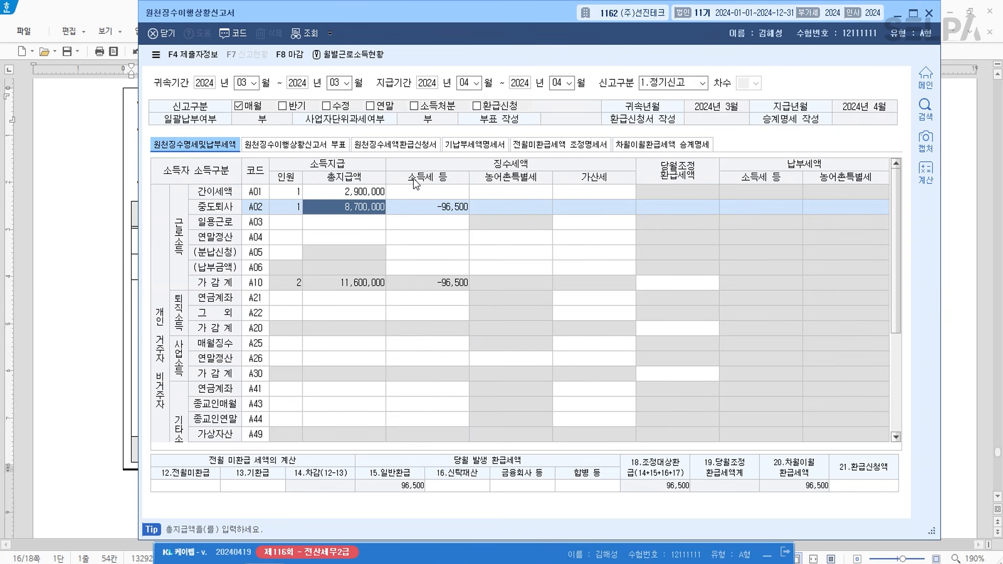
- Save the March 2024 withholding return with its 96,500 refund and close the report window
key("Escape")
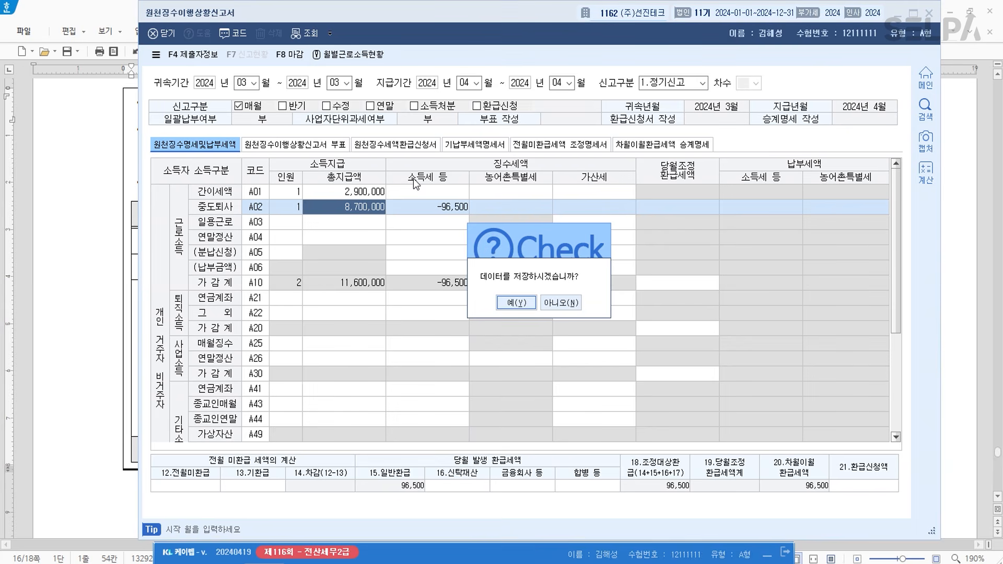
key("Return")
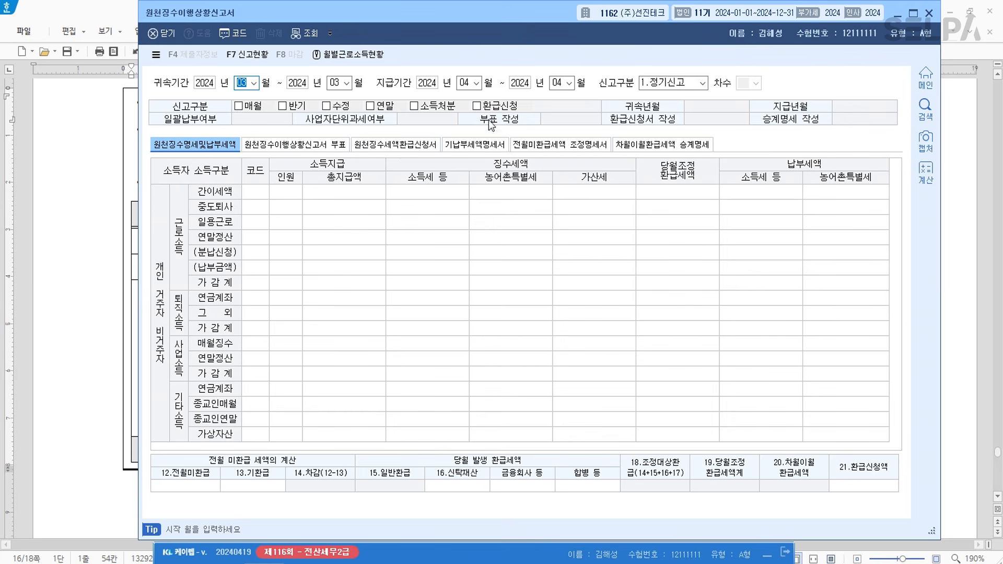
left_click(929, 12)
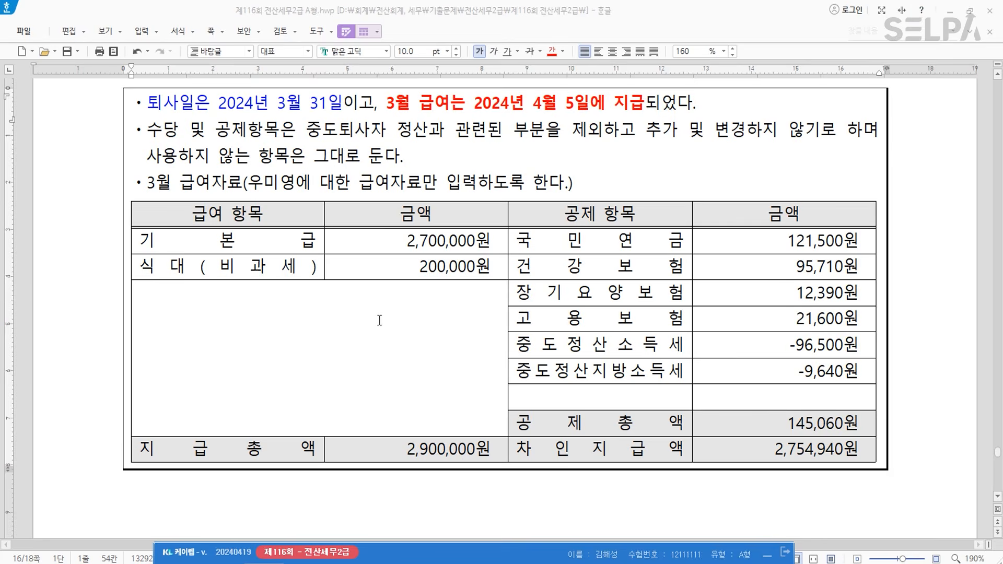
- Colour the question [3] task phrase and the 10월 귀속월/지급월 cells red
left_click(413, 348)
scroll(430, 348, "down", 5)
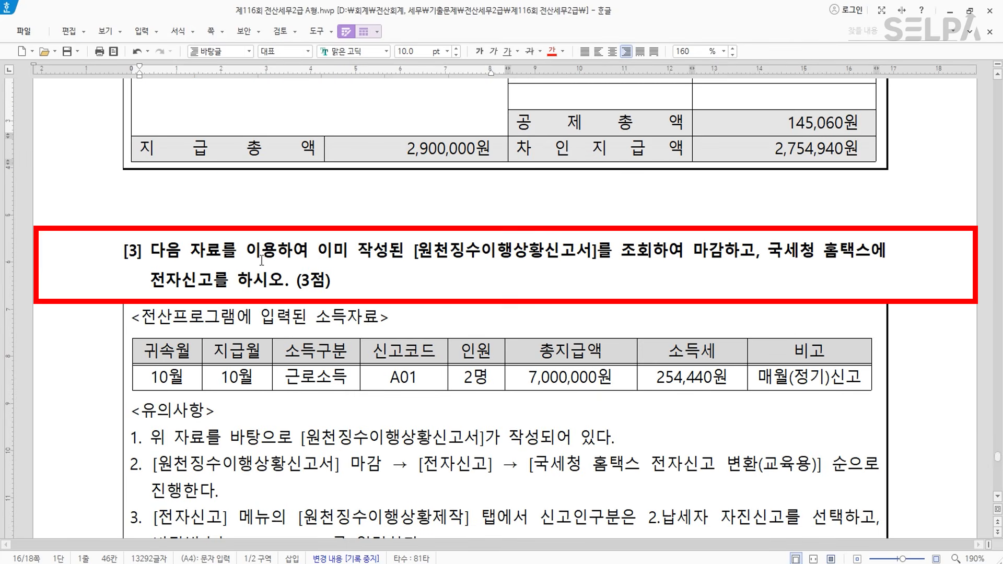
left_click(324, 250)
left_click_drag(324, 249, 721, 250)
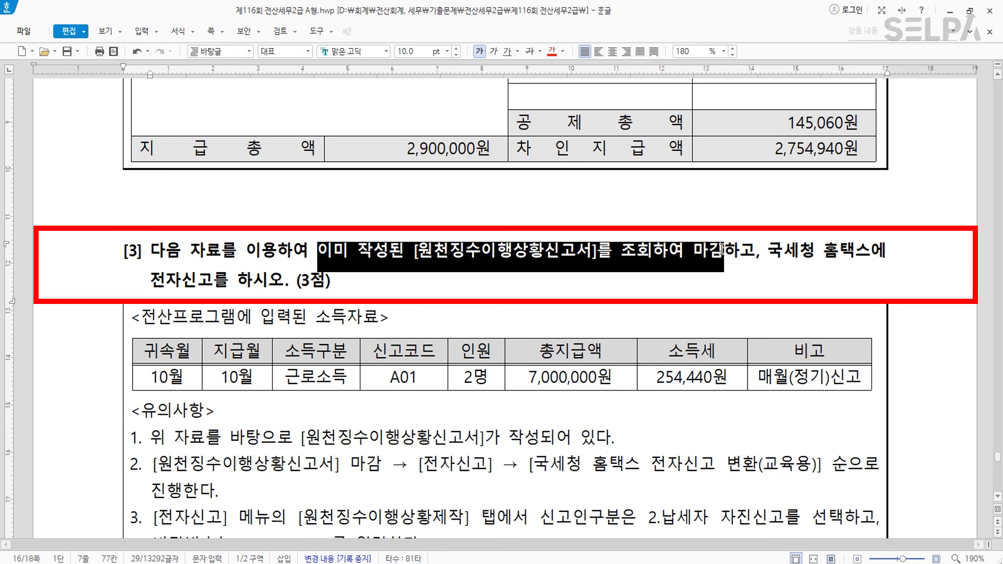
left_click(552, 53)
left_click(601, 276)
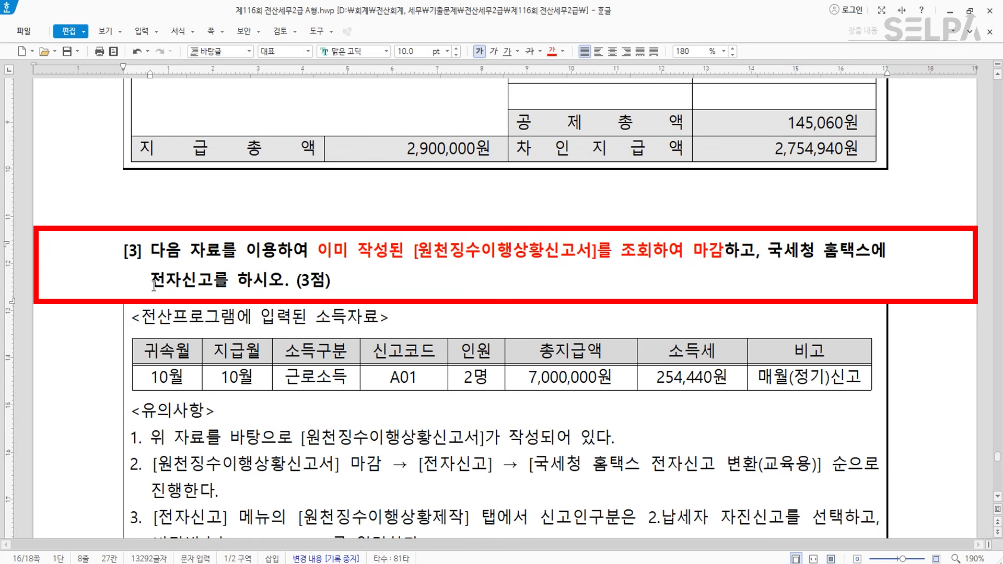
scroll(461, 314, "down", 2)
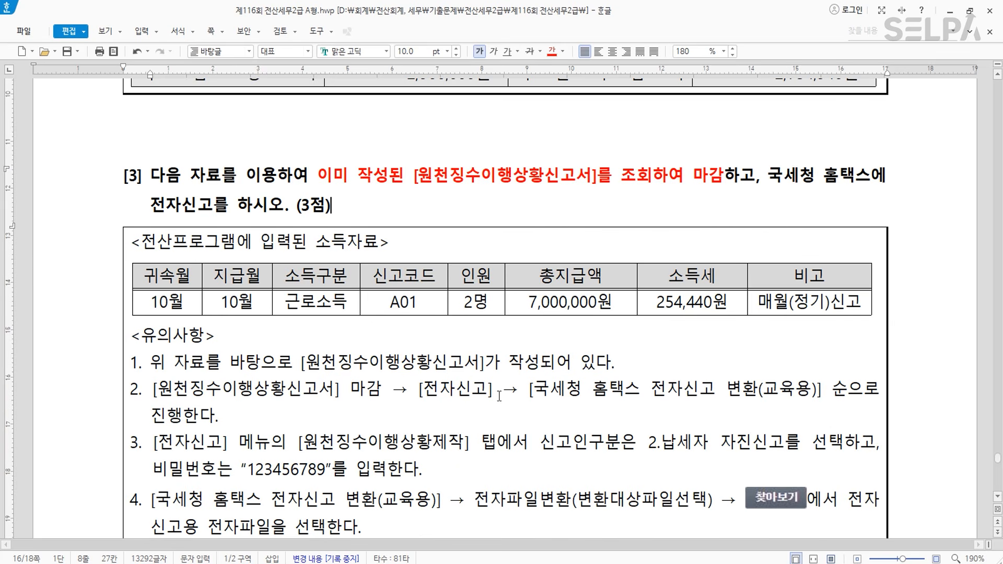
left_click_drag(154, 279, 245, 305)
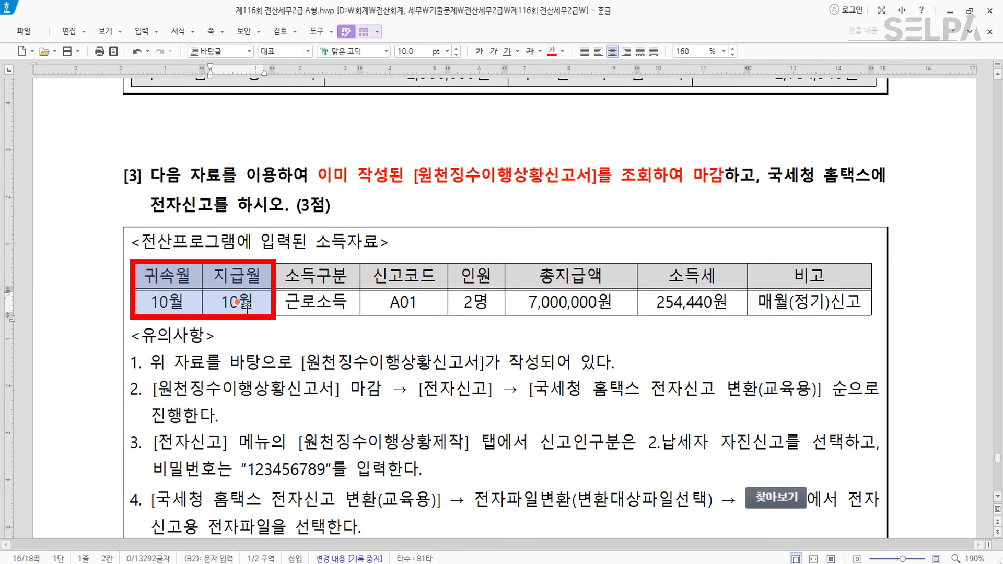
left_click(552, 52)
left_click(409, 387)
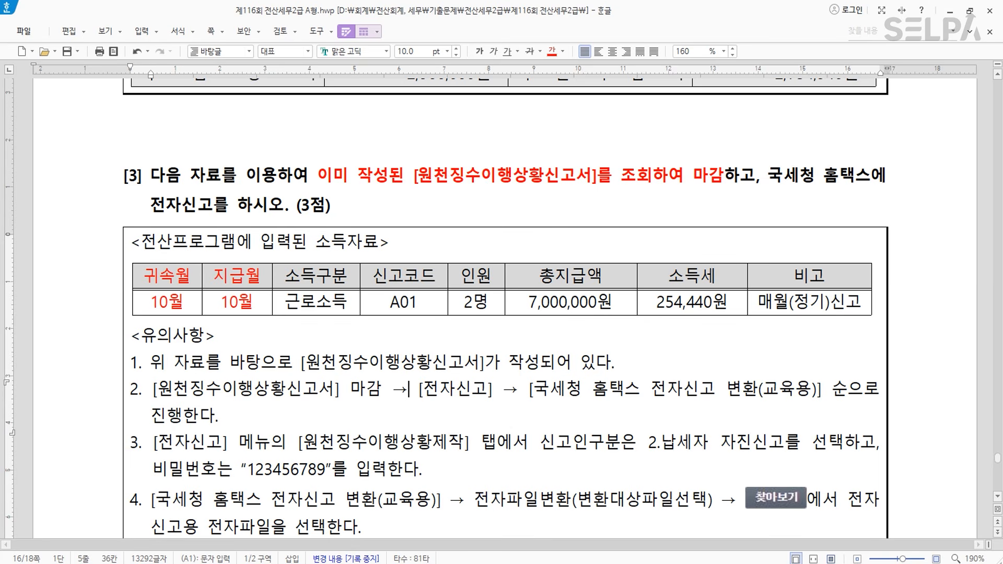
- Open KcLep's withholding status report via ㅇㅊㅈ and load October 2024, entering 10 for every month
left_click(337, 563)
key("ctrl+Return")
type("ㅇㅊ")
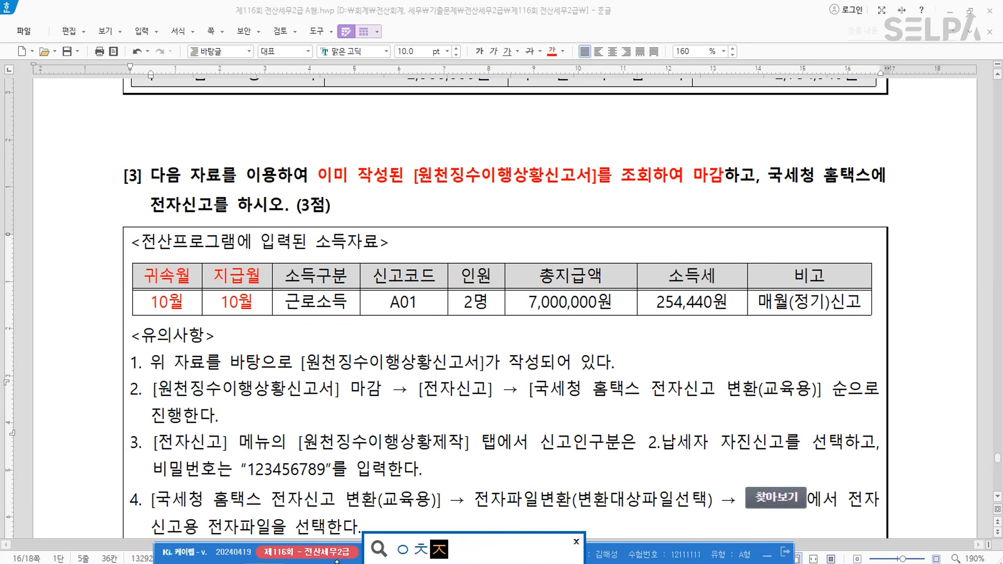
type("ㅈ")
key("Return")
key("Return")
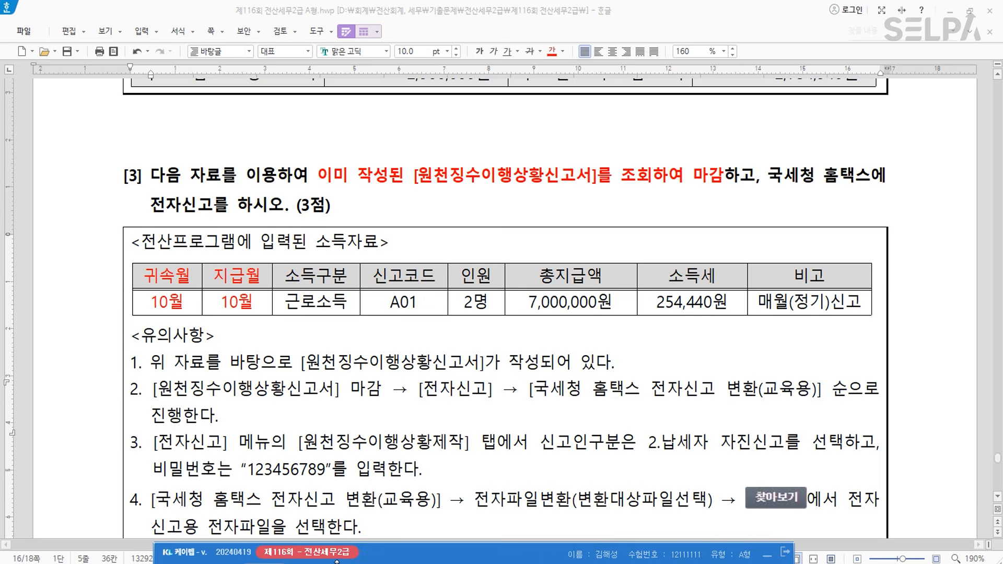
type("10")
key("Return")
type("10")
key("Return")
type("10")
key("Return")
type("10")
key("Return")
type("1")
key("Return")
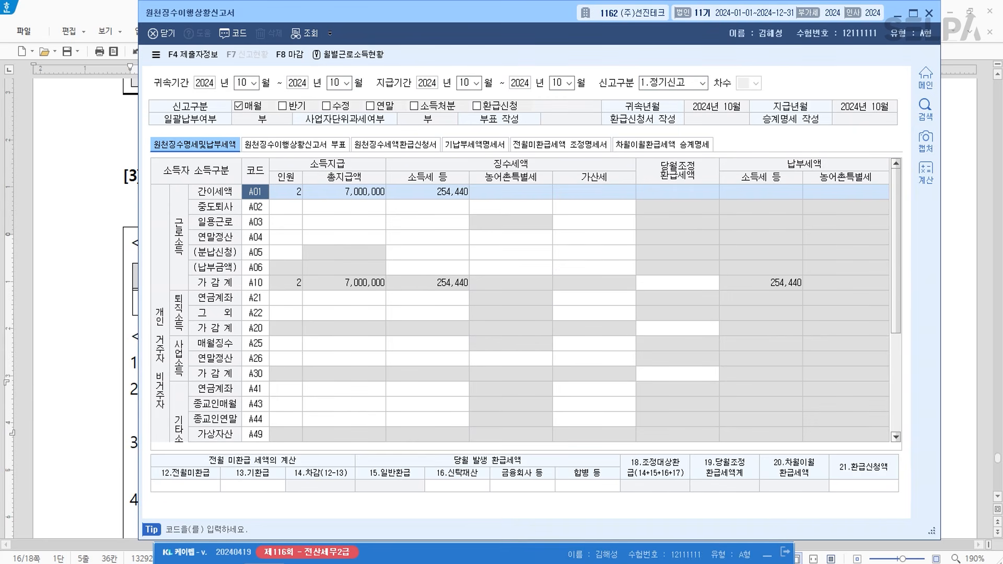
- Apply 마감 to the October report (2 people, 7,000,000 paid, 254,440 tax) and close it
left_click_drag(476, 8, 520, 331)
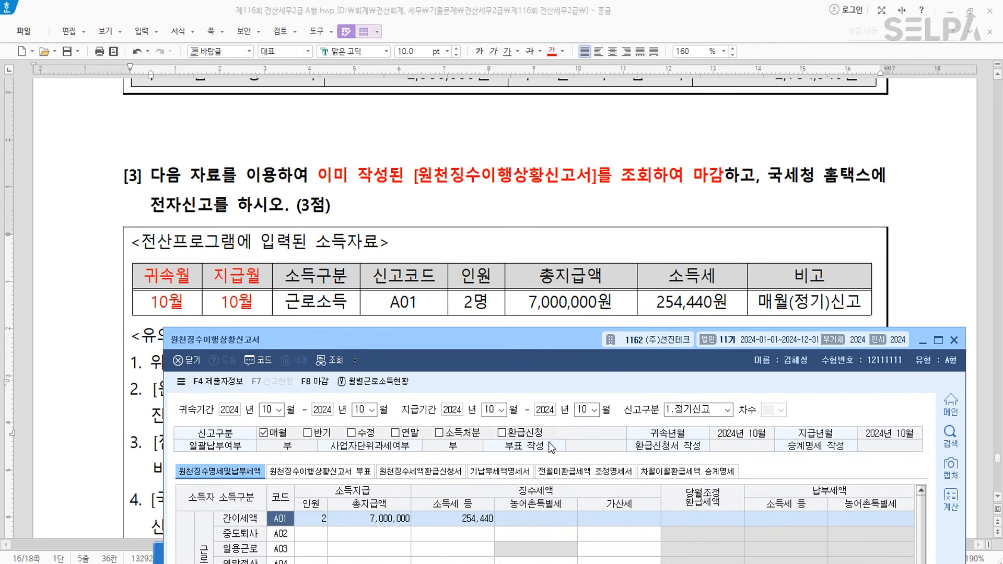
left_click_drag(475, 345, 468, 475)
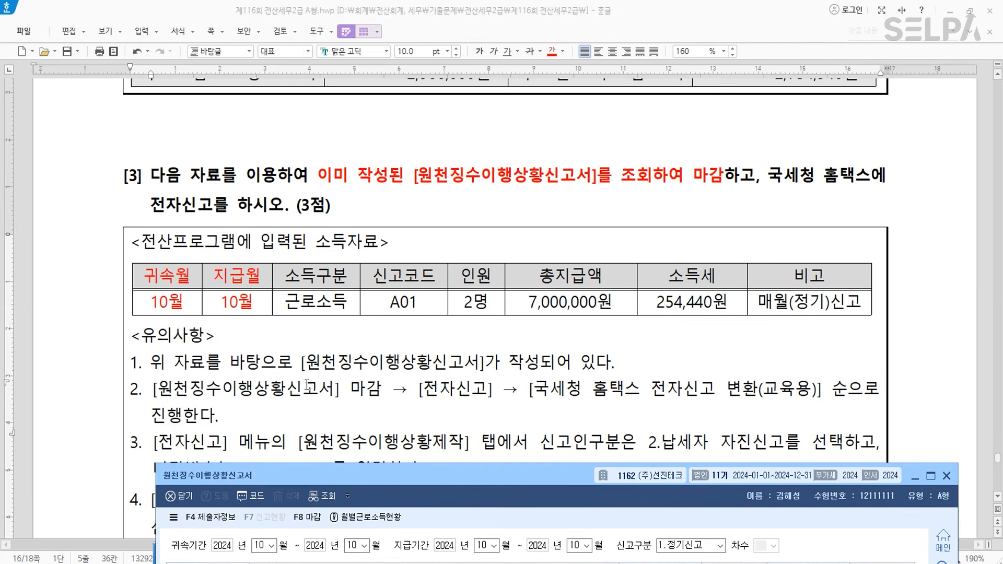
scroll(446, 344, "down", 4)
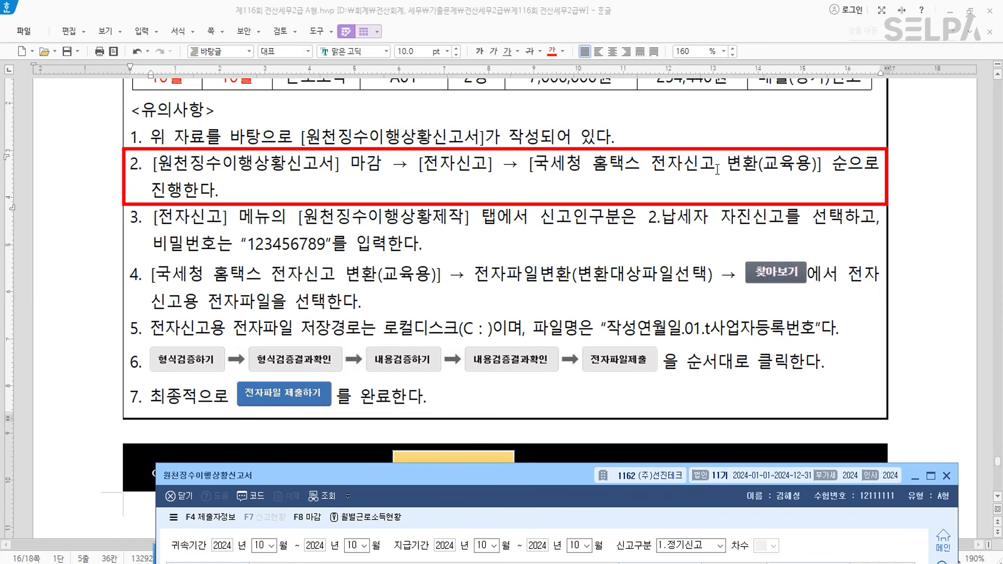
left_click_drag(518, 483, 456, 86)
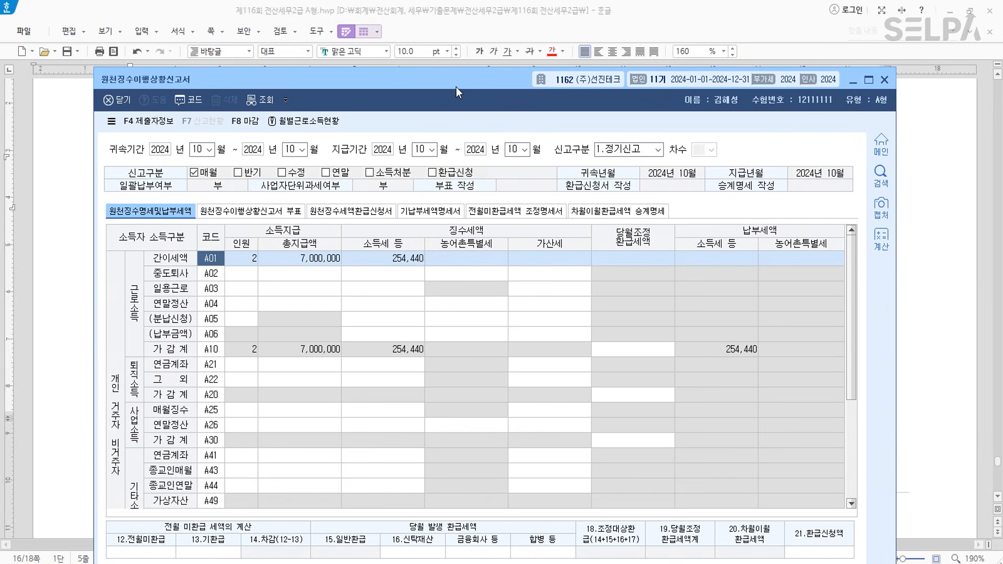
left_click(252, 125)
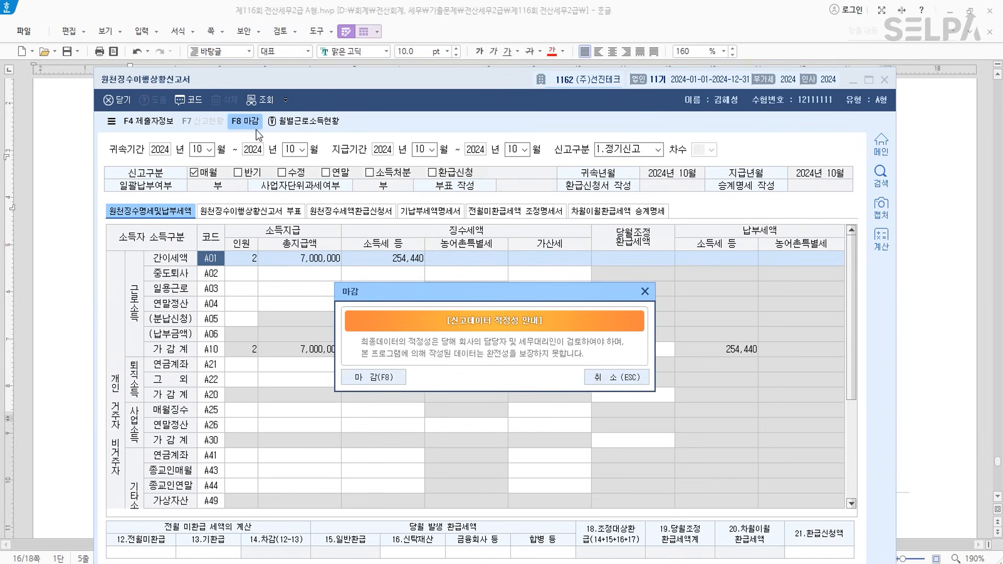
left_click(372, 381)
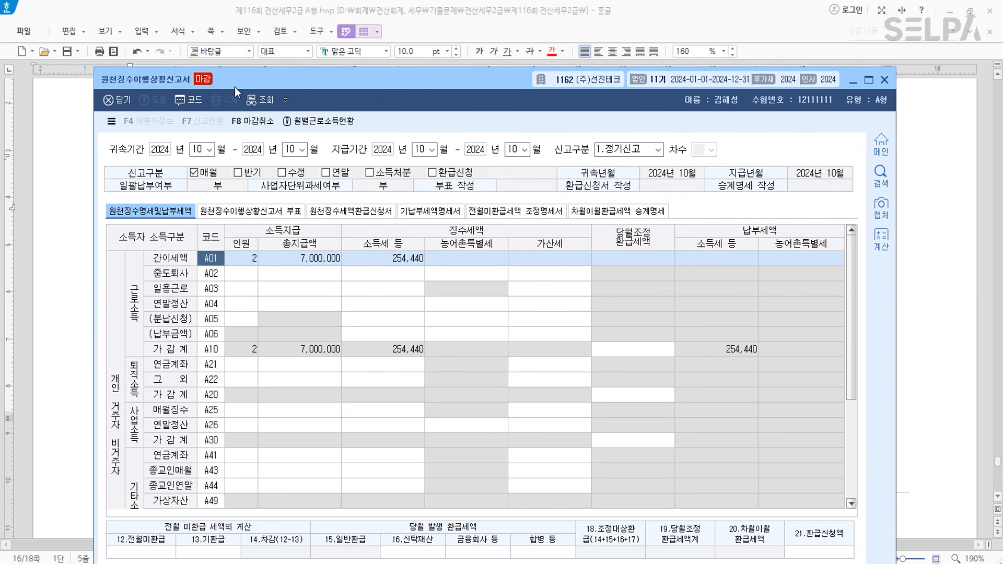
left_click(886, 79)
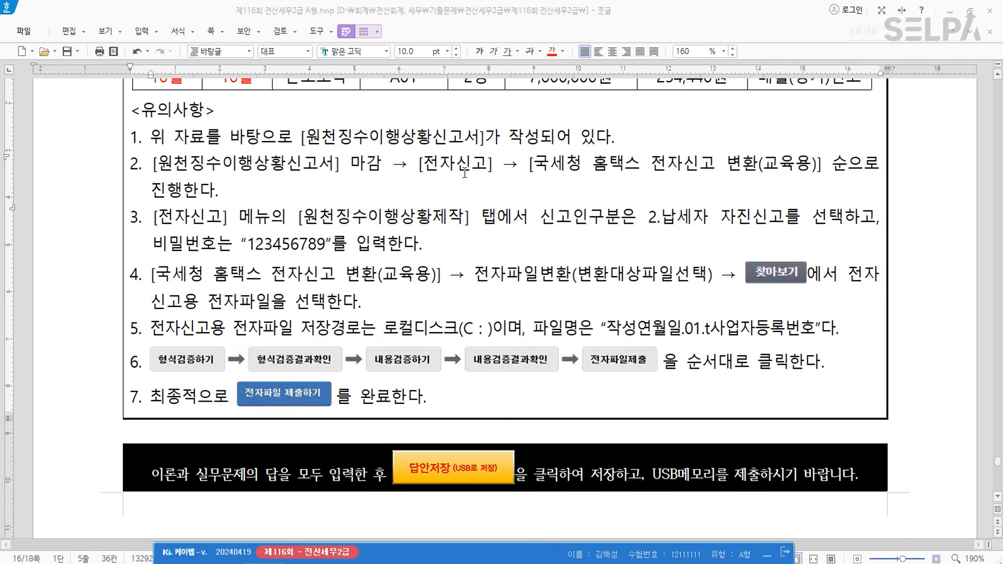
- Open the 원천 e-filing screen through the ㅈㅈㅅ menu search
type("ㅈㅈㅅ")
key("Return")
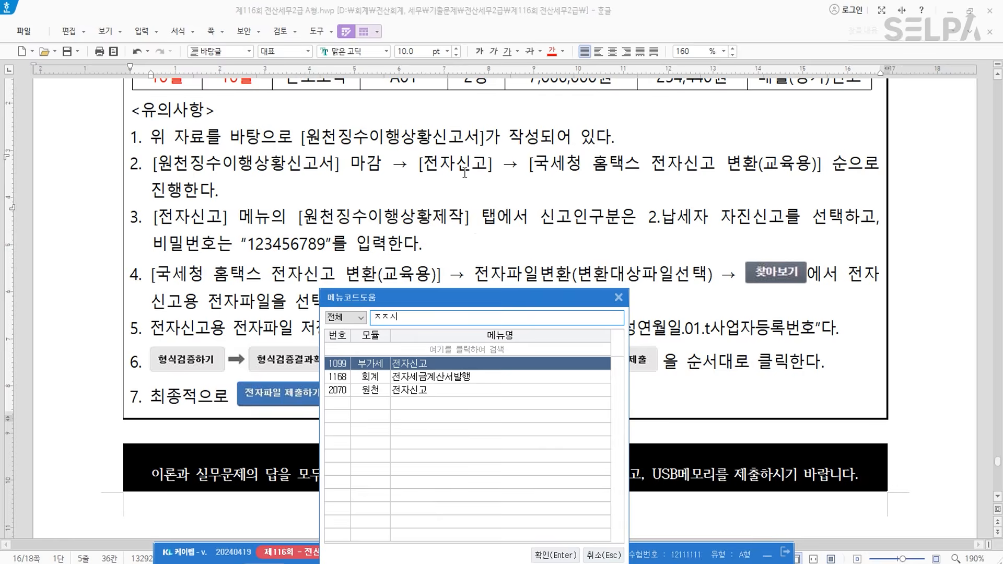
key("ctrl")
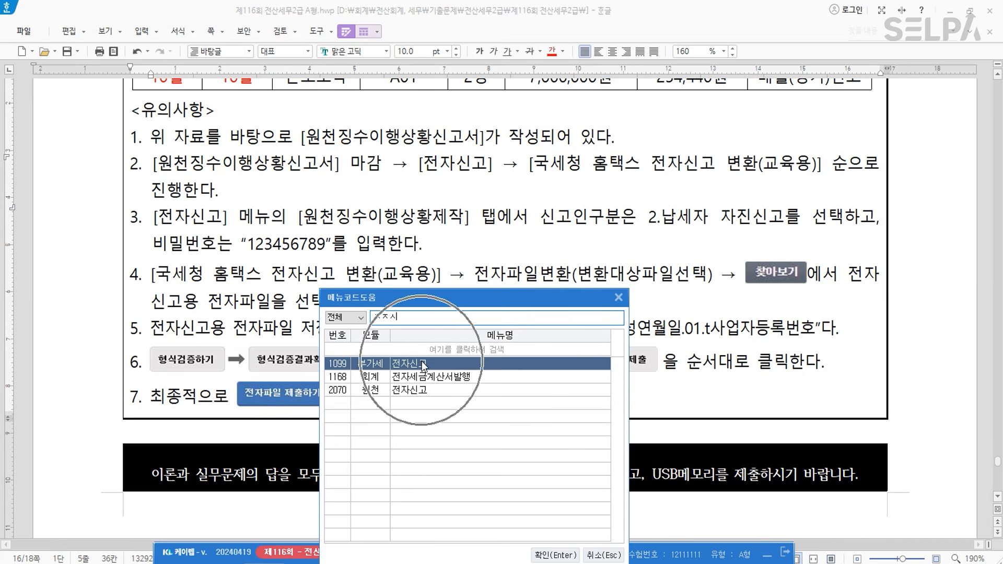
key("ctrl")
key("ctrl")
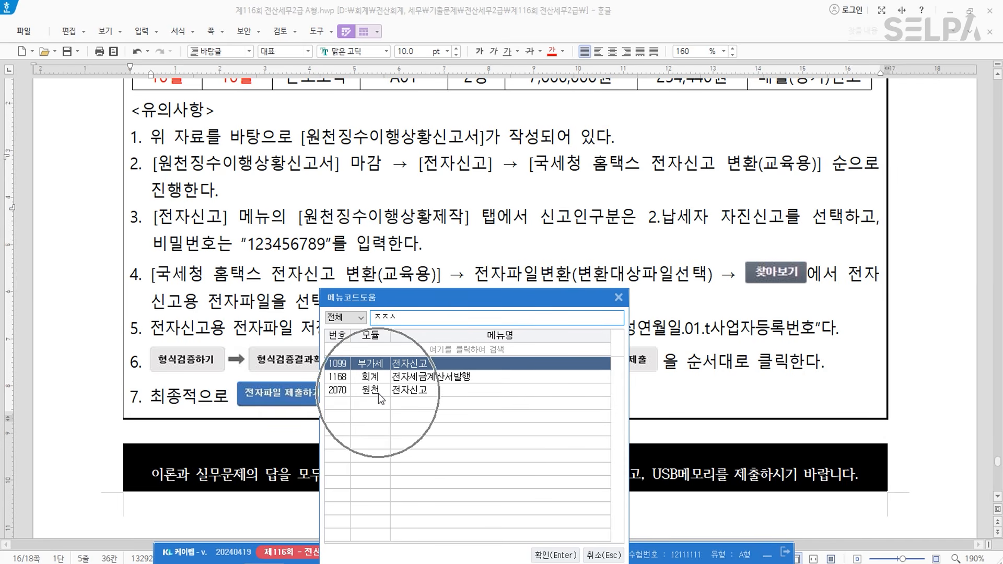
left_click(378, 392)
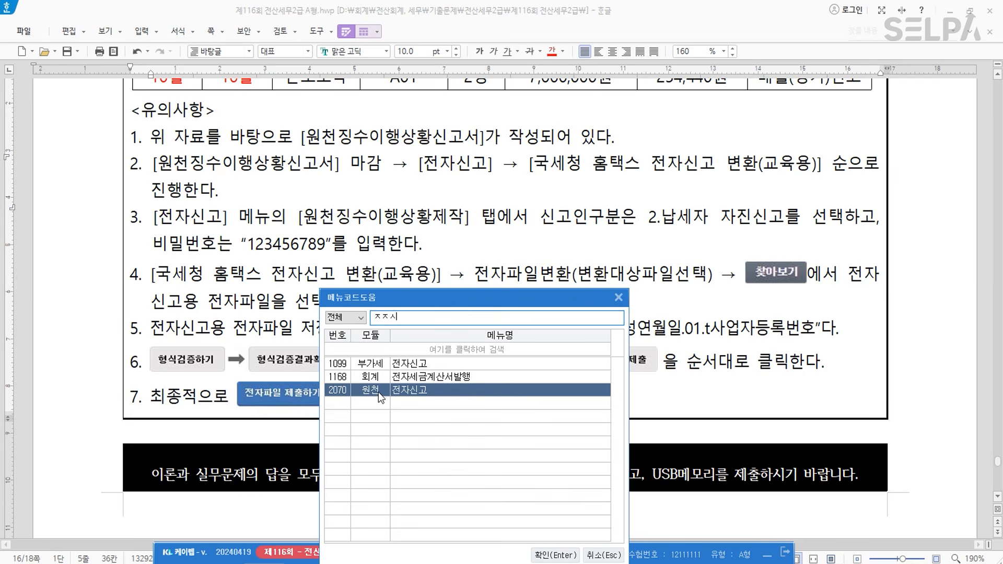
left_click(554, 554)
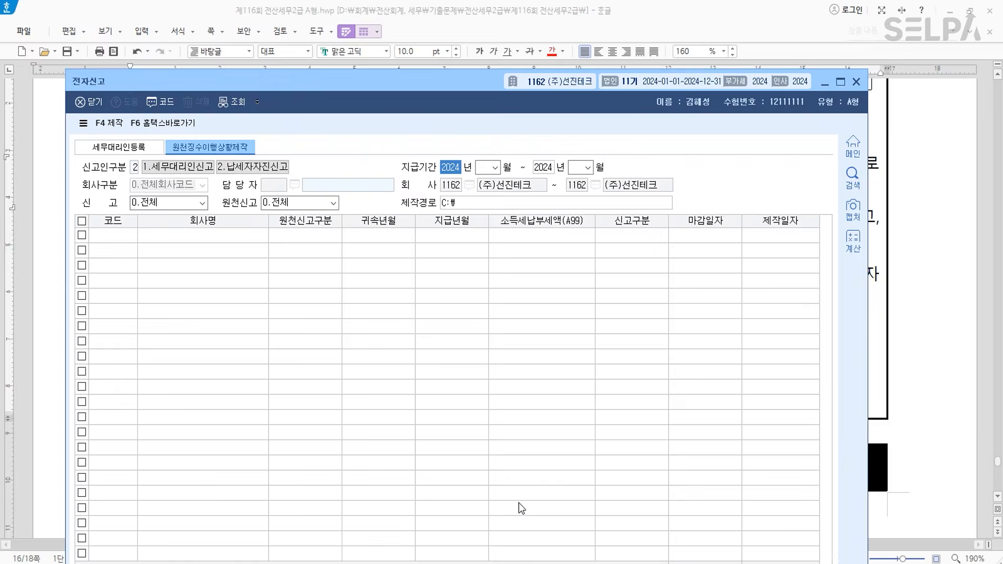
left_click_drag(472, 85, 483, 320)
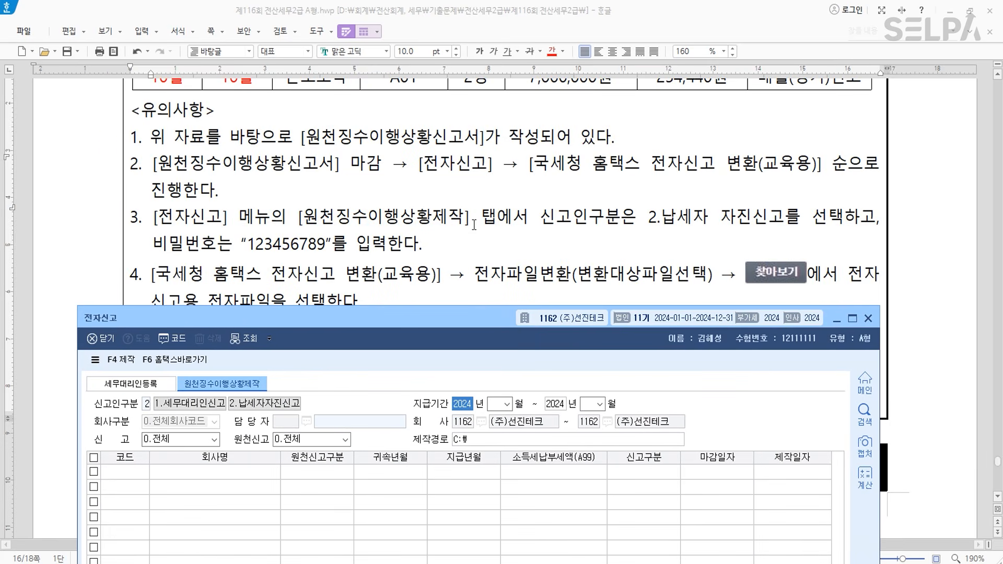
- Set the e-filing payment period to months 10 through 10
key("Return")
type("10")
key("Return")
key("Return")
type("10")
key("Return")
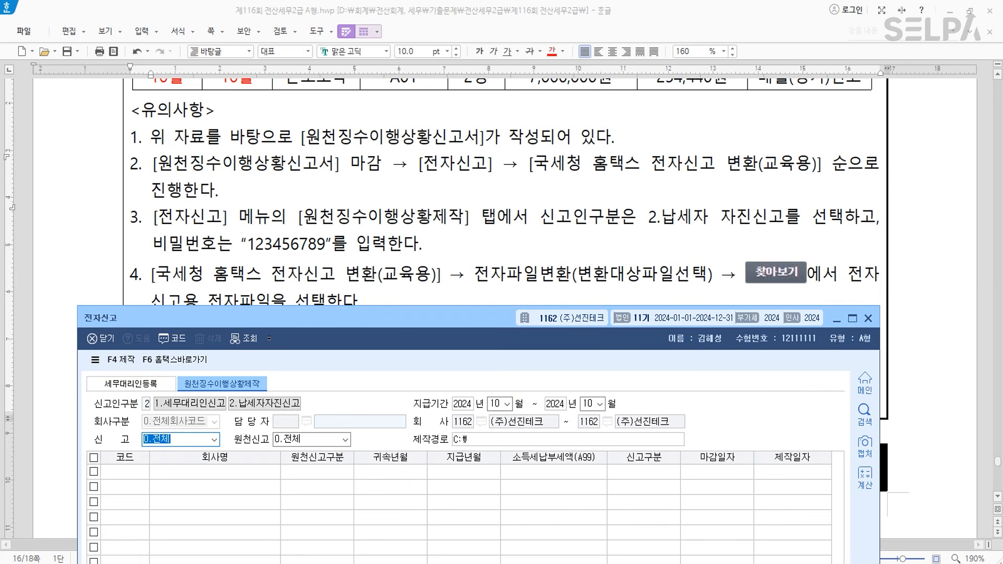
key("Return")
key("Return")
key("Return")
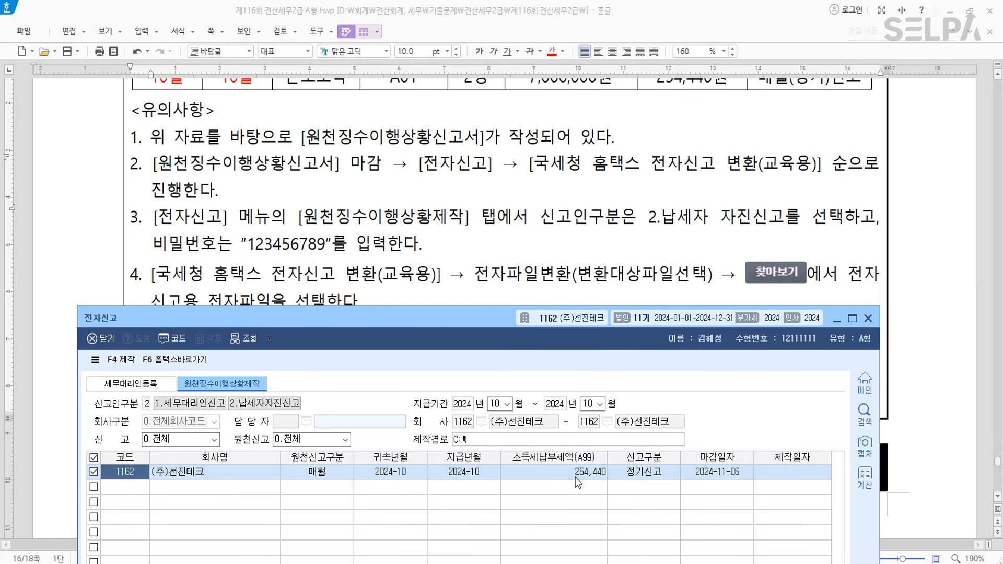
left_click_drag(447, 310, 439, 98)
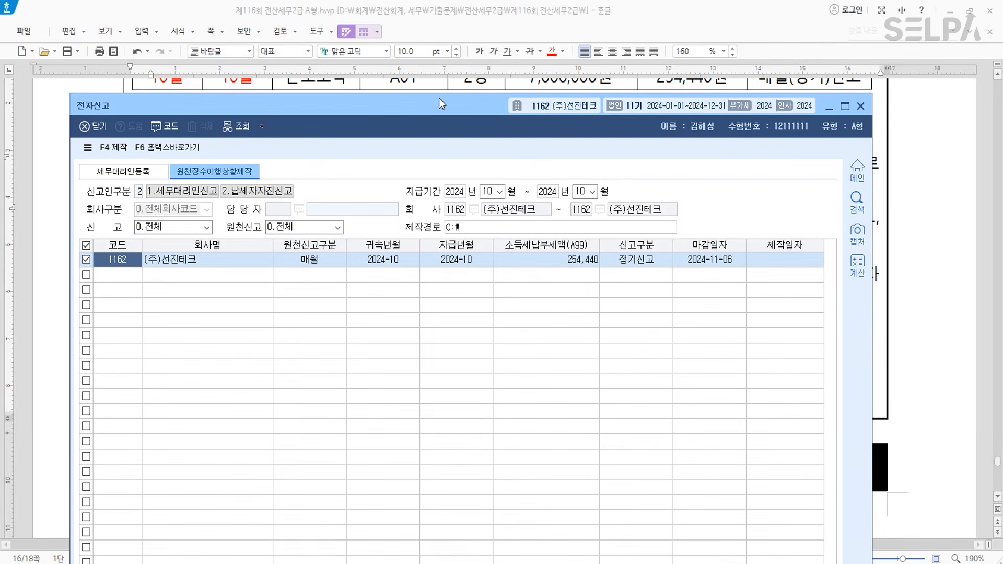
- Create the October withholding e-filing file, protected with the file password the instructions require
left_click(120, 148)
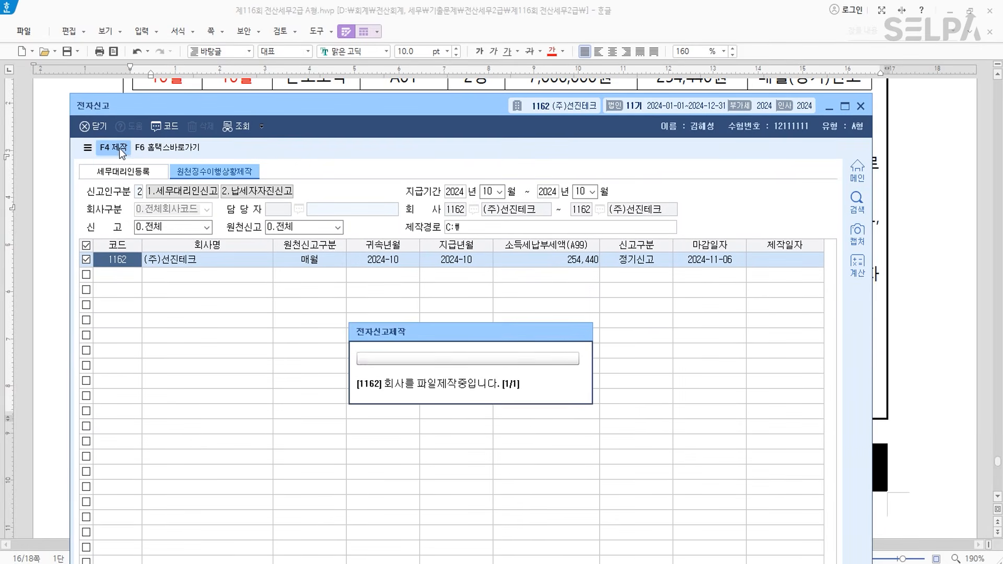
left_click(485, 400)
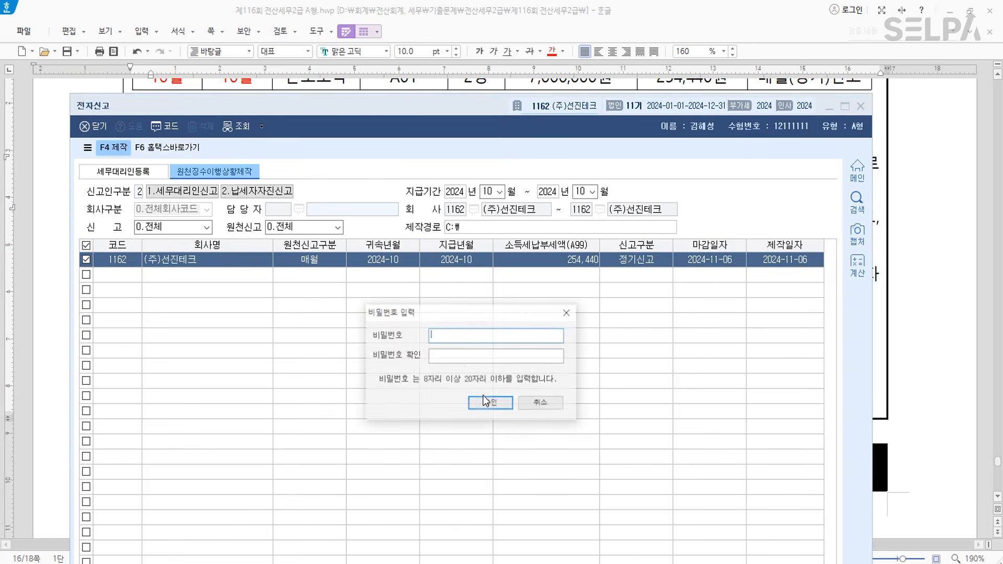
left_click(462, 335)
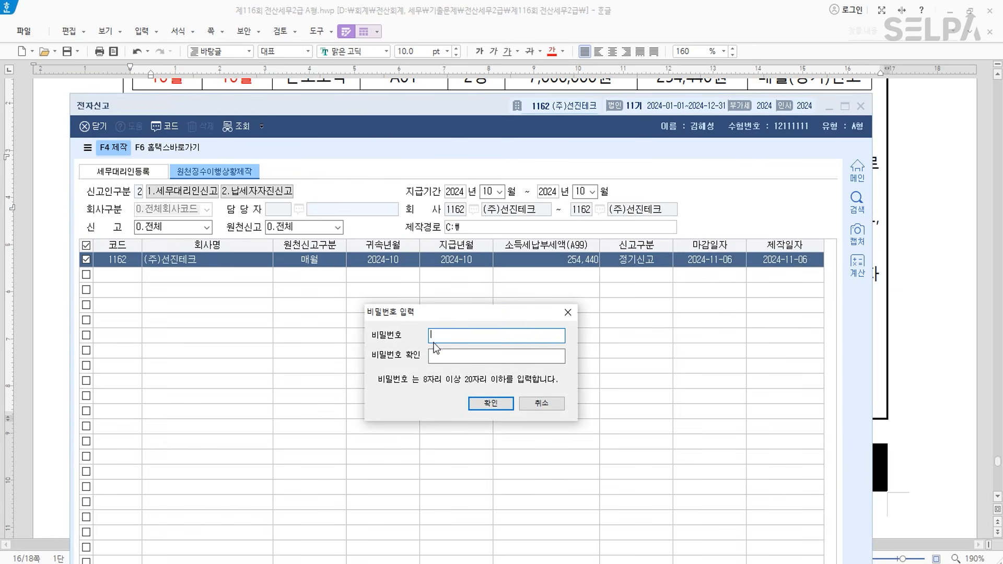
left_click(453, 15)
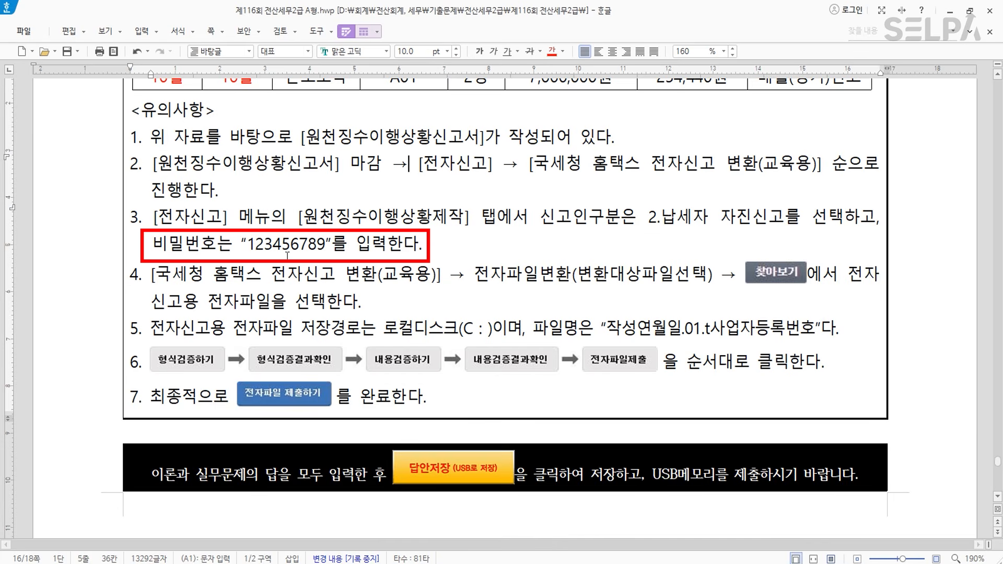
key("alt+Tab")
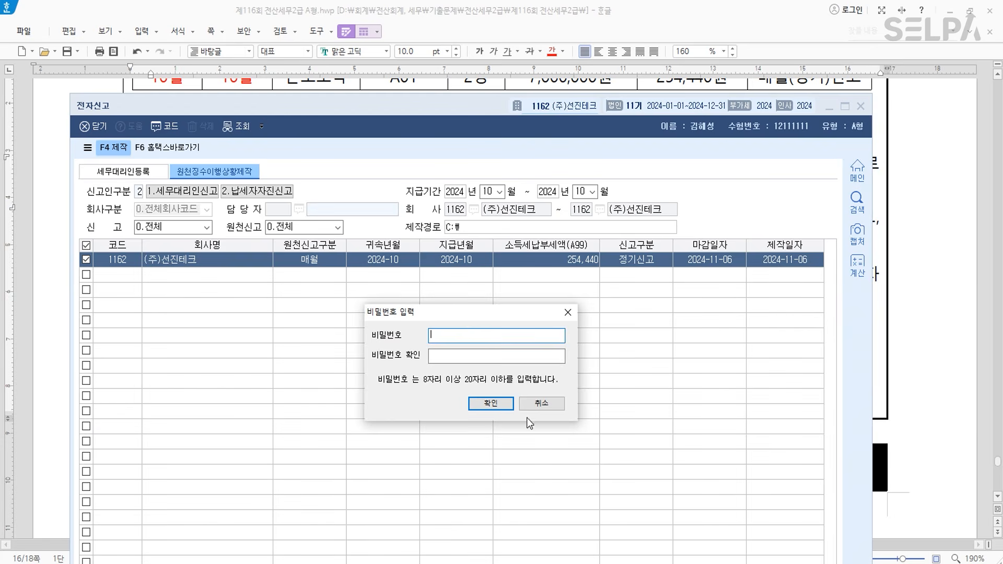
type("123456")
type("1234567890")
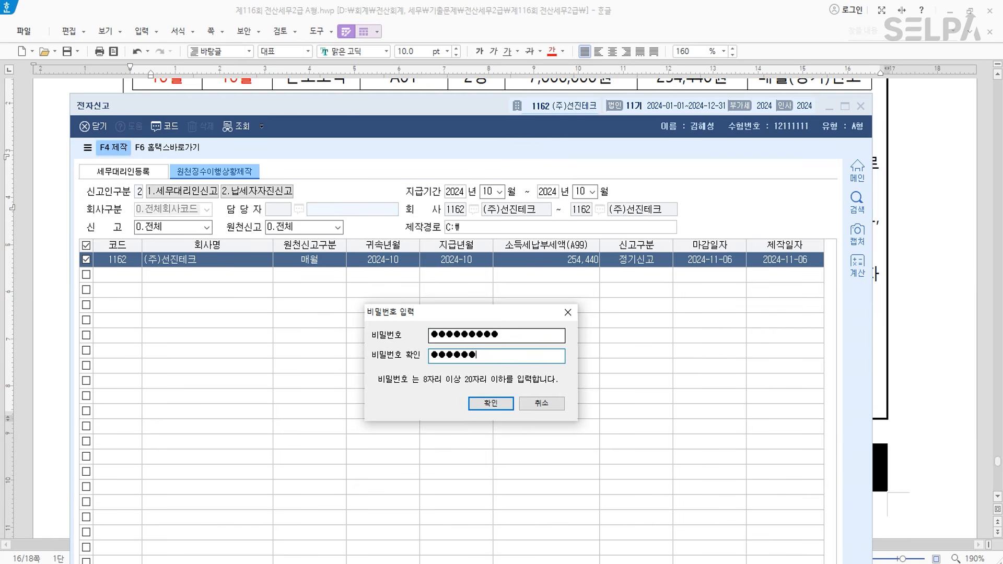
left_click(497, 407)
left_click(465, 394)
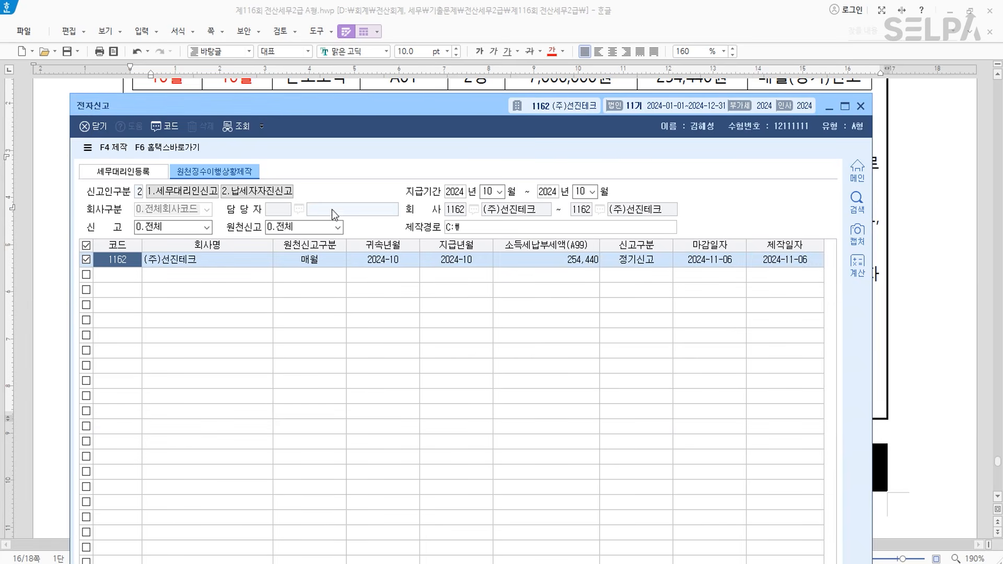
- Open the Hometax converter and load the 20241106.01 withholding e-filing file from C:
left_click(180, 153)
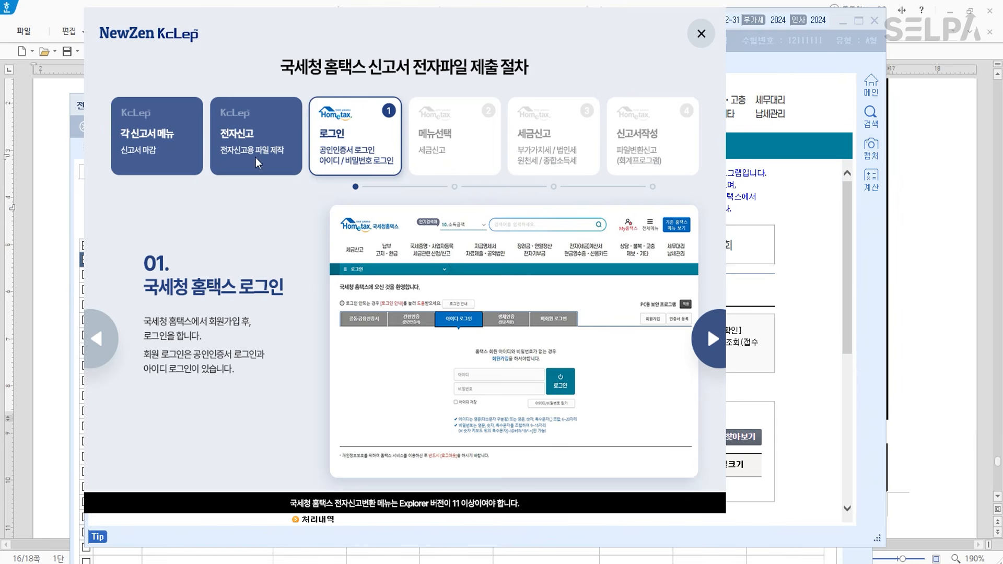
left_click(701, 34)
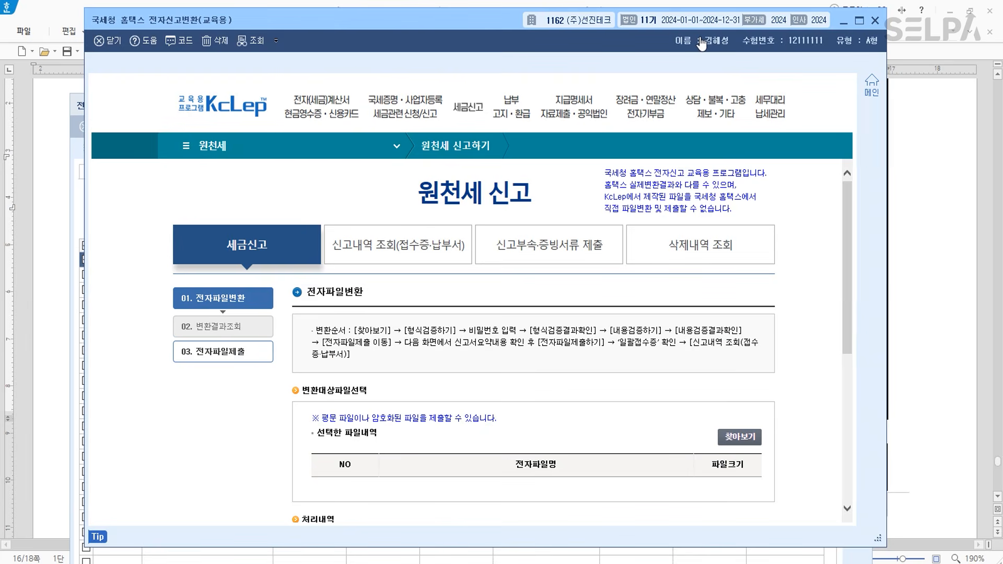
scroll(832, 385, "down", 1)
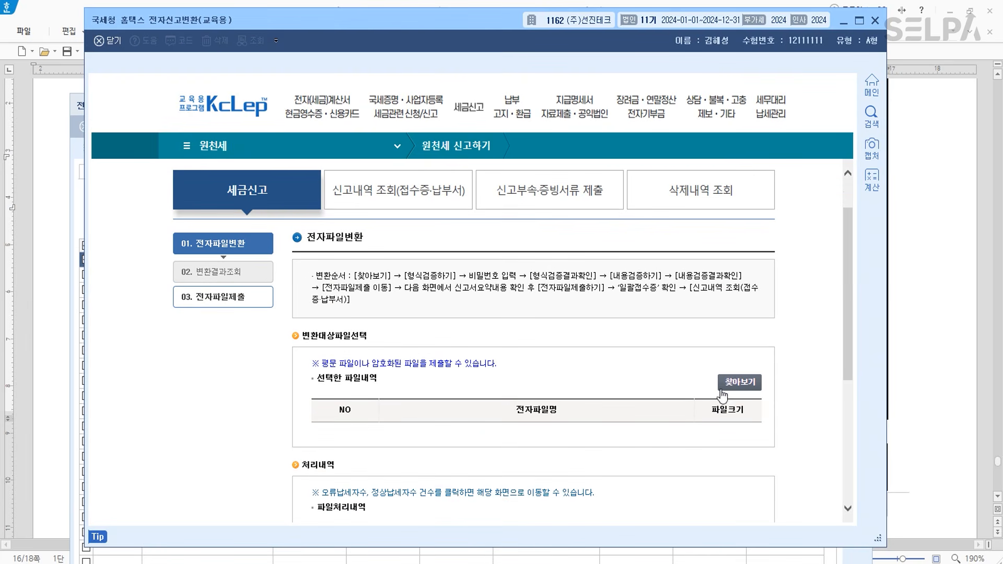
left_click(723, 384)
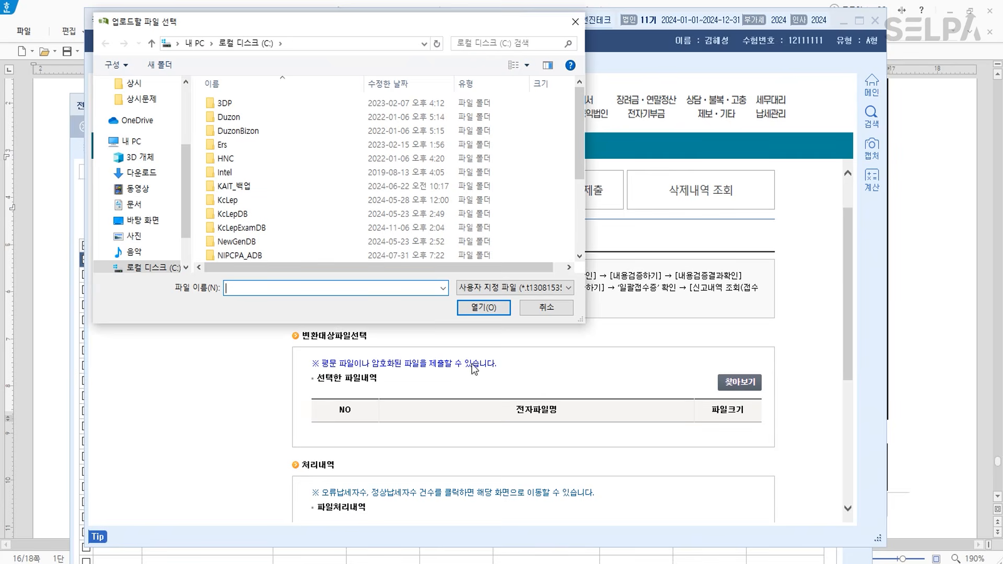
scroll(339, 199, "down", 3)
left_click(296, 254)
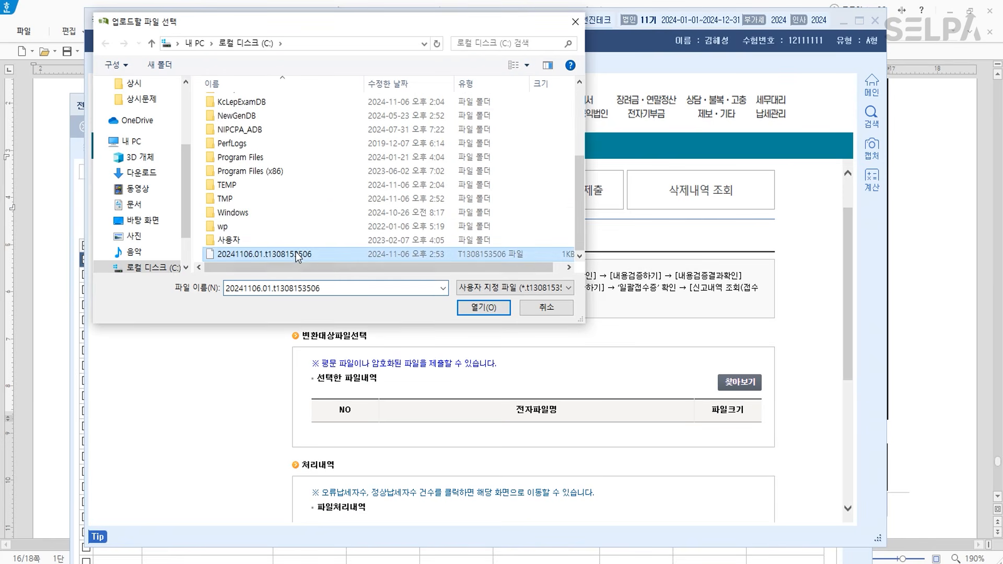
key("ctrl")
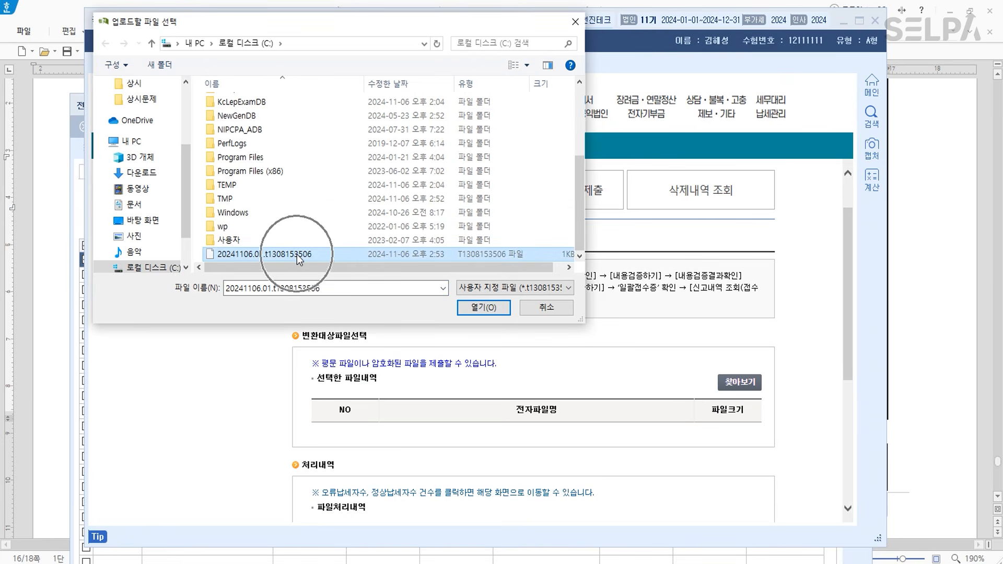
left_click(483, 307)
scroll(621, 421, "down", 5)
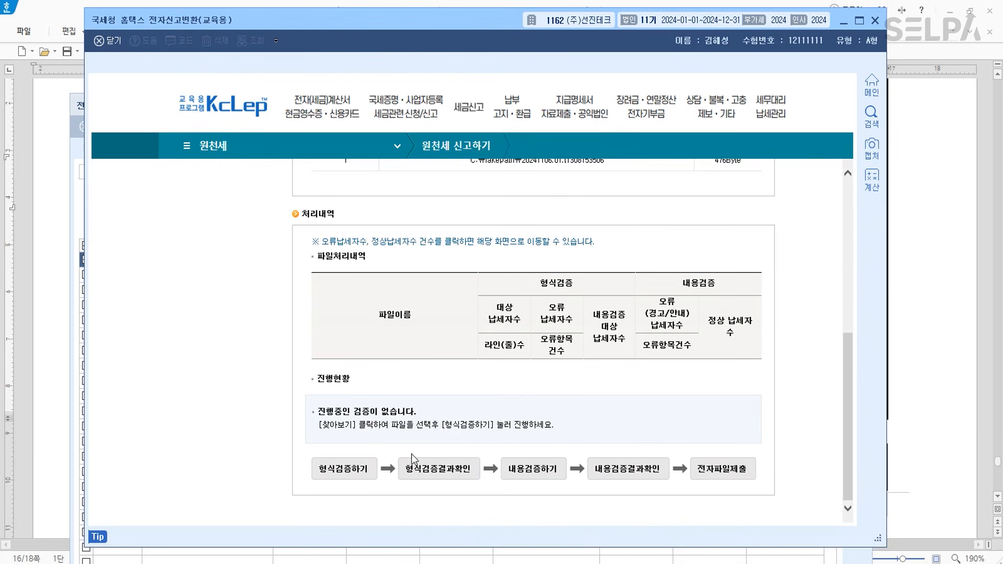
- Run format verification with the file password, then content verification, checking both results
left_click(354, 469)
type("**********")
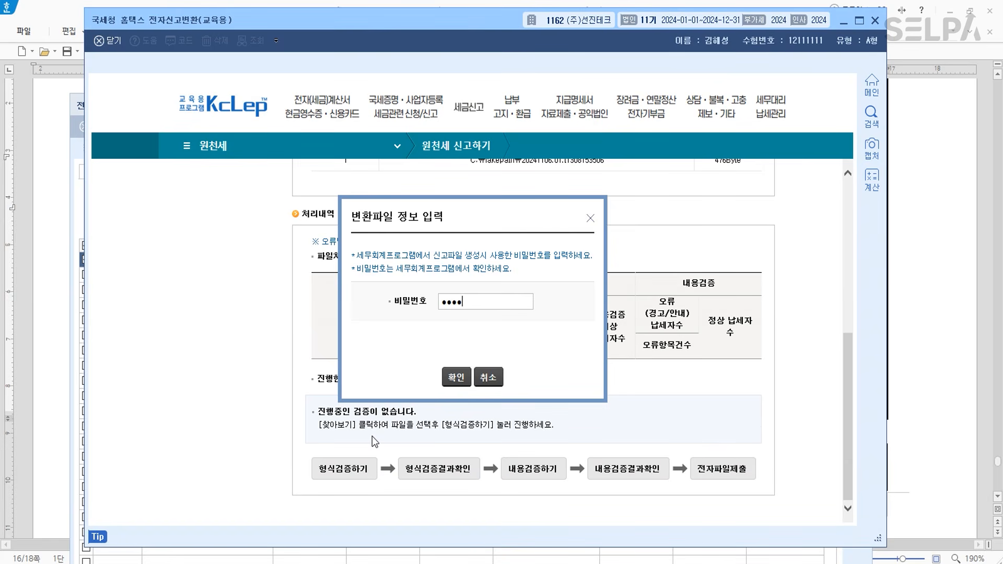
left_click(456, 377)
left_click(447, 490)
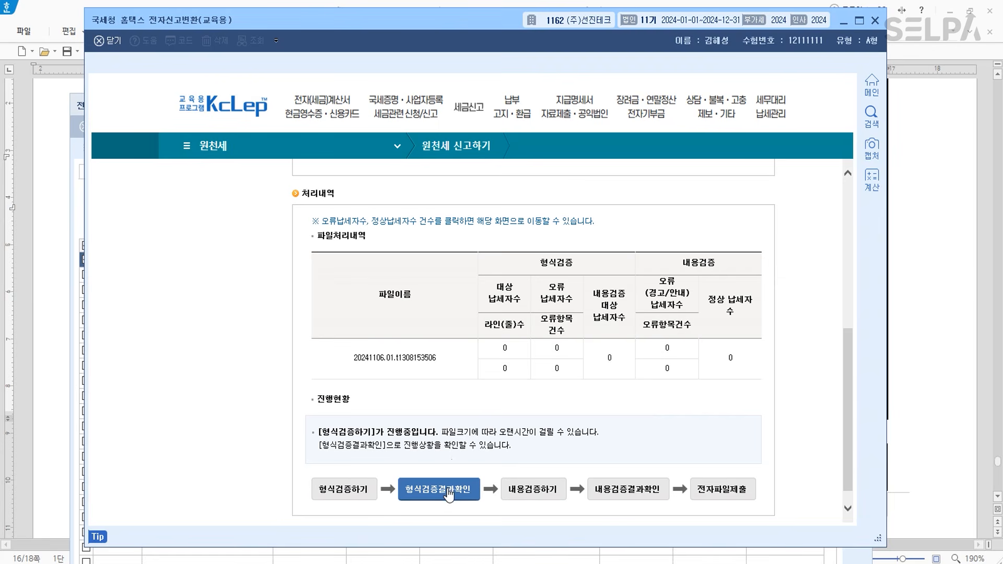
left_click(545, 490)
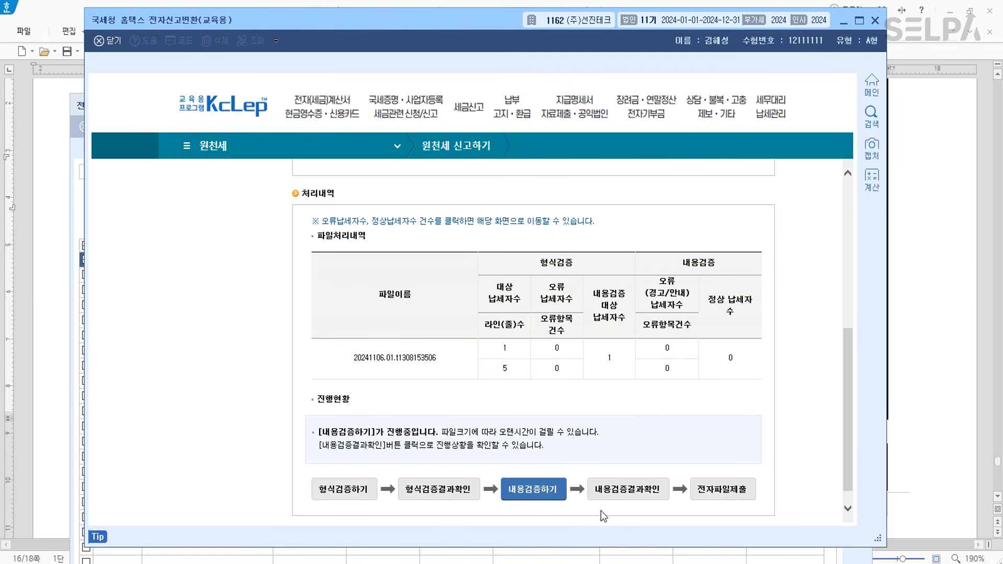
left_click(628, 494)
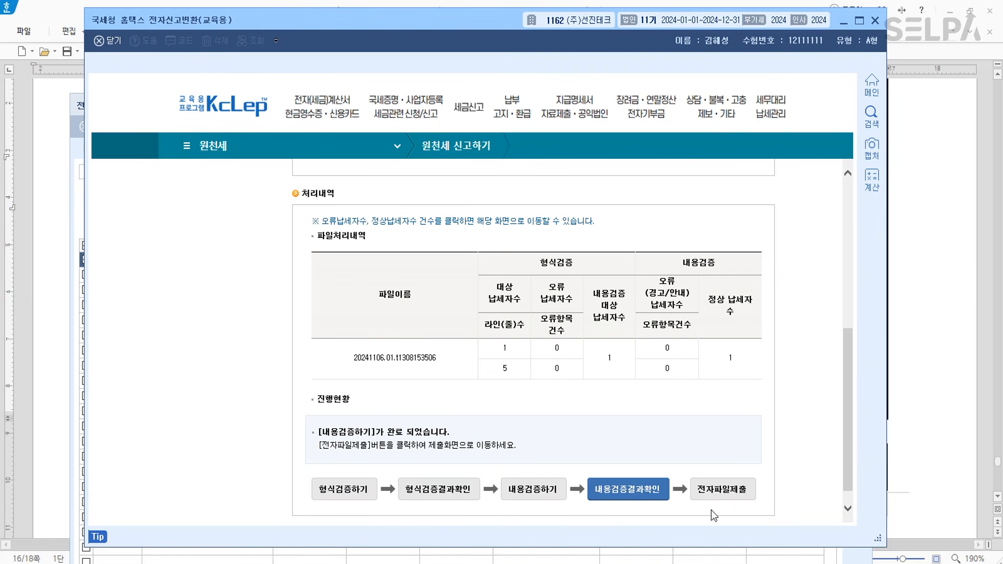
- Submit the October withholding e-file, then close the filing receipt and the converter
left_click(729, 491)
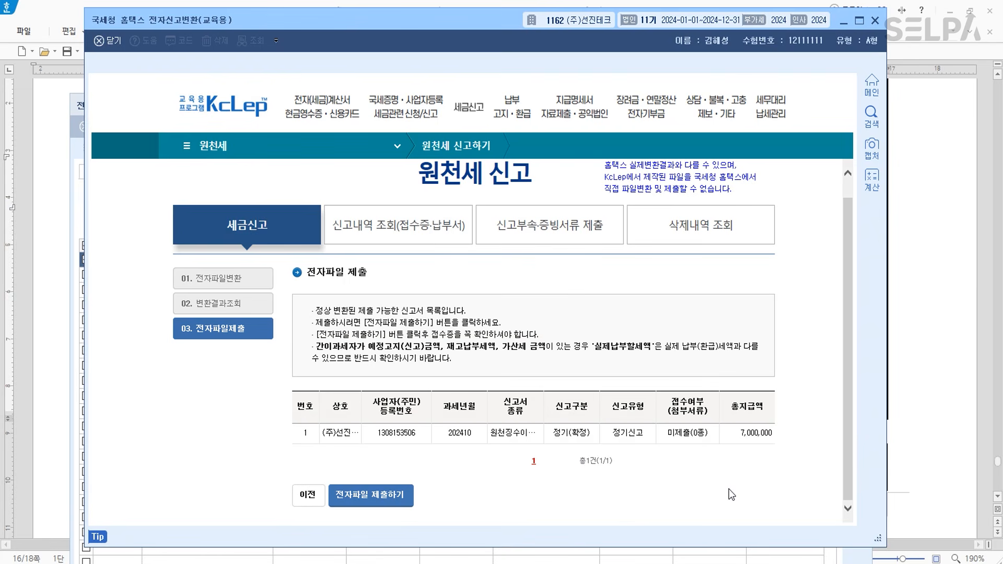
left_click(382, 494)
left_click(481, 309)
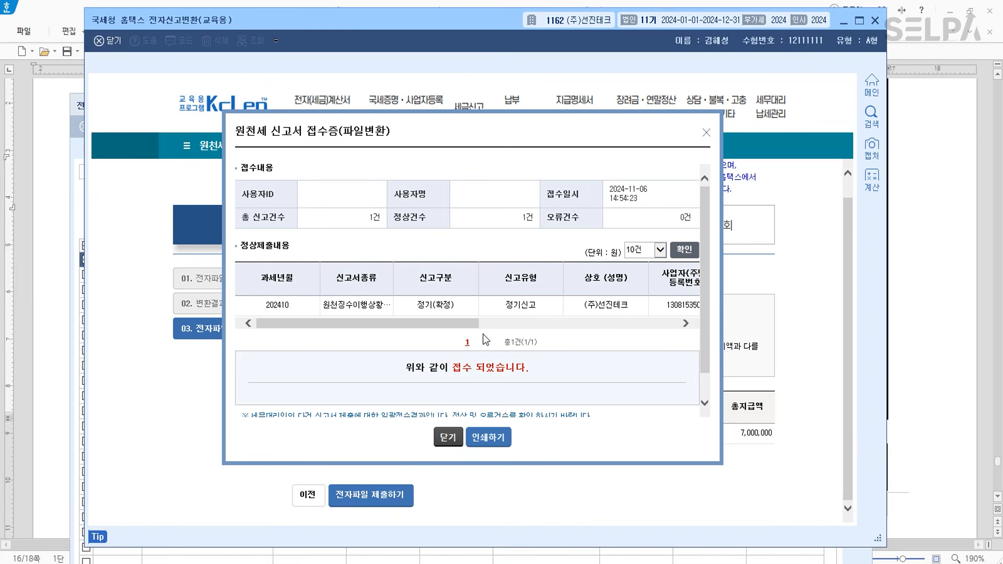
left_click(444, 439)
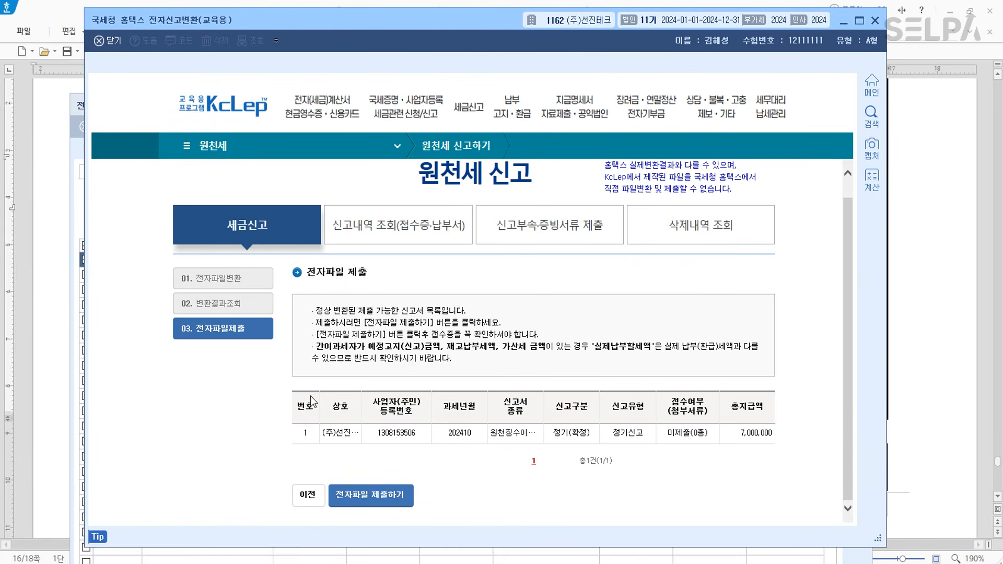
left_click(875, 21)
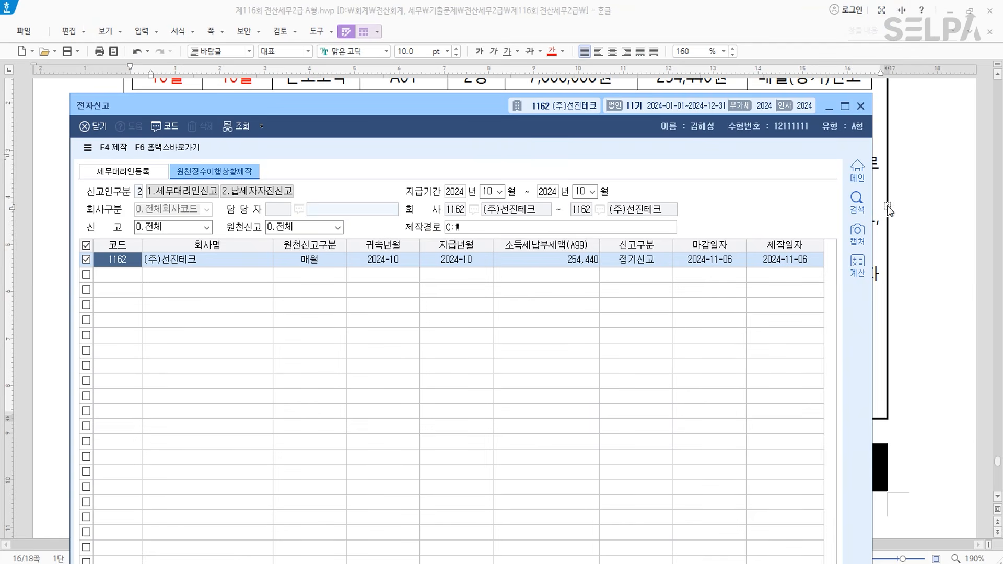
- Close the 전자신고 window and scroll the exam document to question [4]'s bond premium entry
left_click(860, 106)
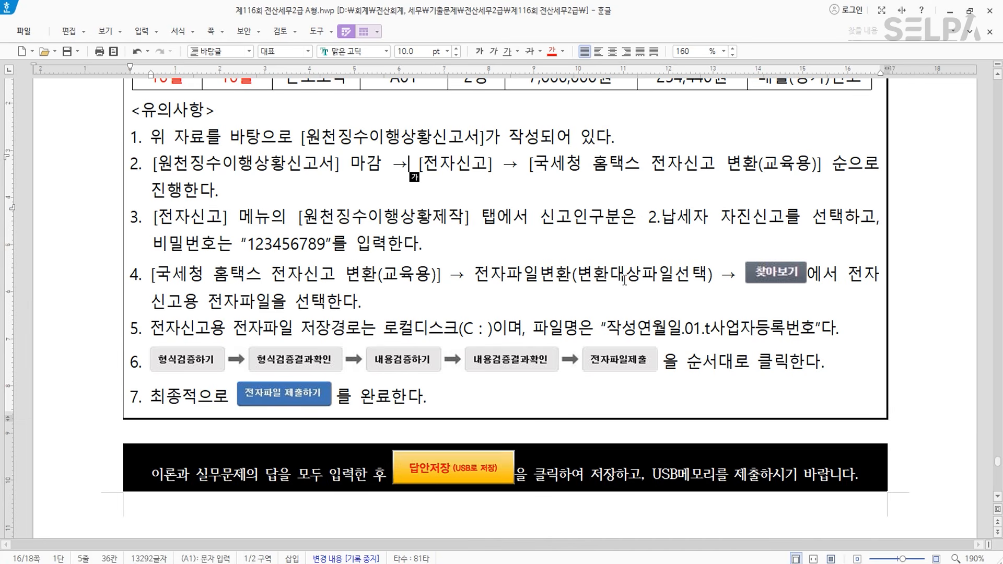
scroll(724, 325, "up", 10)
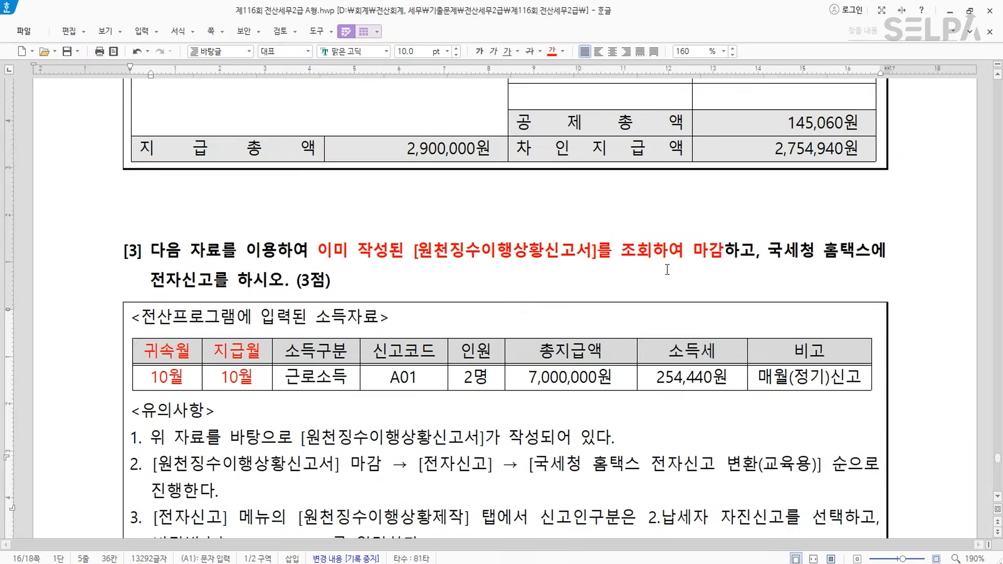
scroll(723, 325, "up", 14)
scroll(721, 311, "down", 11)
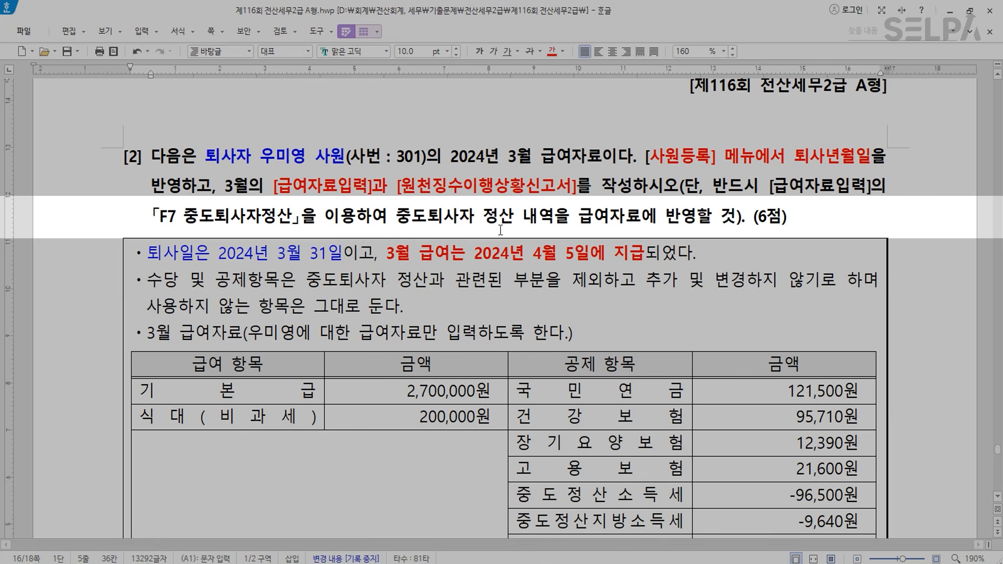
scroll(502, 228, "up", 10)
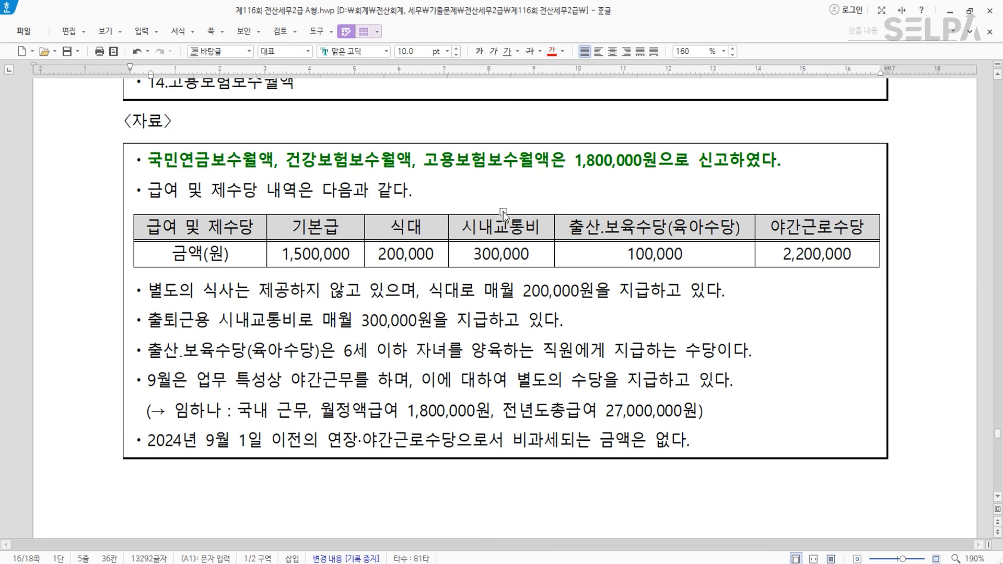
scroll(521, 222, "up", 3)
scroll(521, 222, "up", 5)
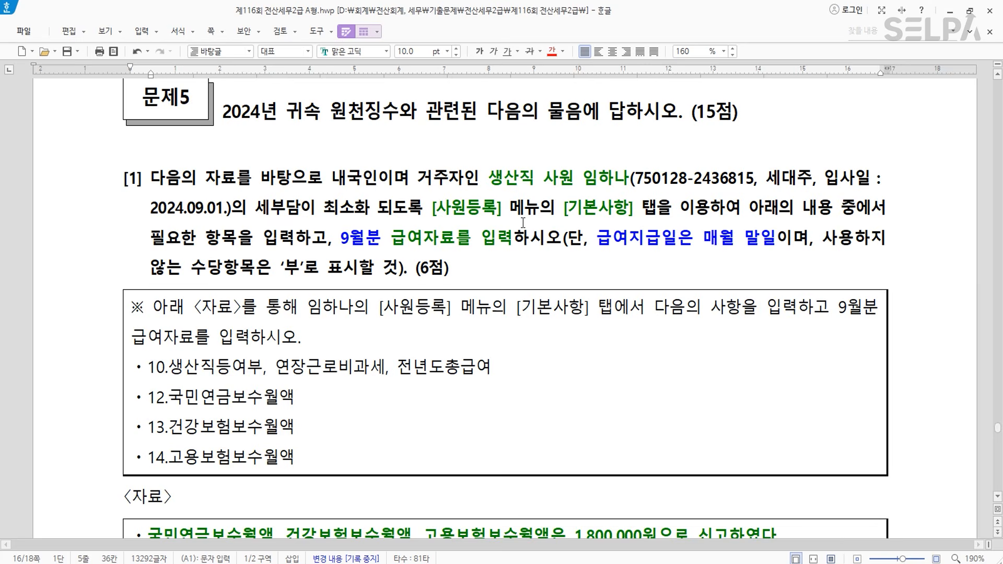
scroll(522, 222, "up", 20)
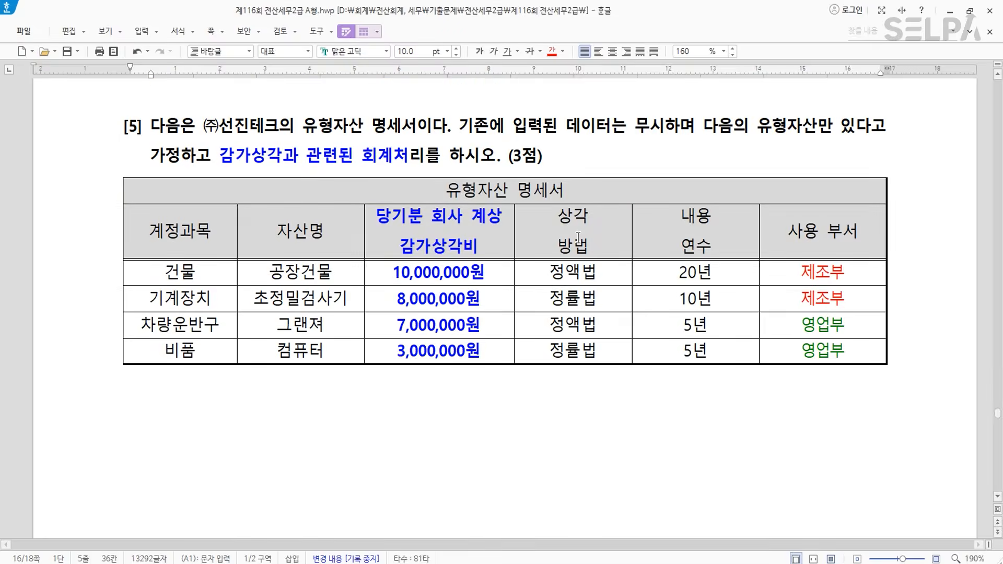
scroll(578, 236, "up", 5)
left_click(490, 235)
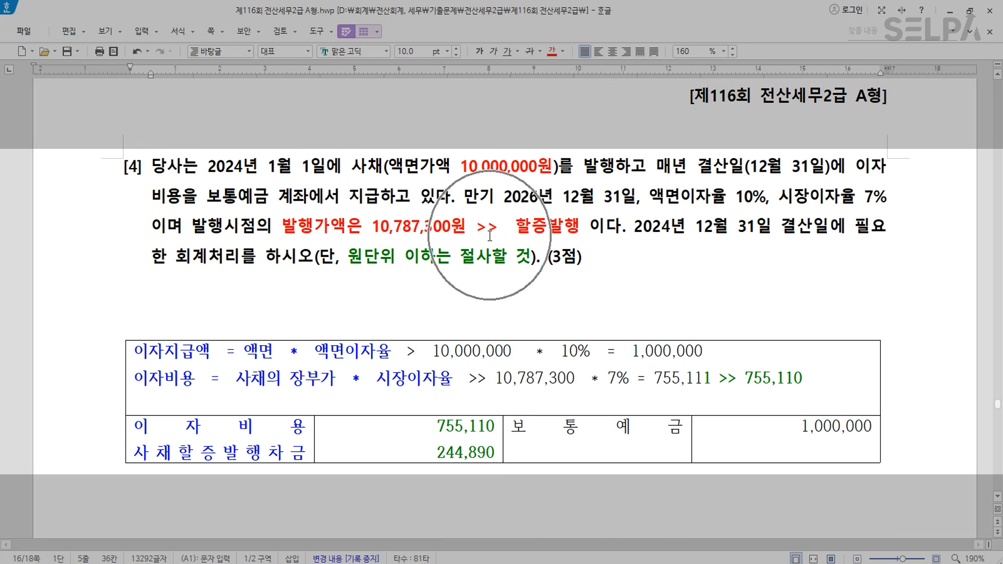
left_click(490, 234)
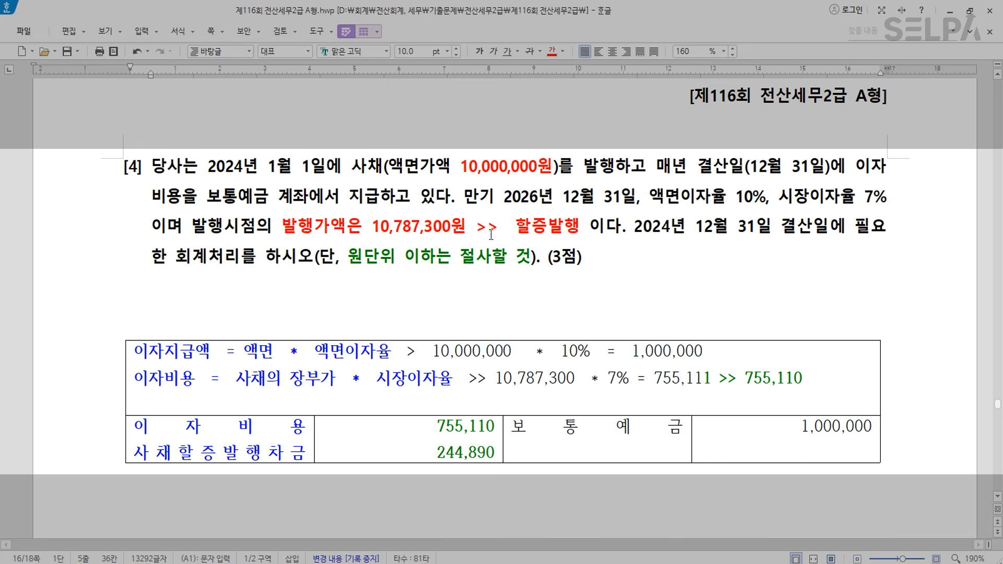